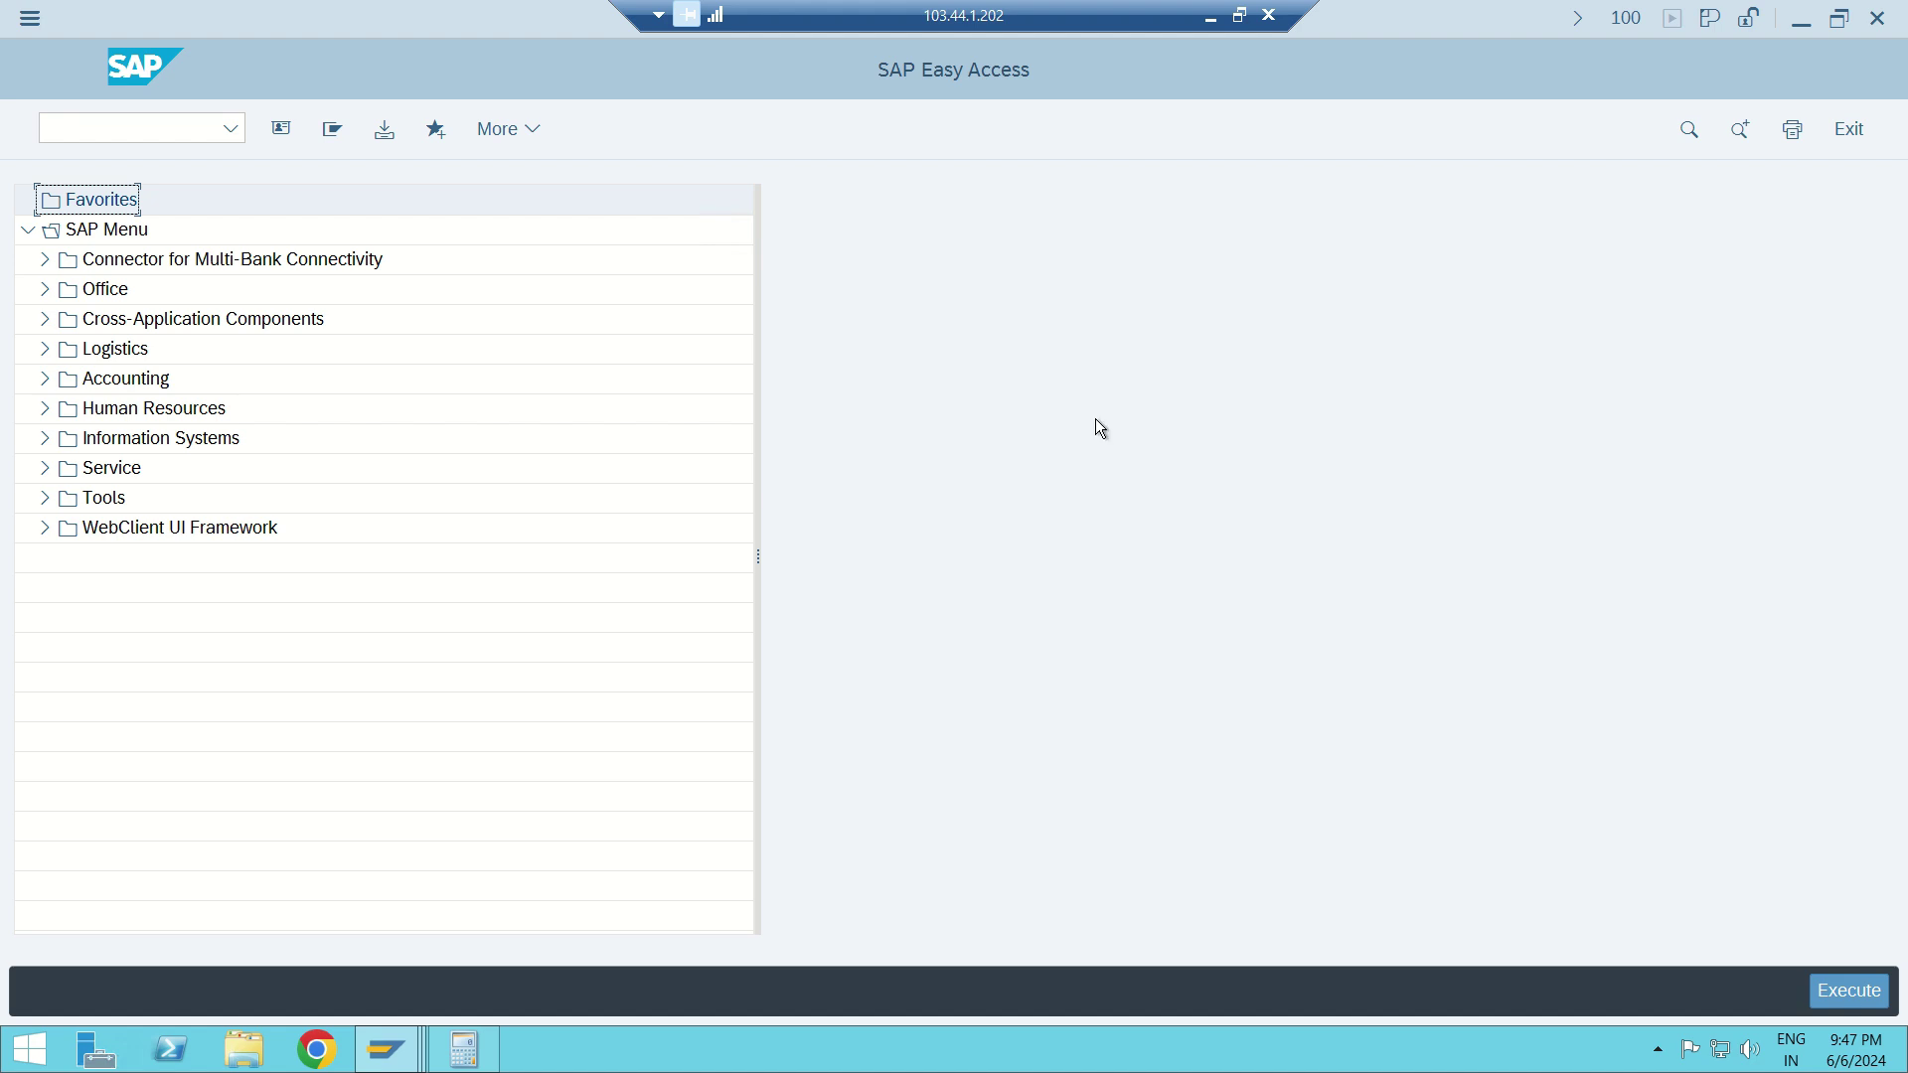
- Minimize the remote SAP session so the local Excel worksheet shows
click(1210, 17)
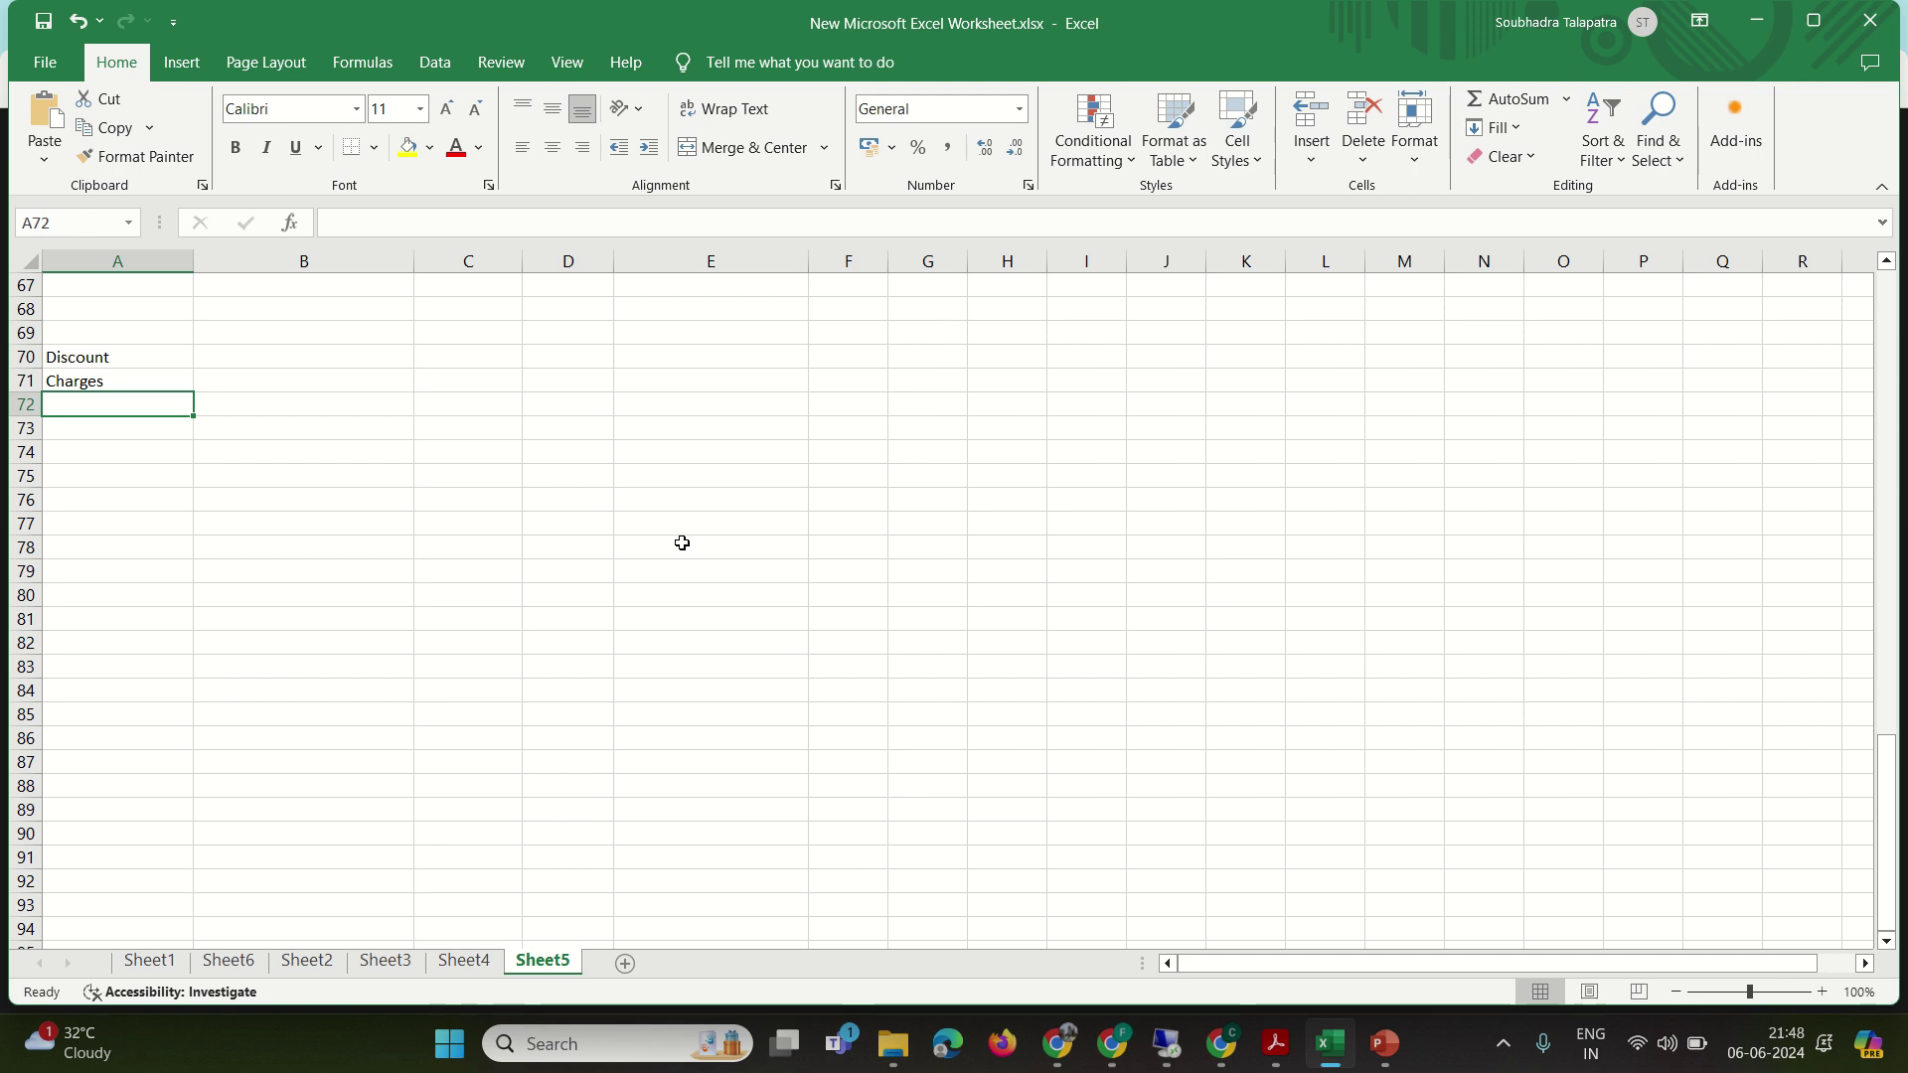
- Enter headings Billing in E70 and Invoicing in F70, and =10*4 (40) in E71
click(696, 364)
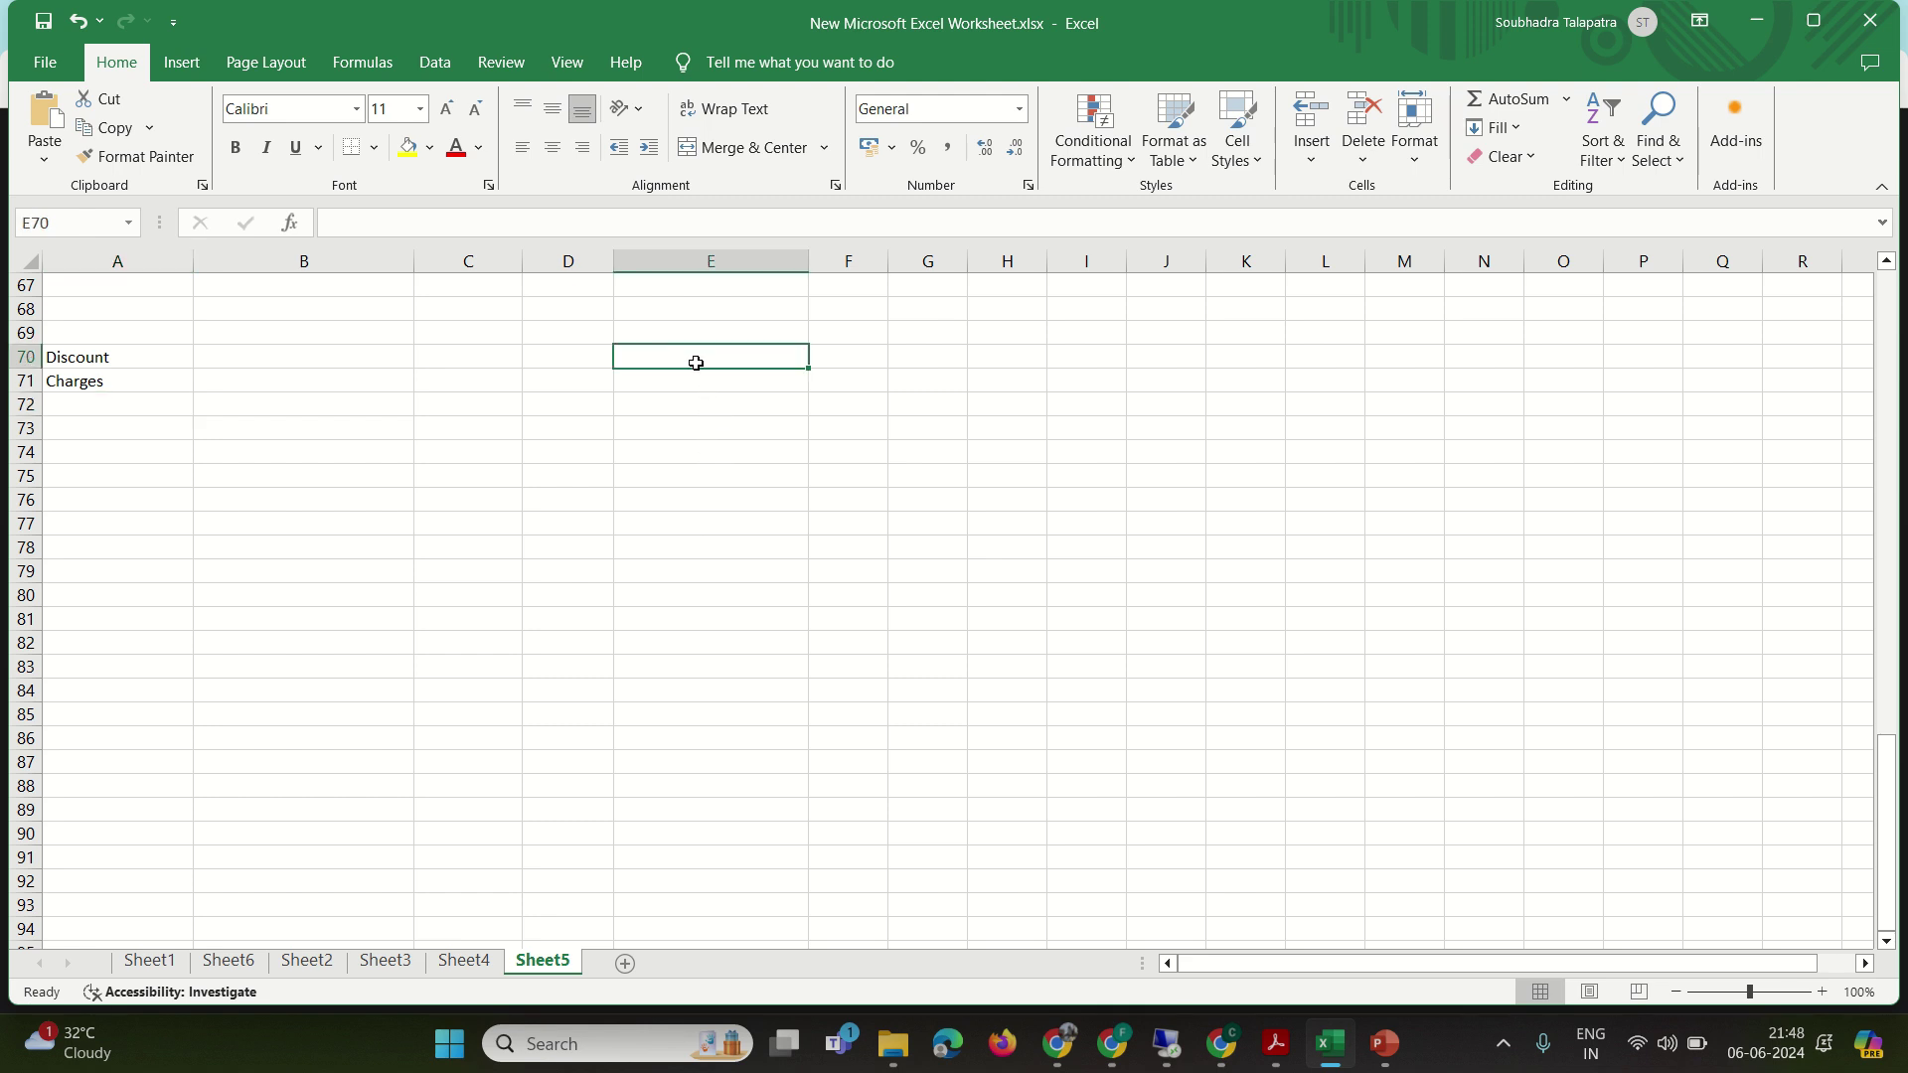
text(Billing)
key(Tab)
text(Invoicing)
key(Return)
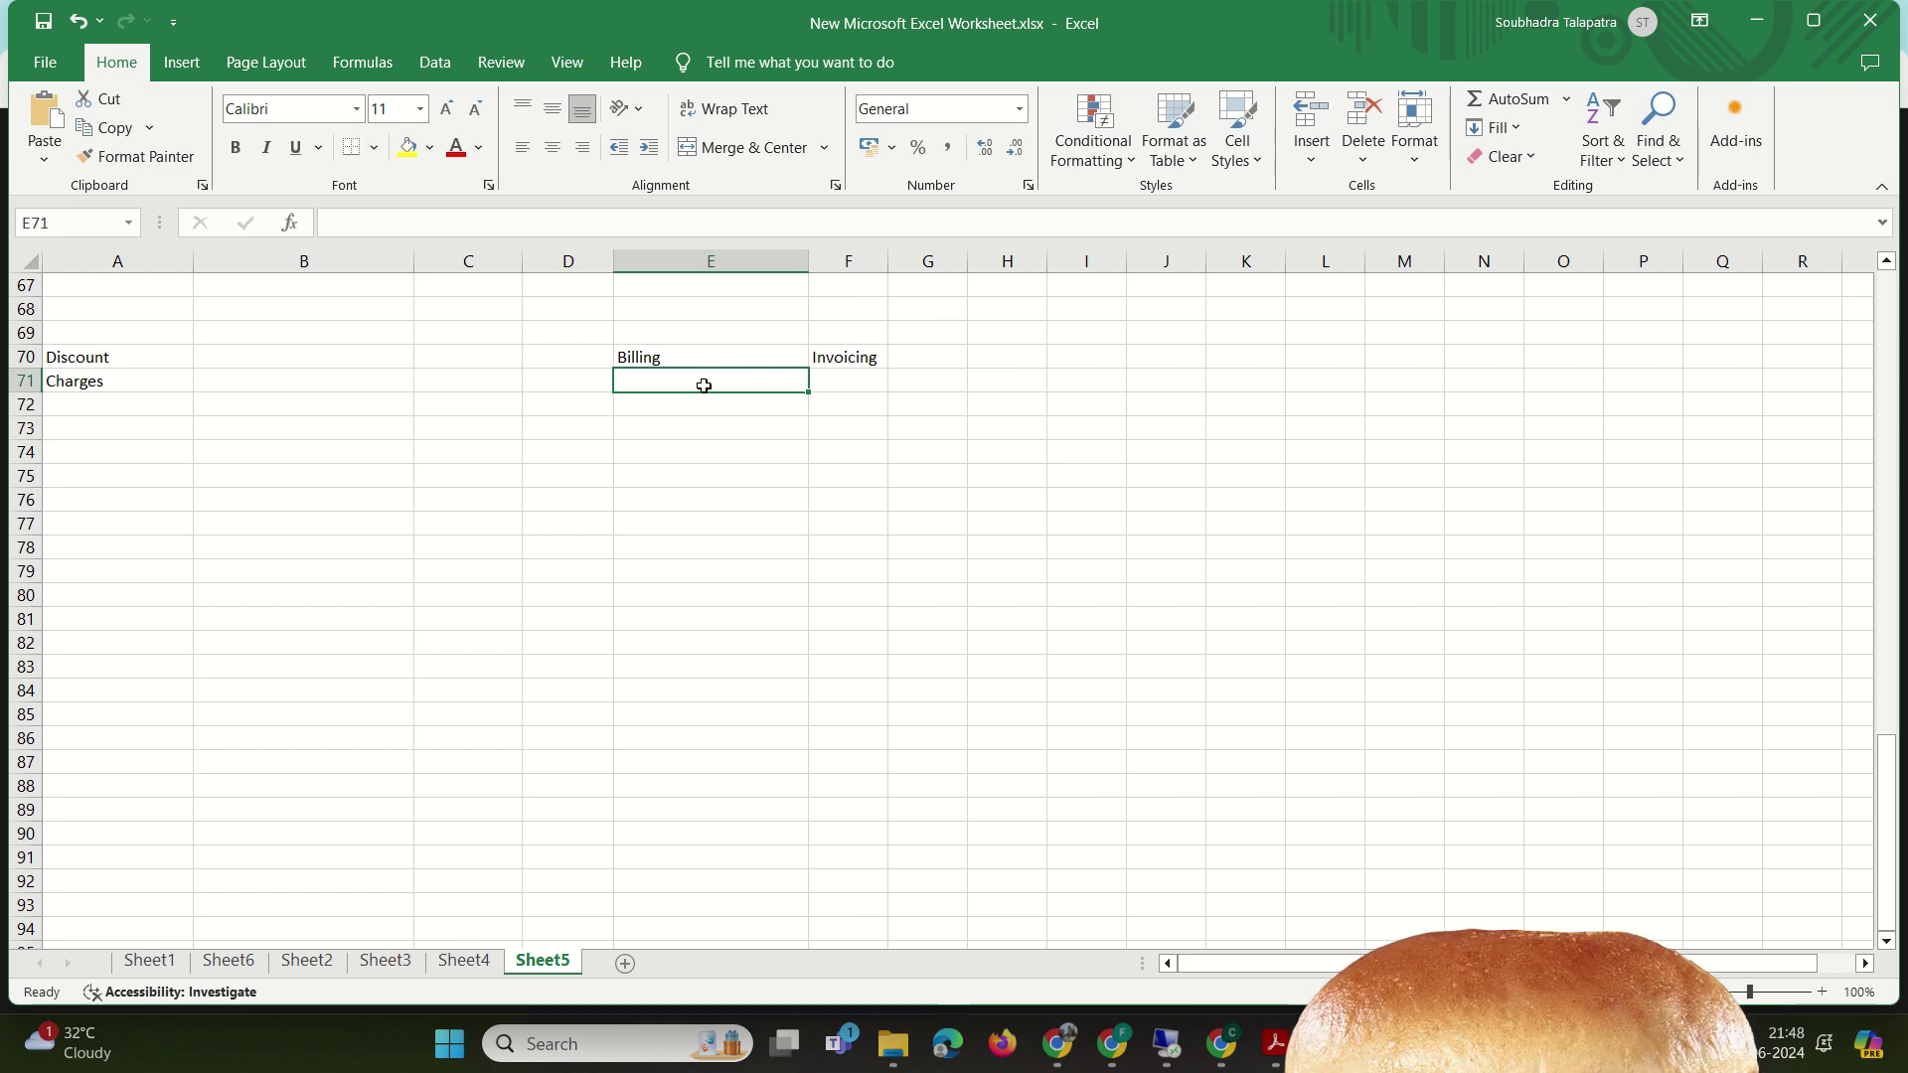
text(=10*4)
key(Return)
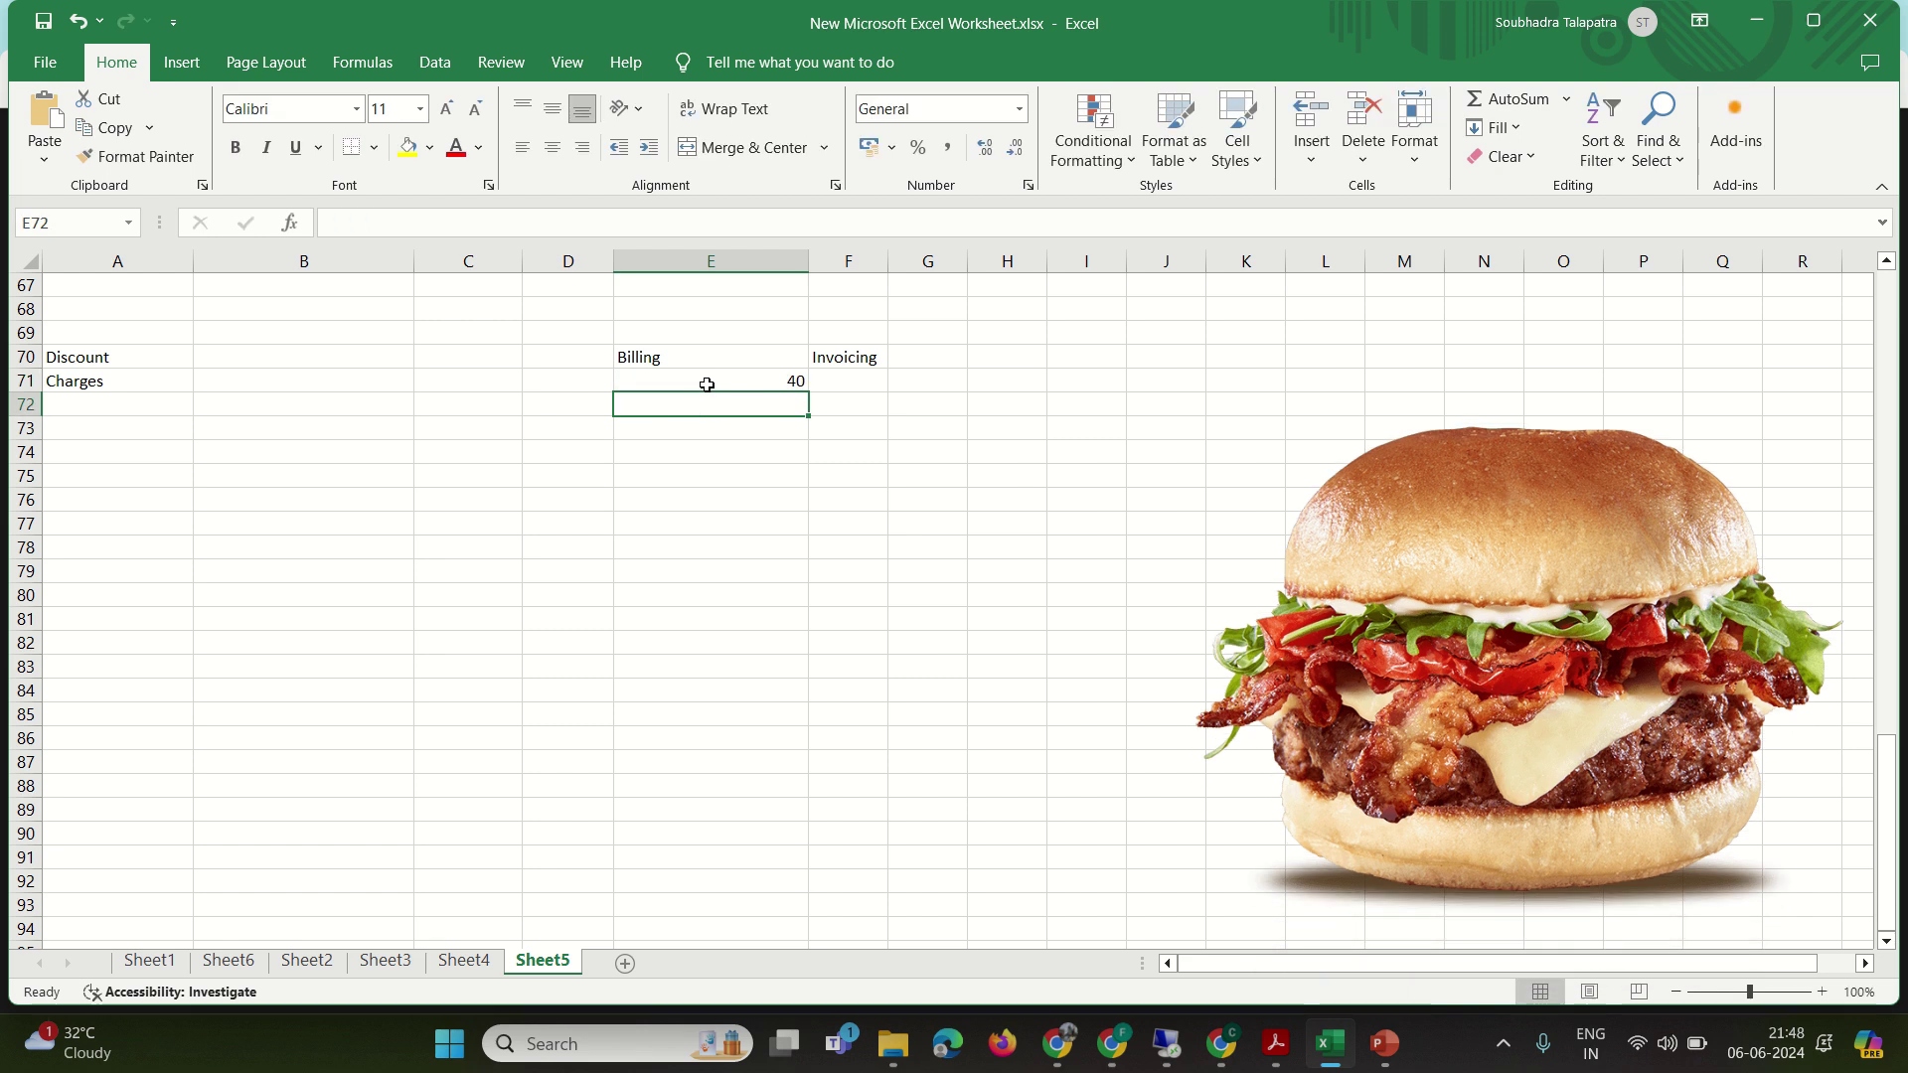
- Enter 40 in F71 under Invoicing
click(768, 380)
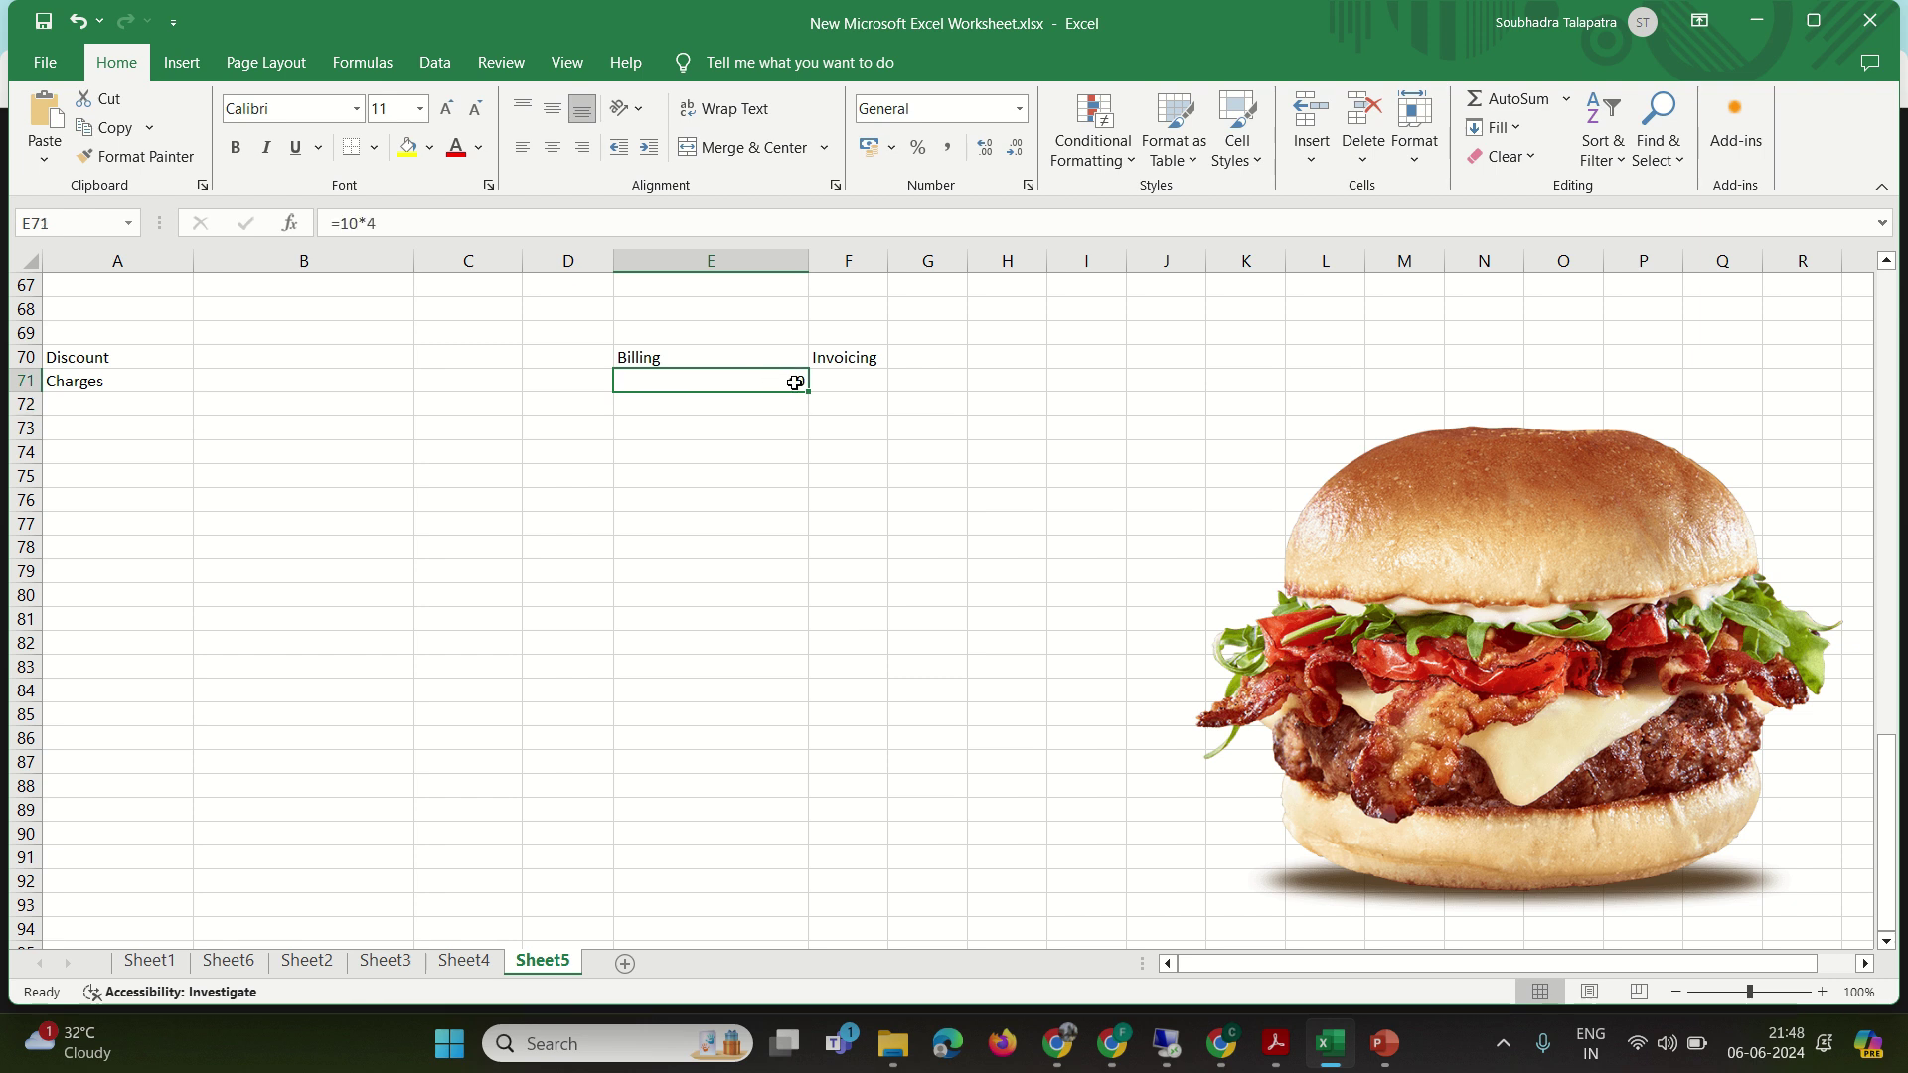
click(839, 391)
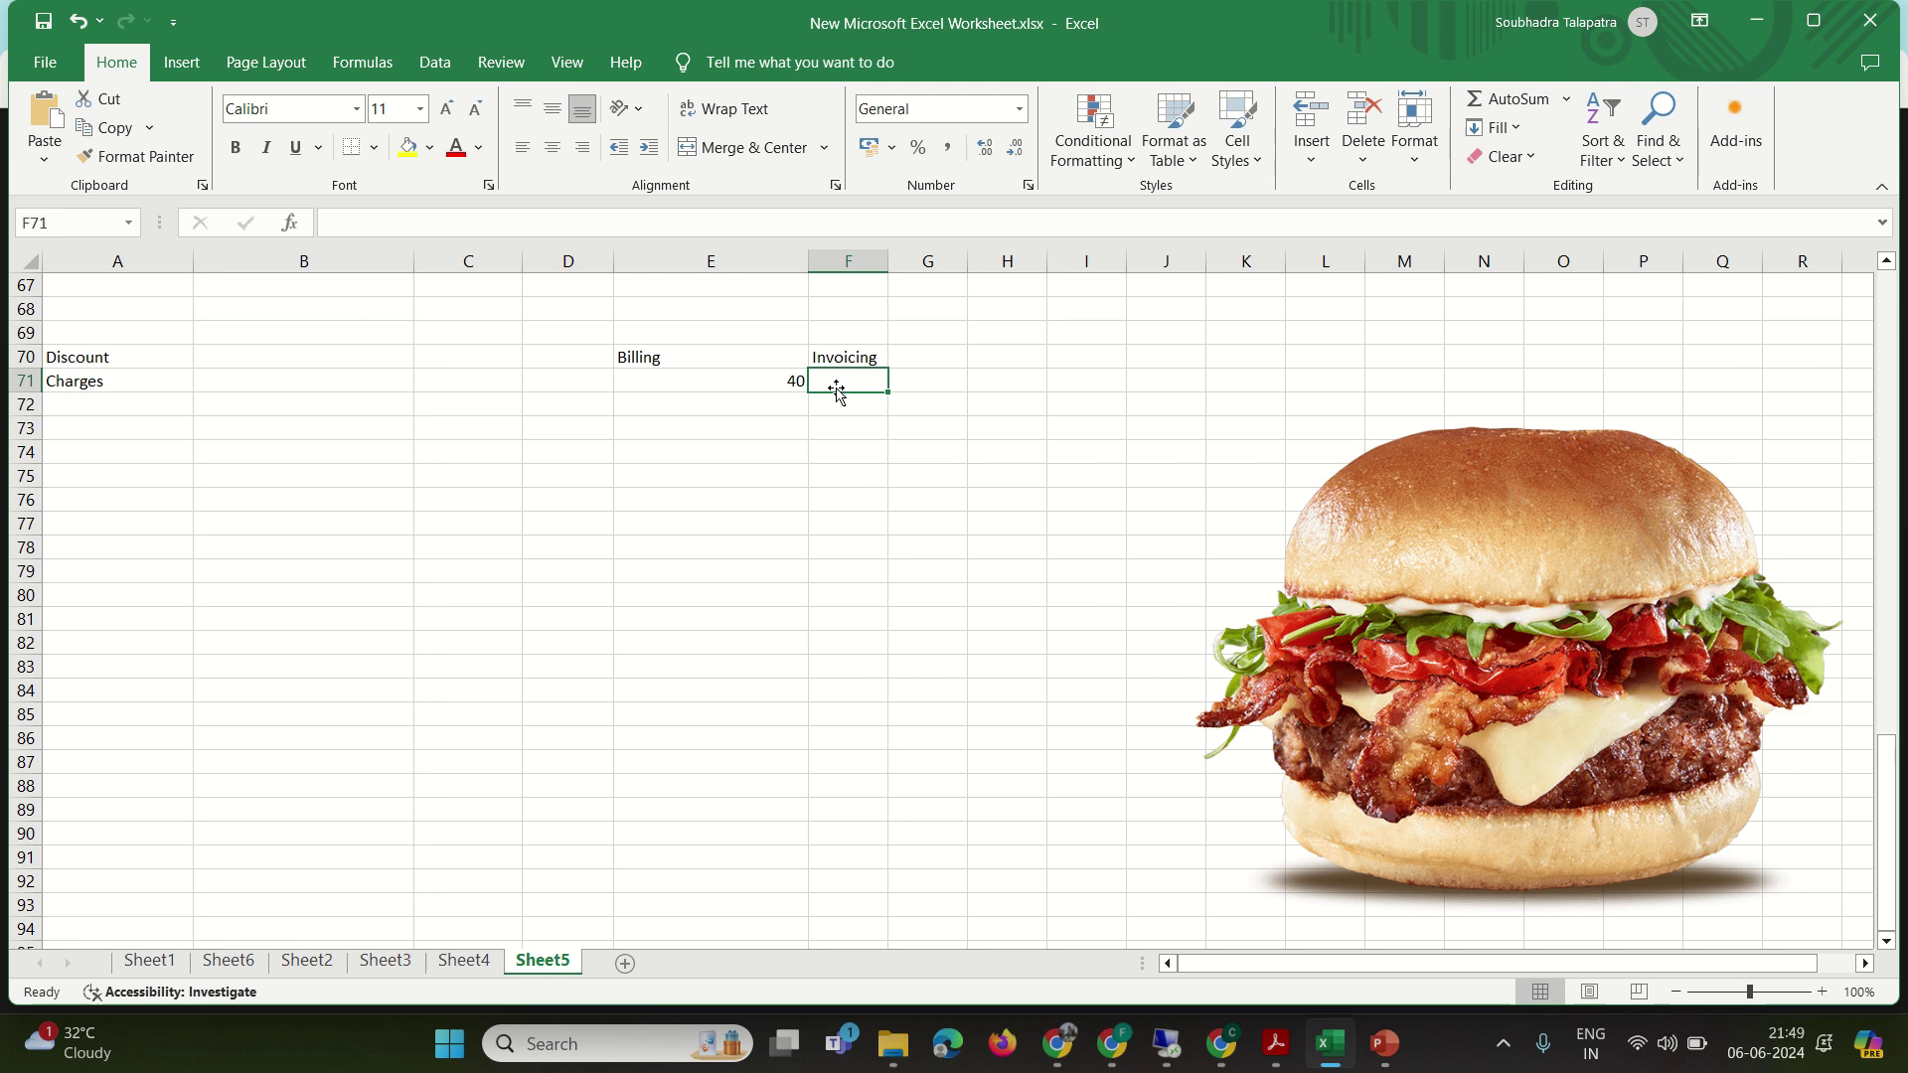
text(40)
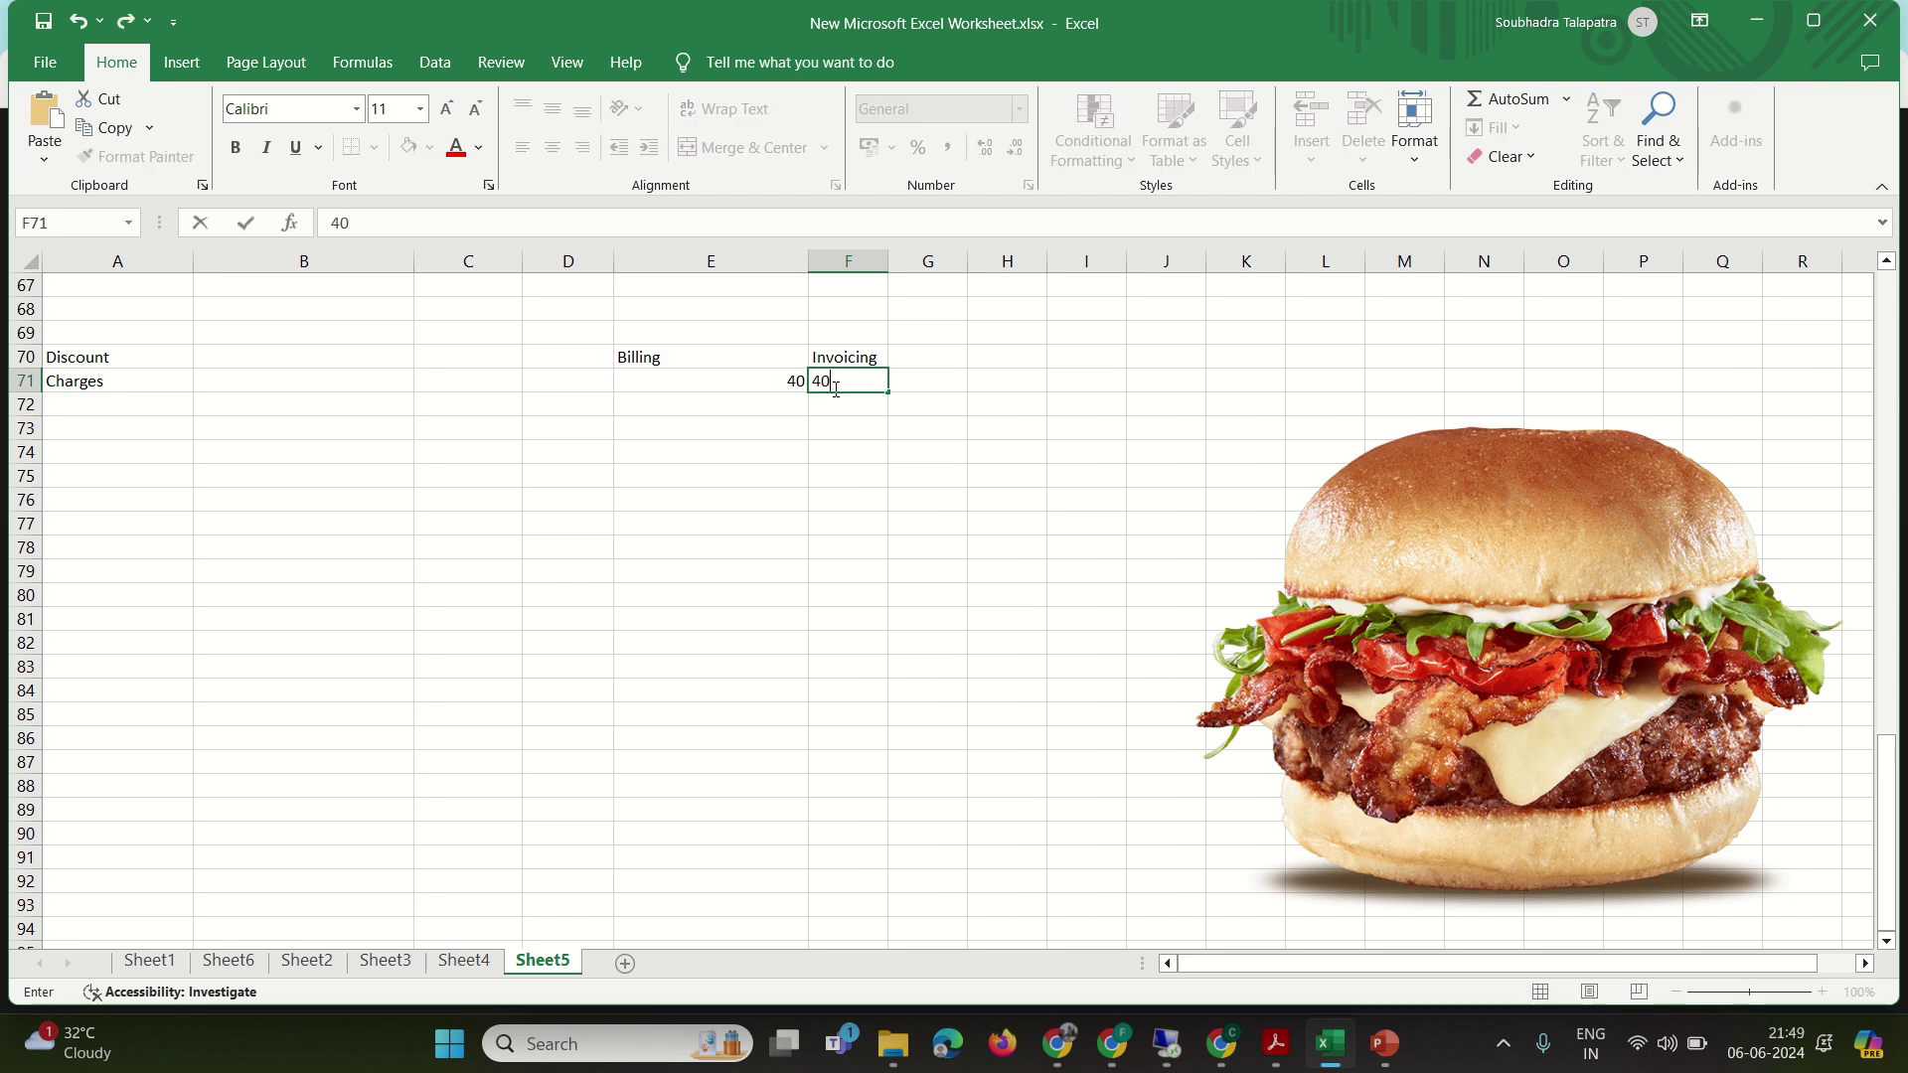
key(Return)
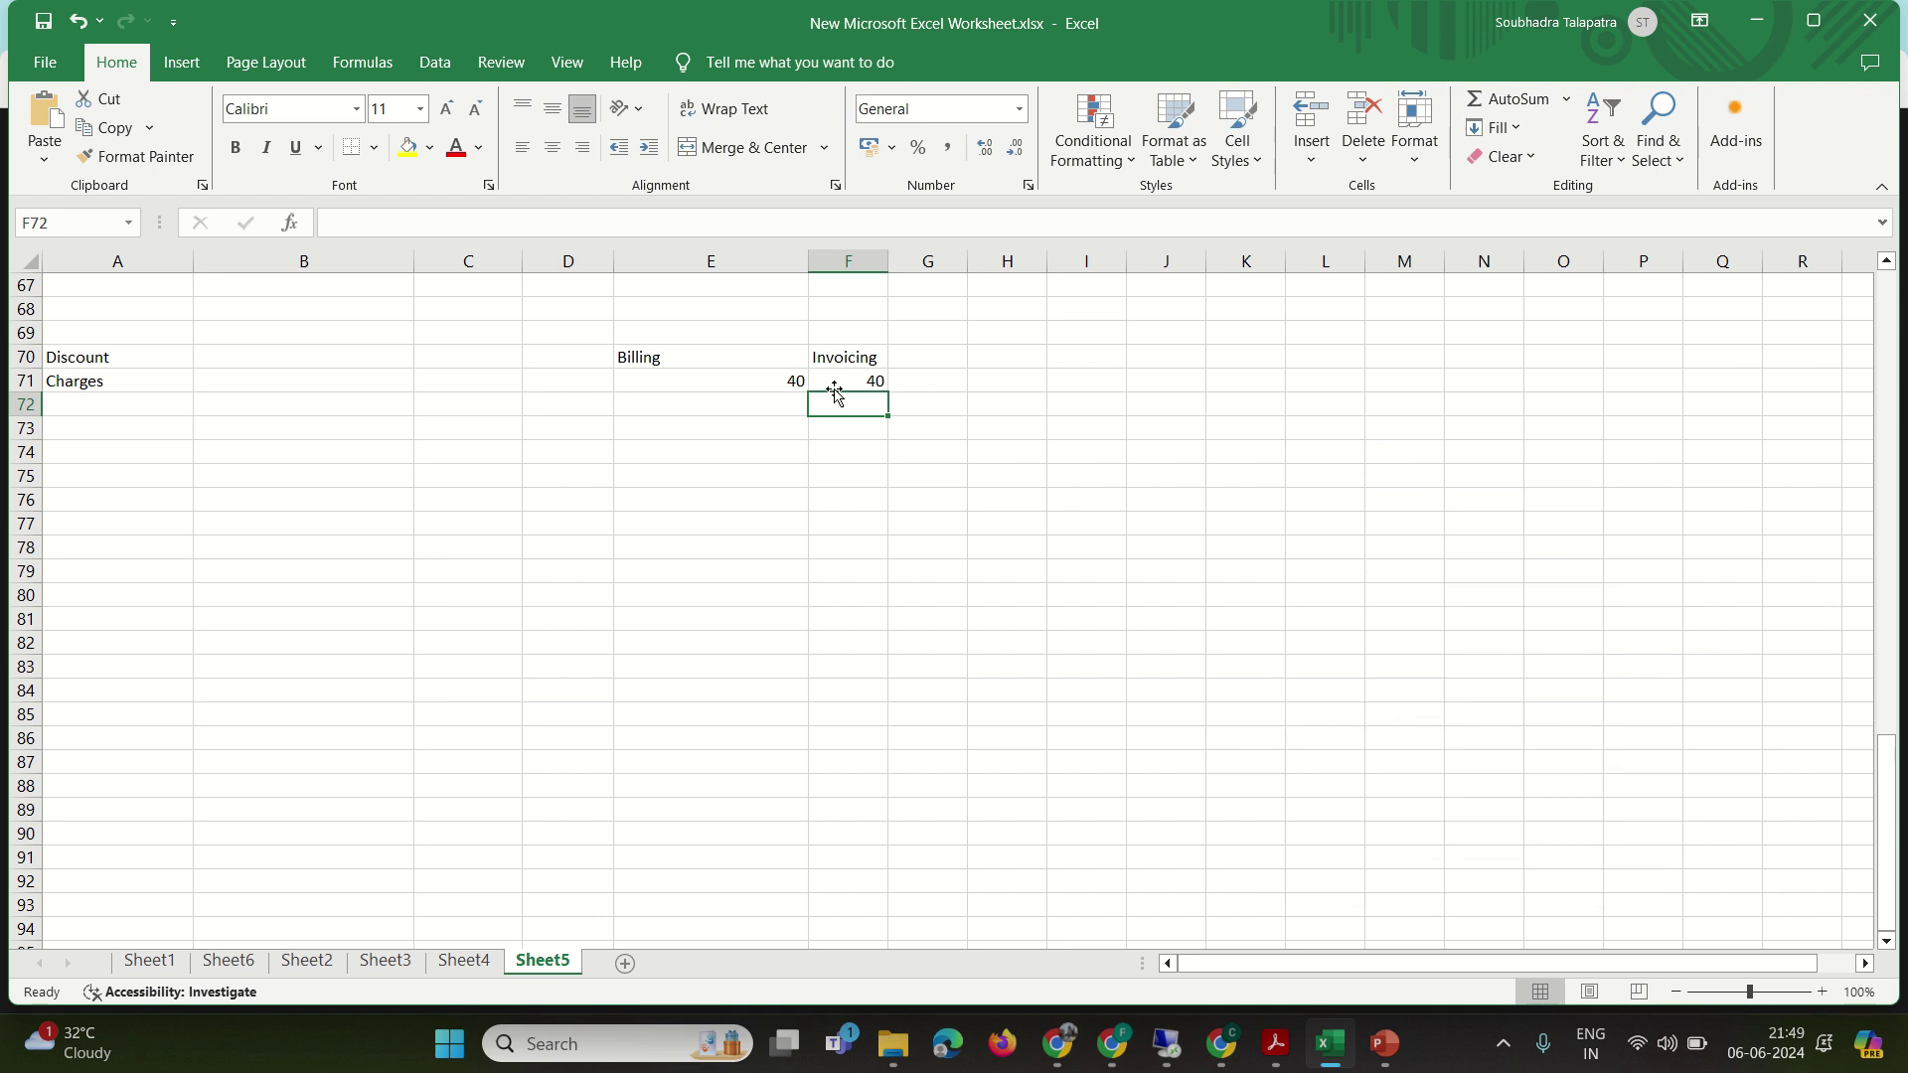
- Add the F71*5% charge, 1 and -1 in F72:F74, then select F71:F74
text(=)
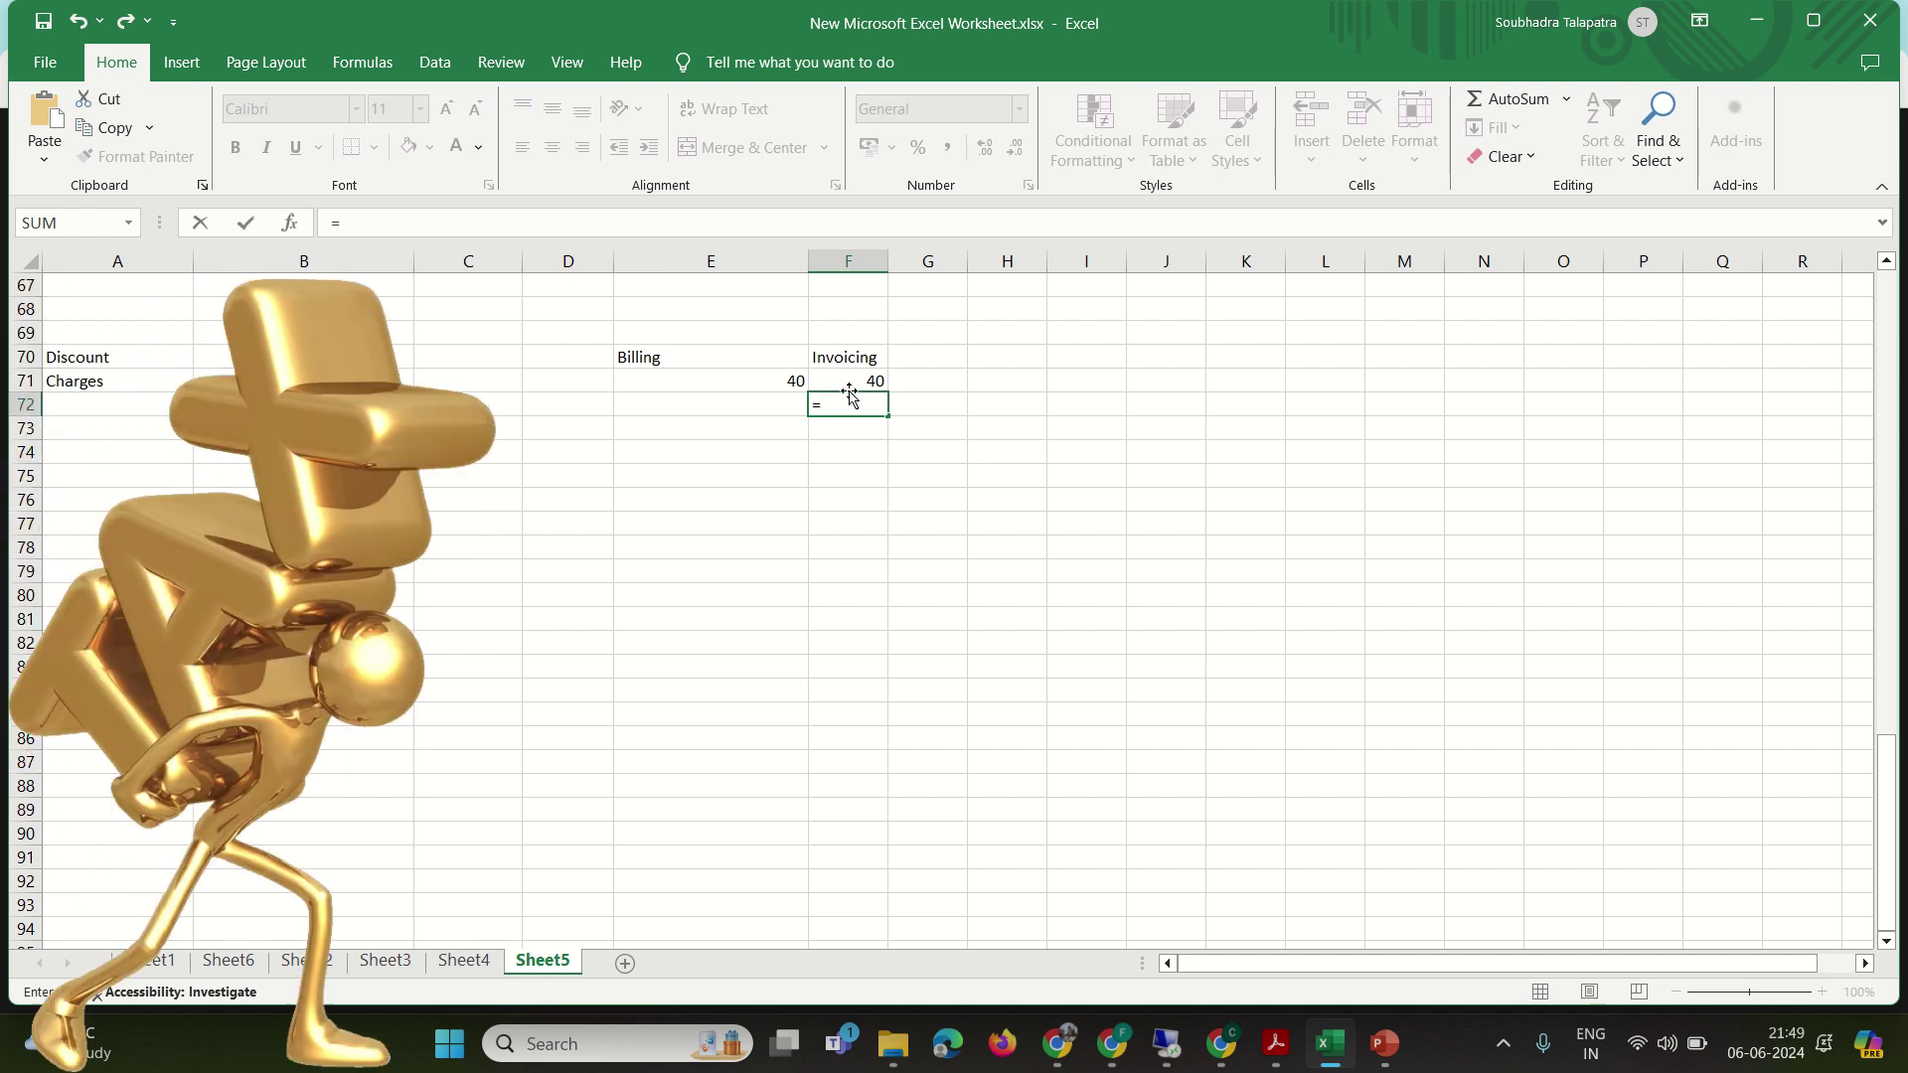
click(855, 383)
text(*5%)
key(Return)
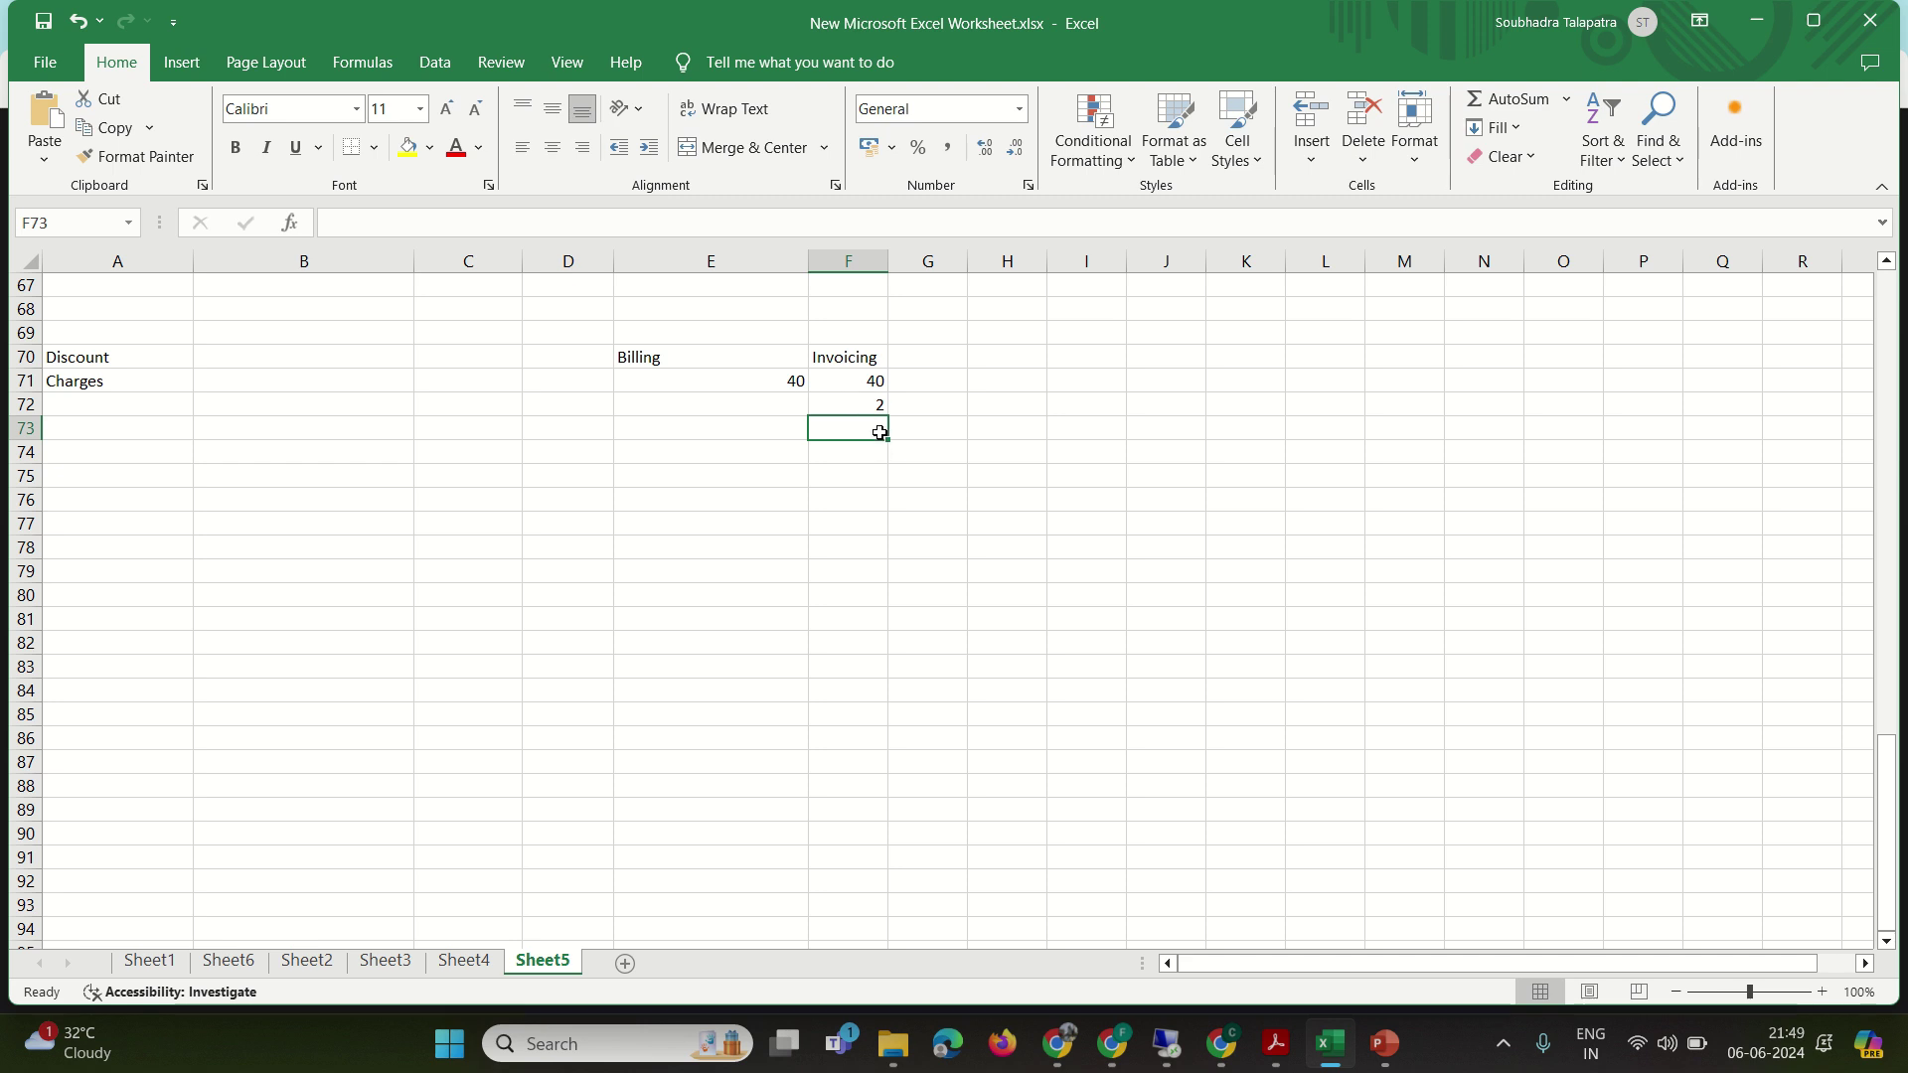
text(1)
key(Return)
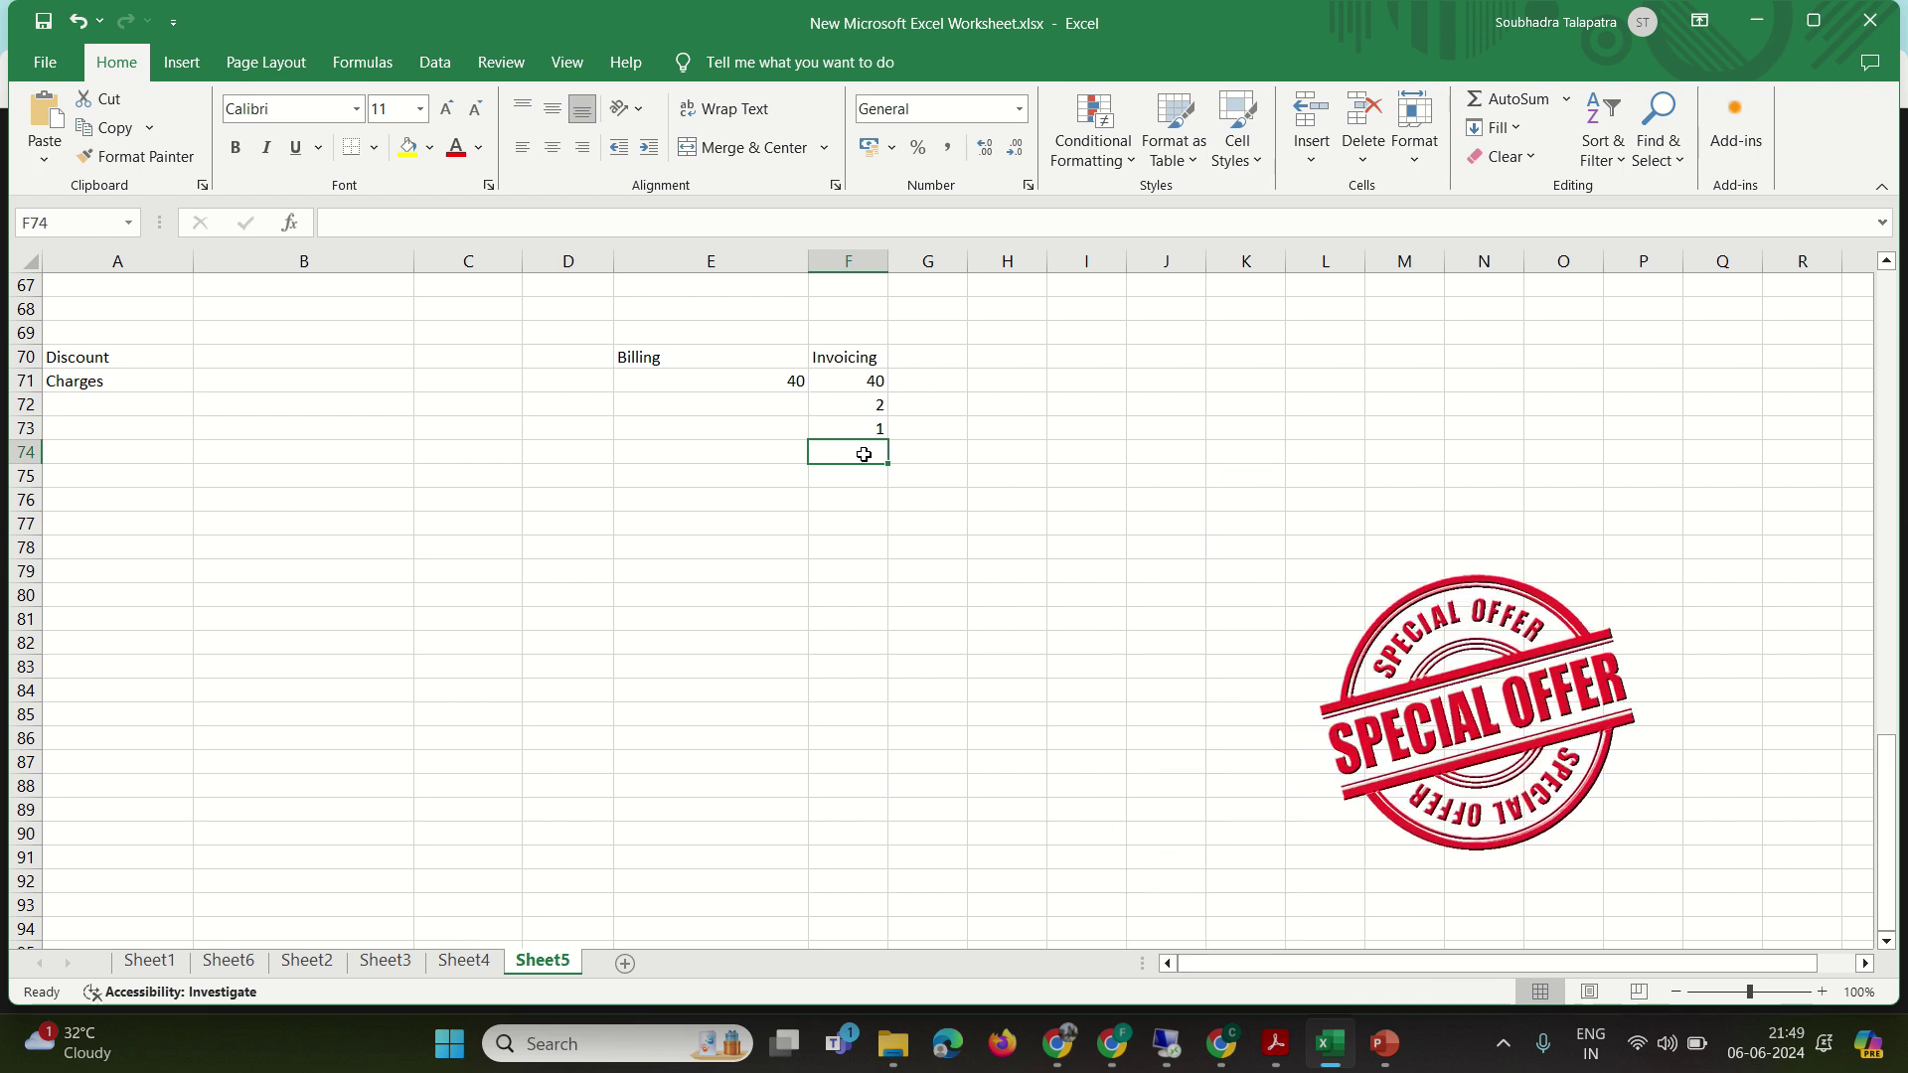
text(-1)
key(Return)
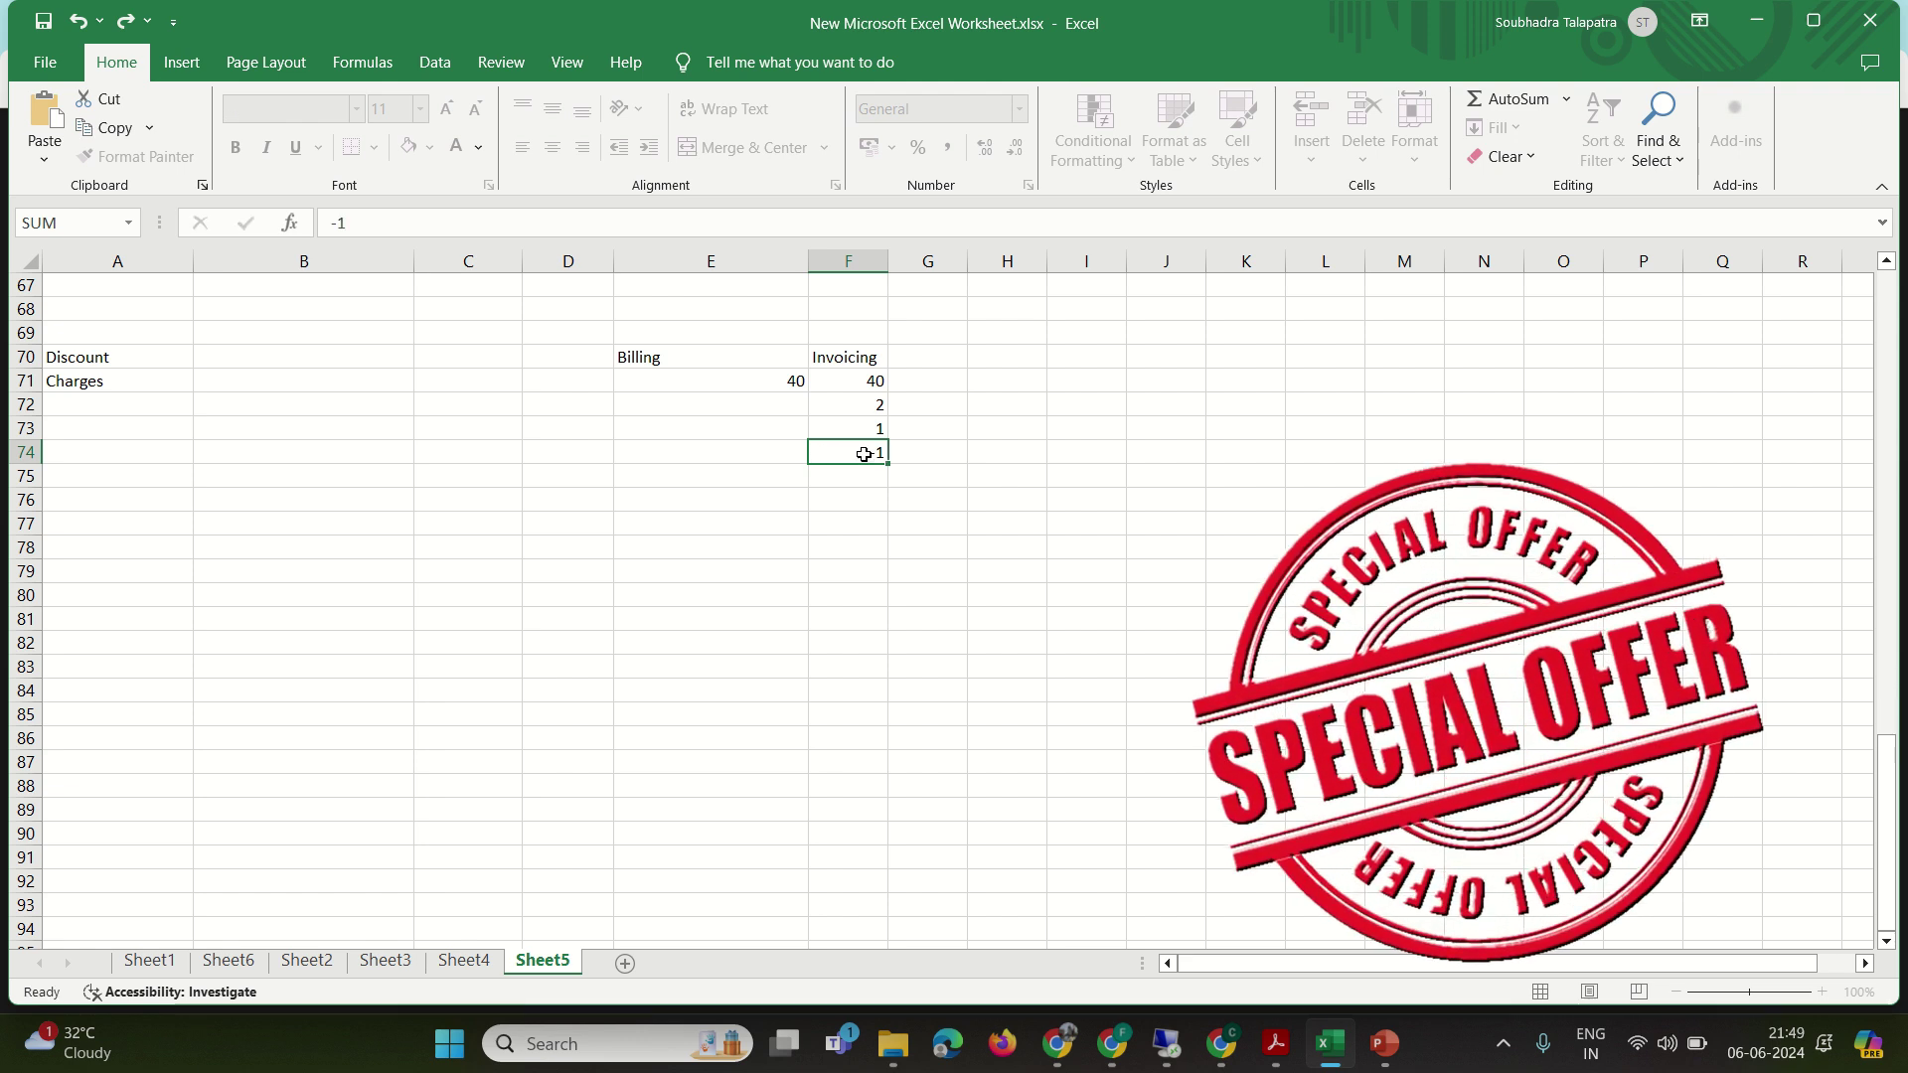
drag(860, 383, 868, 453)
key(alt+equal)
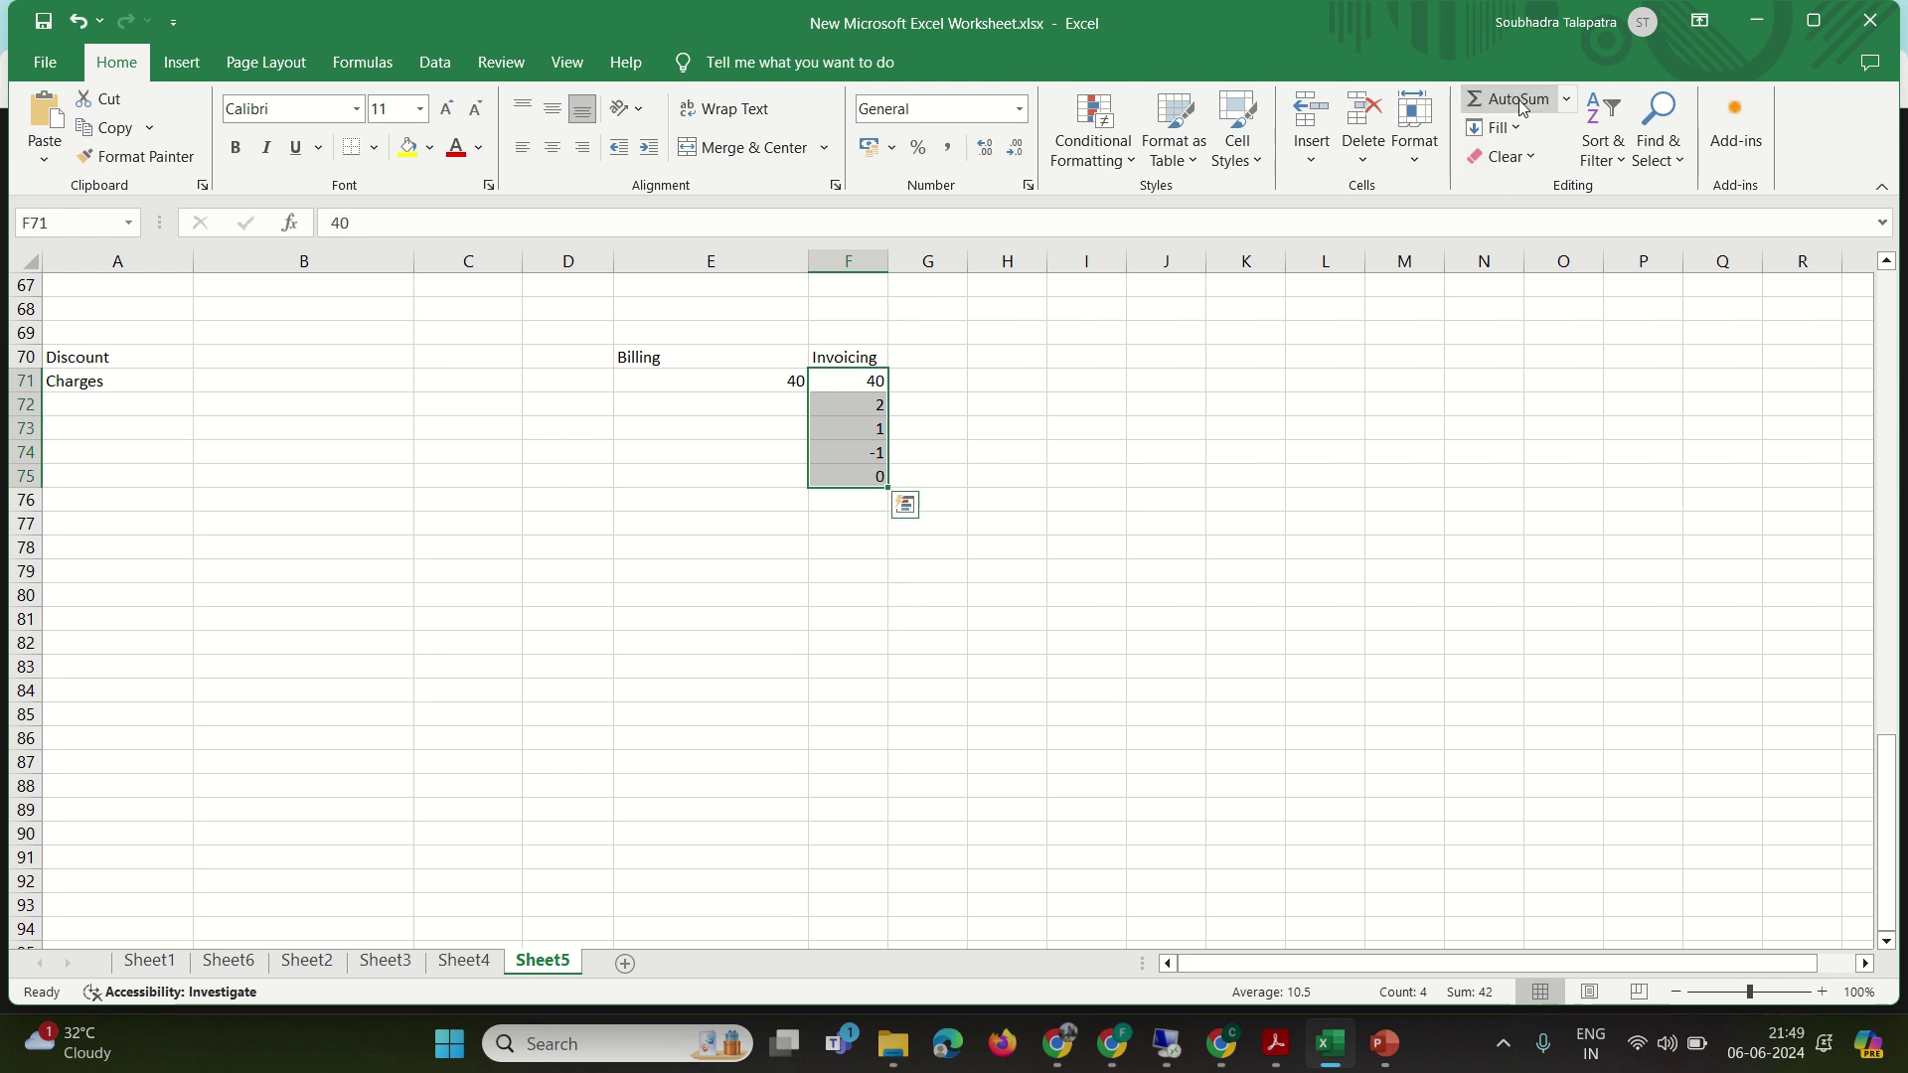
click(863, 472)
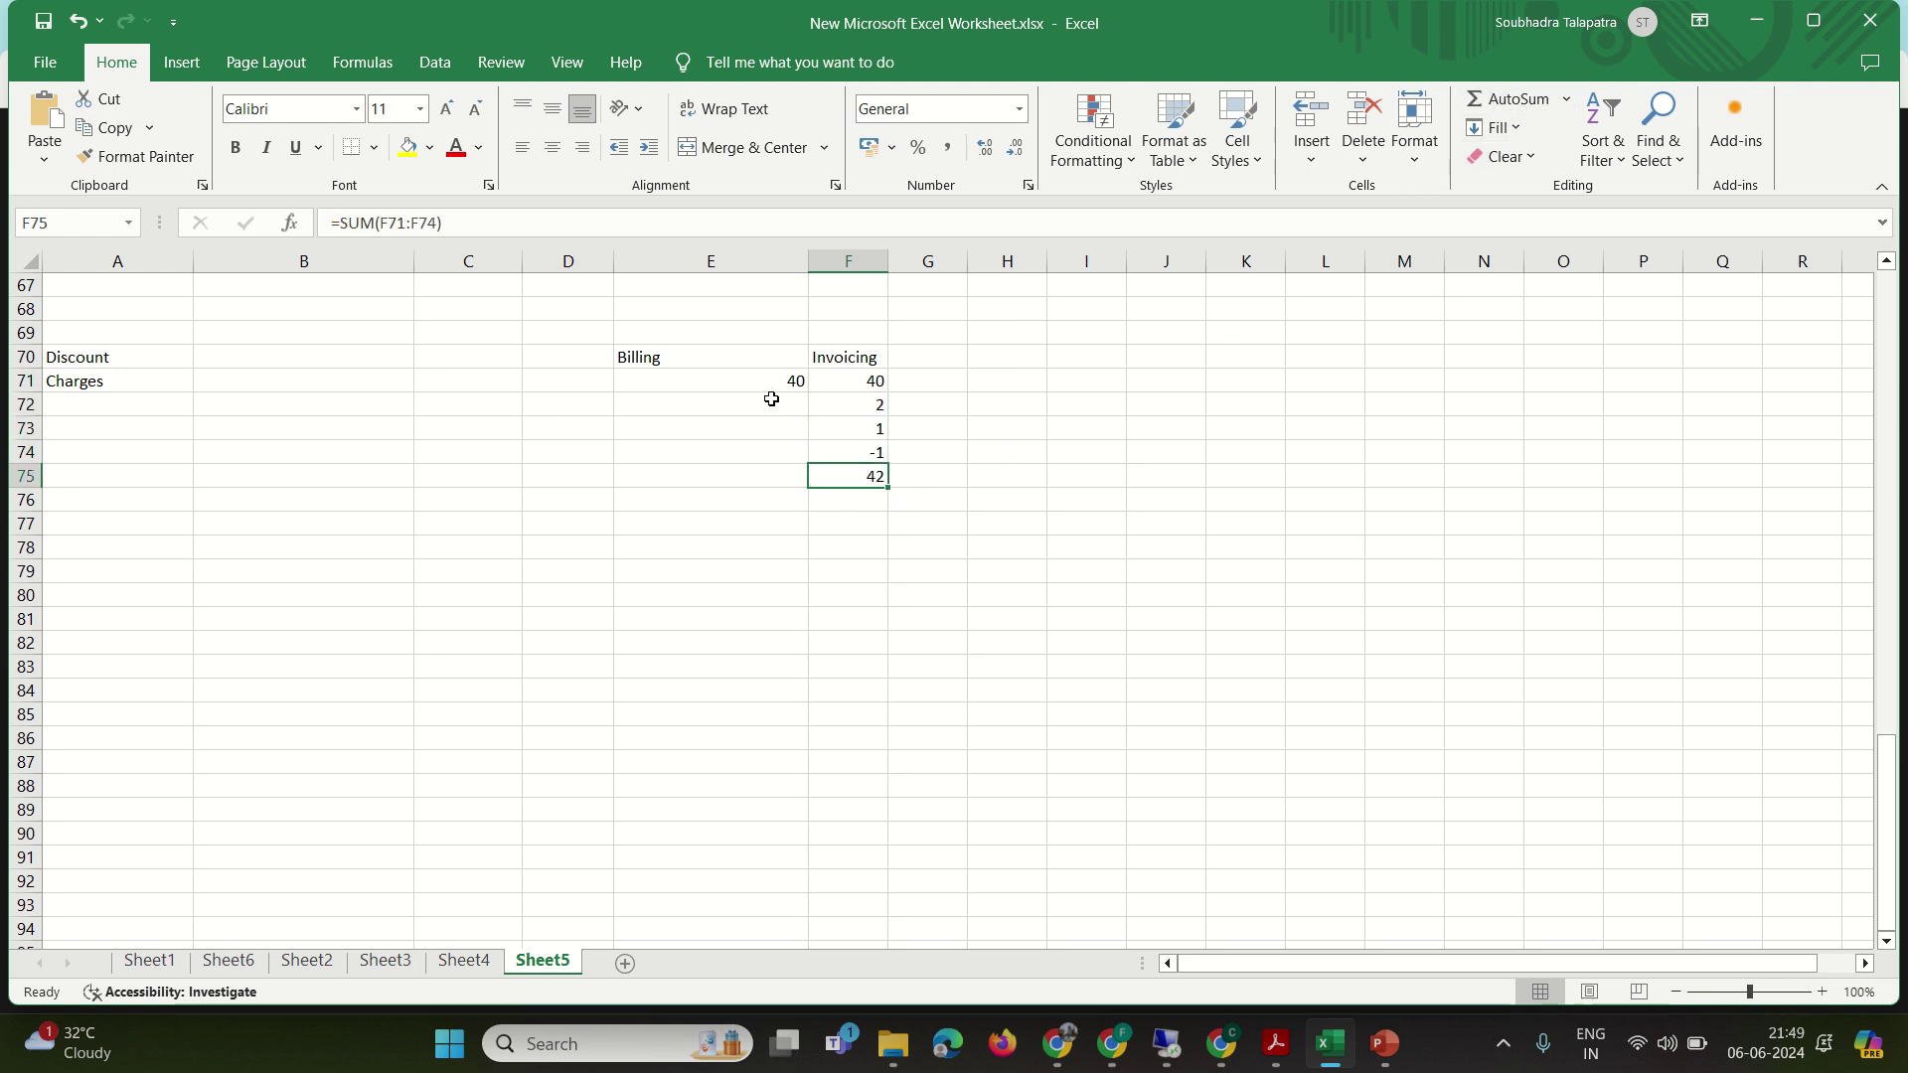
drag(860, 389, 867, 452)
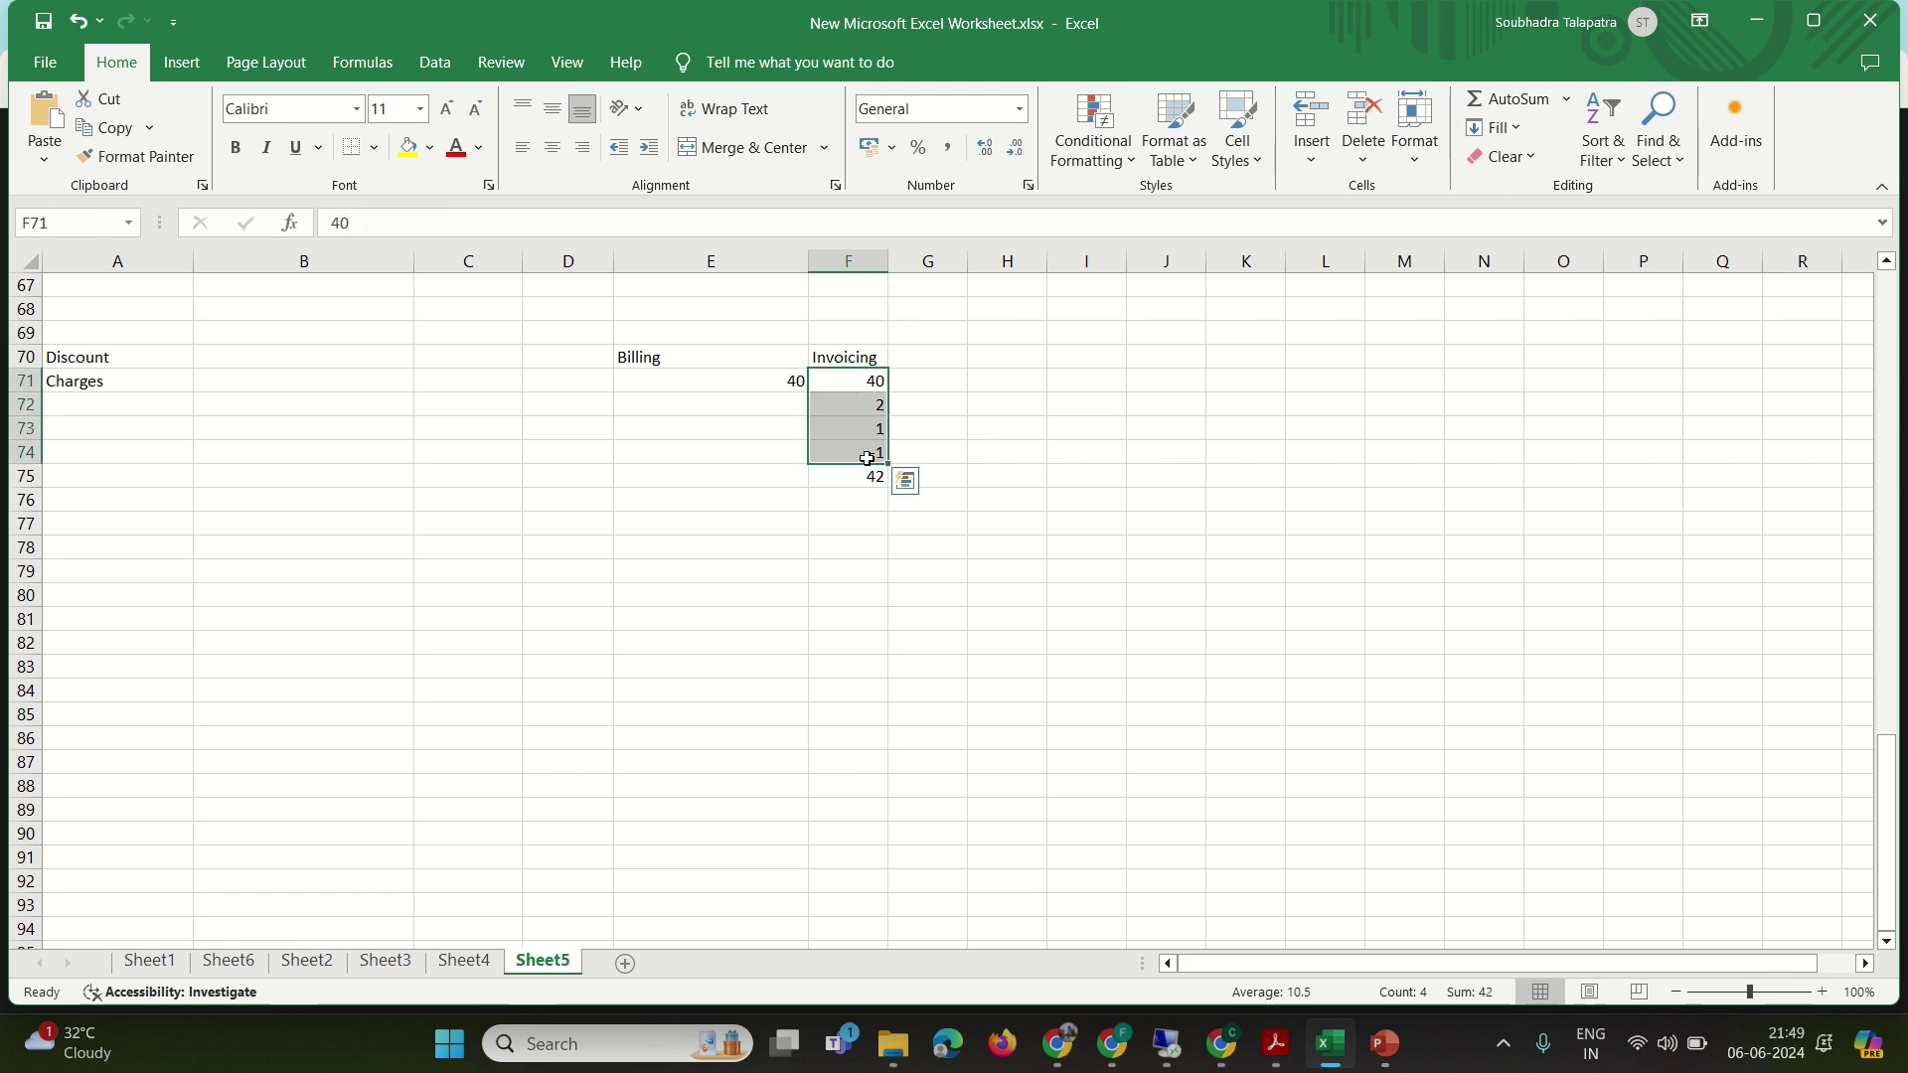
drag(860, 336, 866, 476)
drag(706, 338, 715, 426)
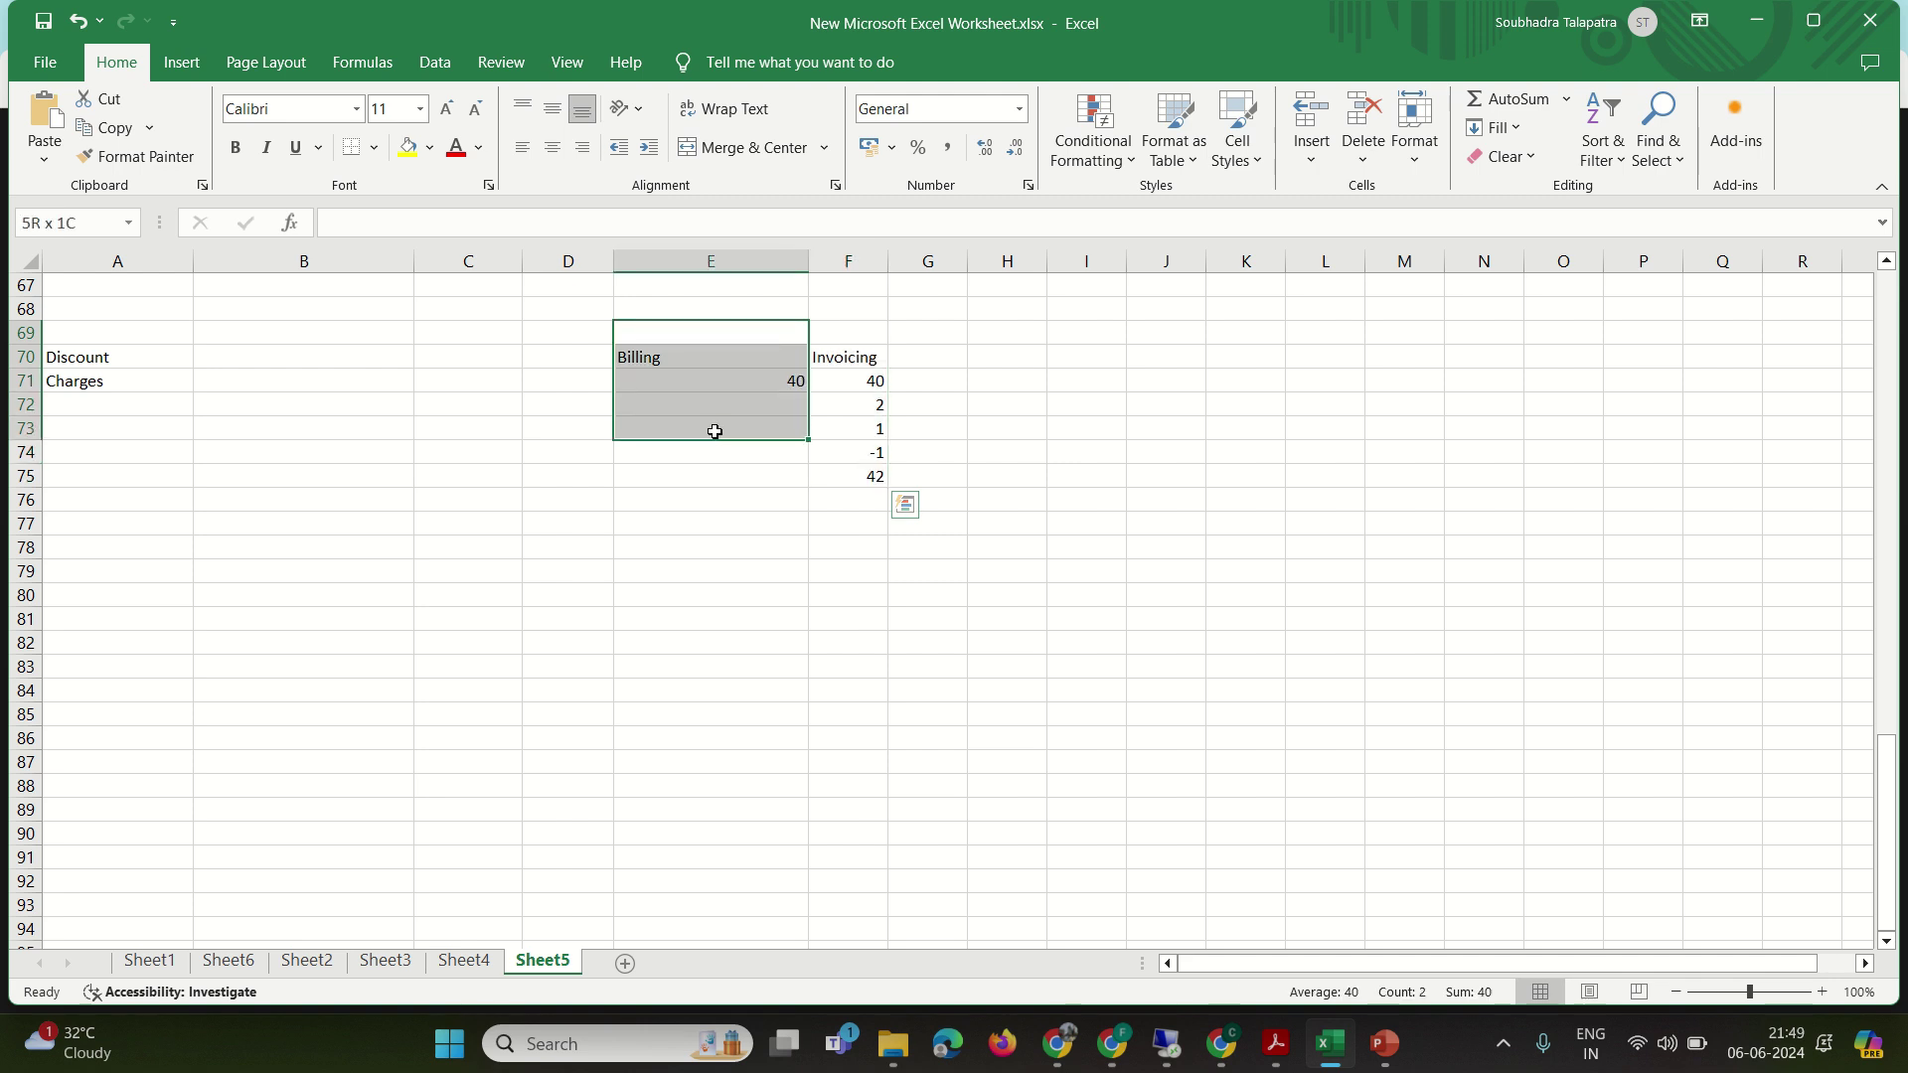
drag(835, 336, 857, 457)
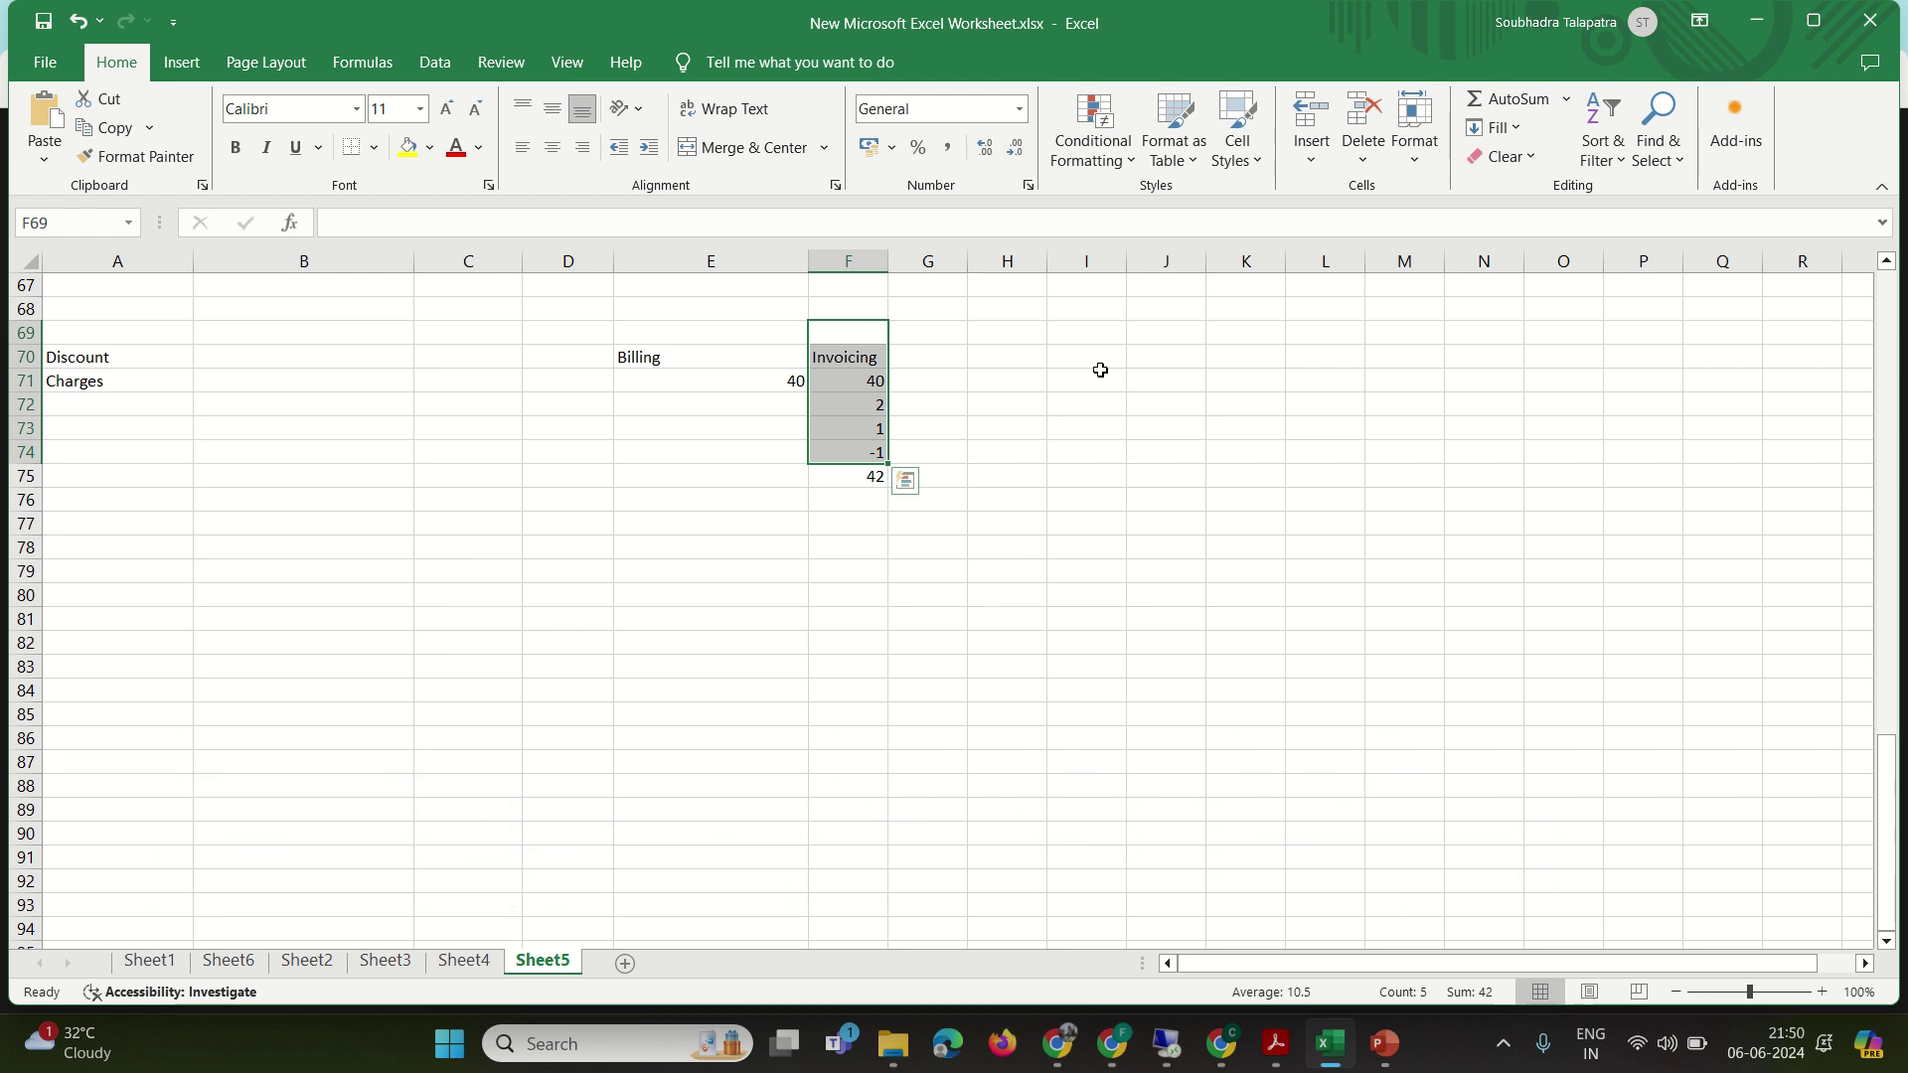
click(139, 355)
click(132, 387)
click(282, 358)
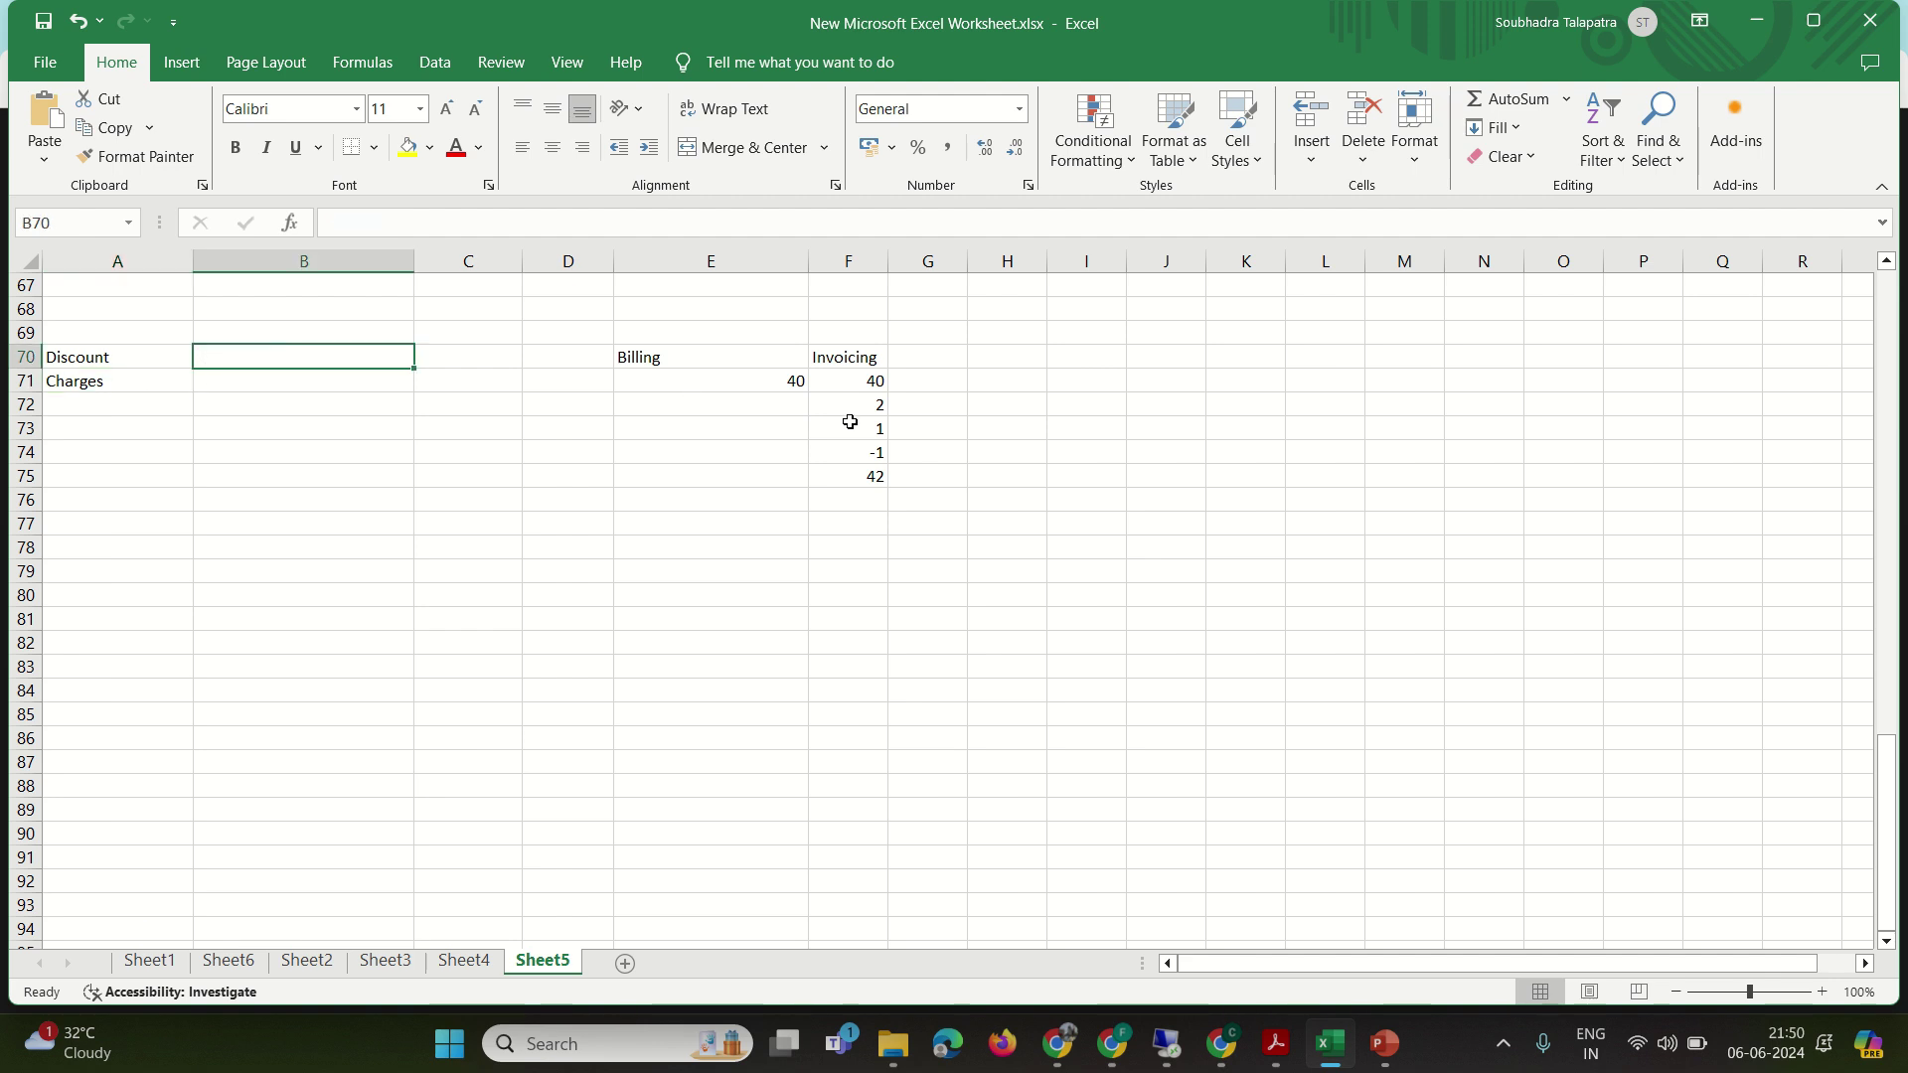
- Label the -1 amount as Discount in G74
click(874, 452)
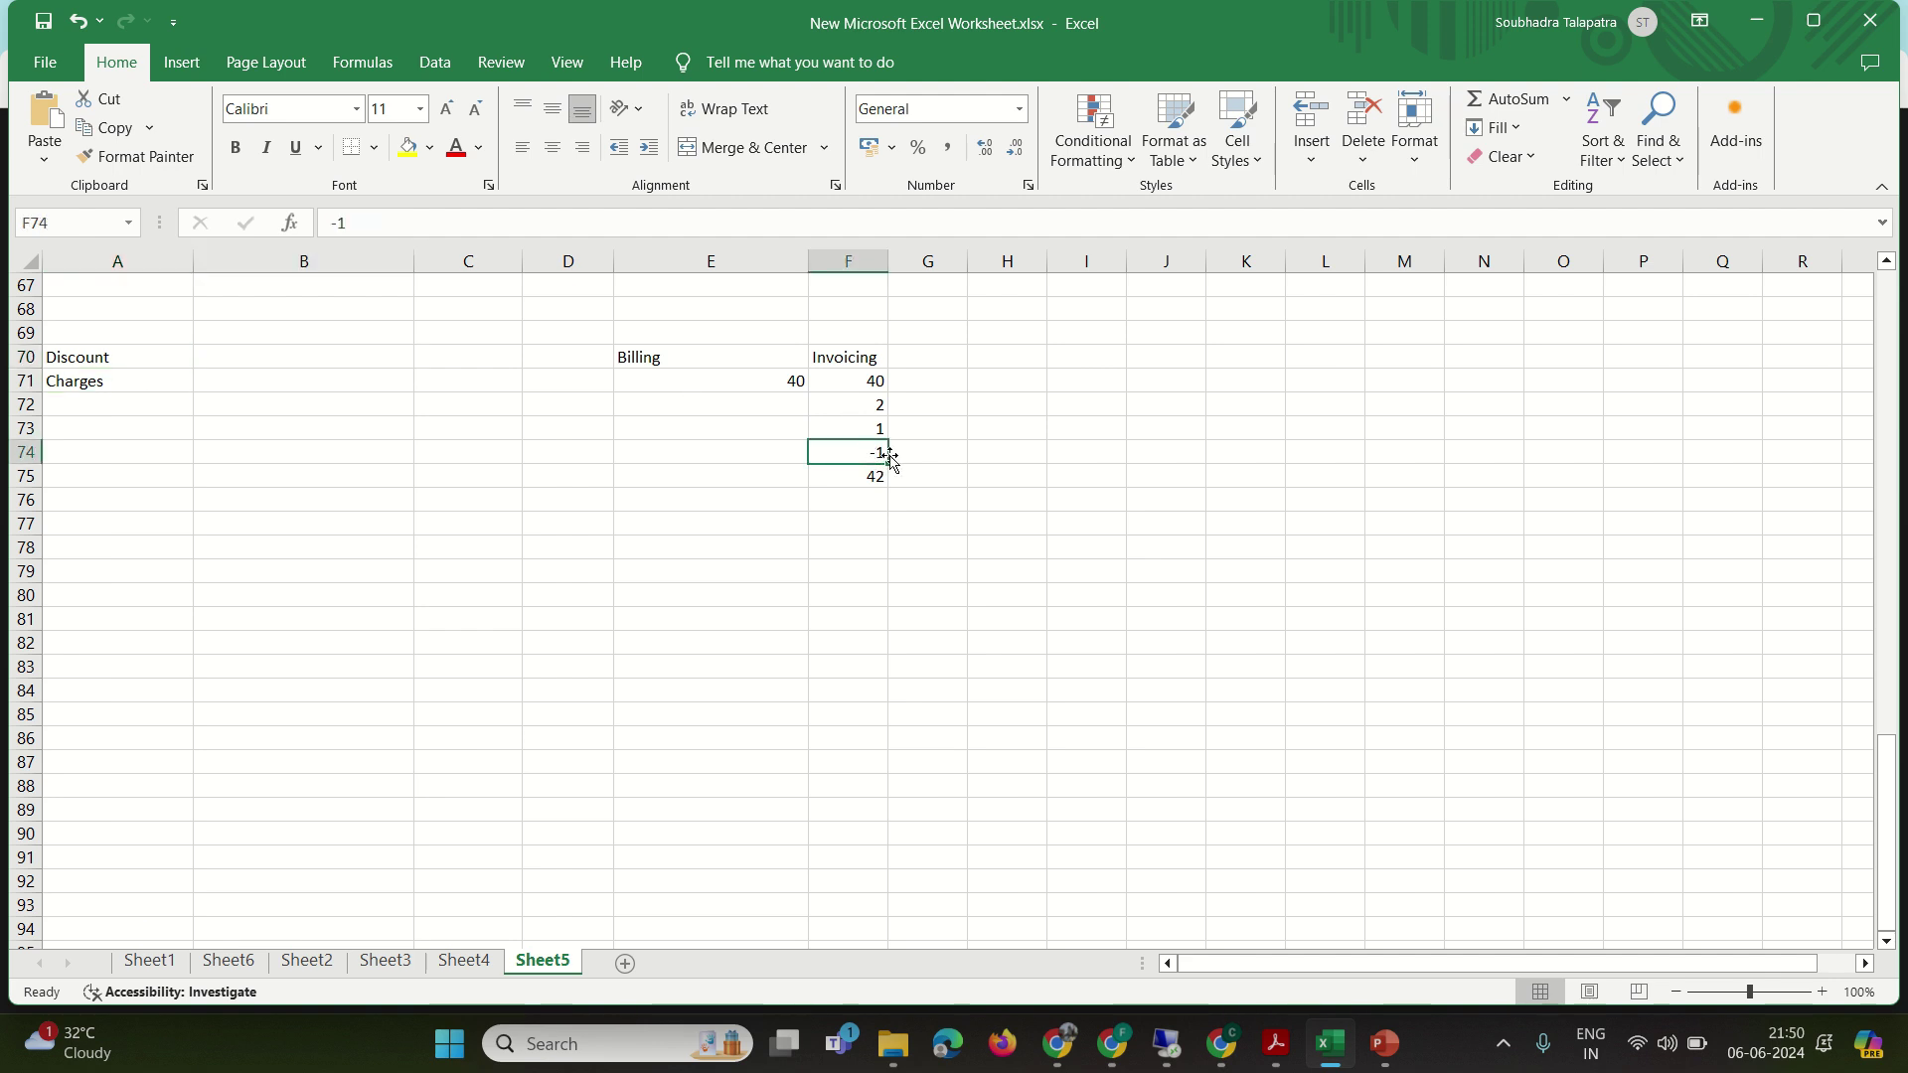
click(914, 454)
text(Discount)
key(Return)
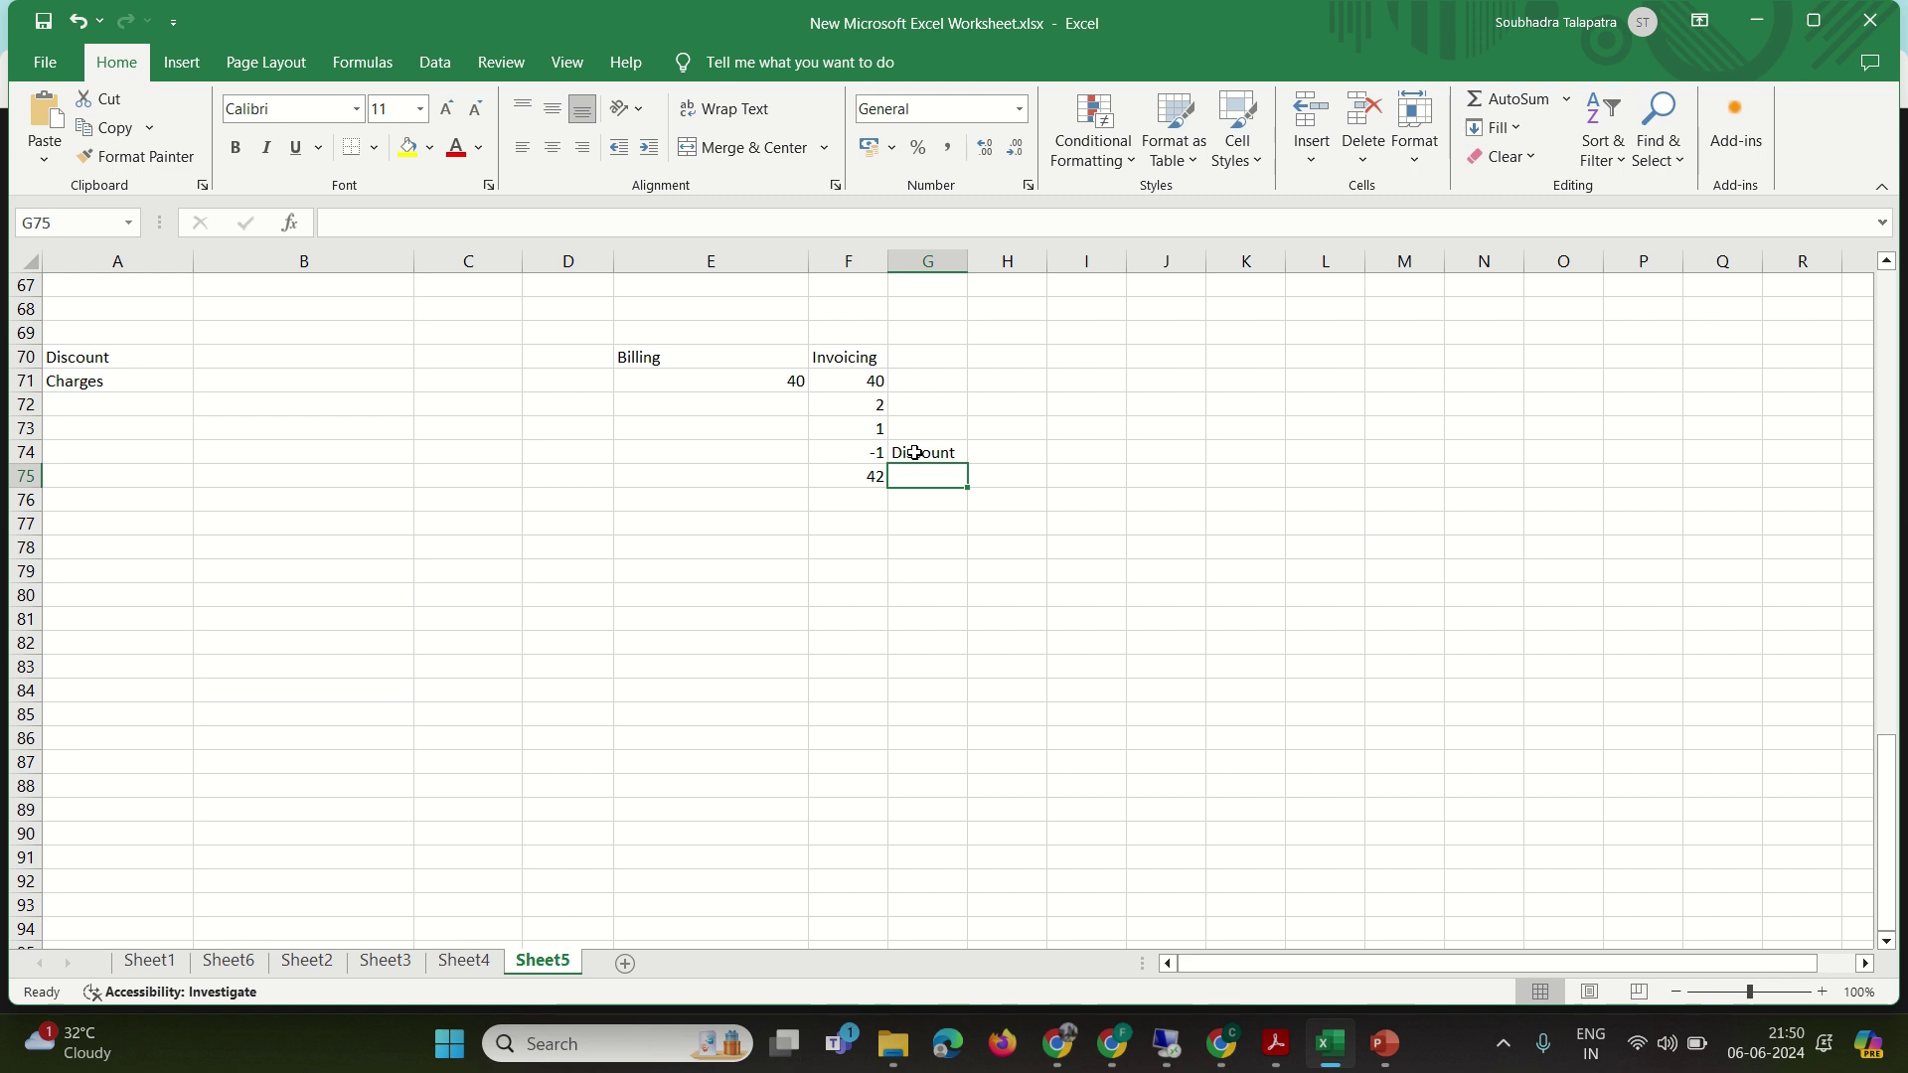
- Type the VAT label in G72 beside the 2 amount
click(152, 383)
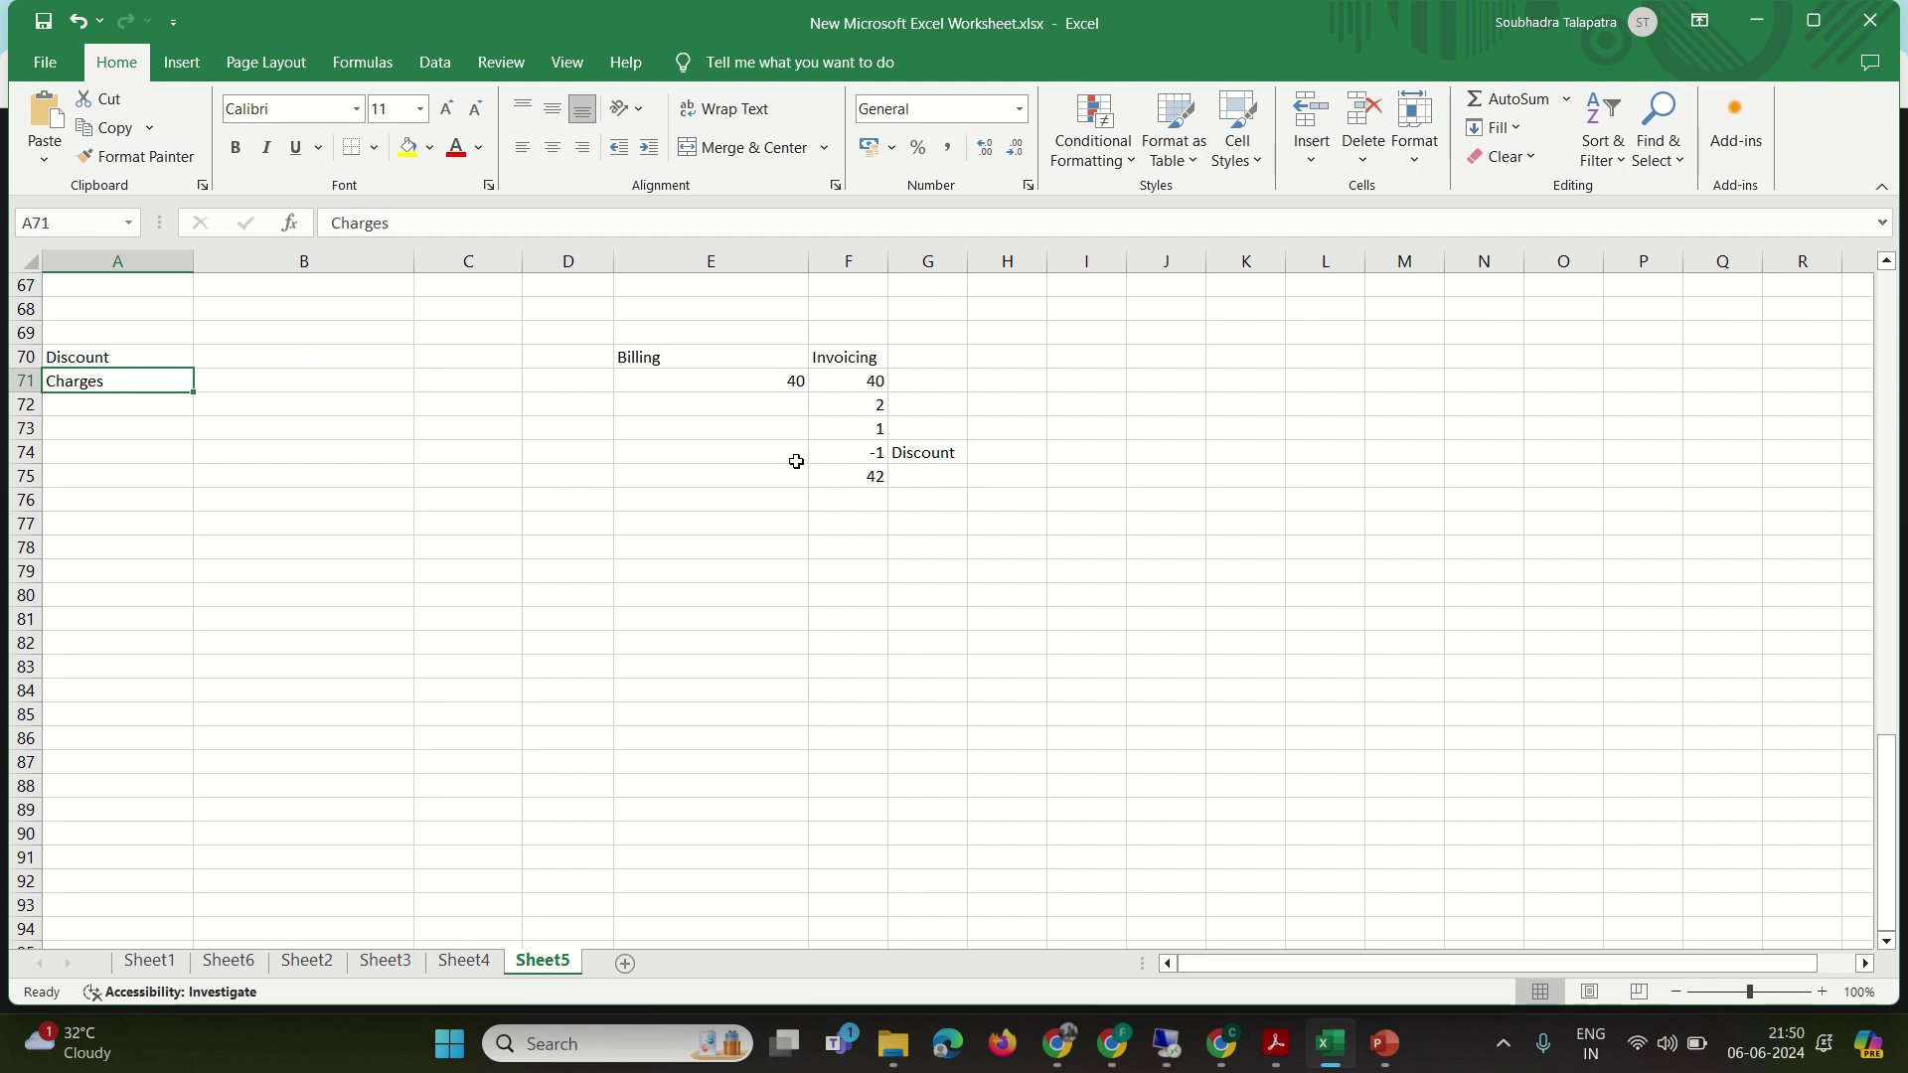
drag(865, 404, 865, 417)
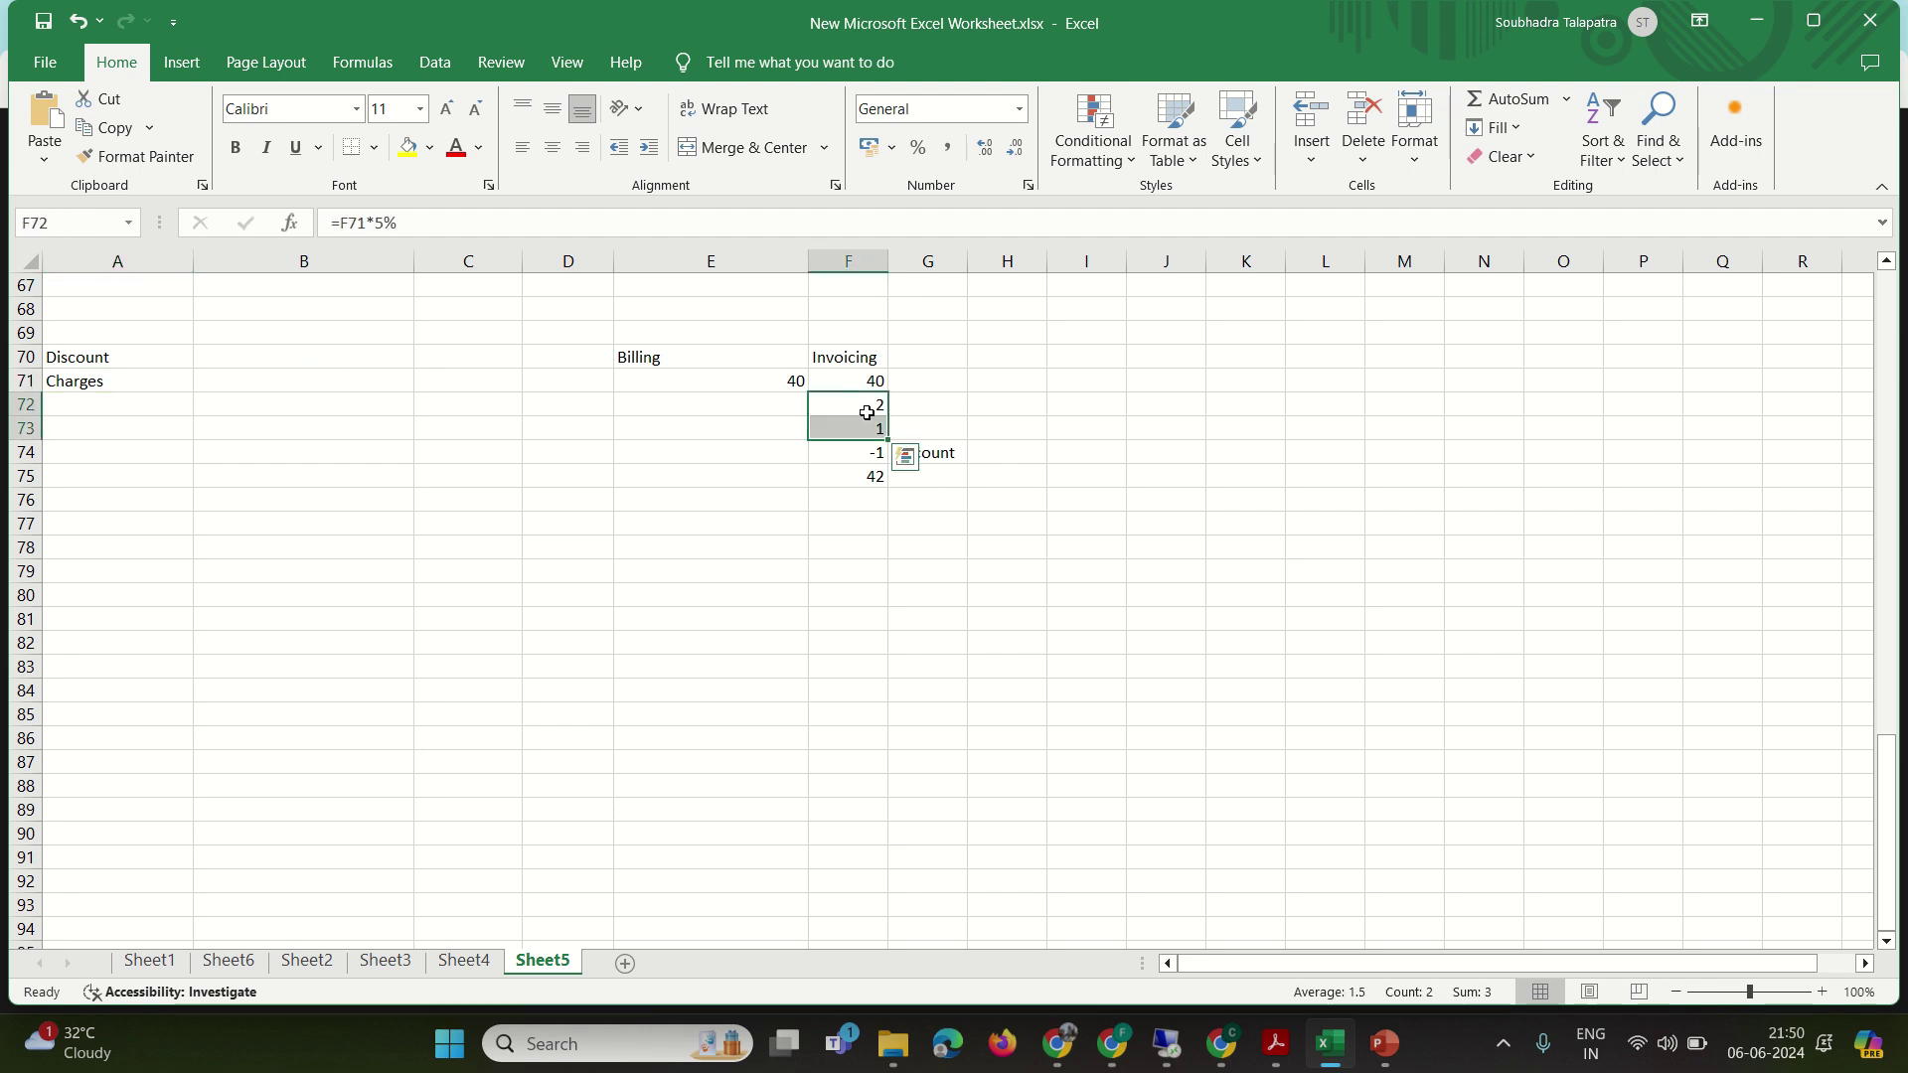
click(866, 409)
click(921, 413)
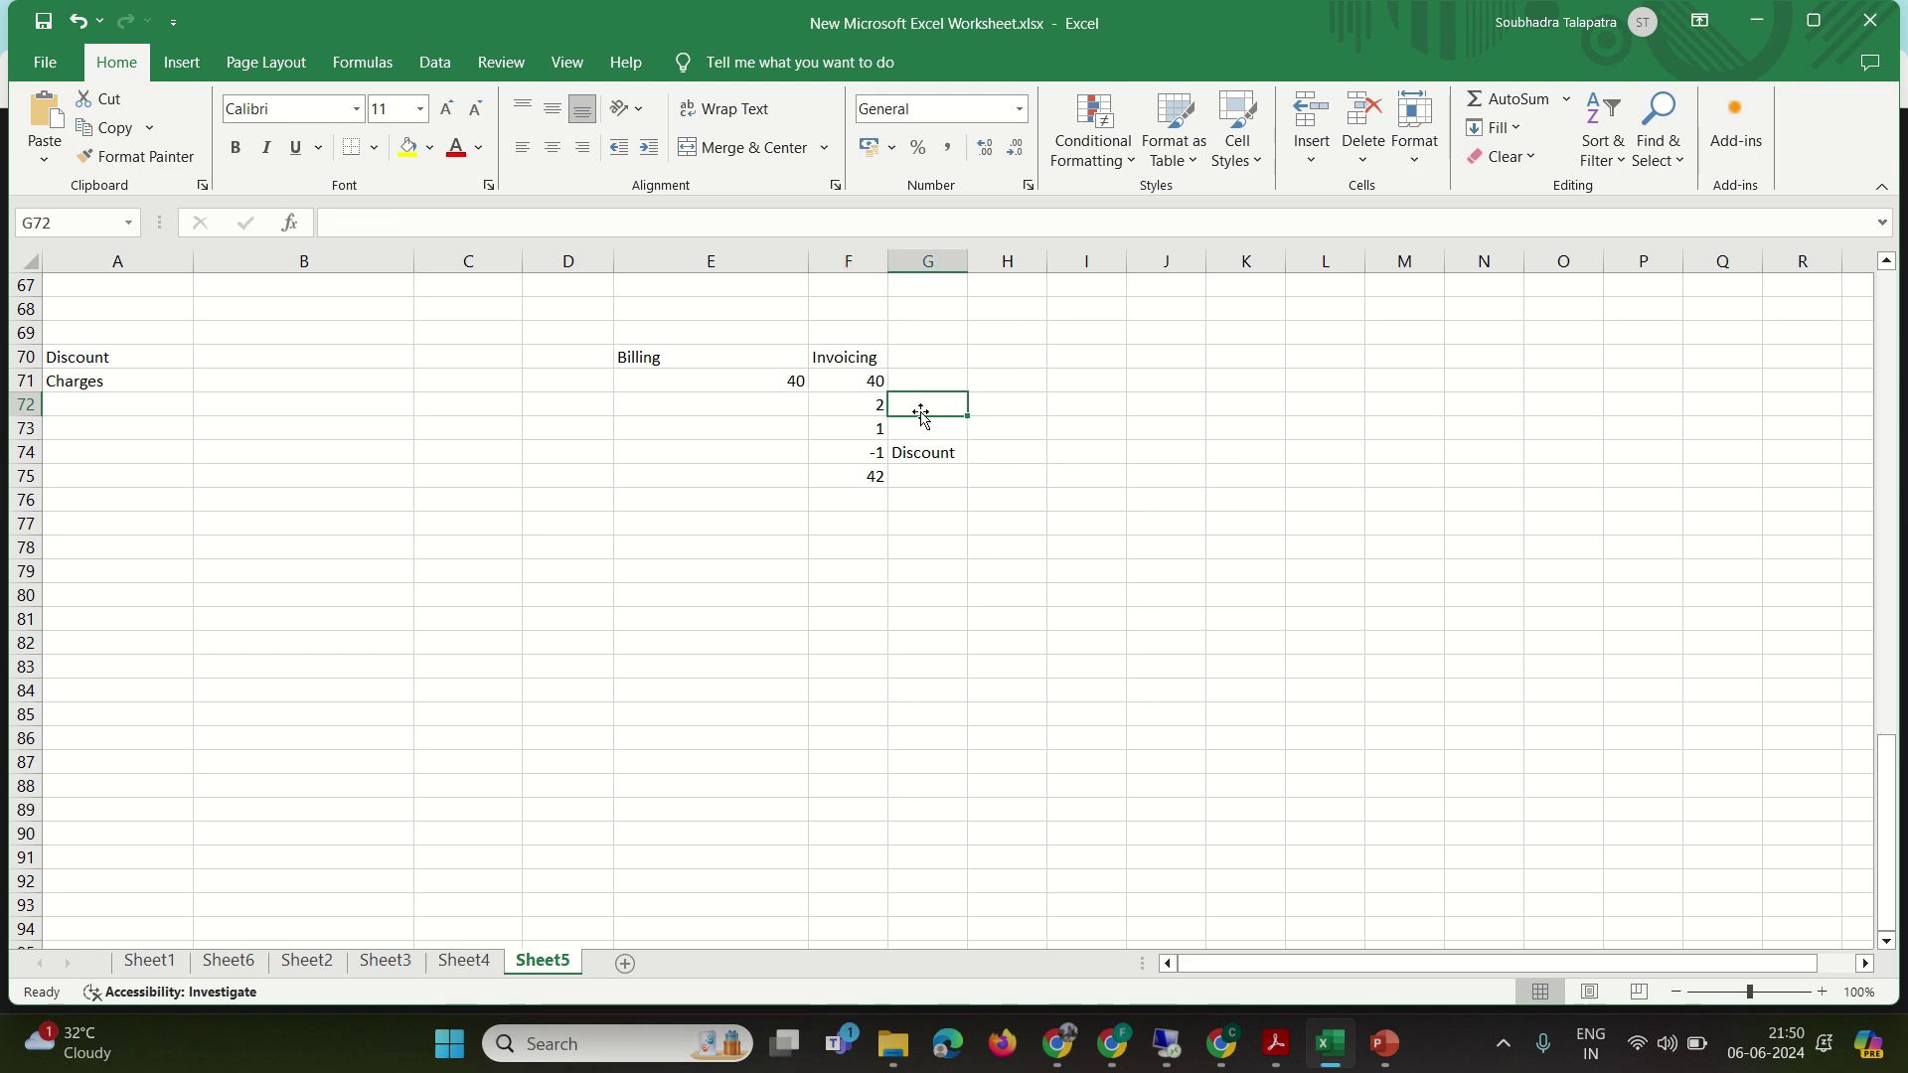
text(VAT)
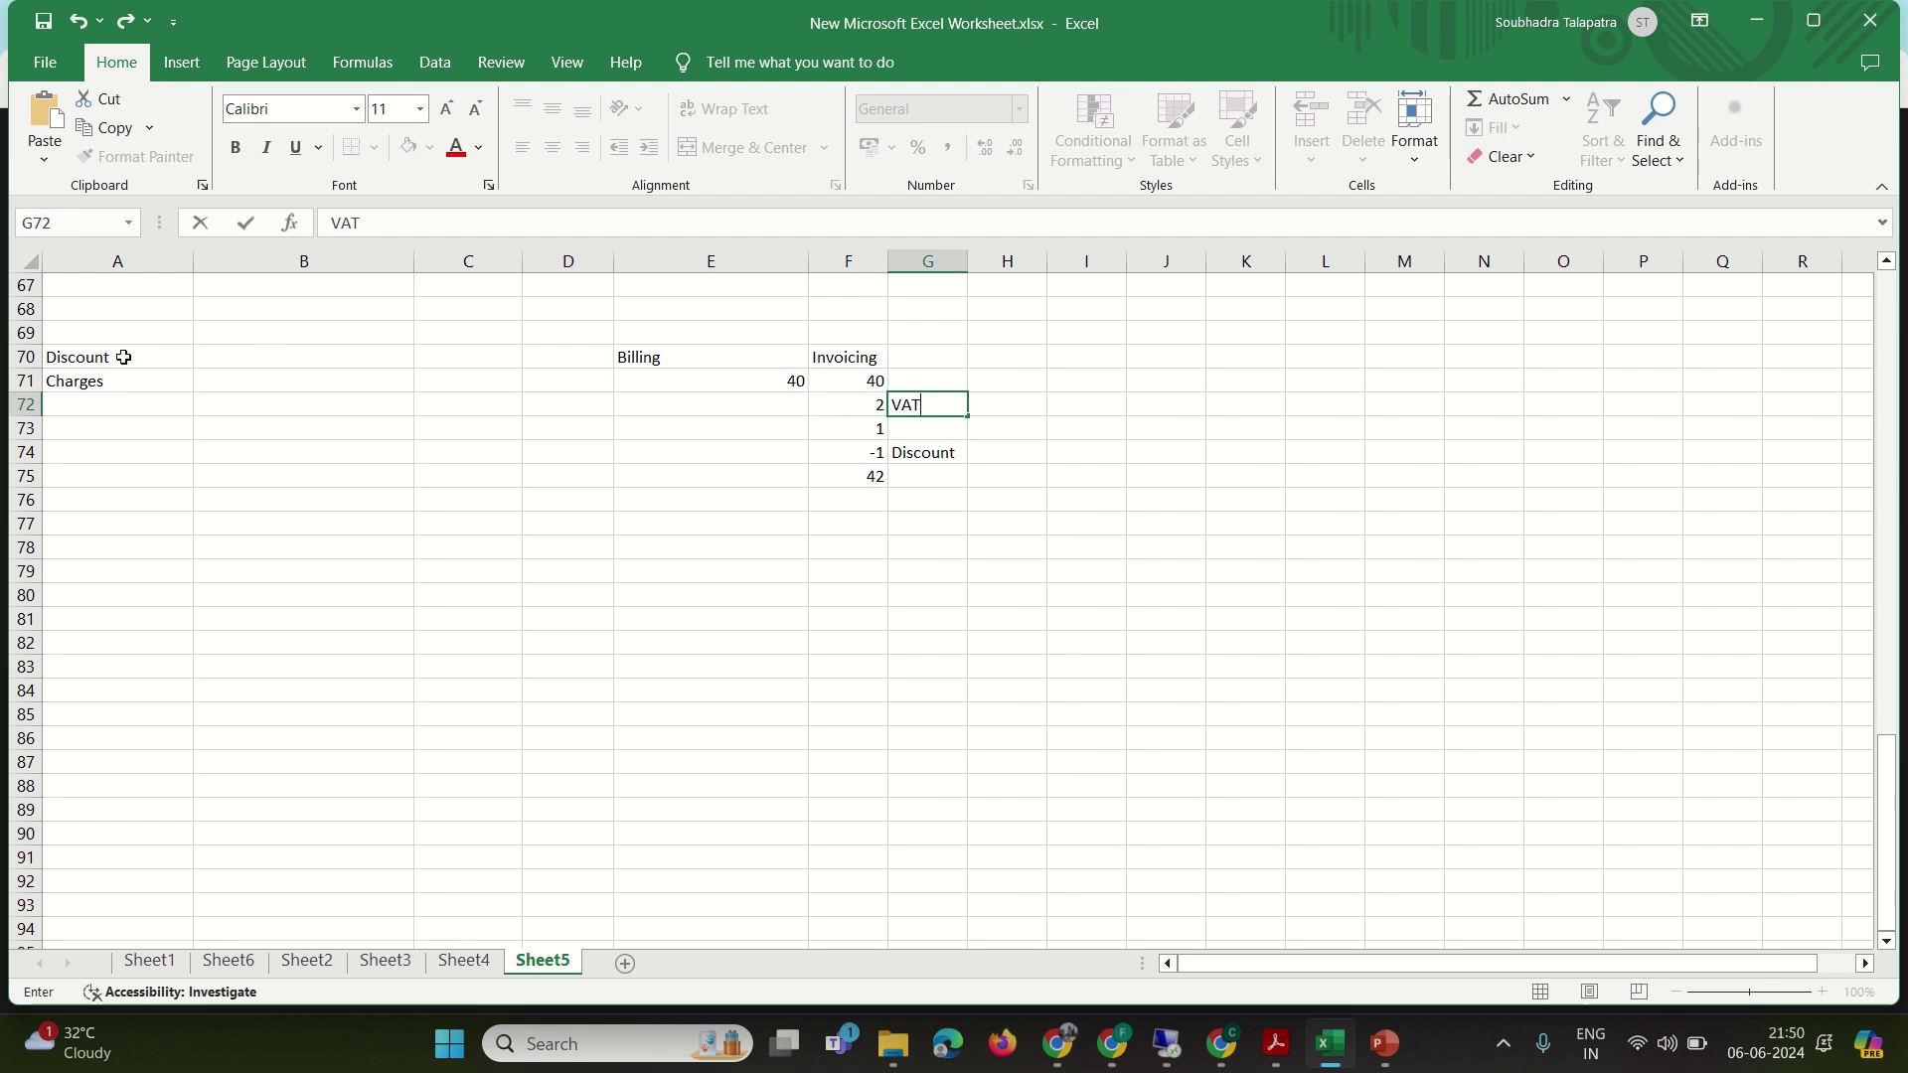
- Label the 1 amount as SC in G73
click(844, 412)
click(927, 430)
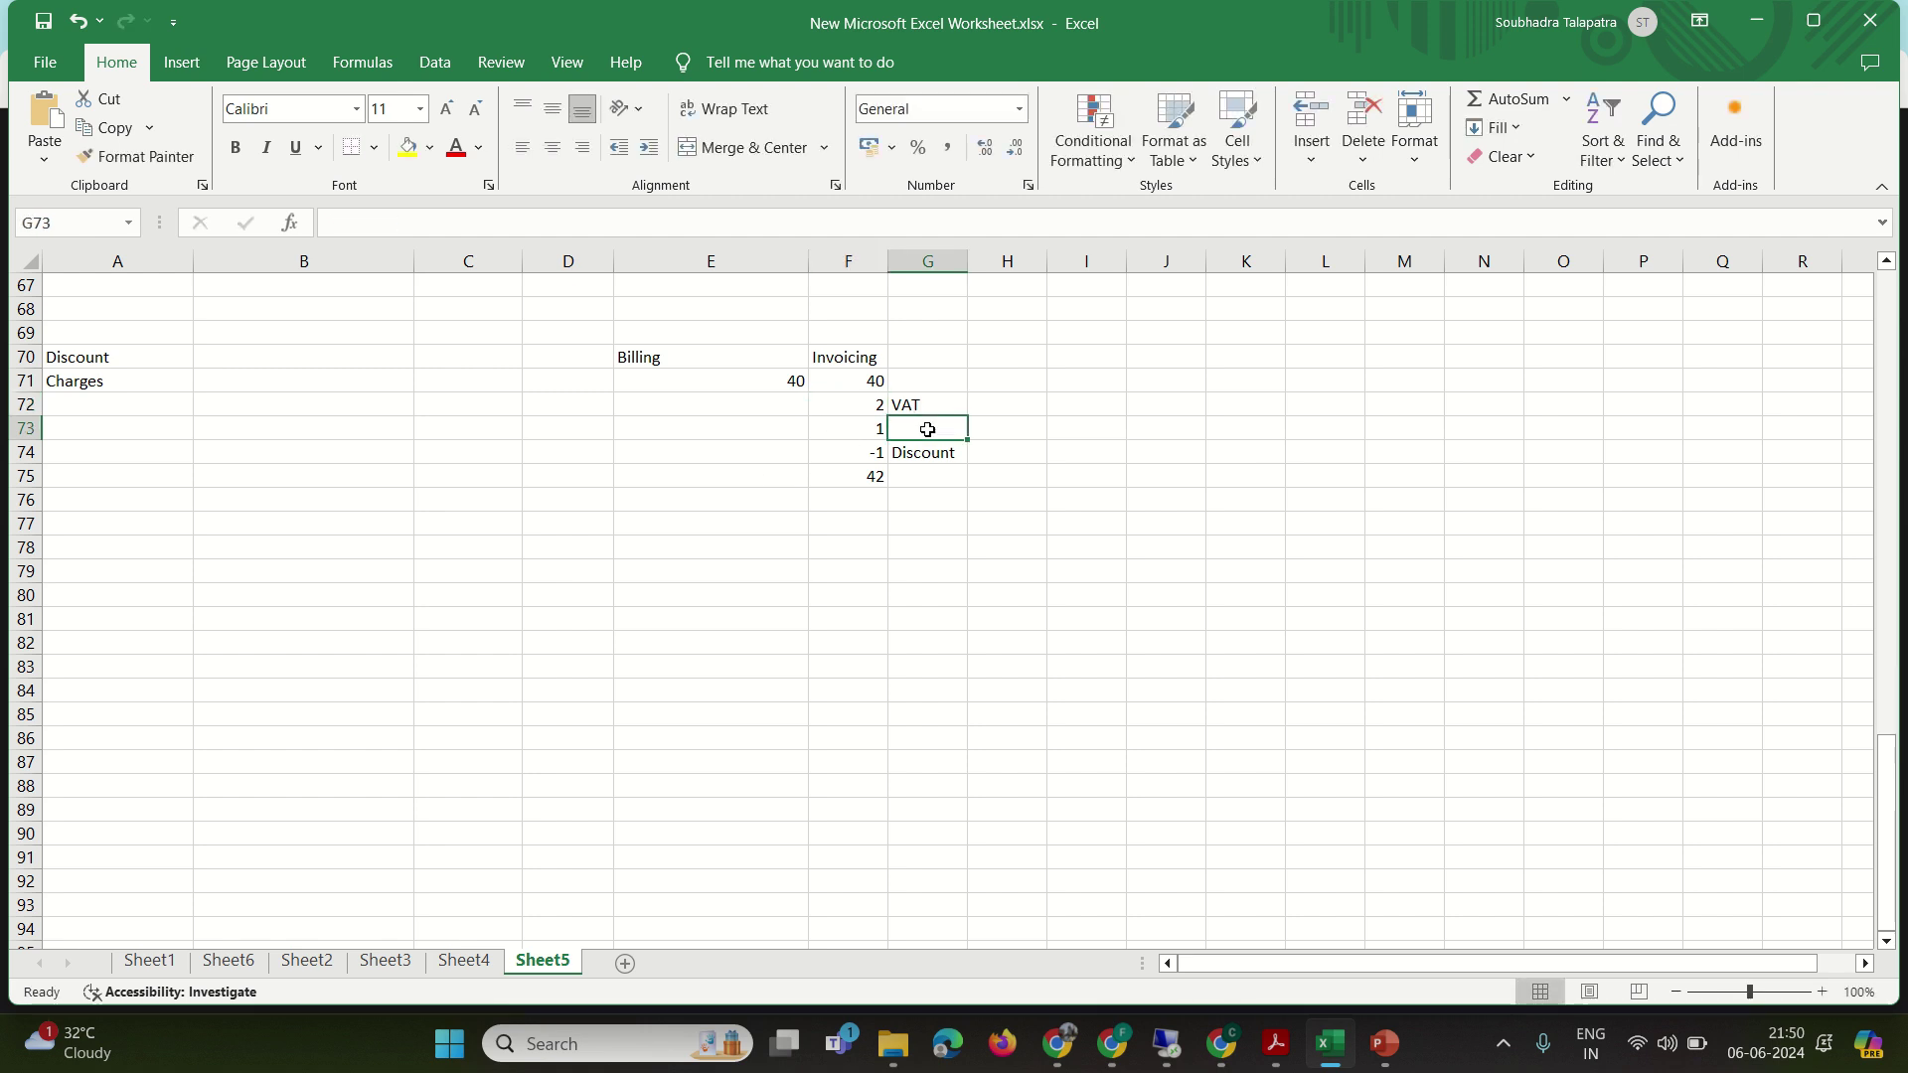
text(SC)
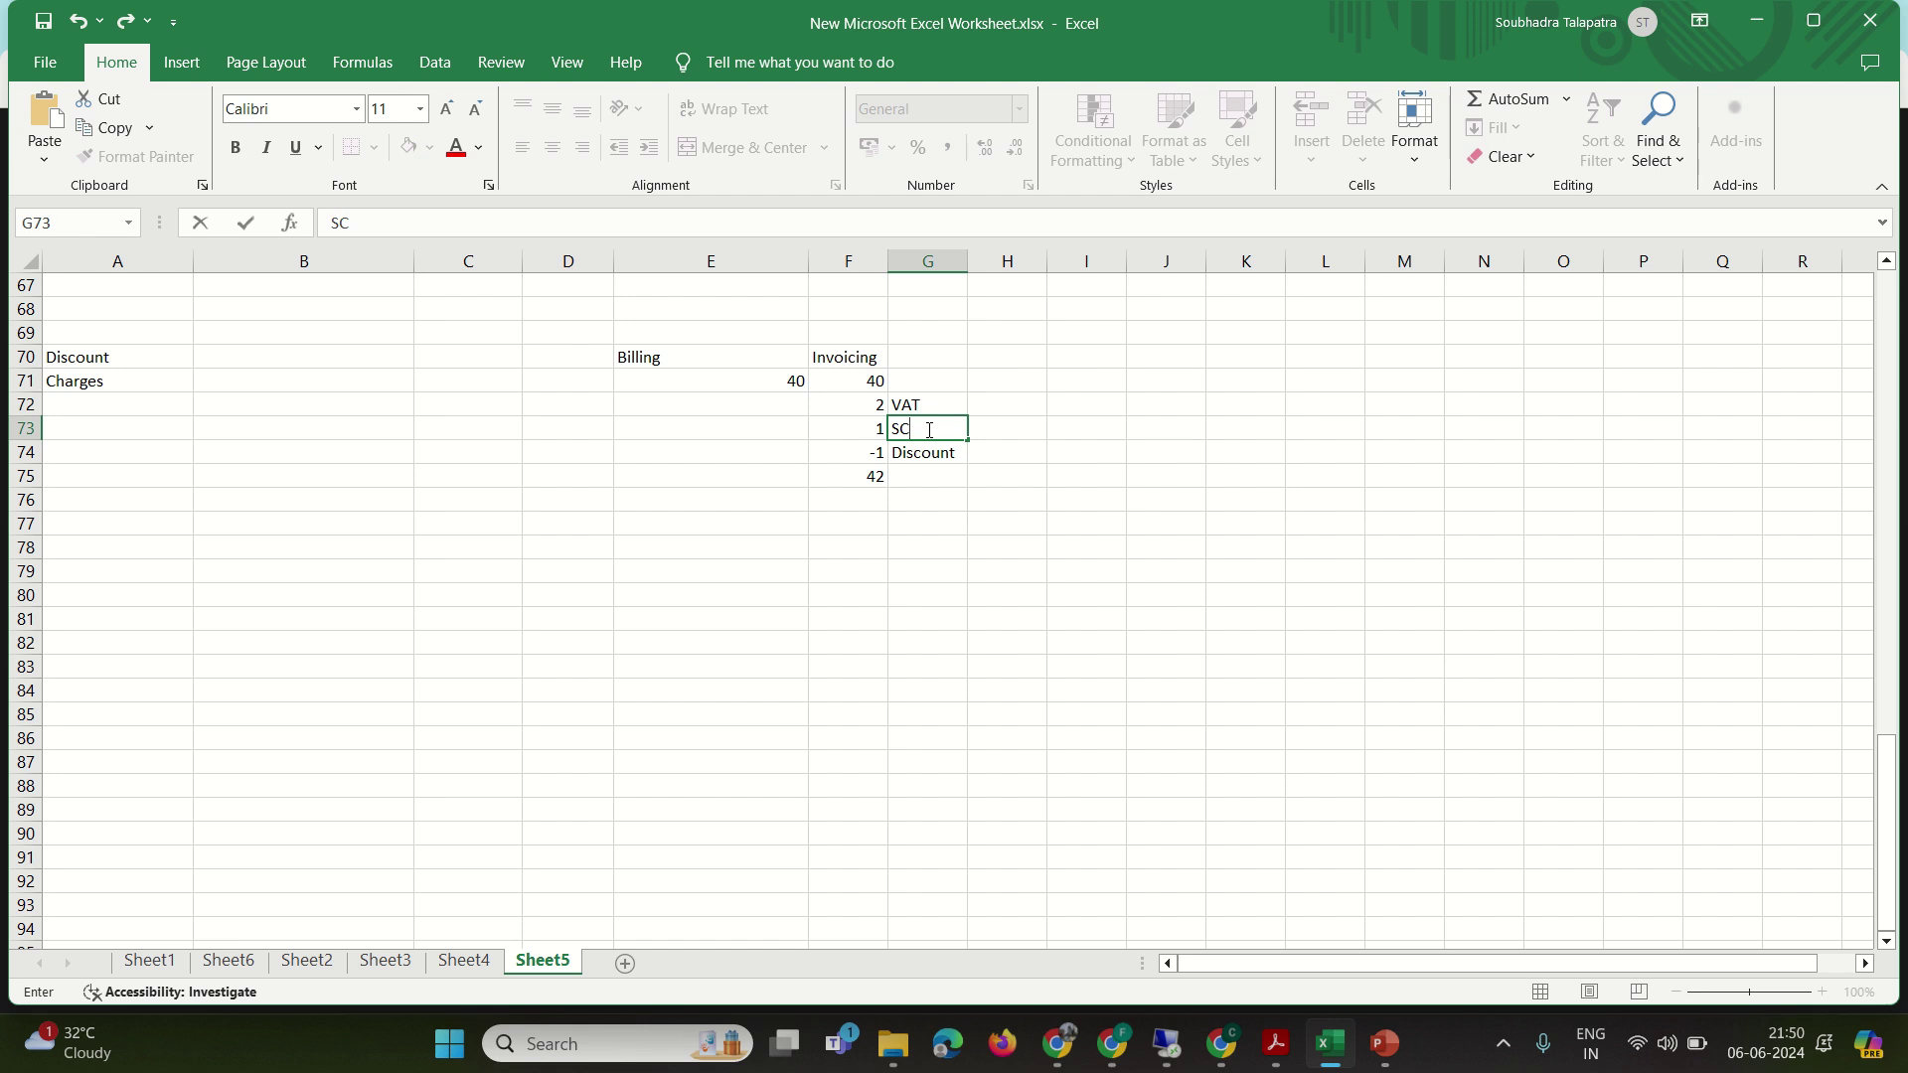
click(877, 398)
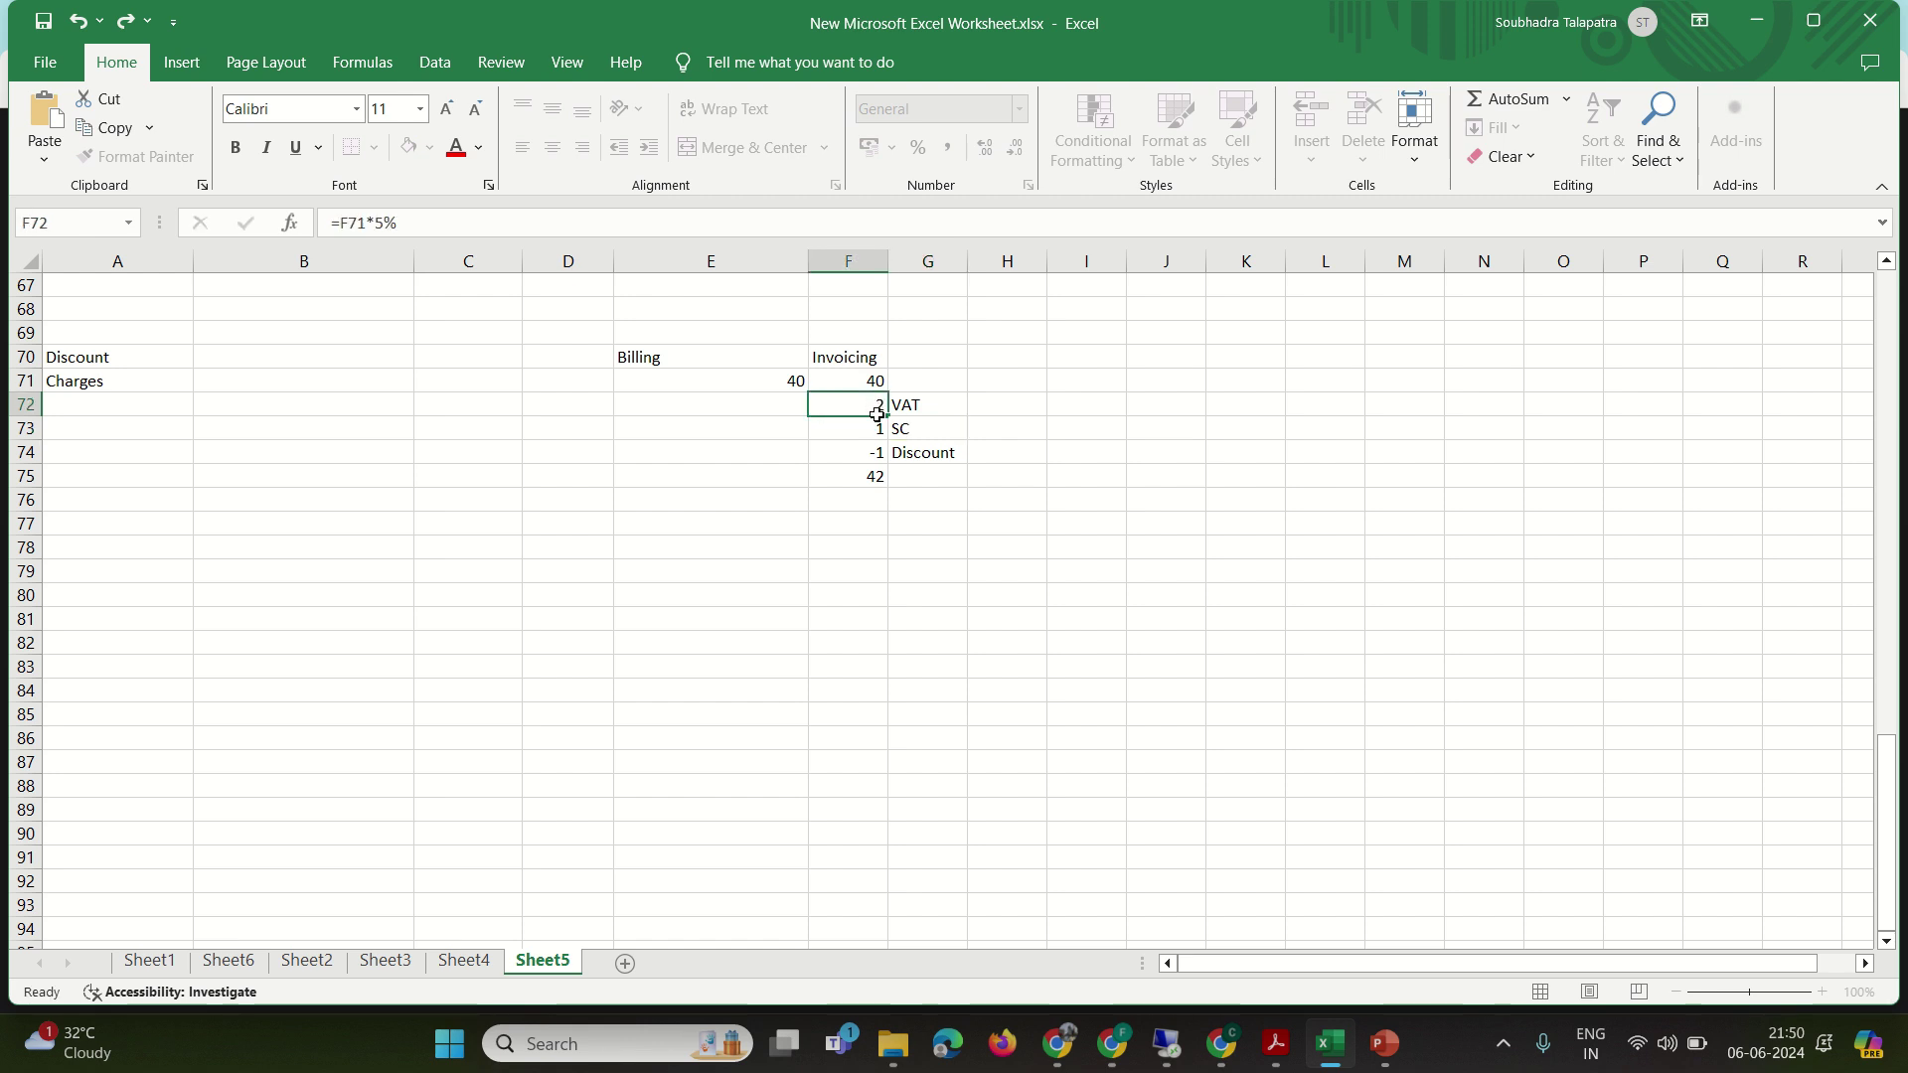
drag(879, 409, 879, 430)
- Put a merged Charges heading in H72:H73 and copy Discount into H74
drag(1013, 397, 1012, 423)
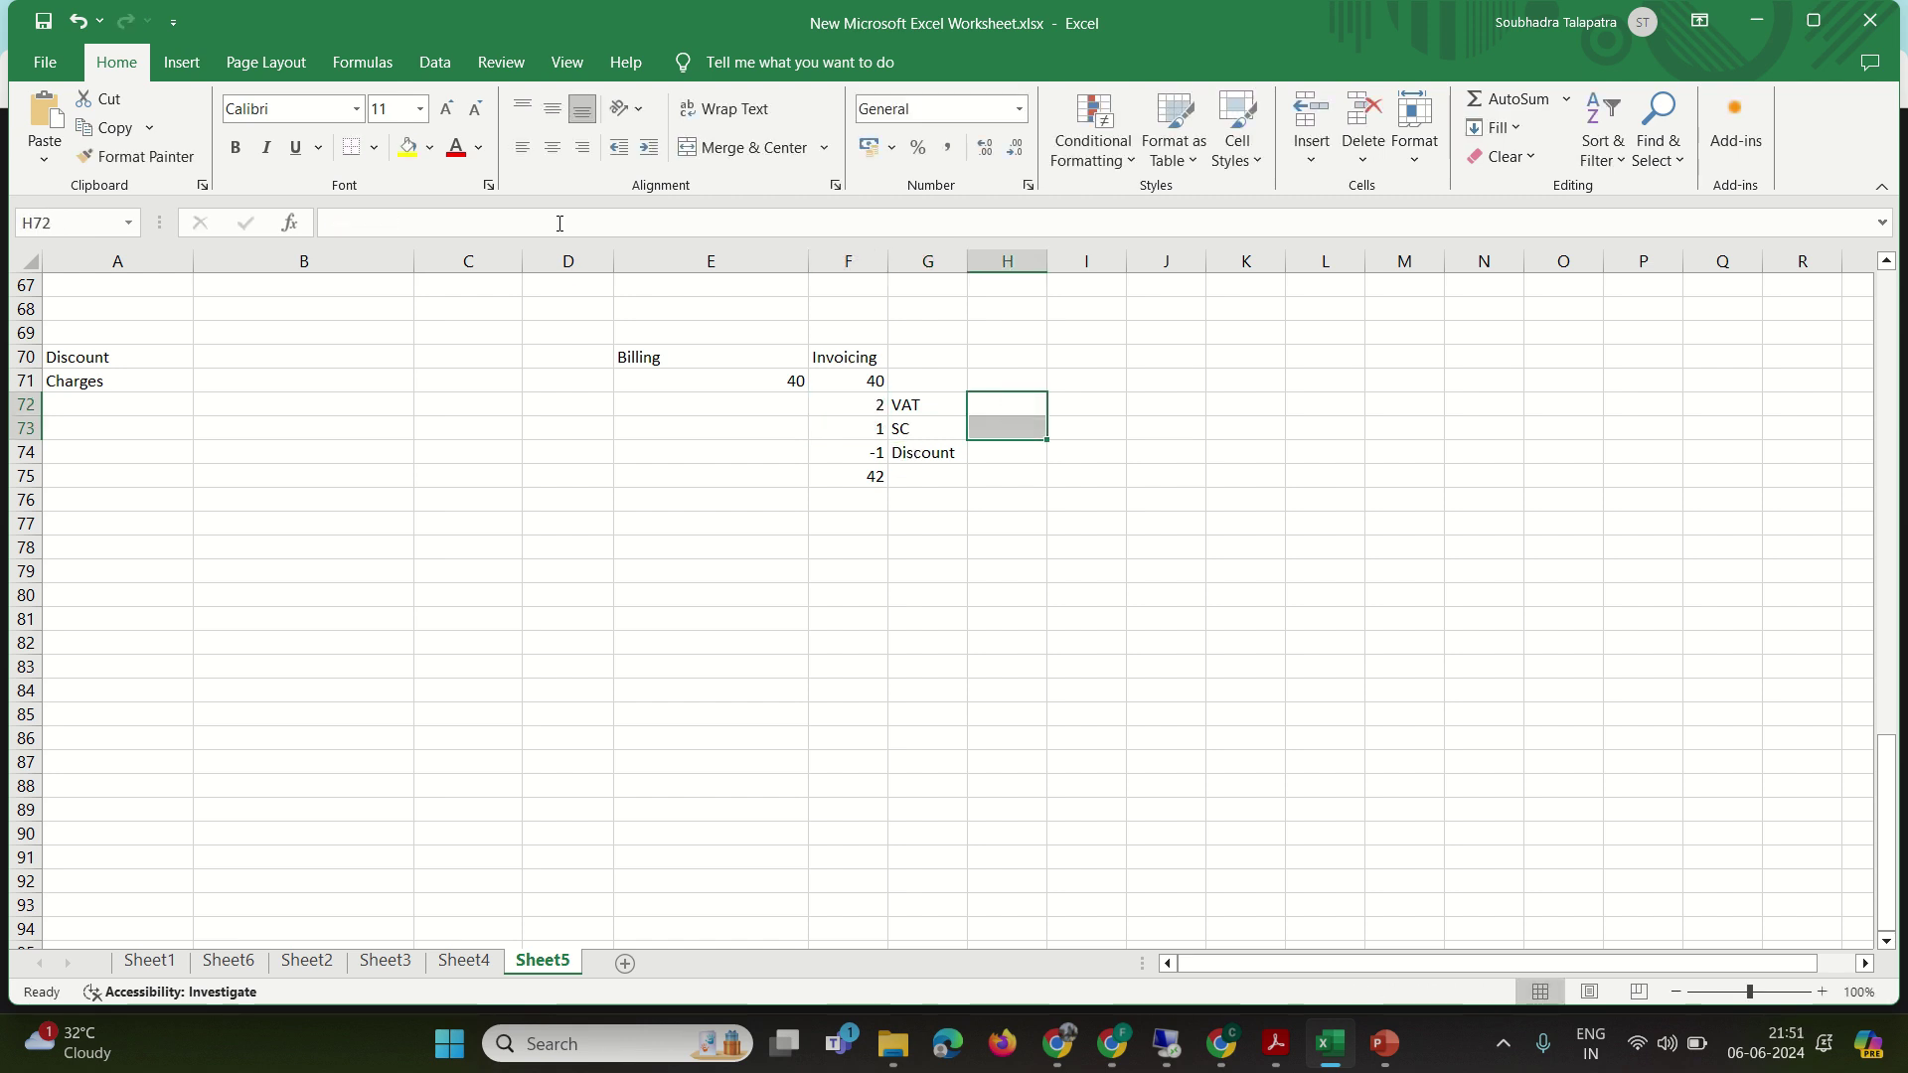
text(Charges)
key(ctrl+Return)
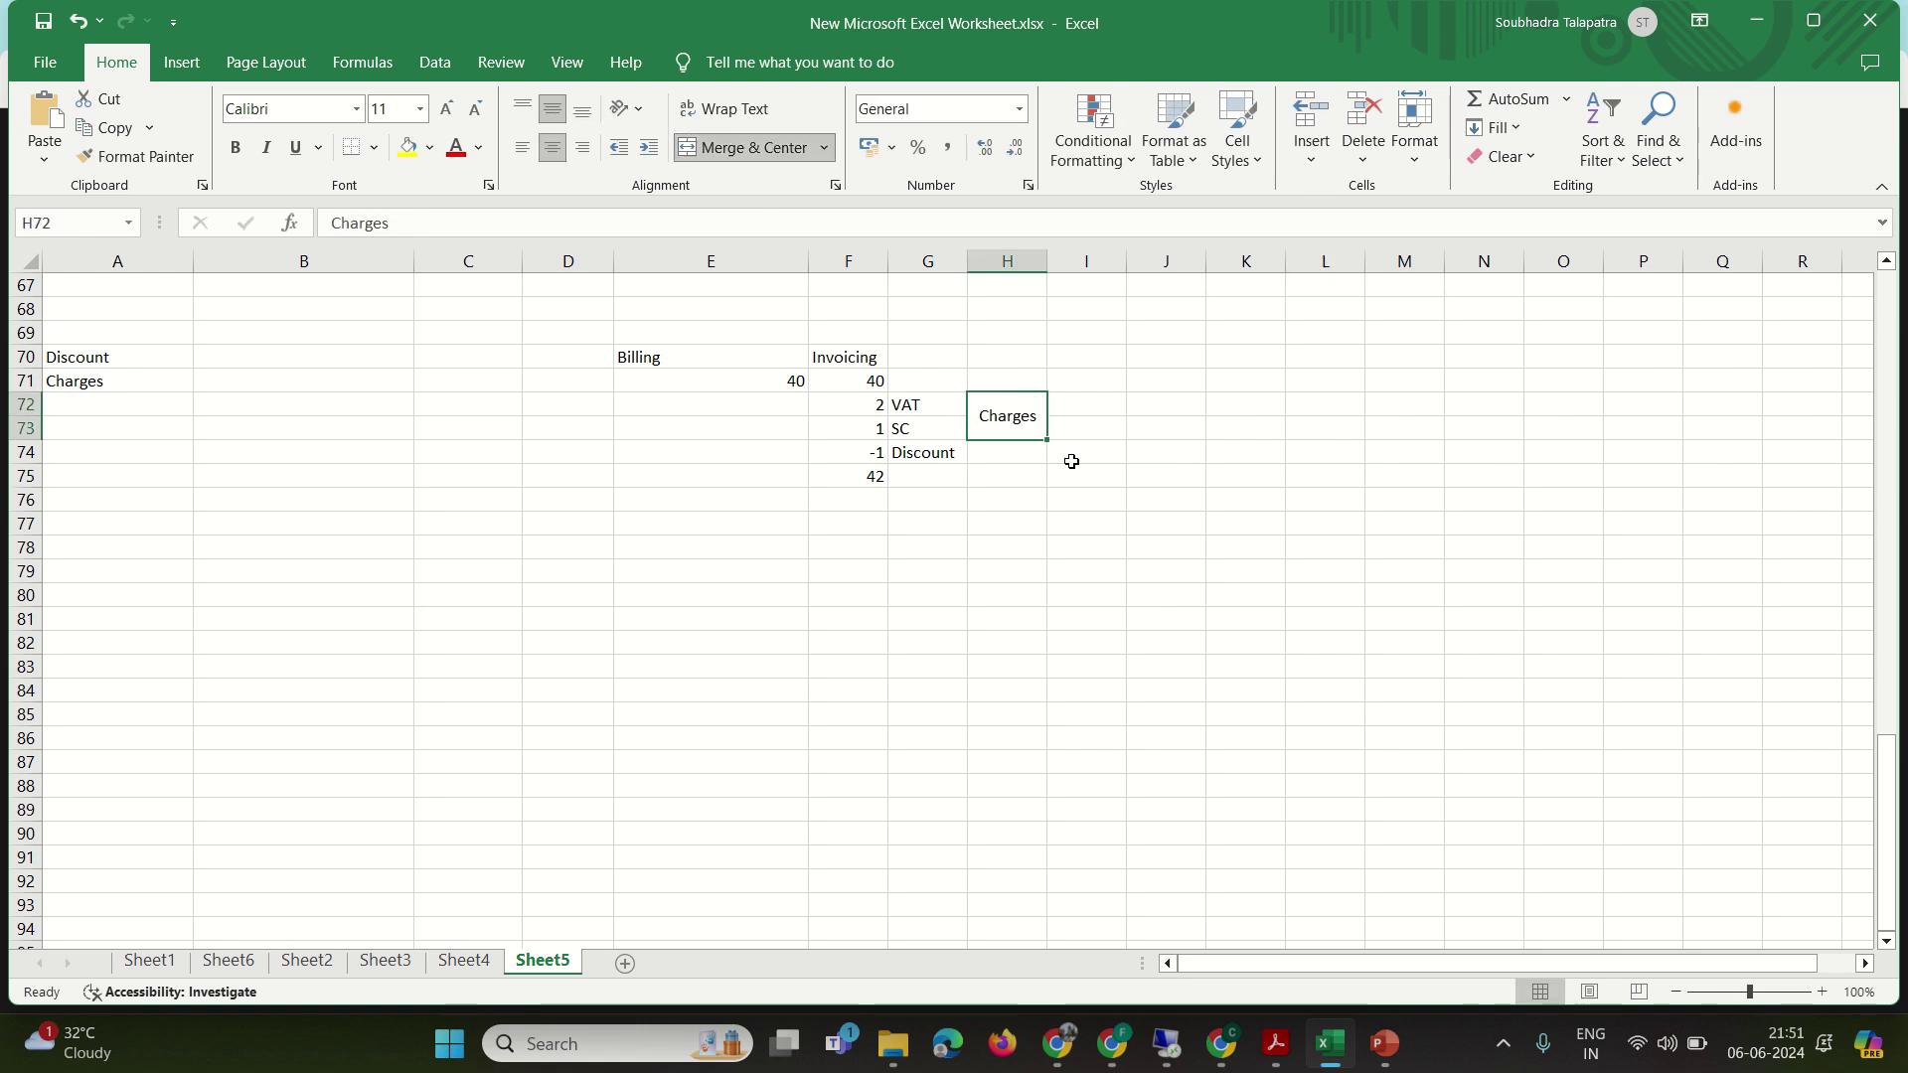
click(1030, 451)
click(938, 454)
drag(969, 464, 1033, 477)
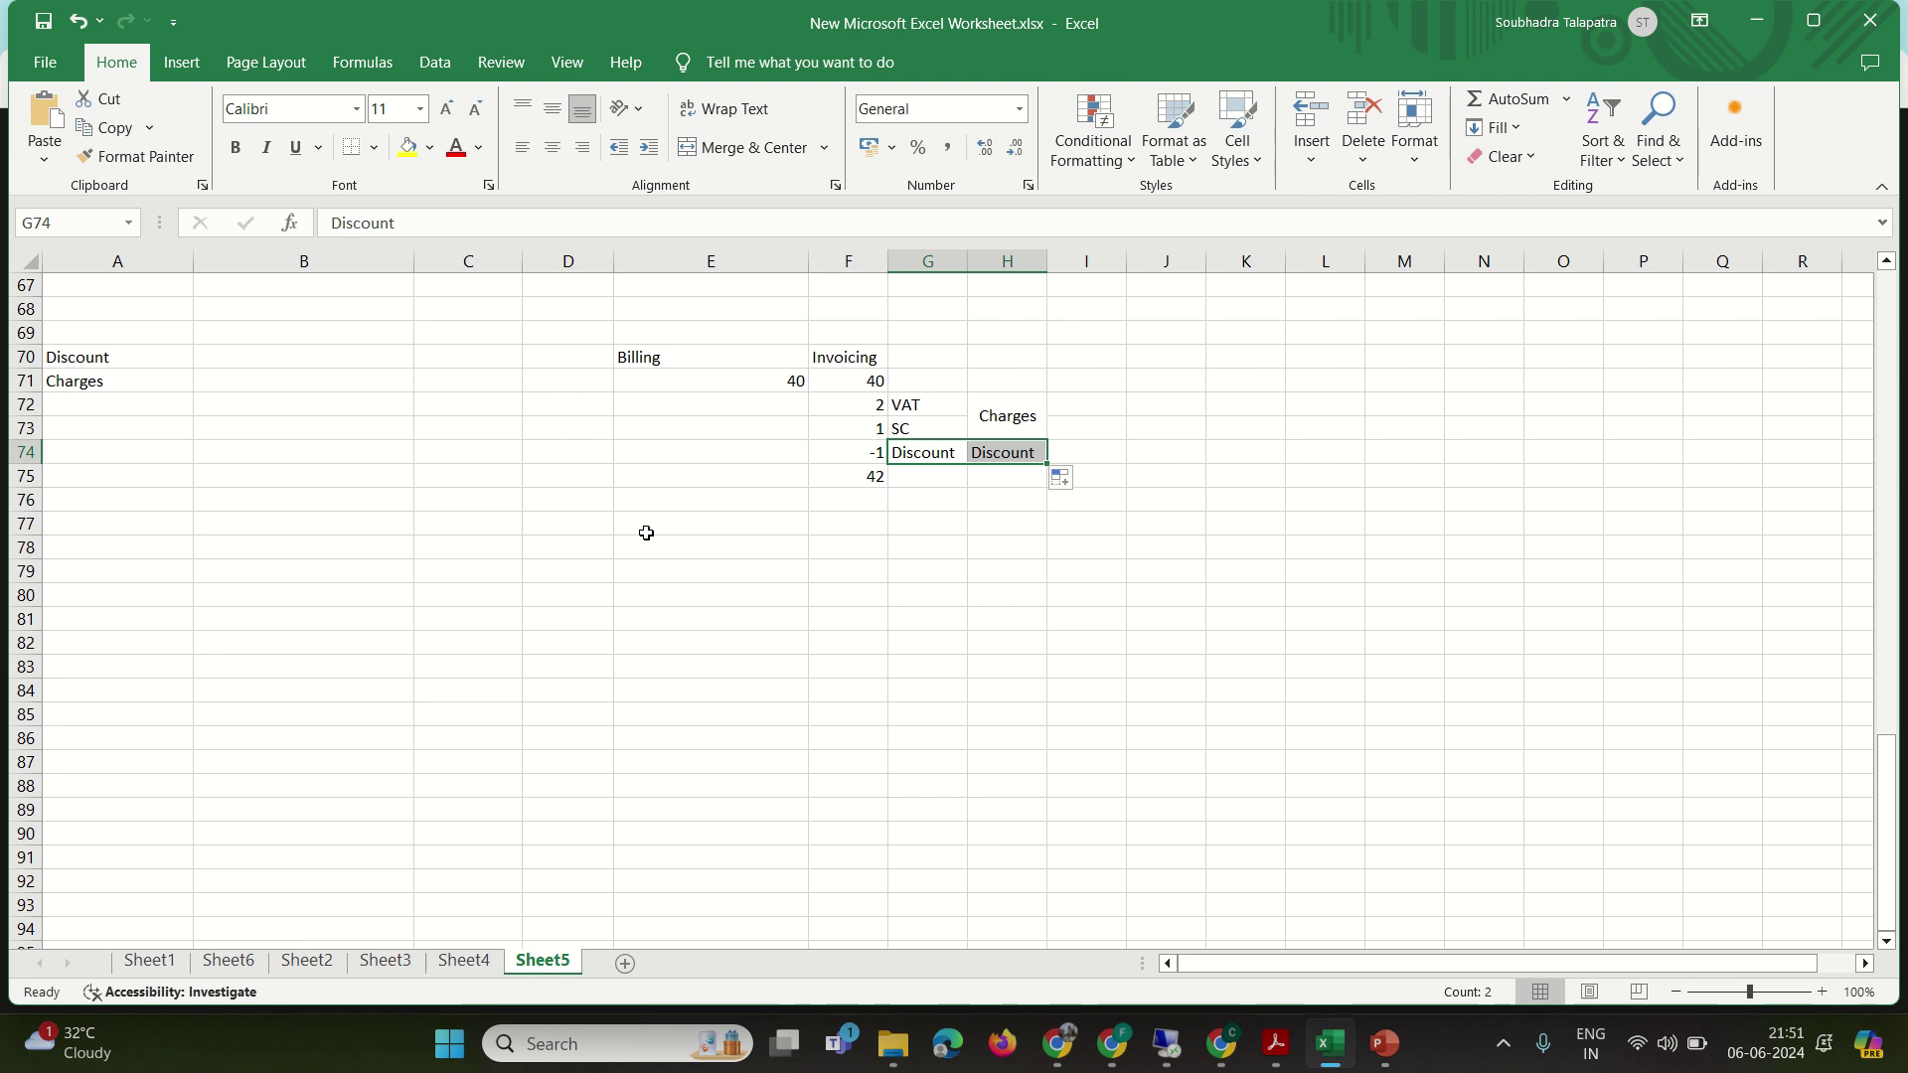
- Note in D77: 'Invoice amount > 50, 3 % discount will be applied'
click(595, 521)
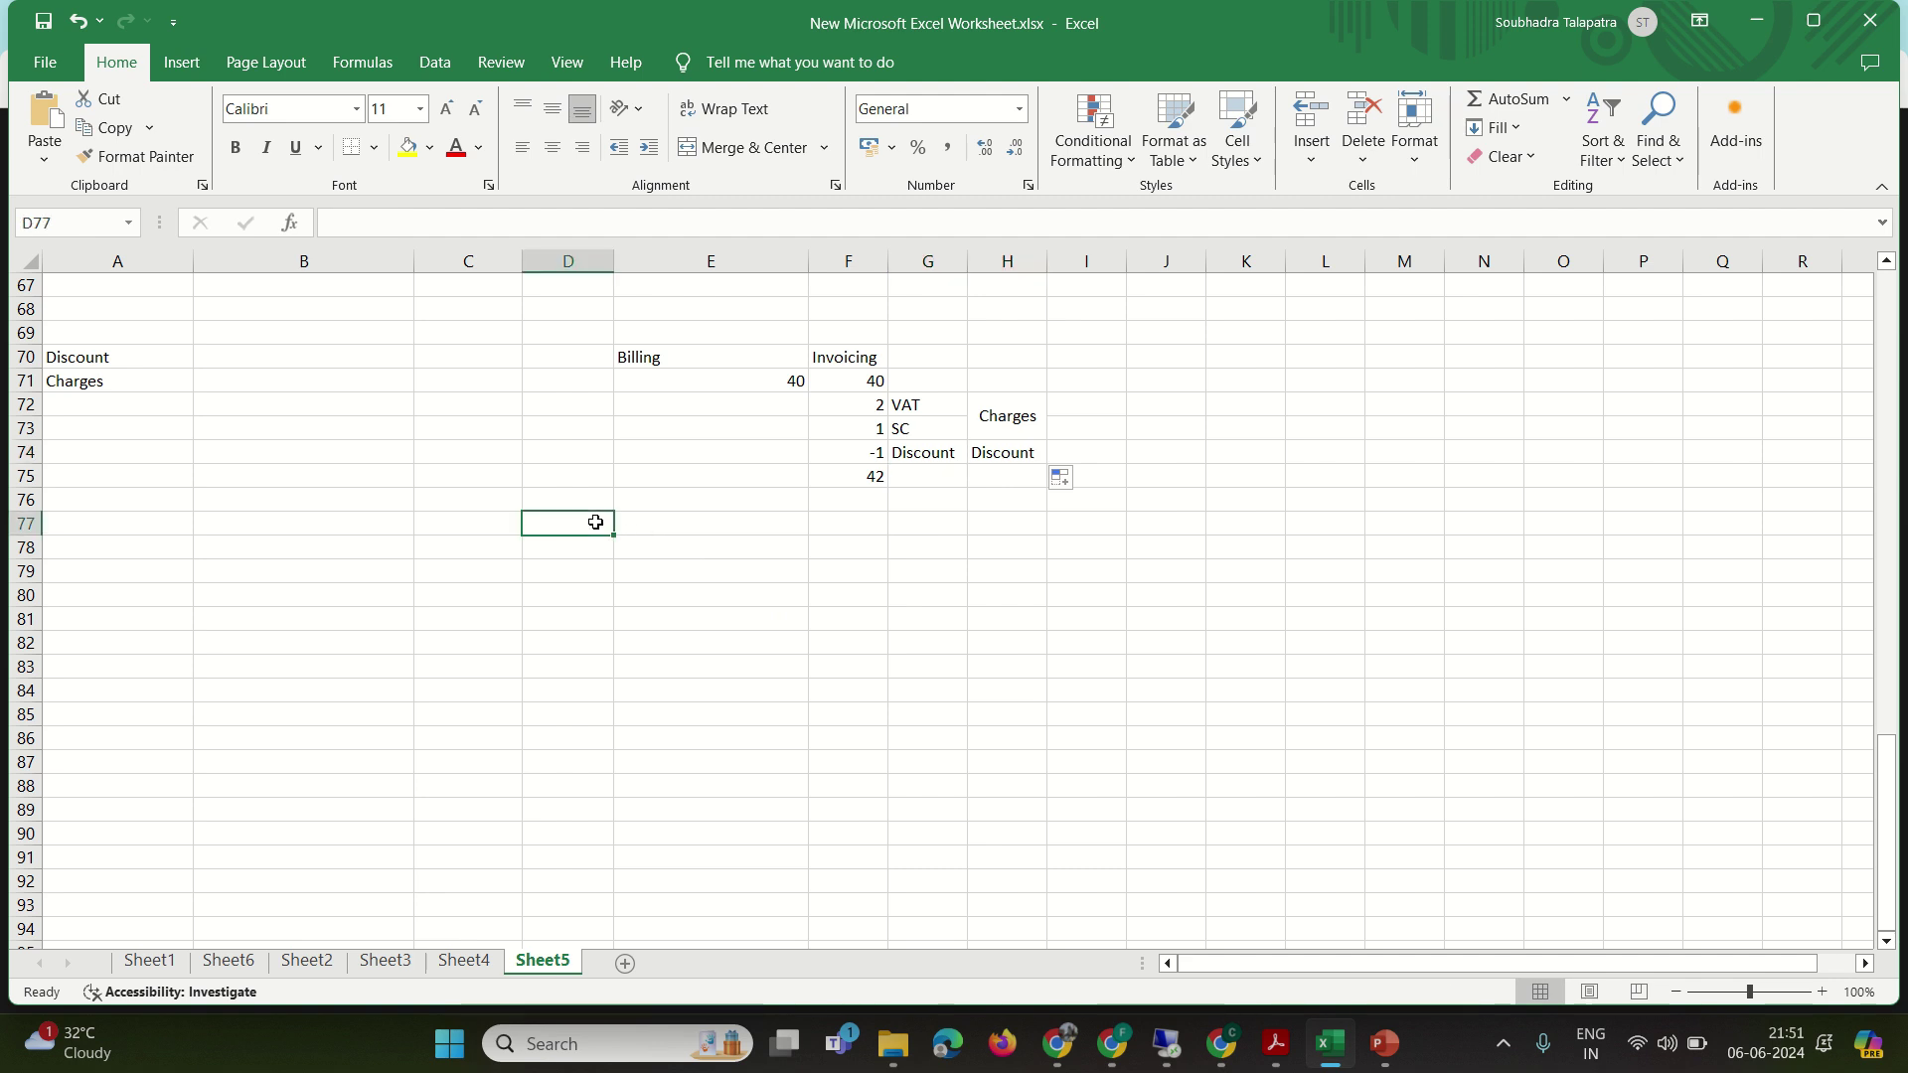
text(Invo)
text(ice )
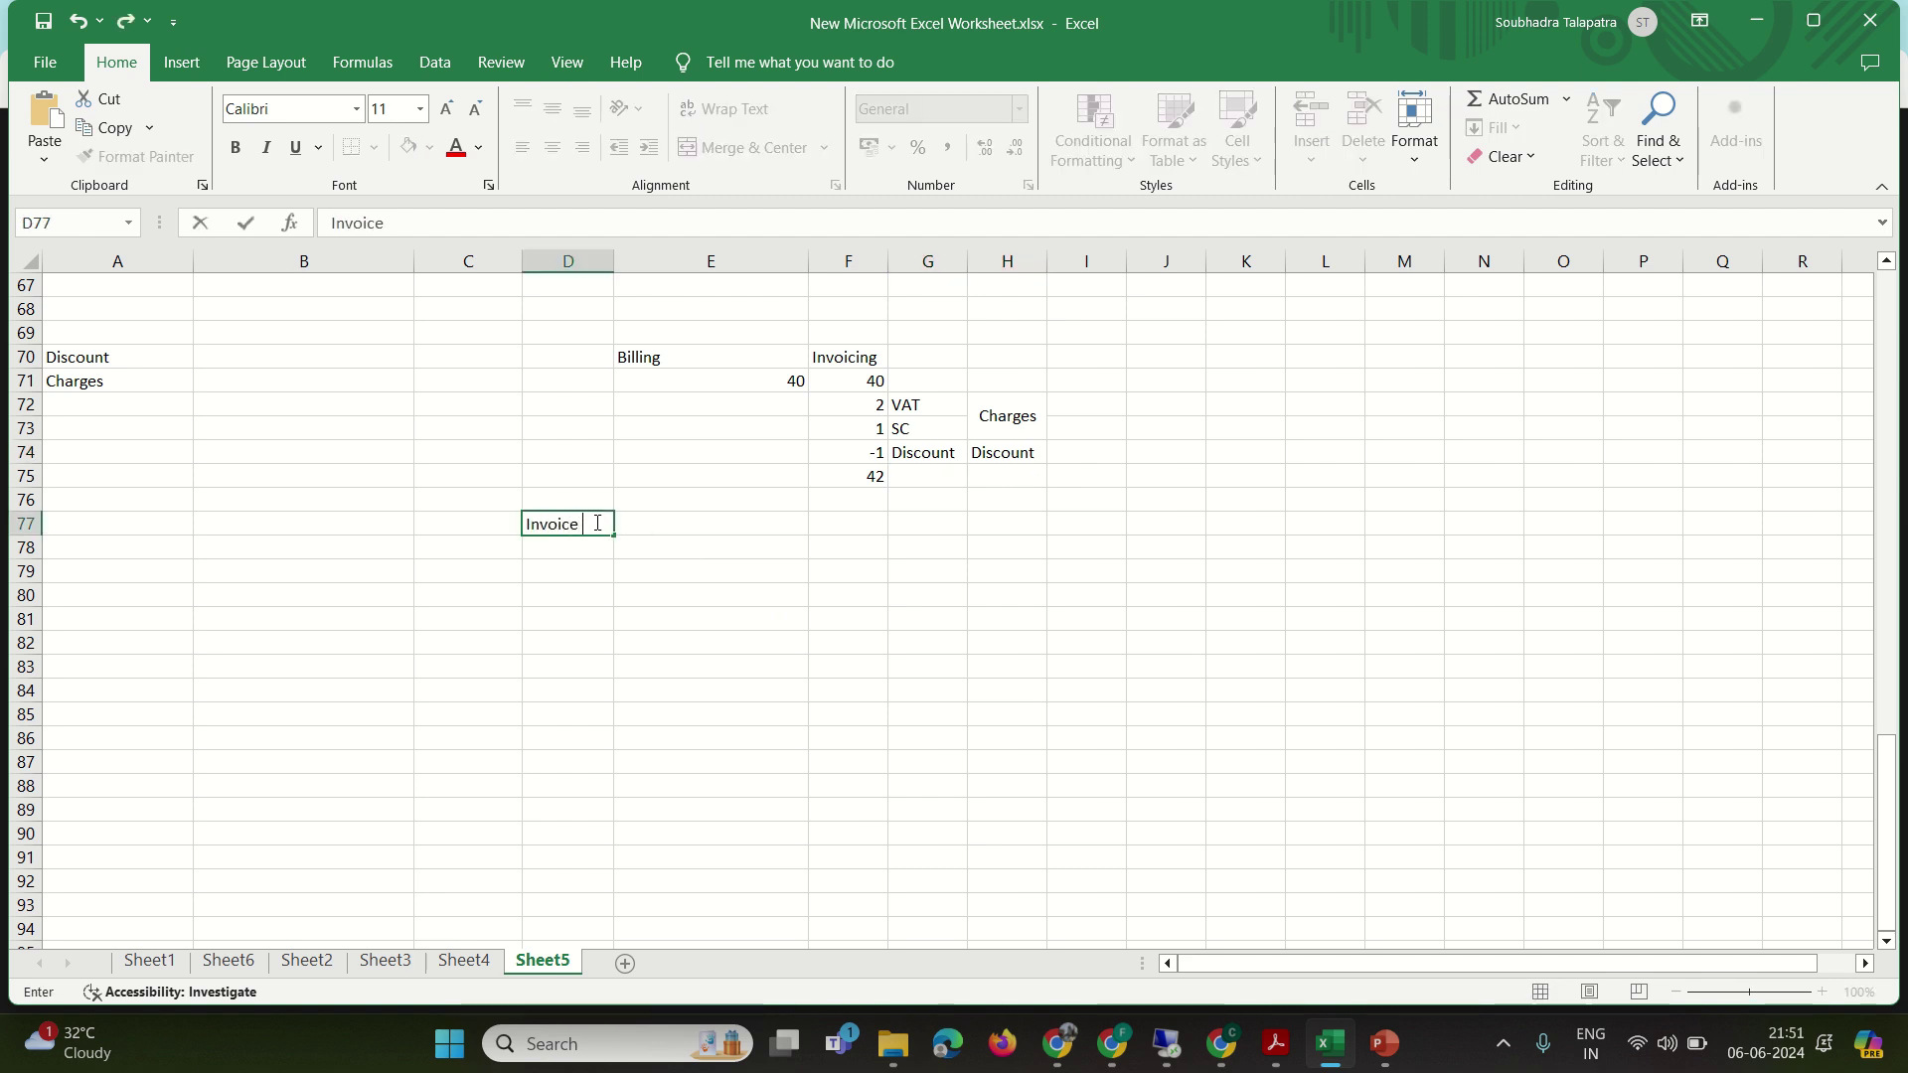
text(amount )
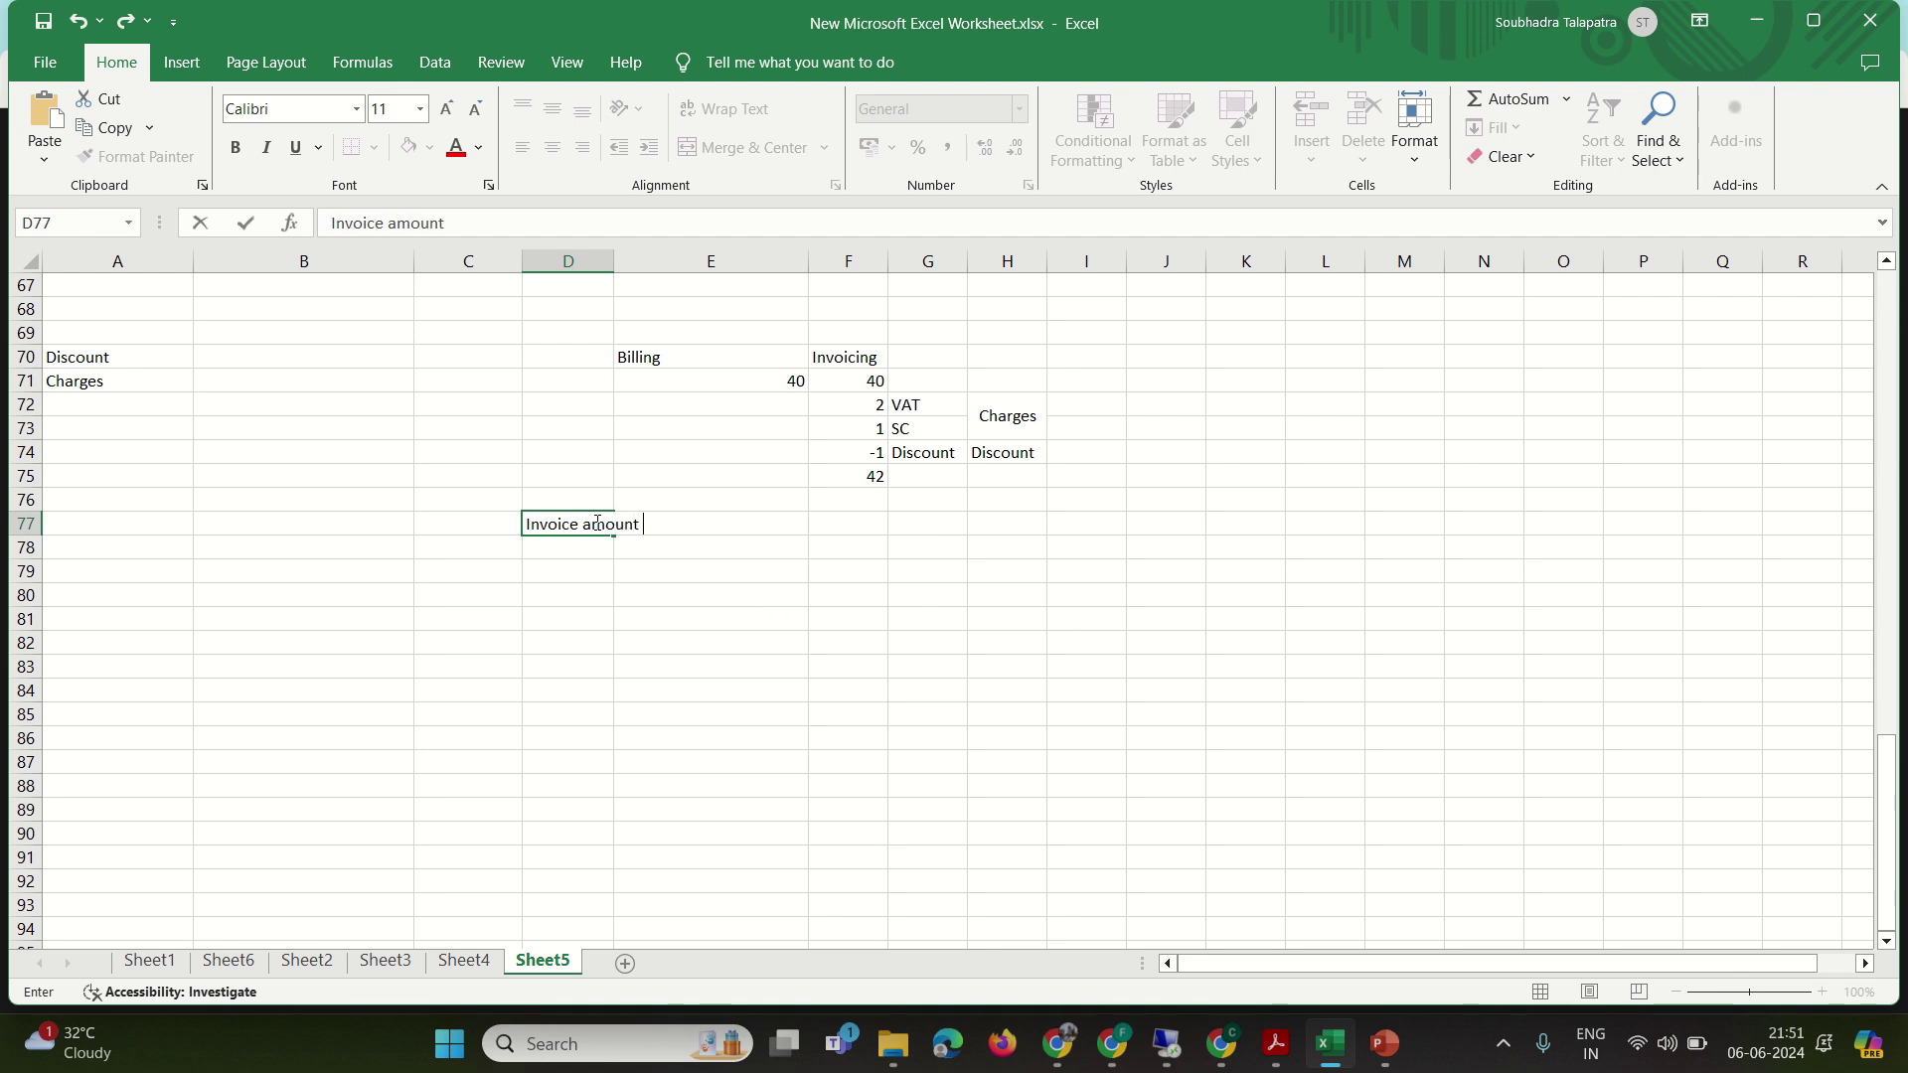
text(> 50, )
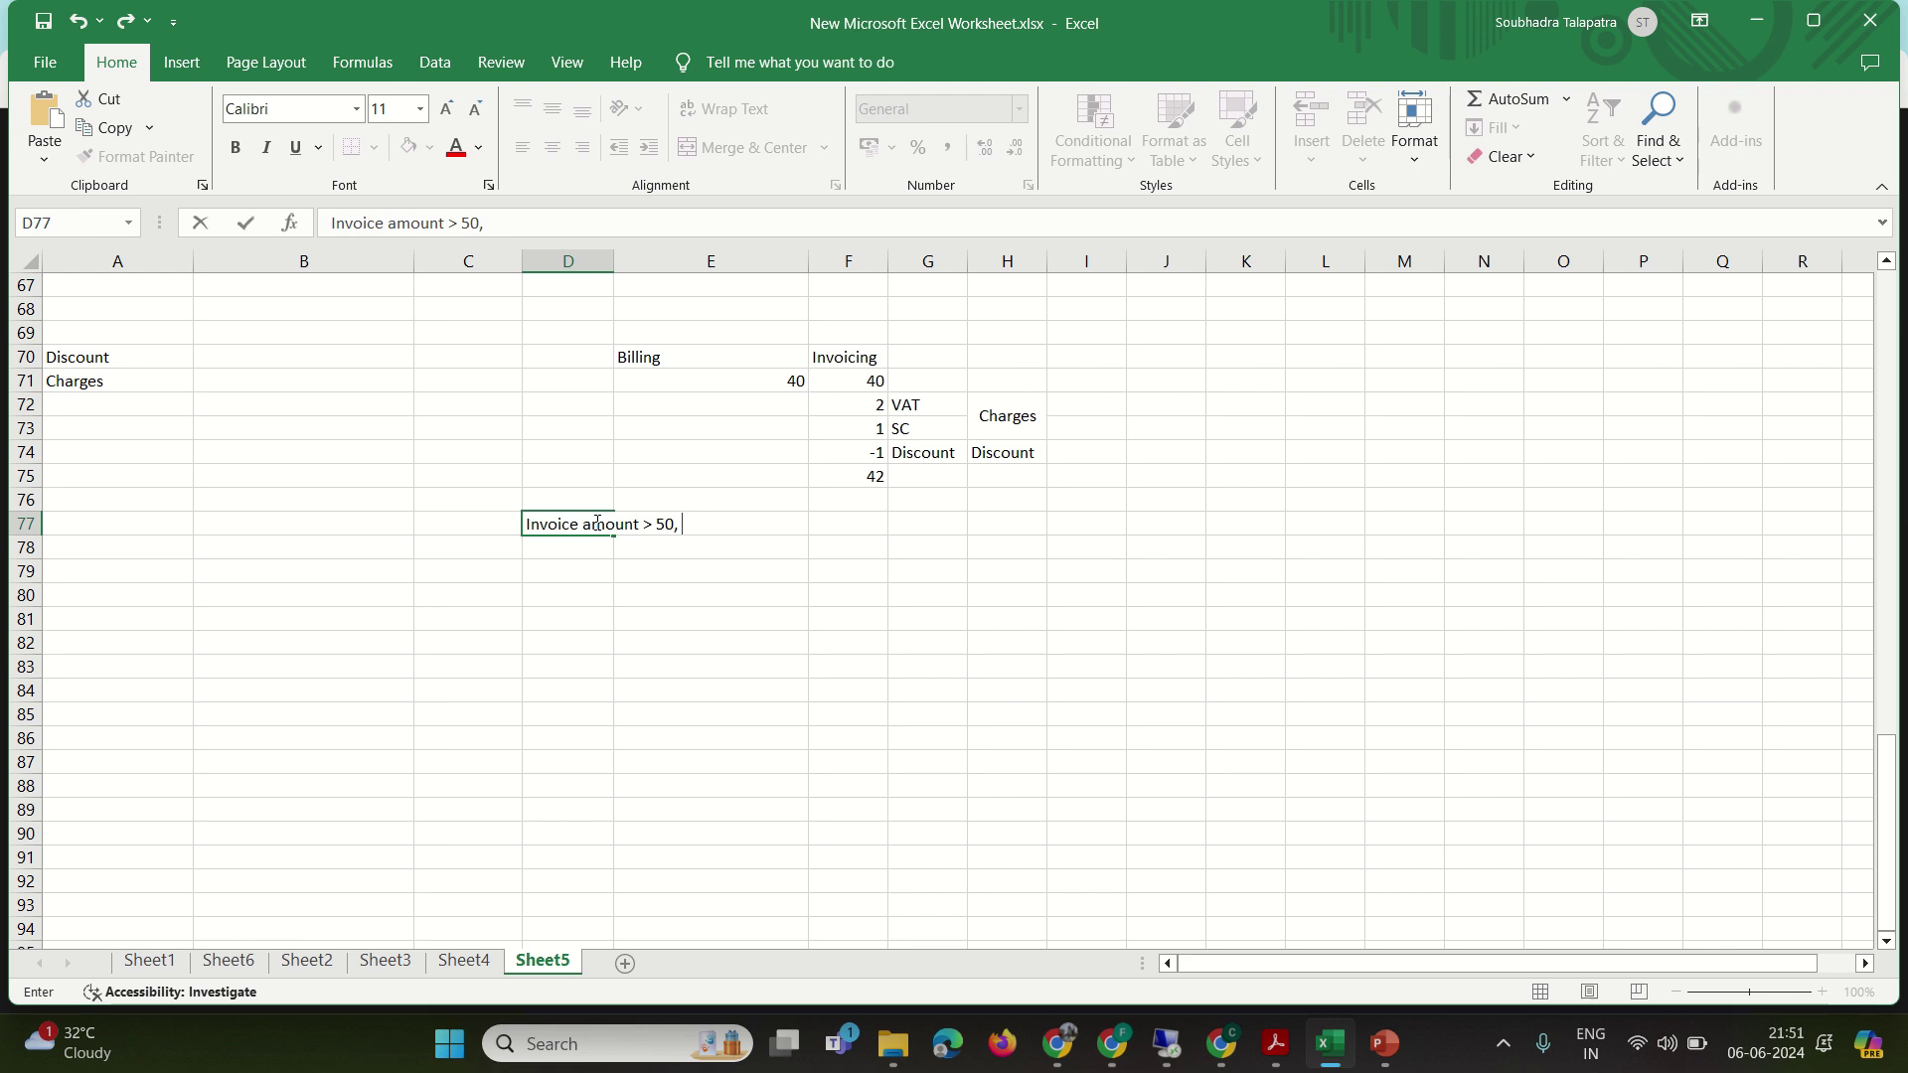
text(3 % discount will b)
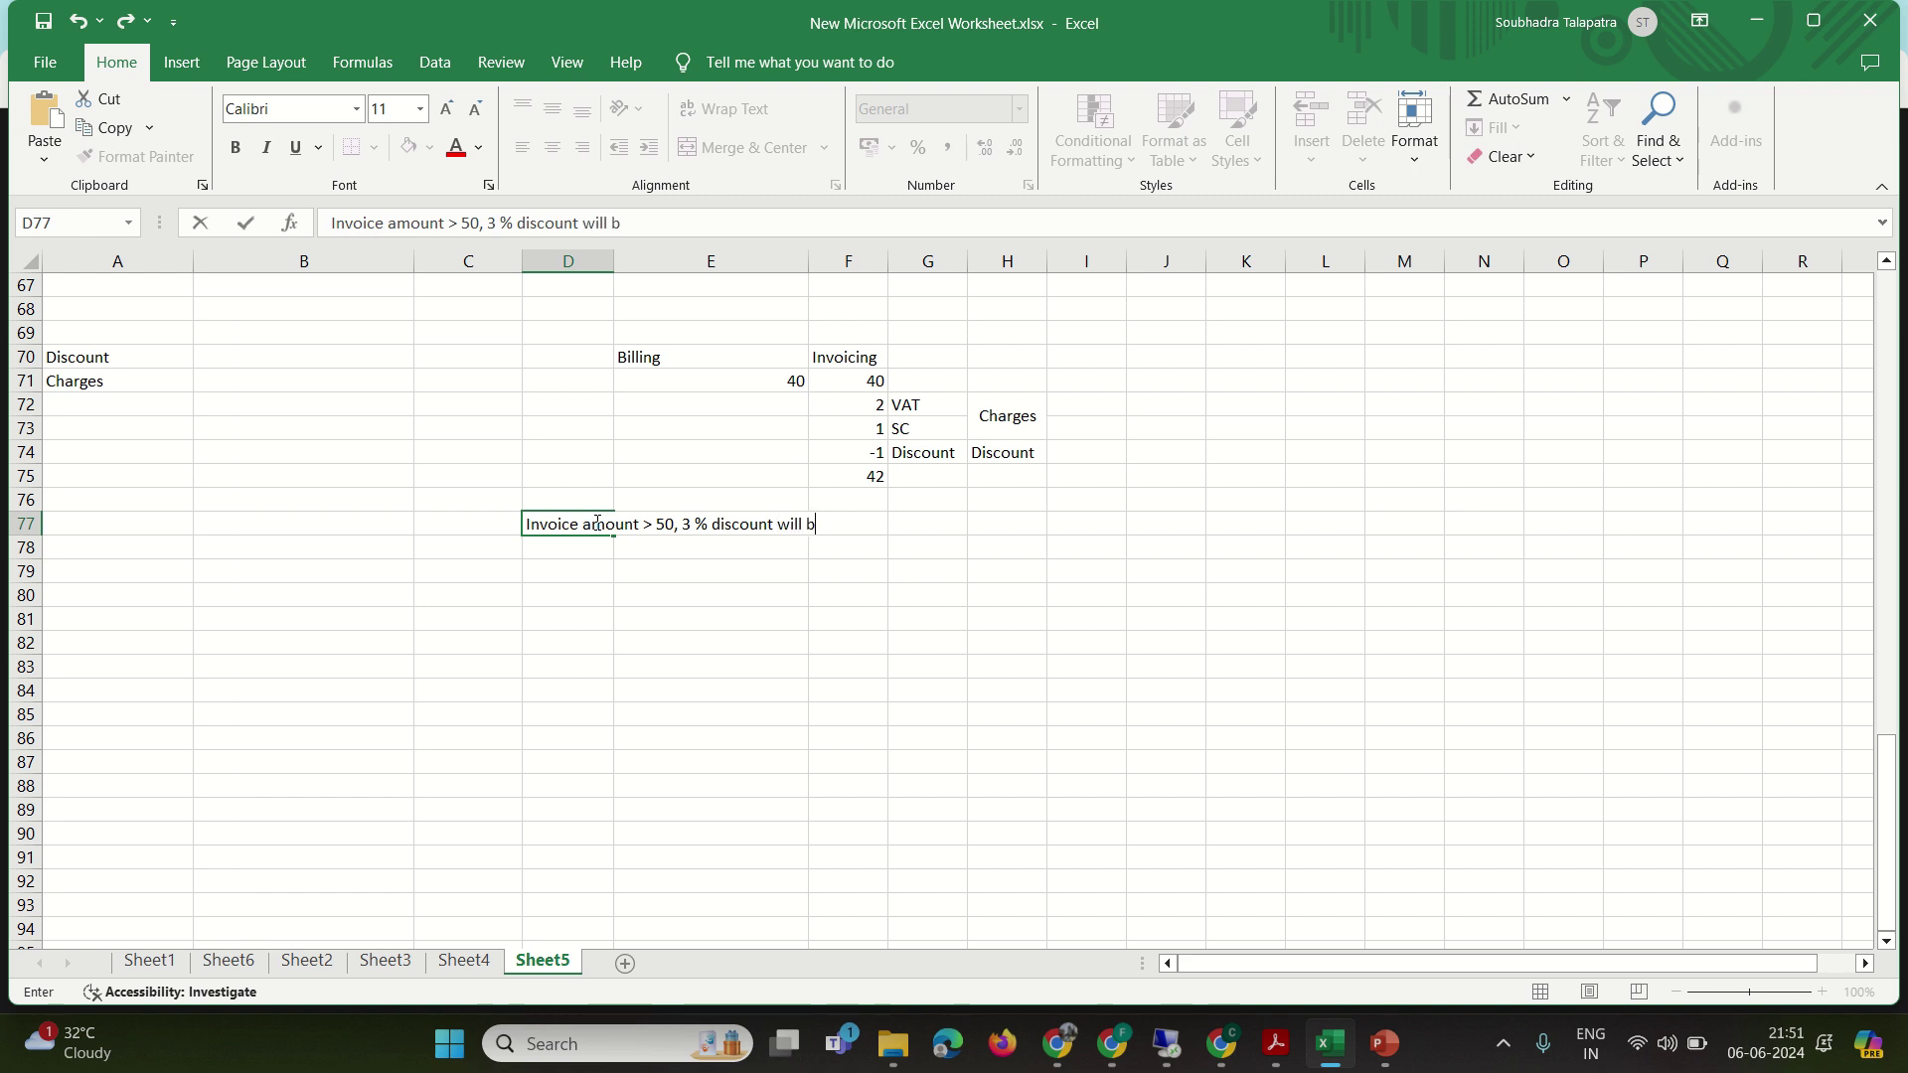
text(e applied)
key(Return)
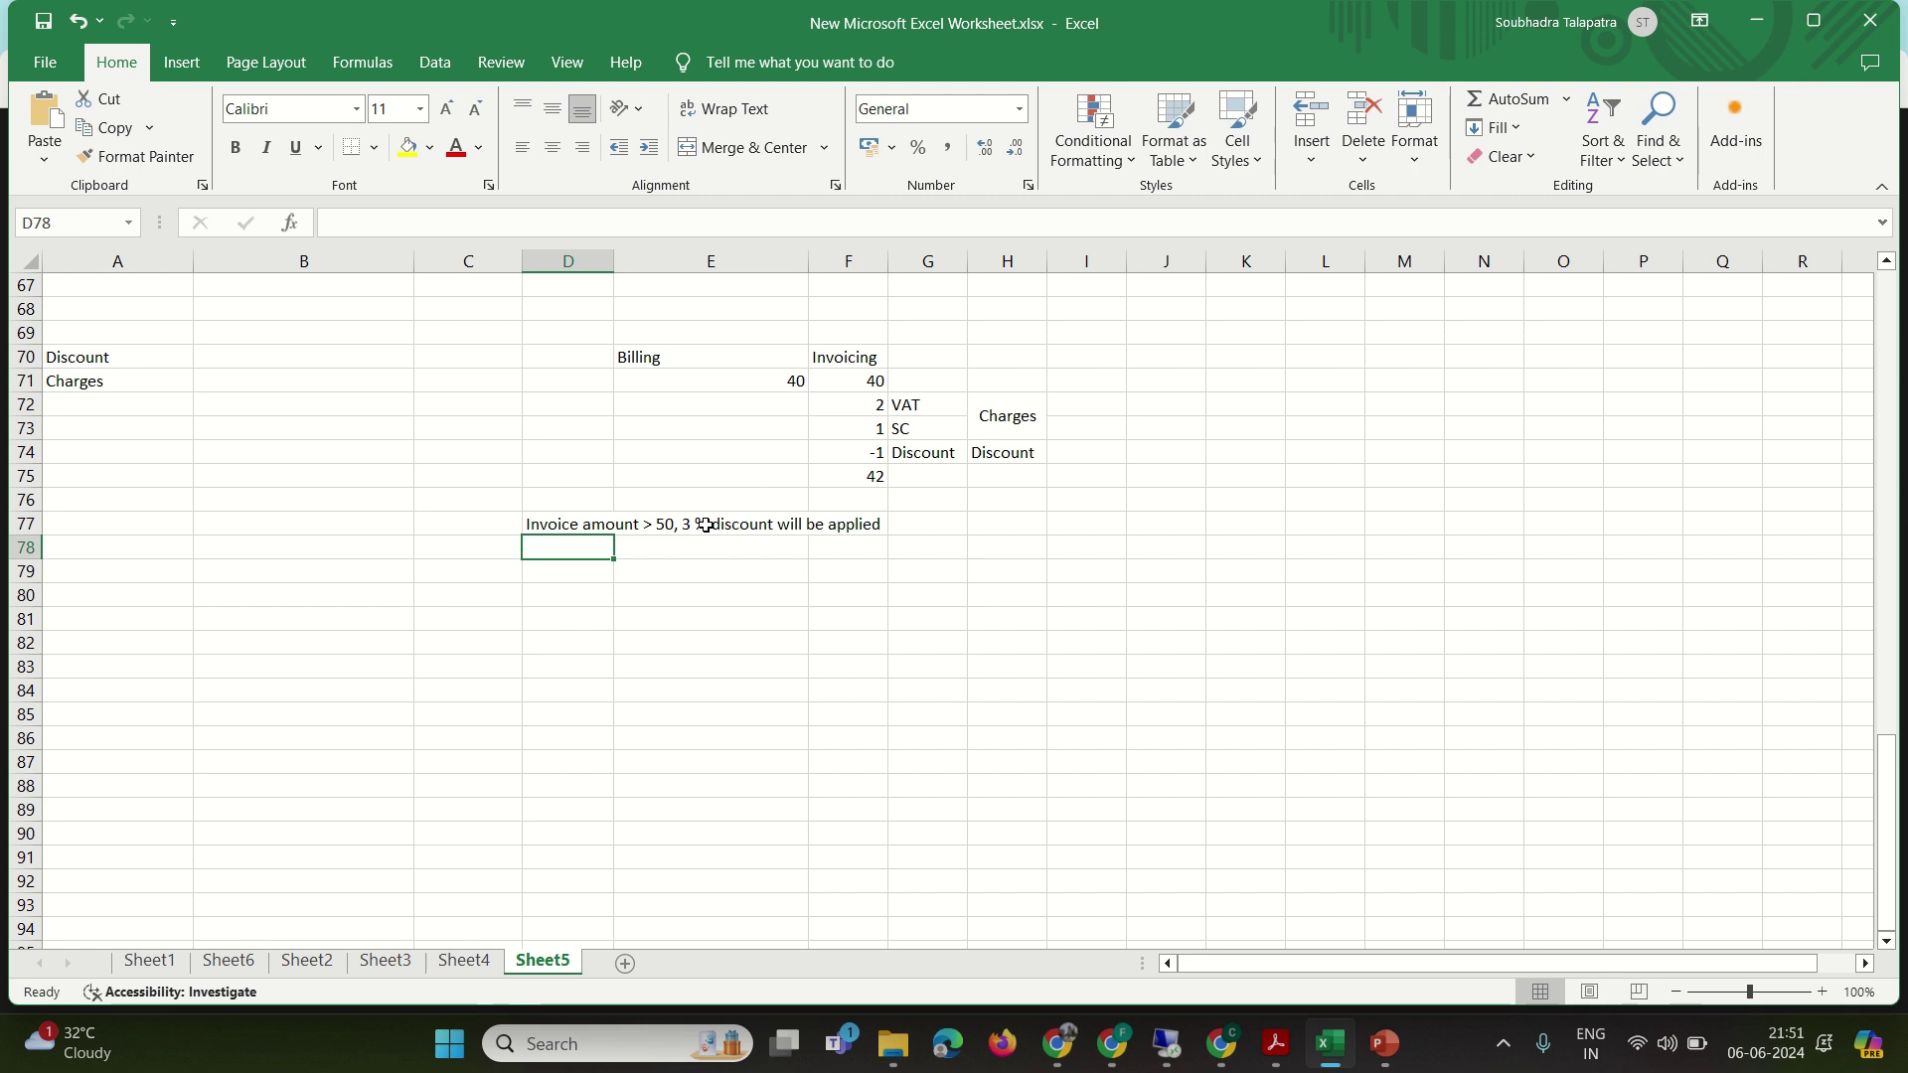
- Note in D78: 'Invoice amount > 100, $15 Stamp Duty will be charged'
text(Invoice amount > 100)
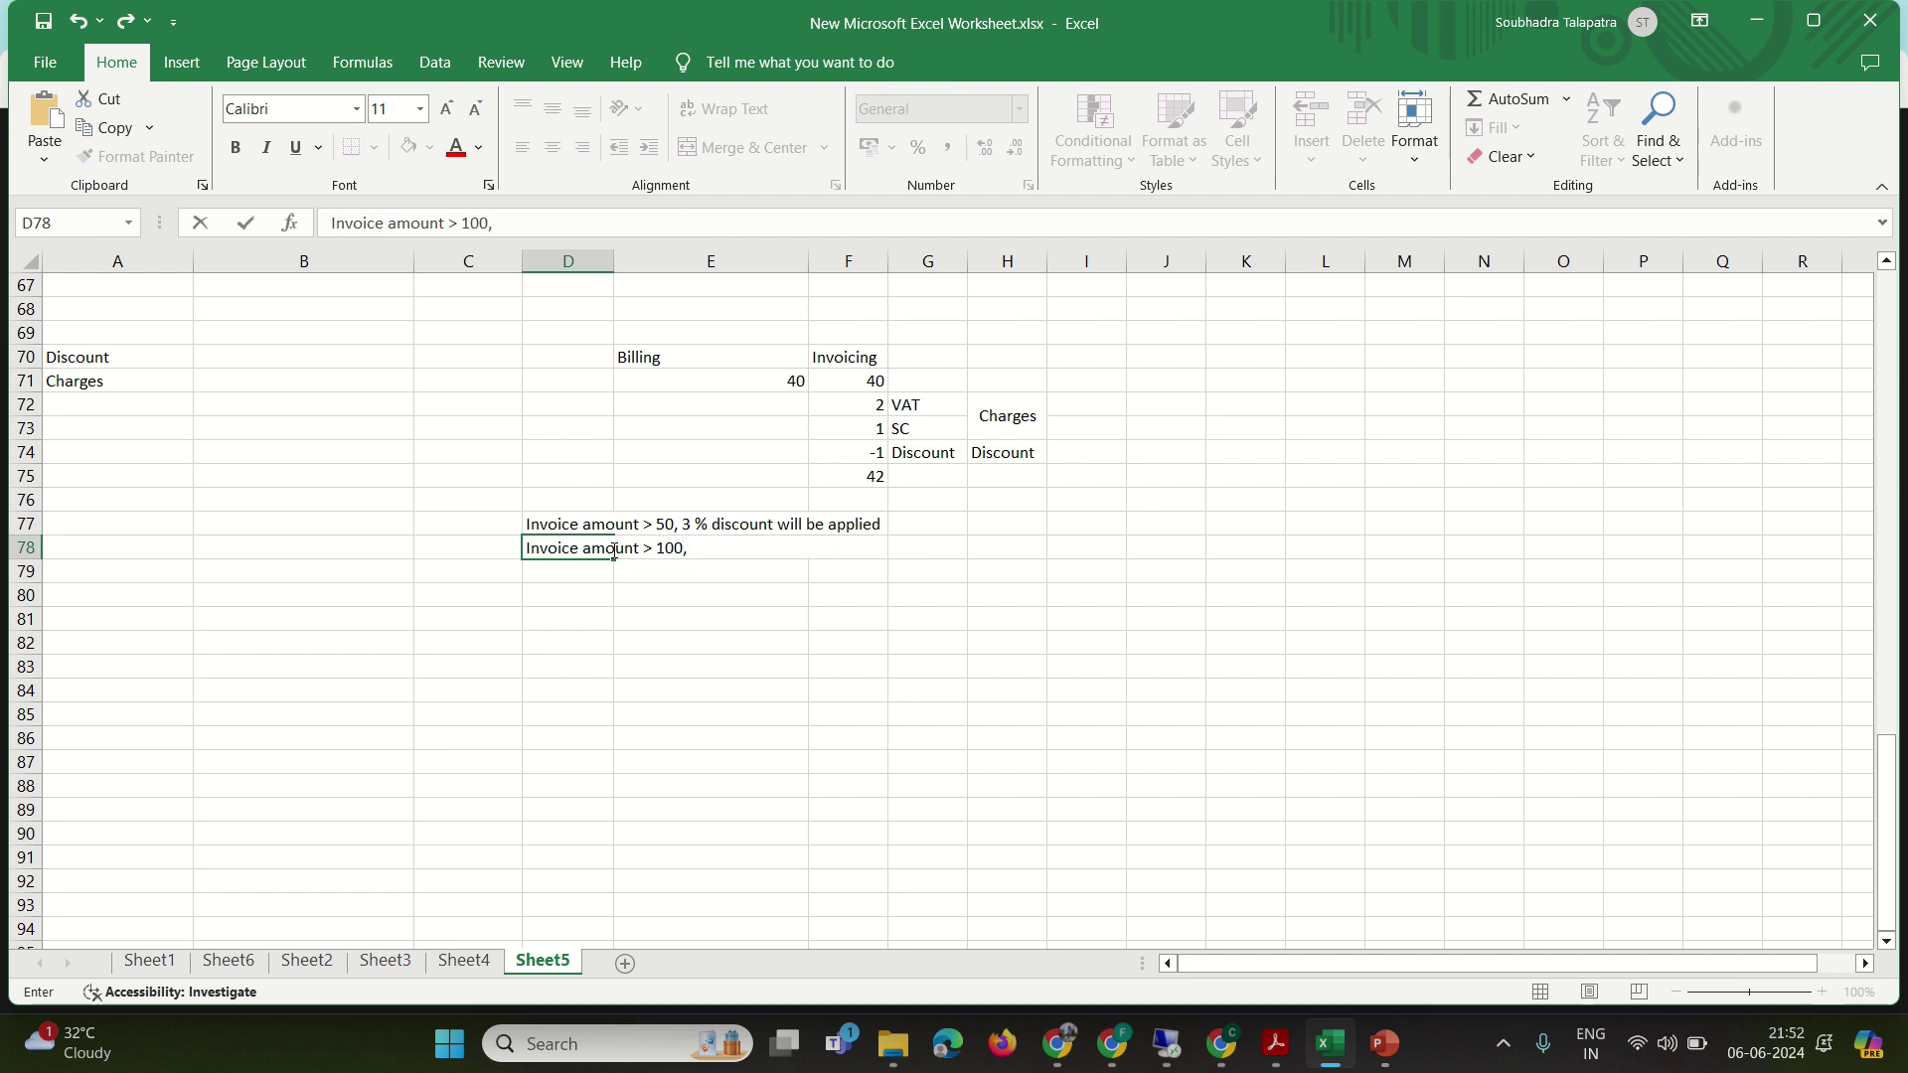
text(, $15 Stamp Duty will be charged)
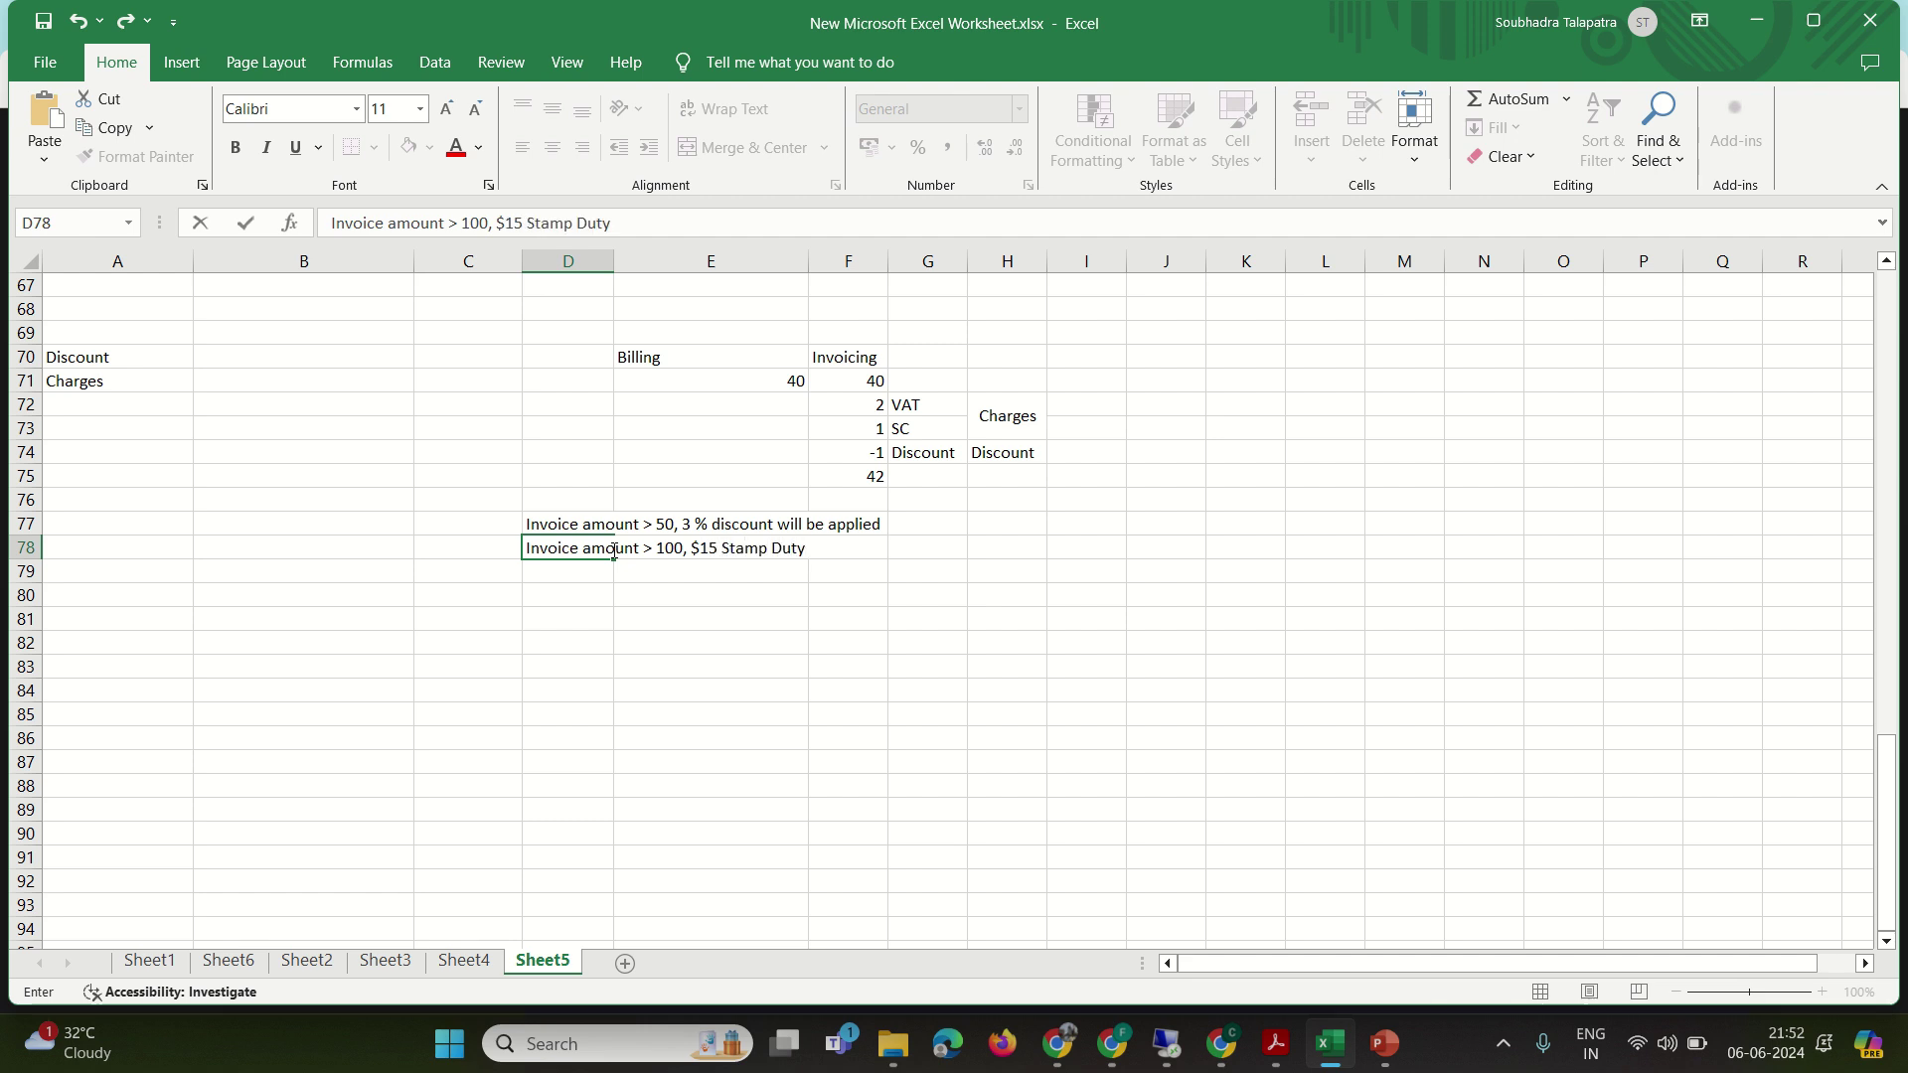
key(Return)
click(709, 599)
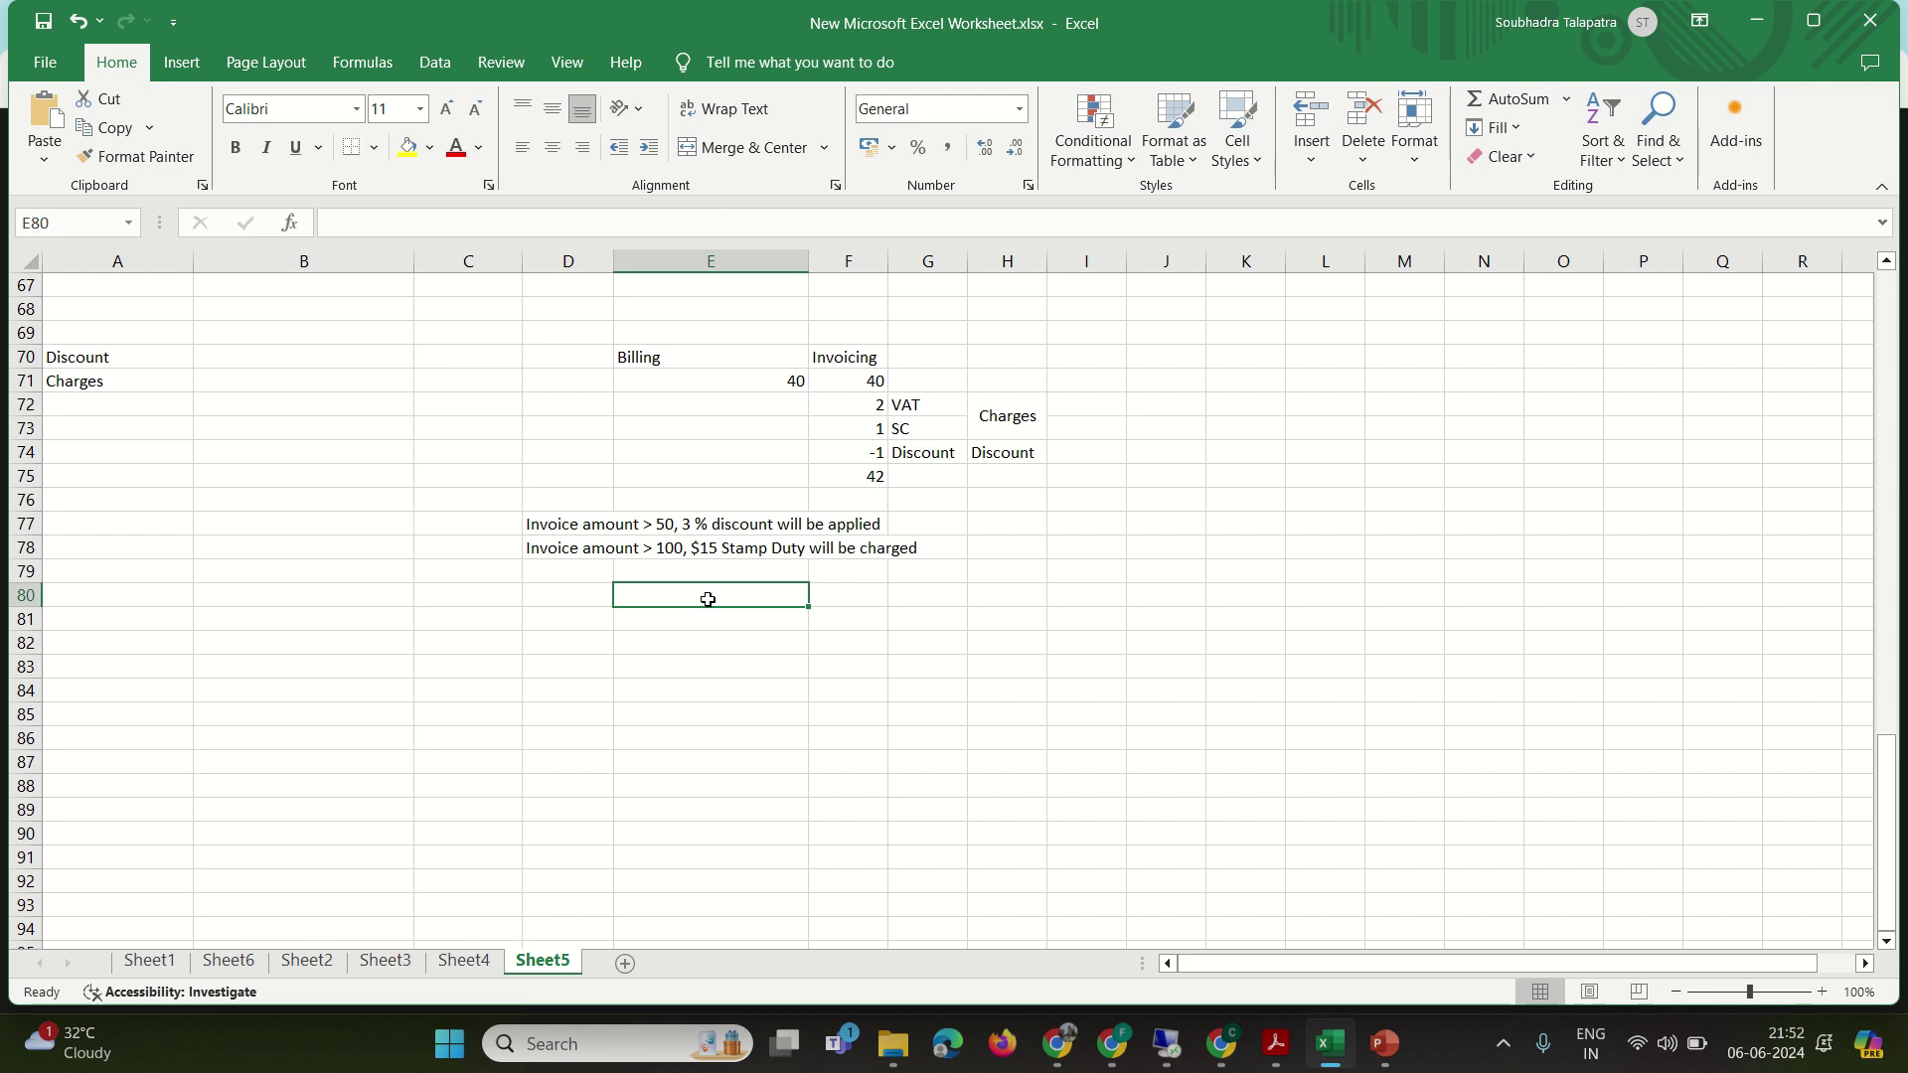
- Enter 5Mil, 10,000 and stamp duty across row 80 from E80
text(5)
text(Min)
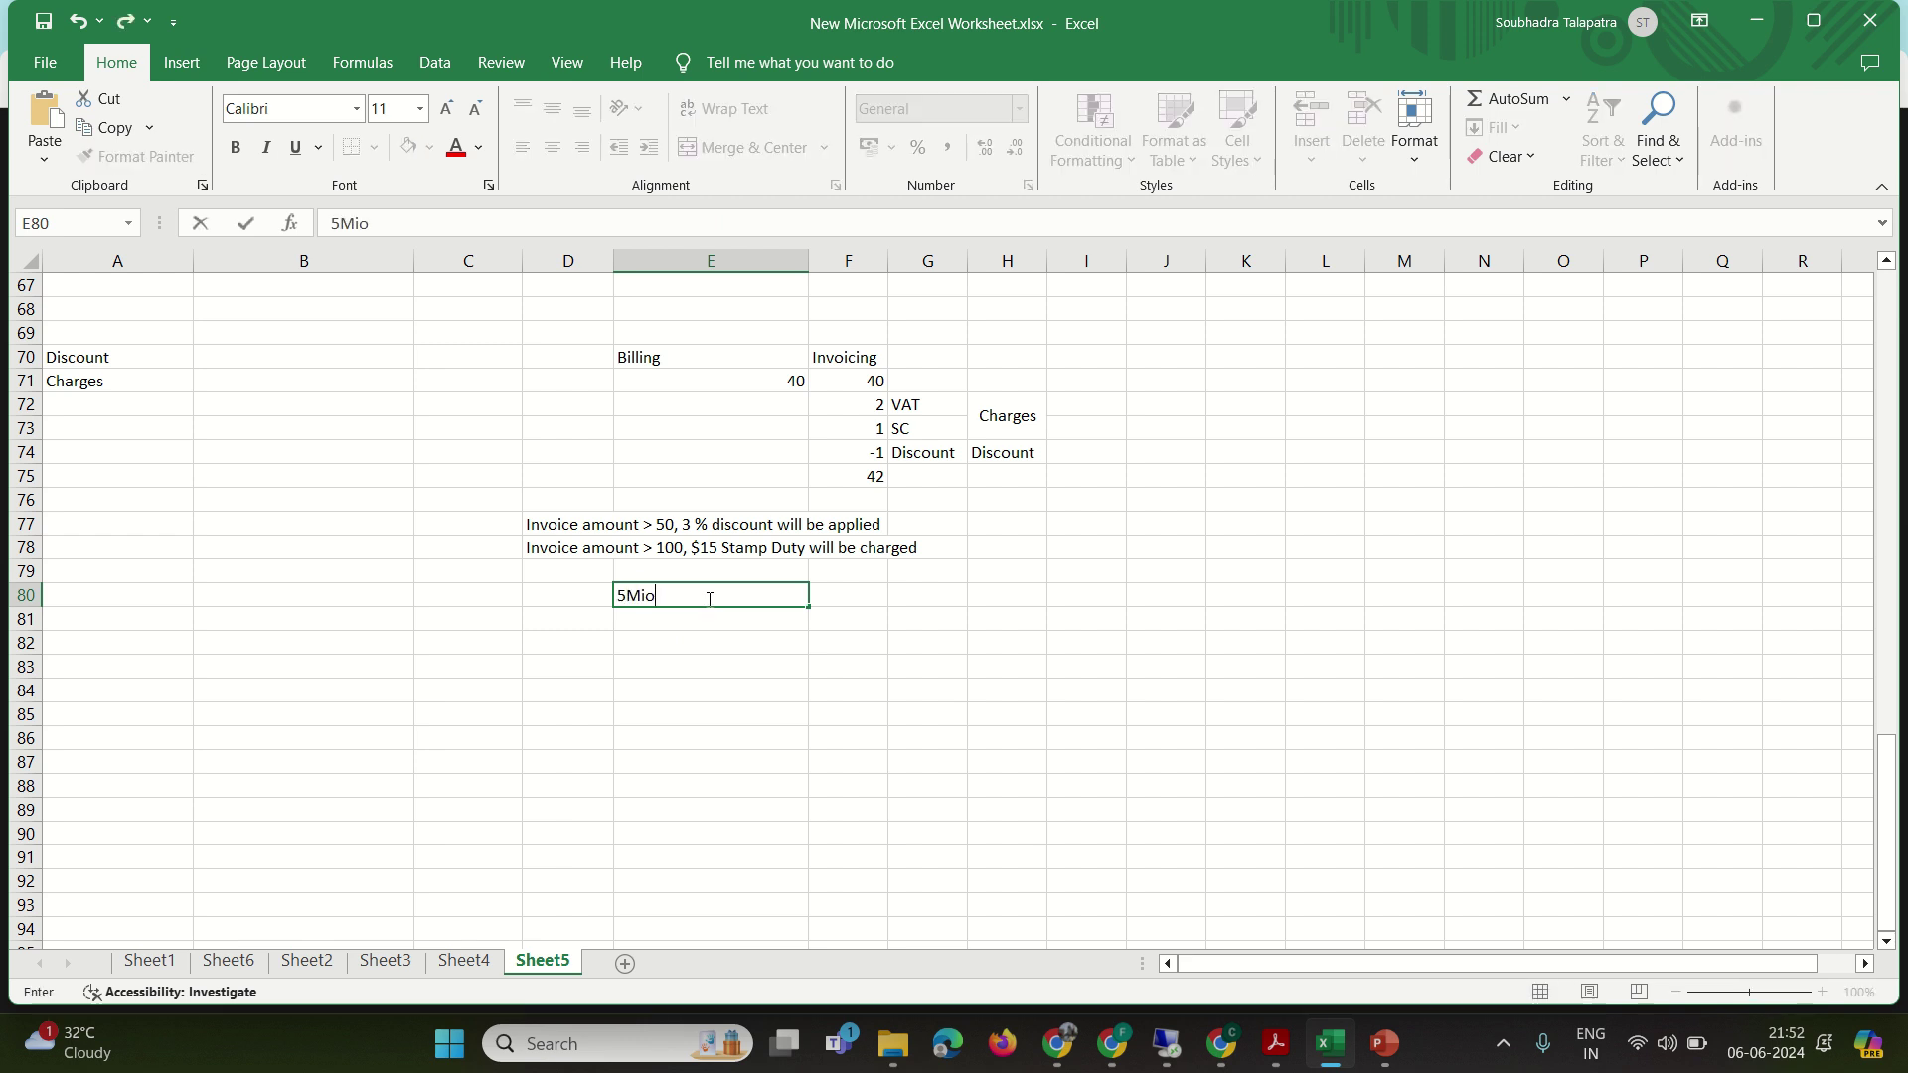
key(BackSpace)
text(l)
key(Tab)
text(100)
key(BackSpace)
text(,000)
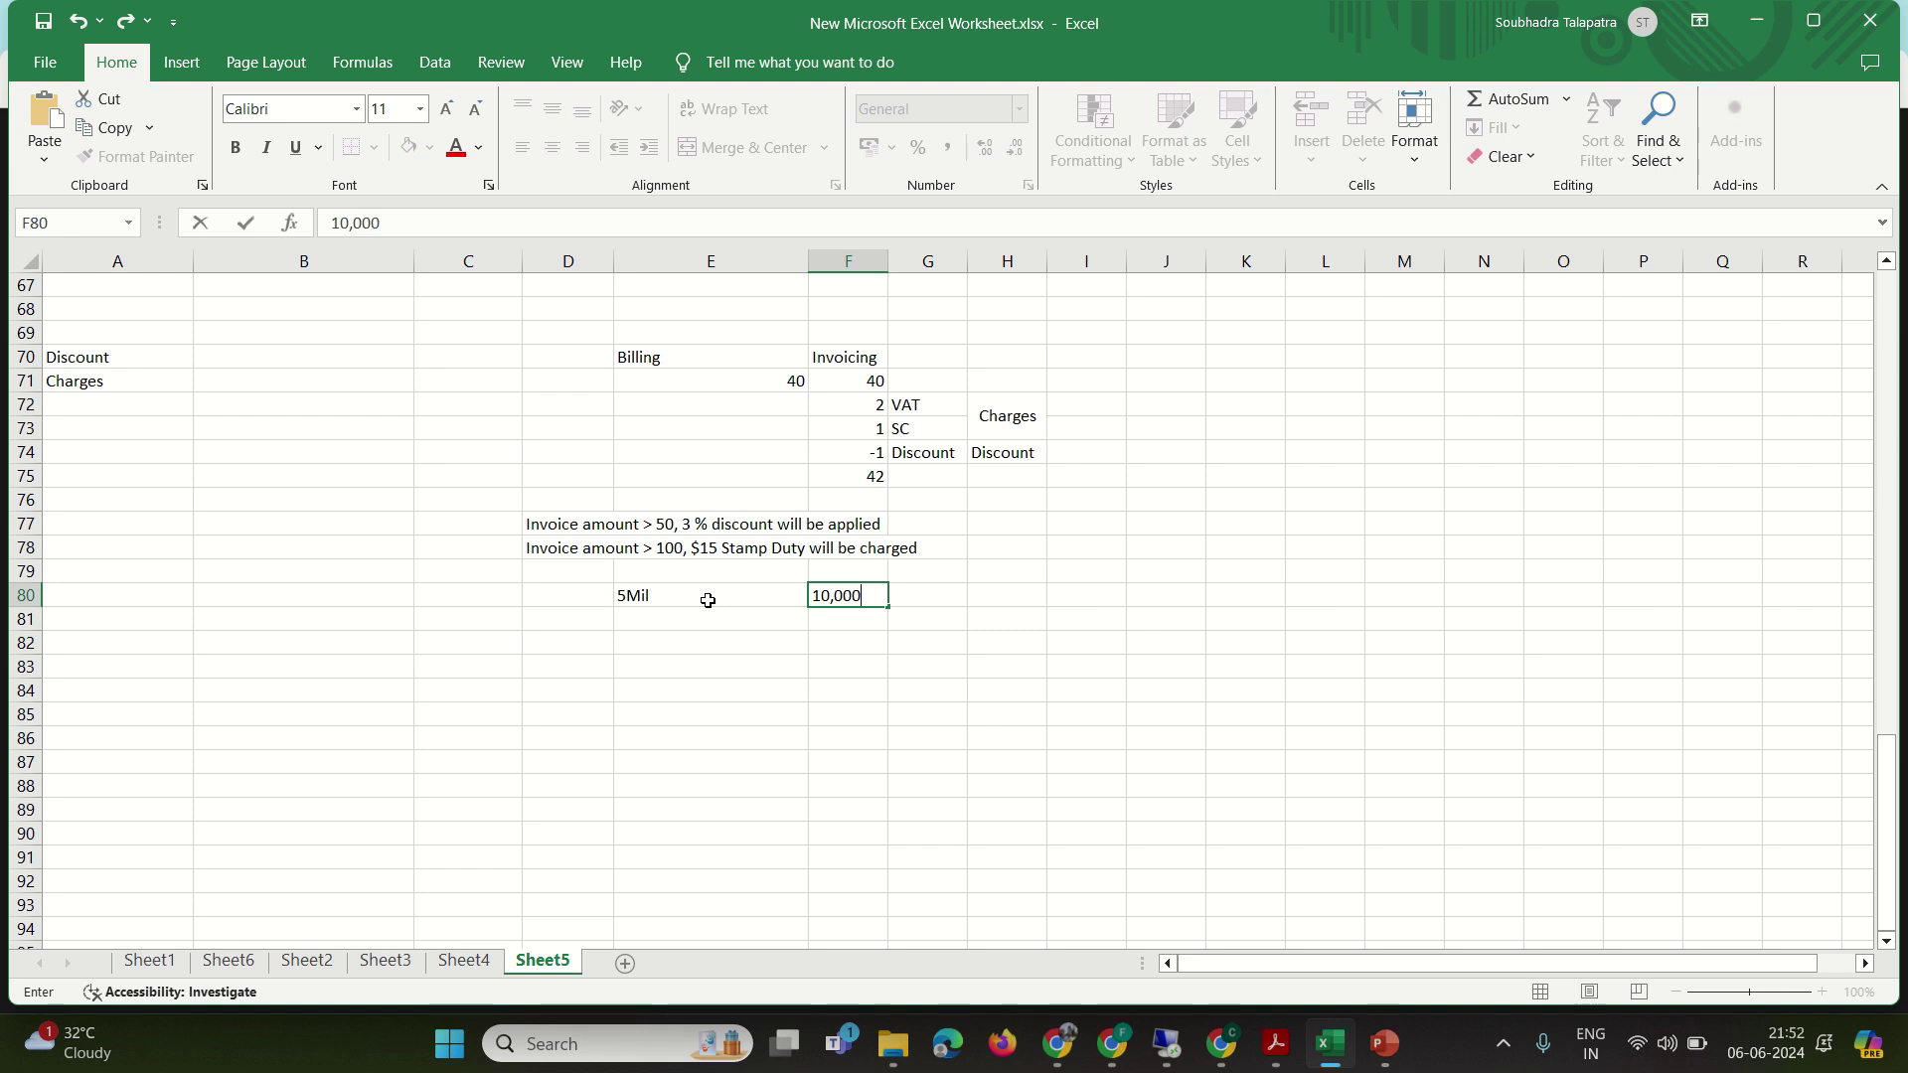
key(Tab)
text(stamp duty)
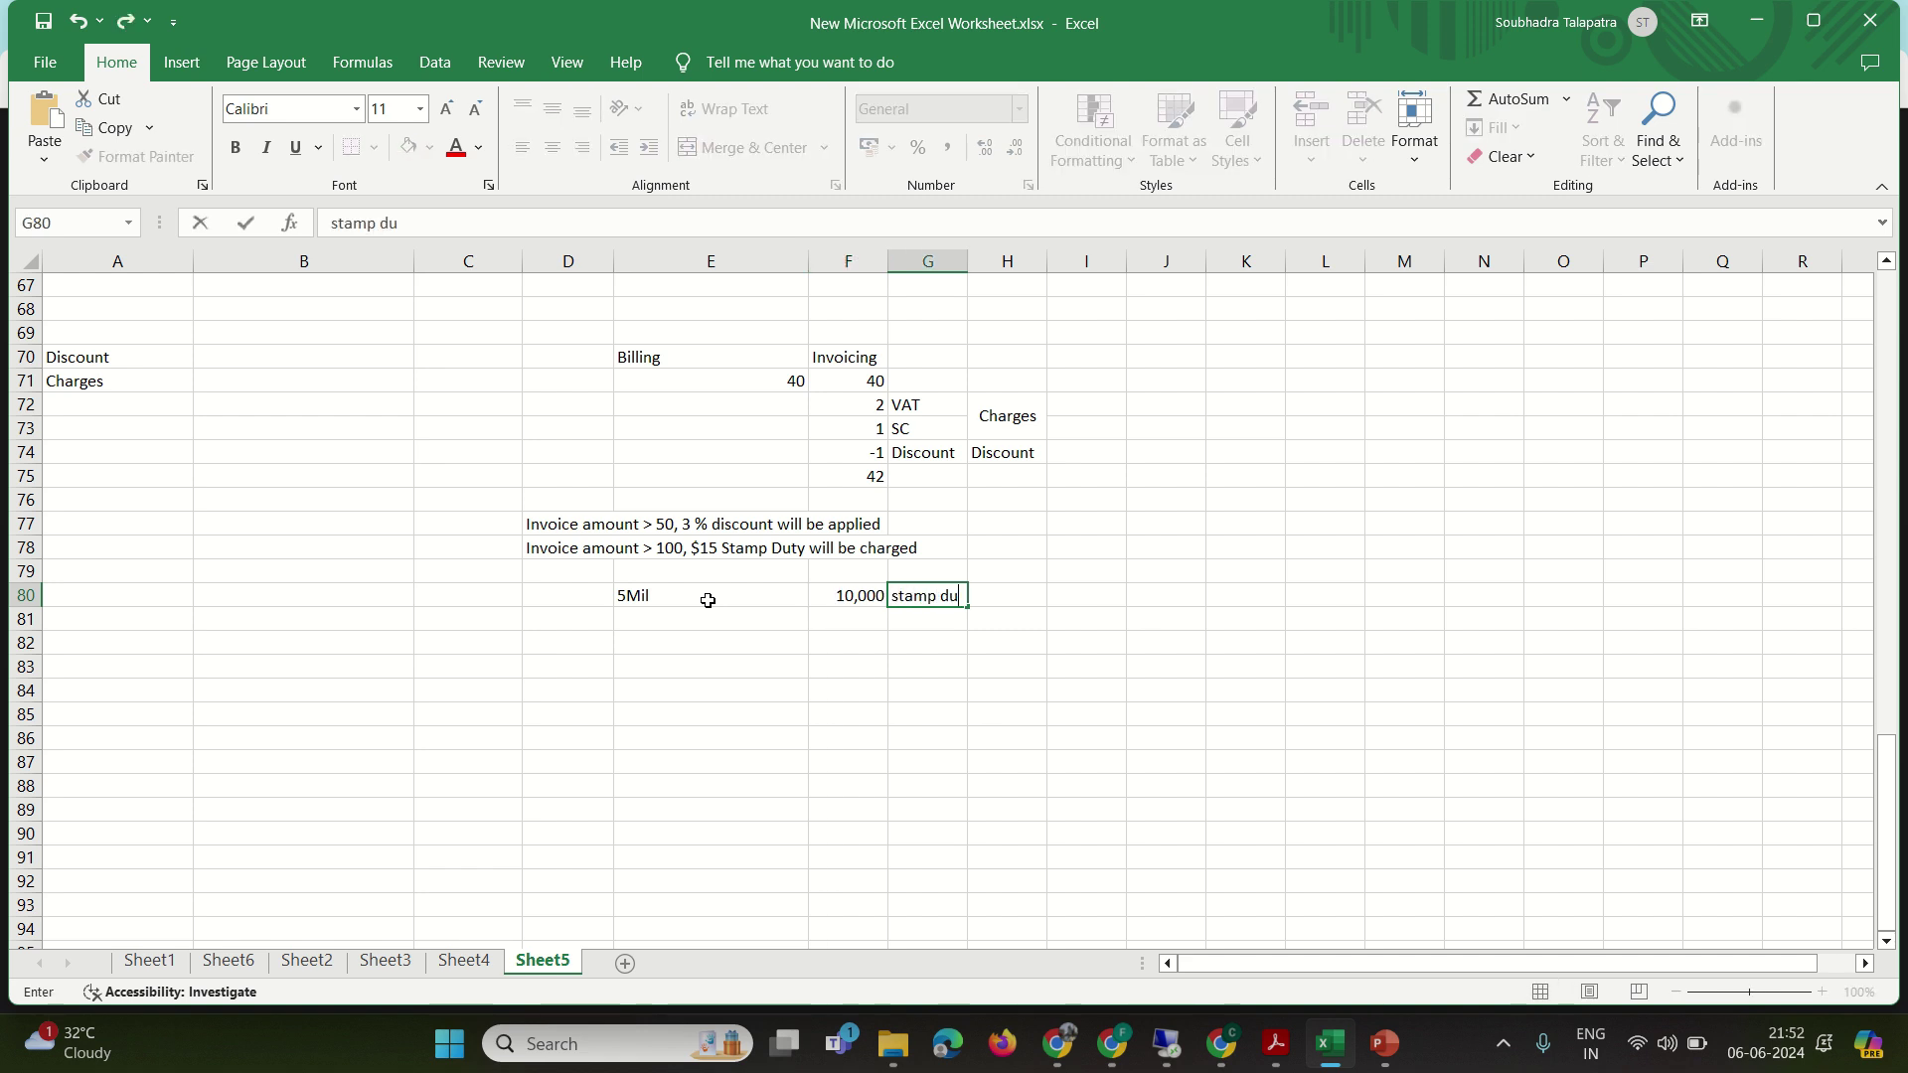
click(929, 688)
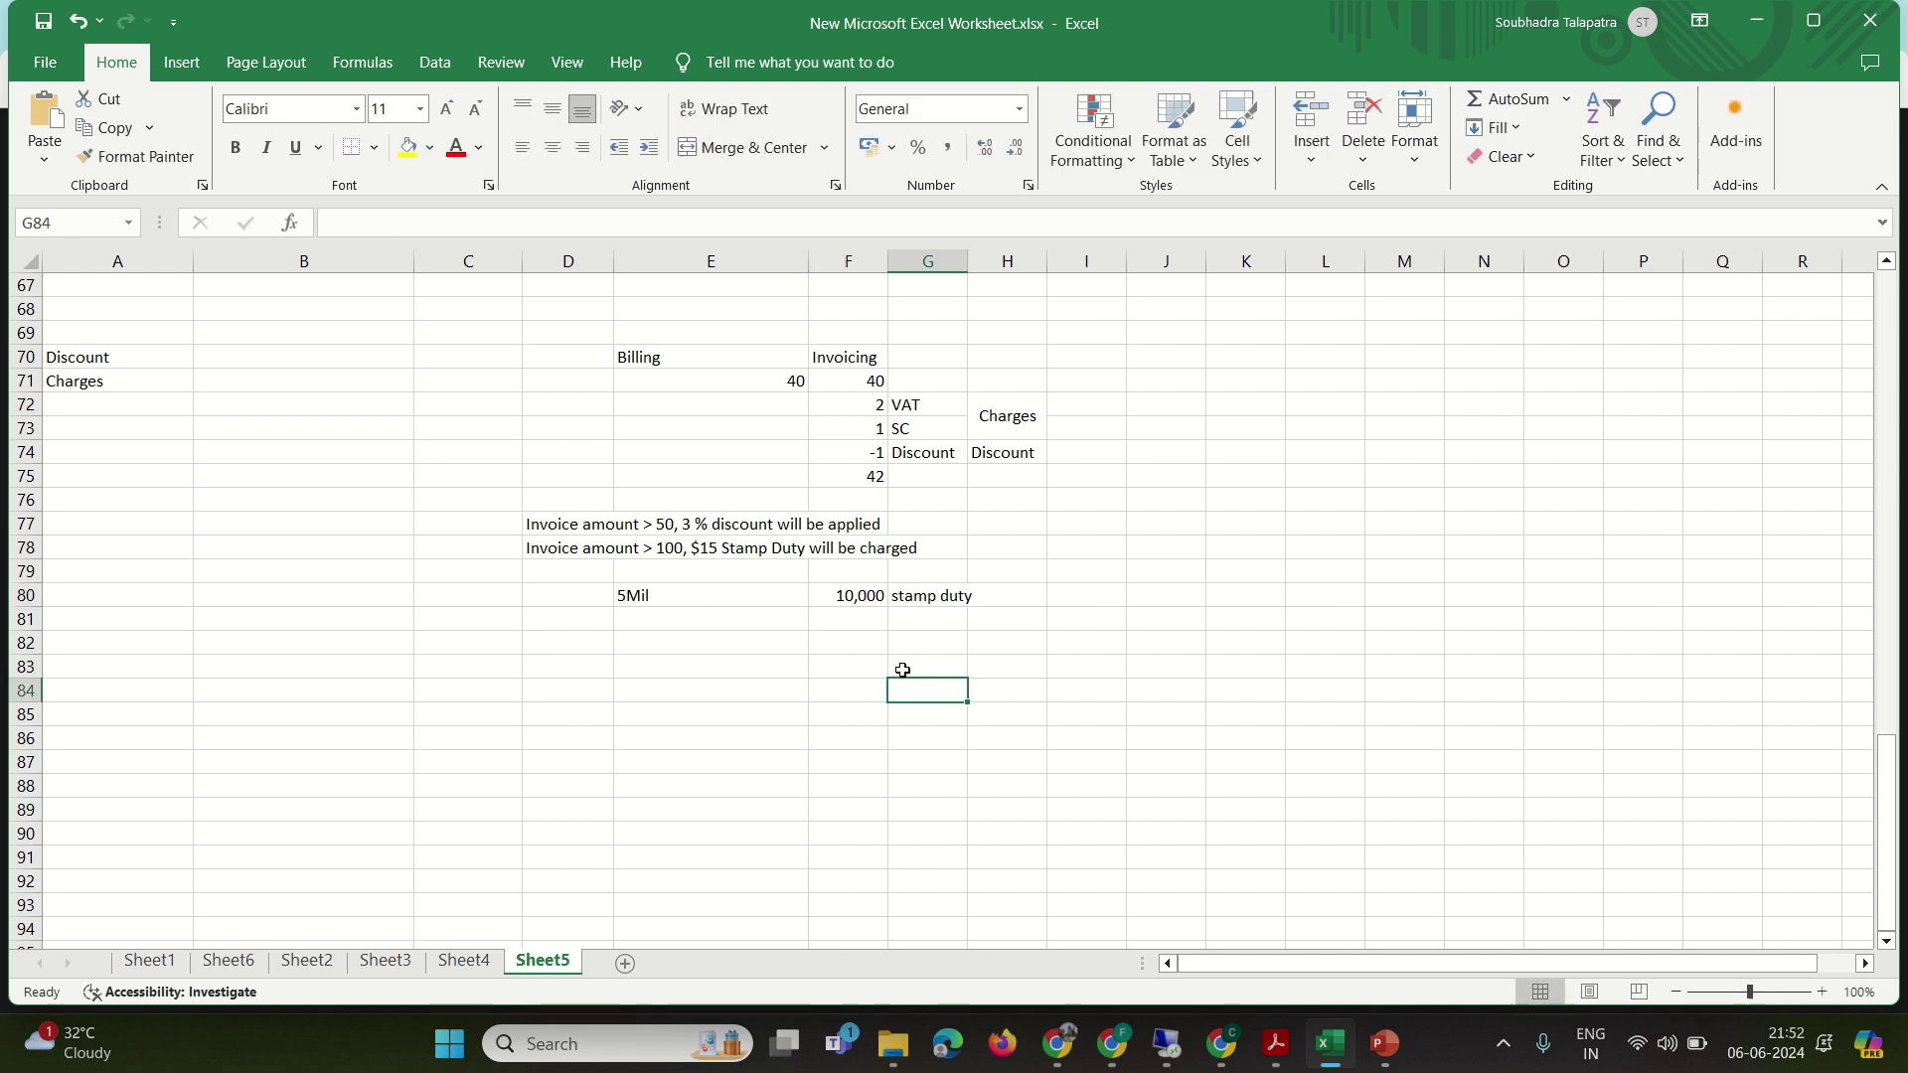
- Review the 5Mil and 10,000 cells and the D77 discount note
click(652, 599)
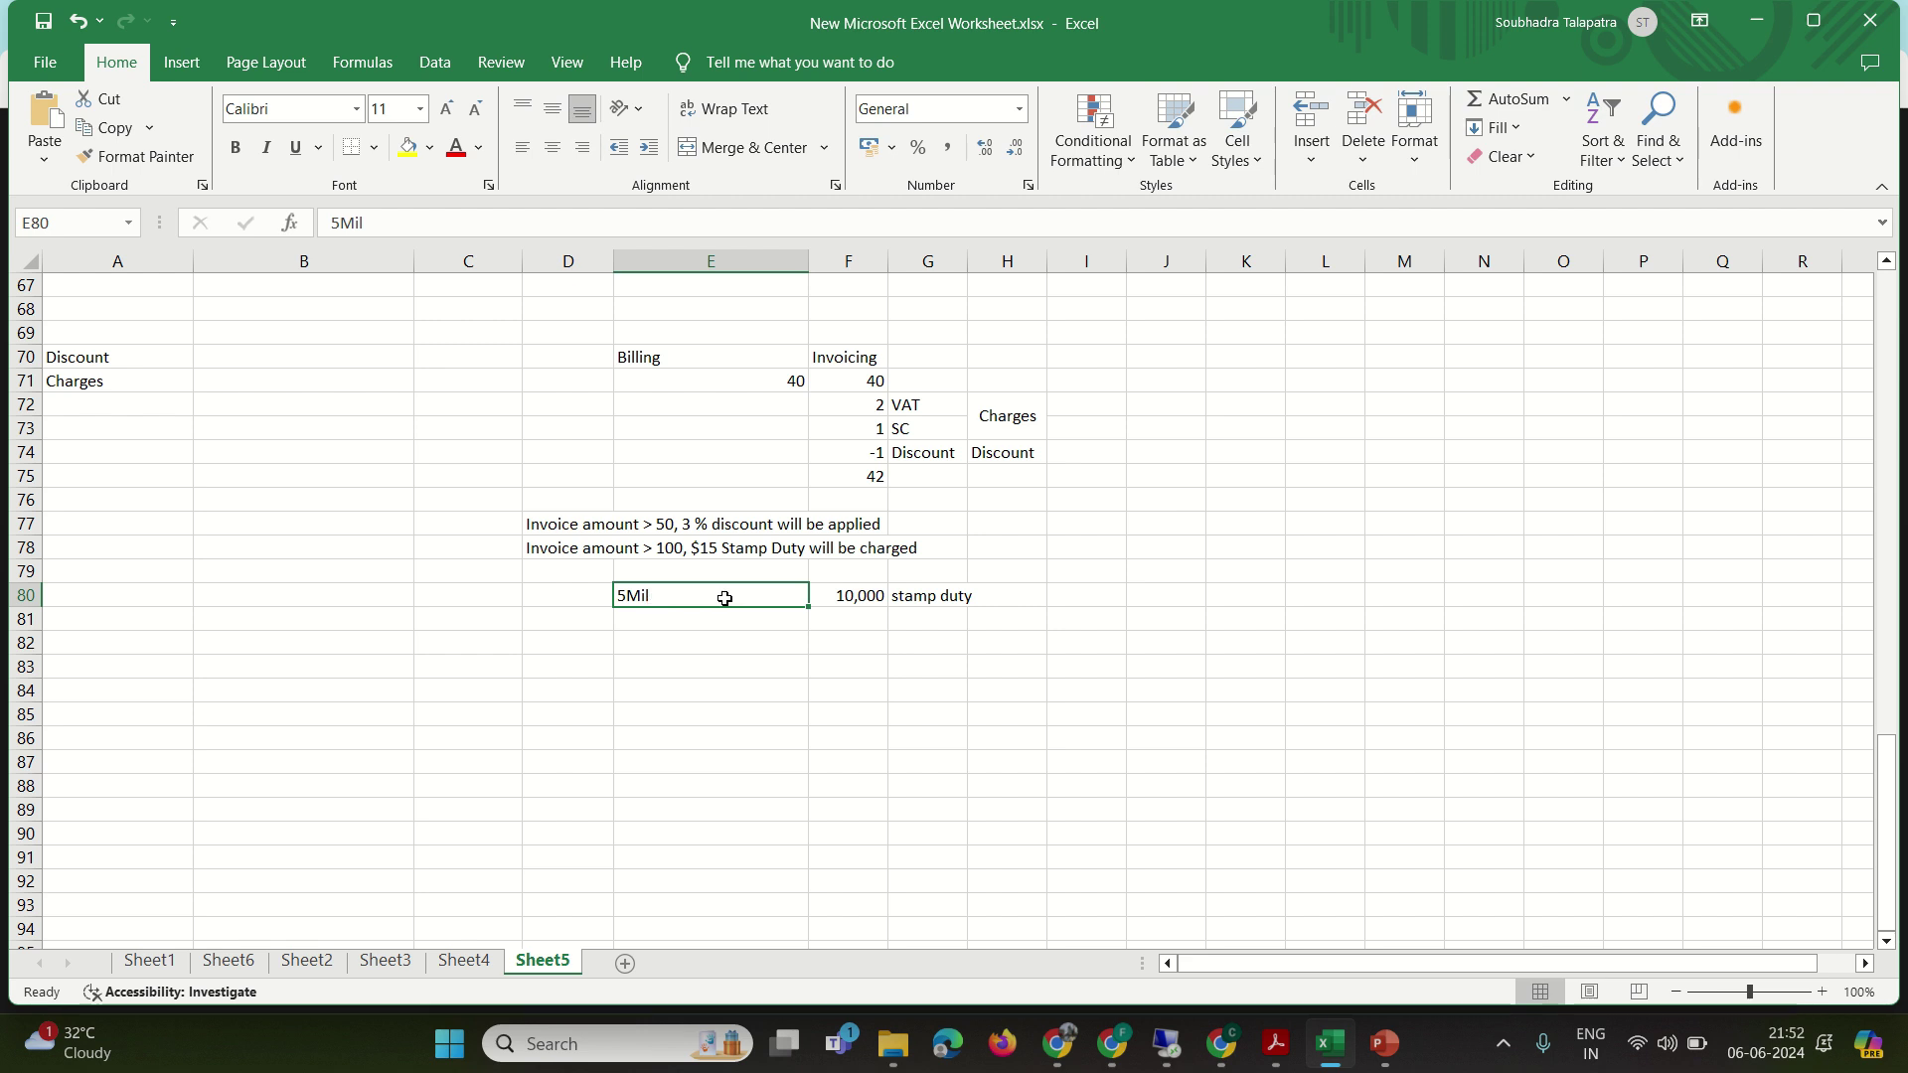
click(834, 601)
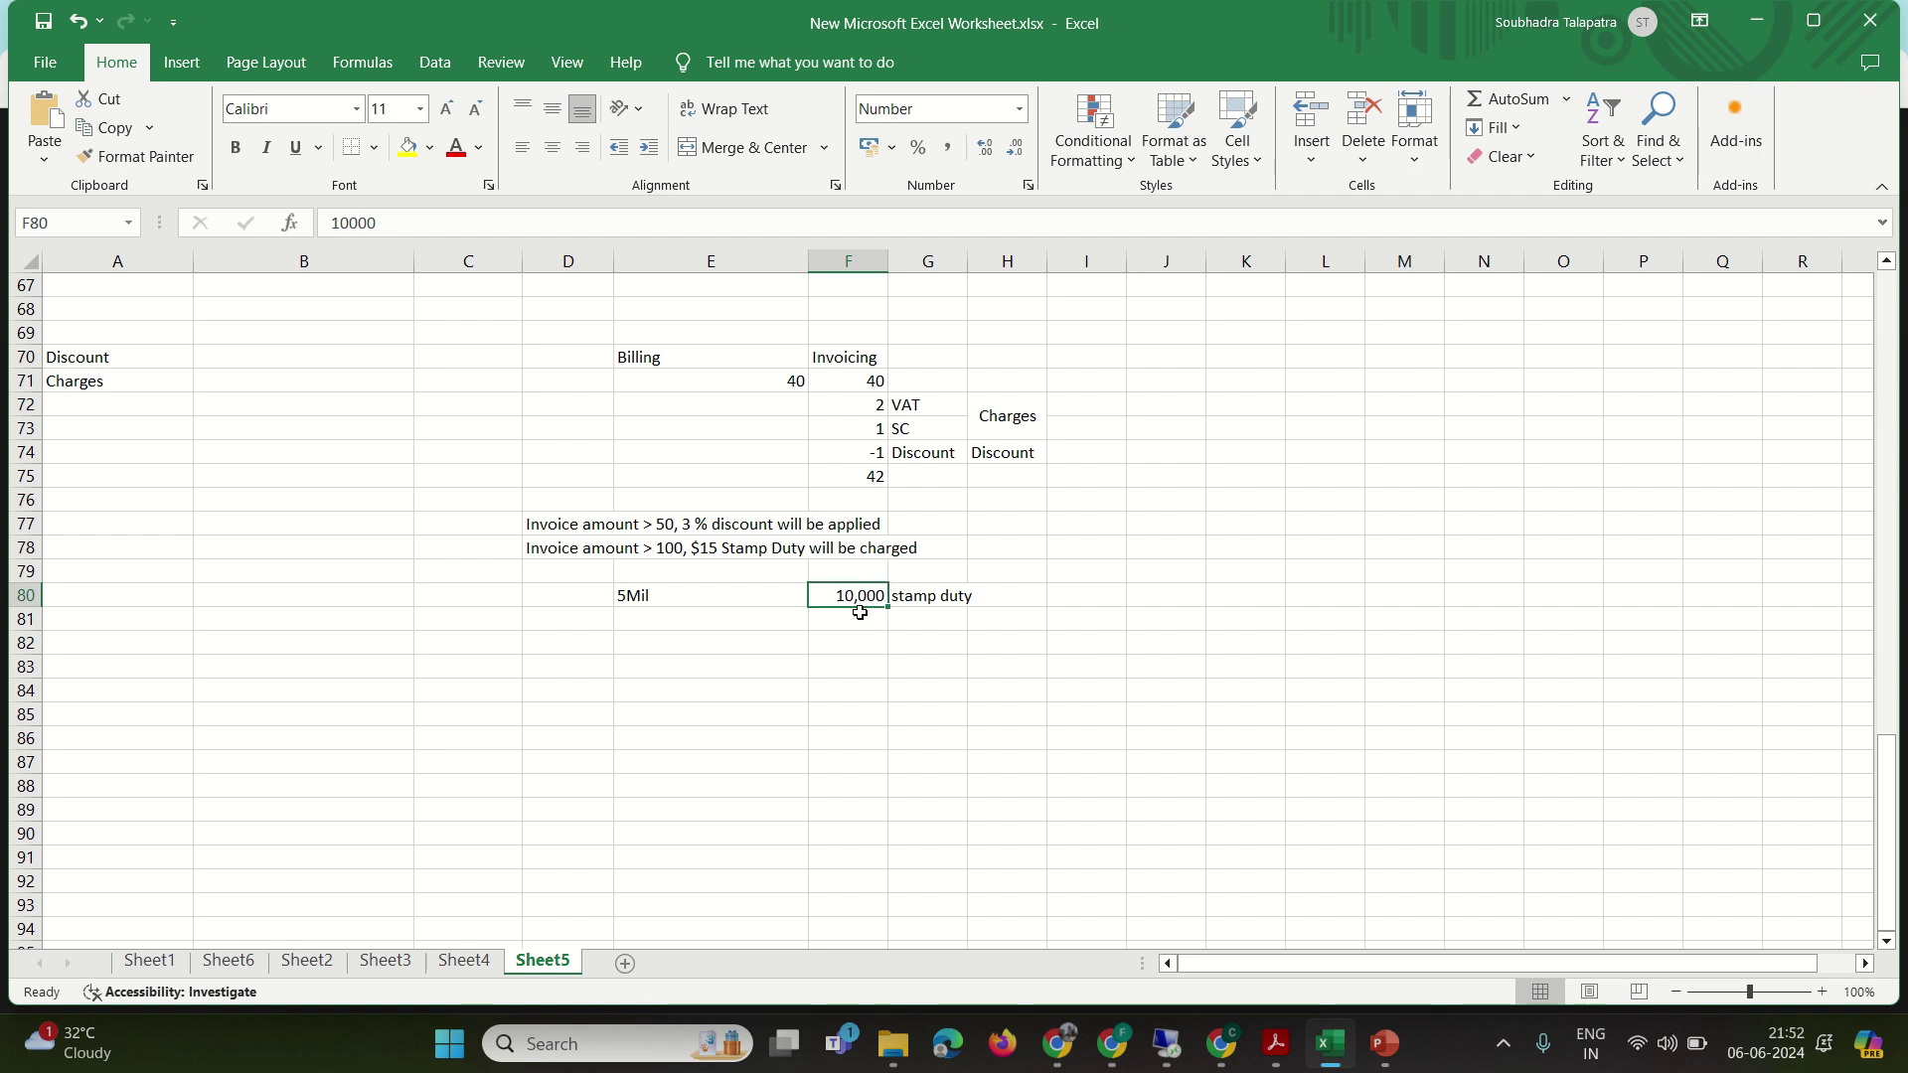
click(586, 527)
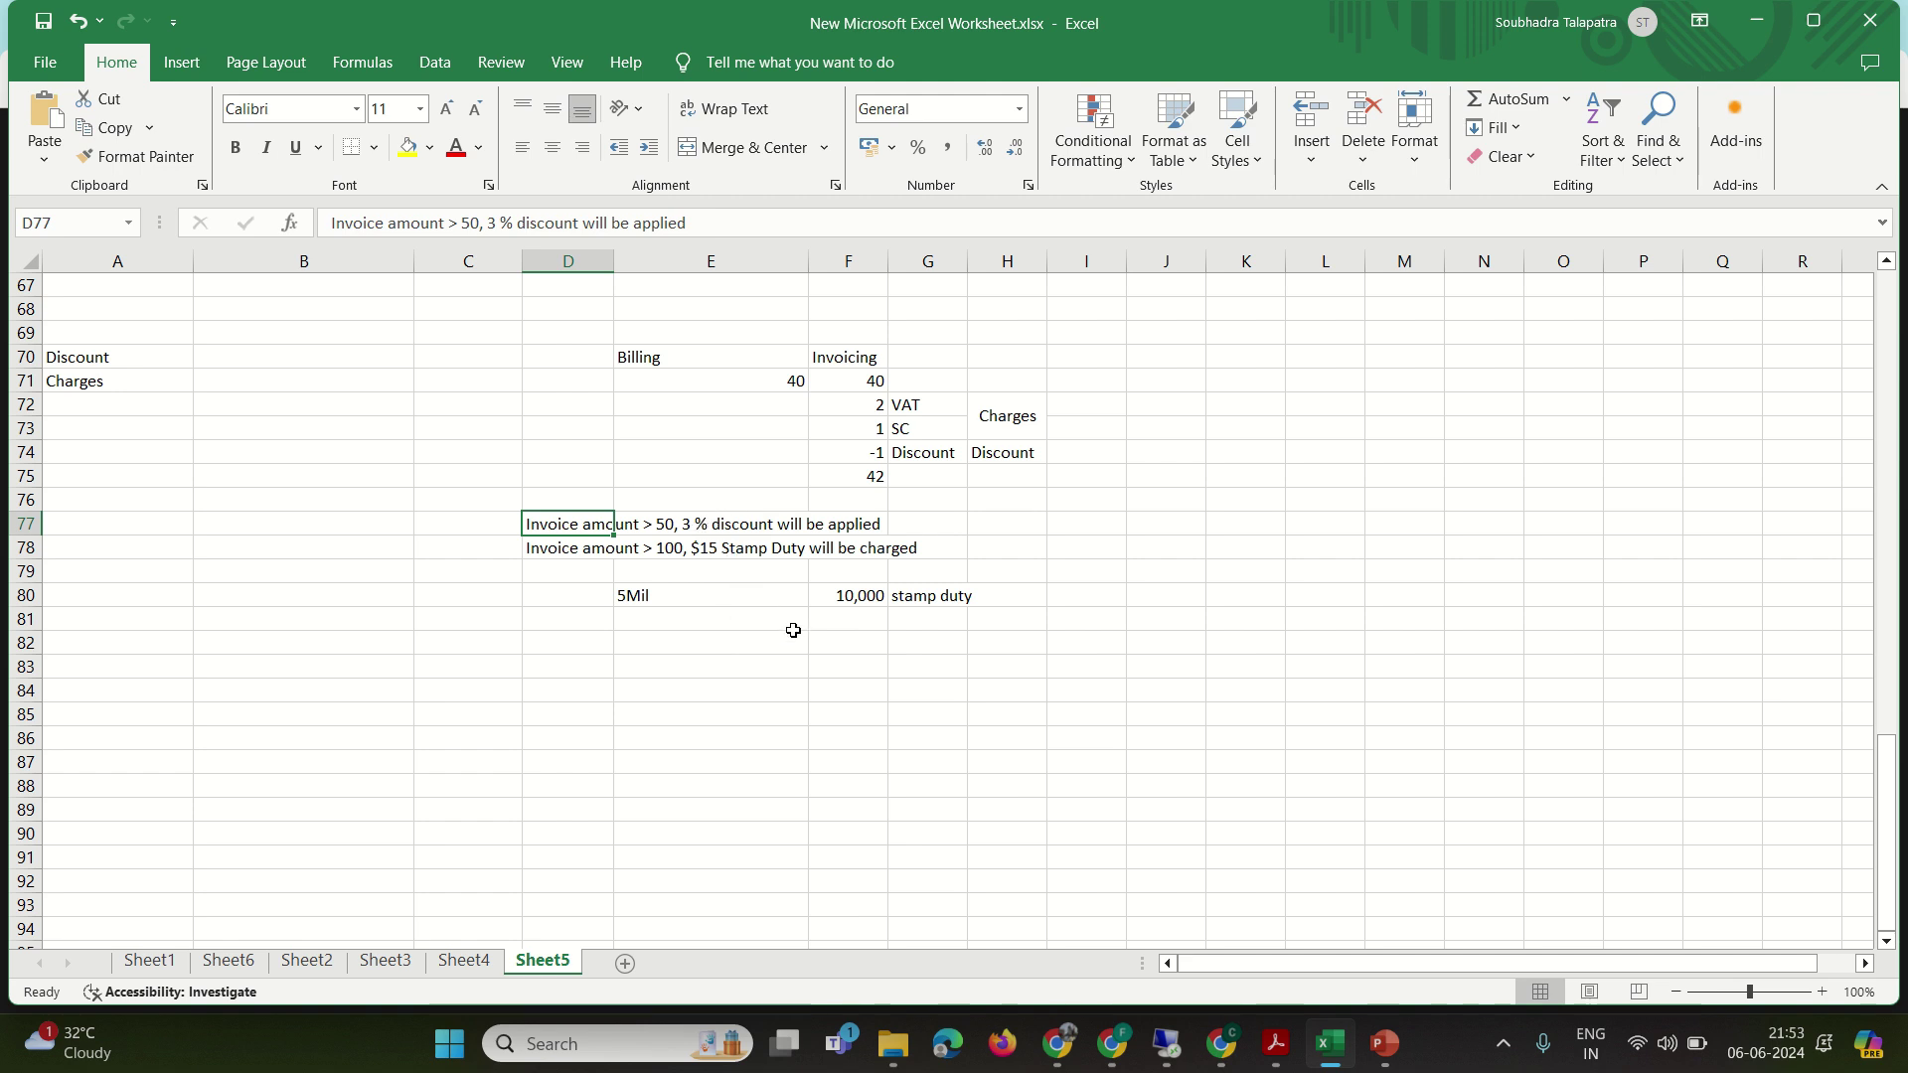
click(822, 645)
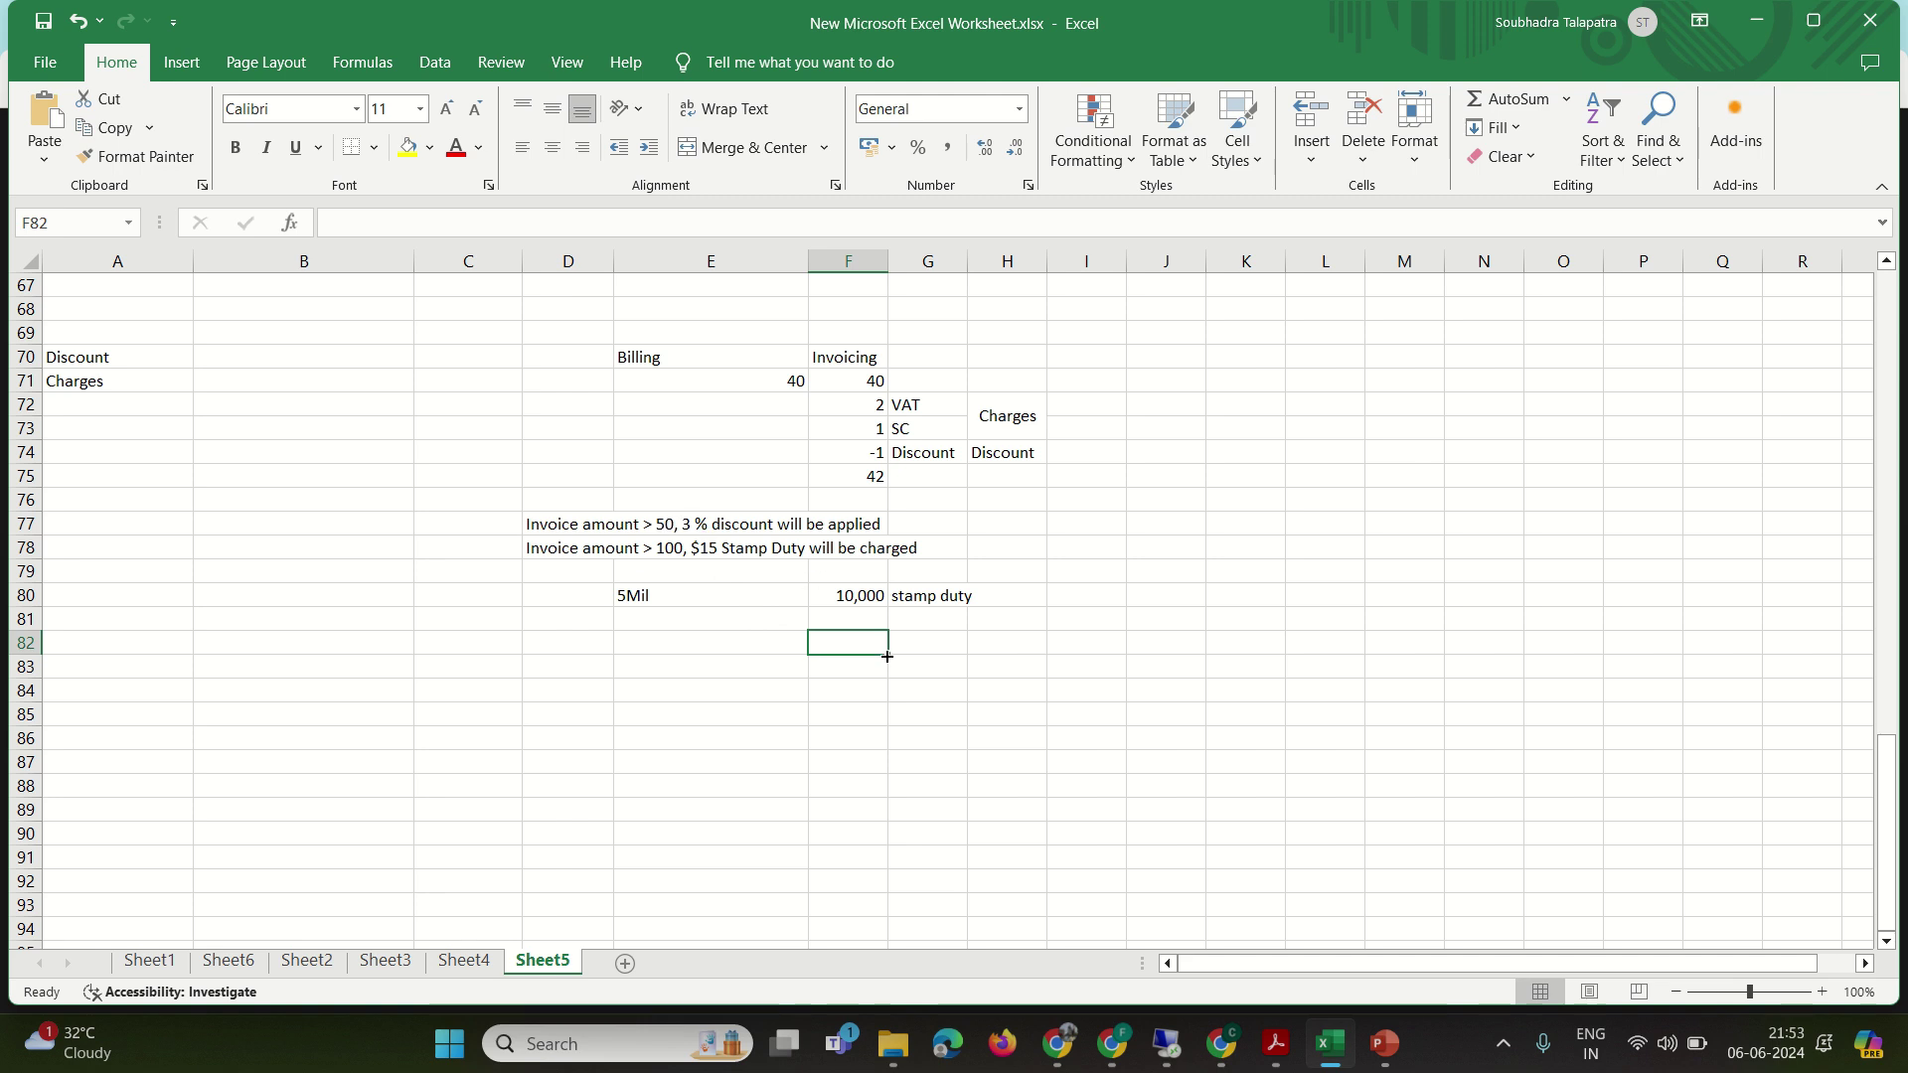
- List amounts 45, 70 and 120 in F82:F84
text(45)
key(Return)
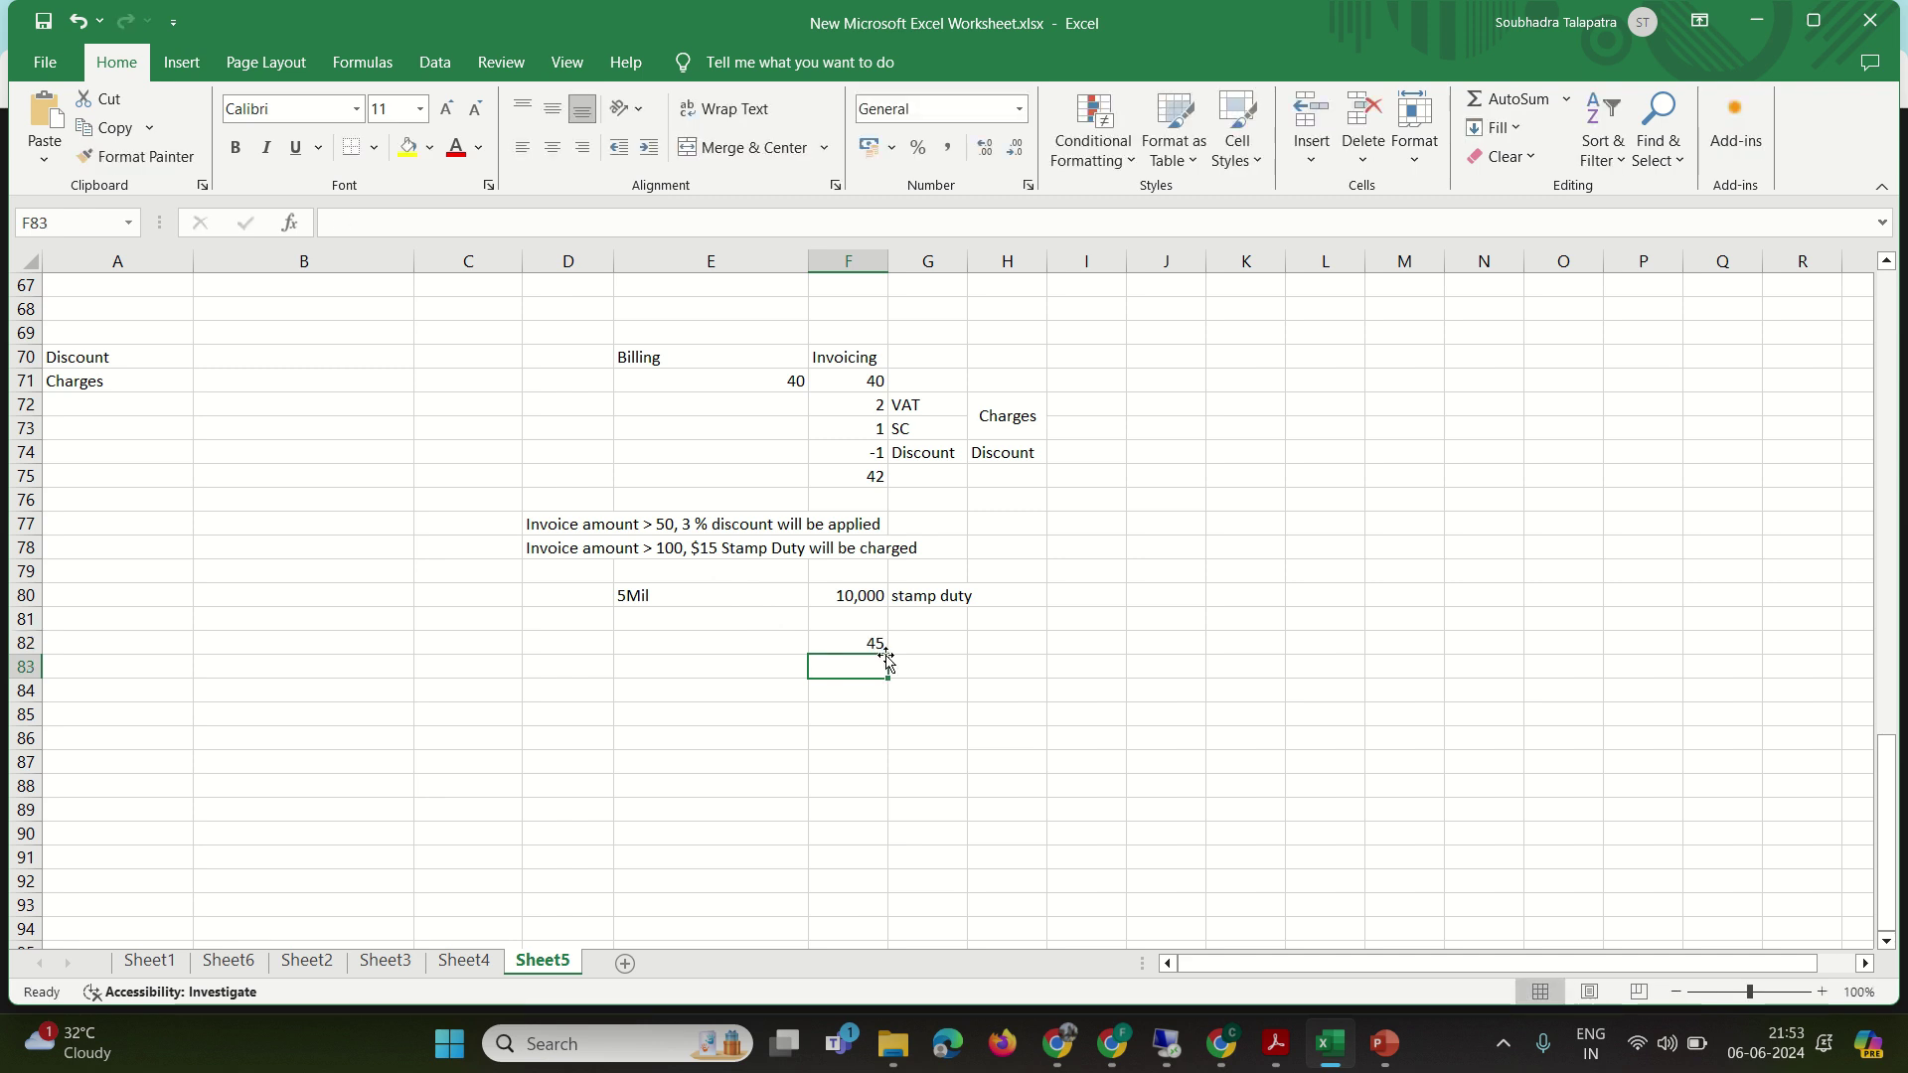
text(70)
key(Return)
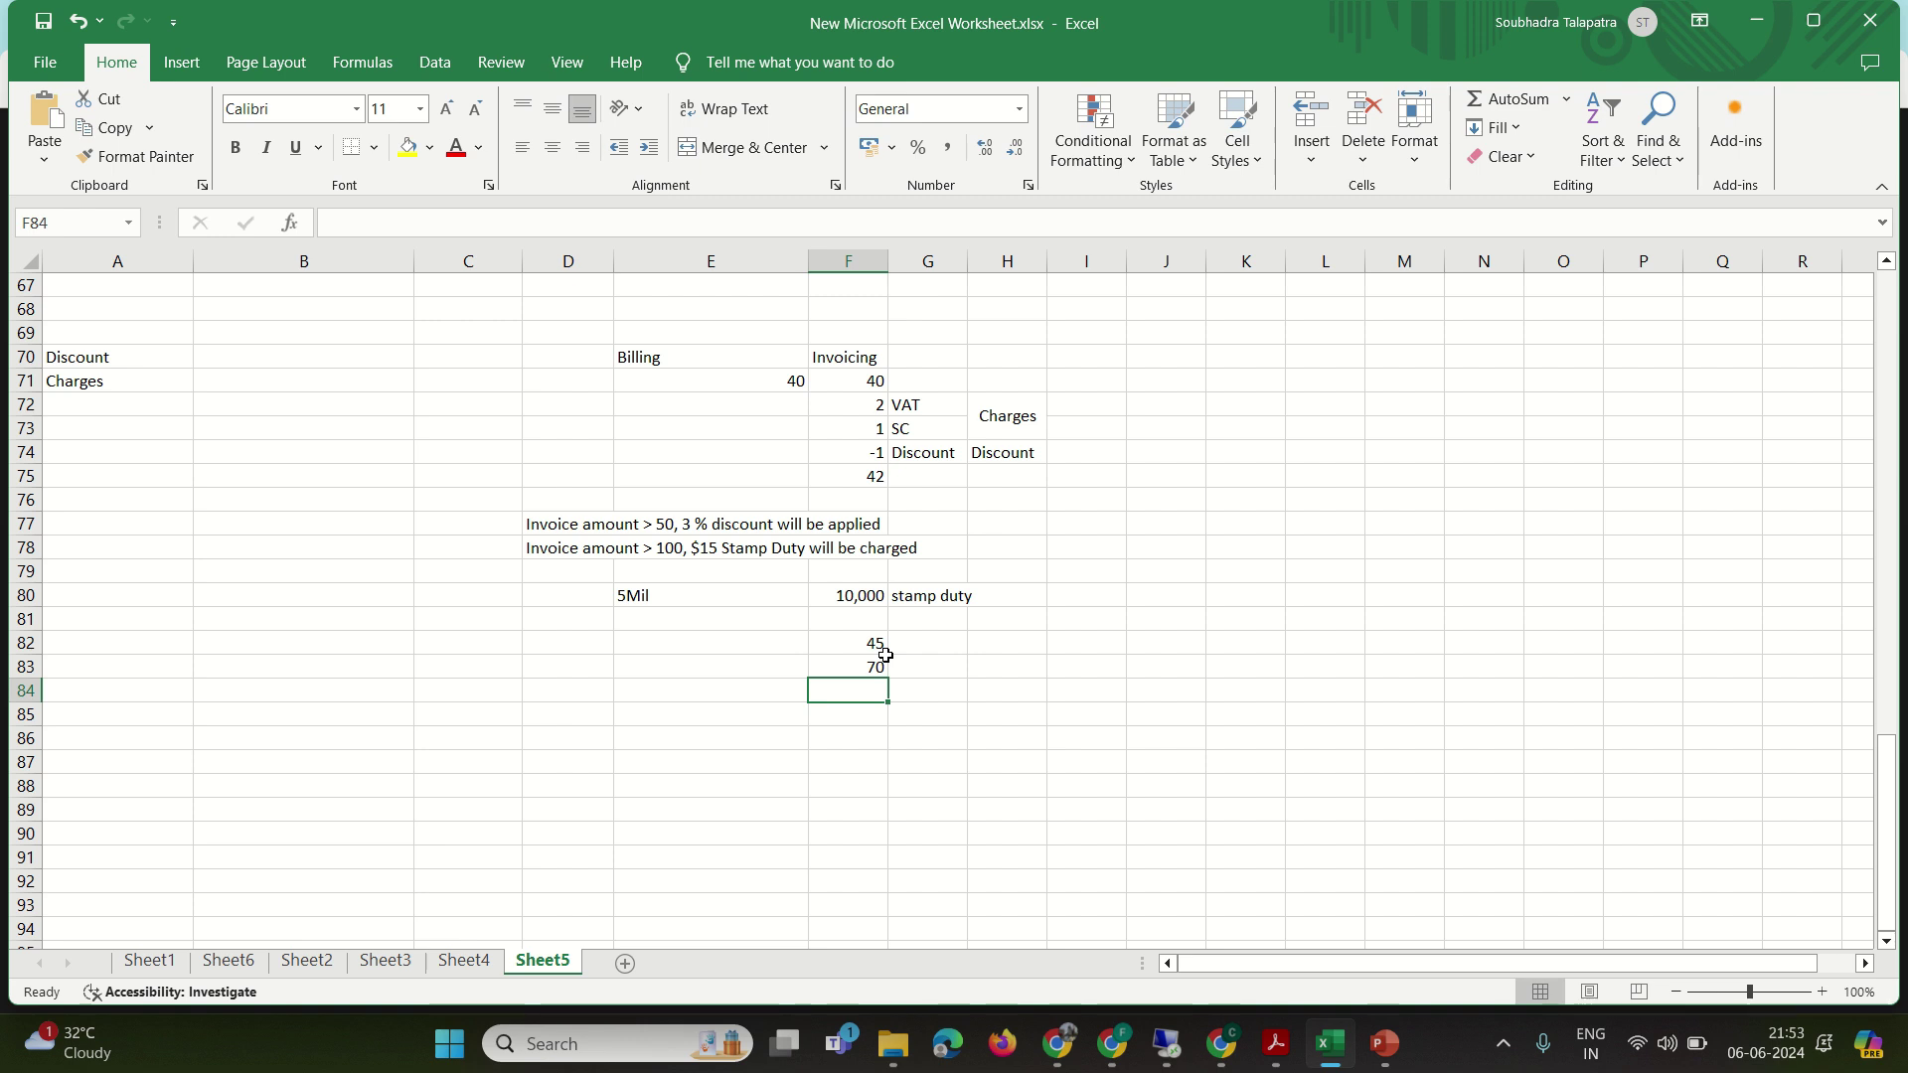
text(120)
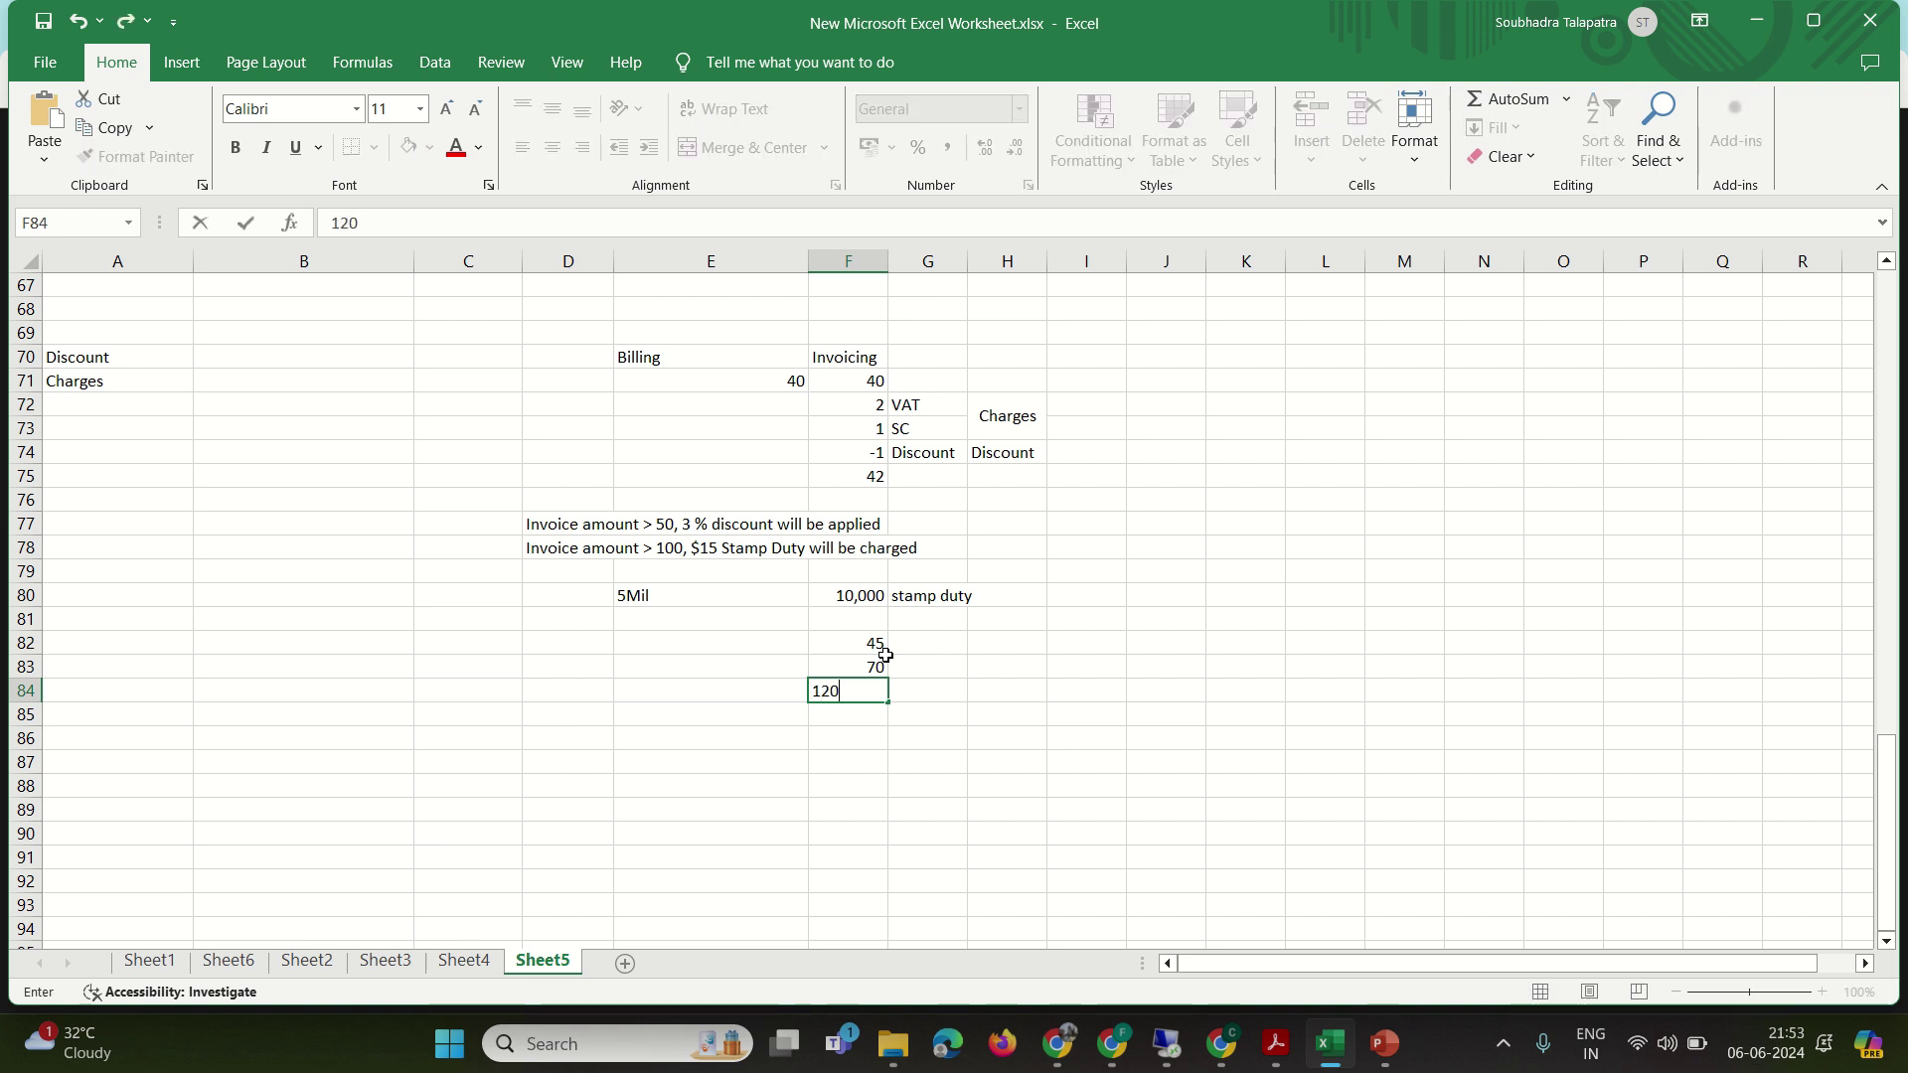
key(Return)
- Add headings Disc in G81 and Charges in H81
click(900, 647)
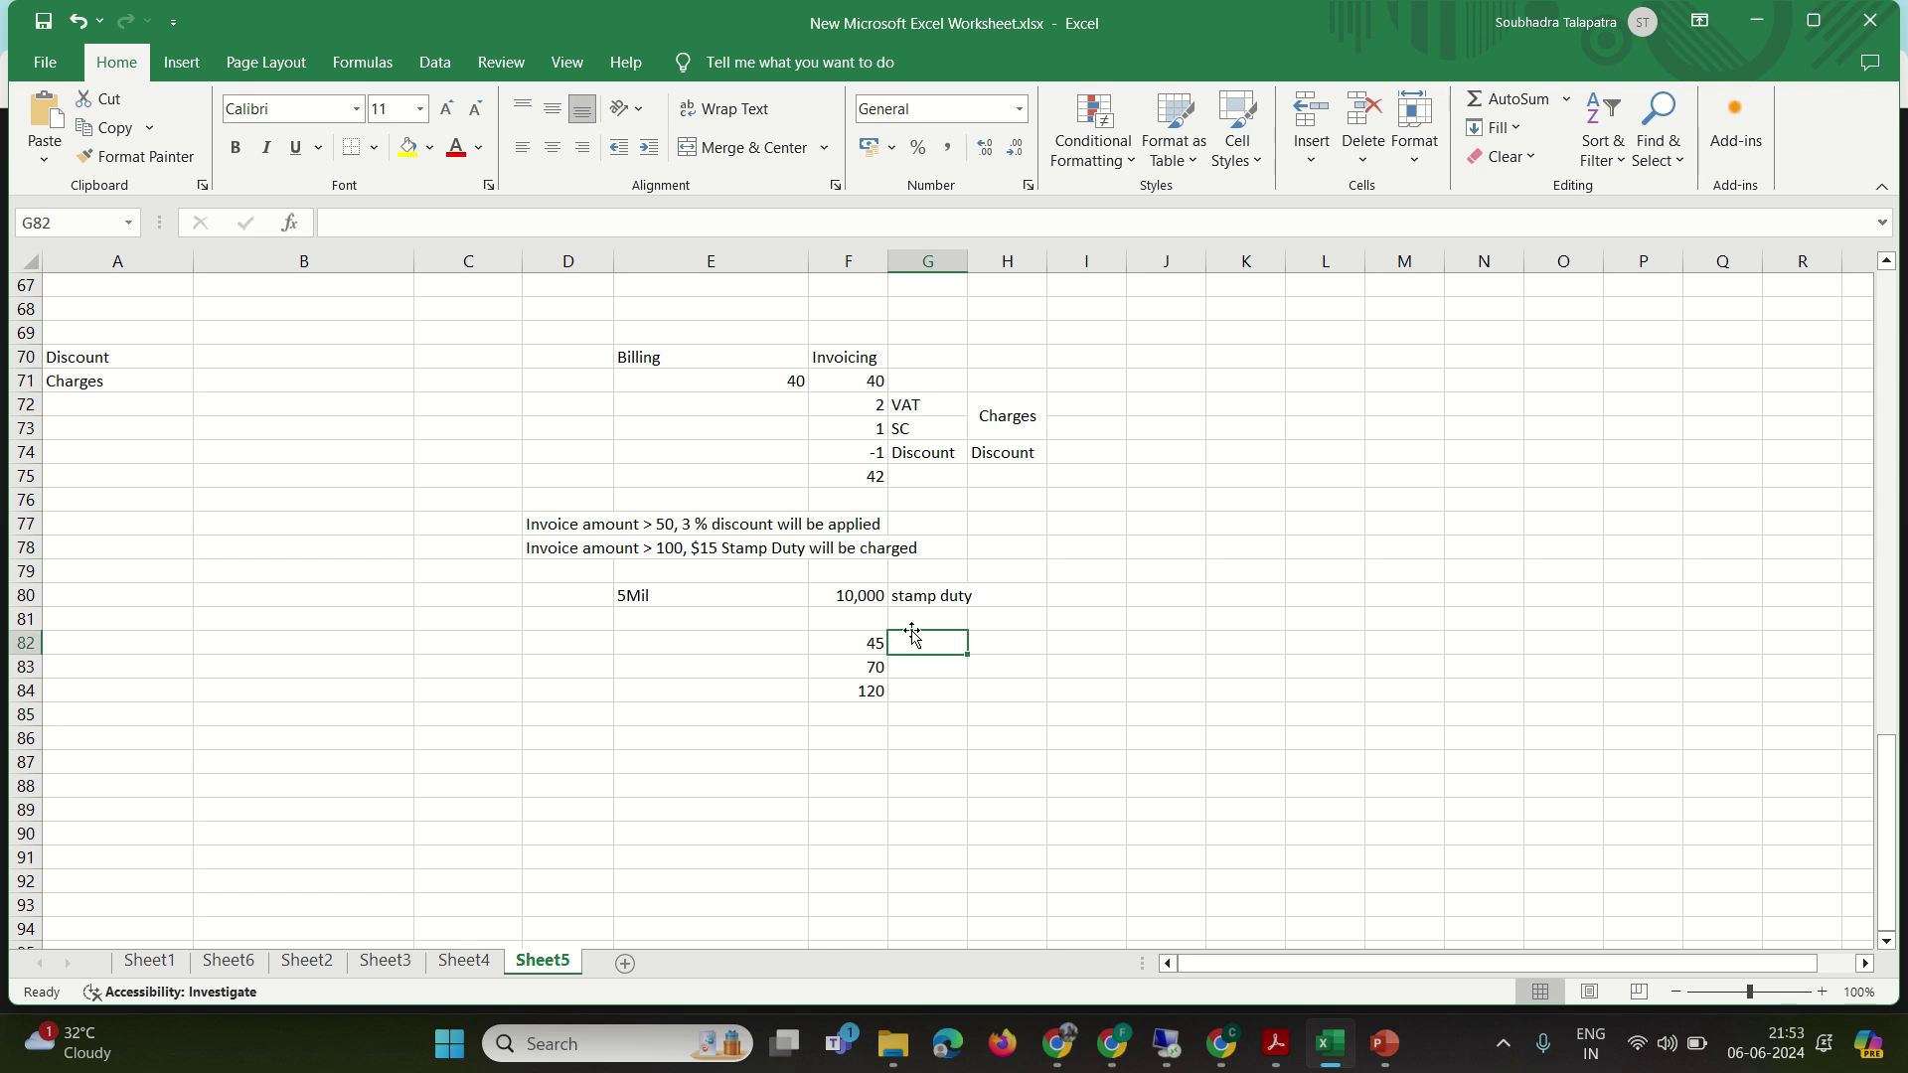
click(915, 621)
text(Disc)
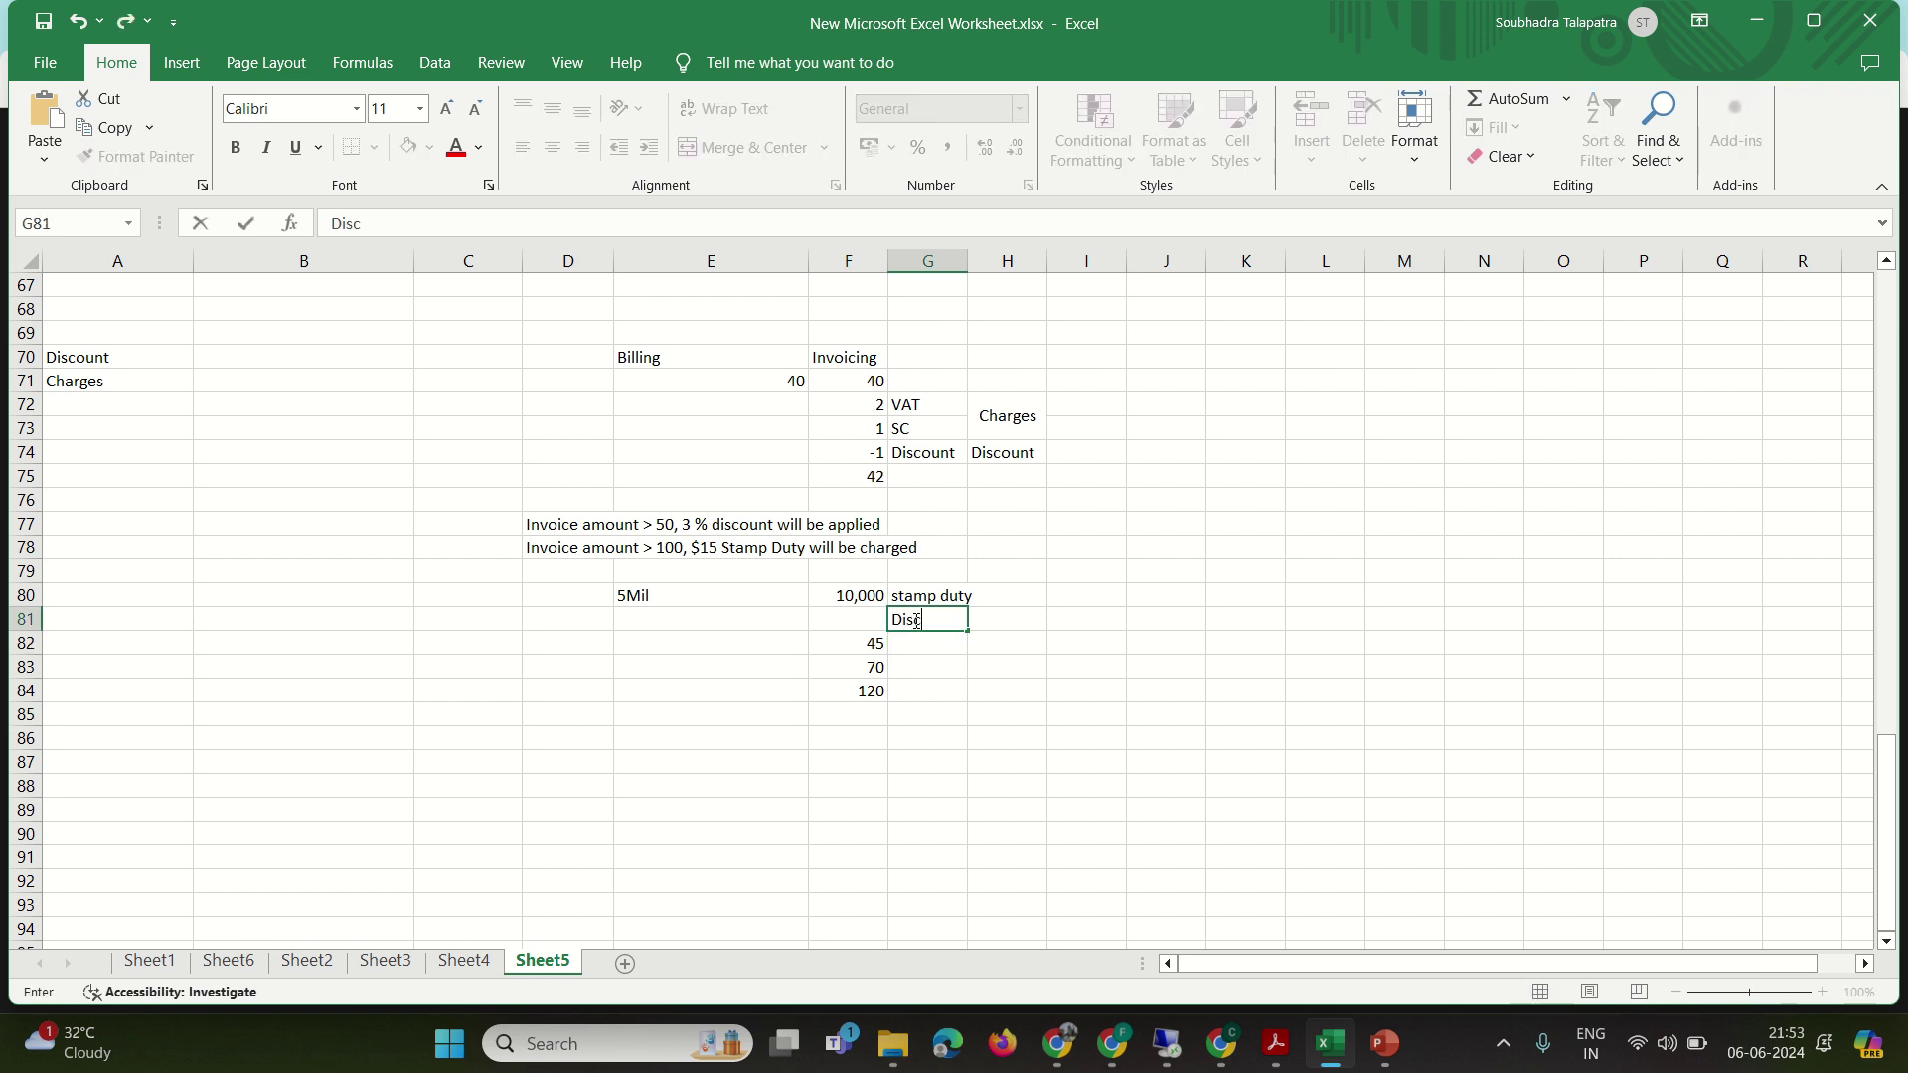
key(Tab)
text(Charges)
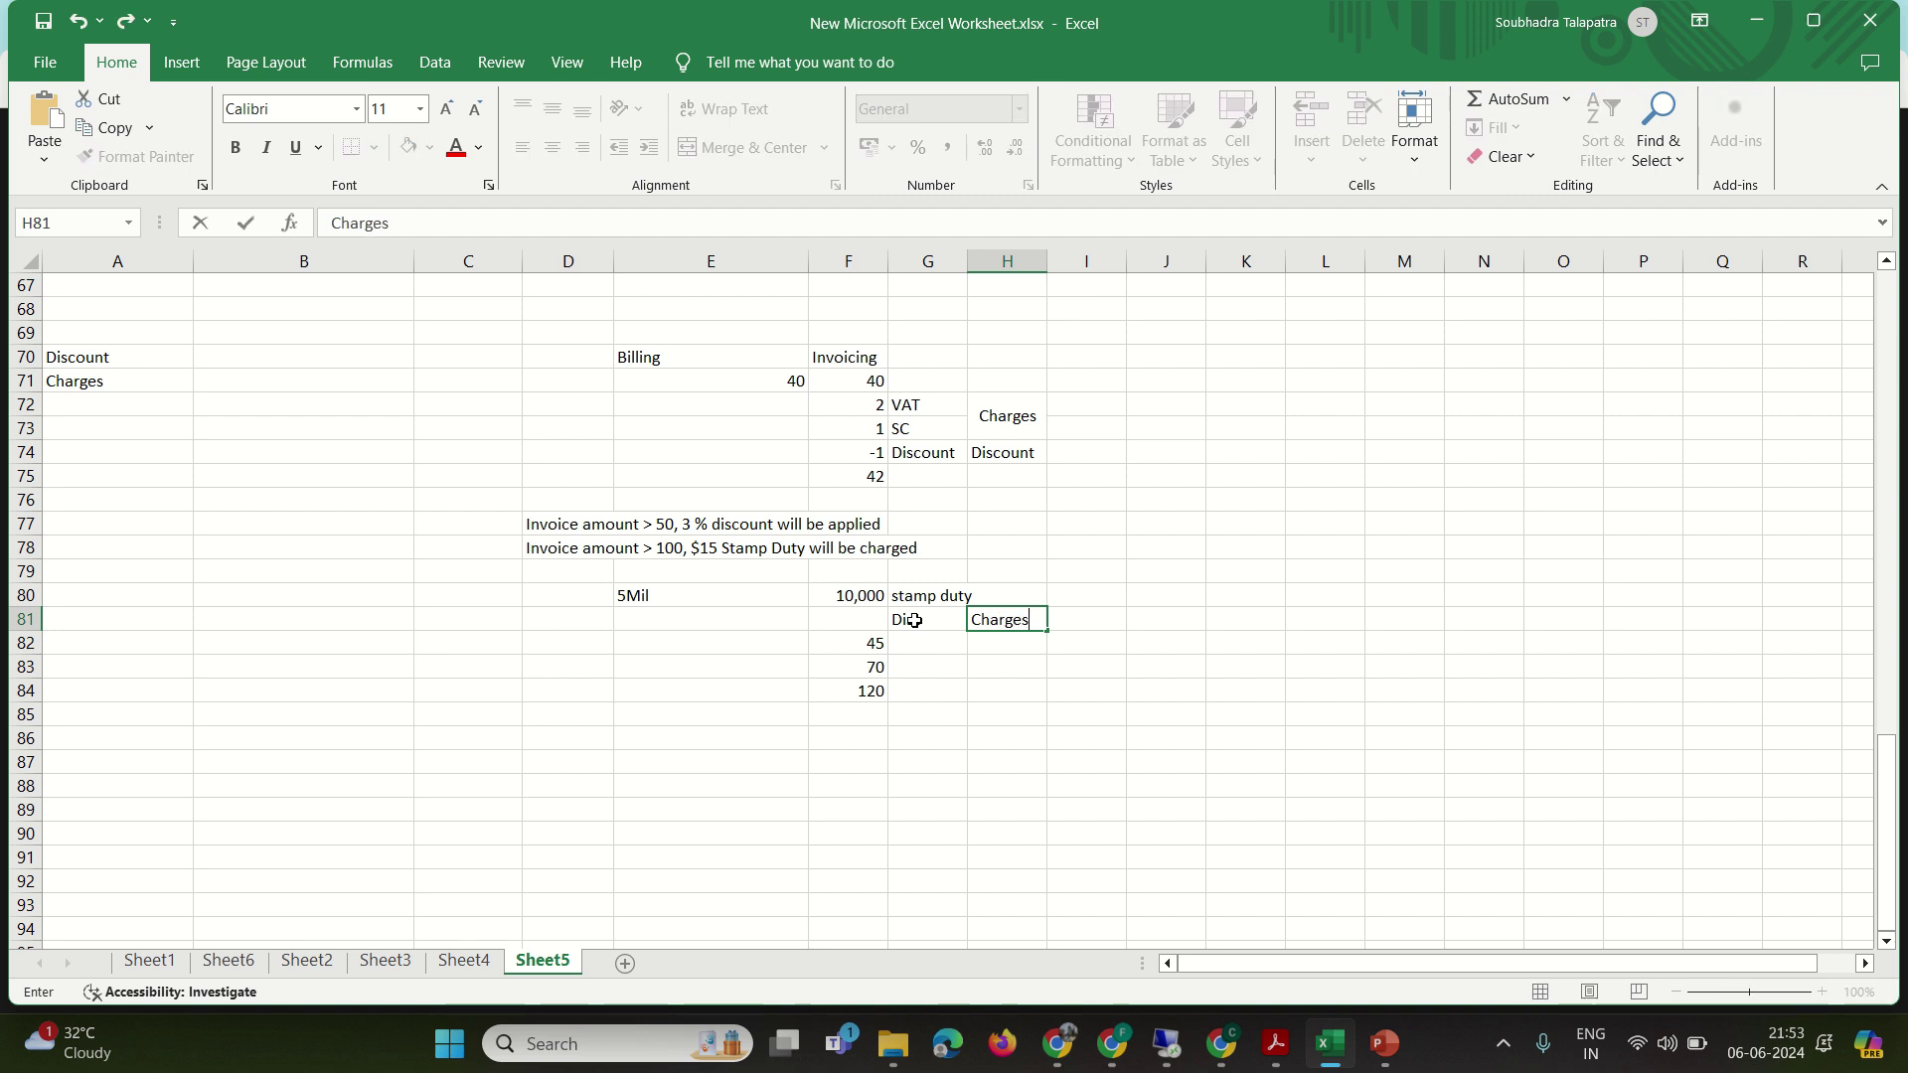
- Mark rows 45, 70, 120 as X/X, Y/X, Y/Y, select F81:H84 and return to SAP
click(923, 643)
text(X)
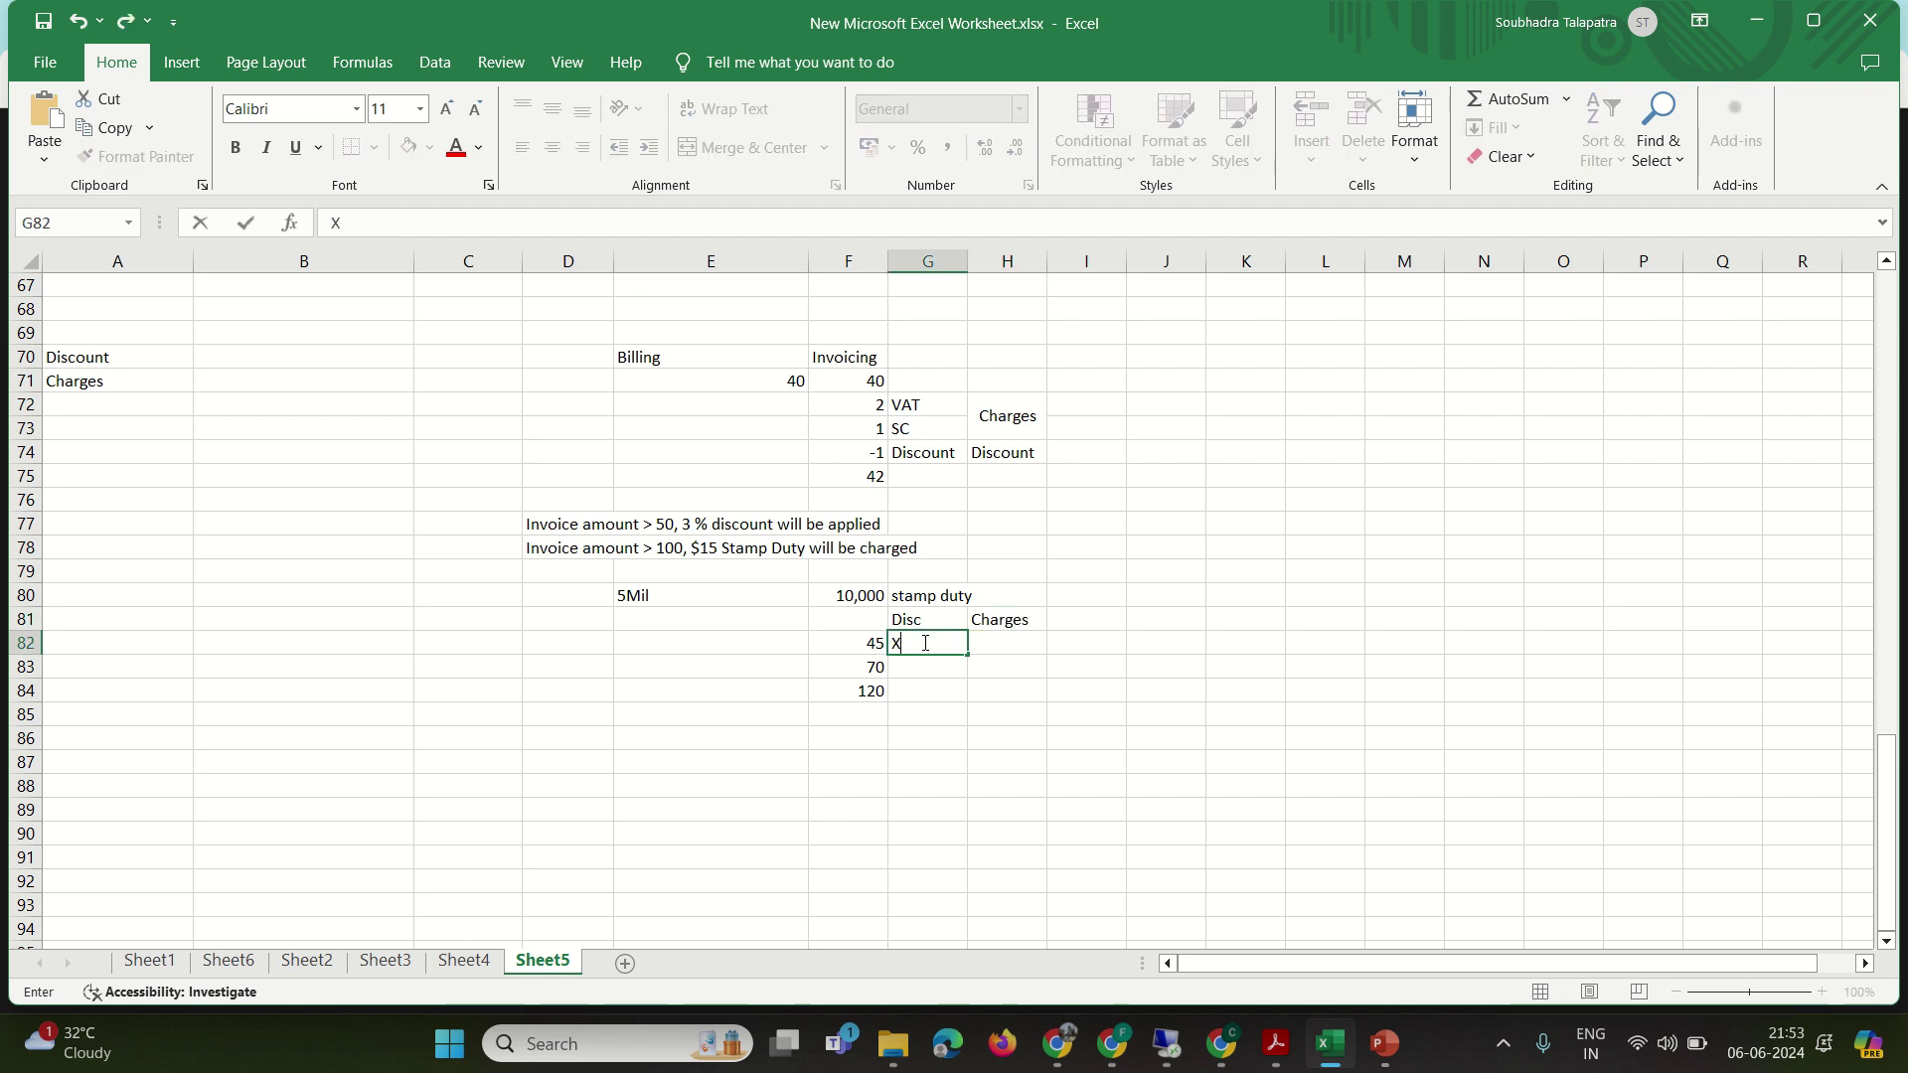
key(Tab)
text(X)
click(914, 665)
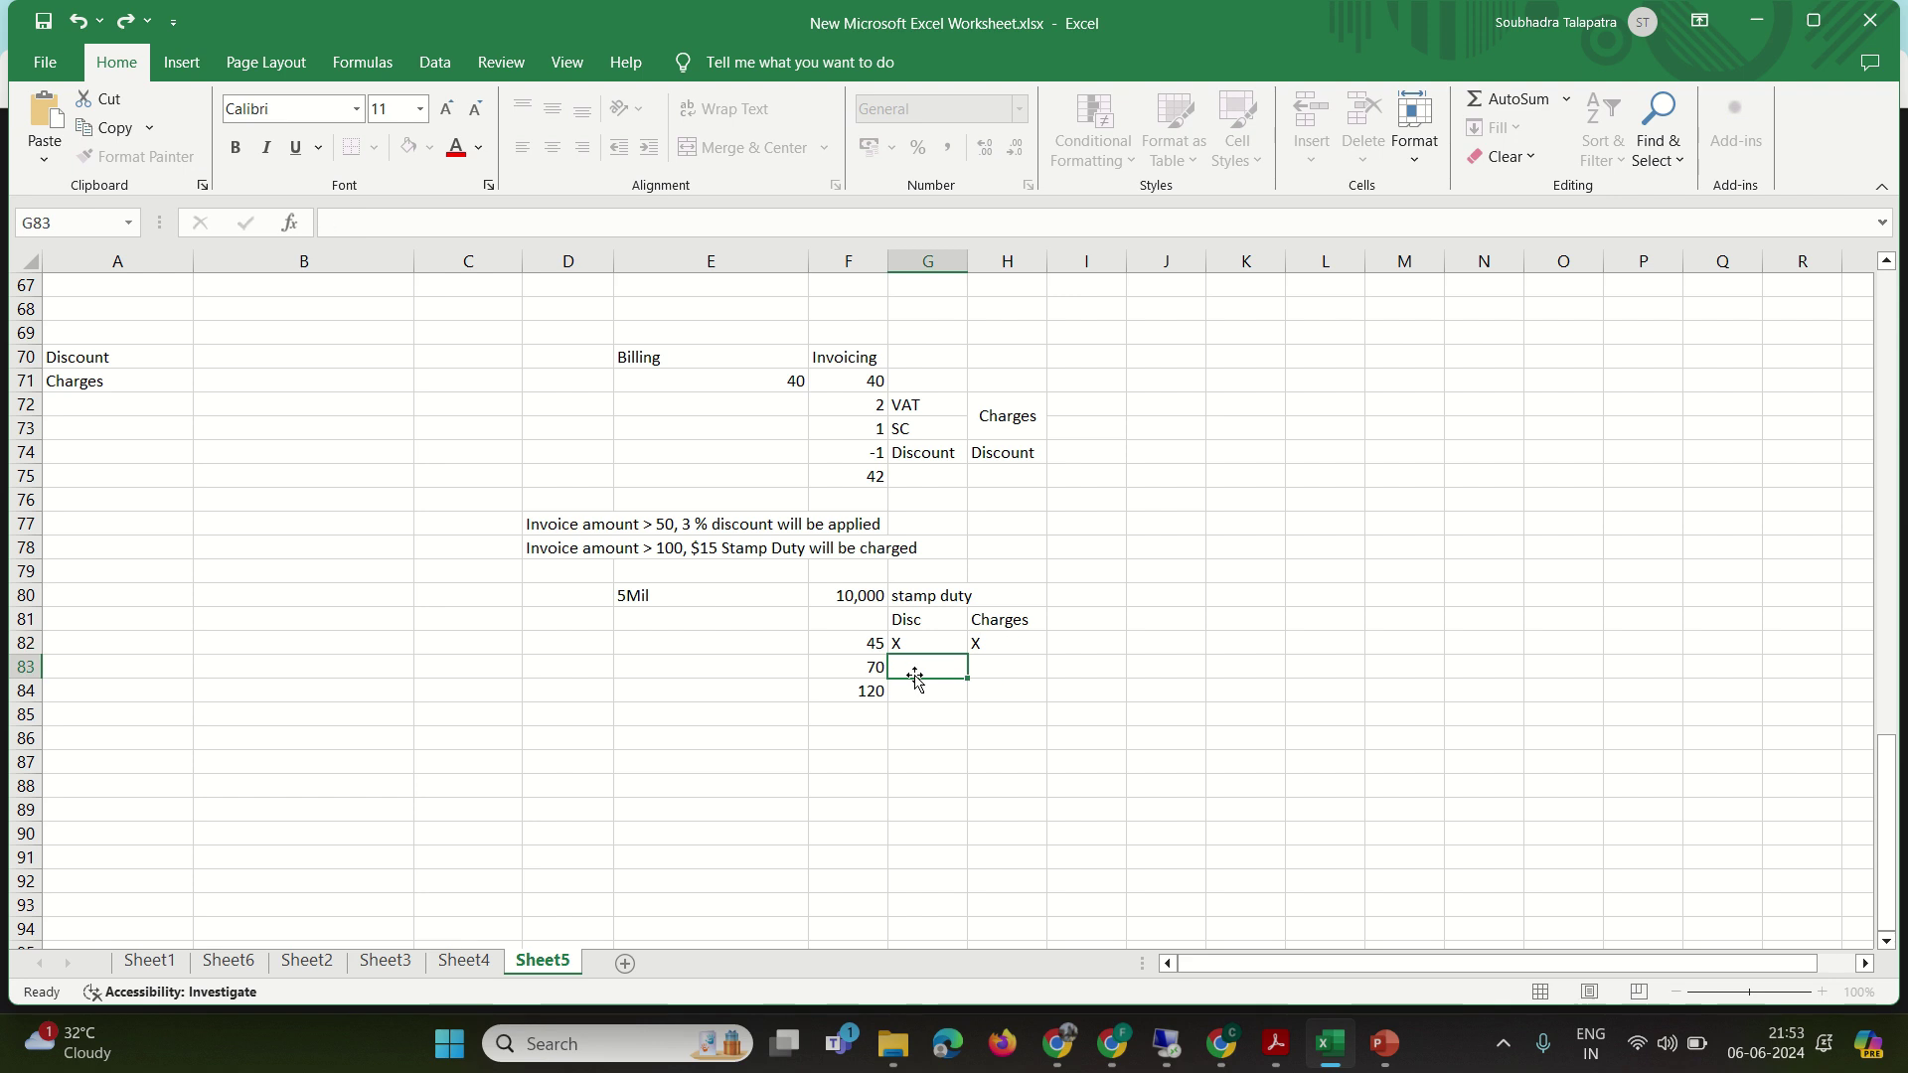
text(Y)
key(Tab)
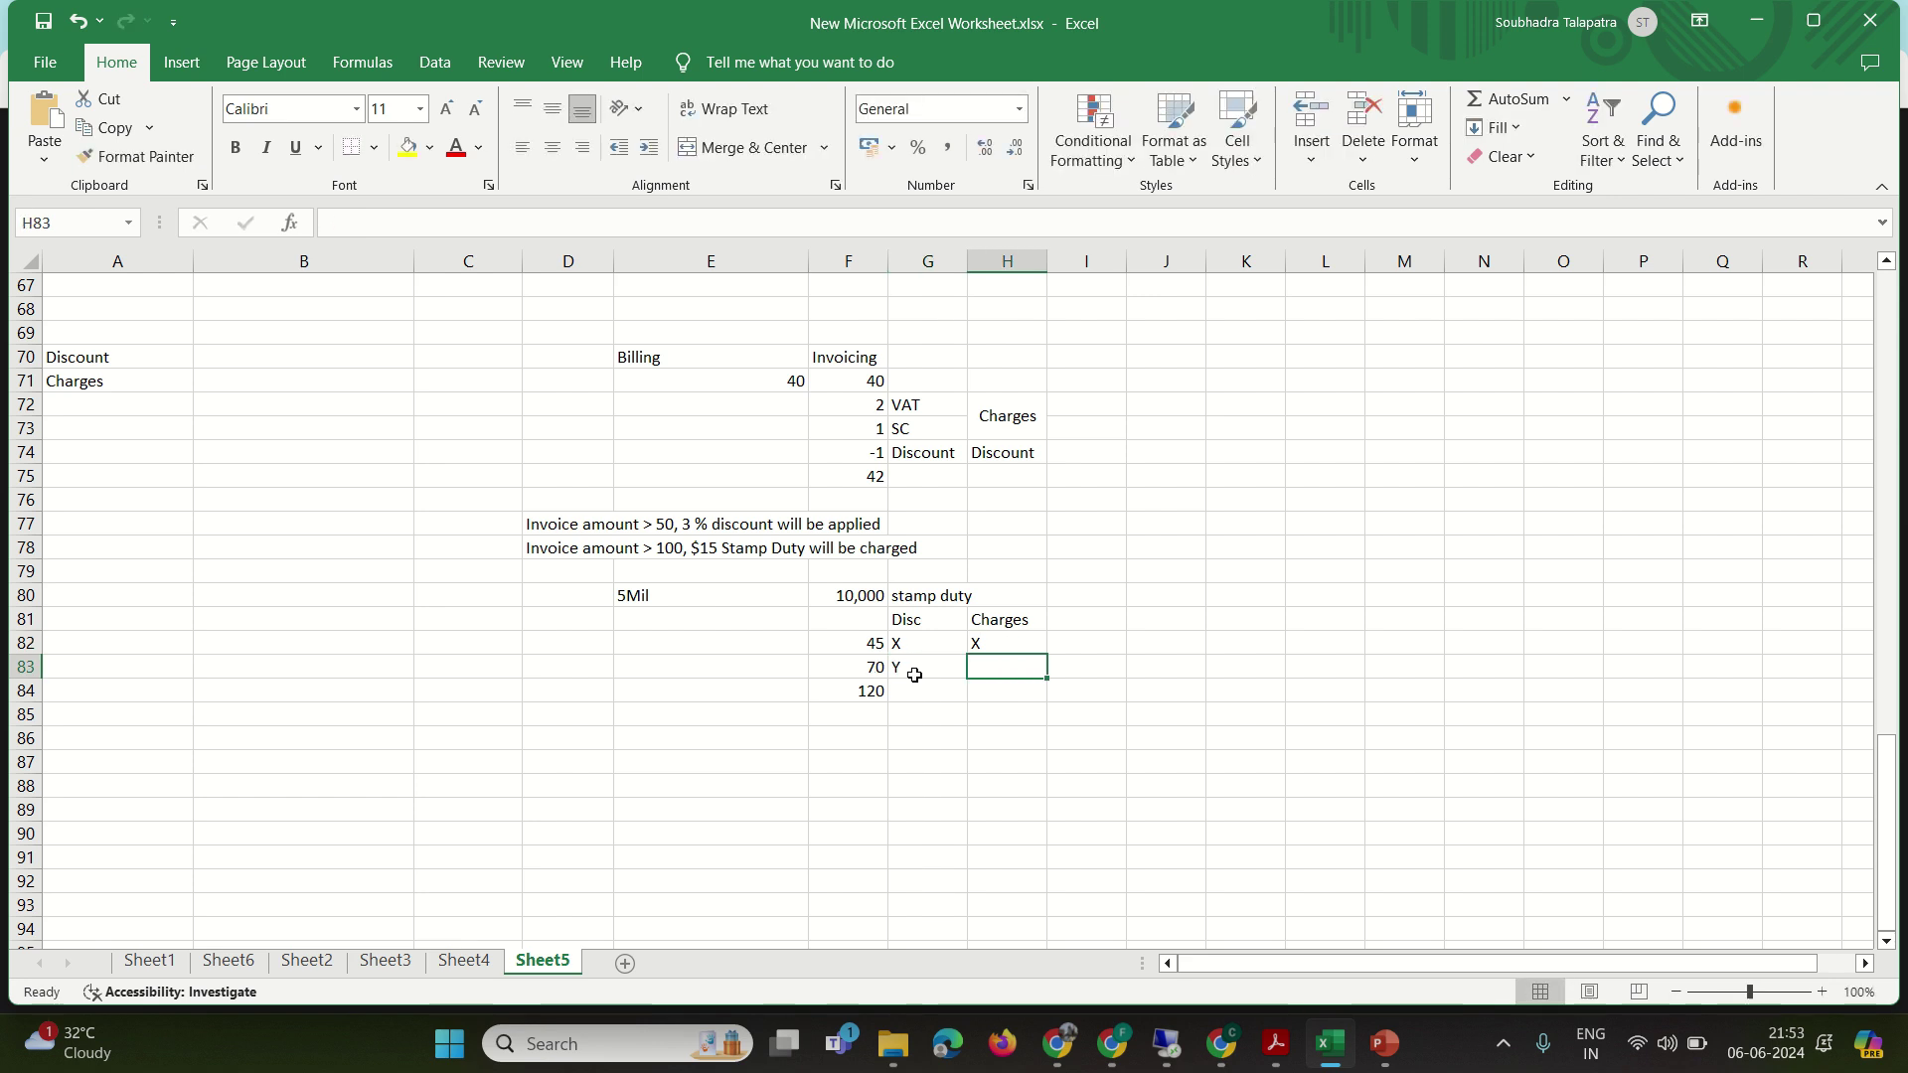
text(X)
click(912, 693)
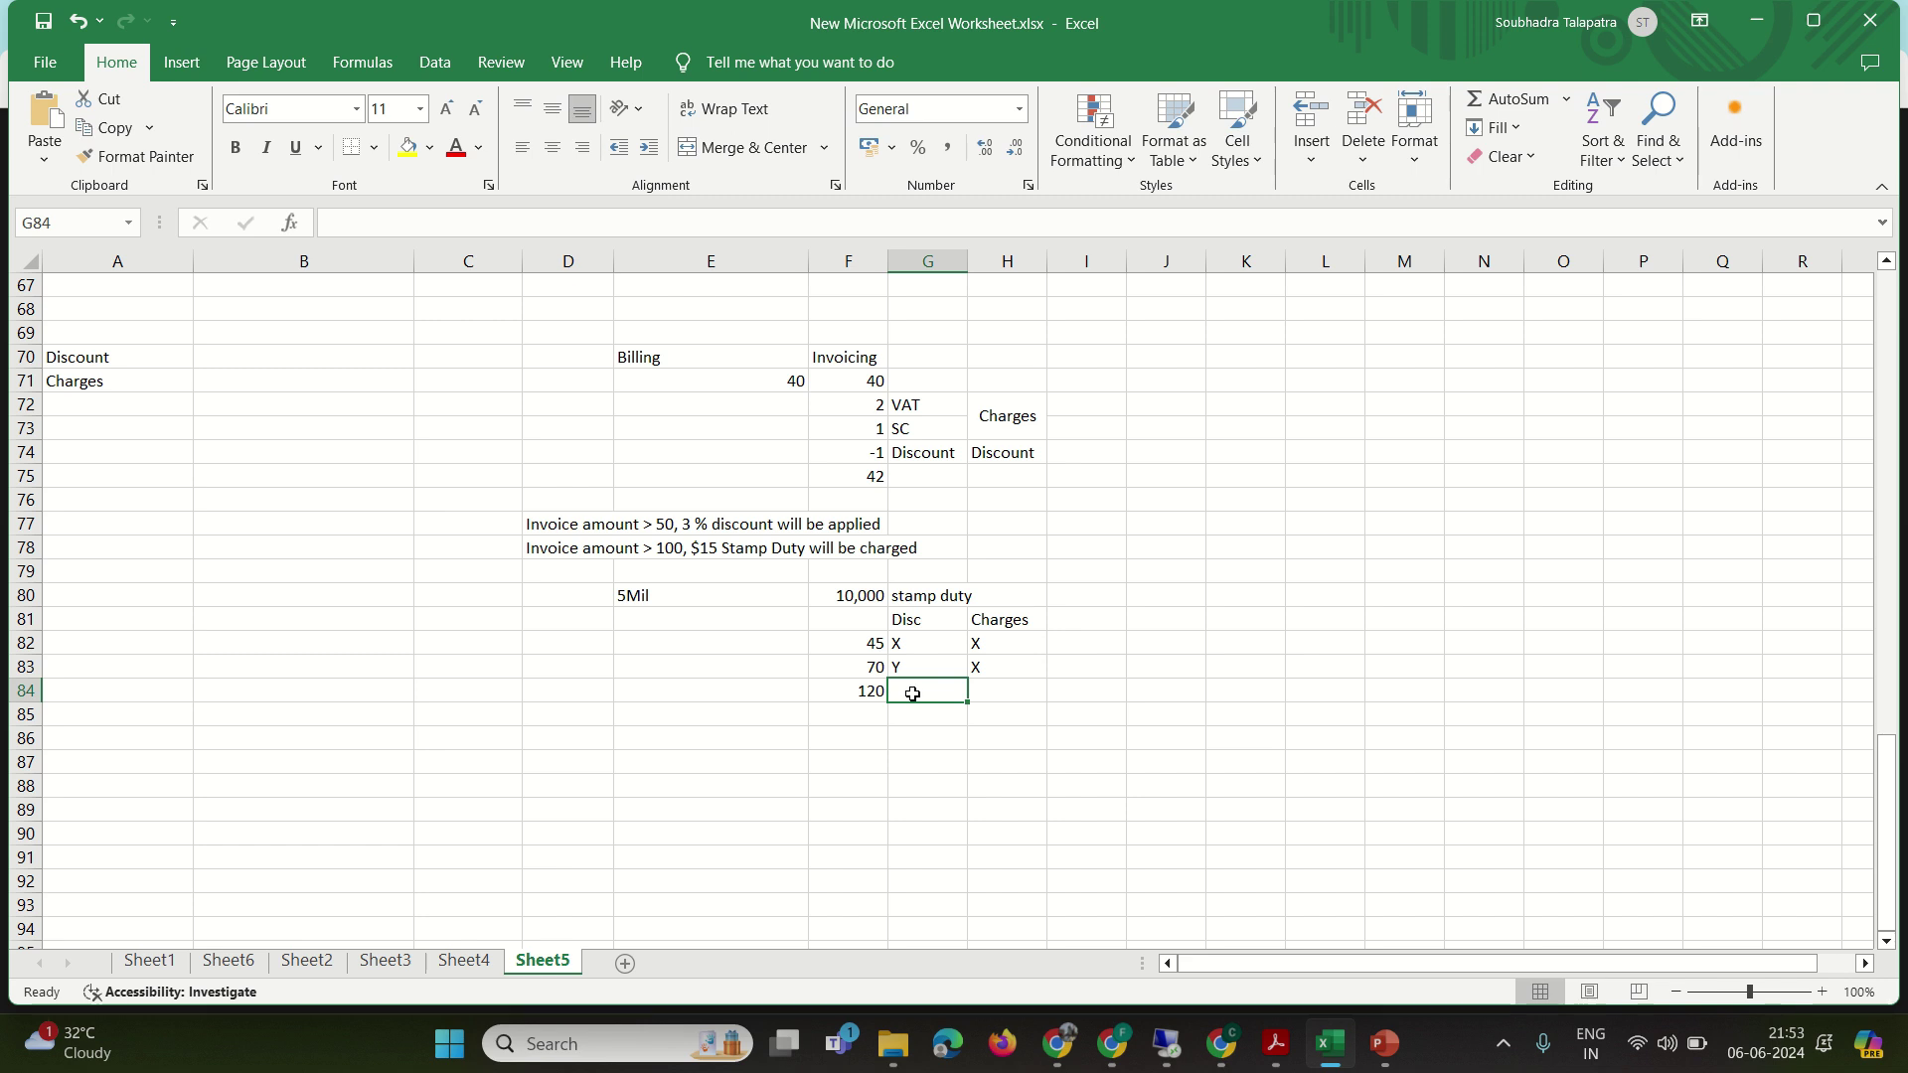
text(Y)
key(Tab)
text(Y)
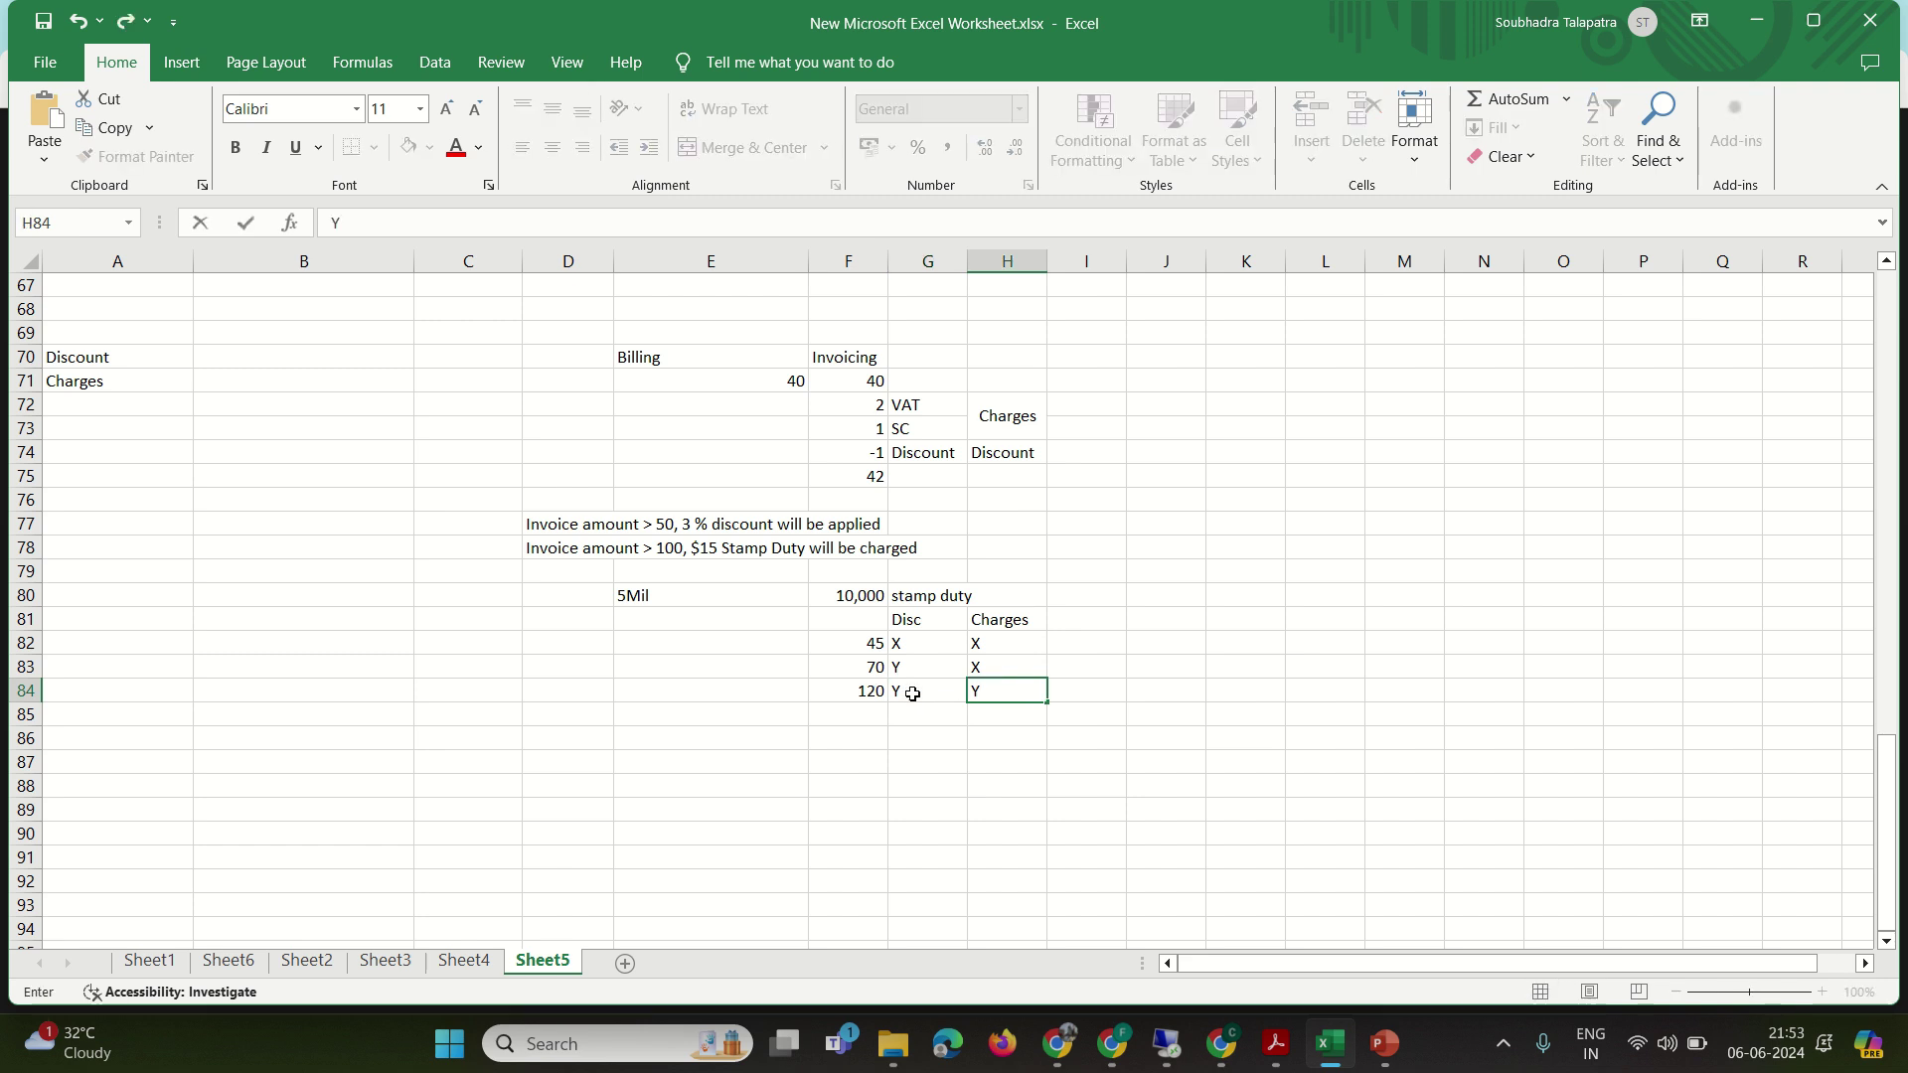
click(1081, 765)
drag(879, 619, 1025, 695)
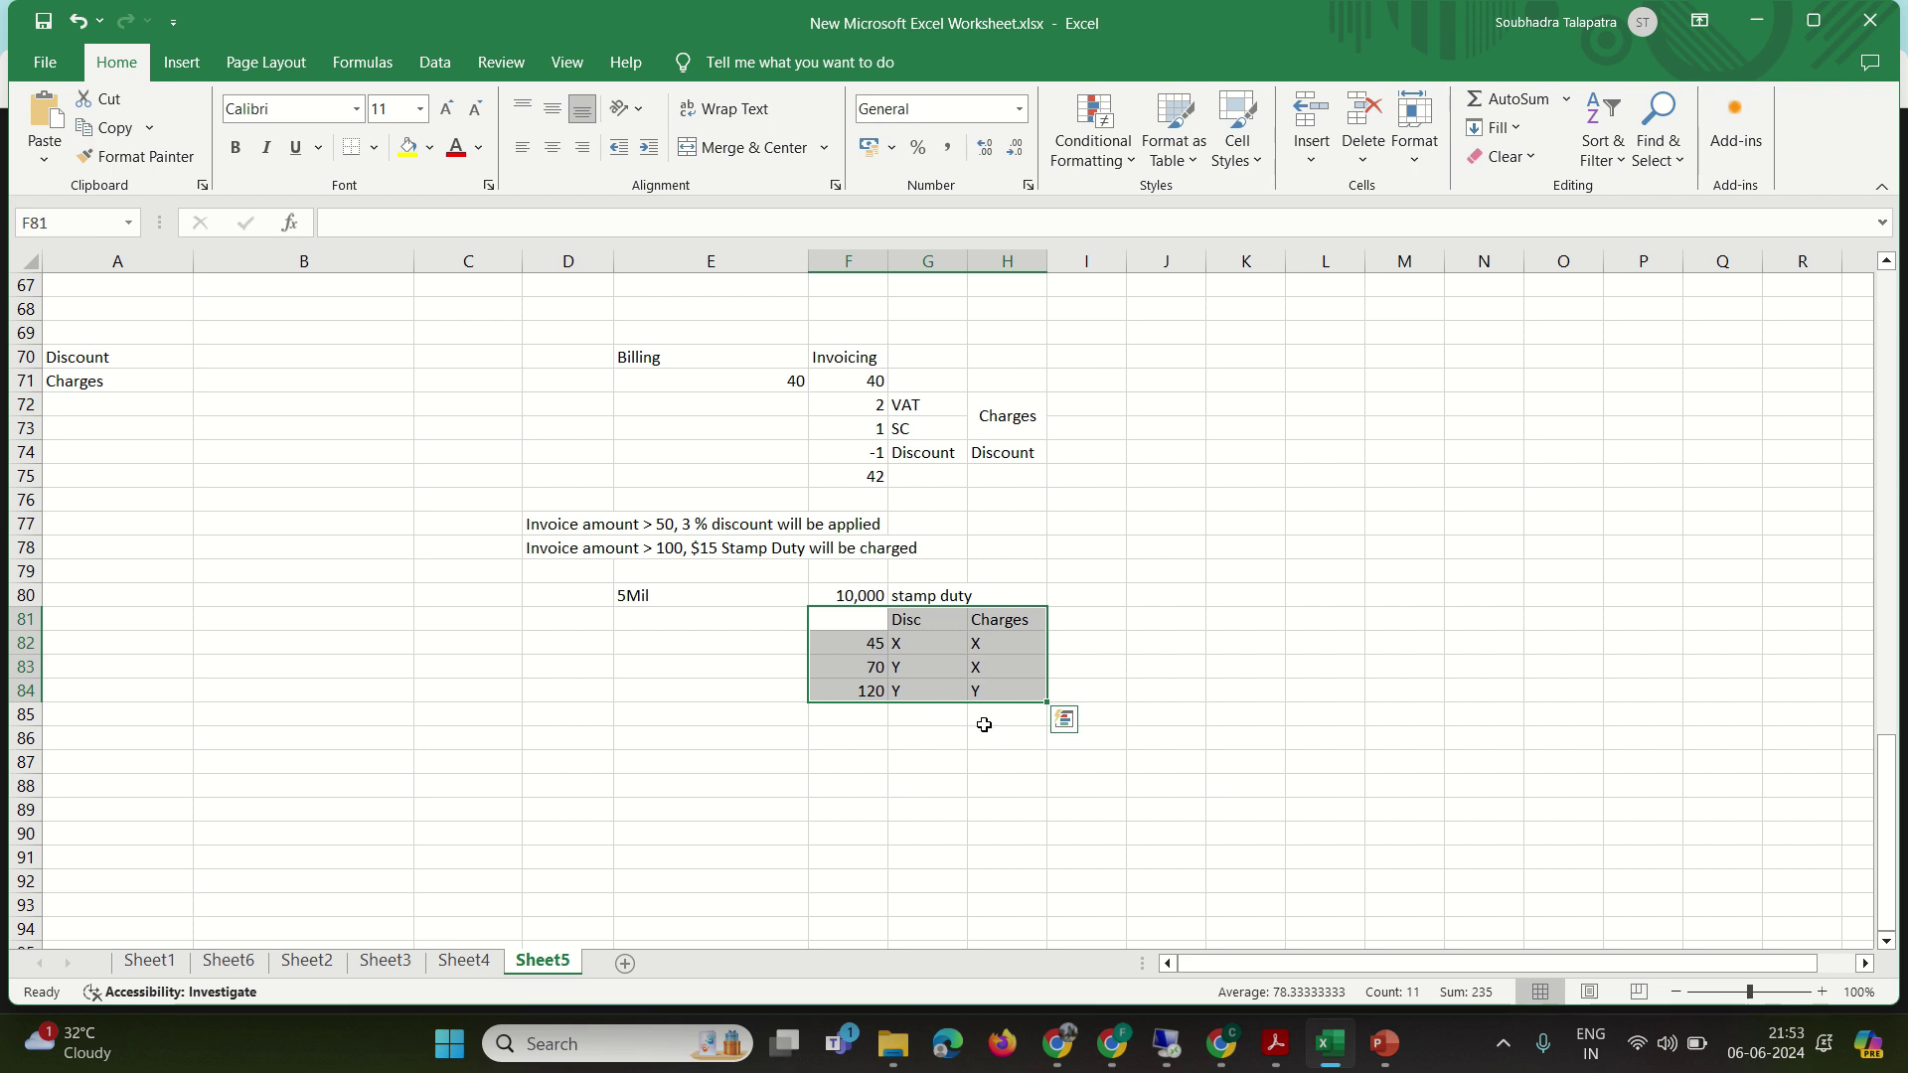
click(1177, 1051)
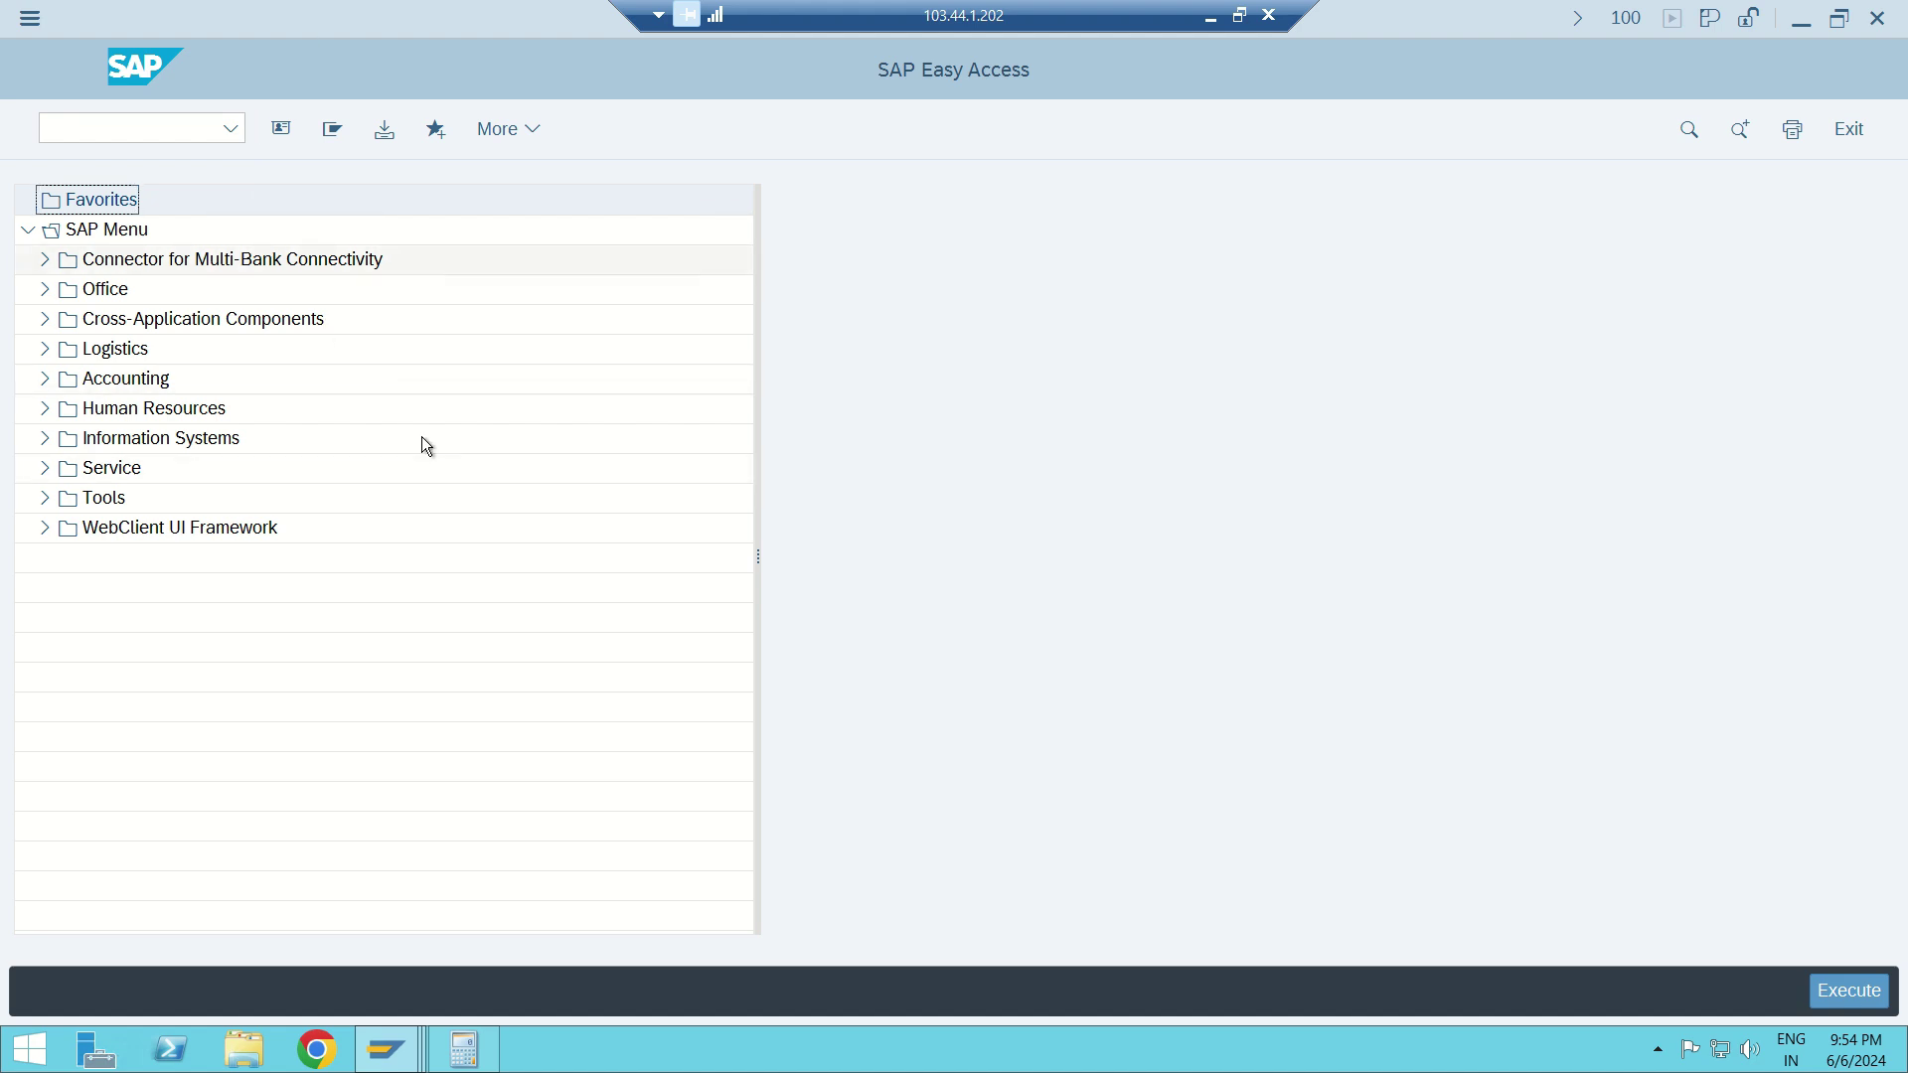
- Execute program RFKKBIXBITSAMPLE from the ABAP Editor via SE38
click(131, 135)
text(se38)
key(Return)
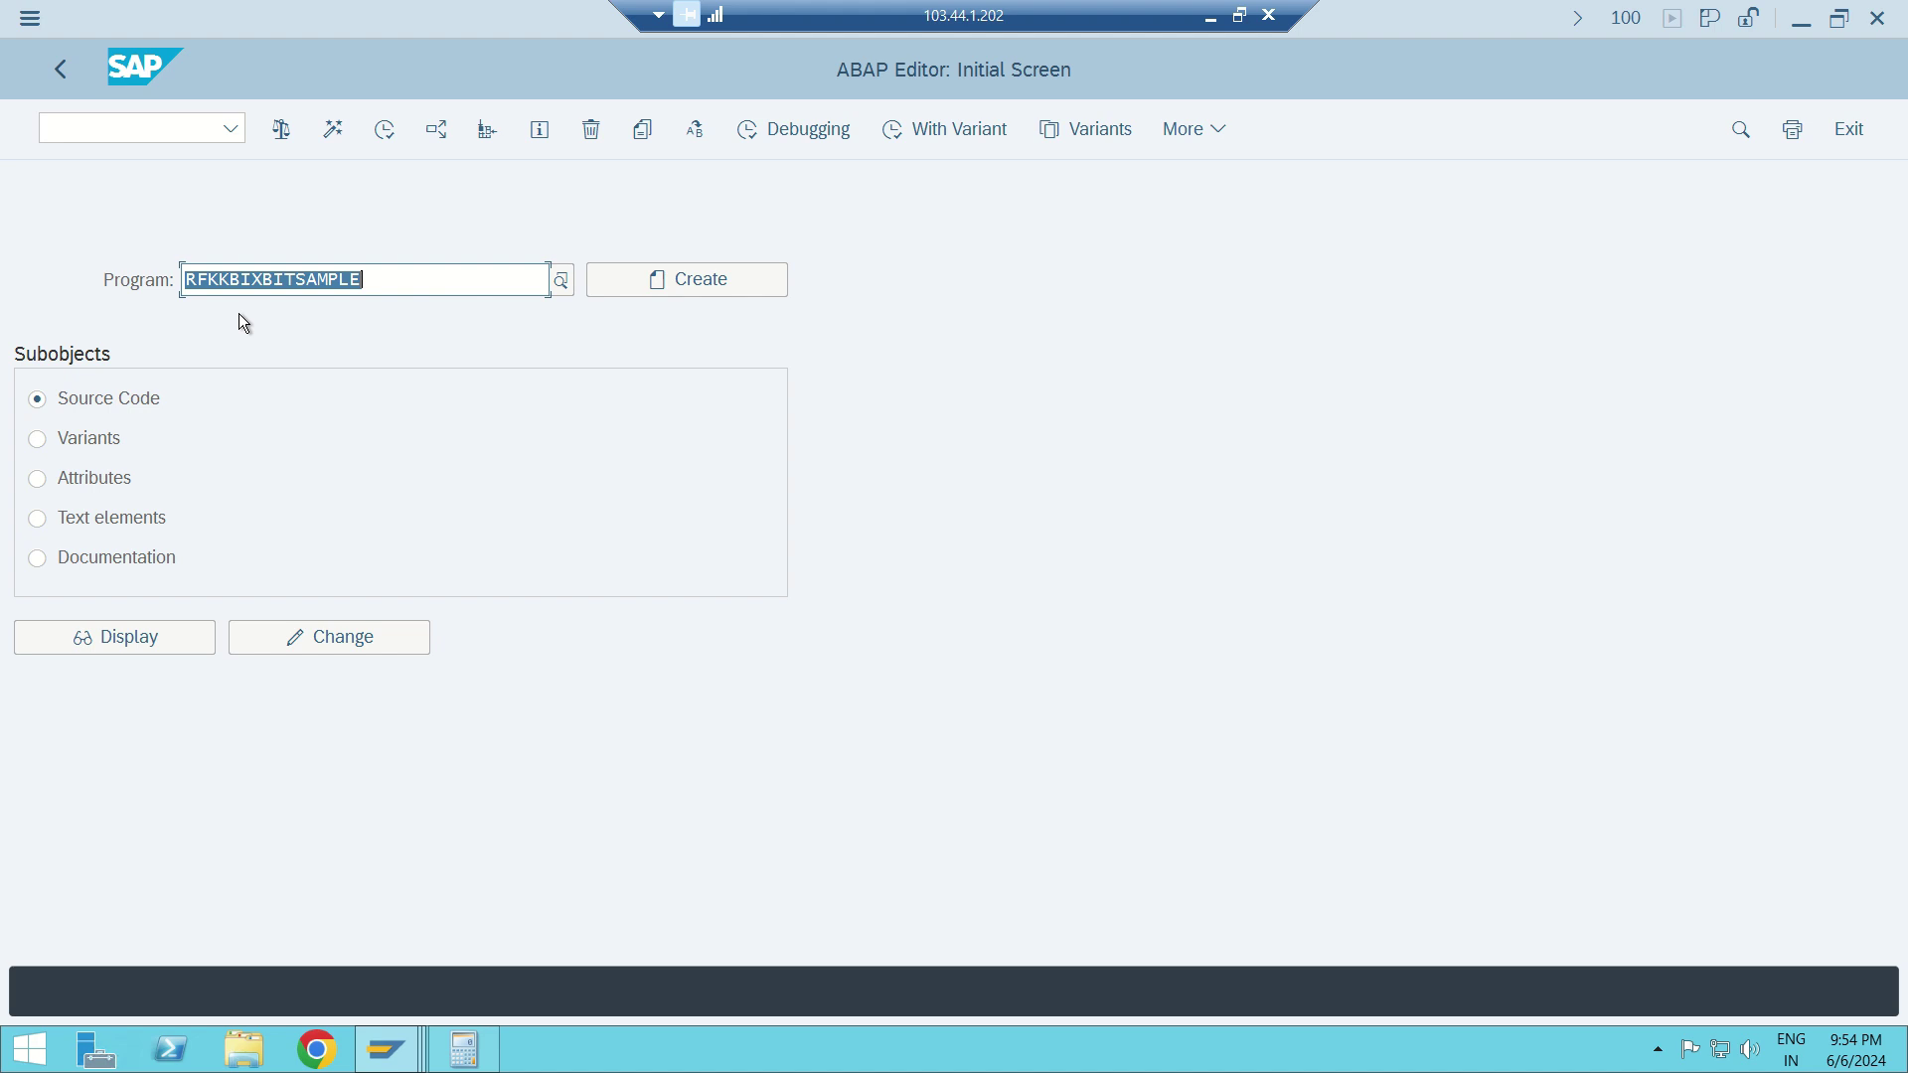
click(385, 130)
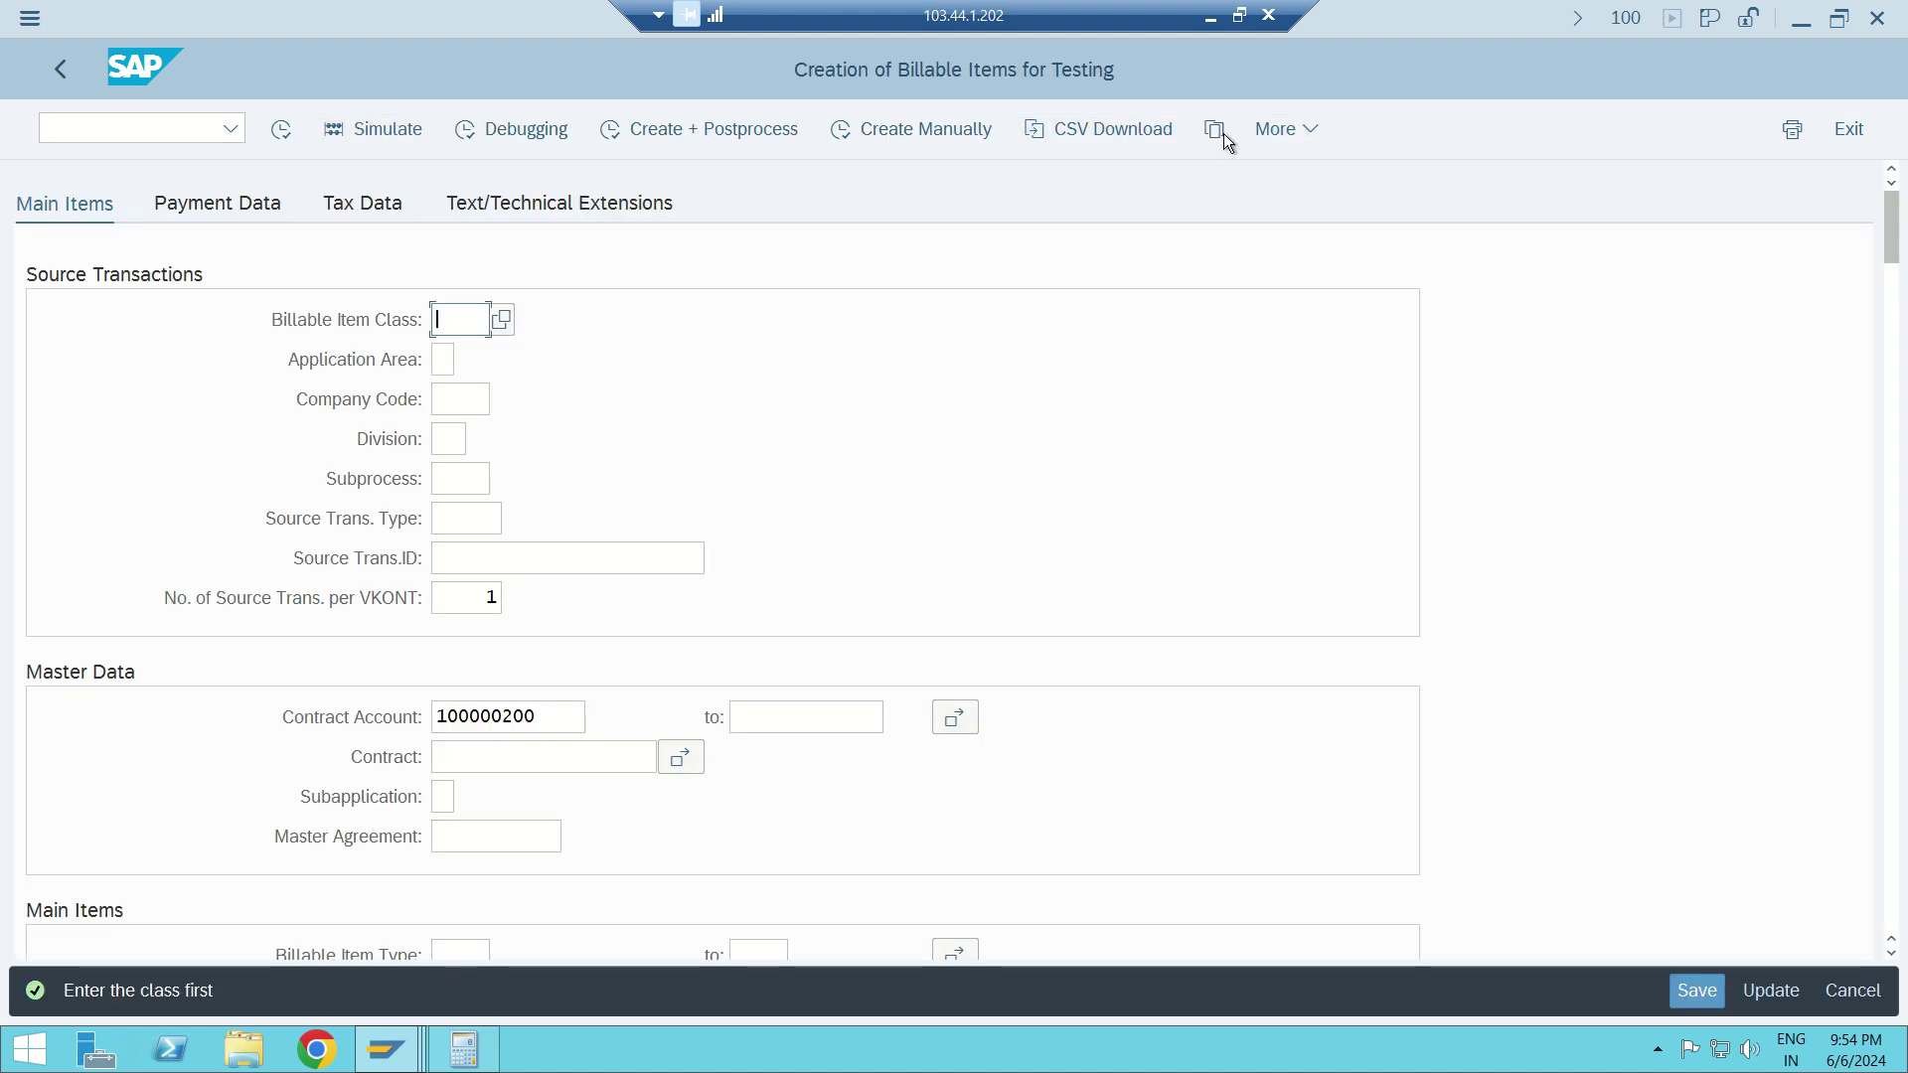
- Load the SO24 BITS variant into the test form
click(1220, 129)
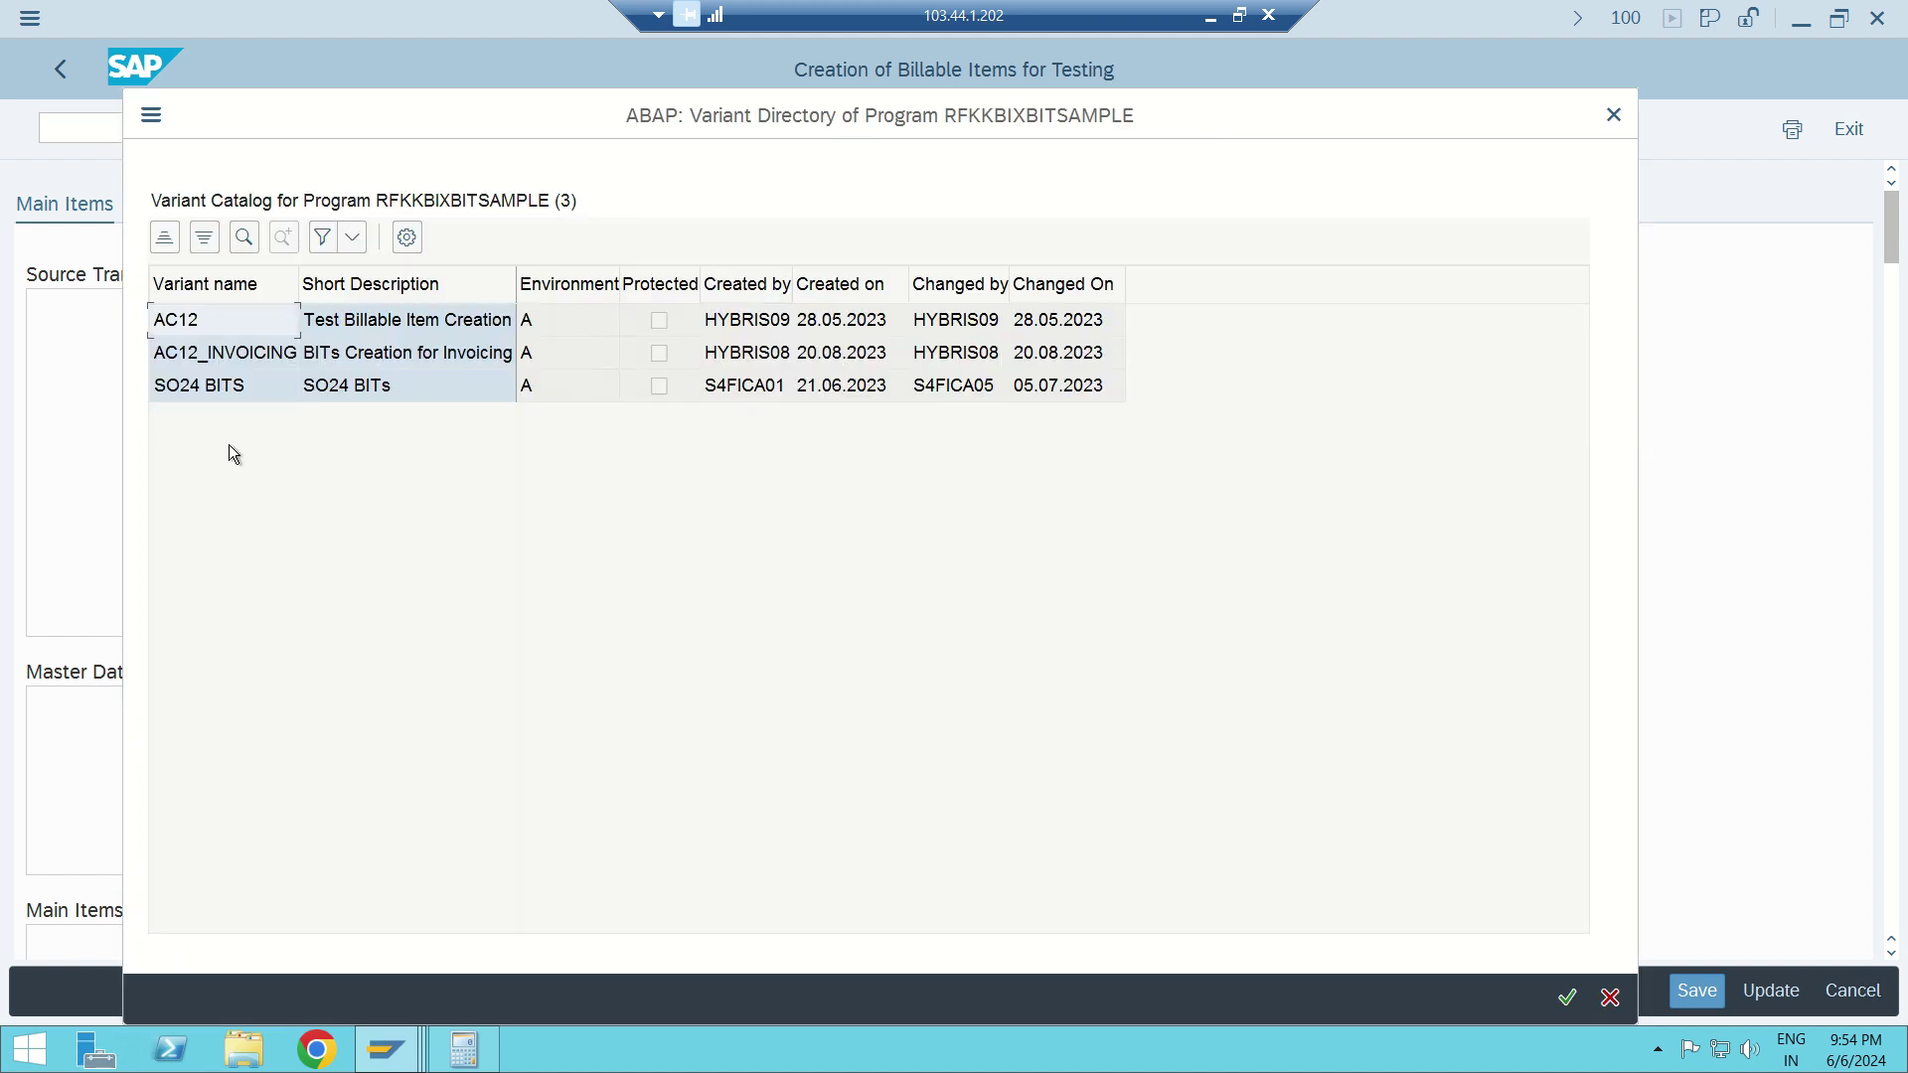
double_click(195, 379)
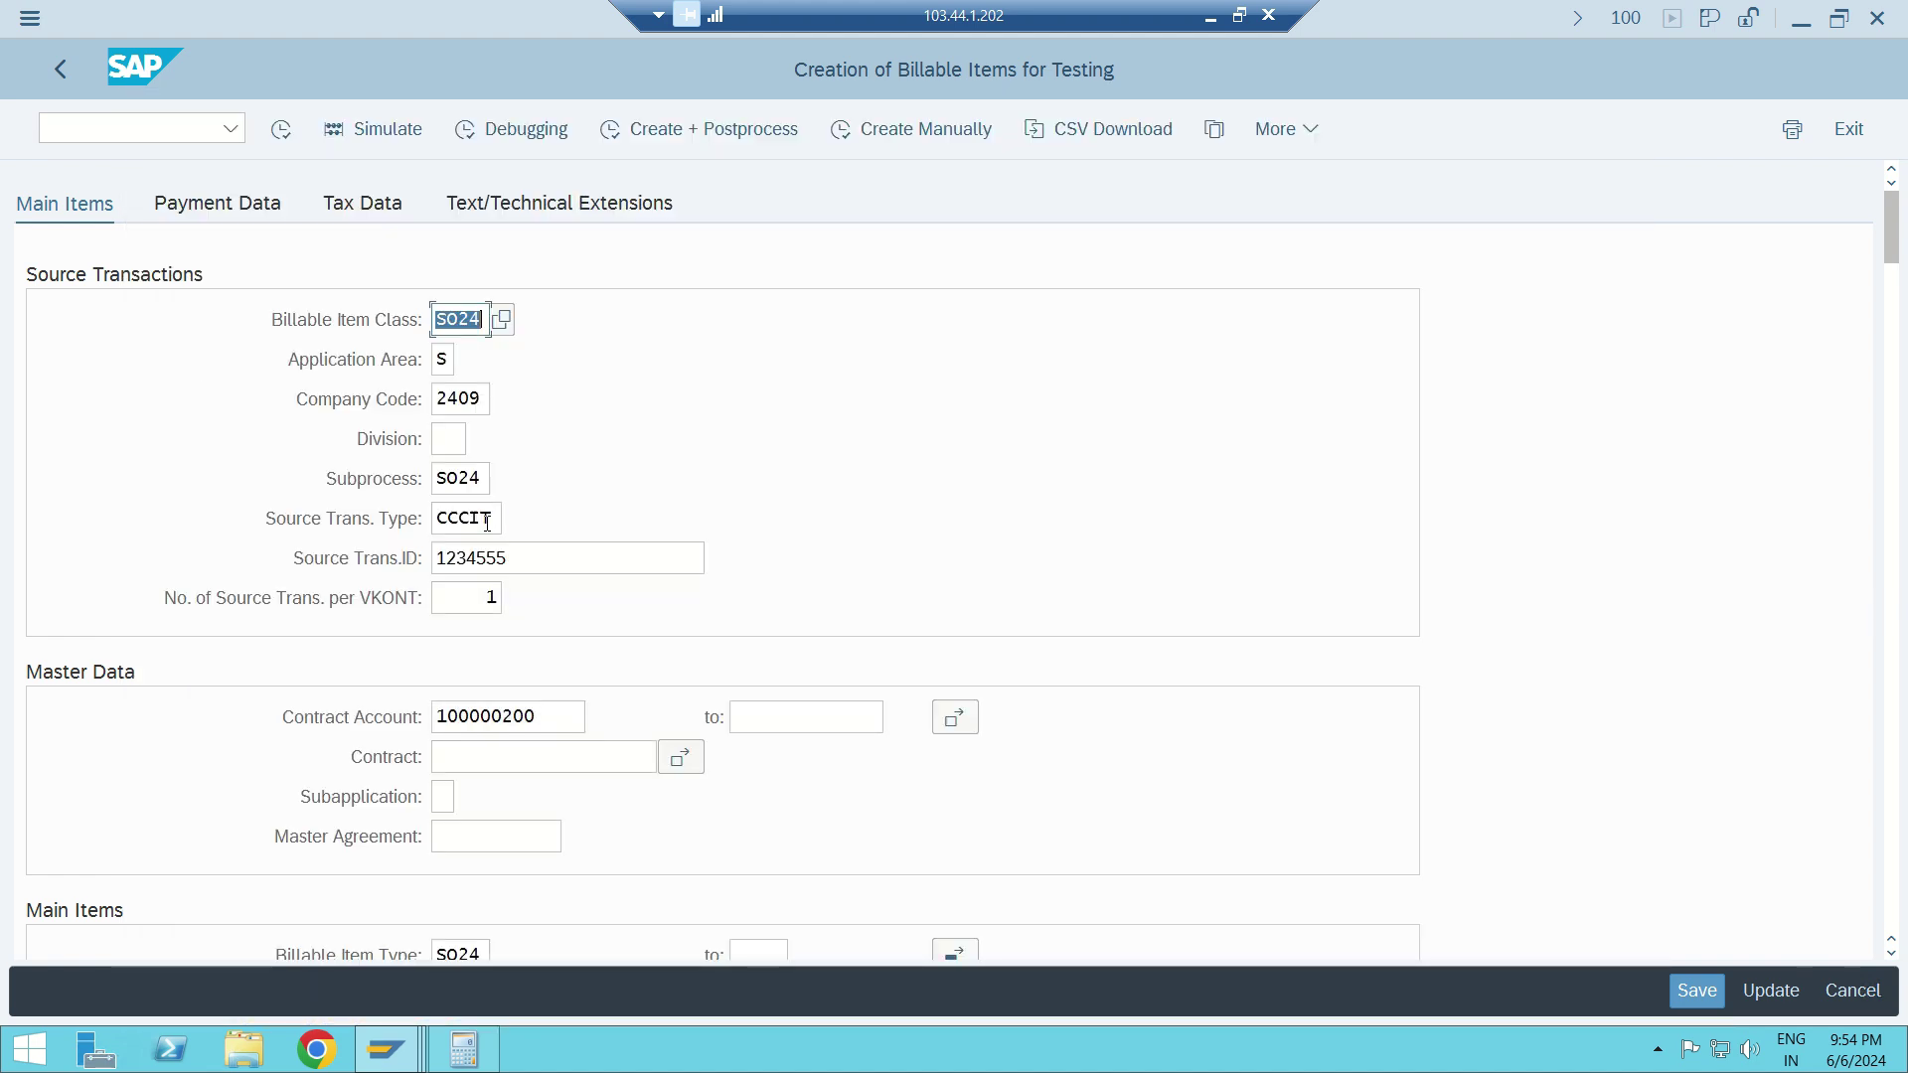
scroll(487, 522, down, 2)
- Remove SO25 and SO26 from Billable Item Type, keeping only SO24
click(959, 822)
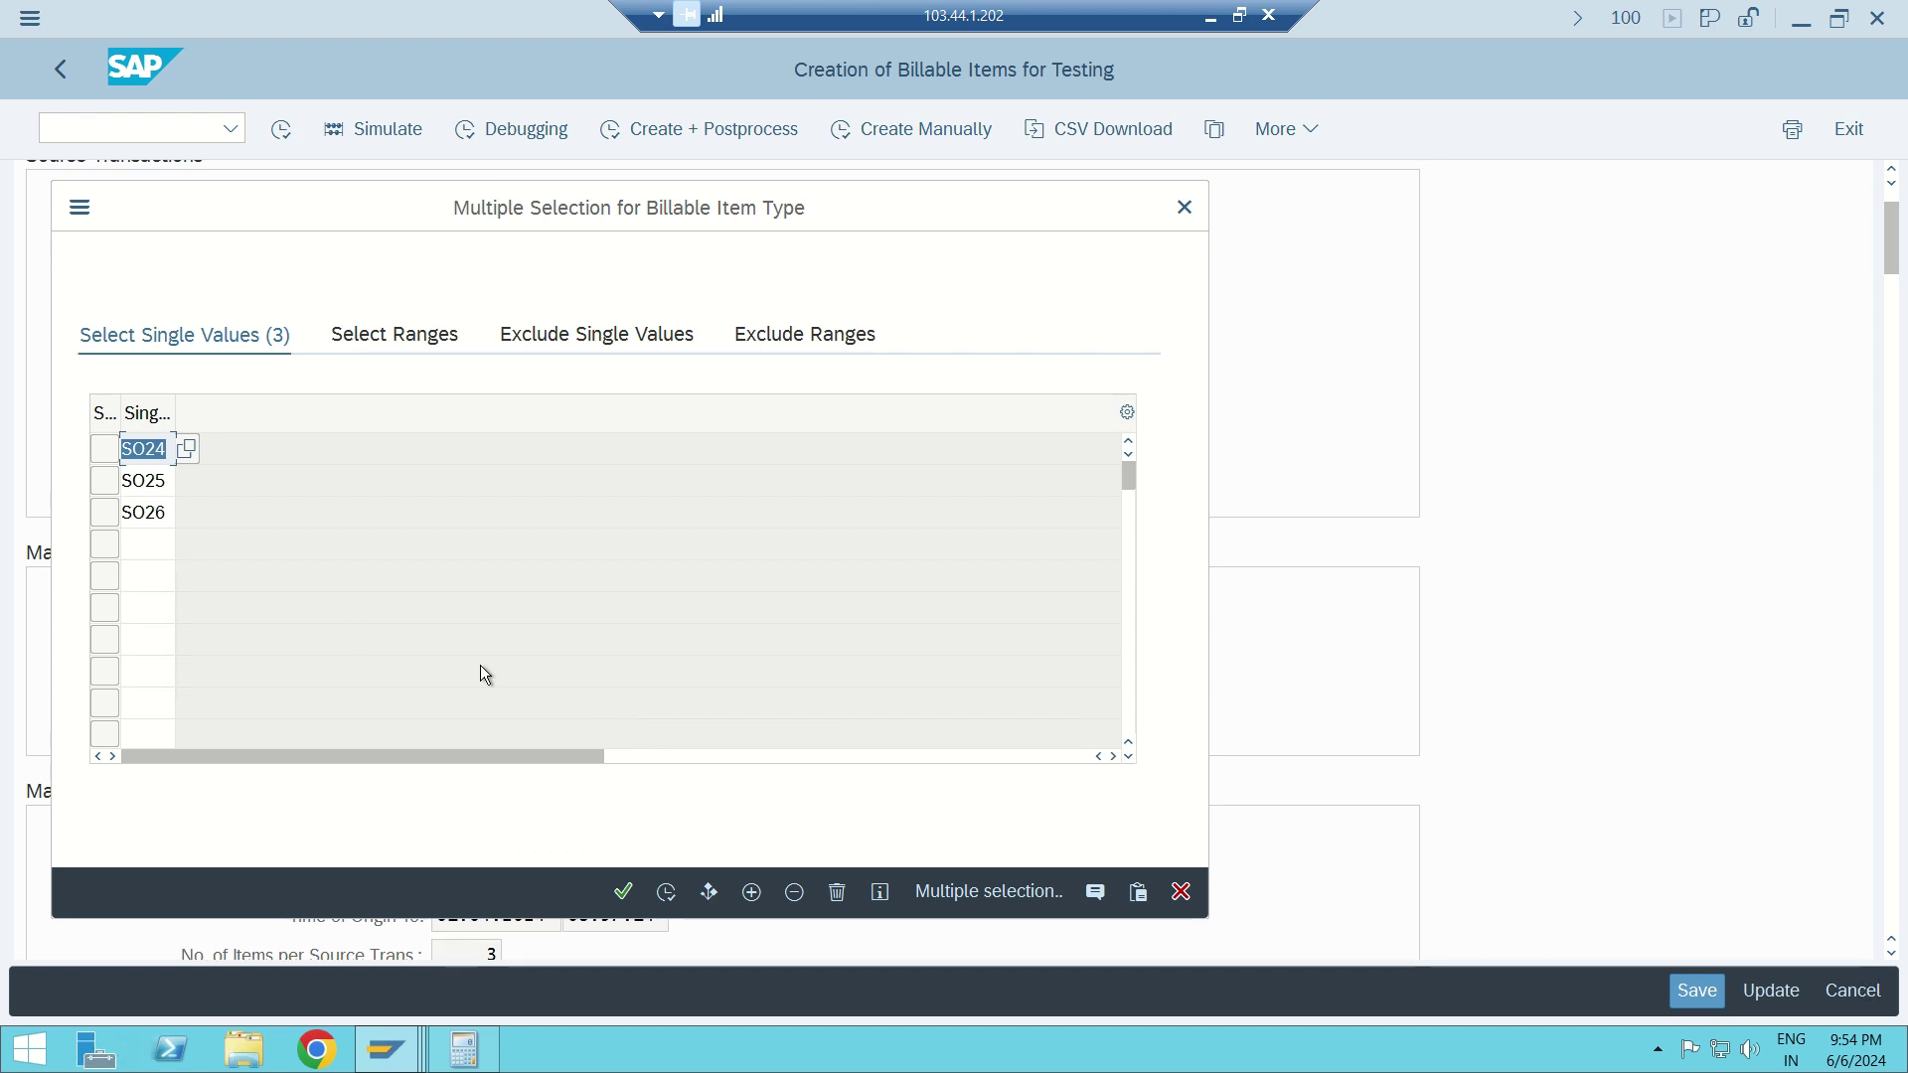
click(156, 480)
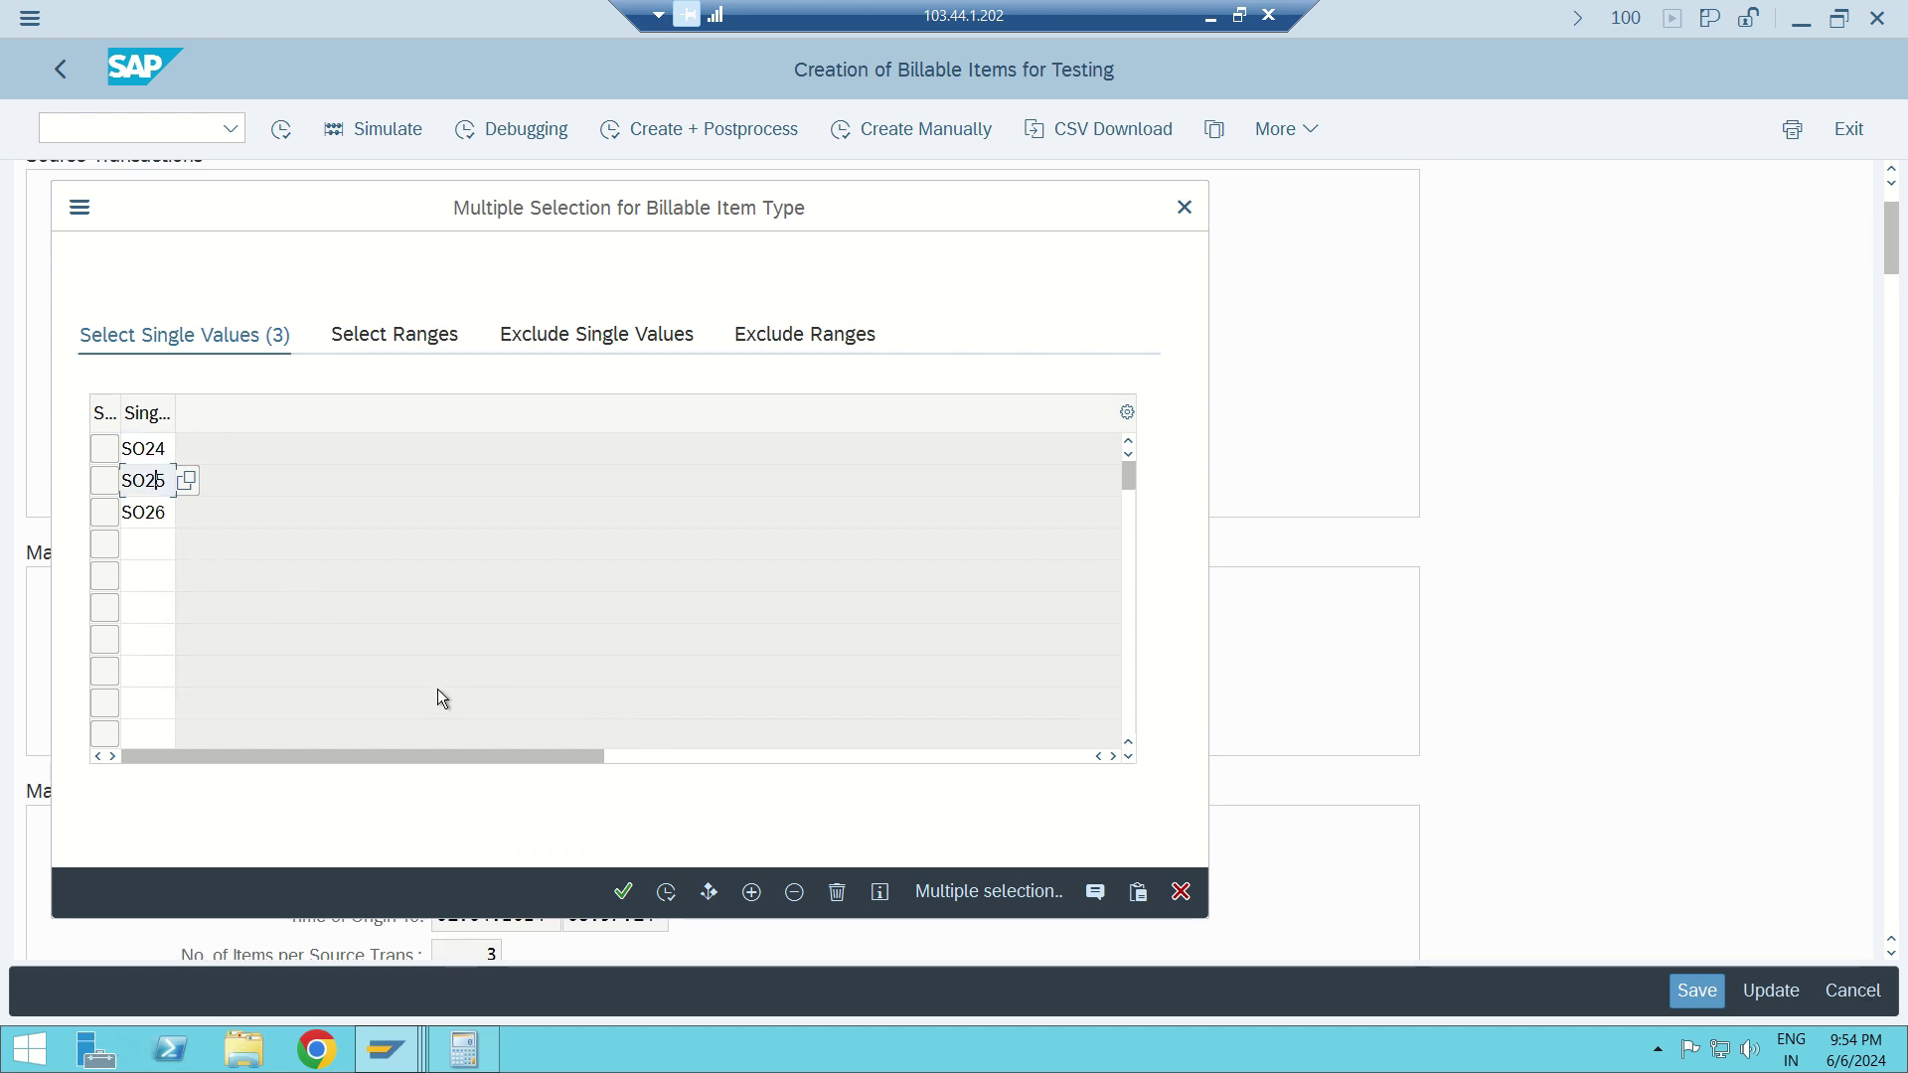
click(791, 902)
click(795, 897)
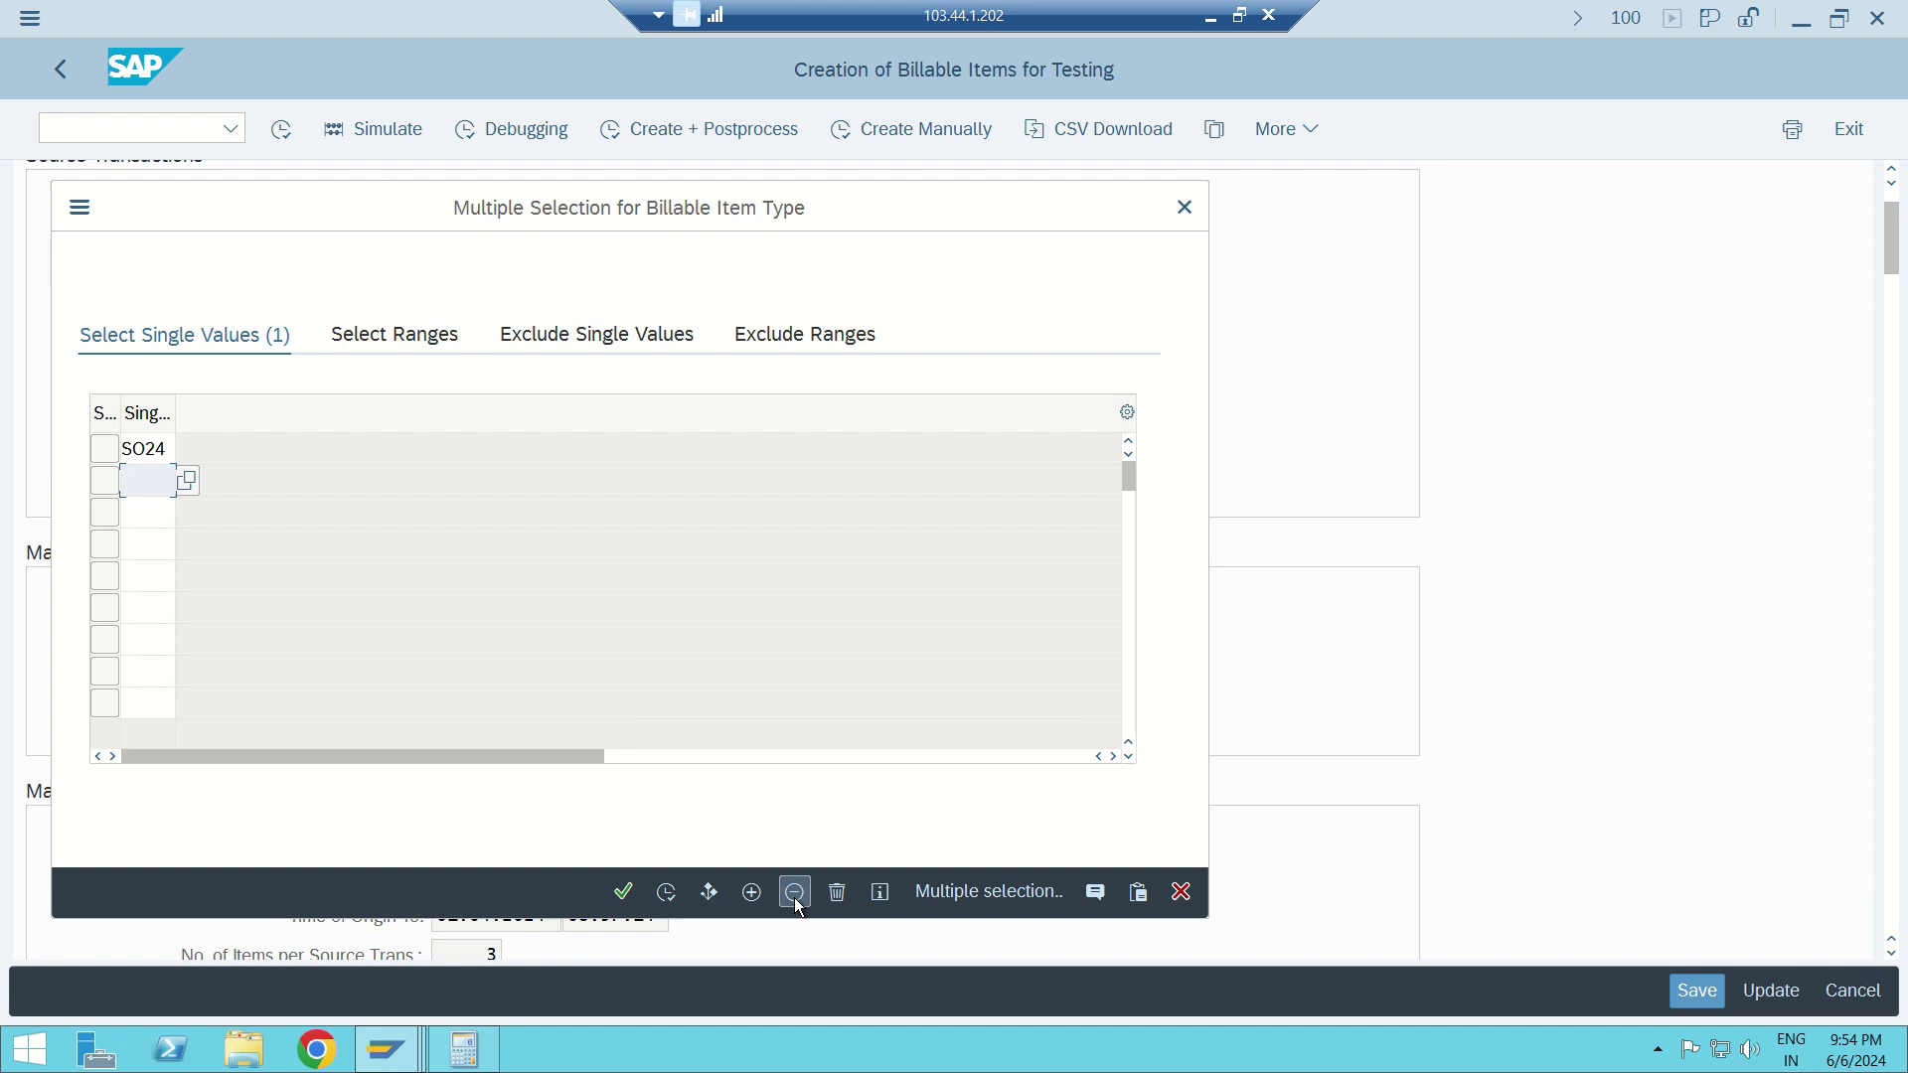
click(121, 453)
click(189, 445)
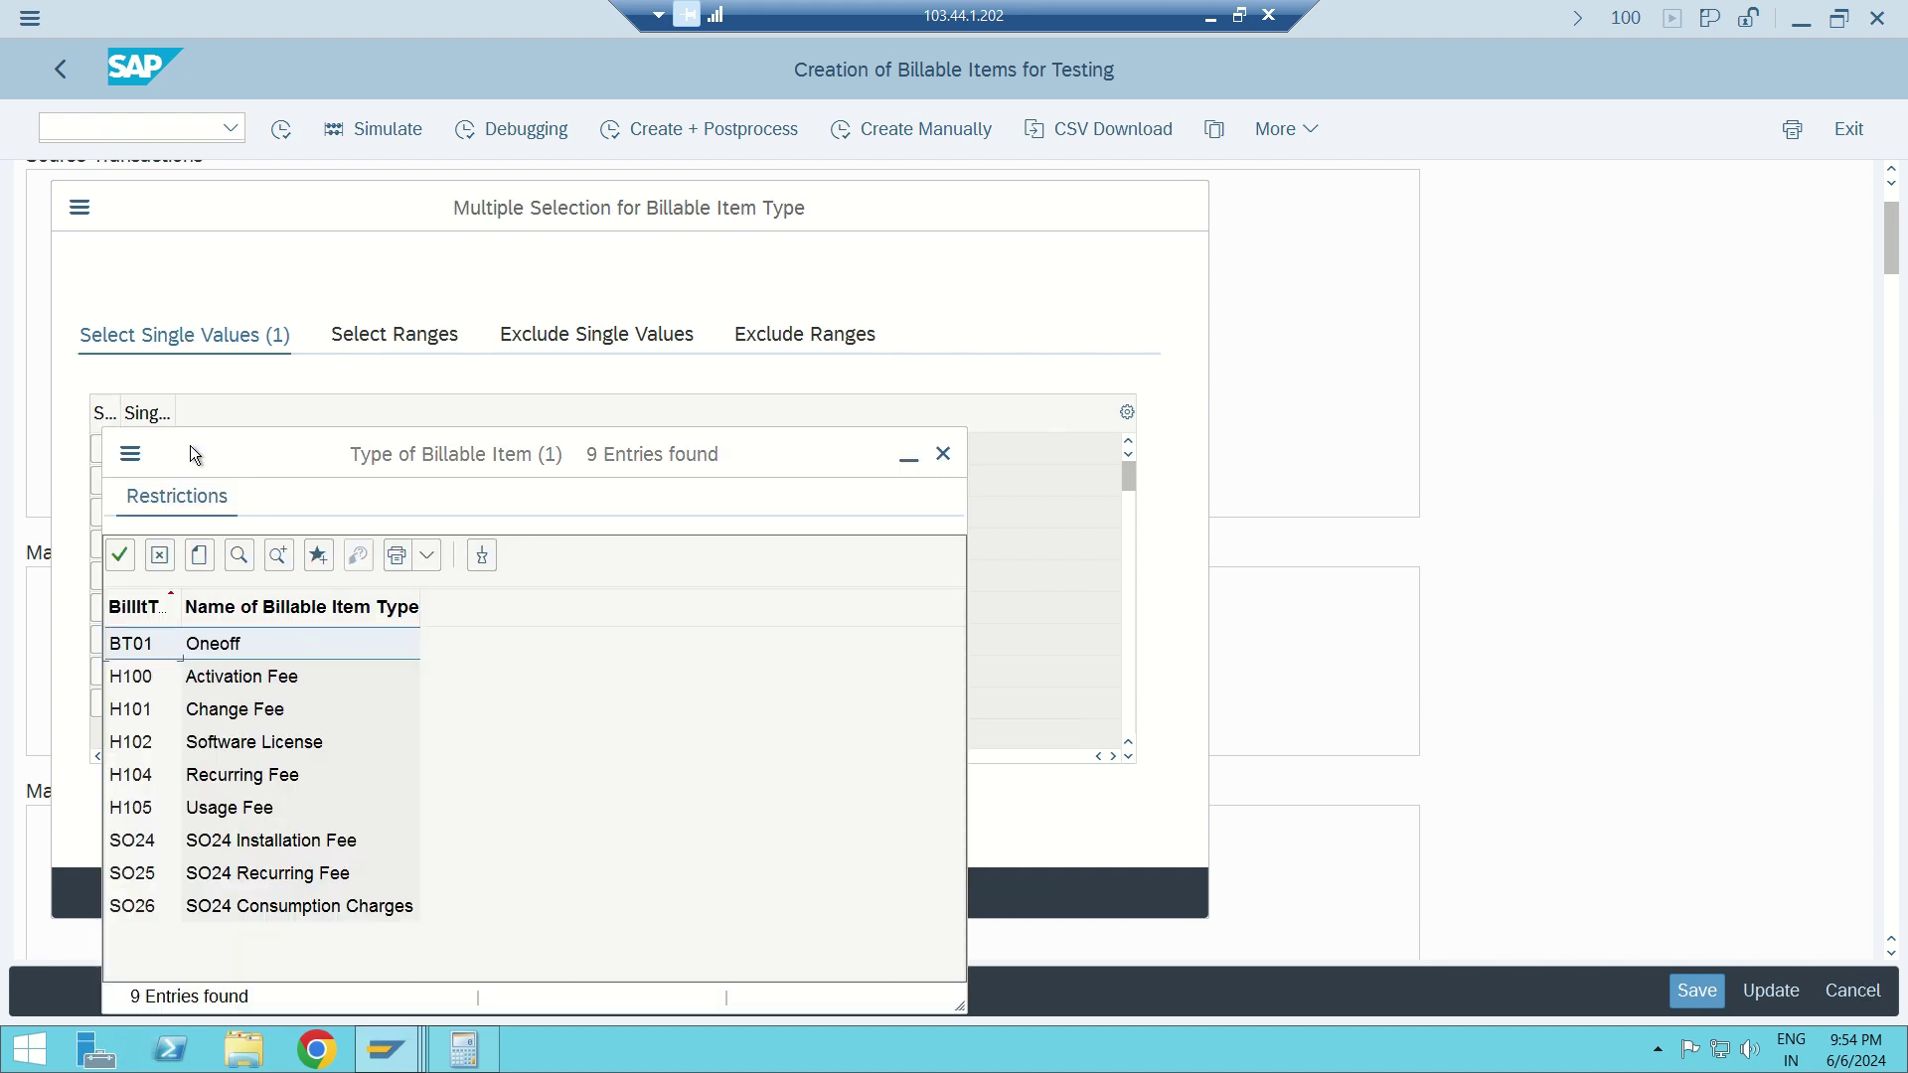
click(223, 844)
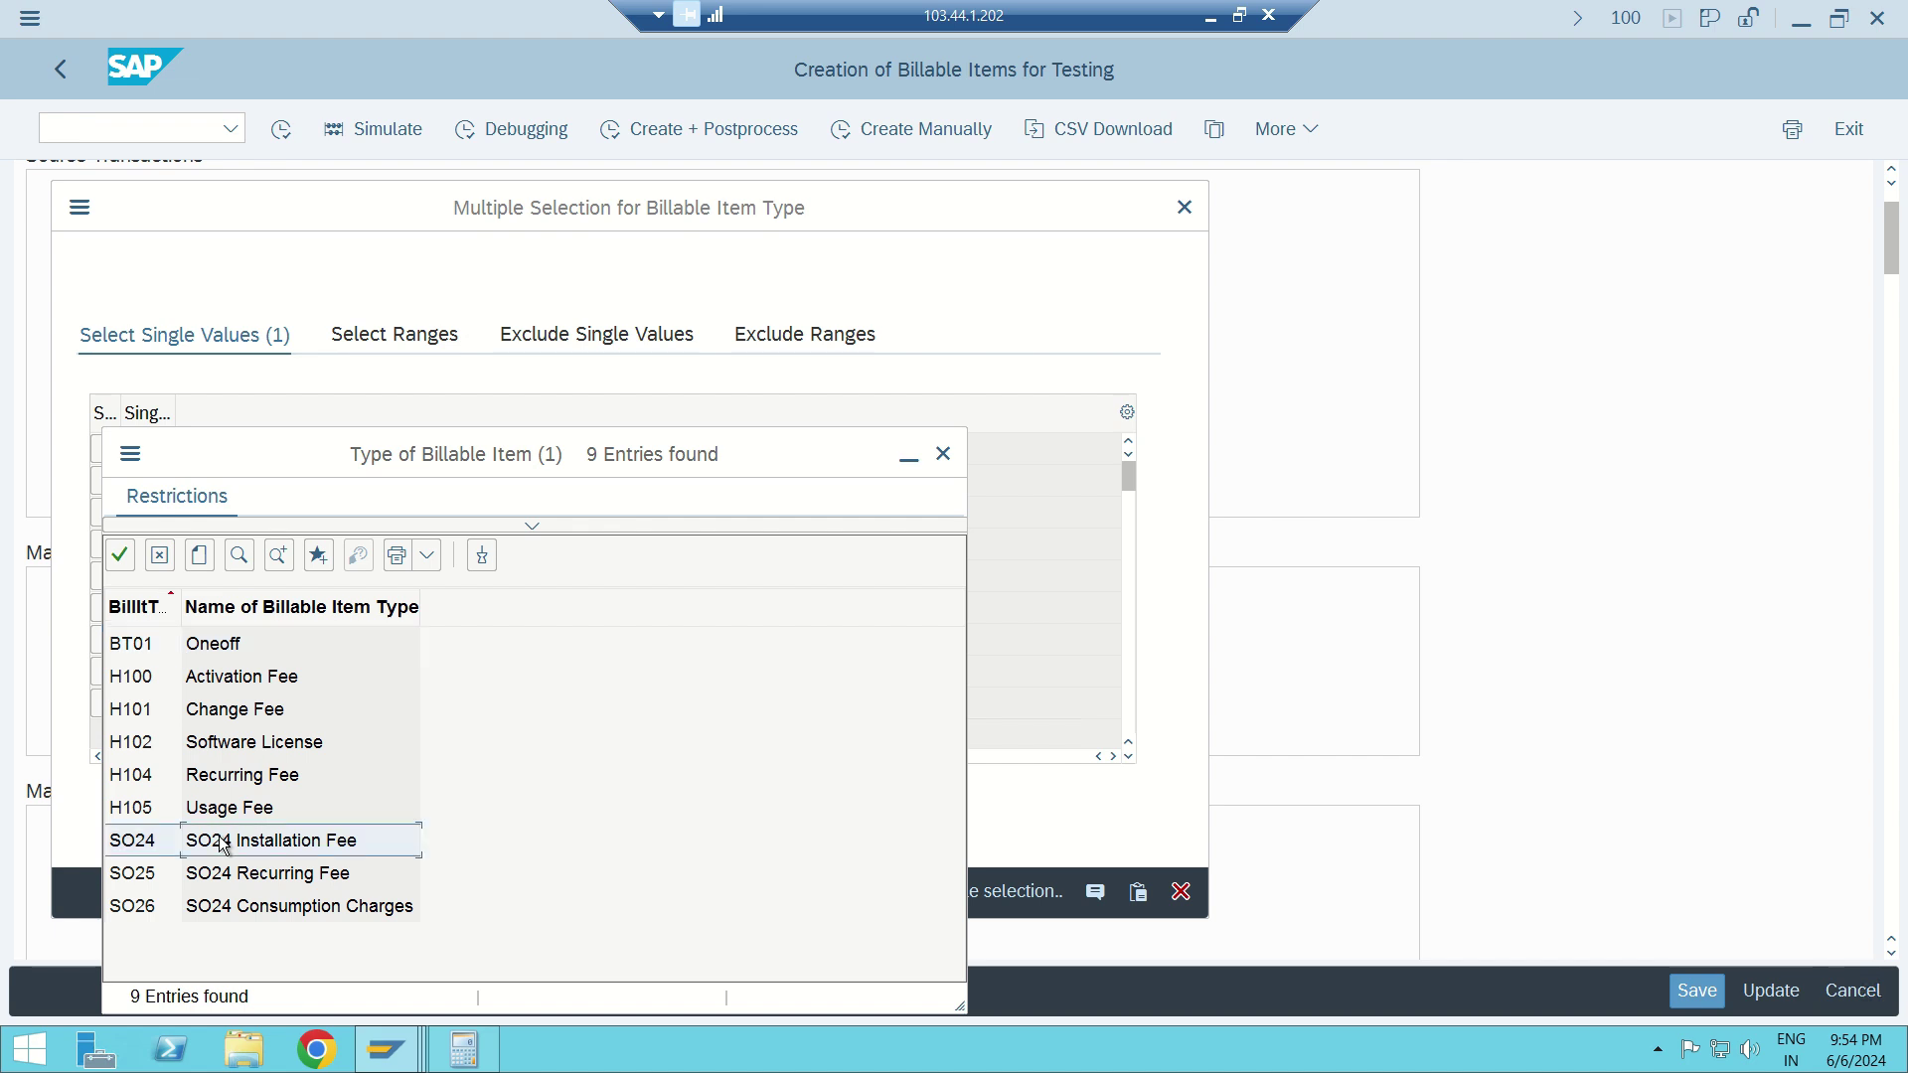
click(161, 565)
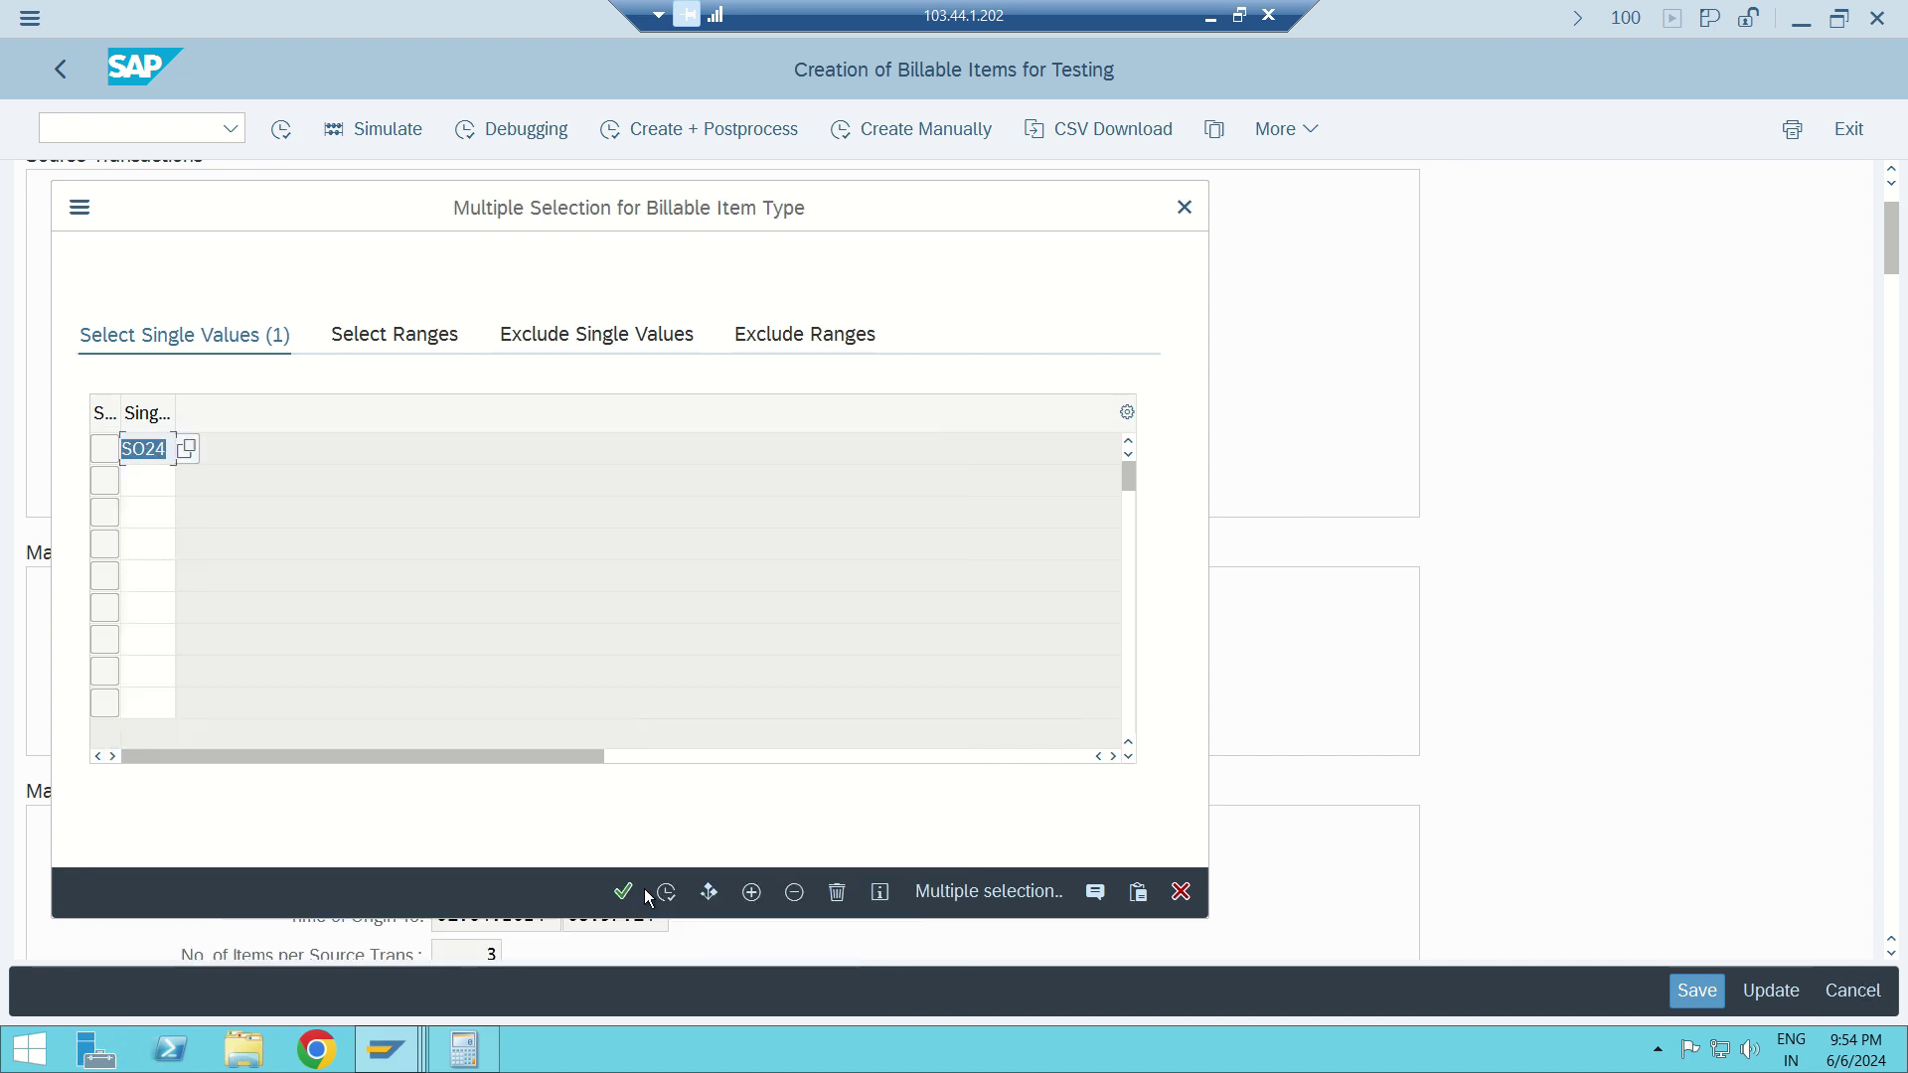
click(644, 888)
scroll(618, 777, down, 1)
scroll(618, 779, down, 3)
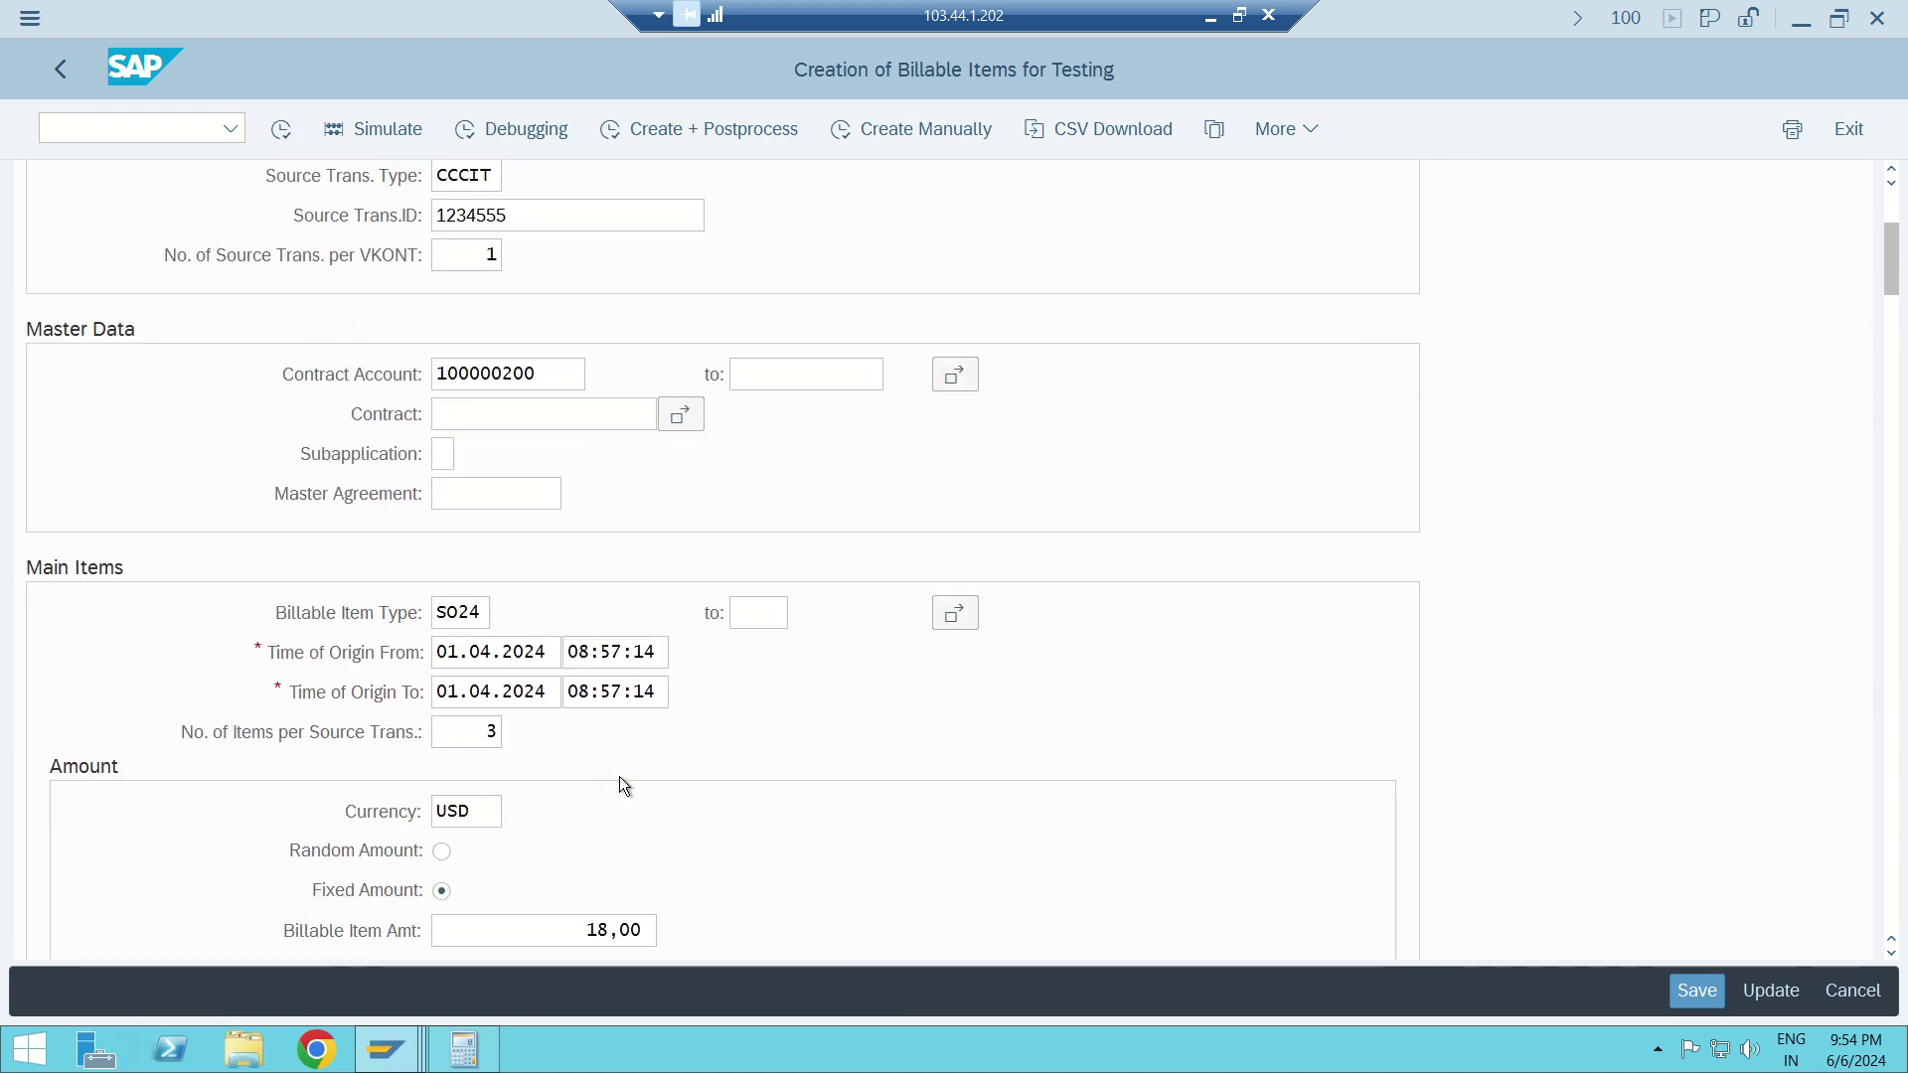
- Generate one 40,00 USD sample billable item with 1 item per source transaction
drag(584, 856, 612, 860)
text(40)
scroll(837, 843, down, 1)
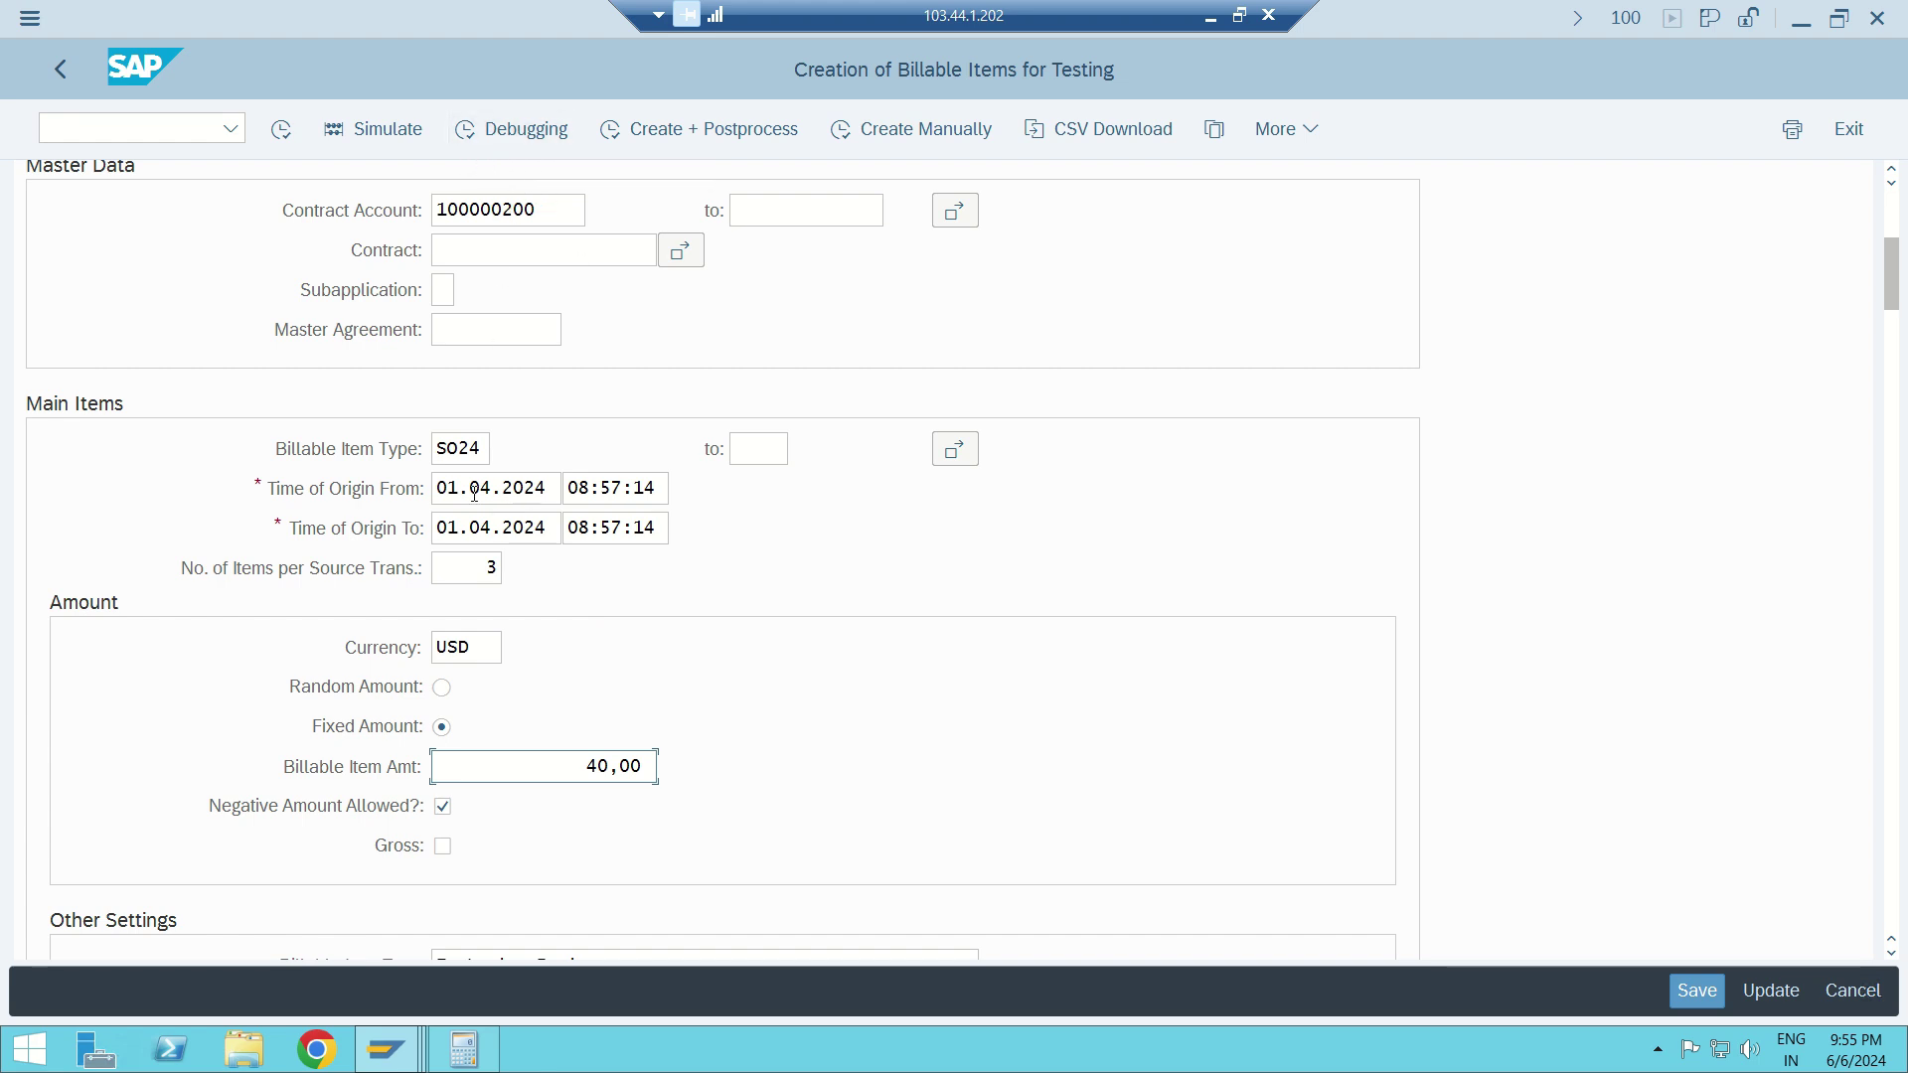
drag(480, 577, 522, 580)
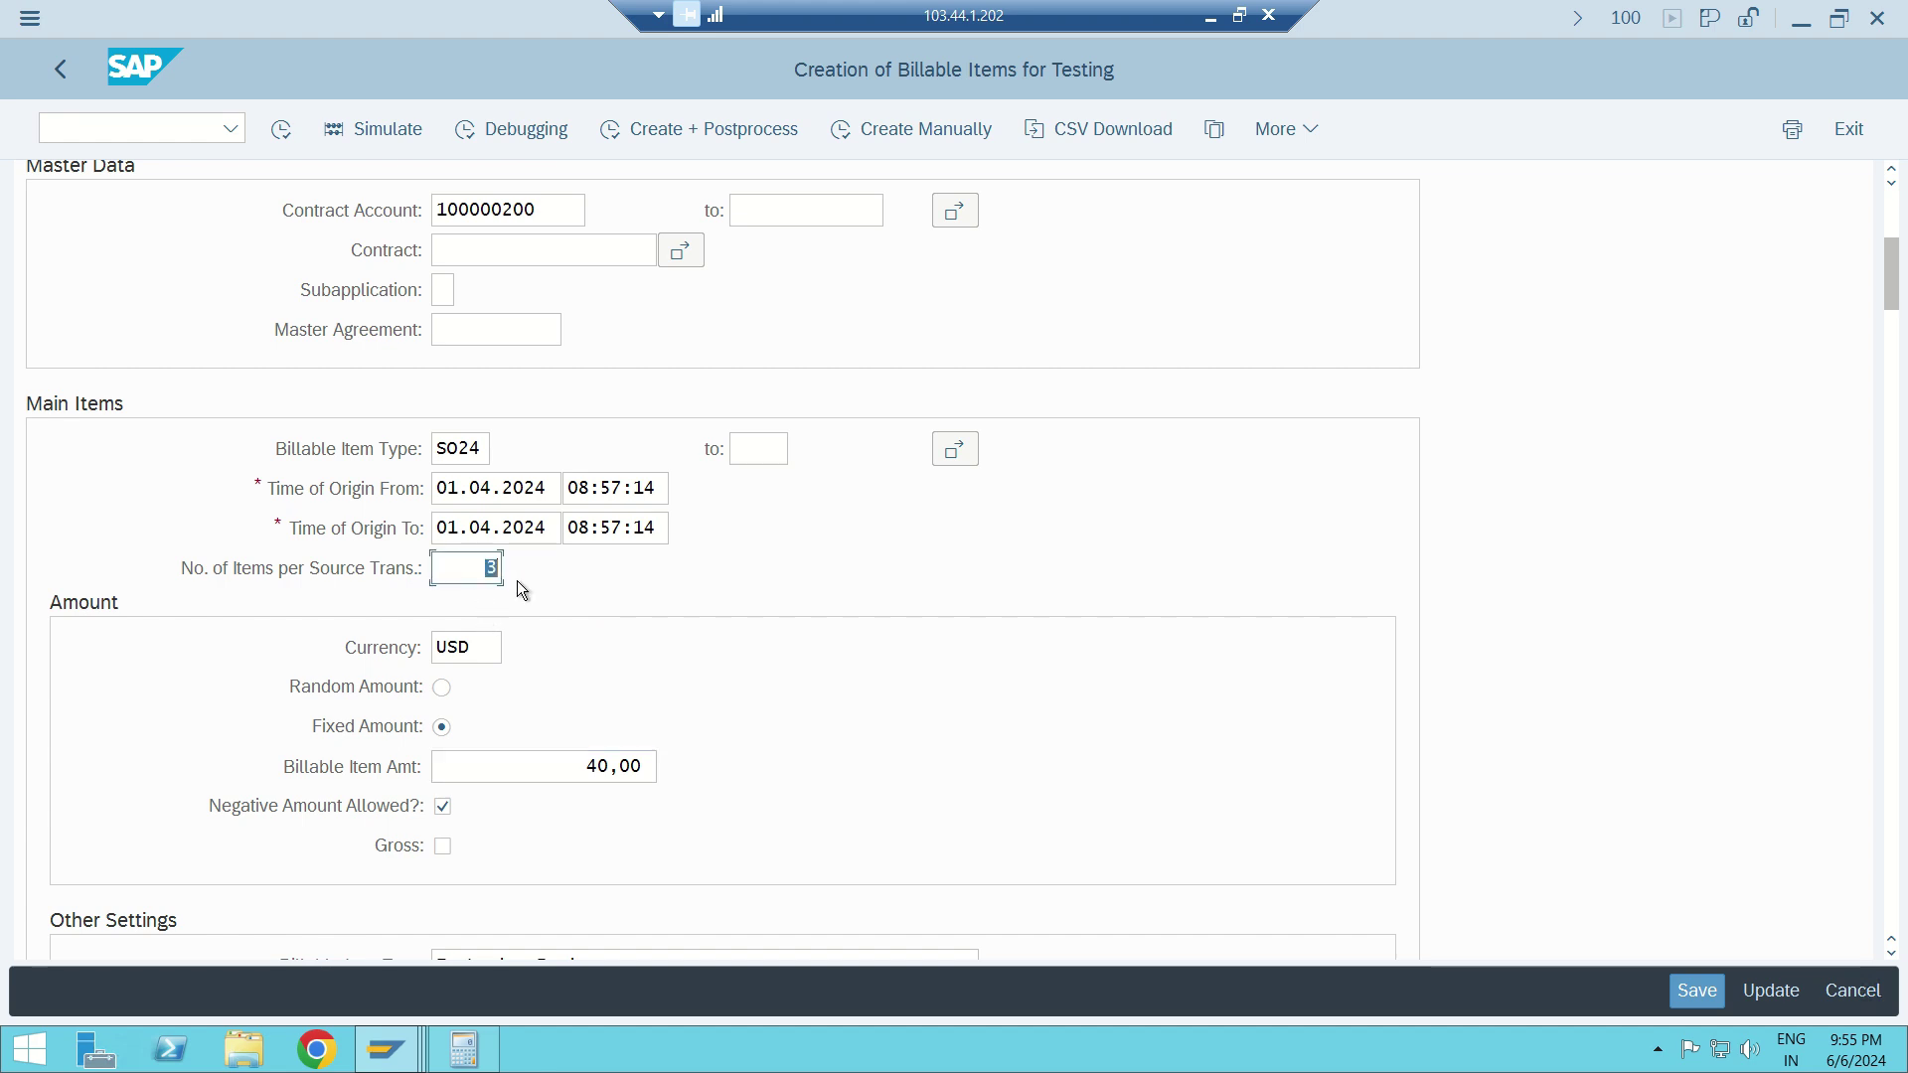
click(705, 544)
click(281, 134)
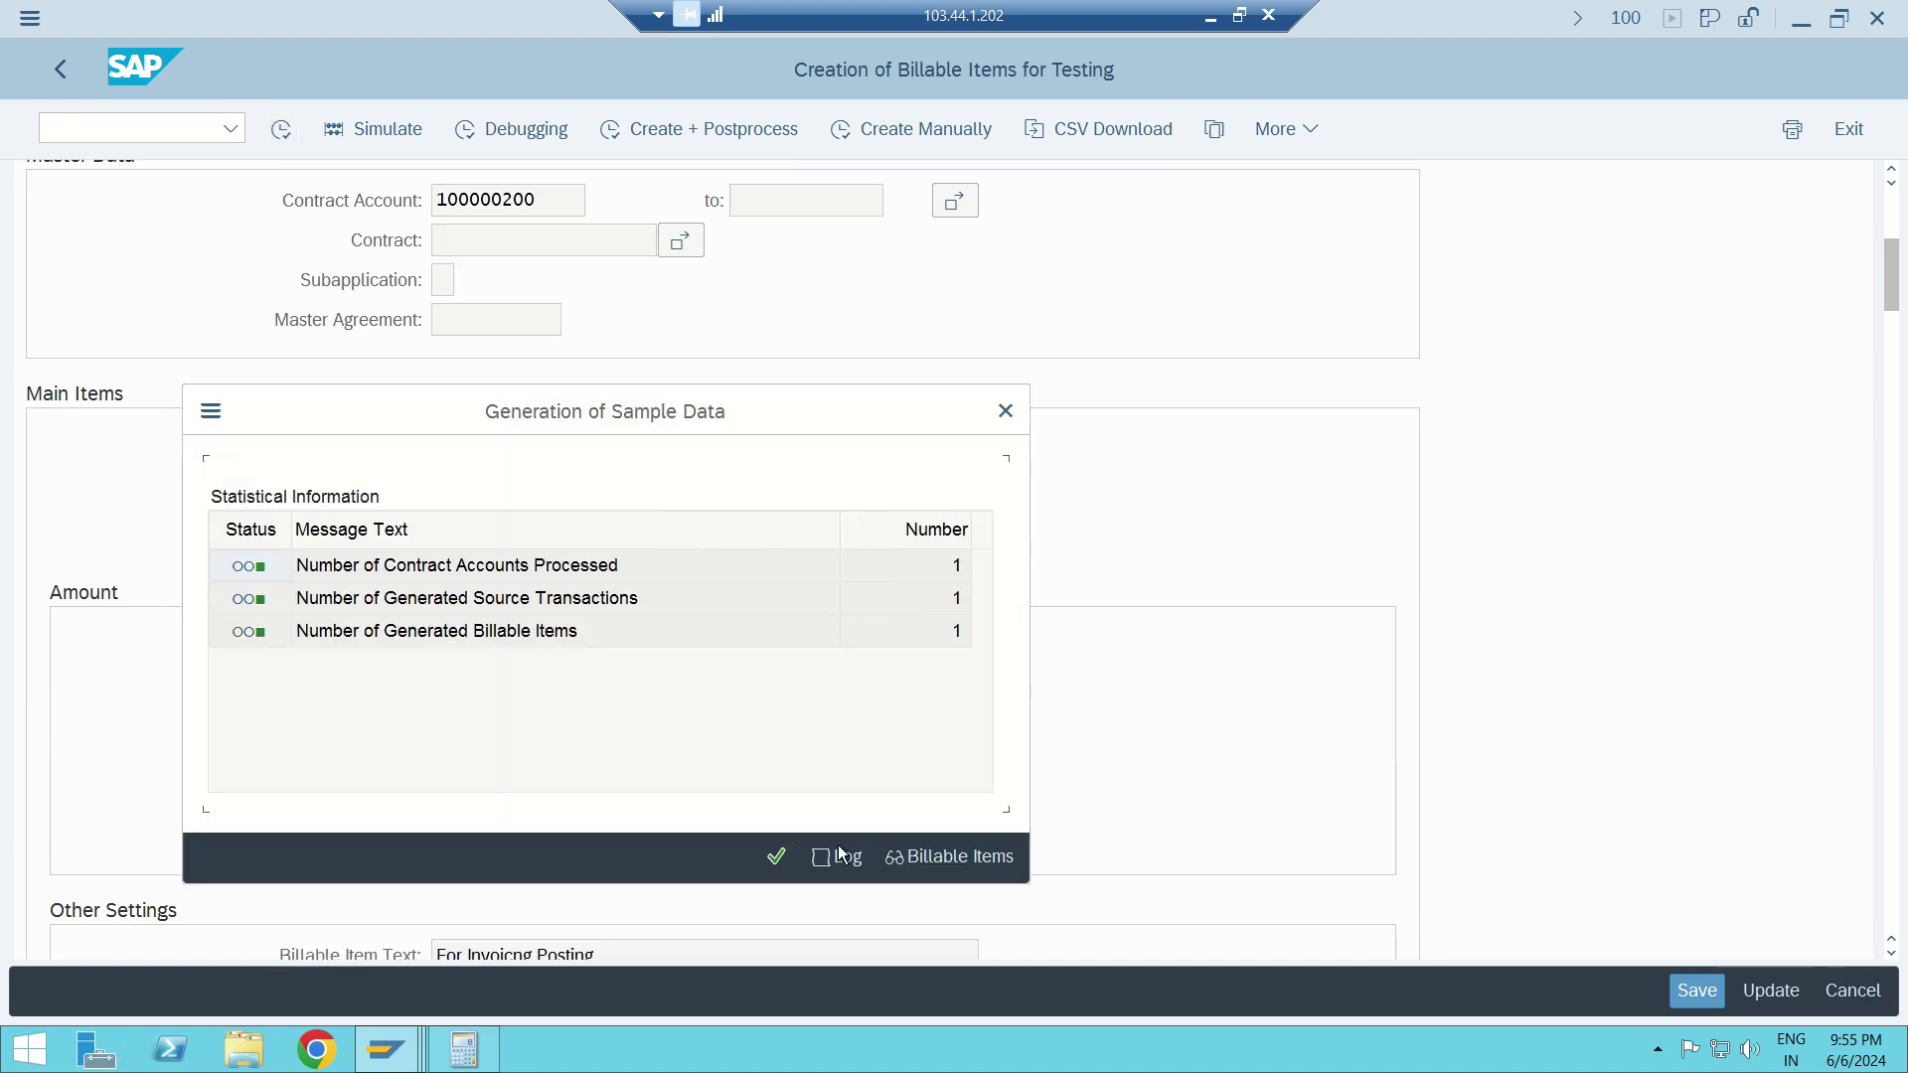
- List the generated billable items and open the contract account display of the 40,00 USD item
click(967, 857)
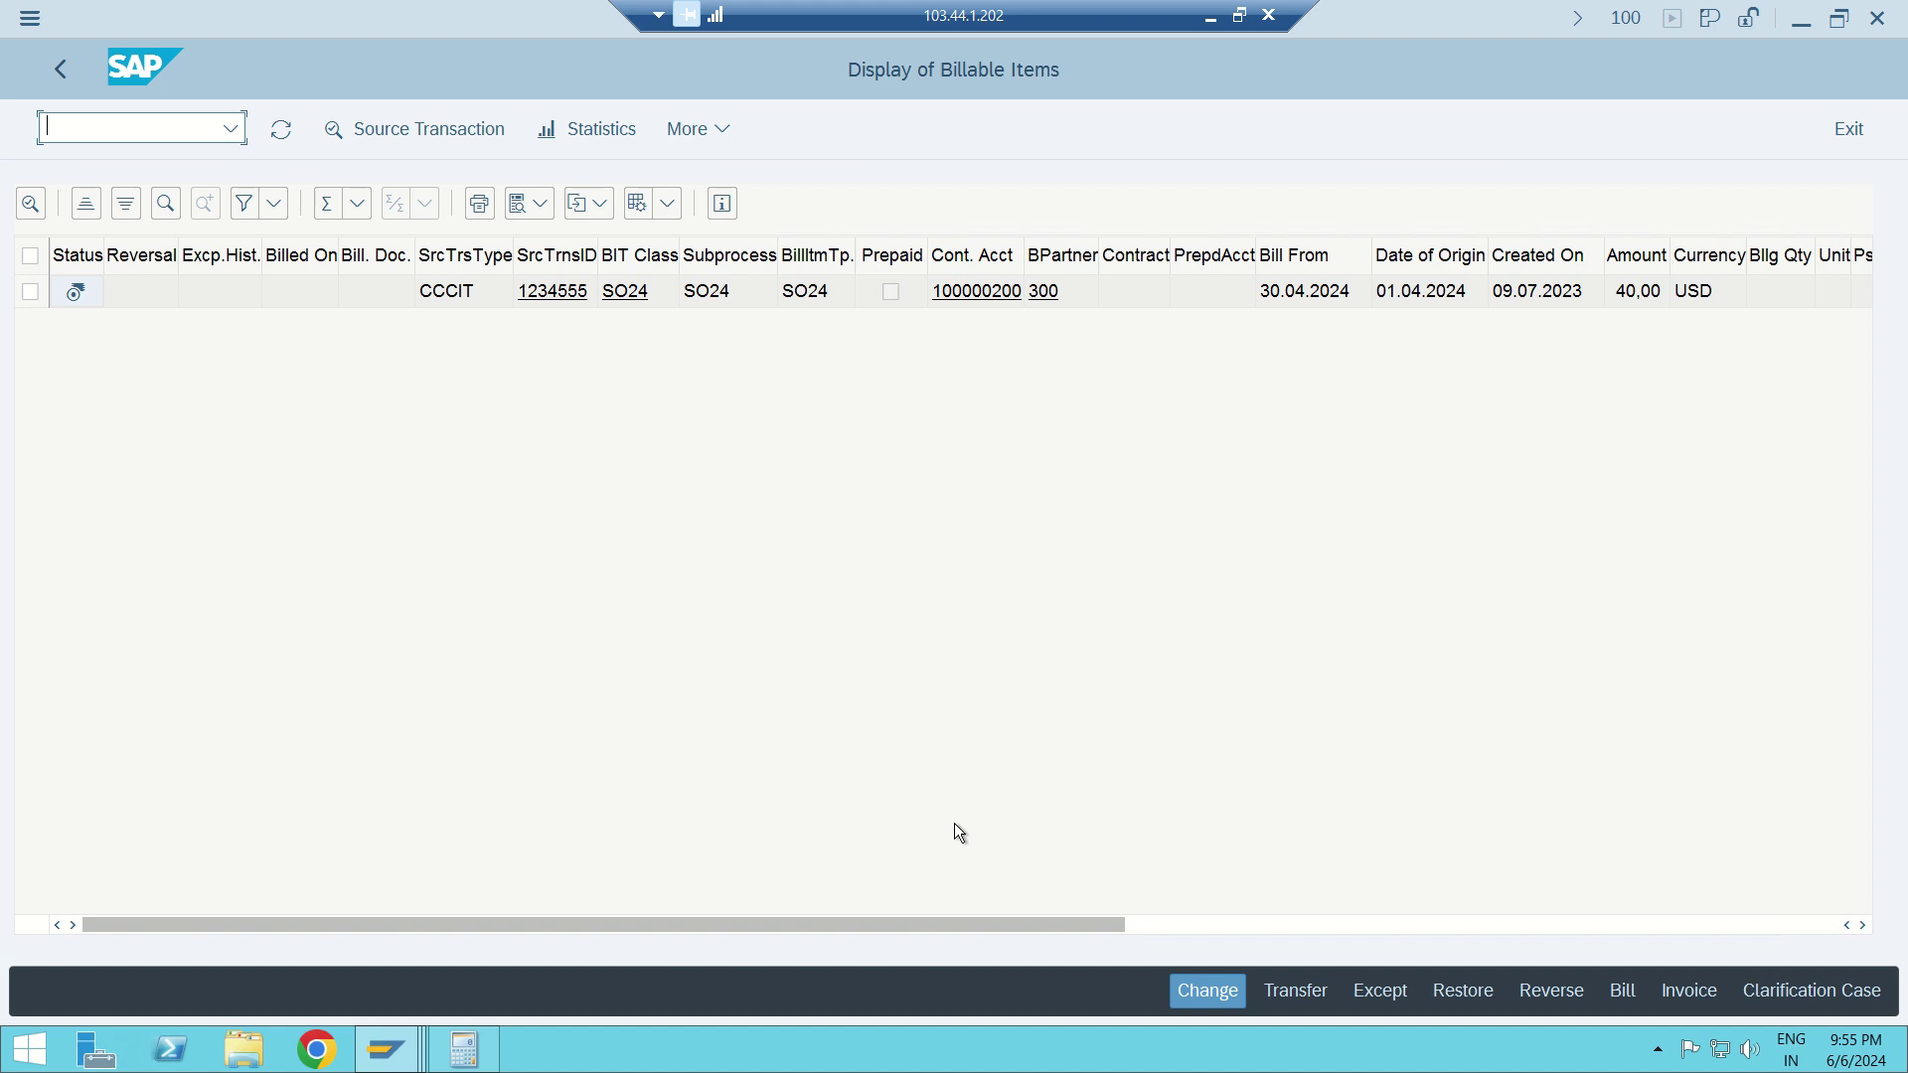
click(1425, 260)
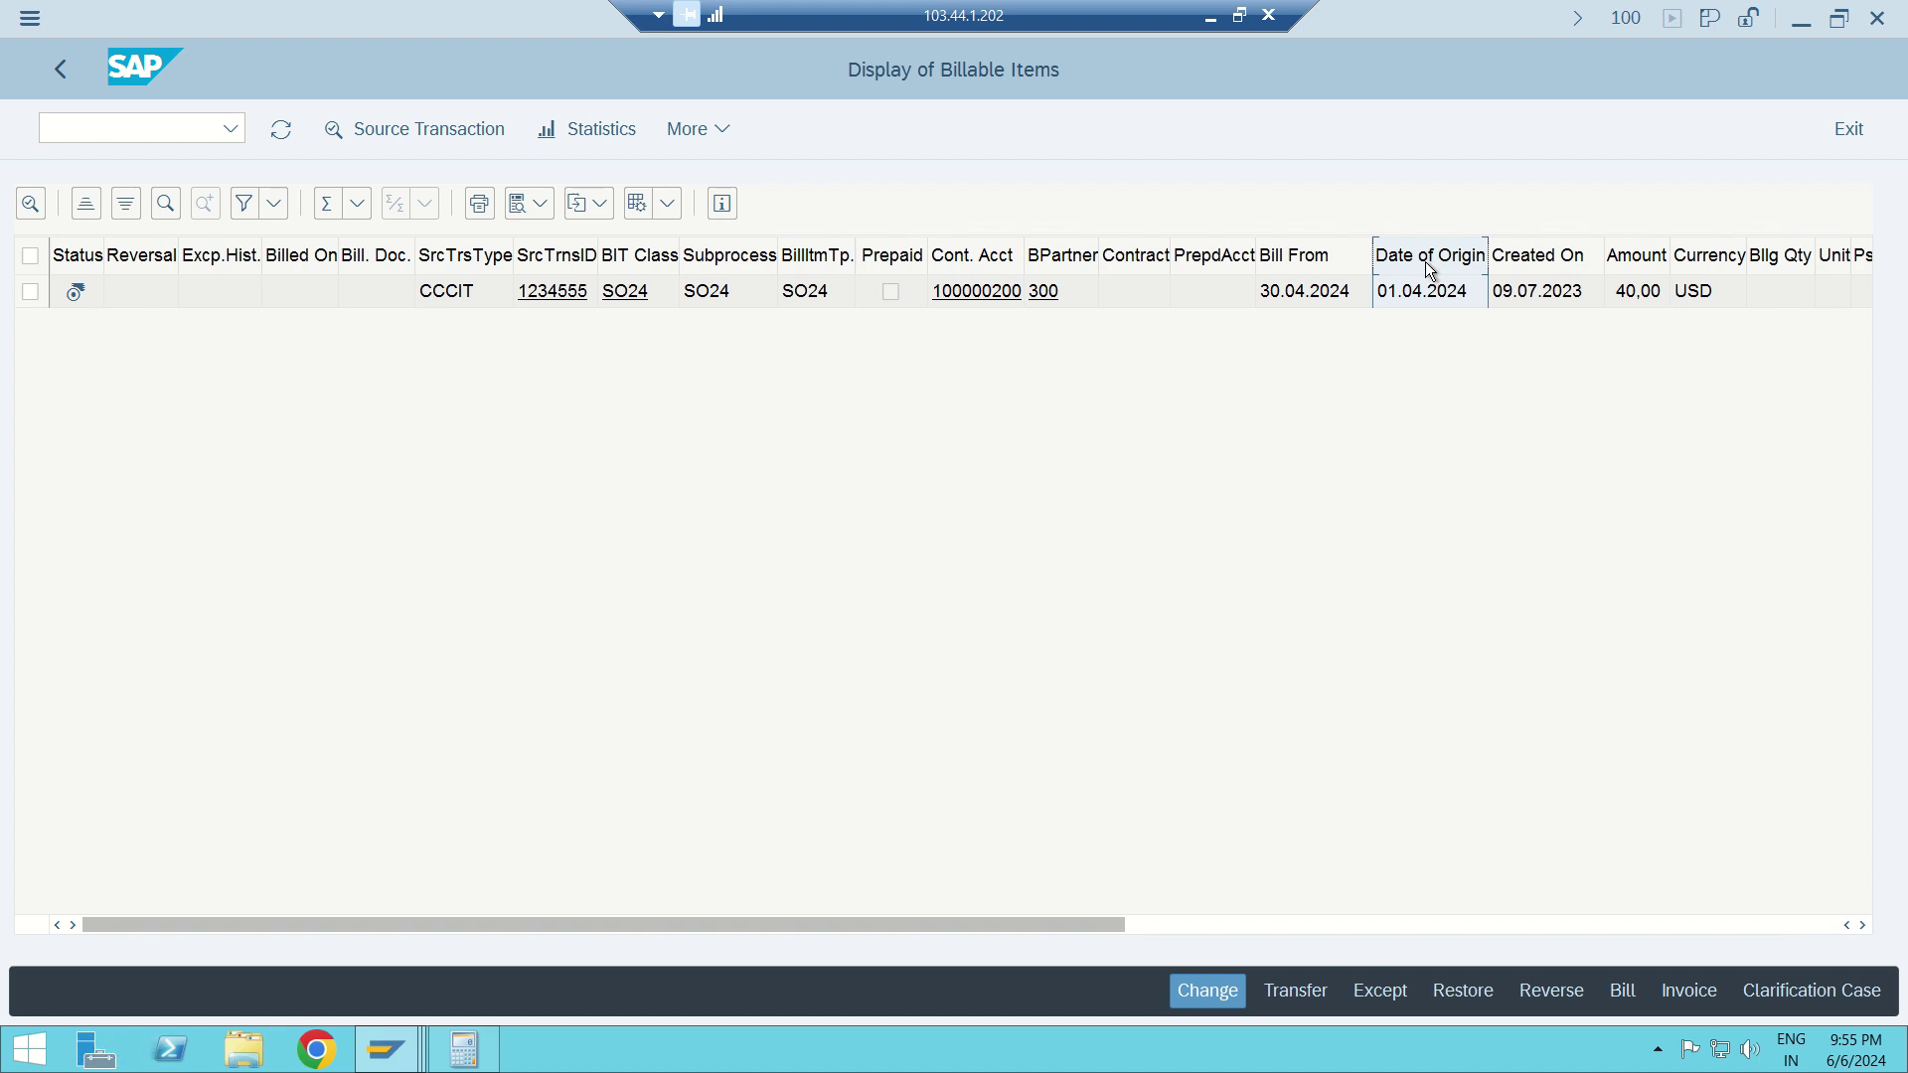
click(1307, 267)
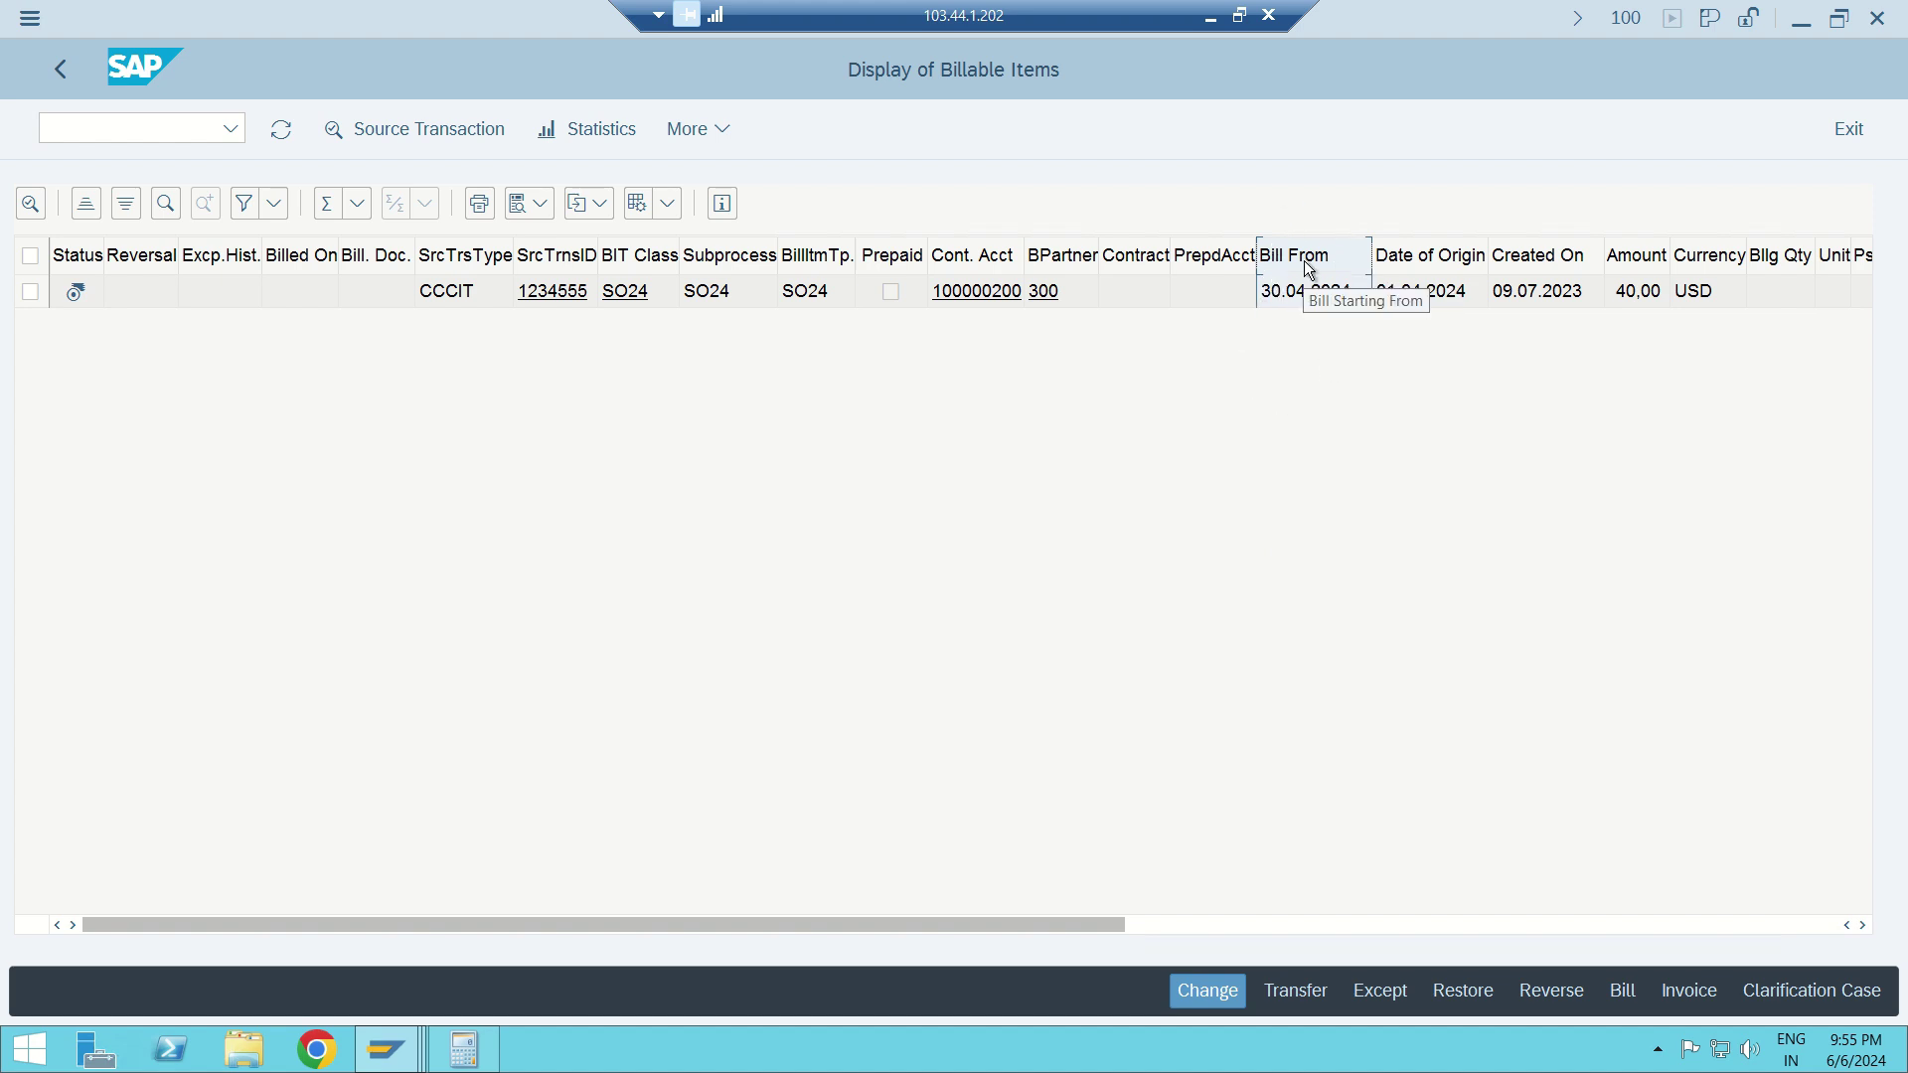
click(996, 302)
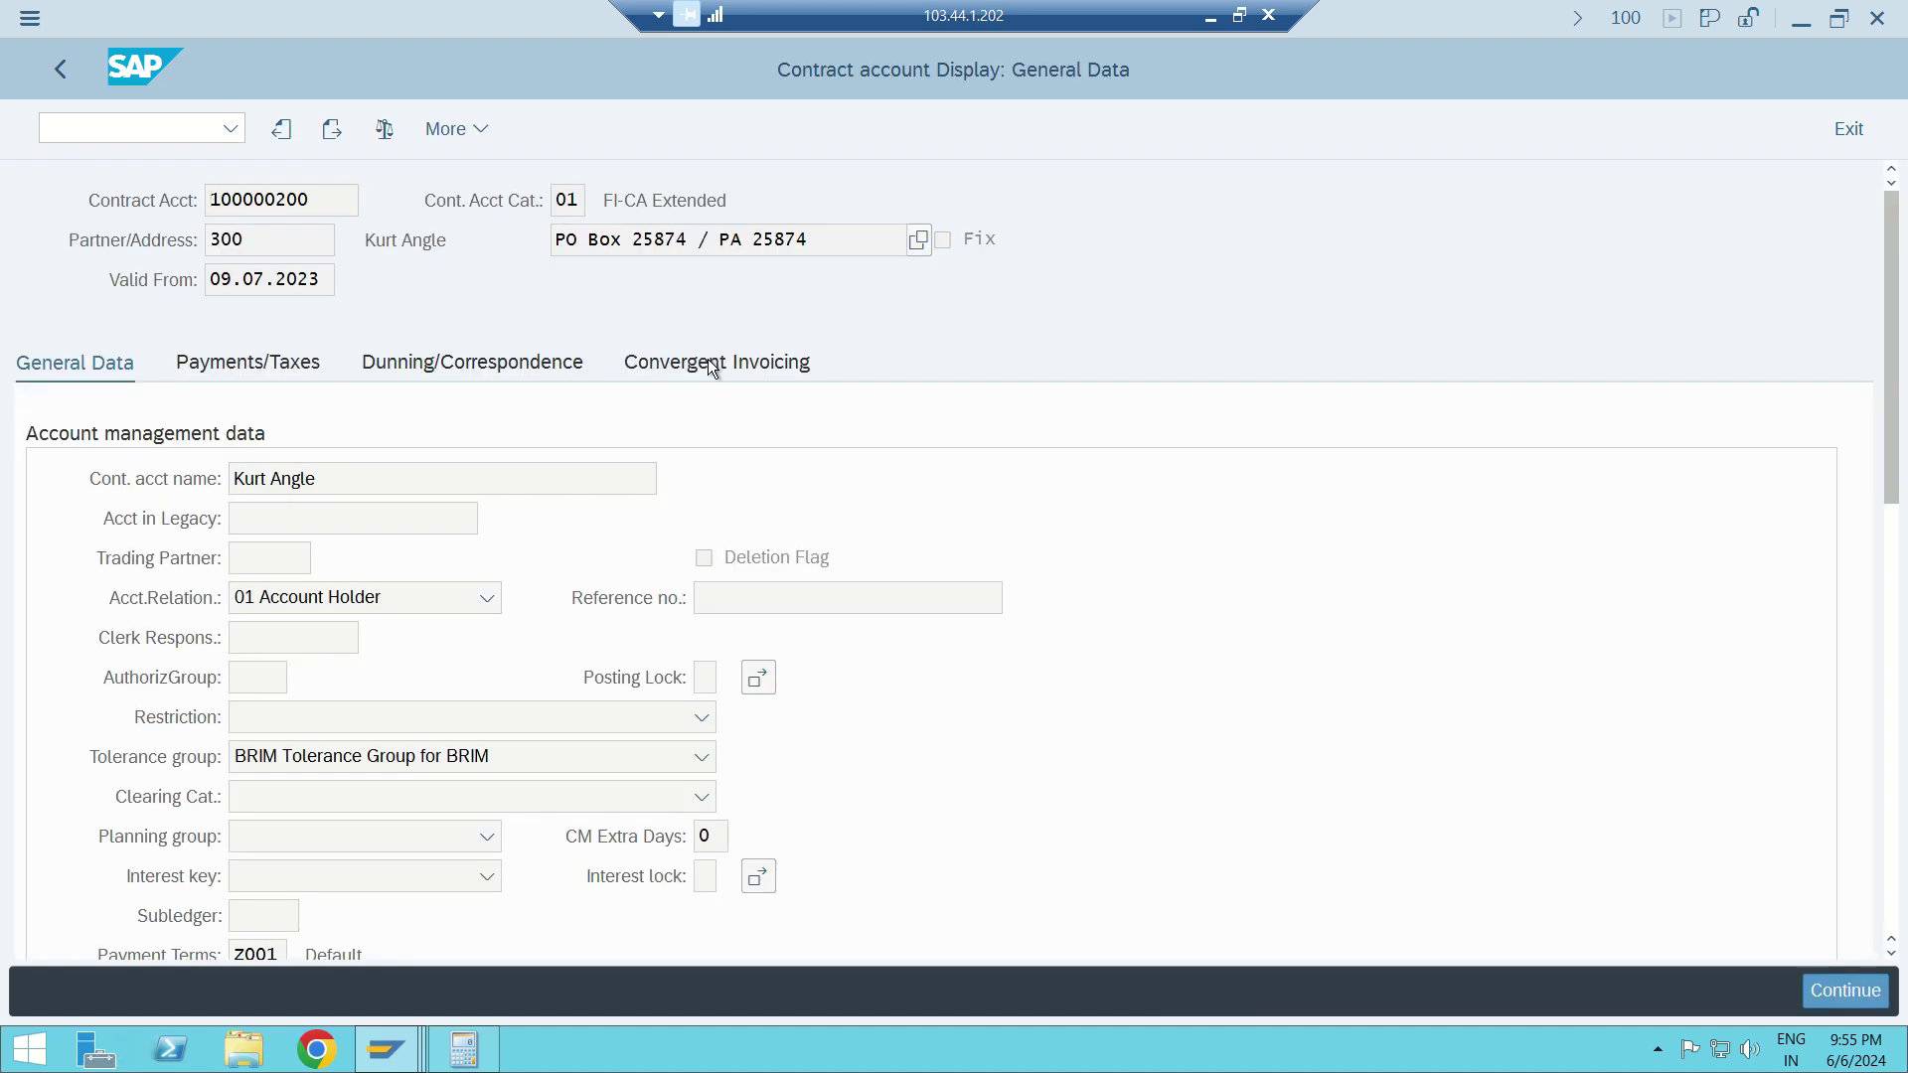
- Review billing cycle 0001 on the Convergent Invoicing tab, then return to the billable items list
click(707, 360)
click(476, 836)
drag(476, 835, 775, 732)
click(58, 71)
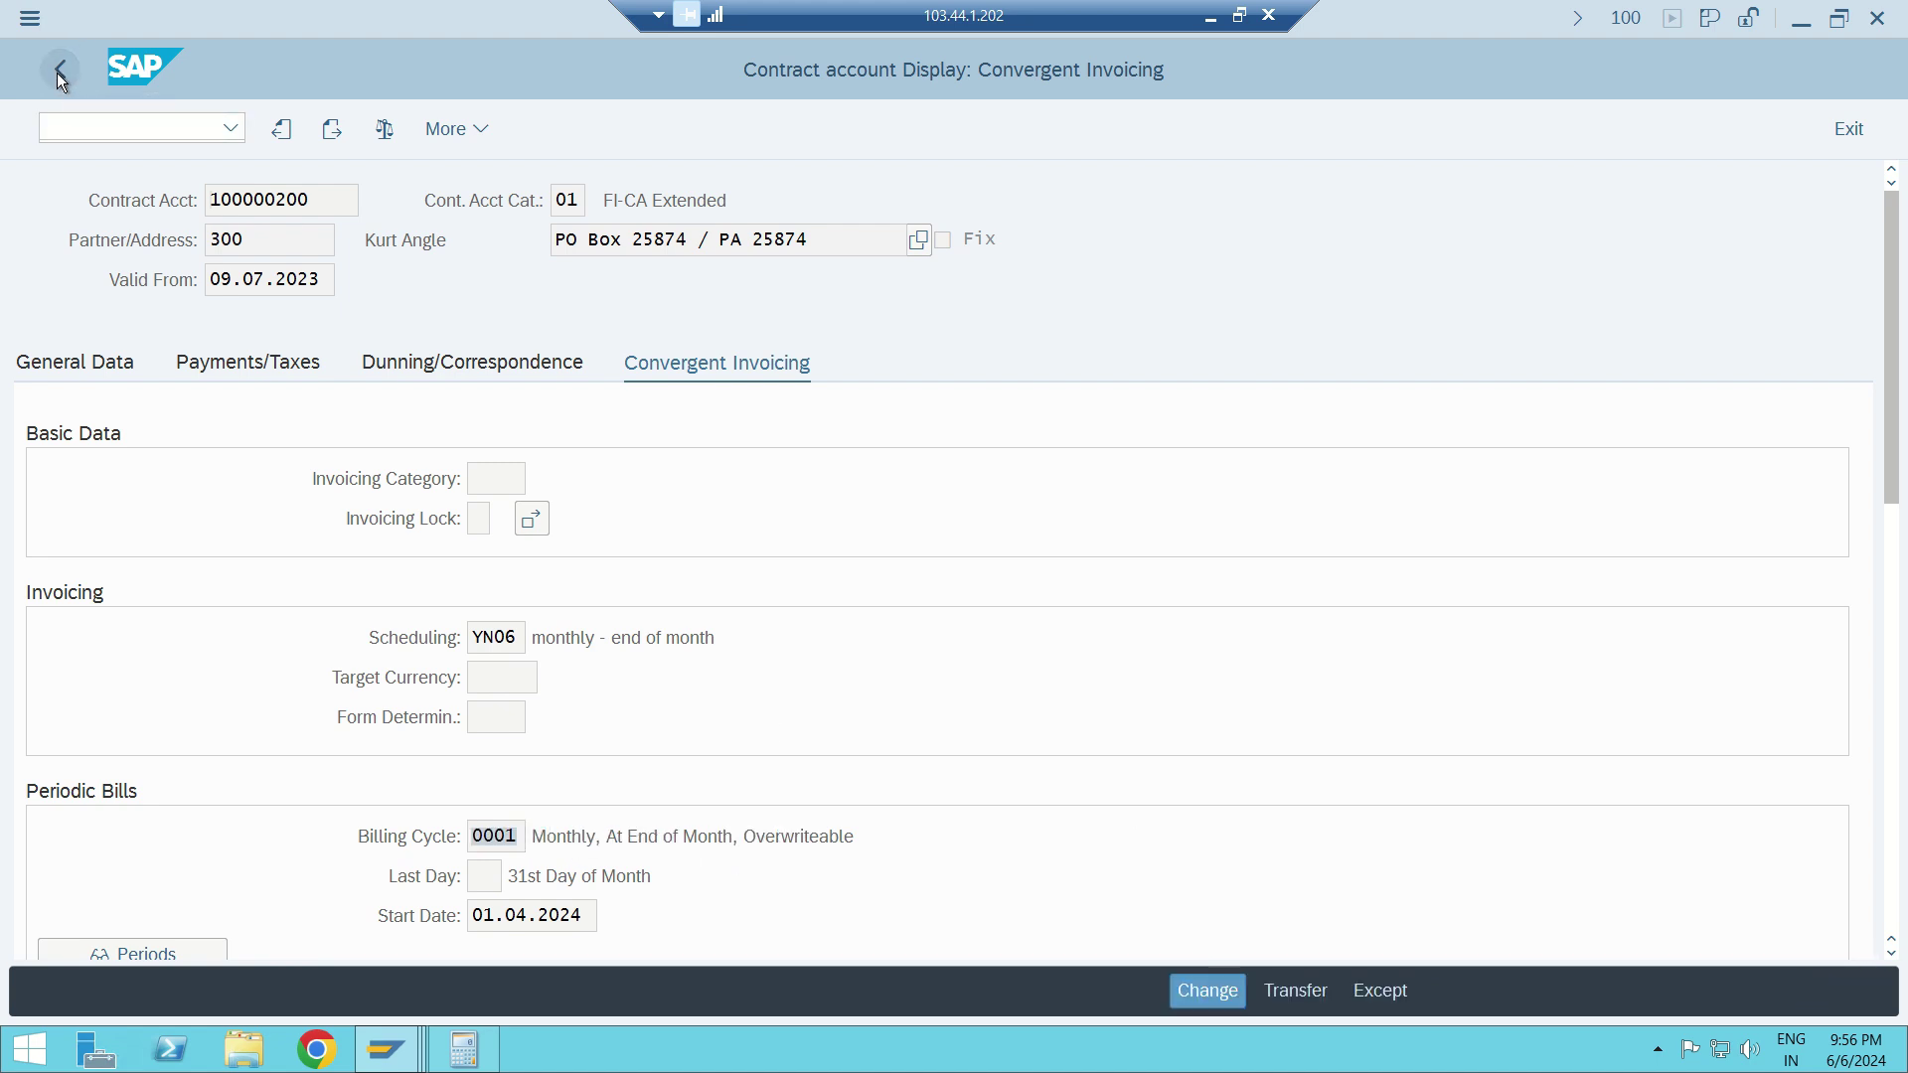
click(1301, 255)
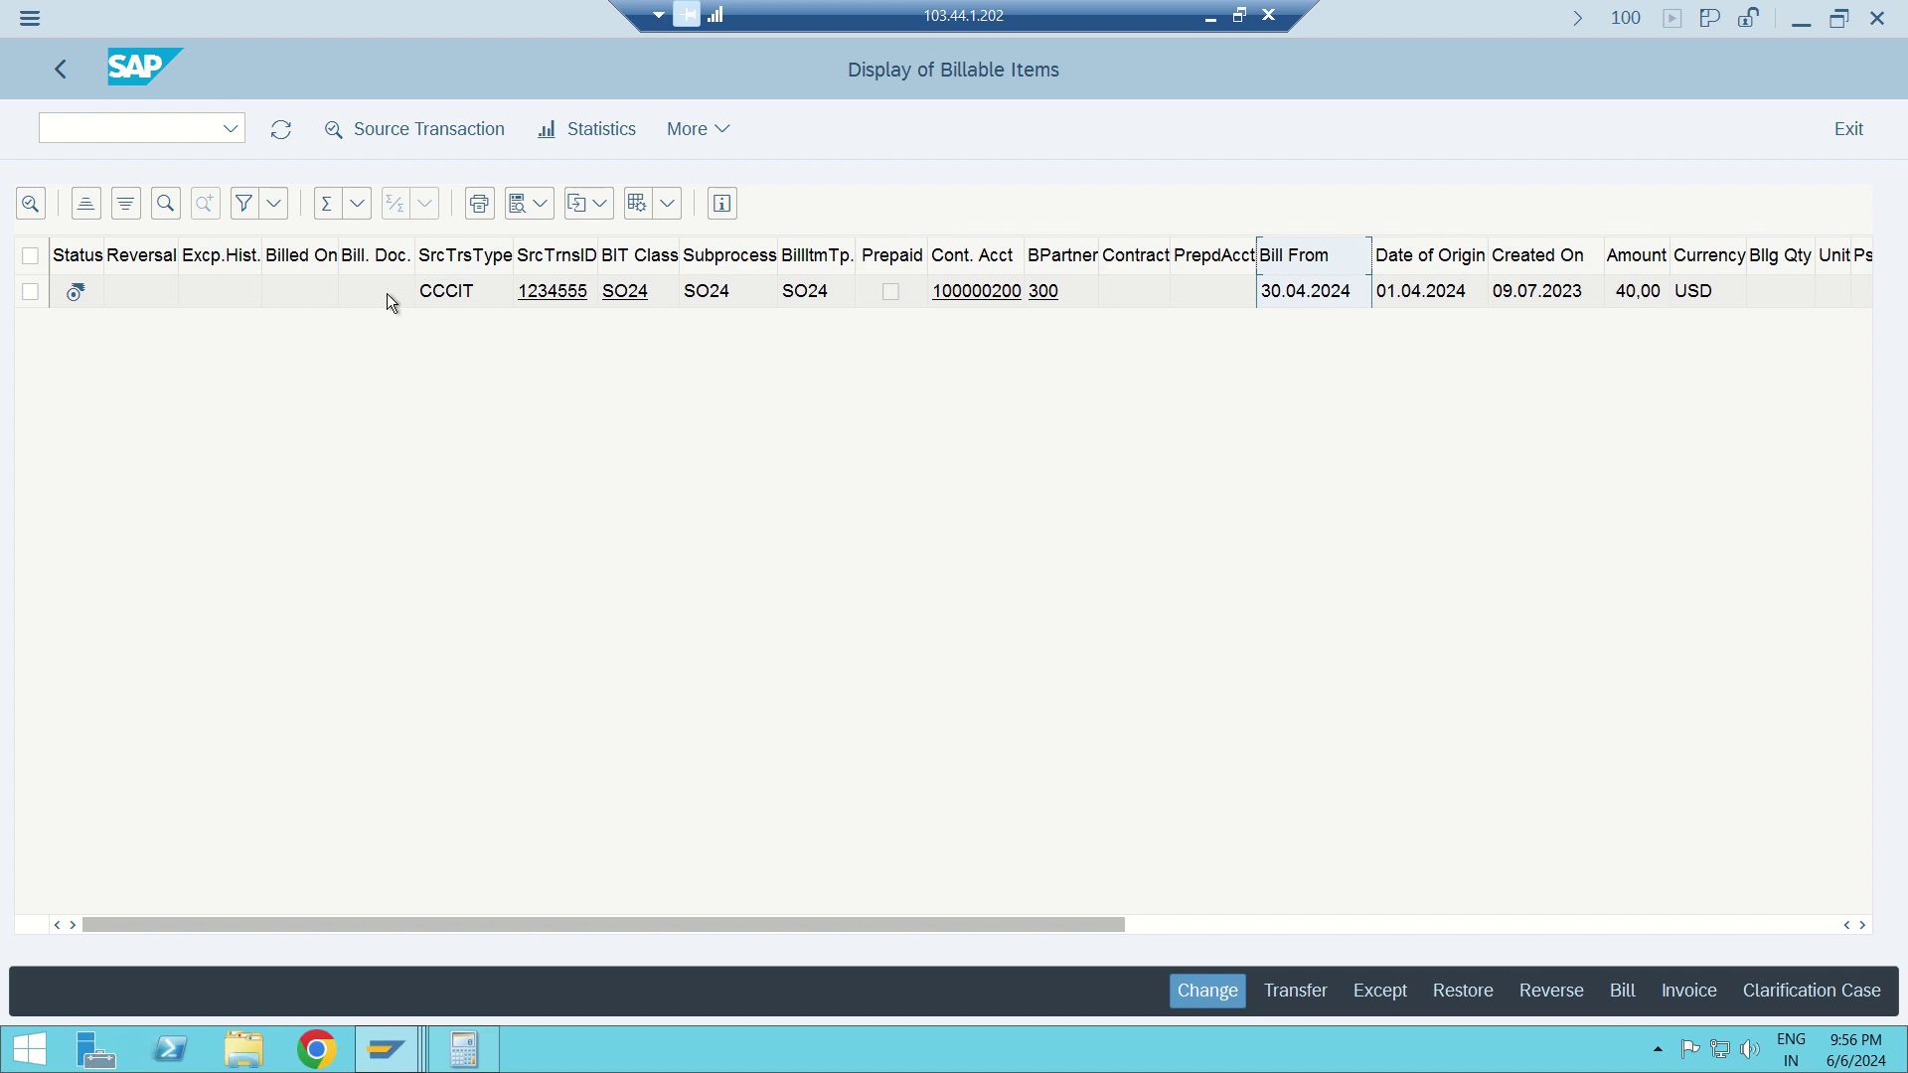
- Select the 40,00 USD billable item and bring up its billing parameters
click(32, 293)
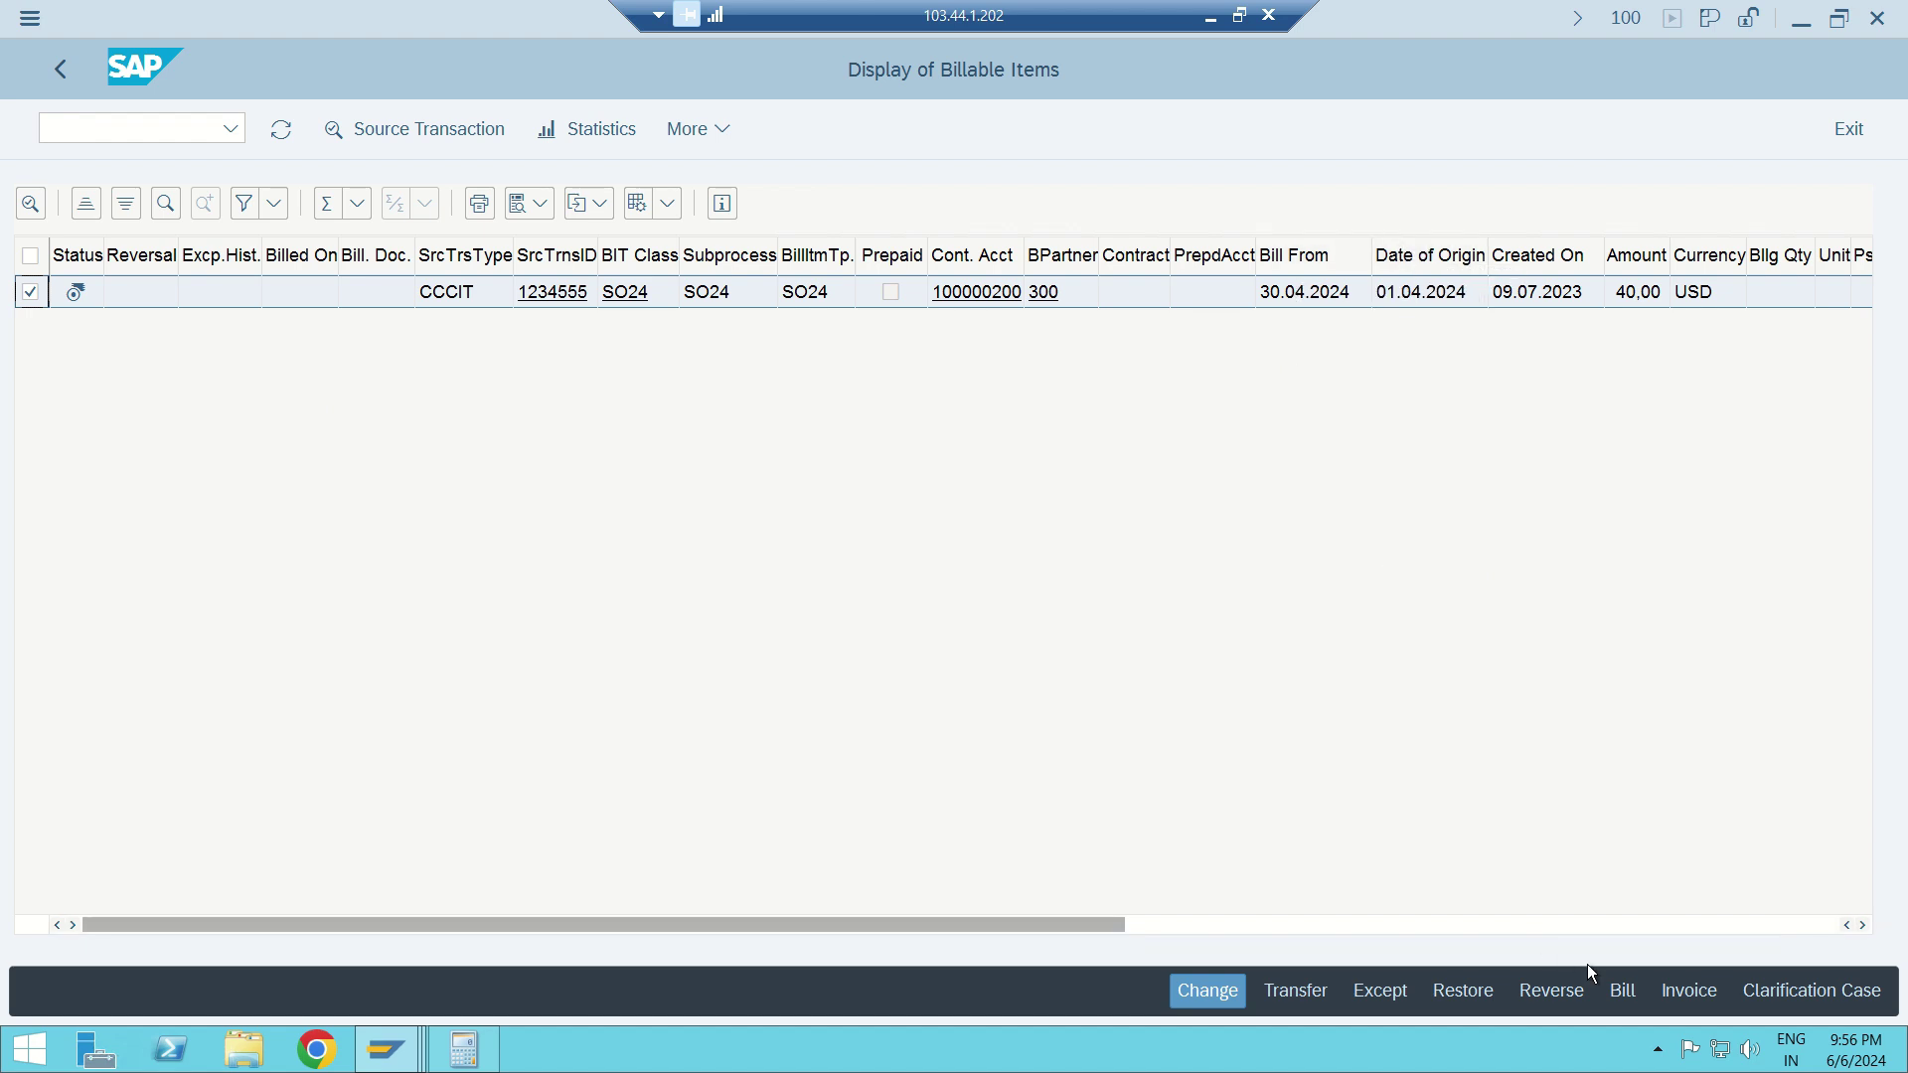
click(1624, 991)
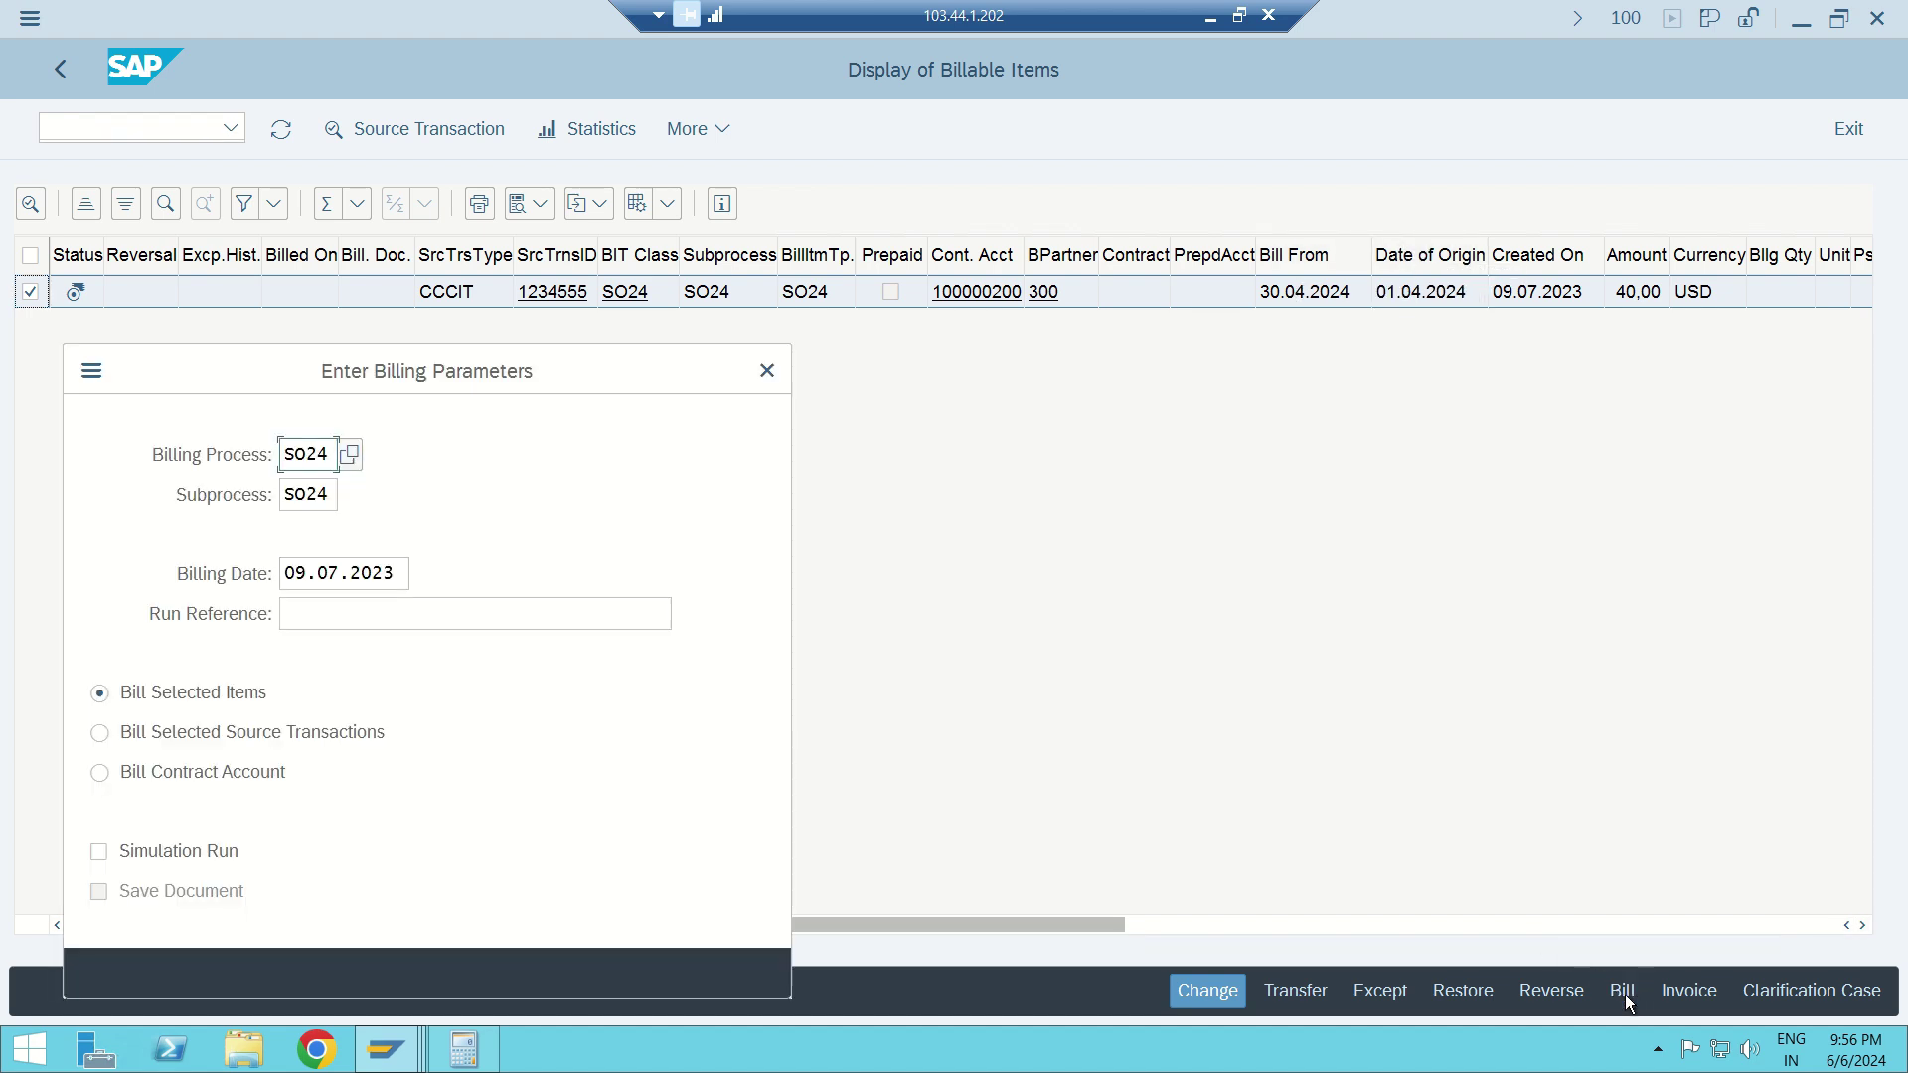
- Run billing with billing date 29.04.2024; no items qualify for billing
click(303, 573)
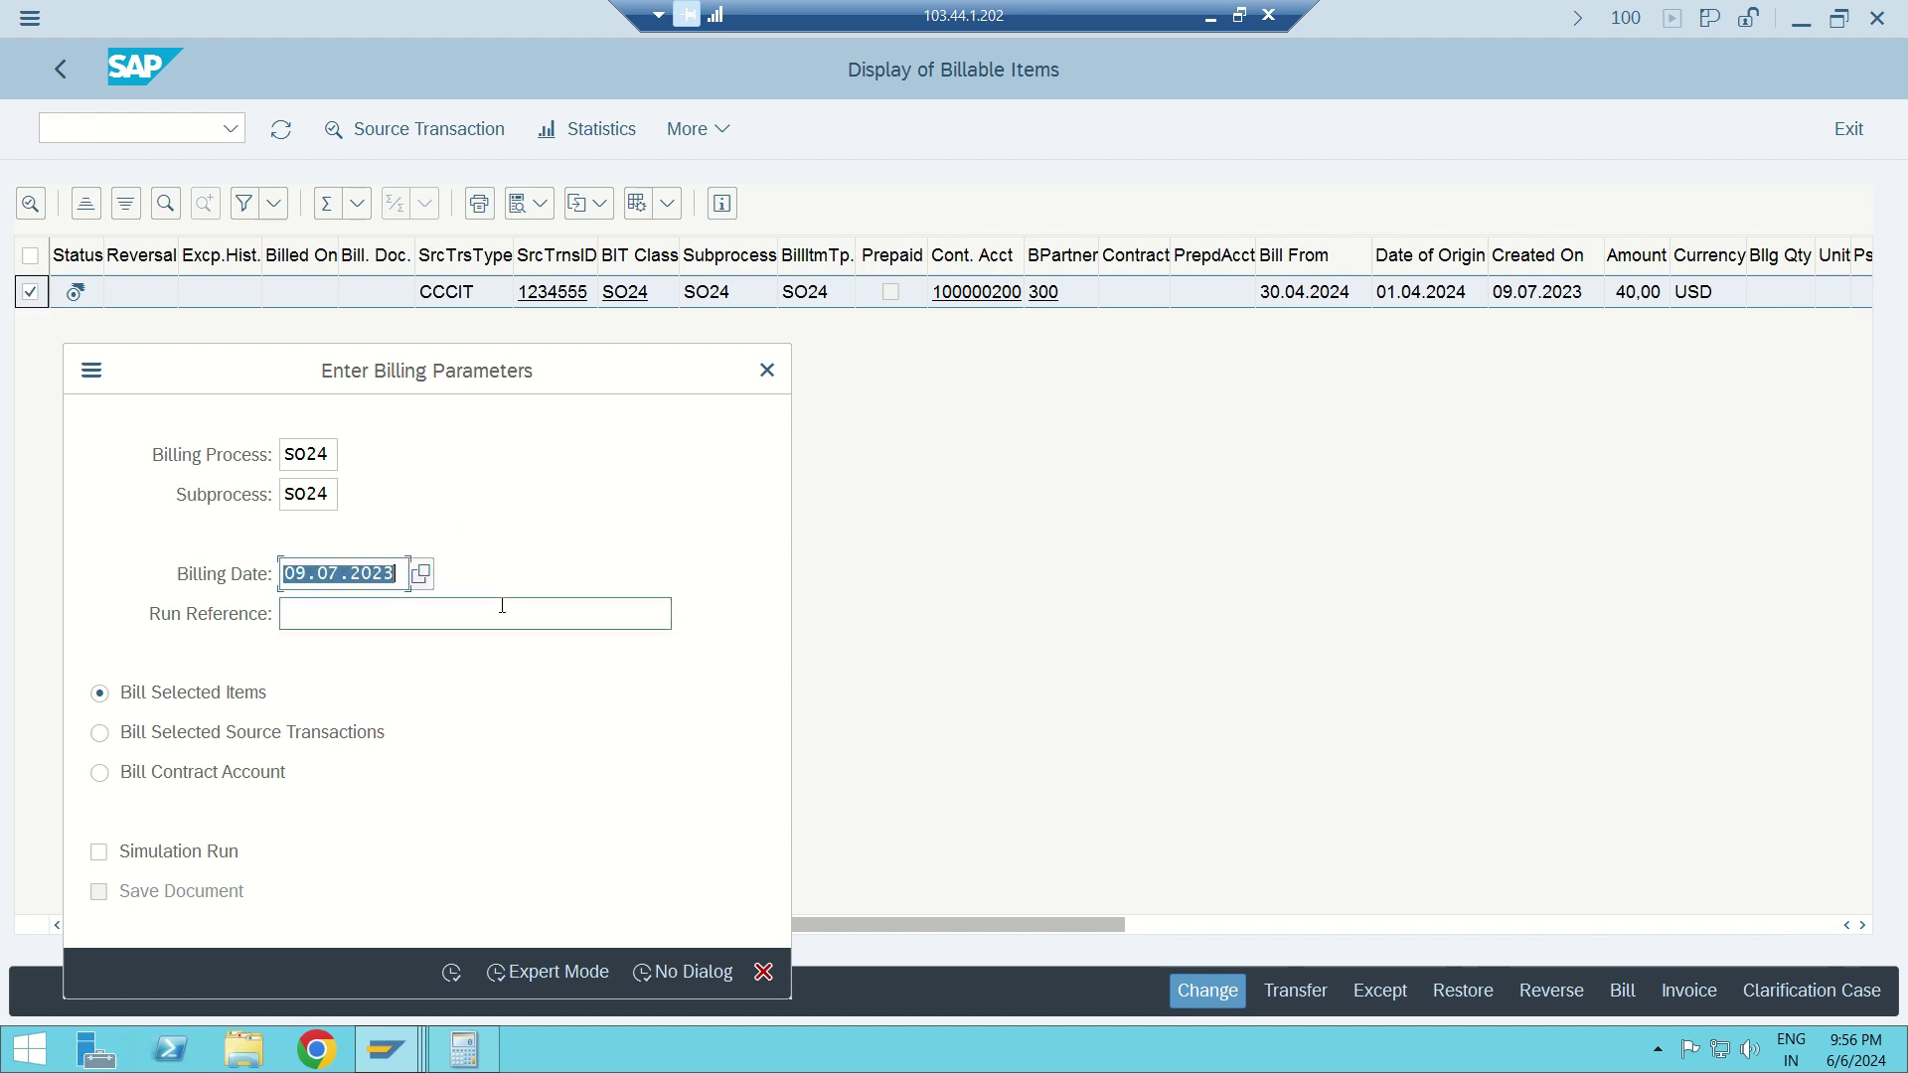
text(29.04.2024)
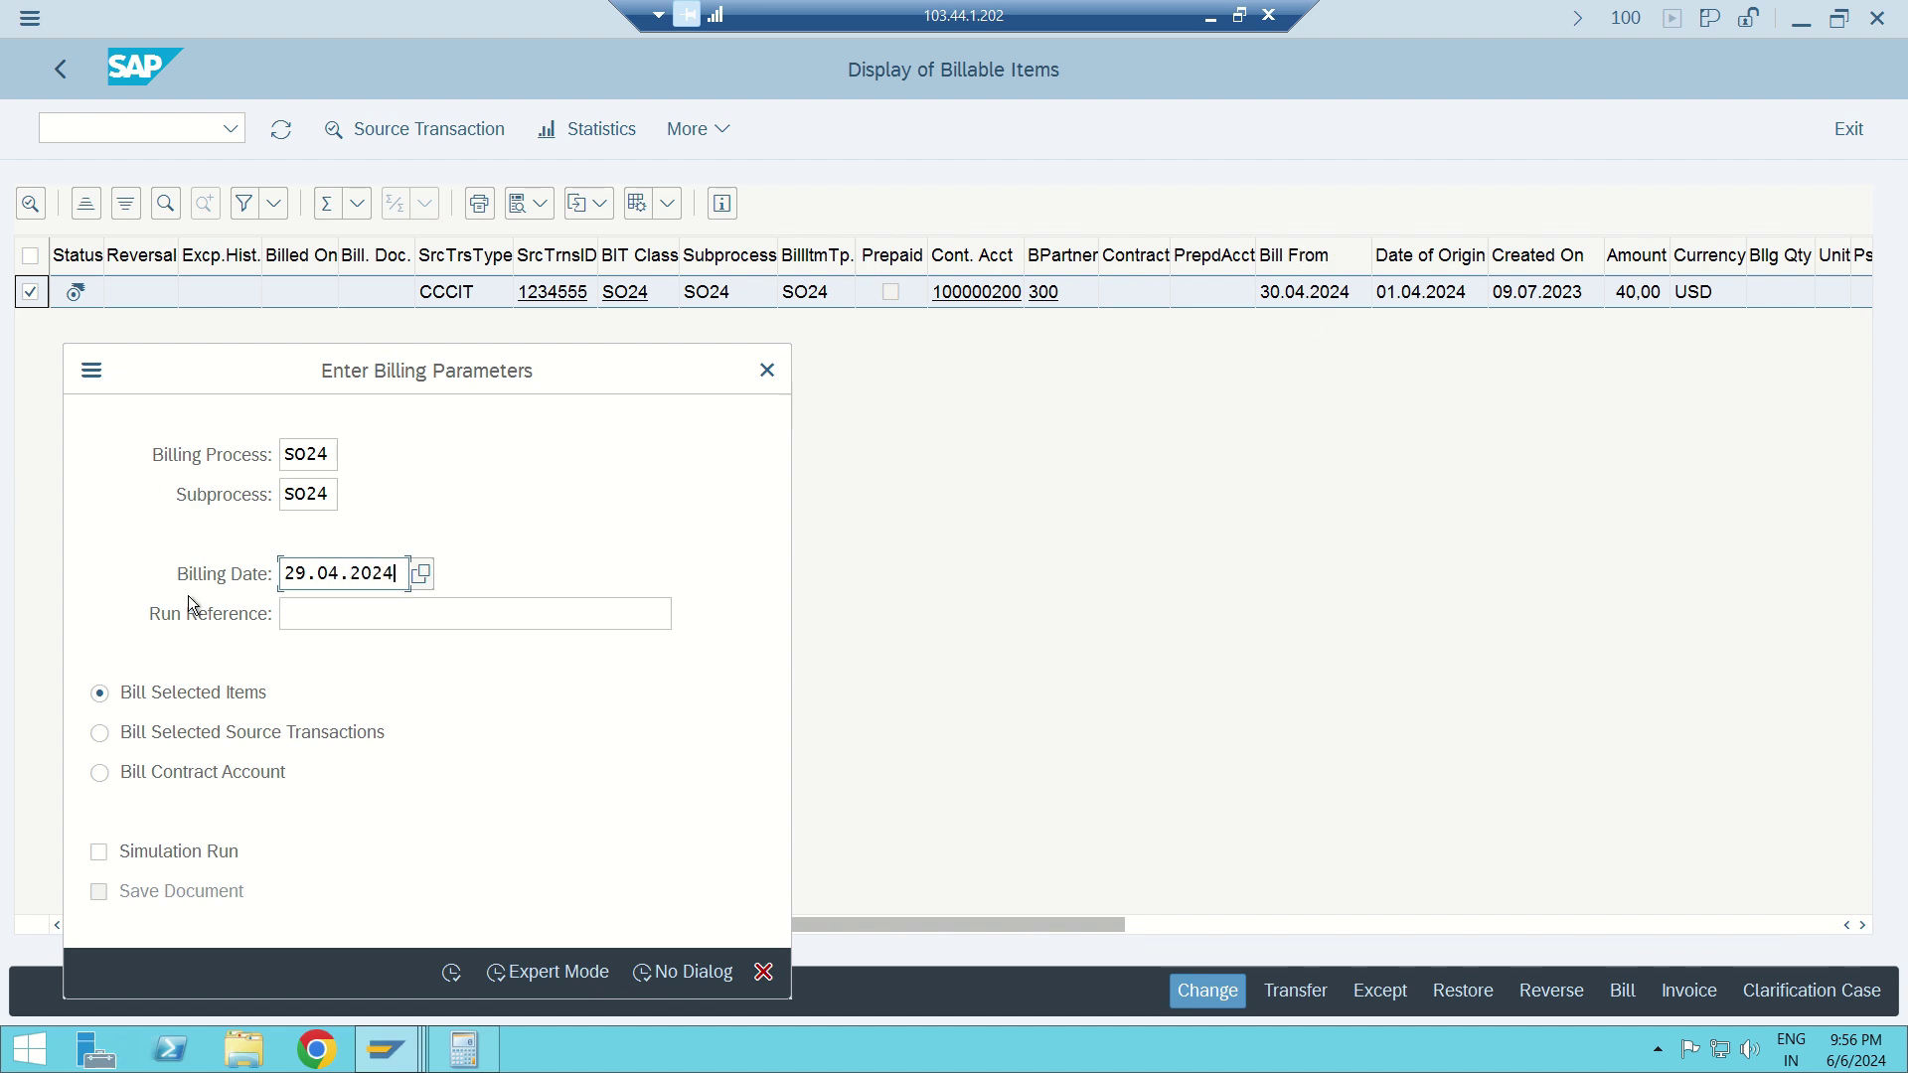
click(451, 971)
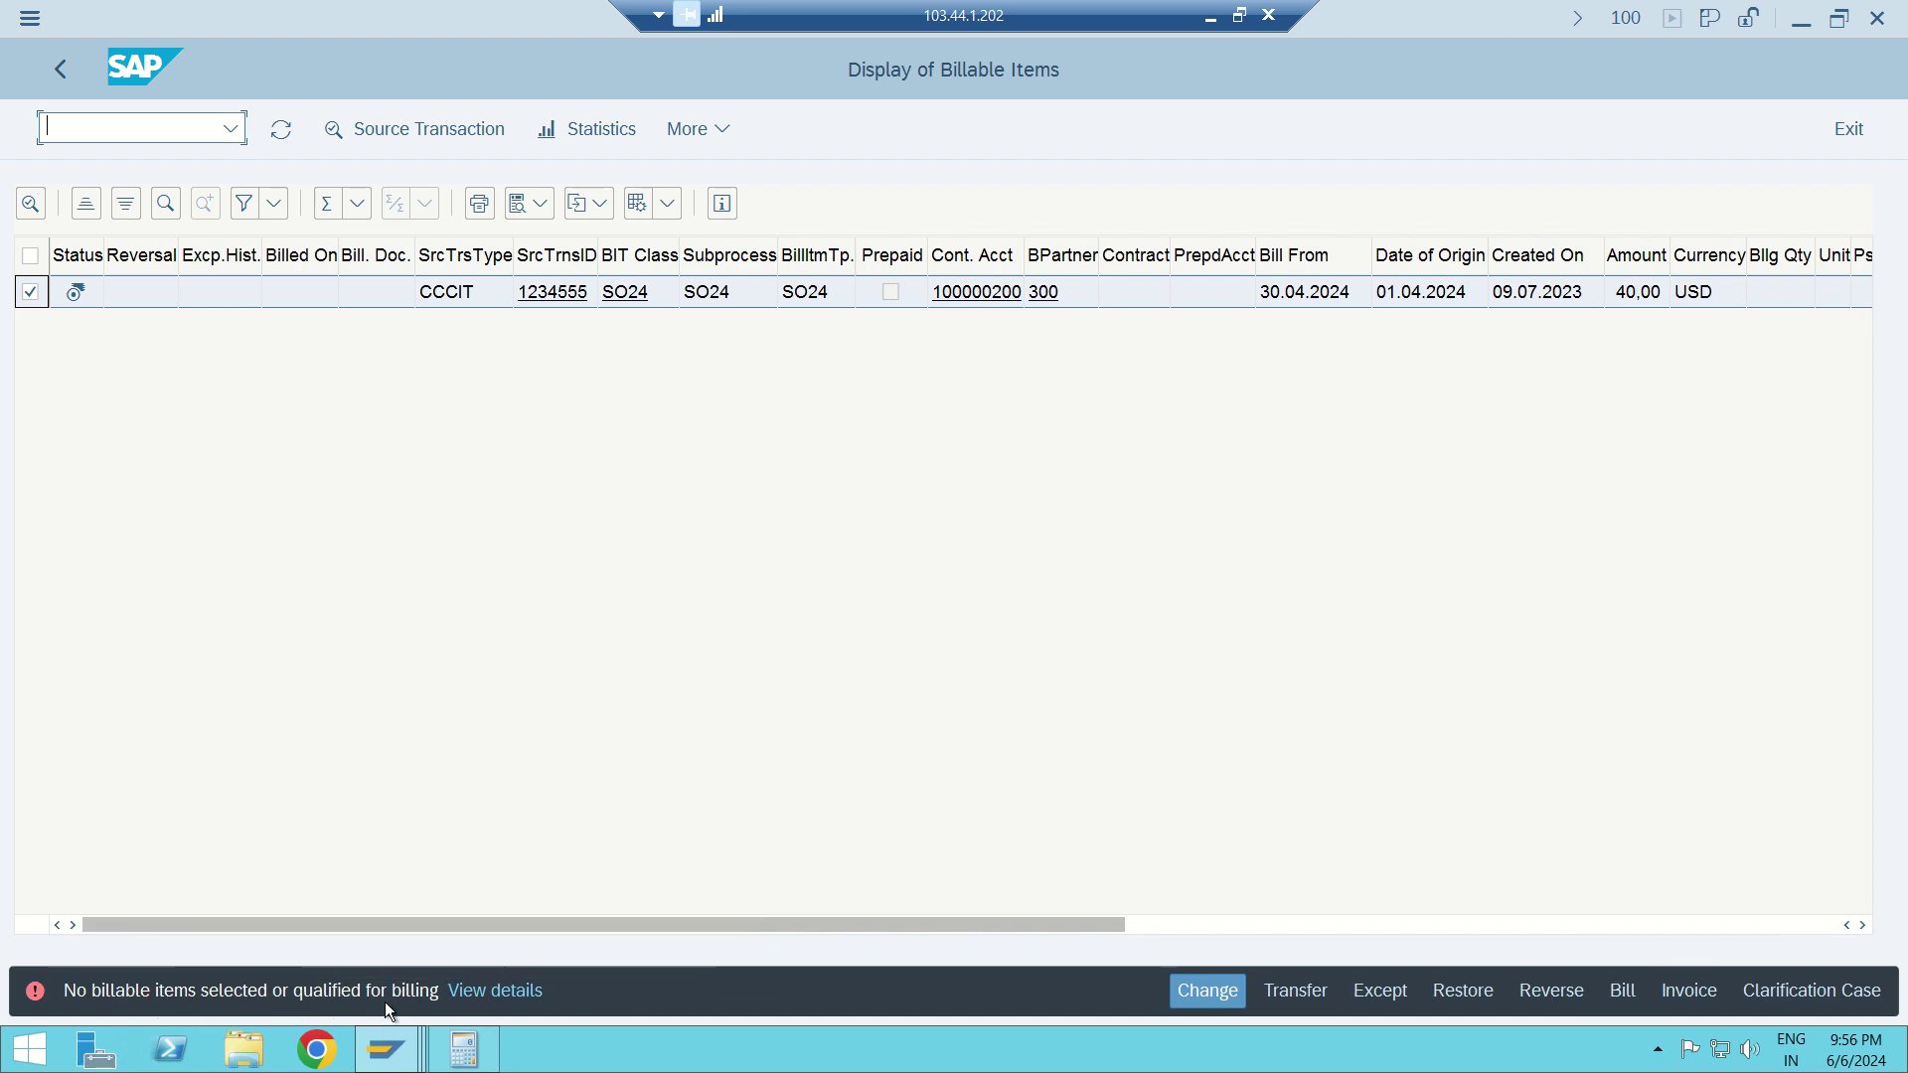
click(1316, 263)
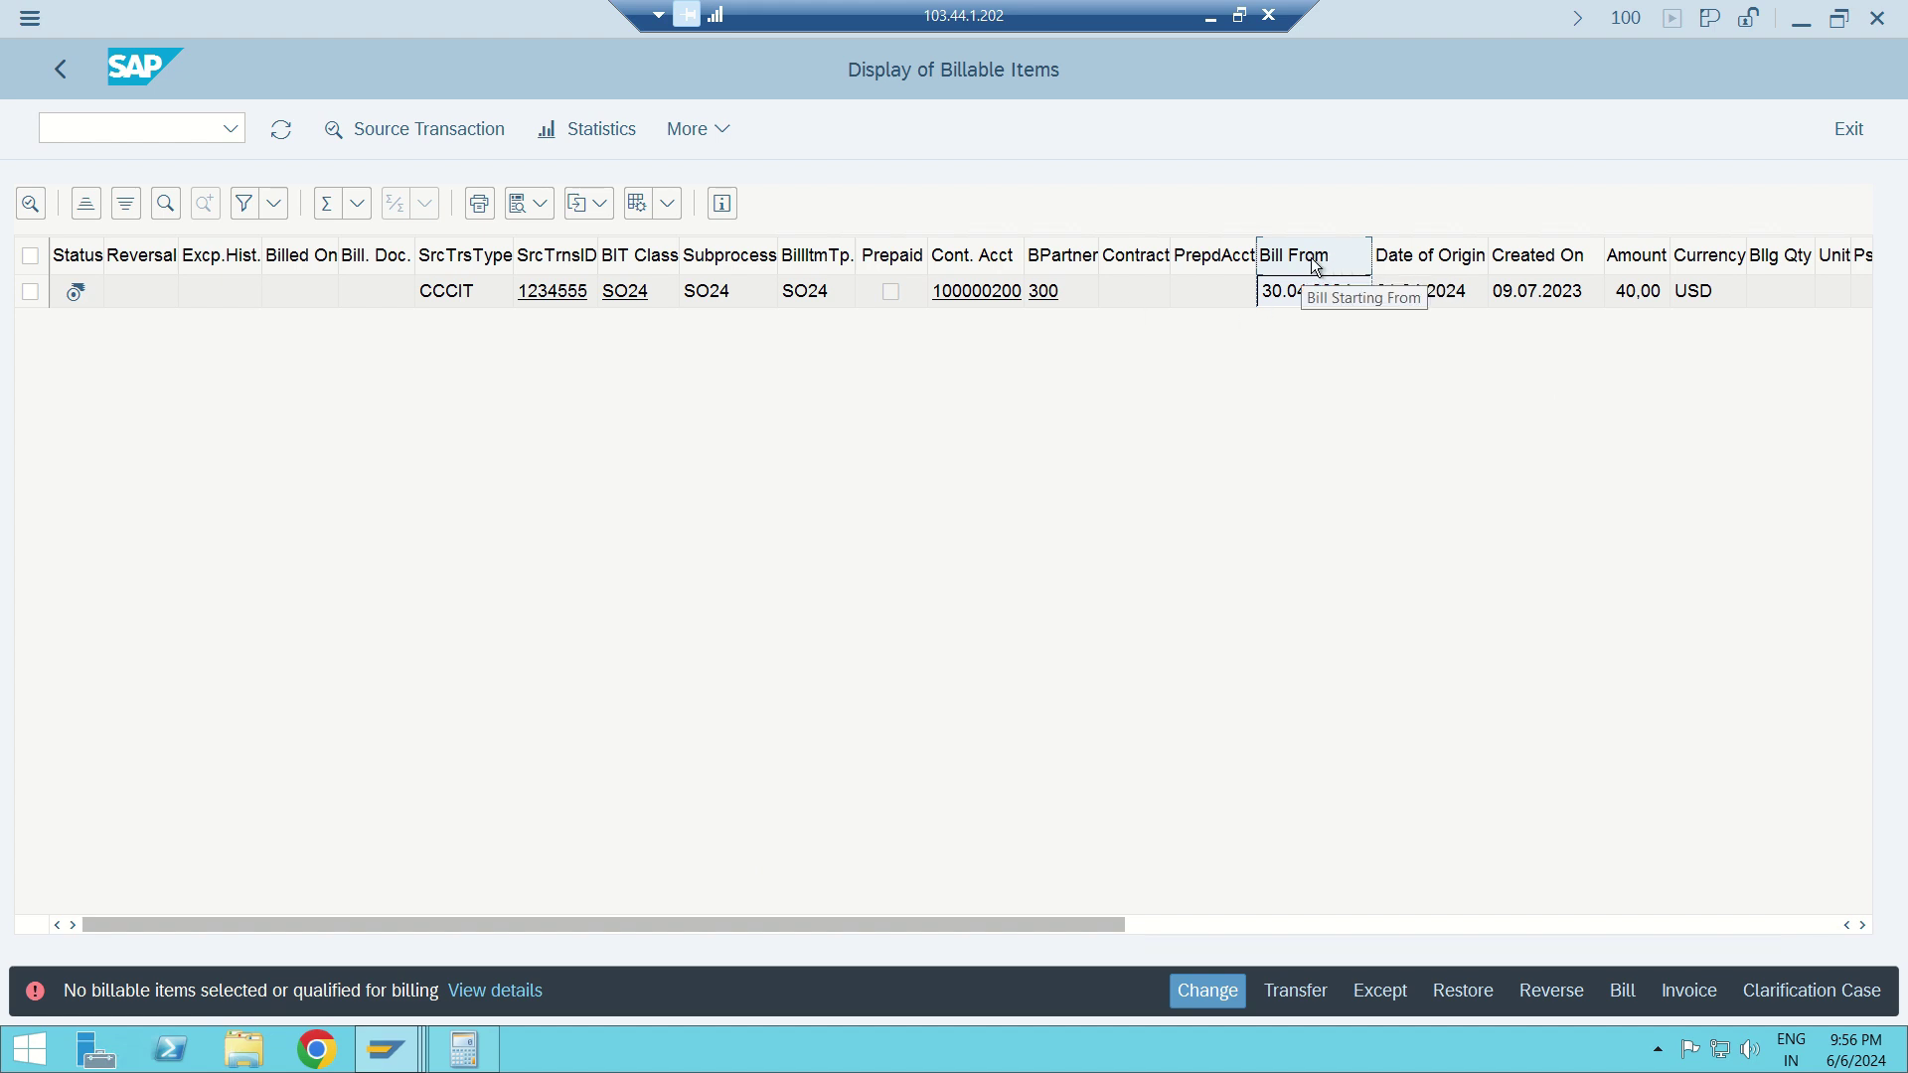
- Bill the 40,00 USD item with billing date 30.04.2024, confirming the items and billing units
click(1622, 993)
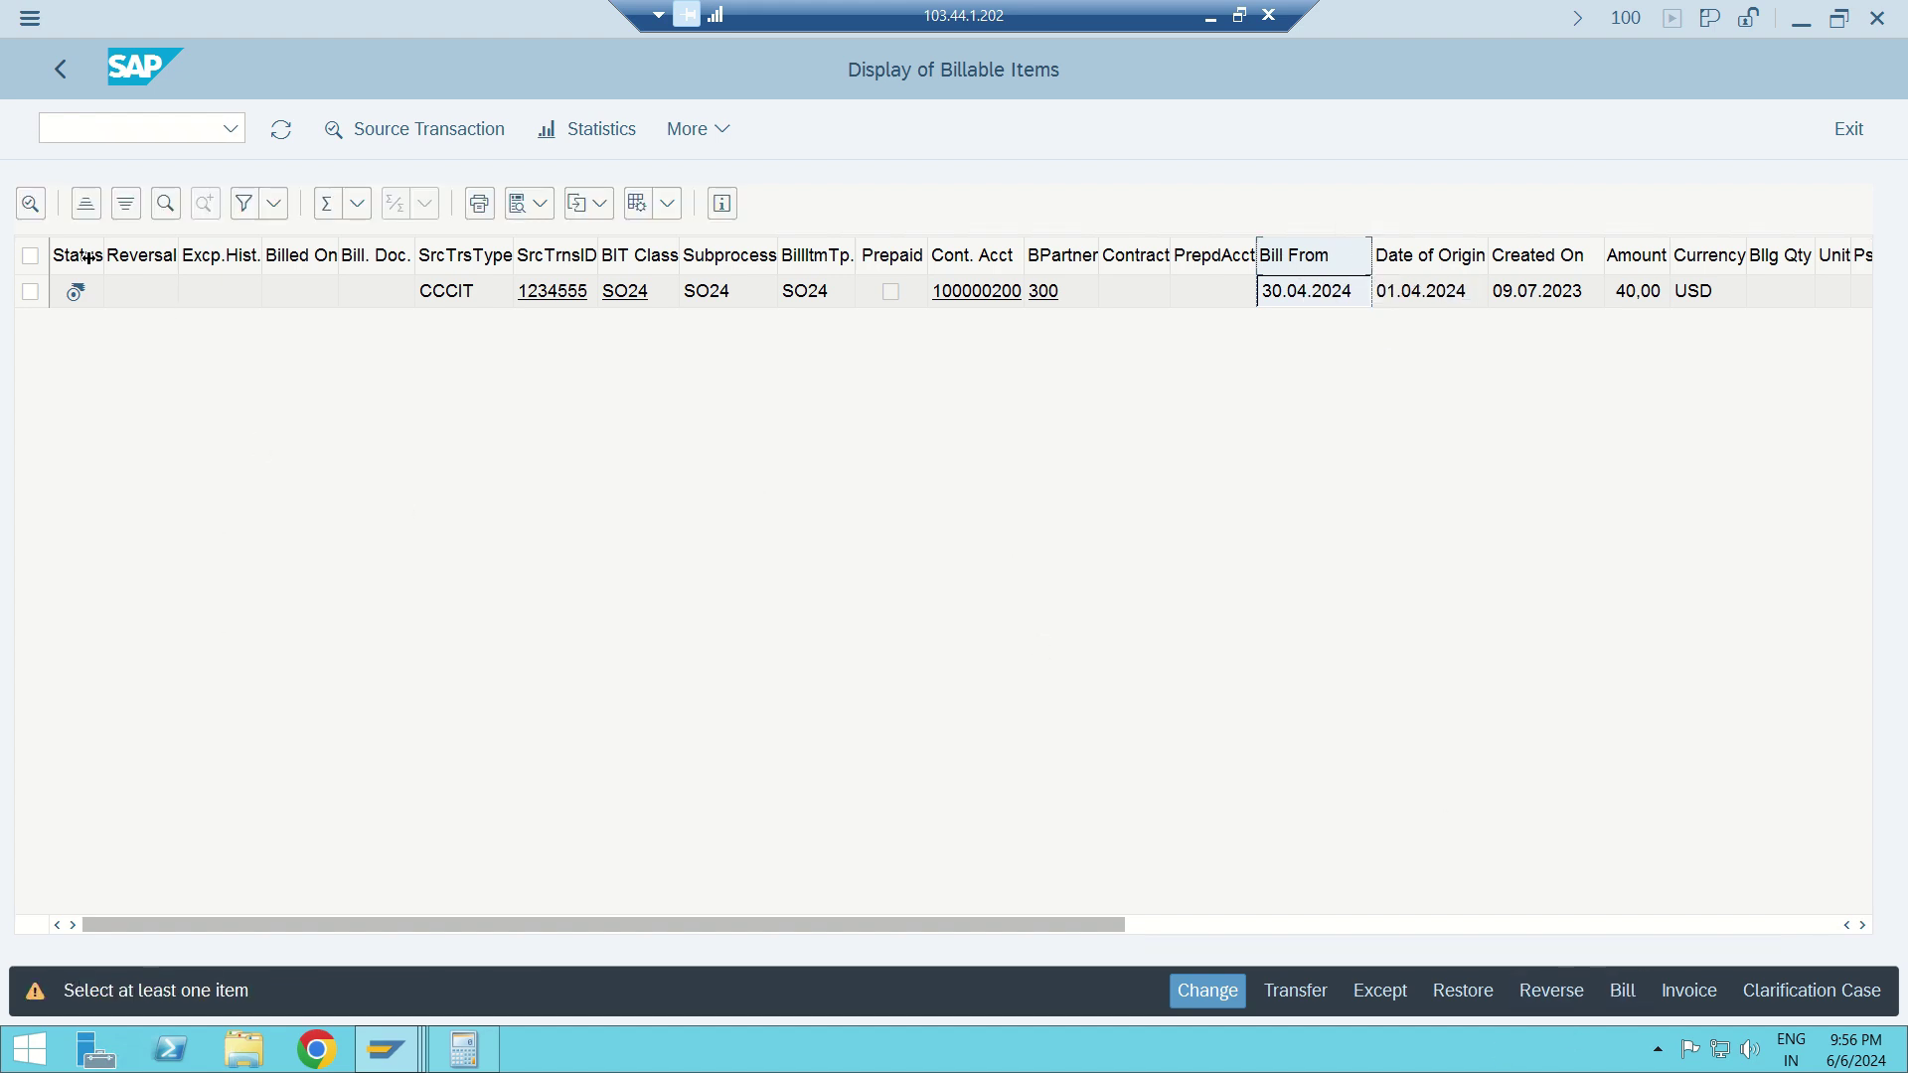
click(31, 291)
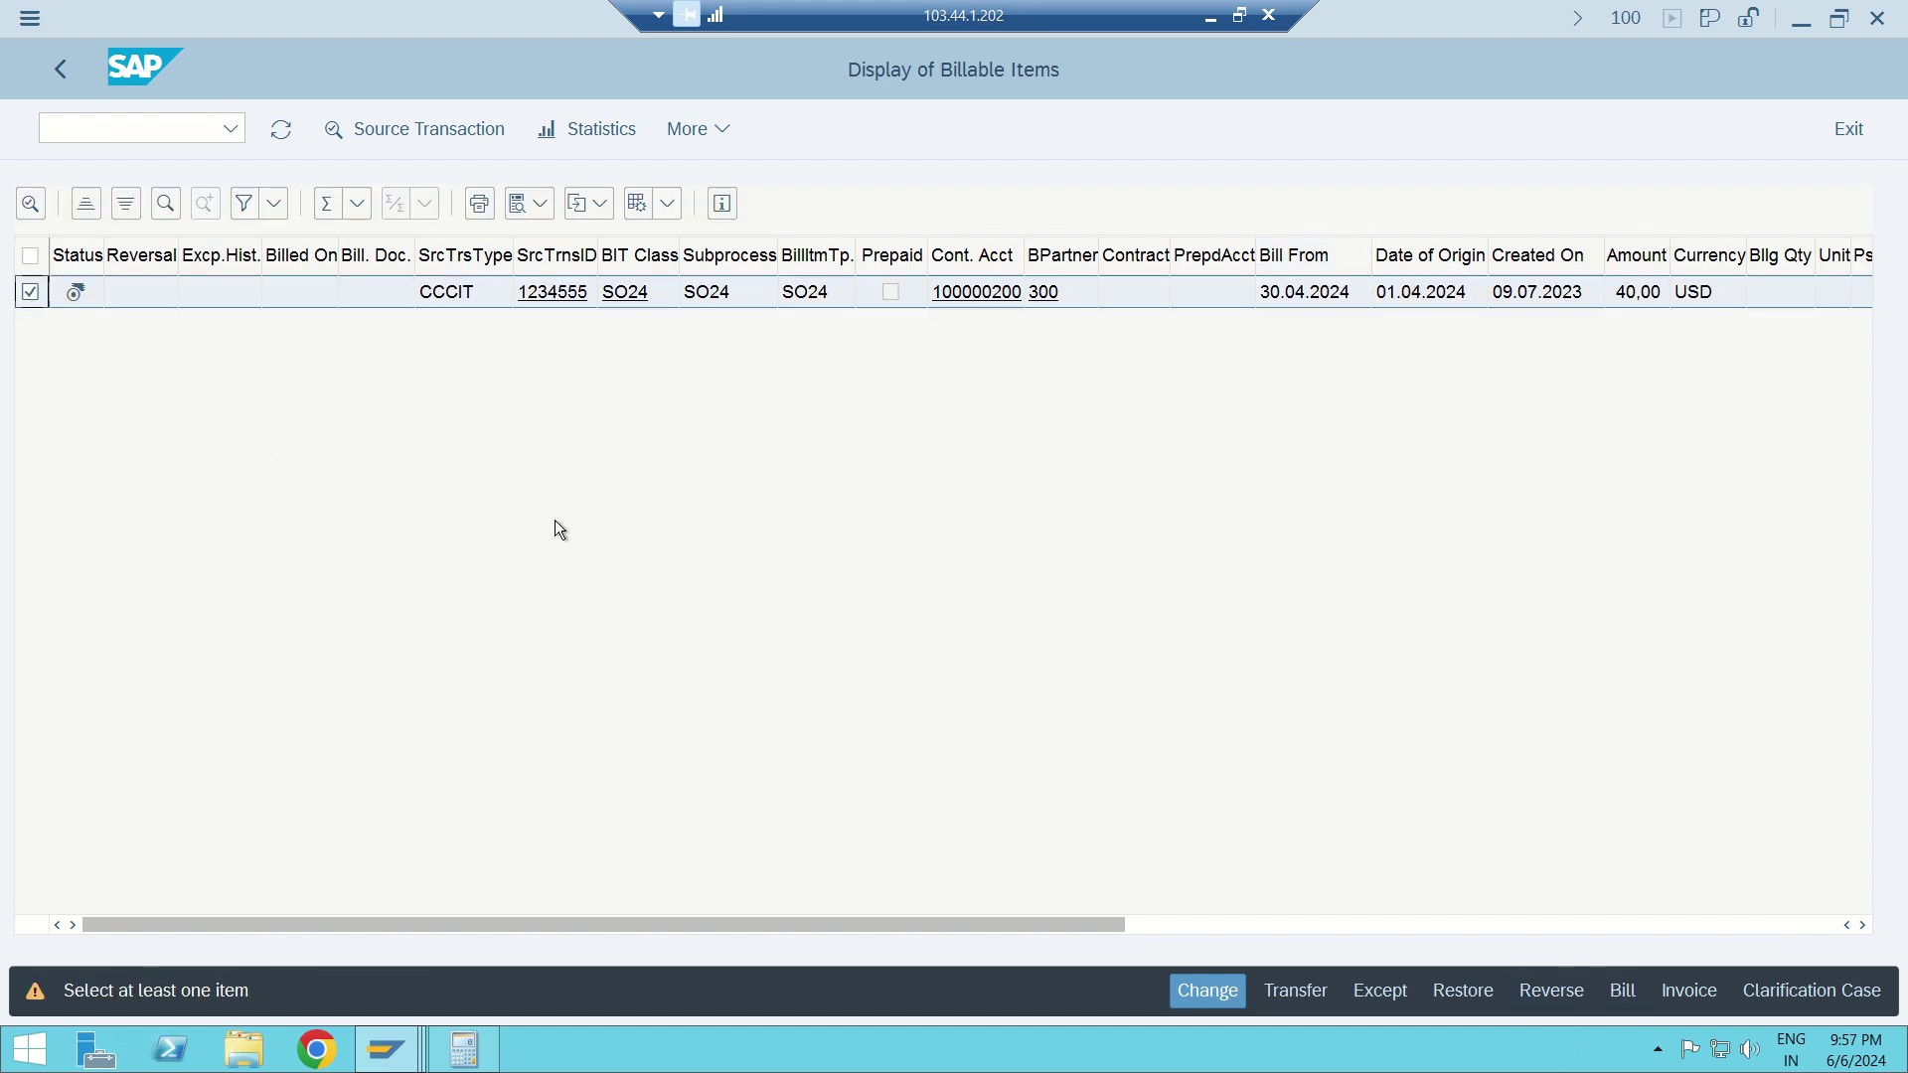
click(1629, 991)
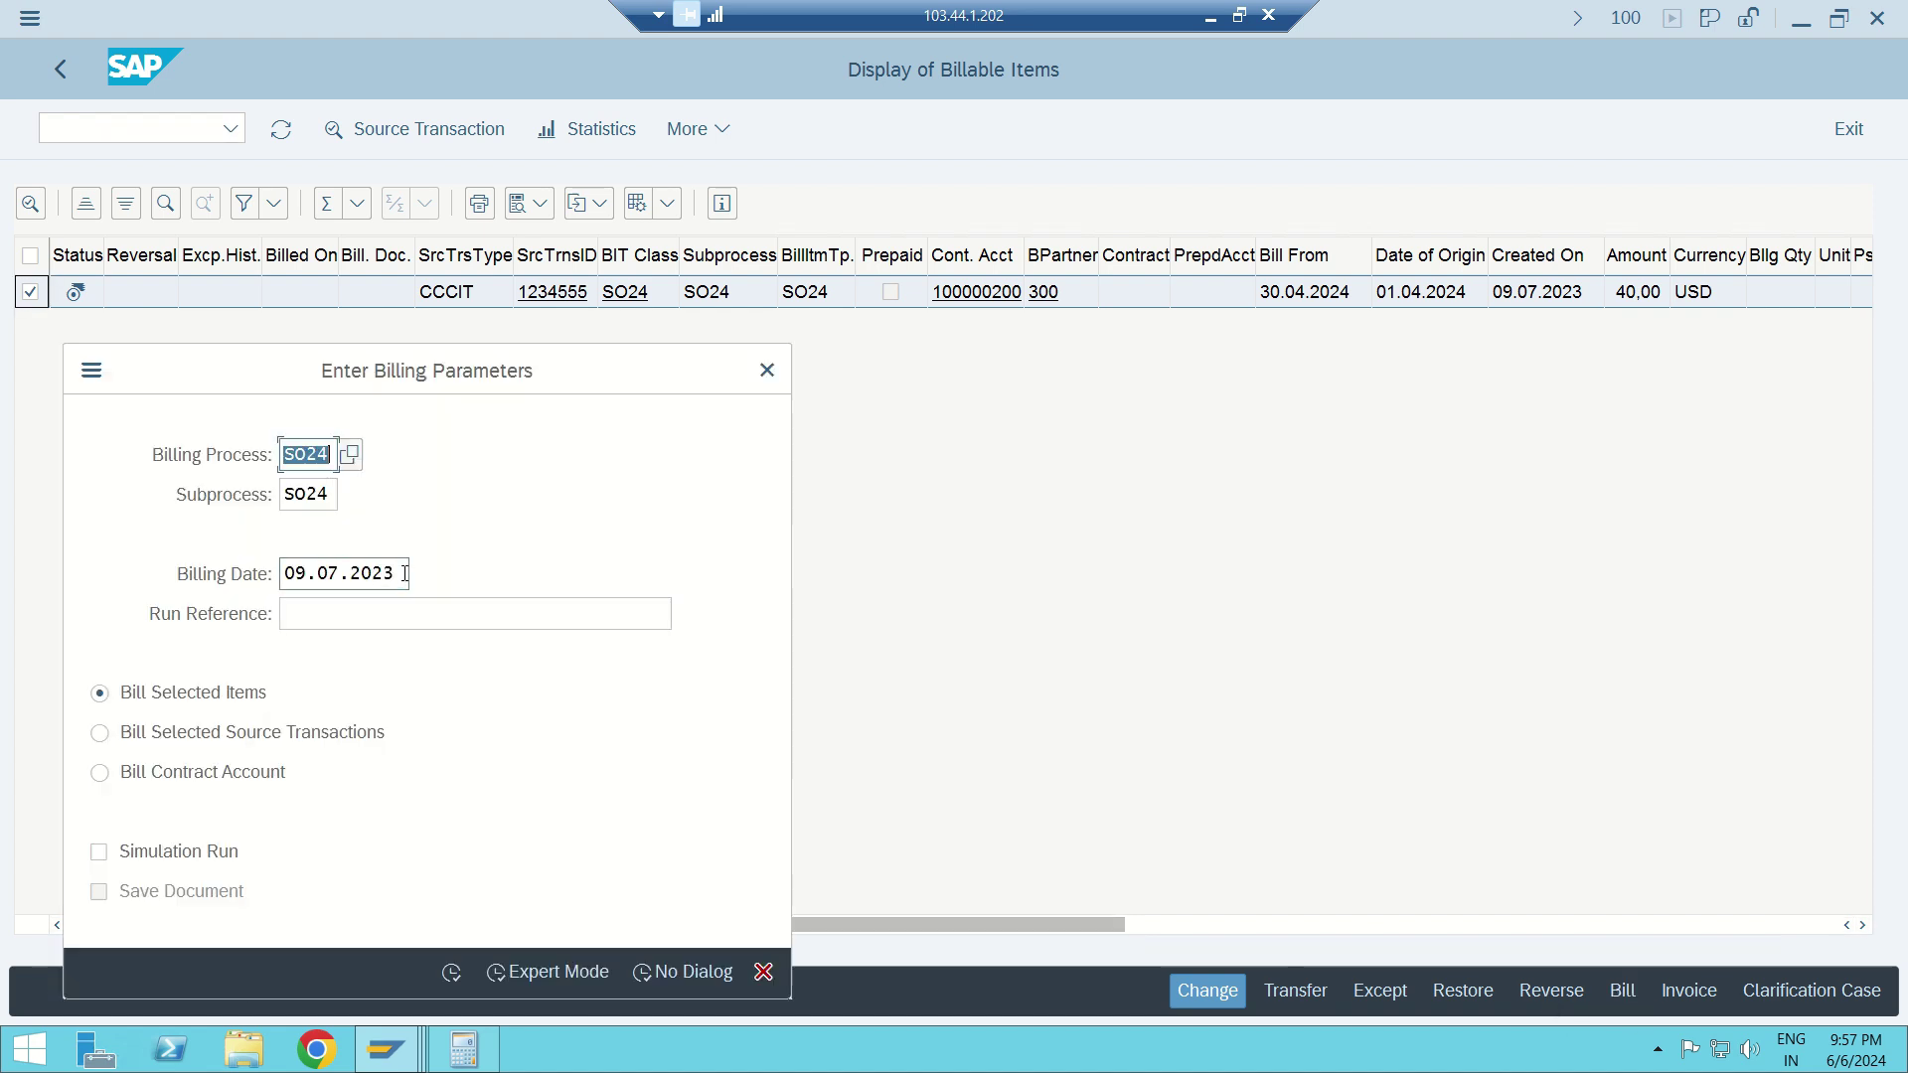
click(402, 584)
text(30.04.2024)
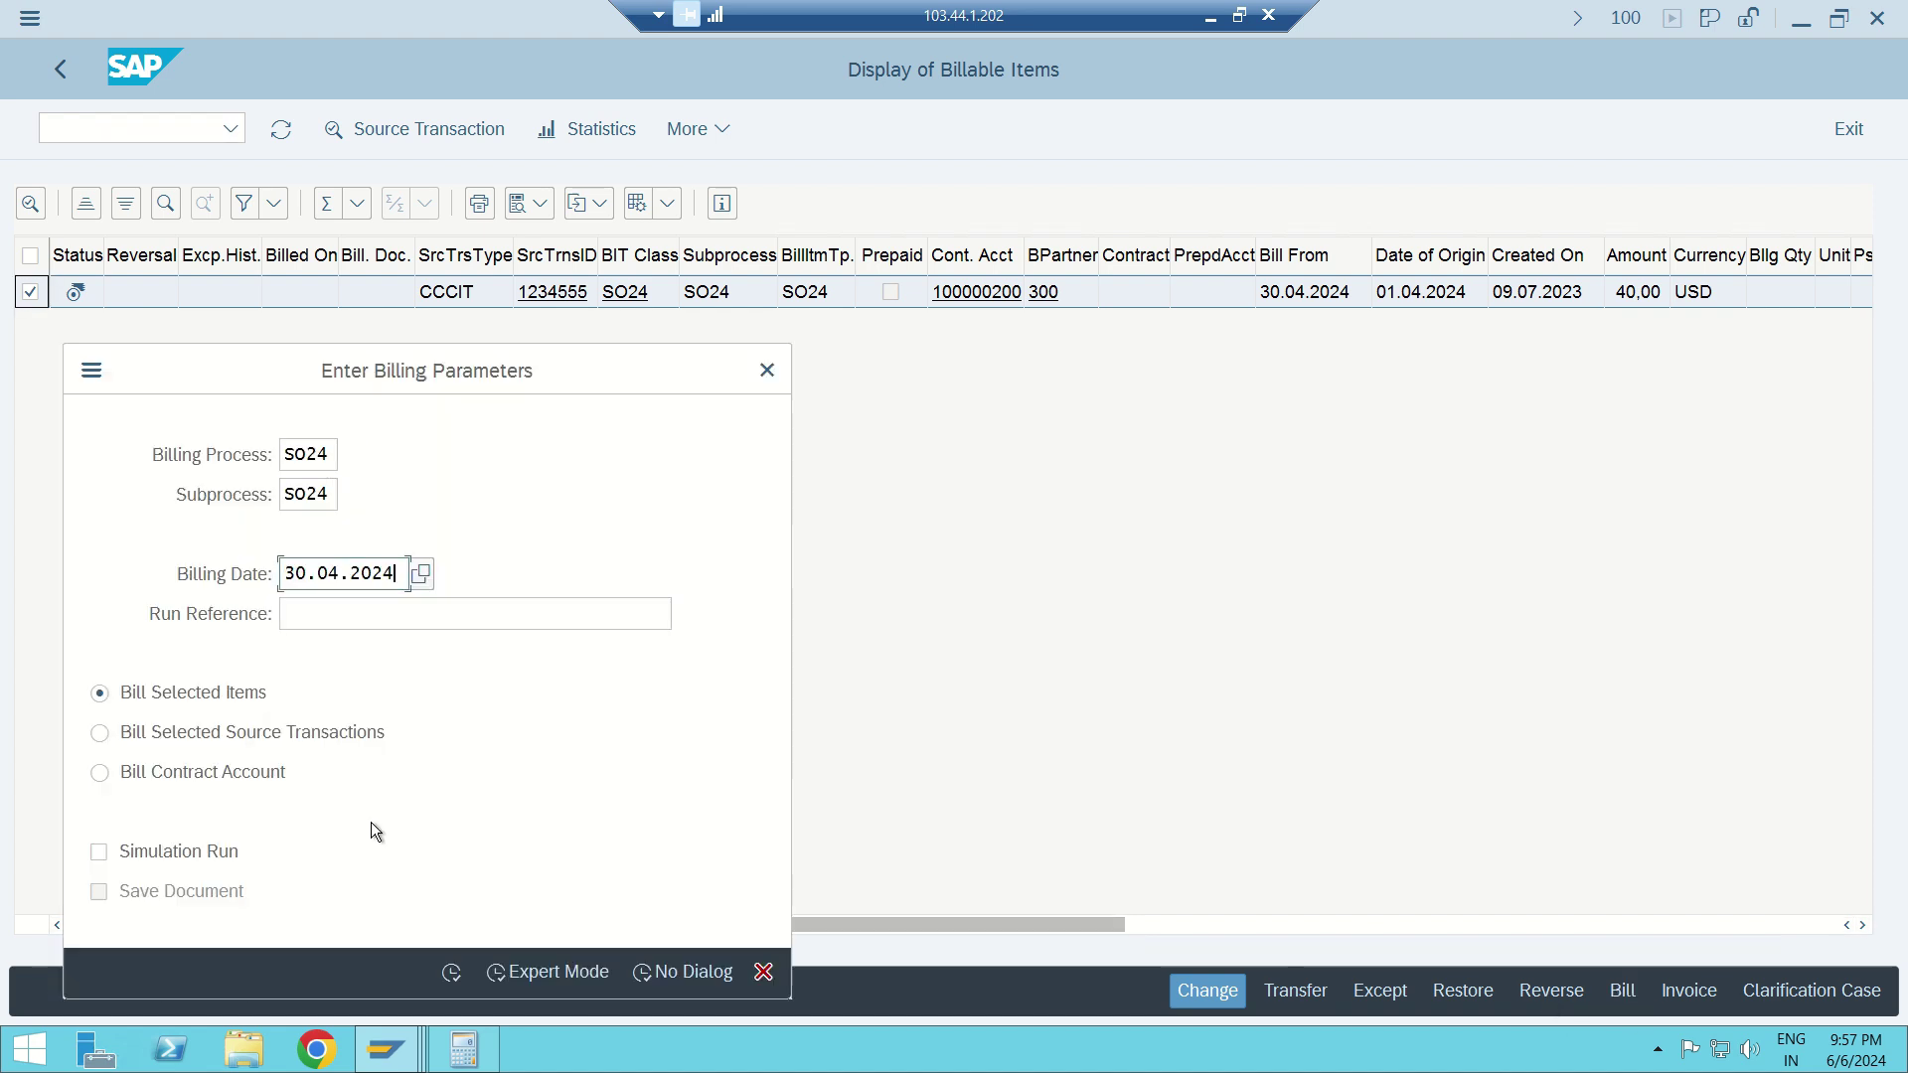
click(455, 968)
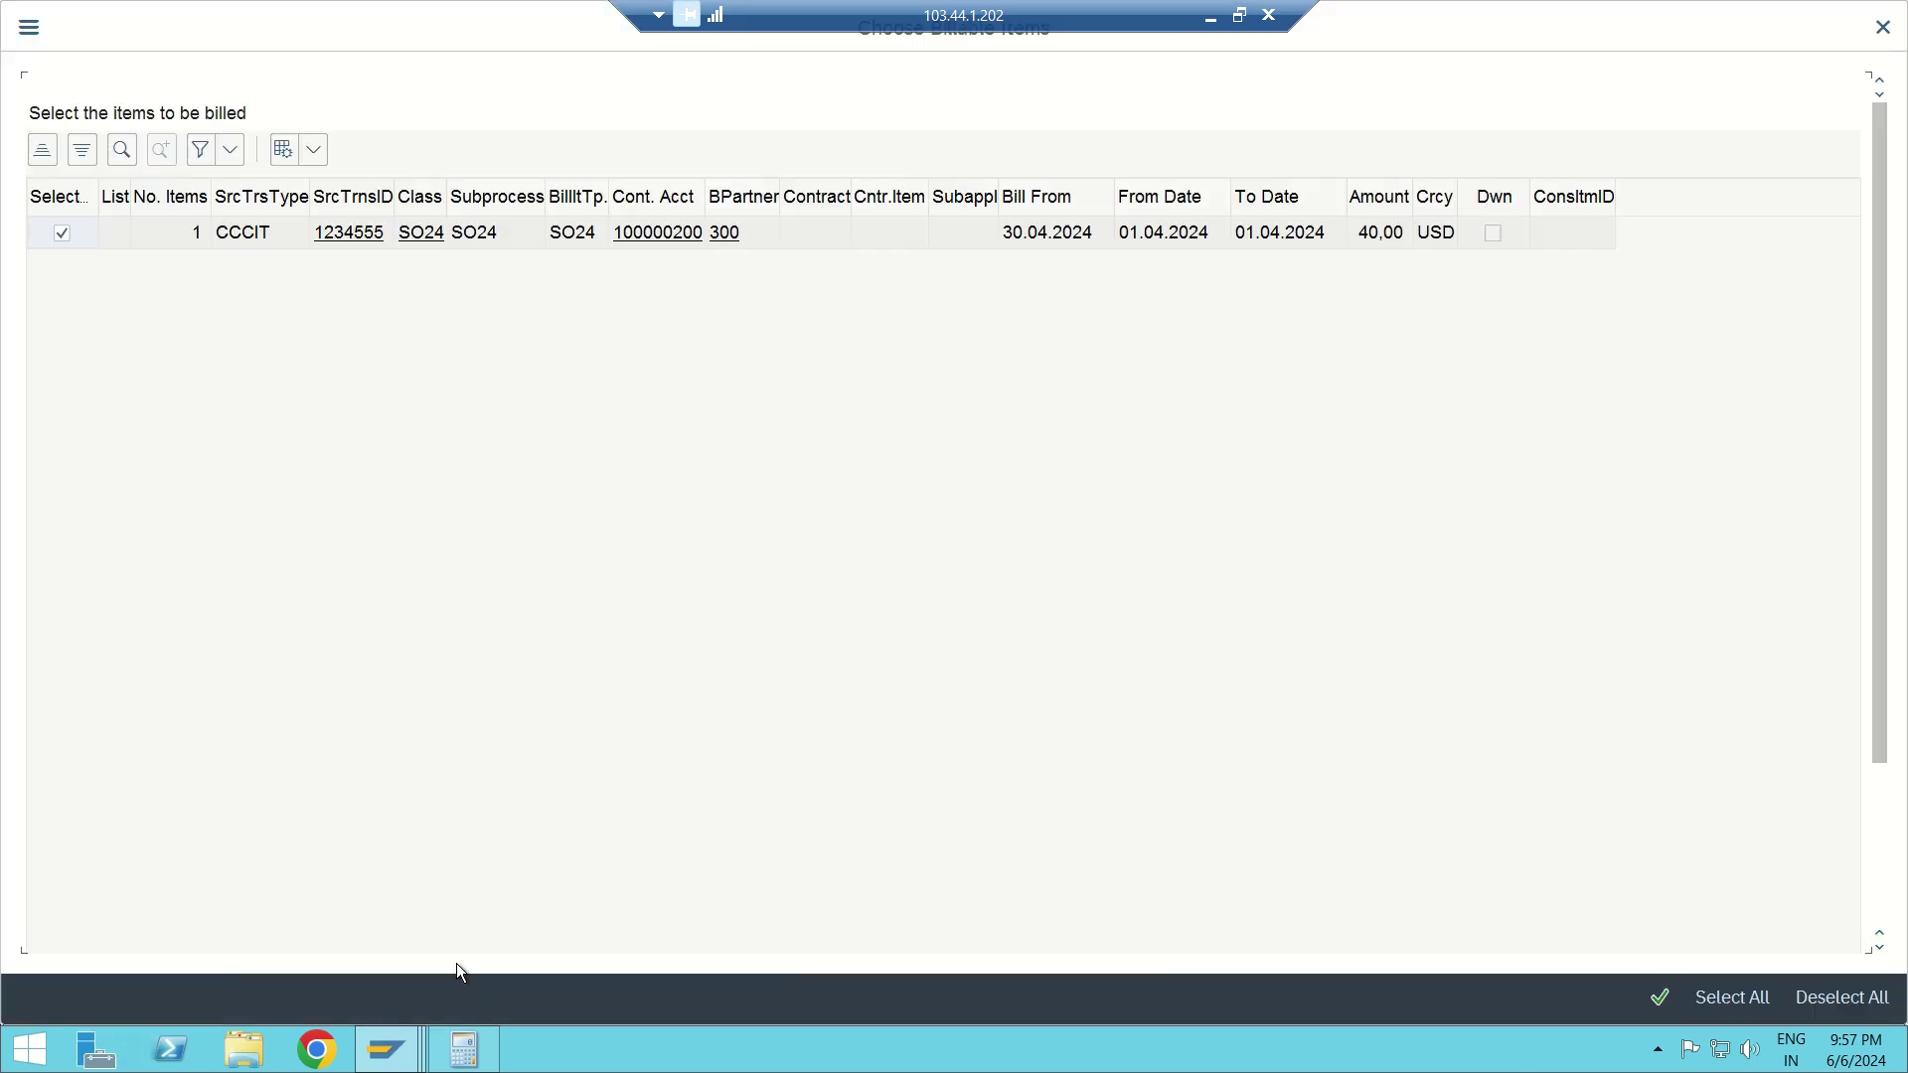
key(Return)
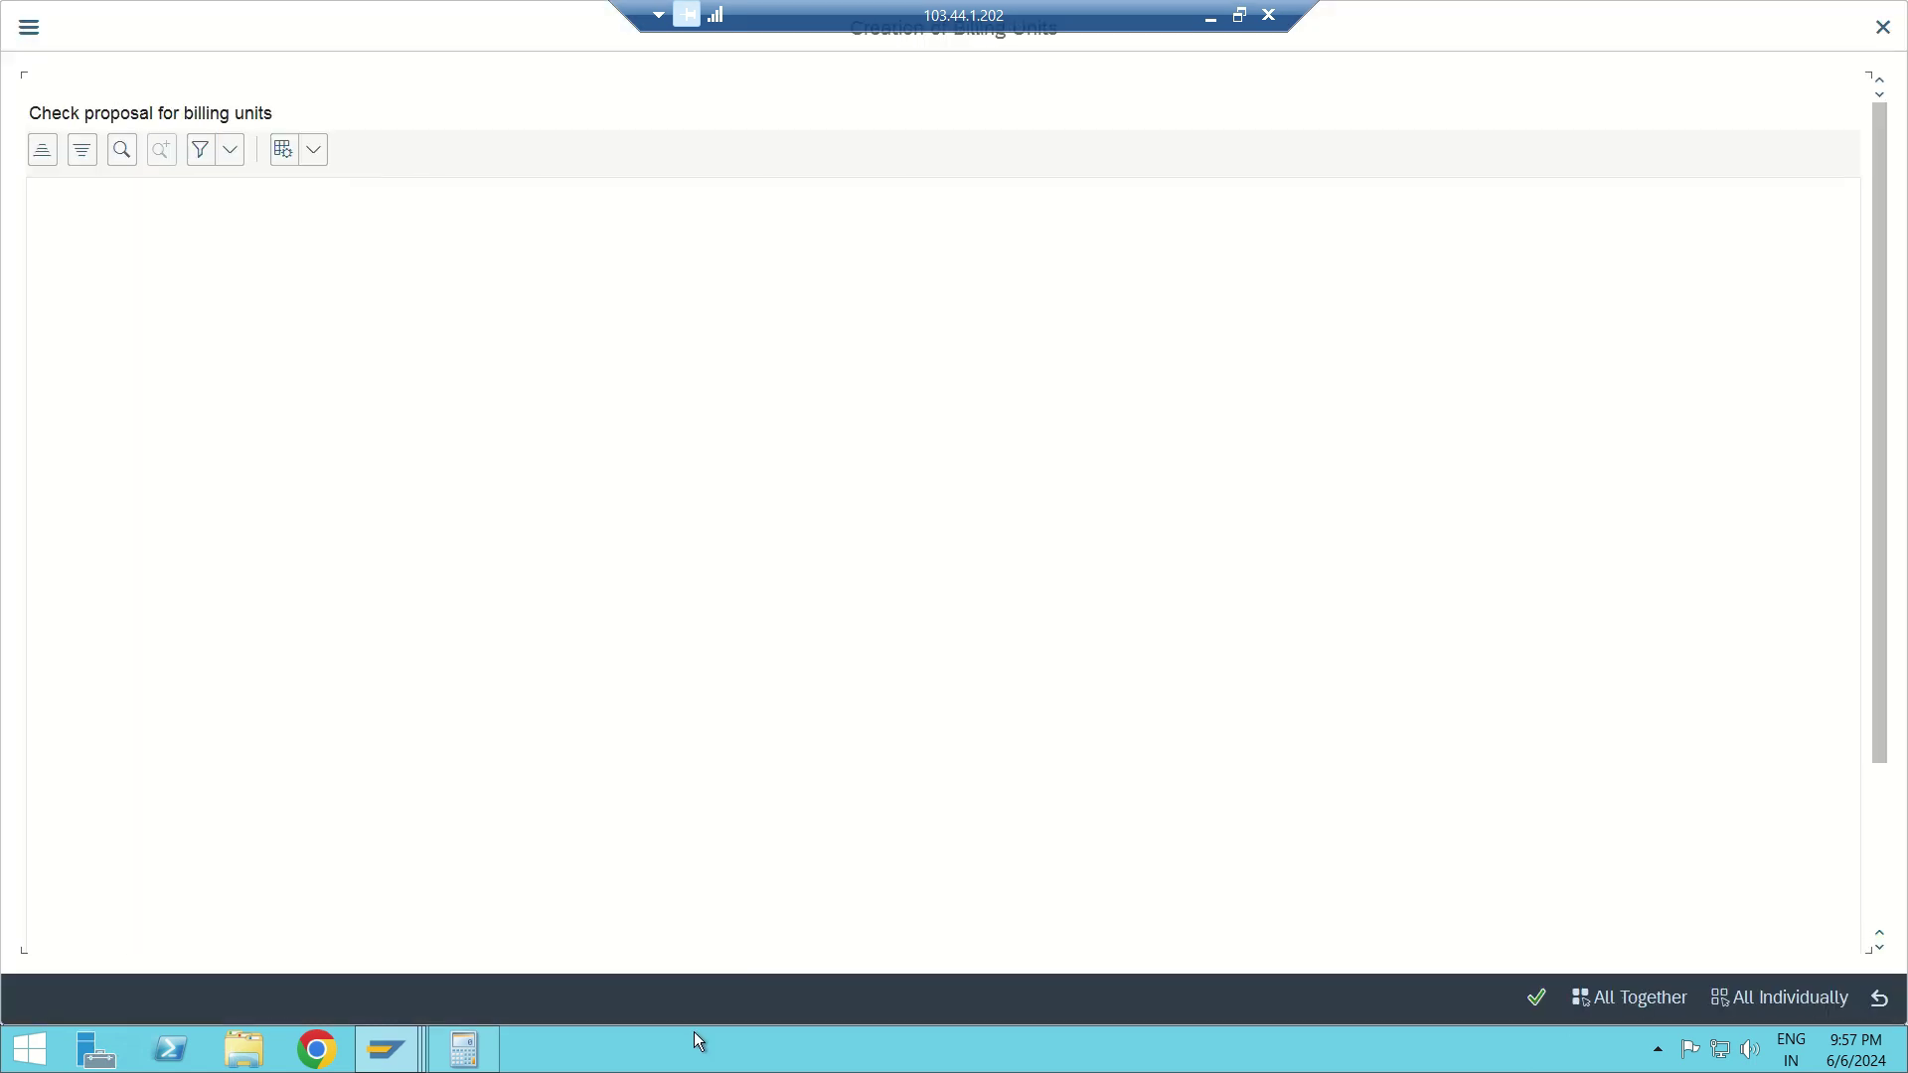
key(Return)
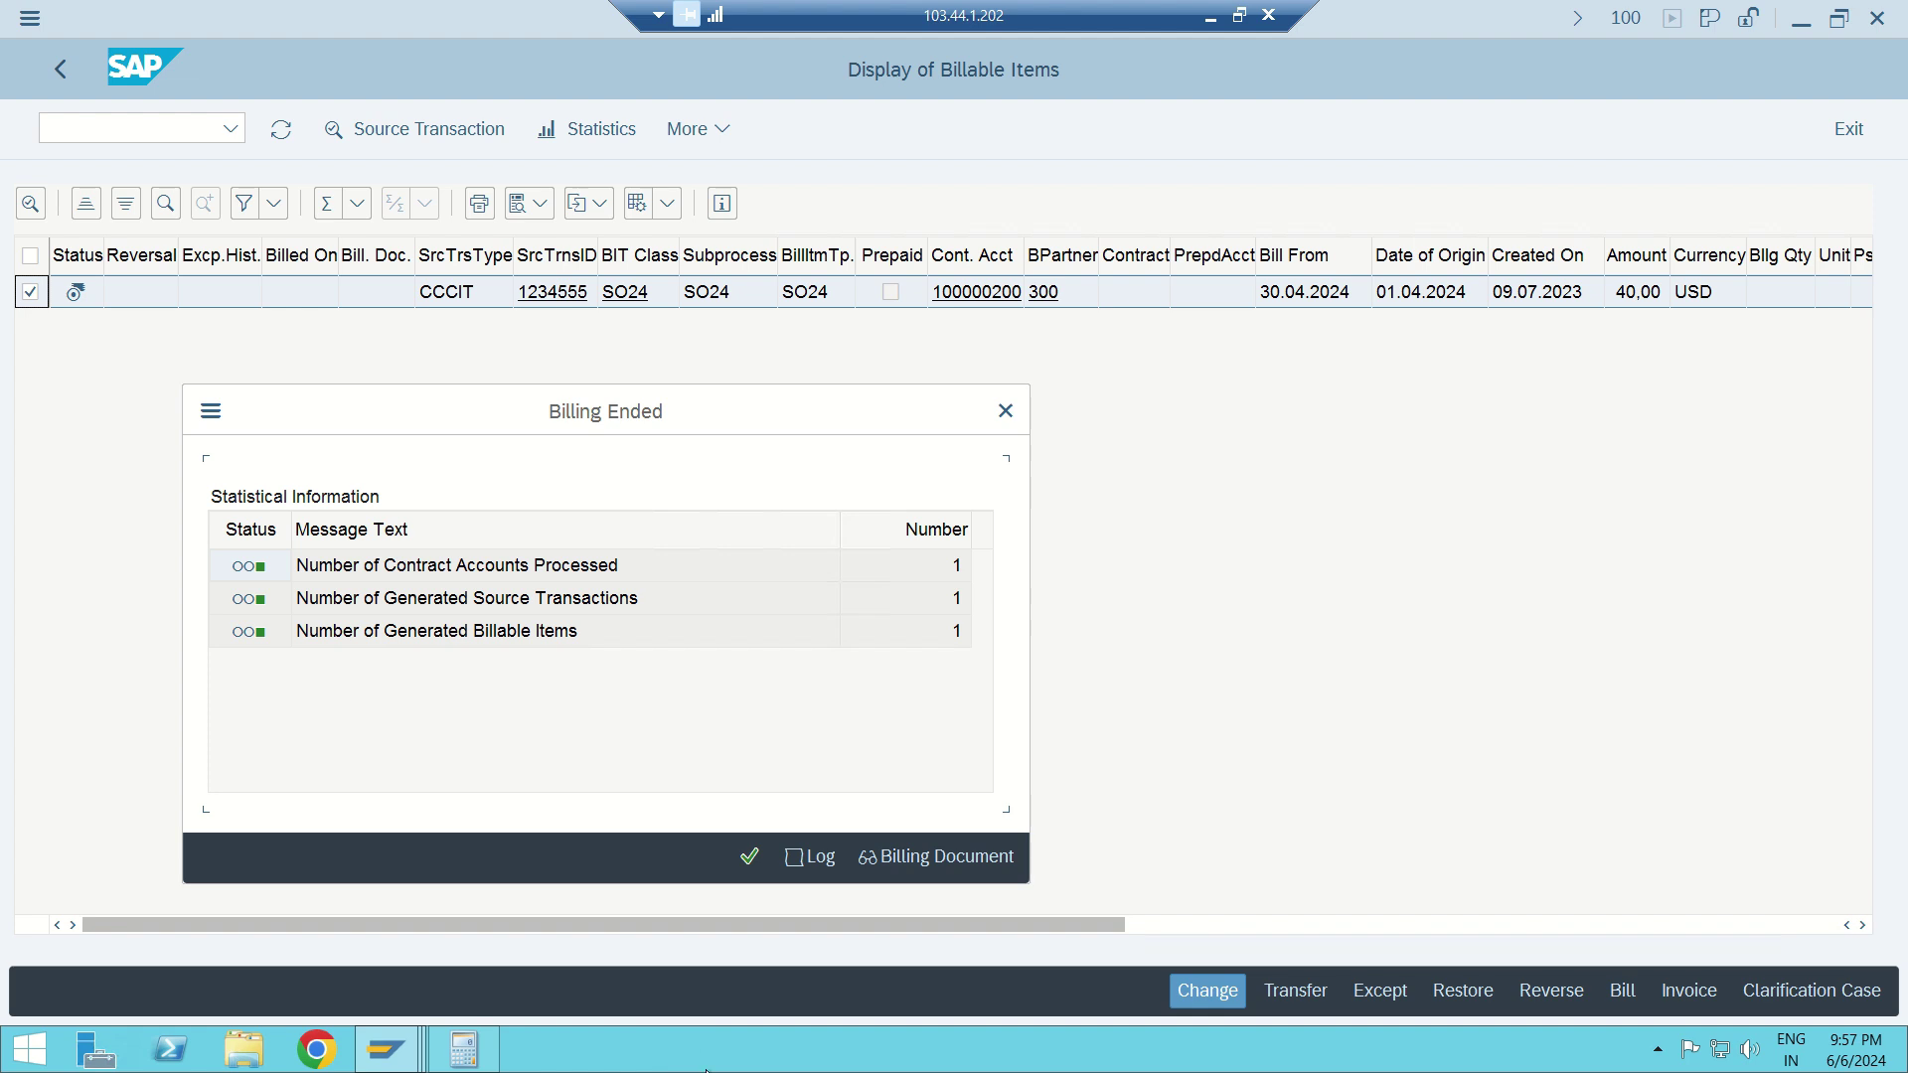
click(926, 860)
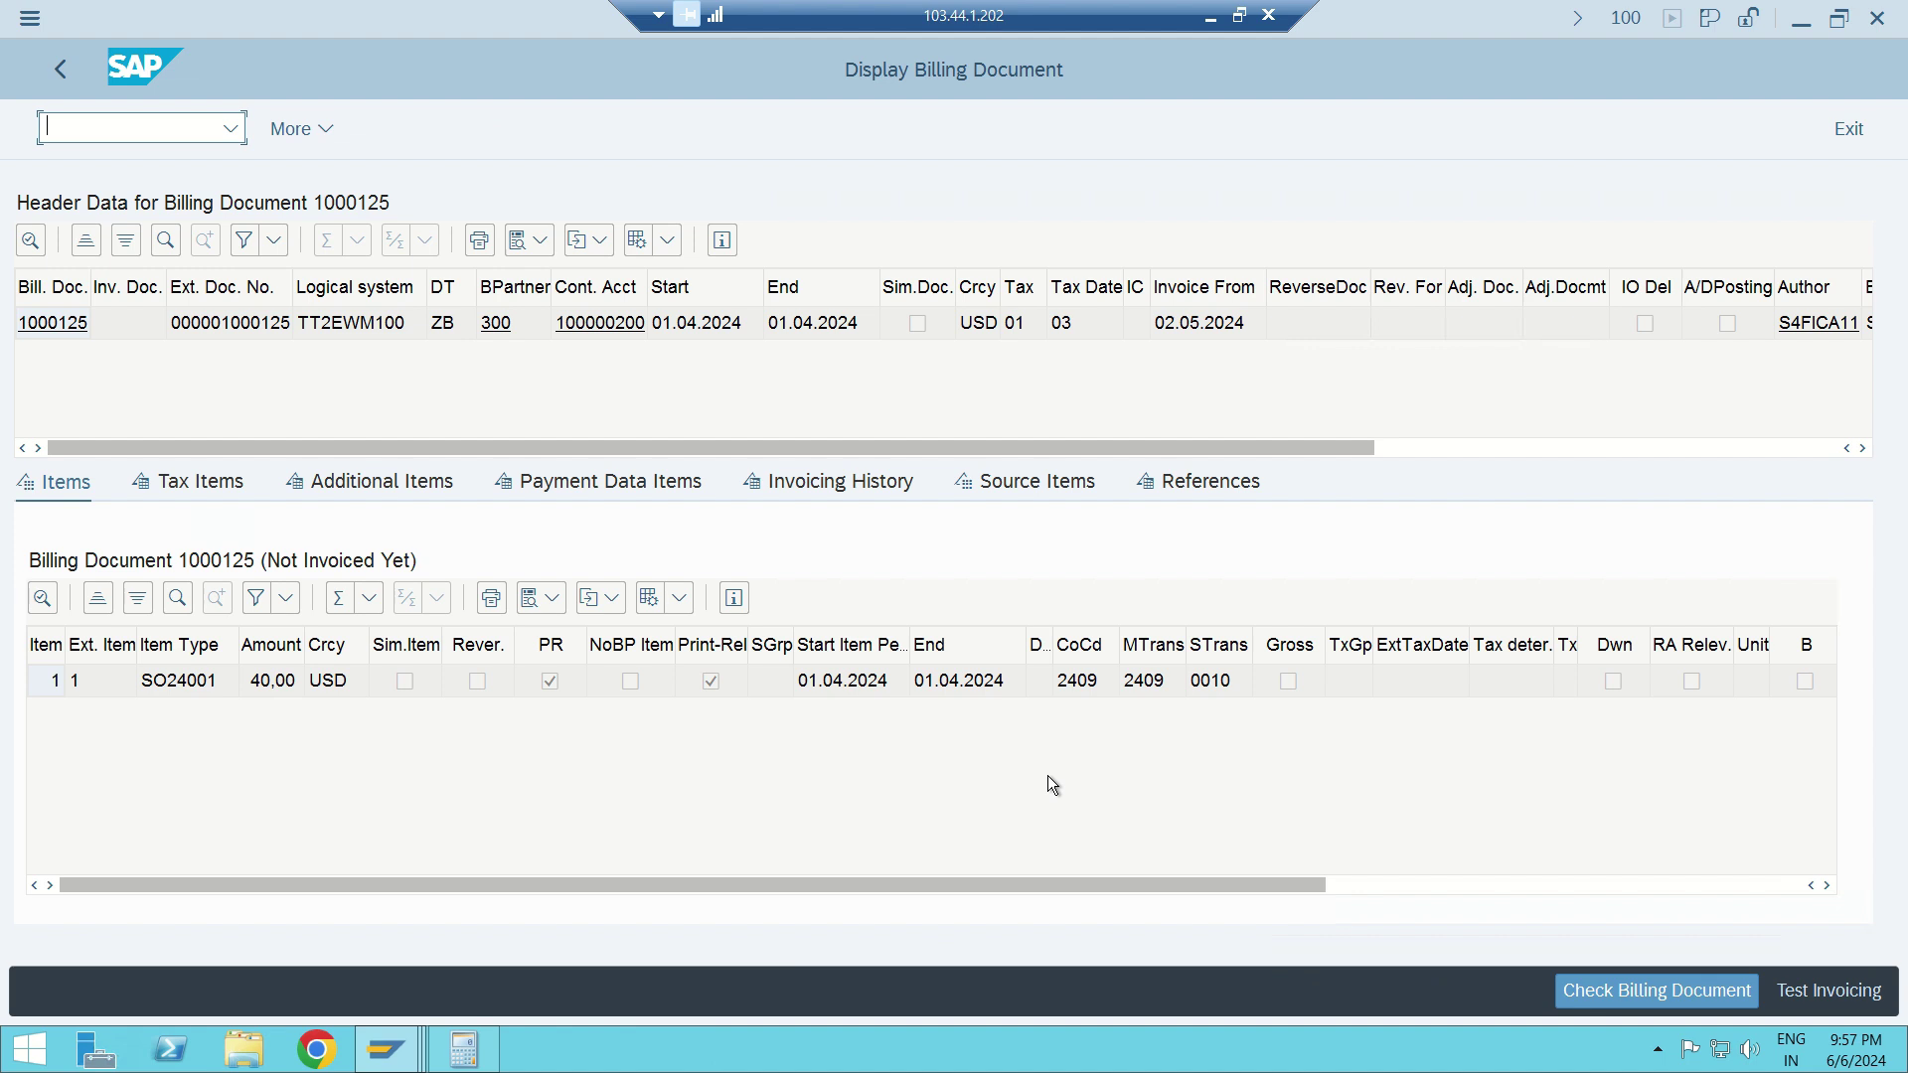
click(271, 655)
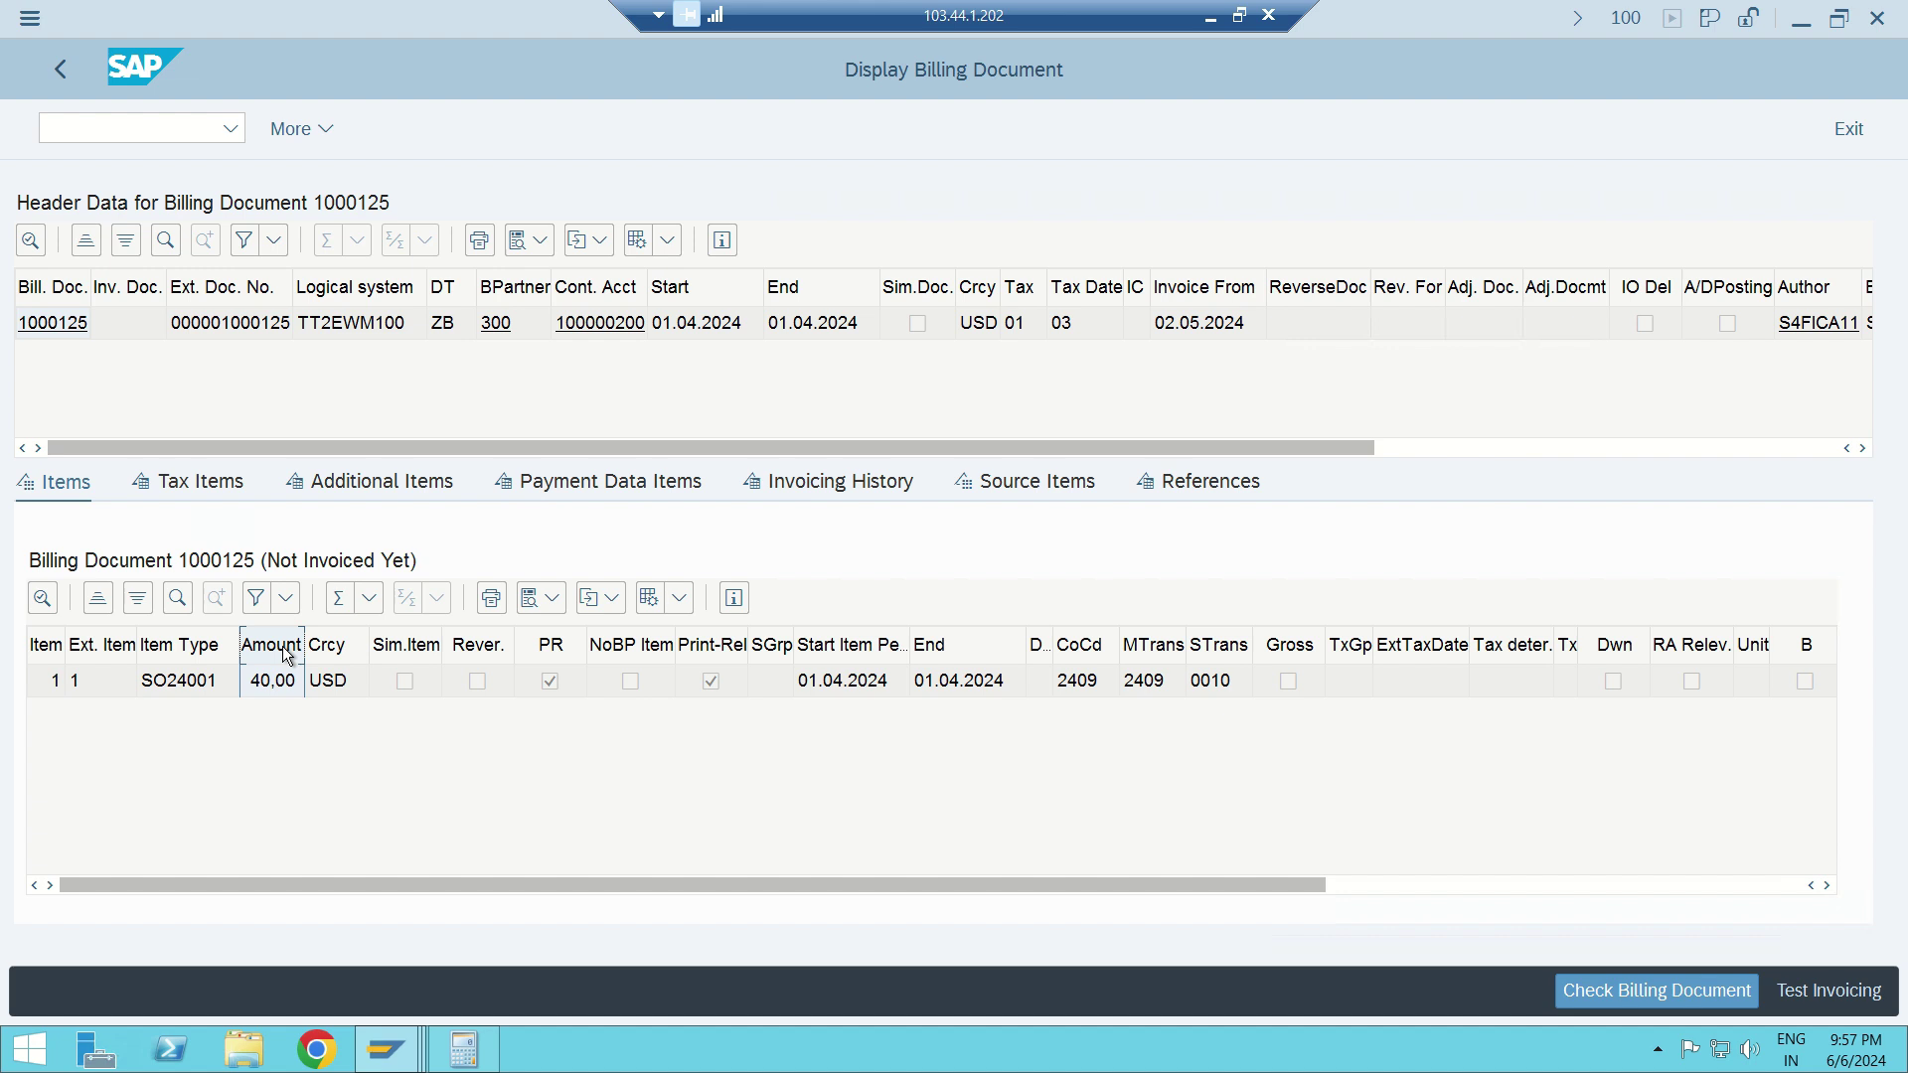
click(1196, 316)
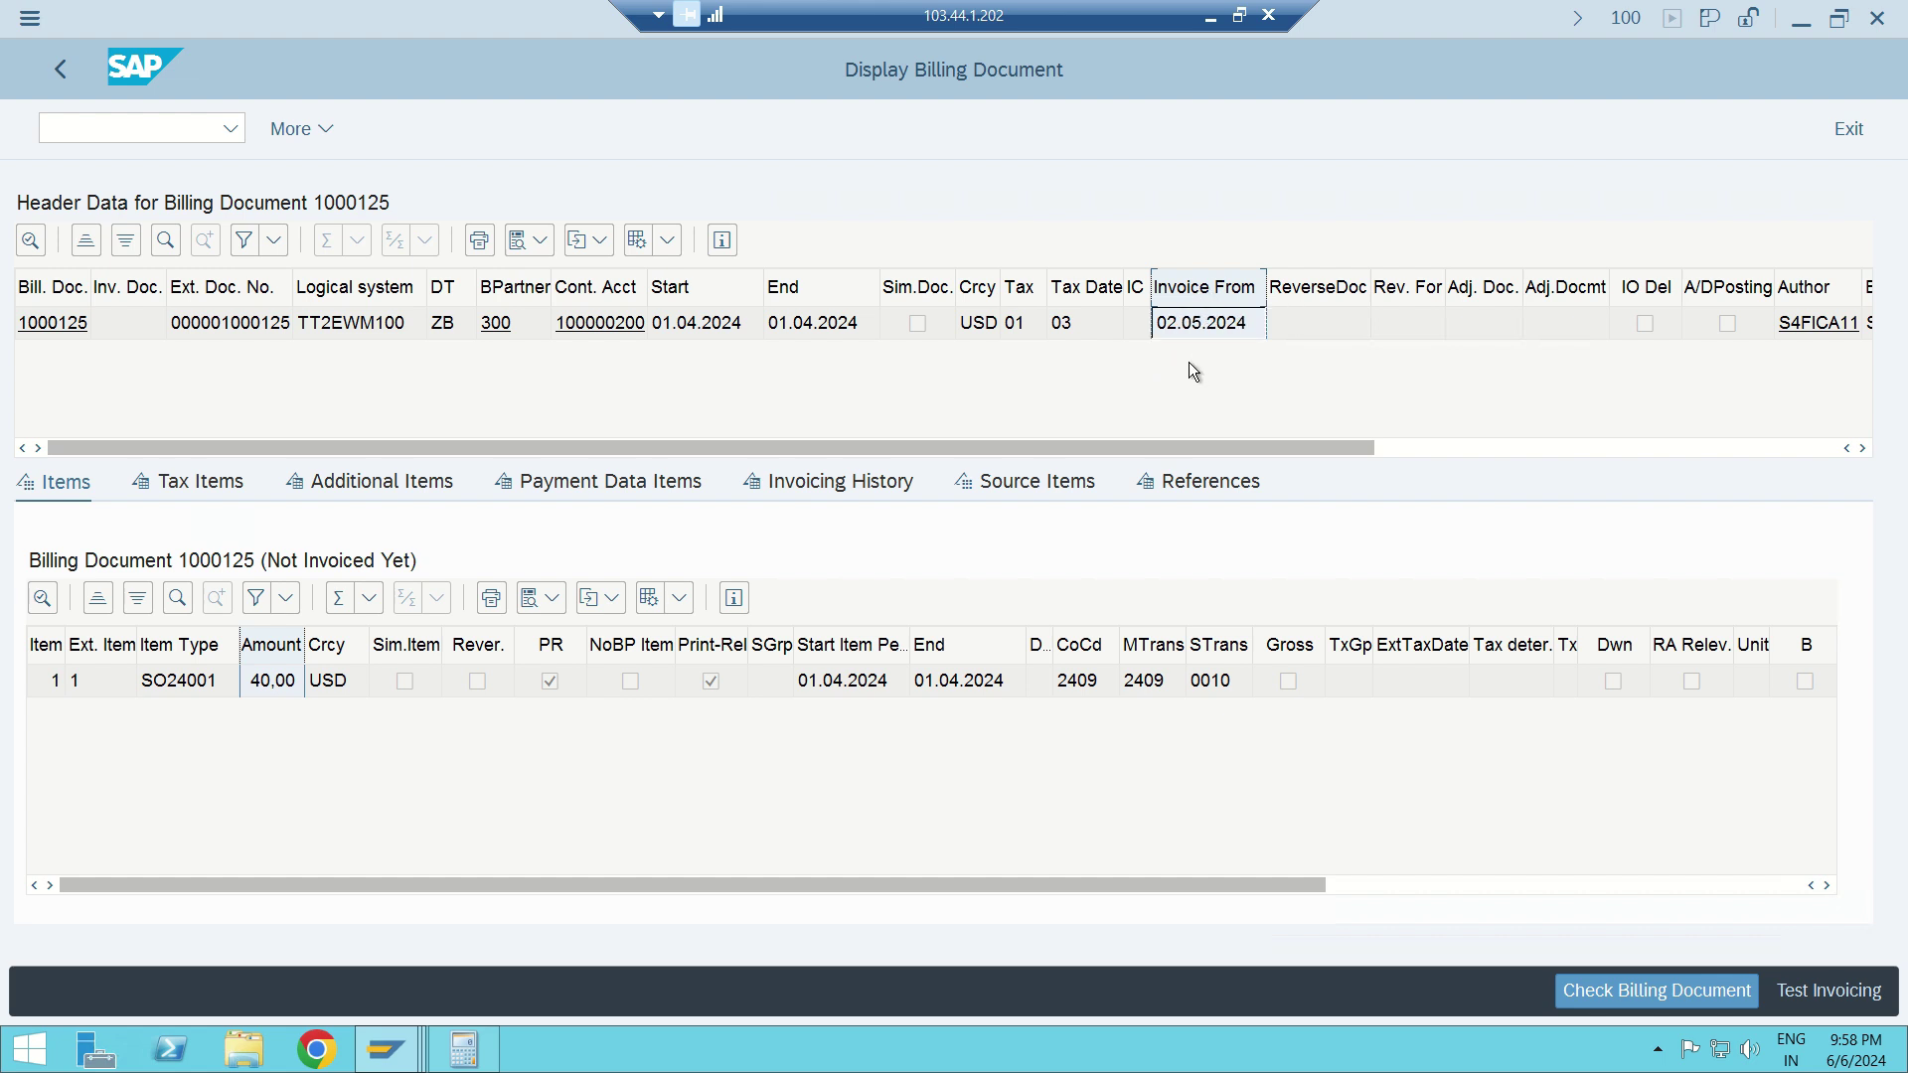
click(60, 65)
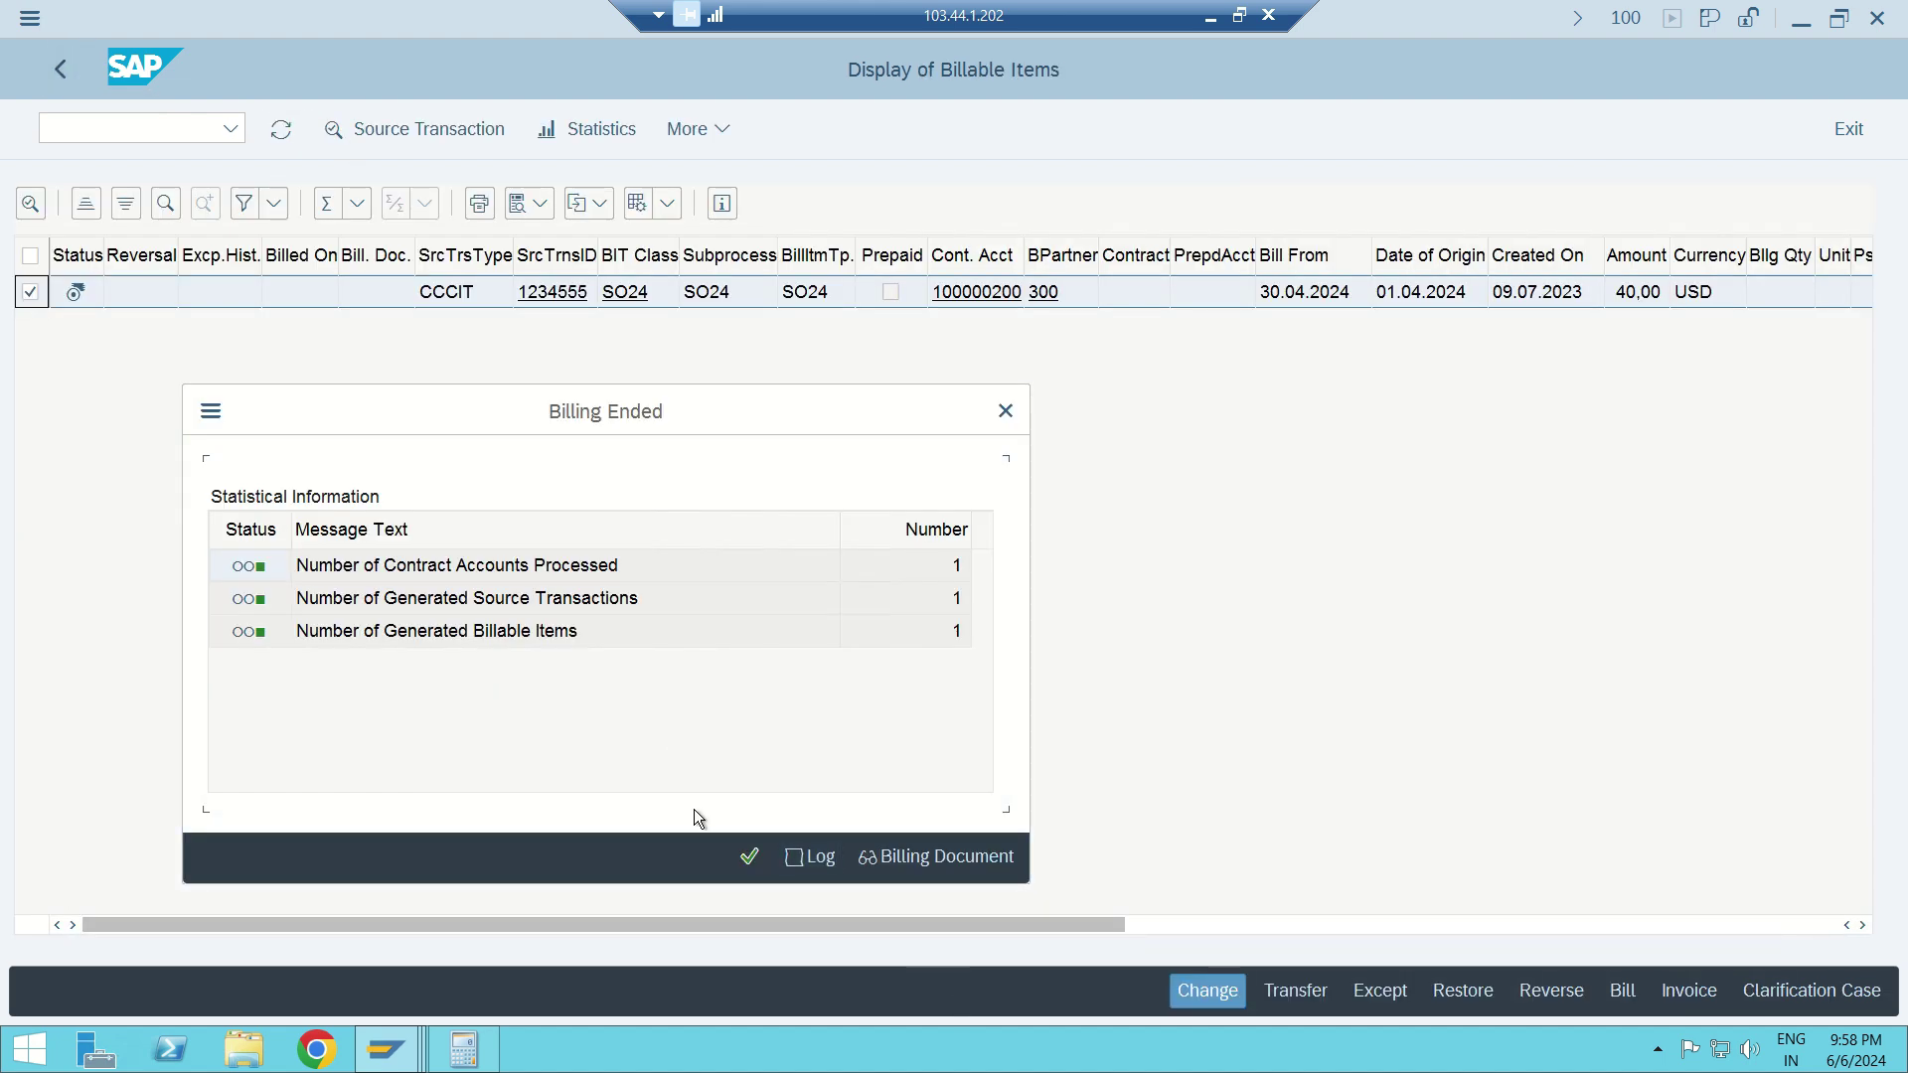
- Enter invoicing process 24 with document and posting dates 02.05.2024 for the billed item
click(750, 863)
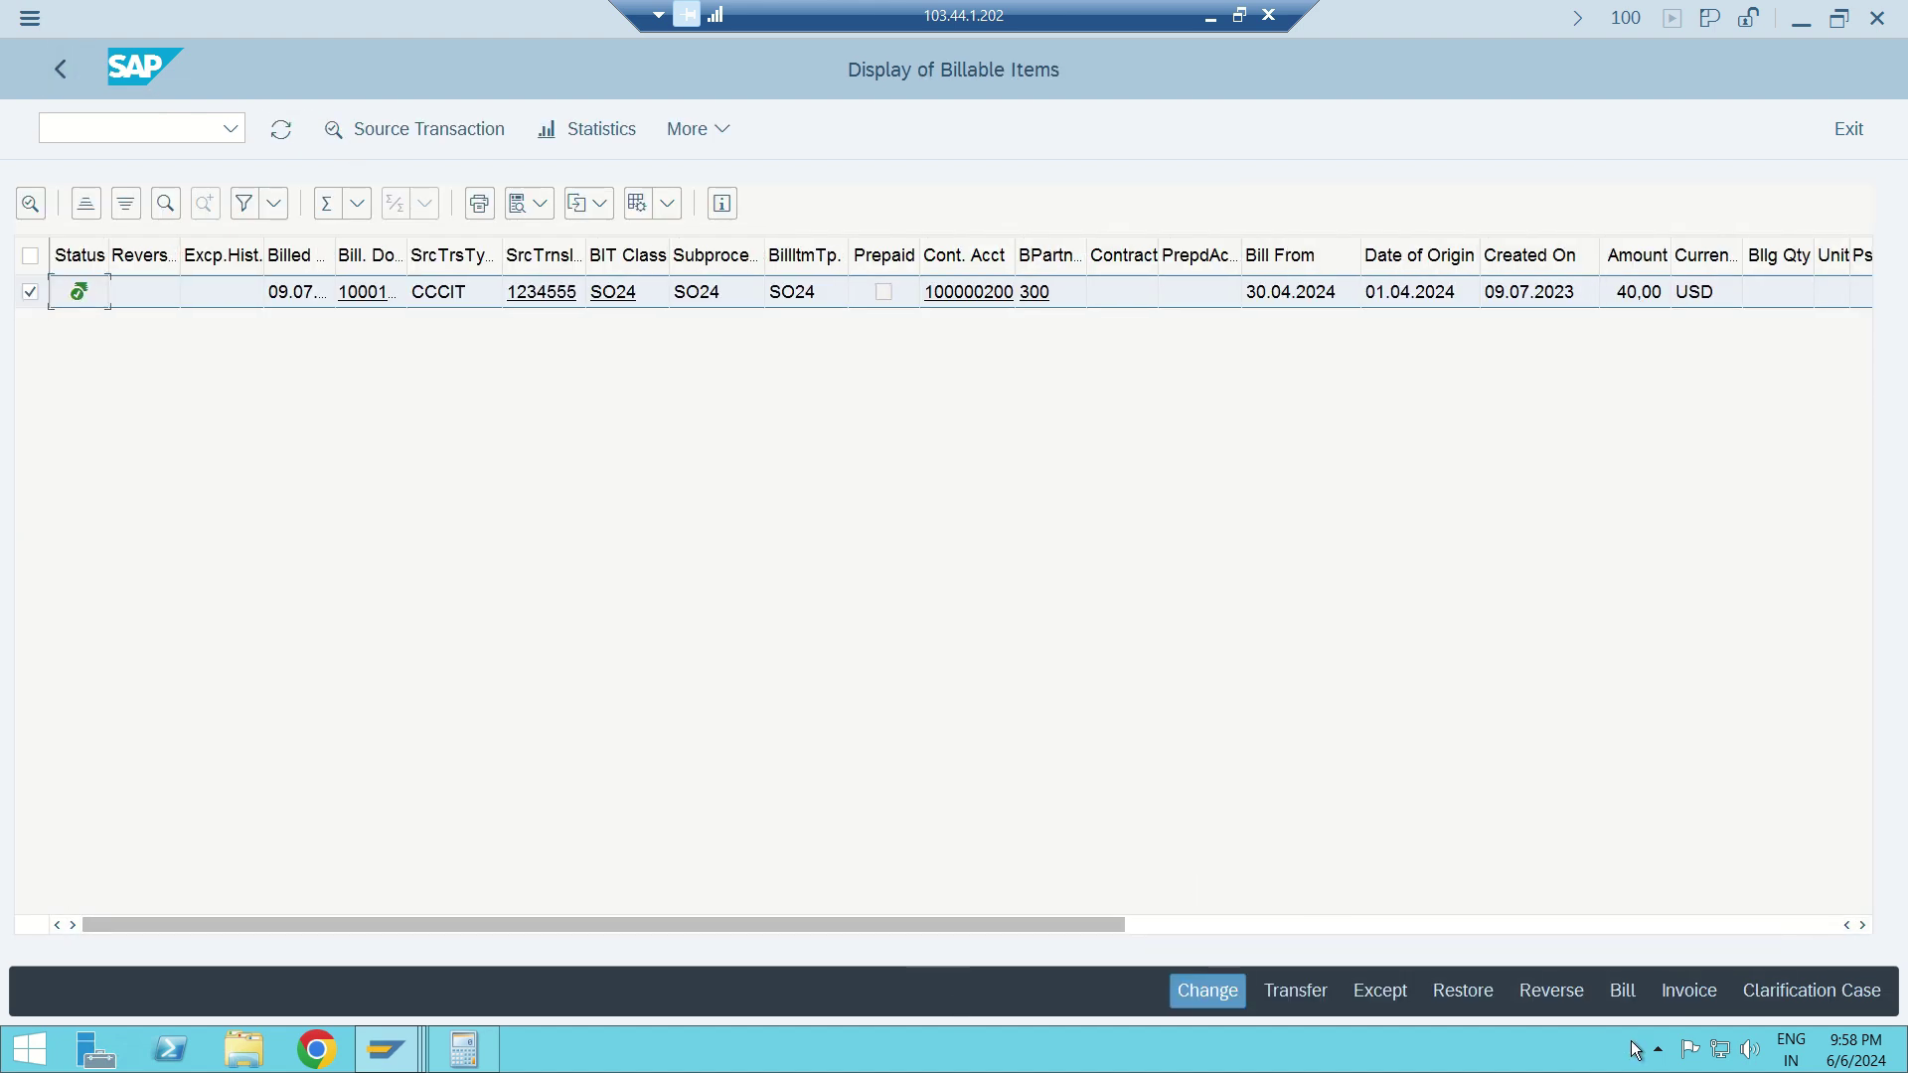
click(1686, 993)
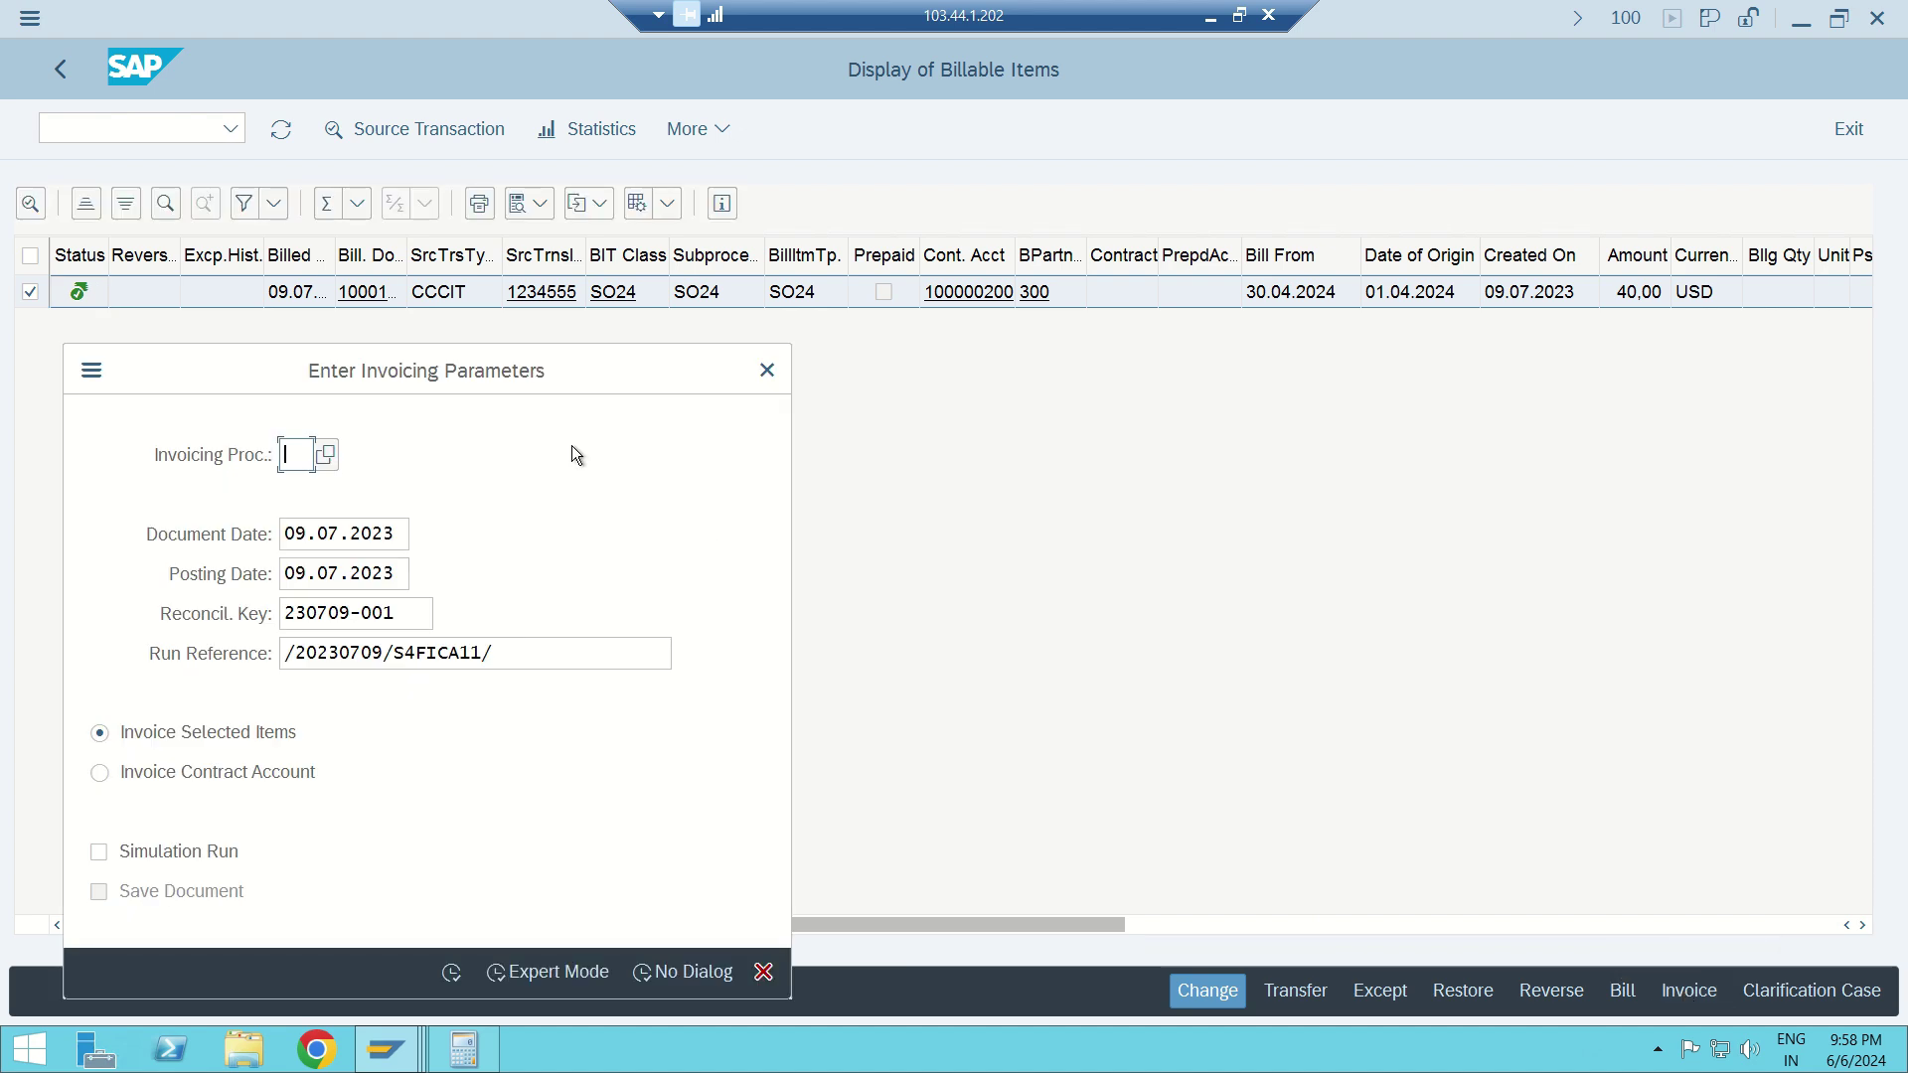
text(2)
click(307, 490)
key(Tab)
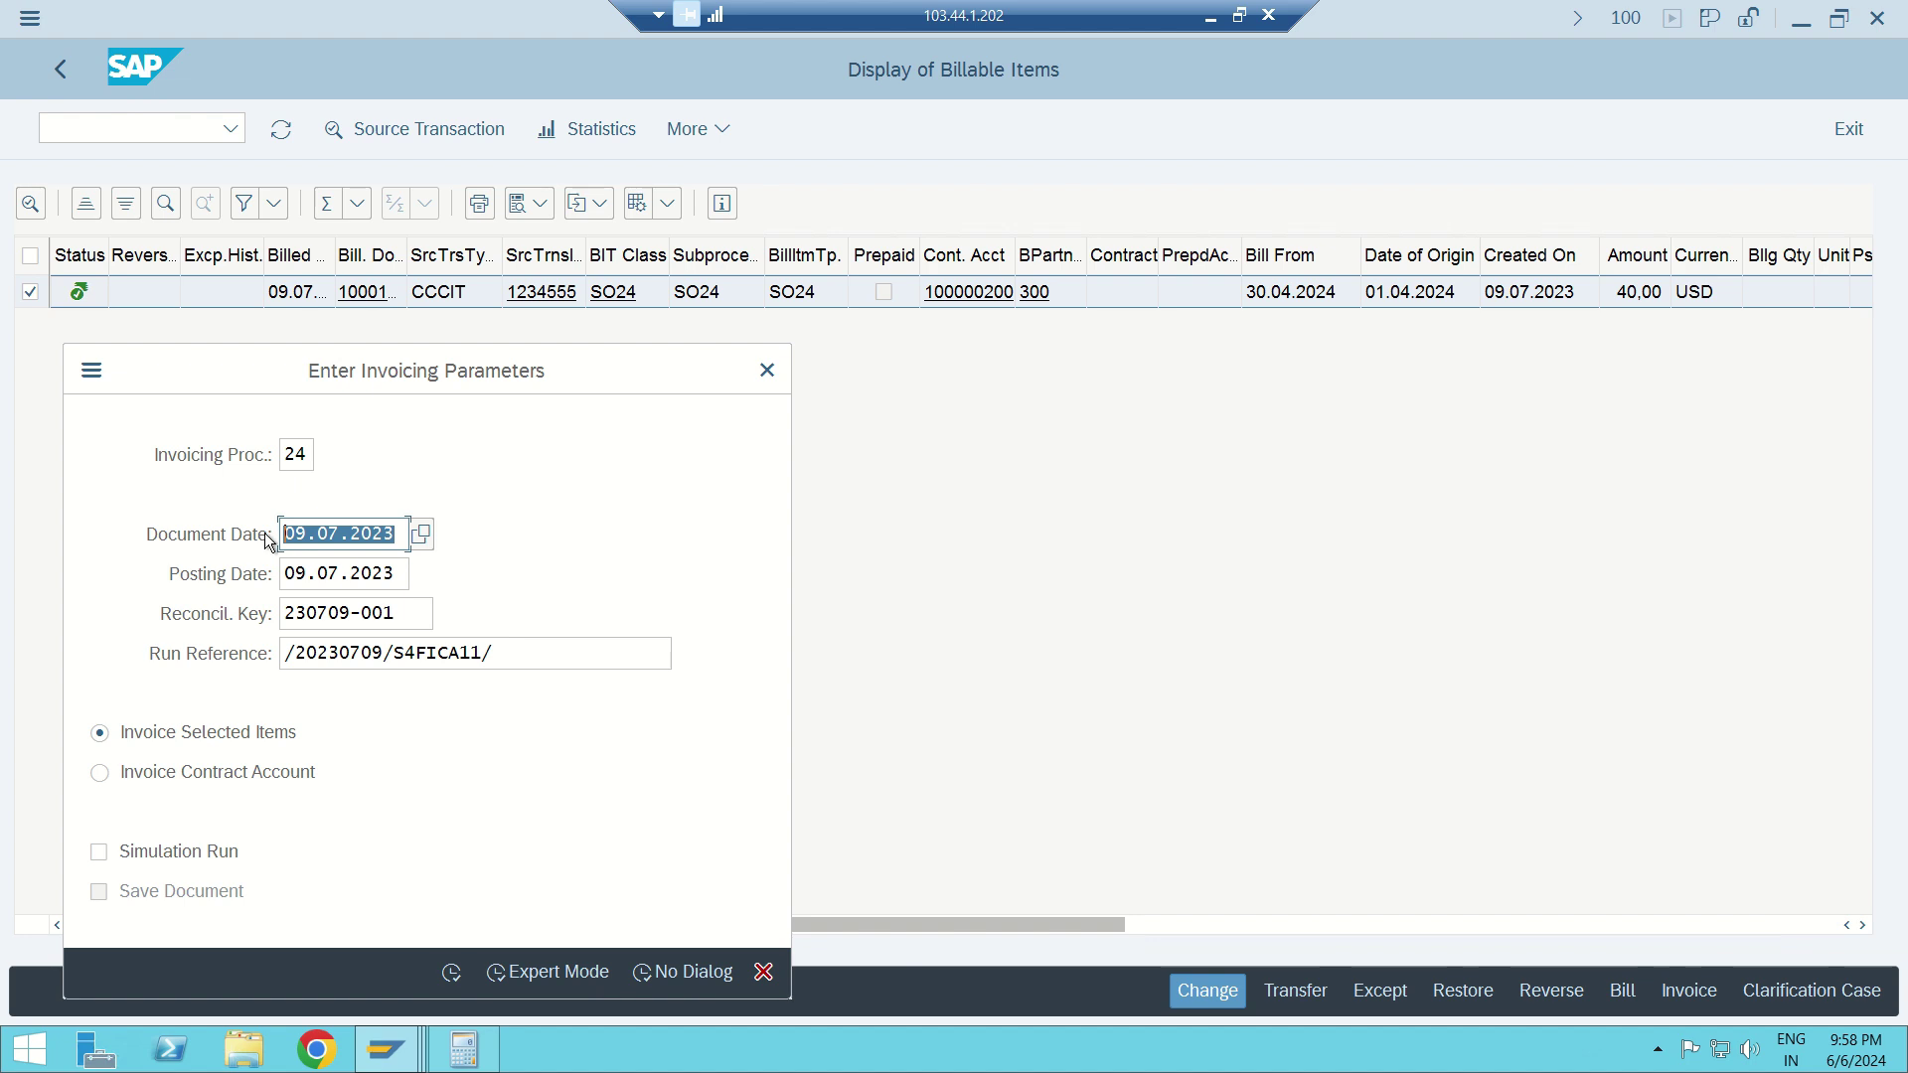
text(02.05.2024)
key(Tab)
text(02.05.2024)
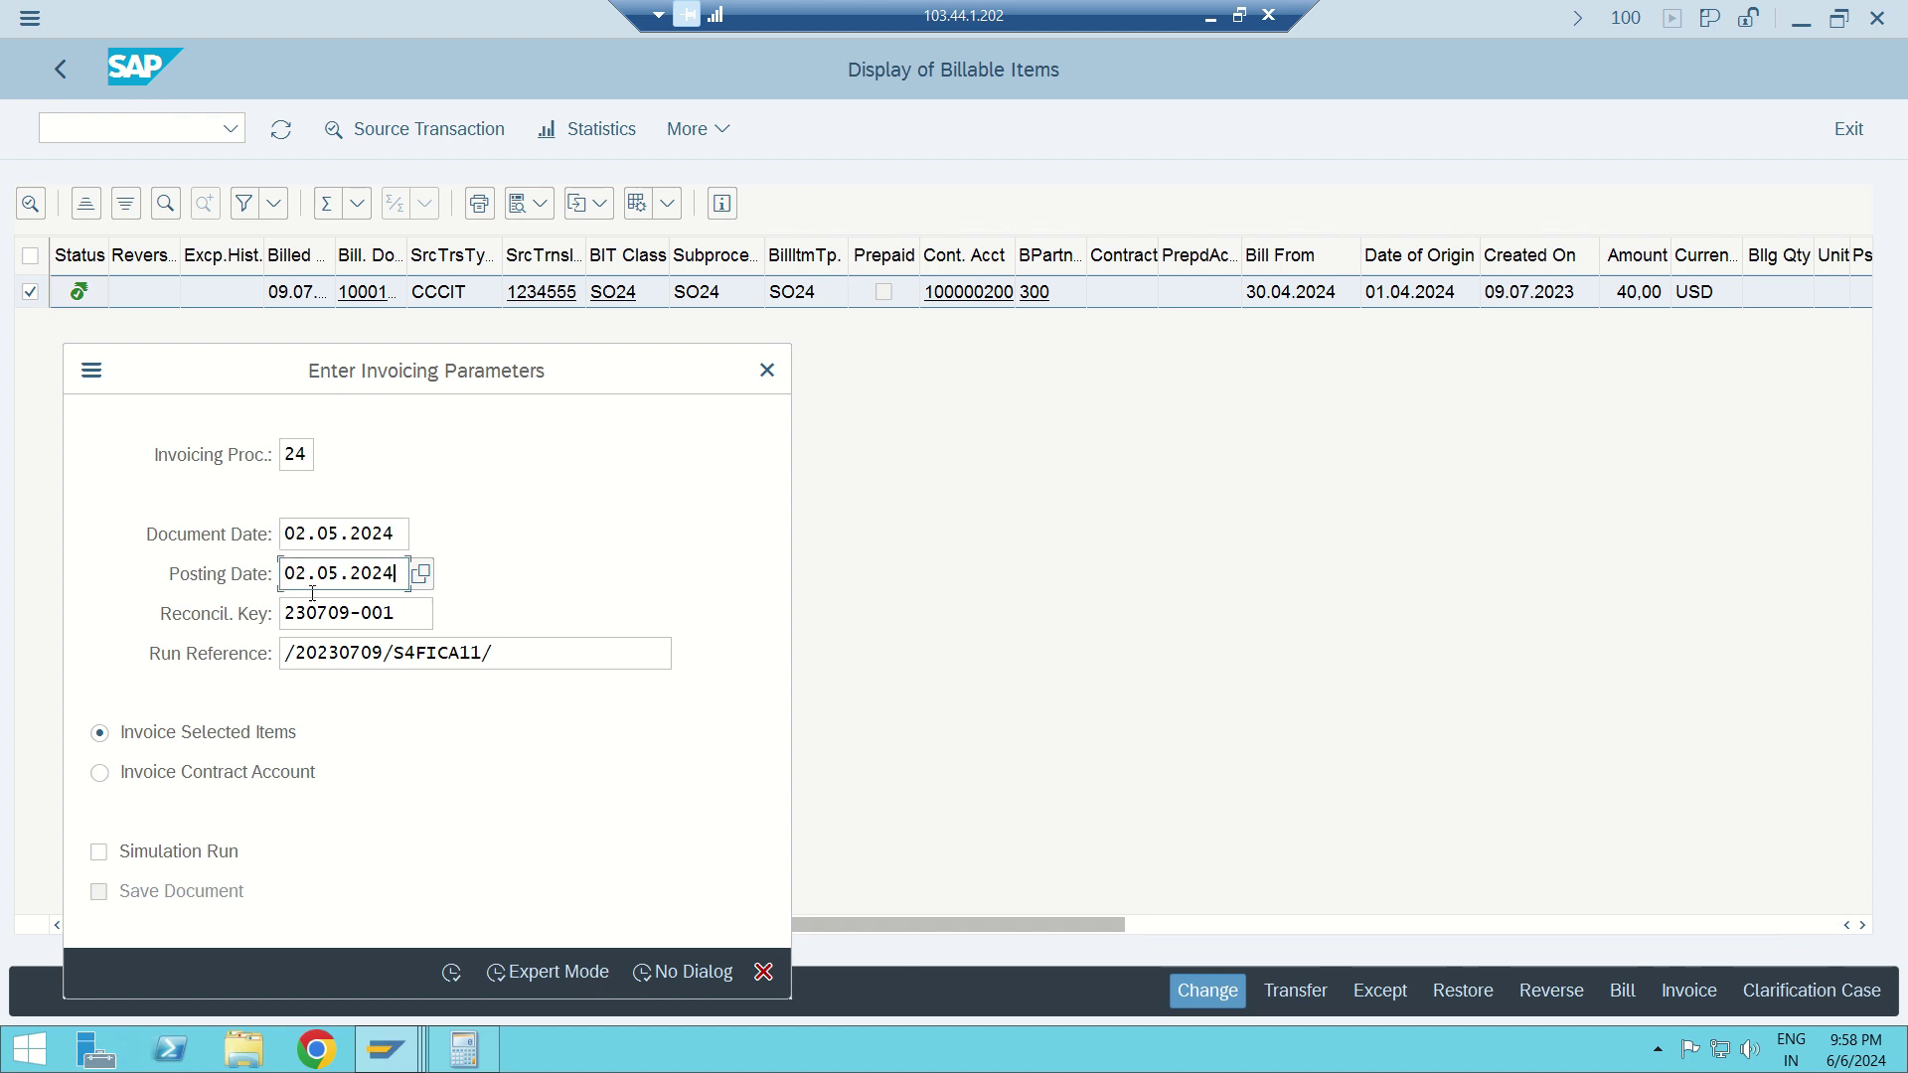
click(451, 972)
click(512, 655)
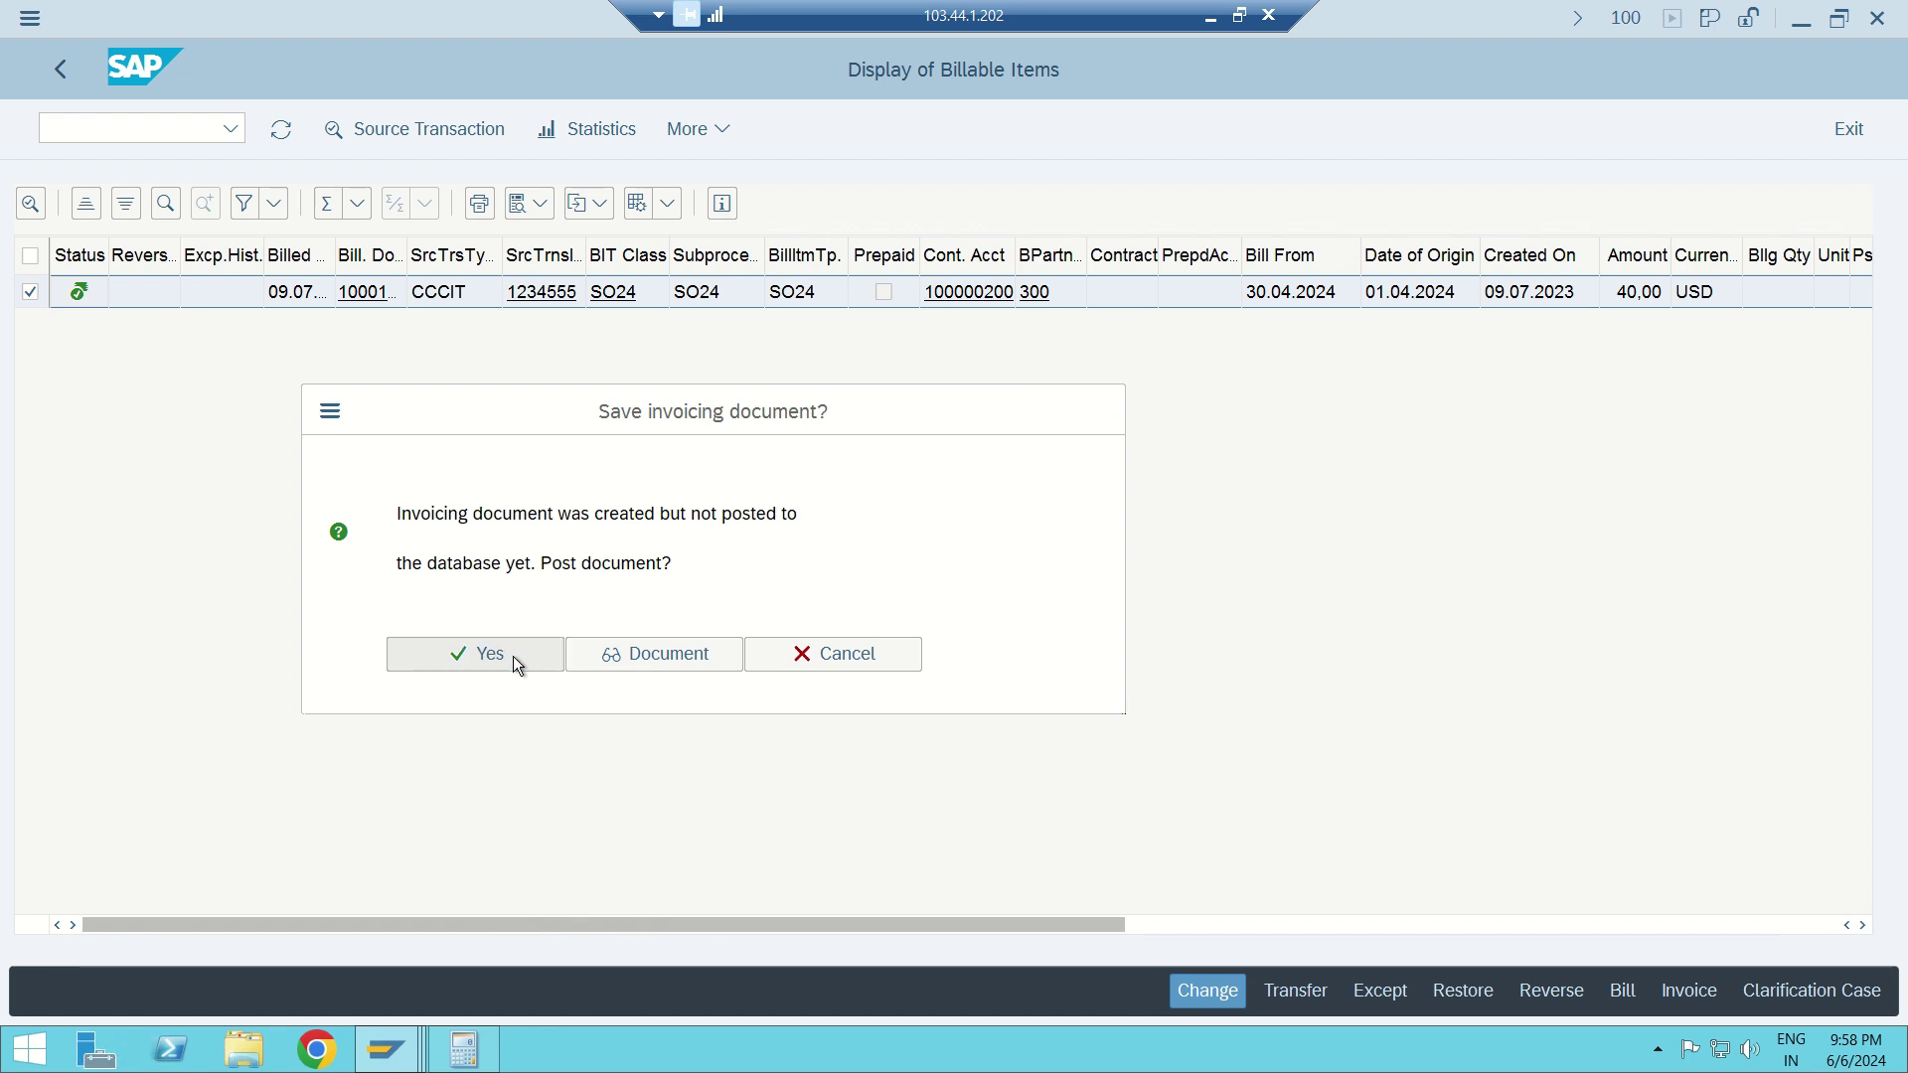
click(1079, 999)
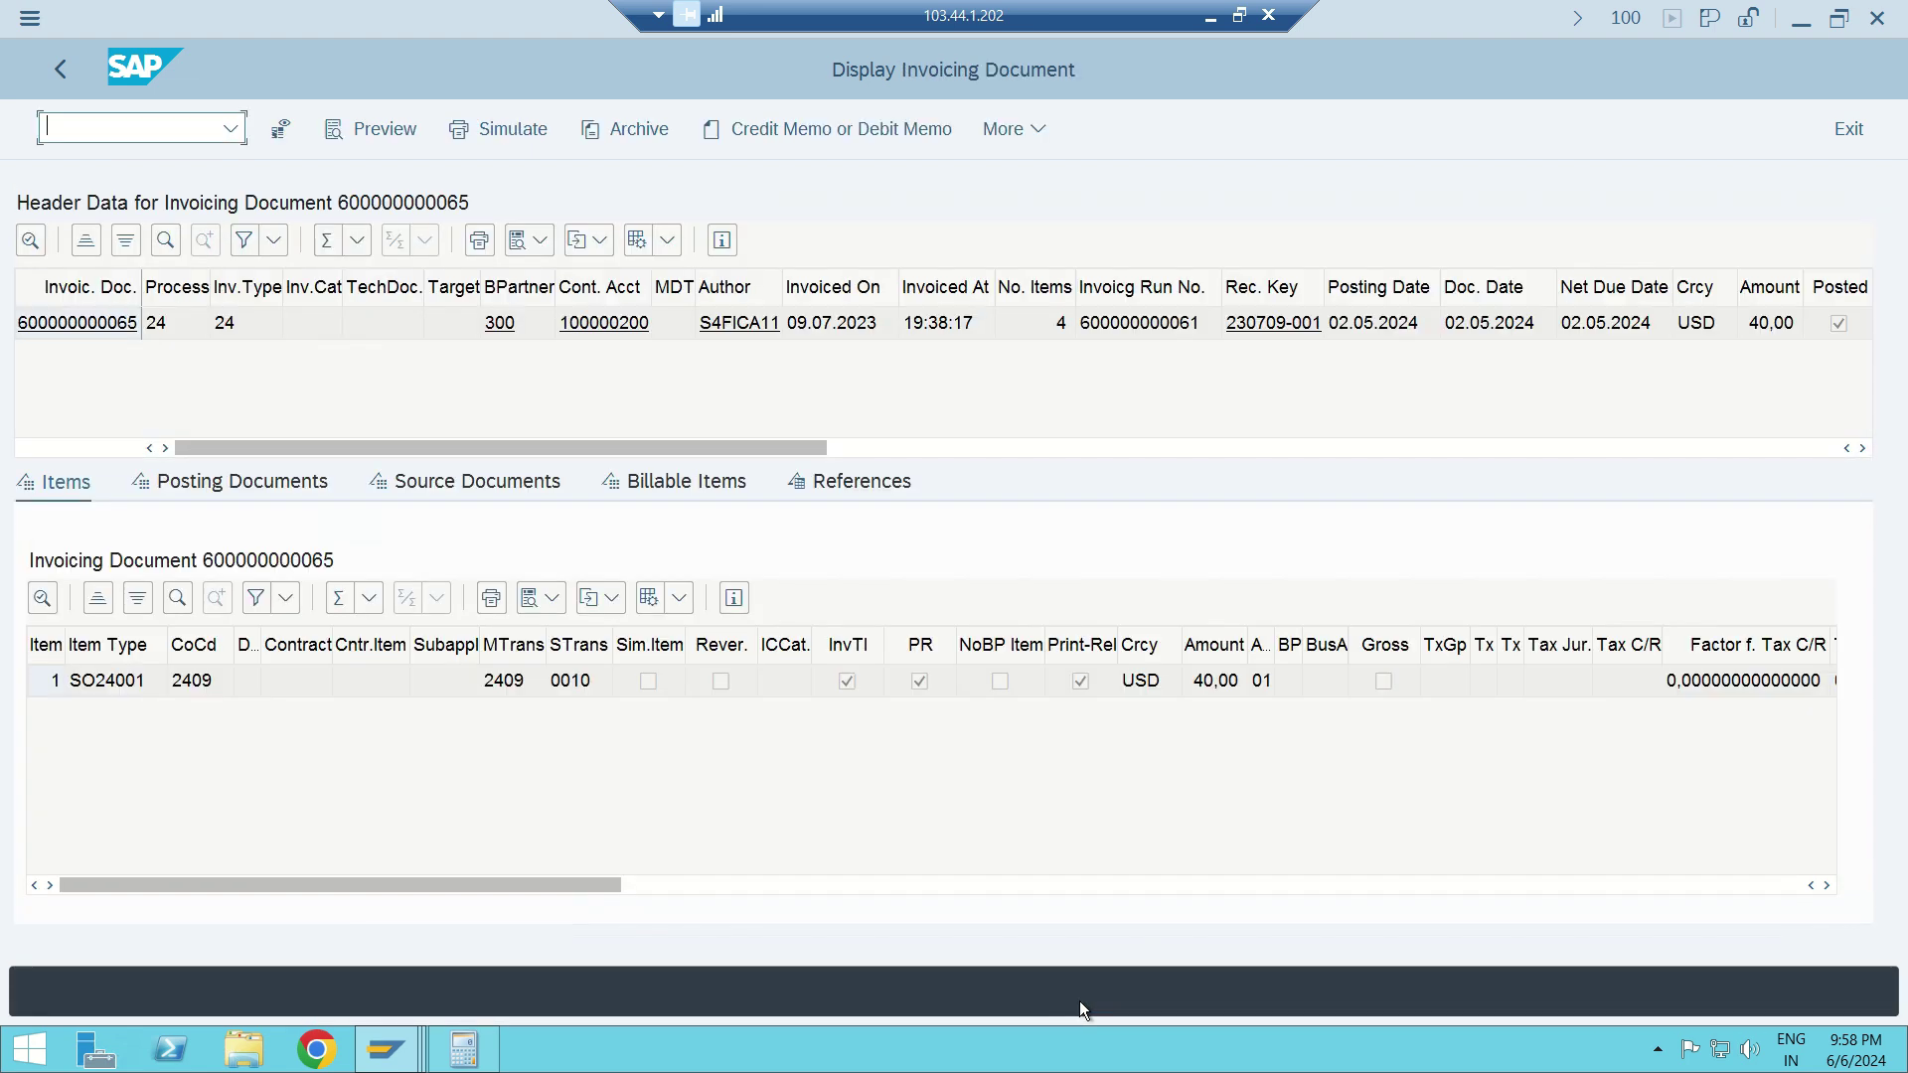
- Review posting document 102: 40,00 to the business partner and 40,00- to Sales Revenues FICA
click(83, 684)
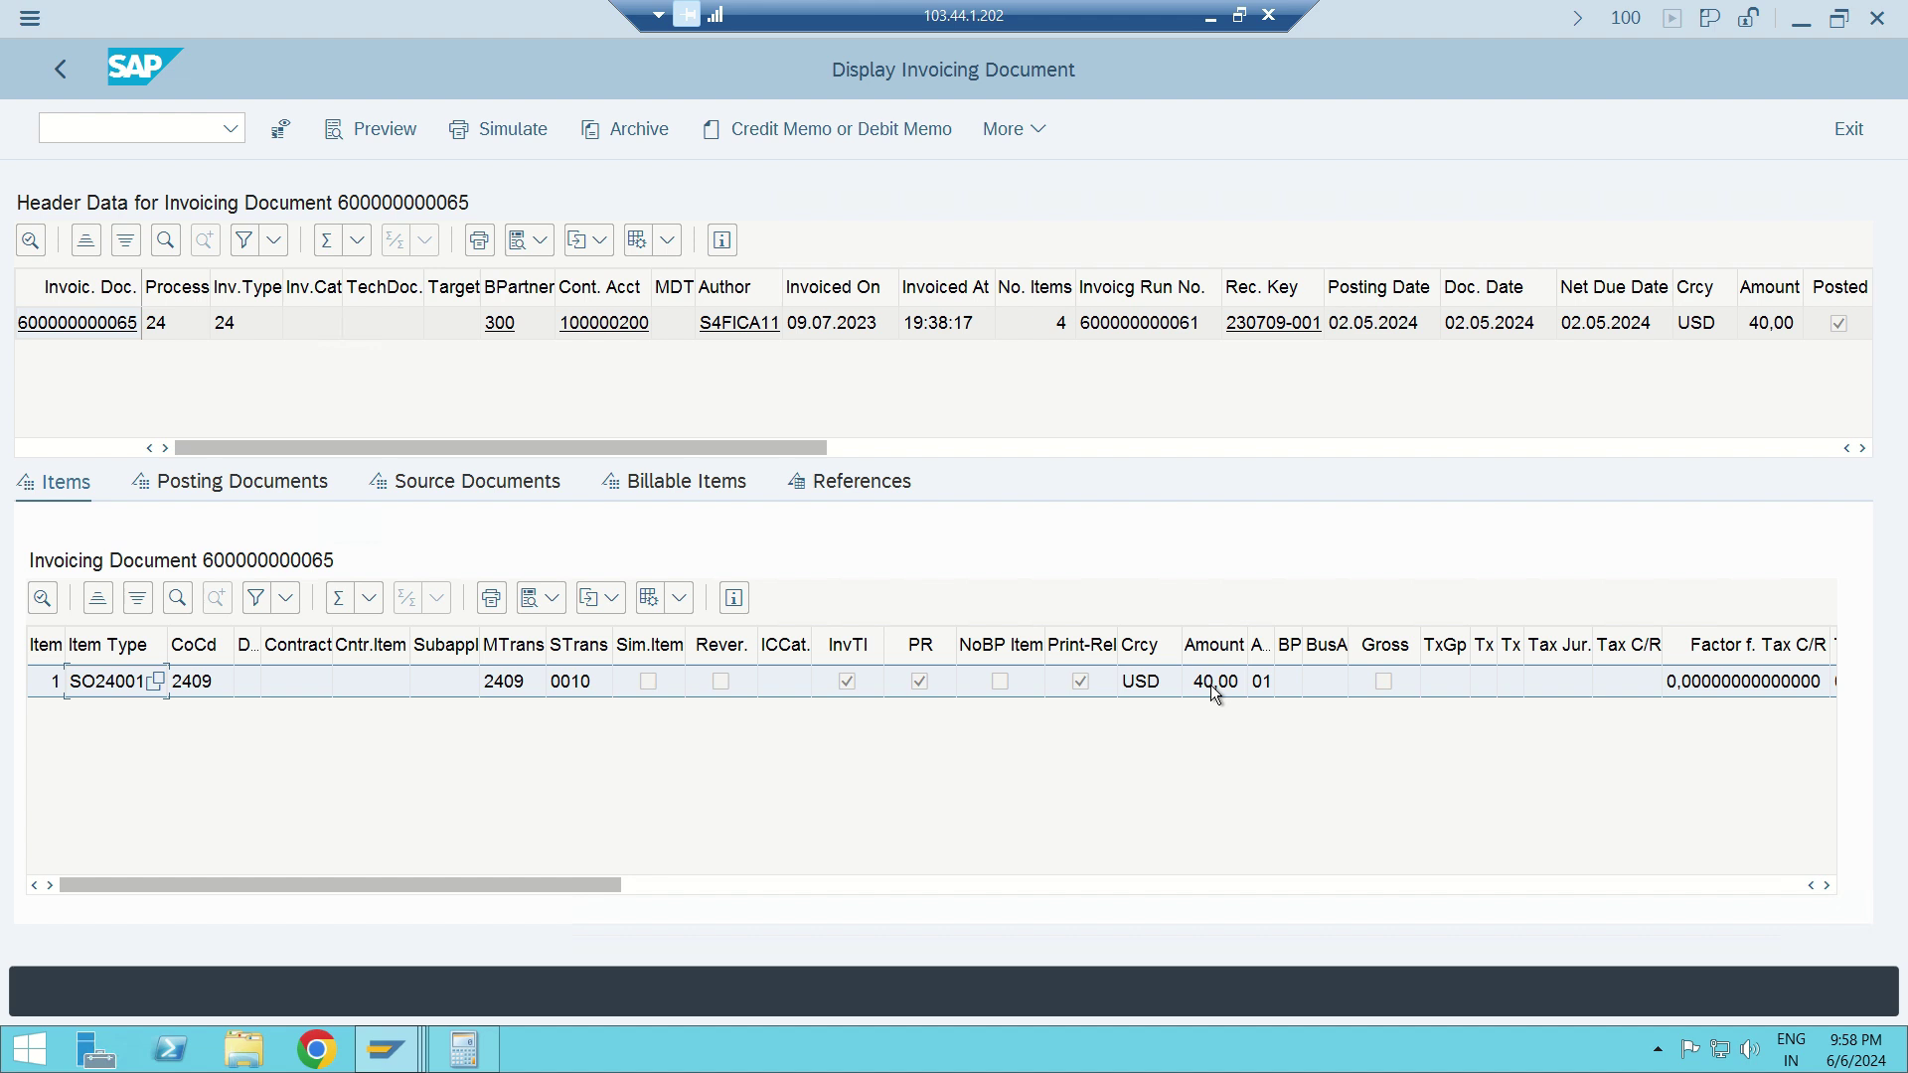
click(257, 487)
click(176, 681)
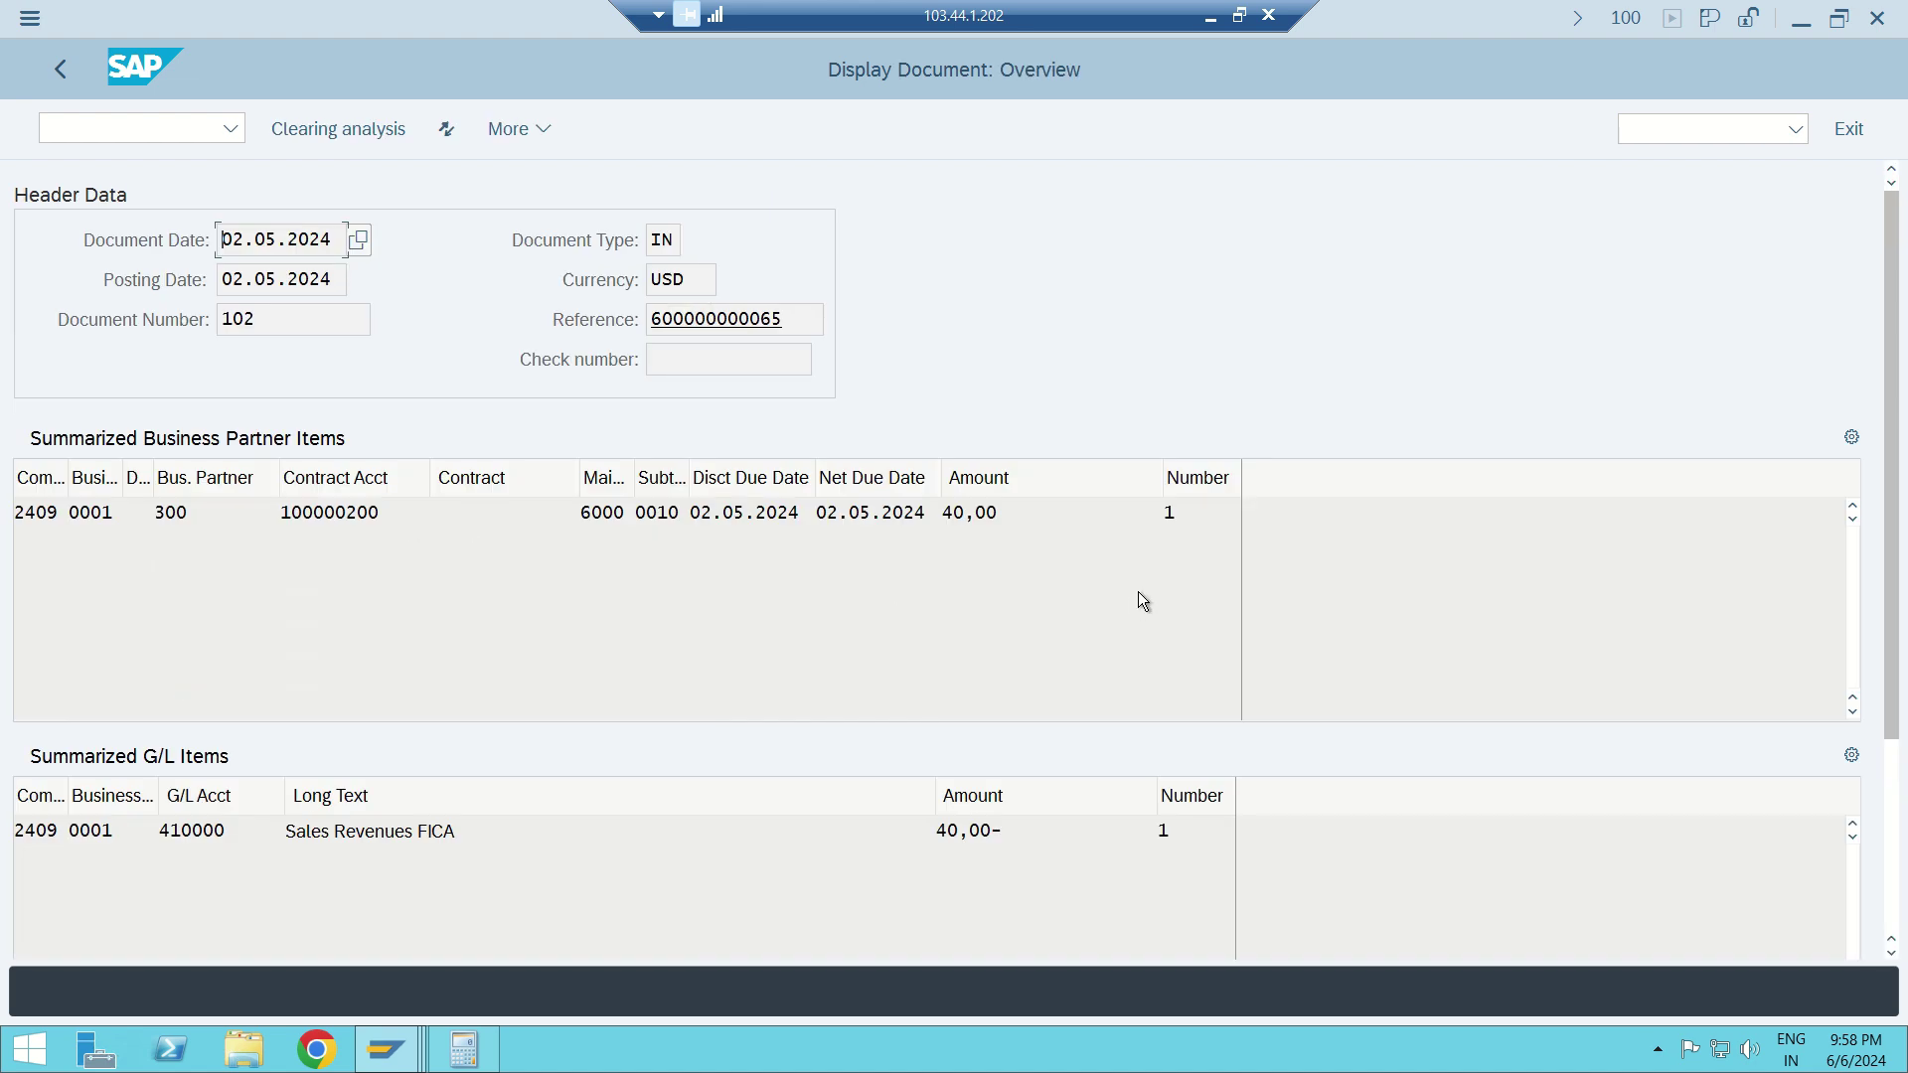
click(961, 522)
click(1025, 832)
click(1210, 16)
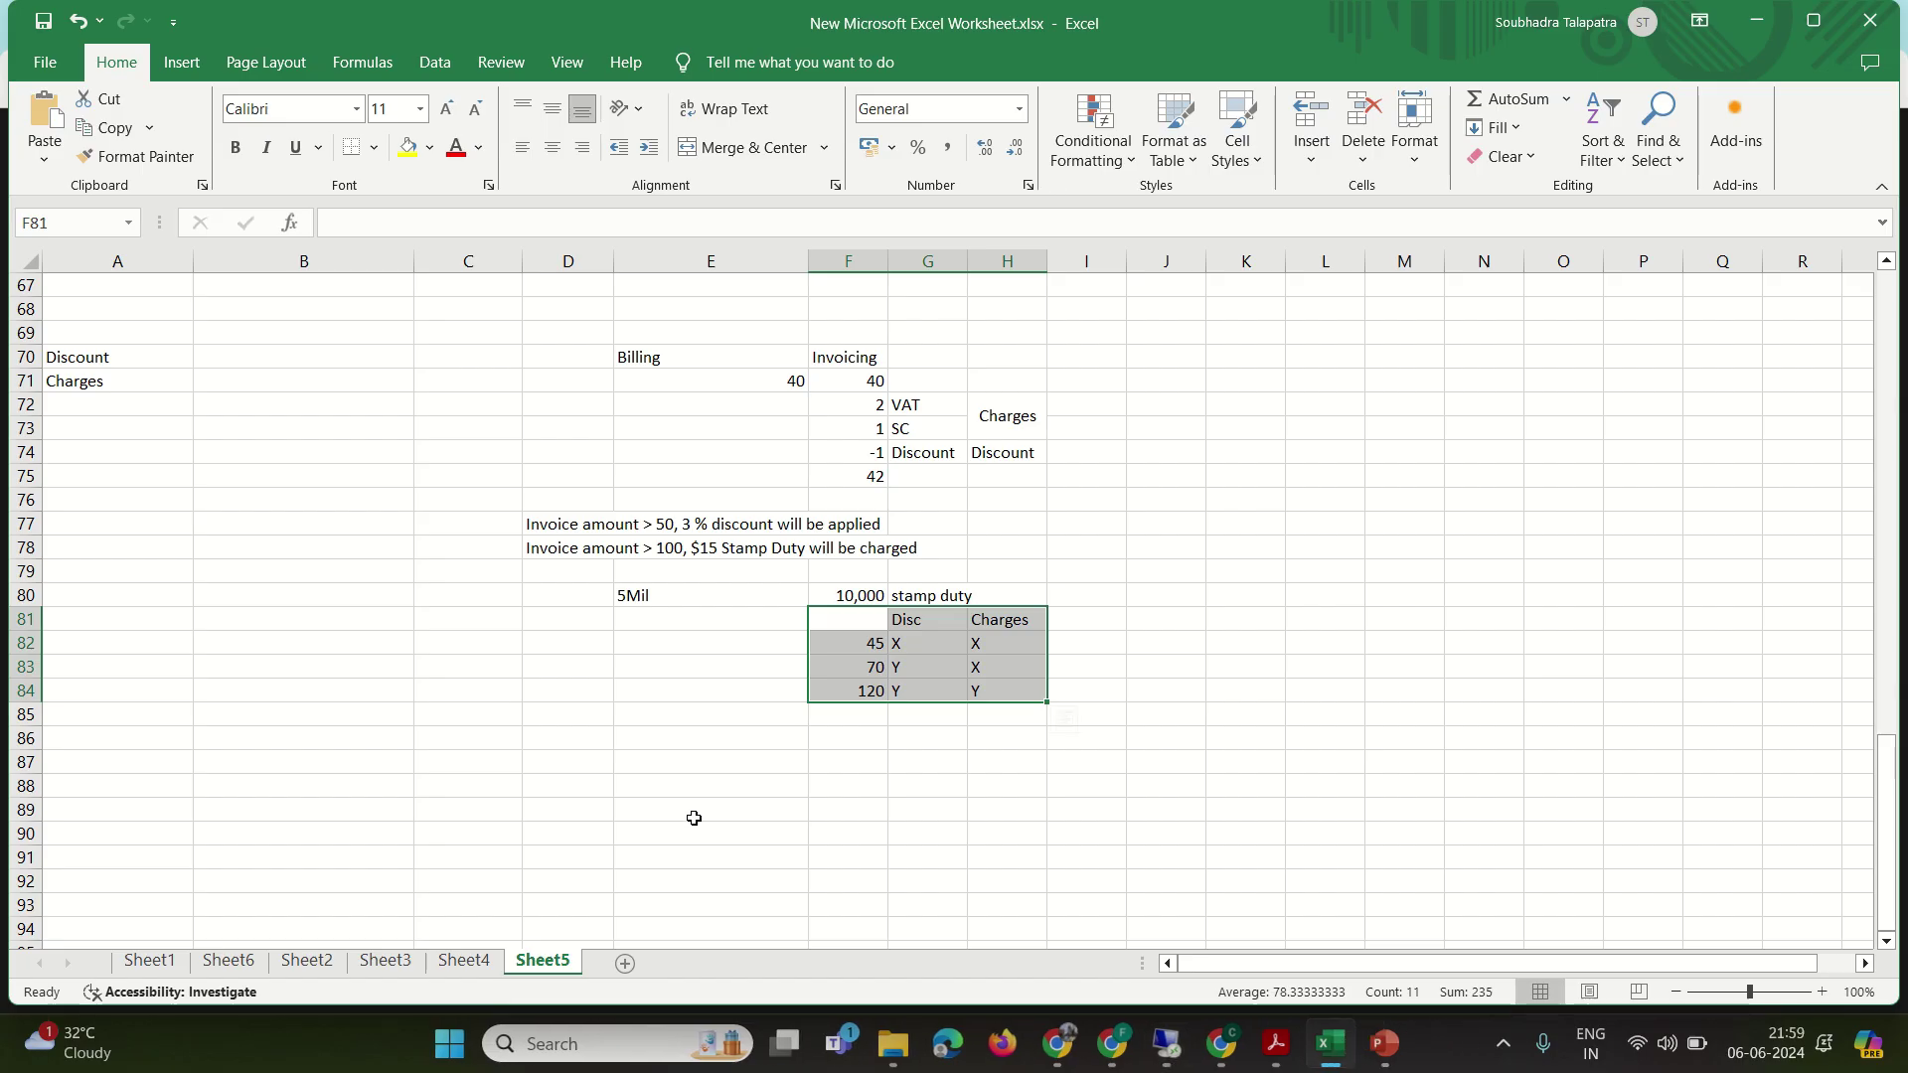
- Fill cells F82:H82 of the 45 / X / X row green
click(983, 788)
drag(857, 645, 995, 642)
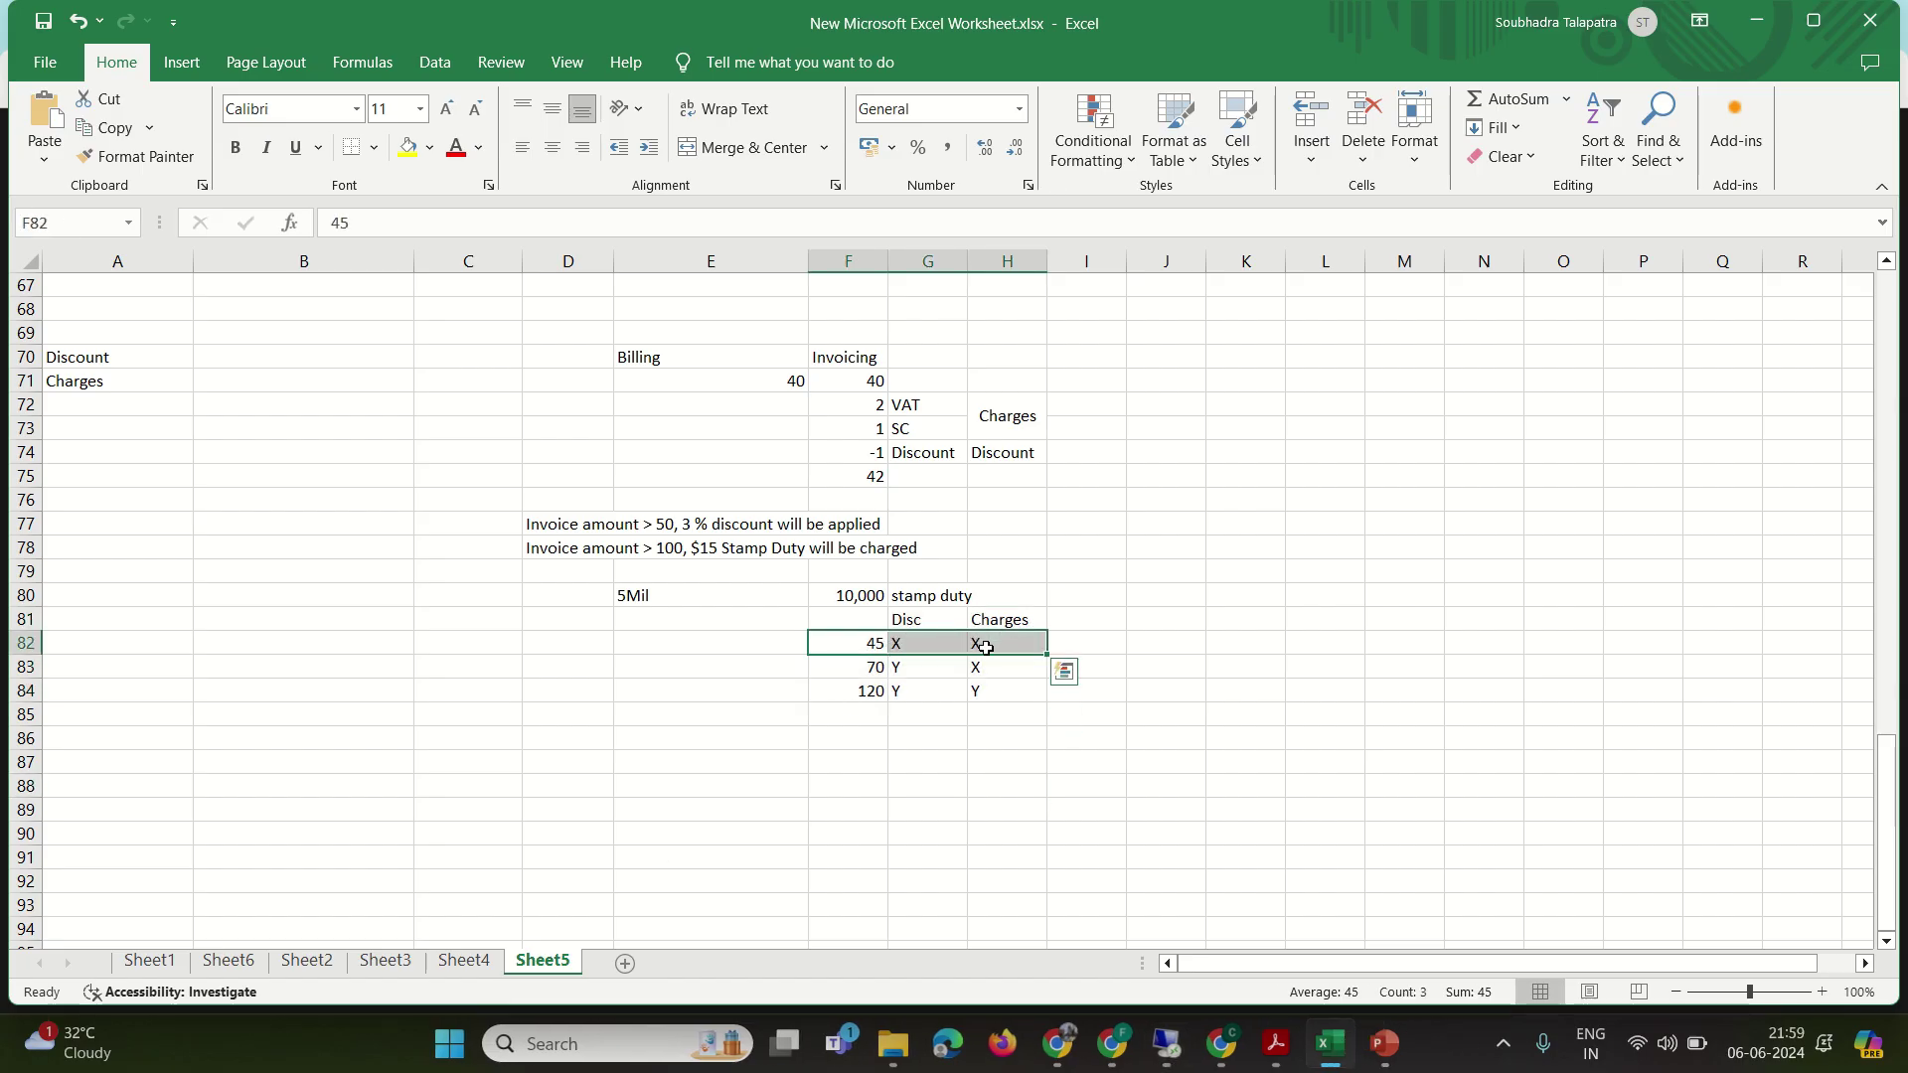
click(429, 147)
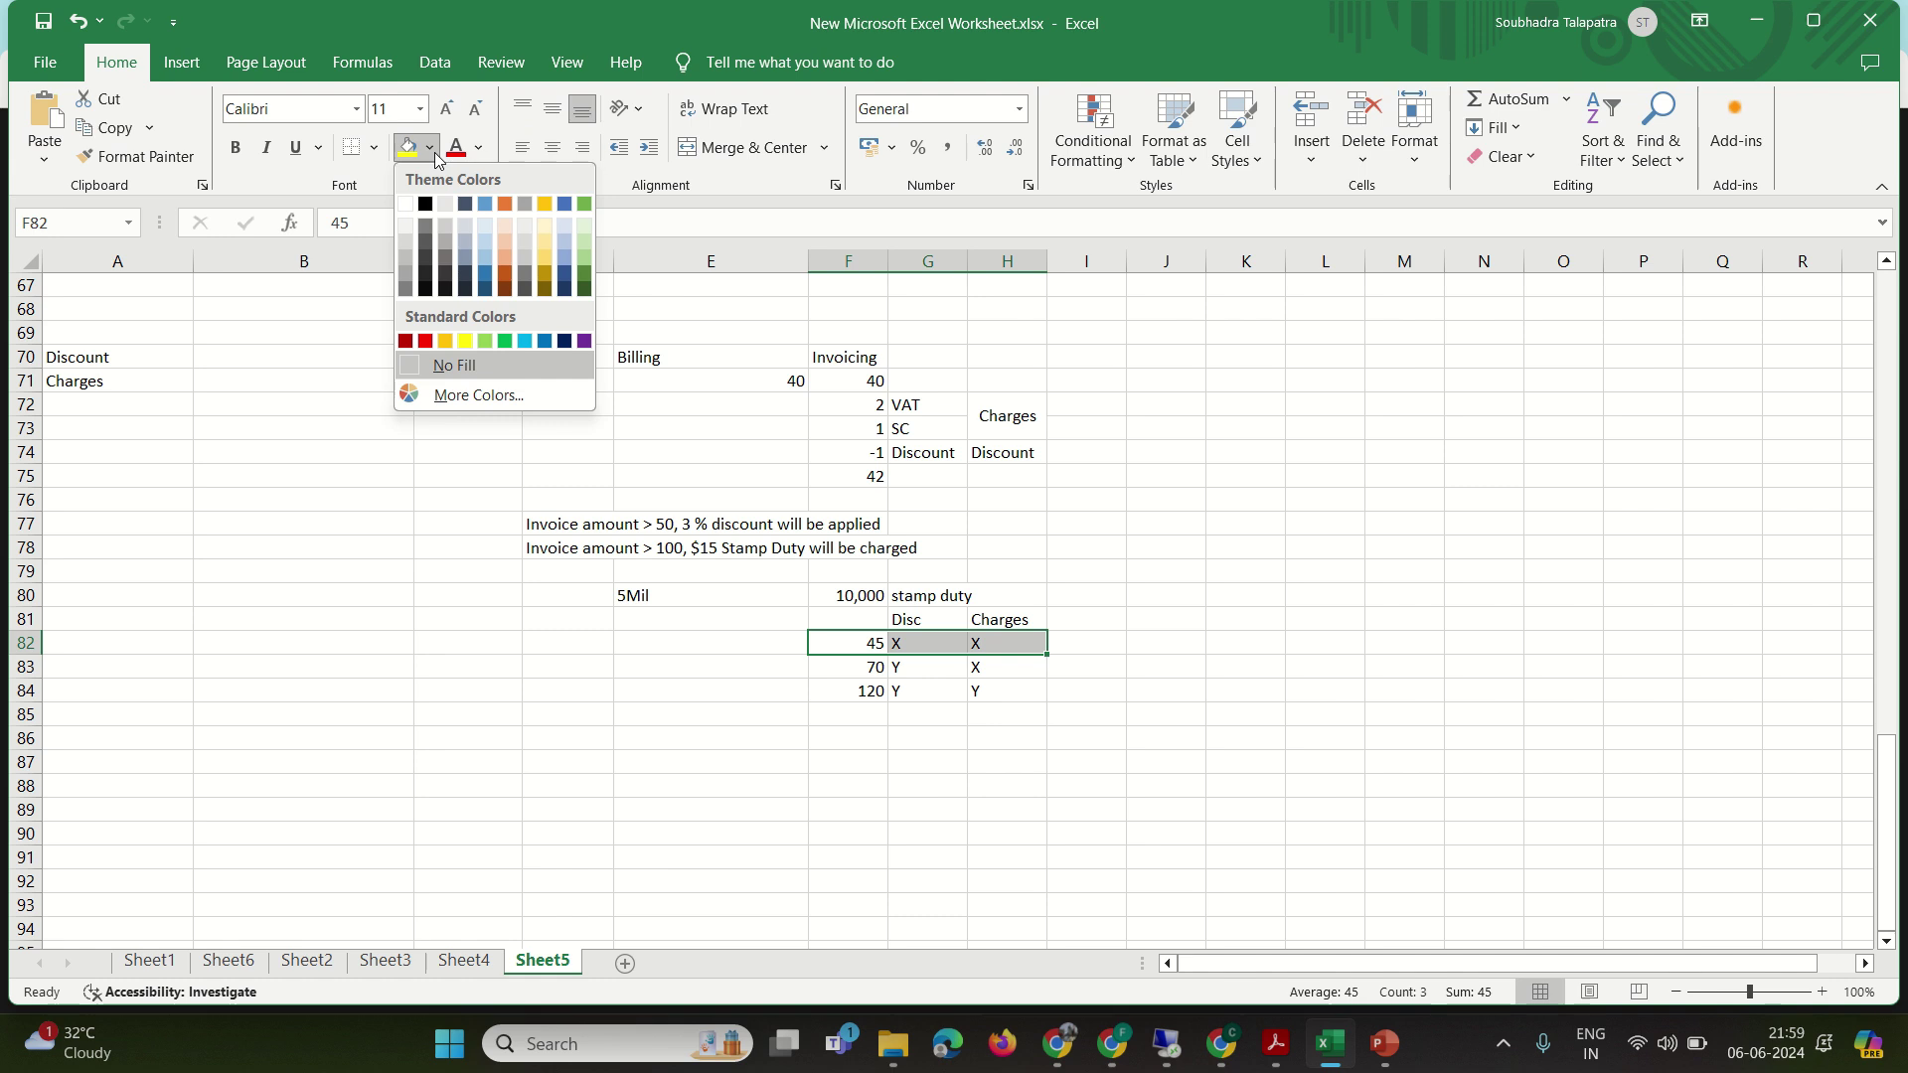
click(505, 342)
- Check the 70 amount's discount flag and the 3 % discount rule, then return to SAP
click(1395, 738)
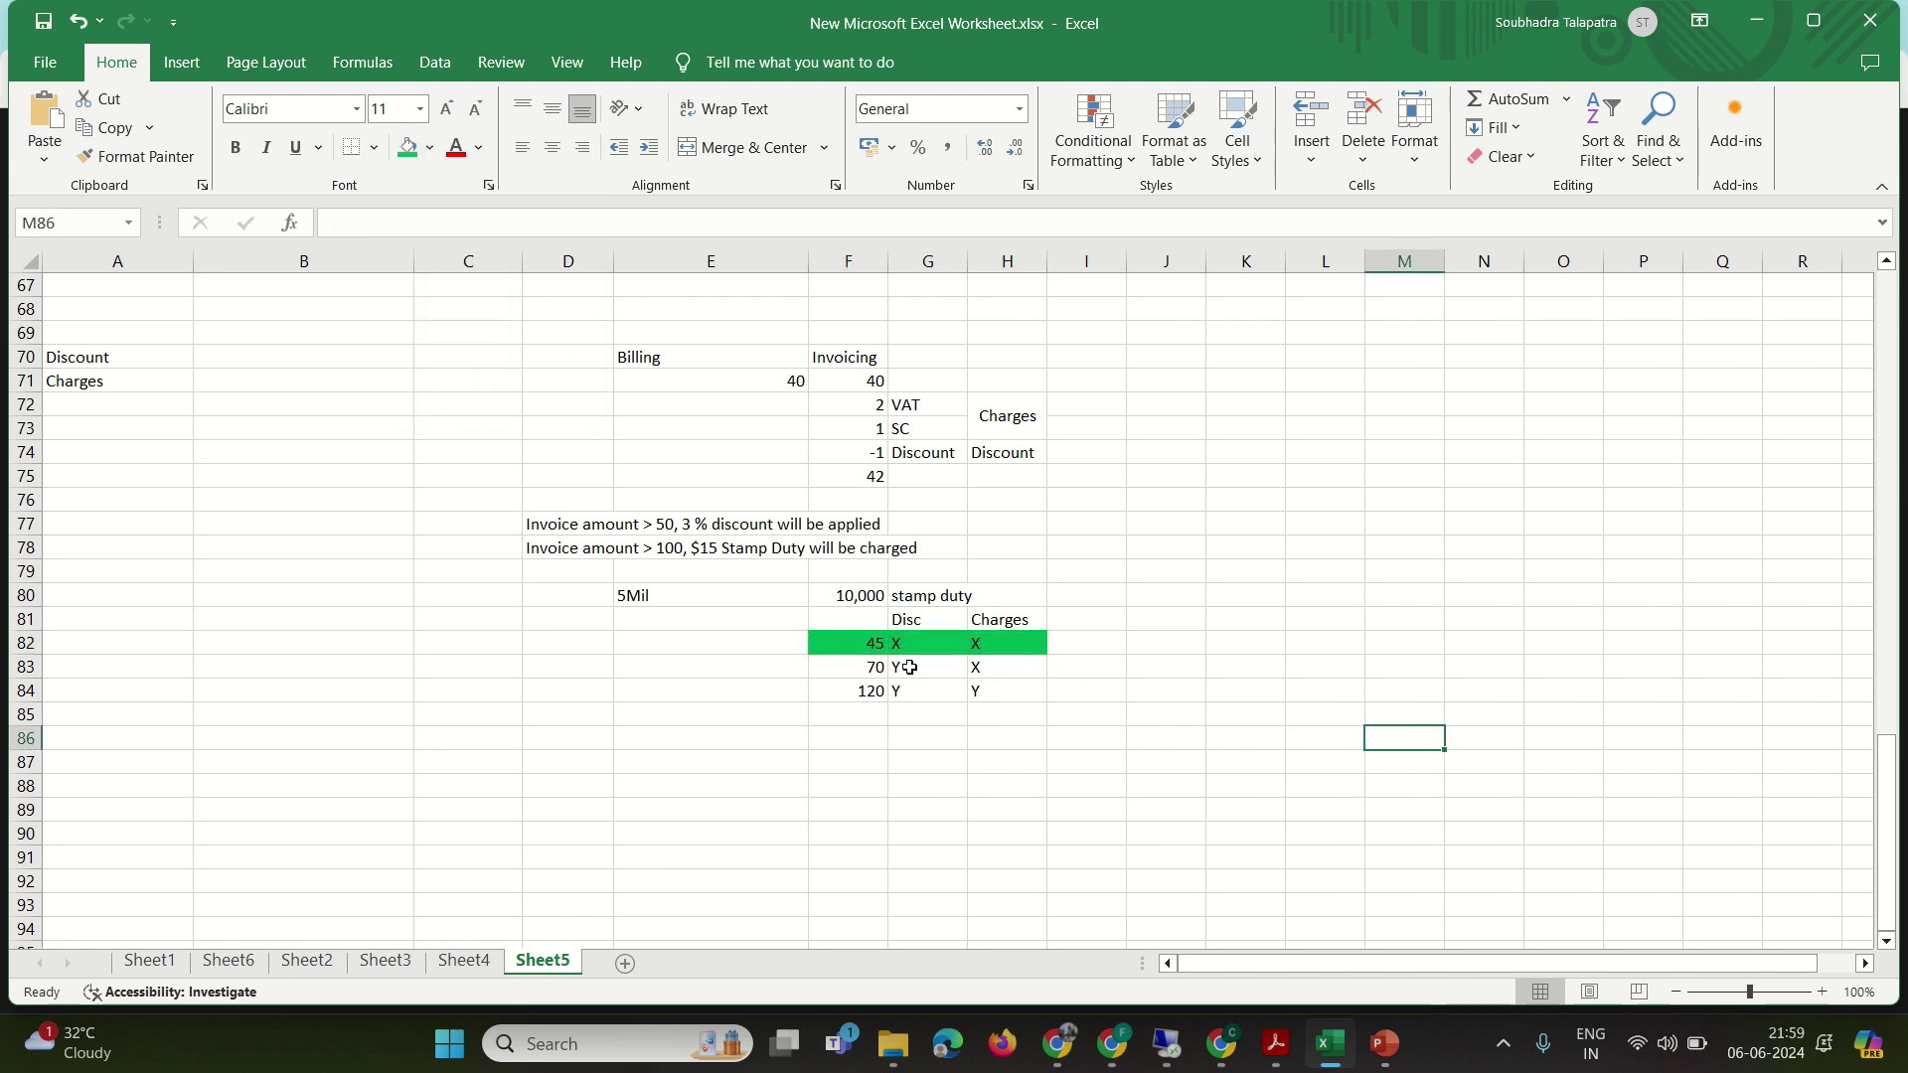
click(867, 666)
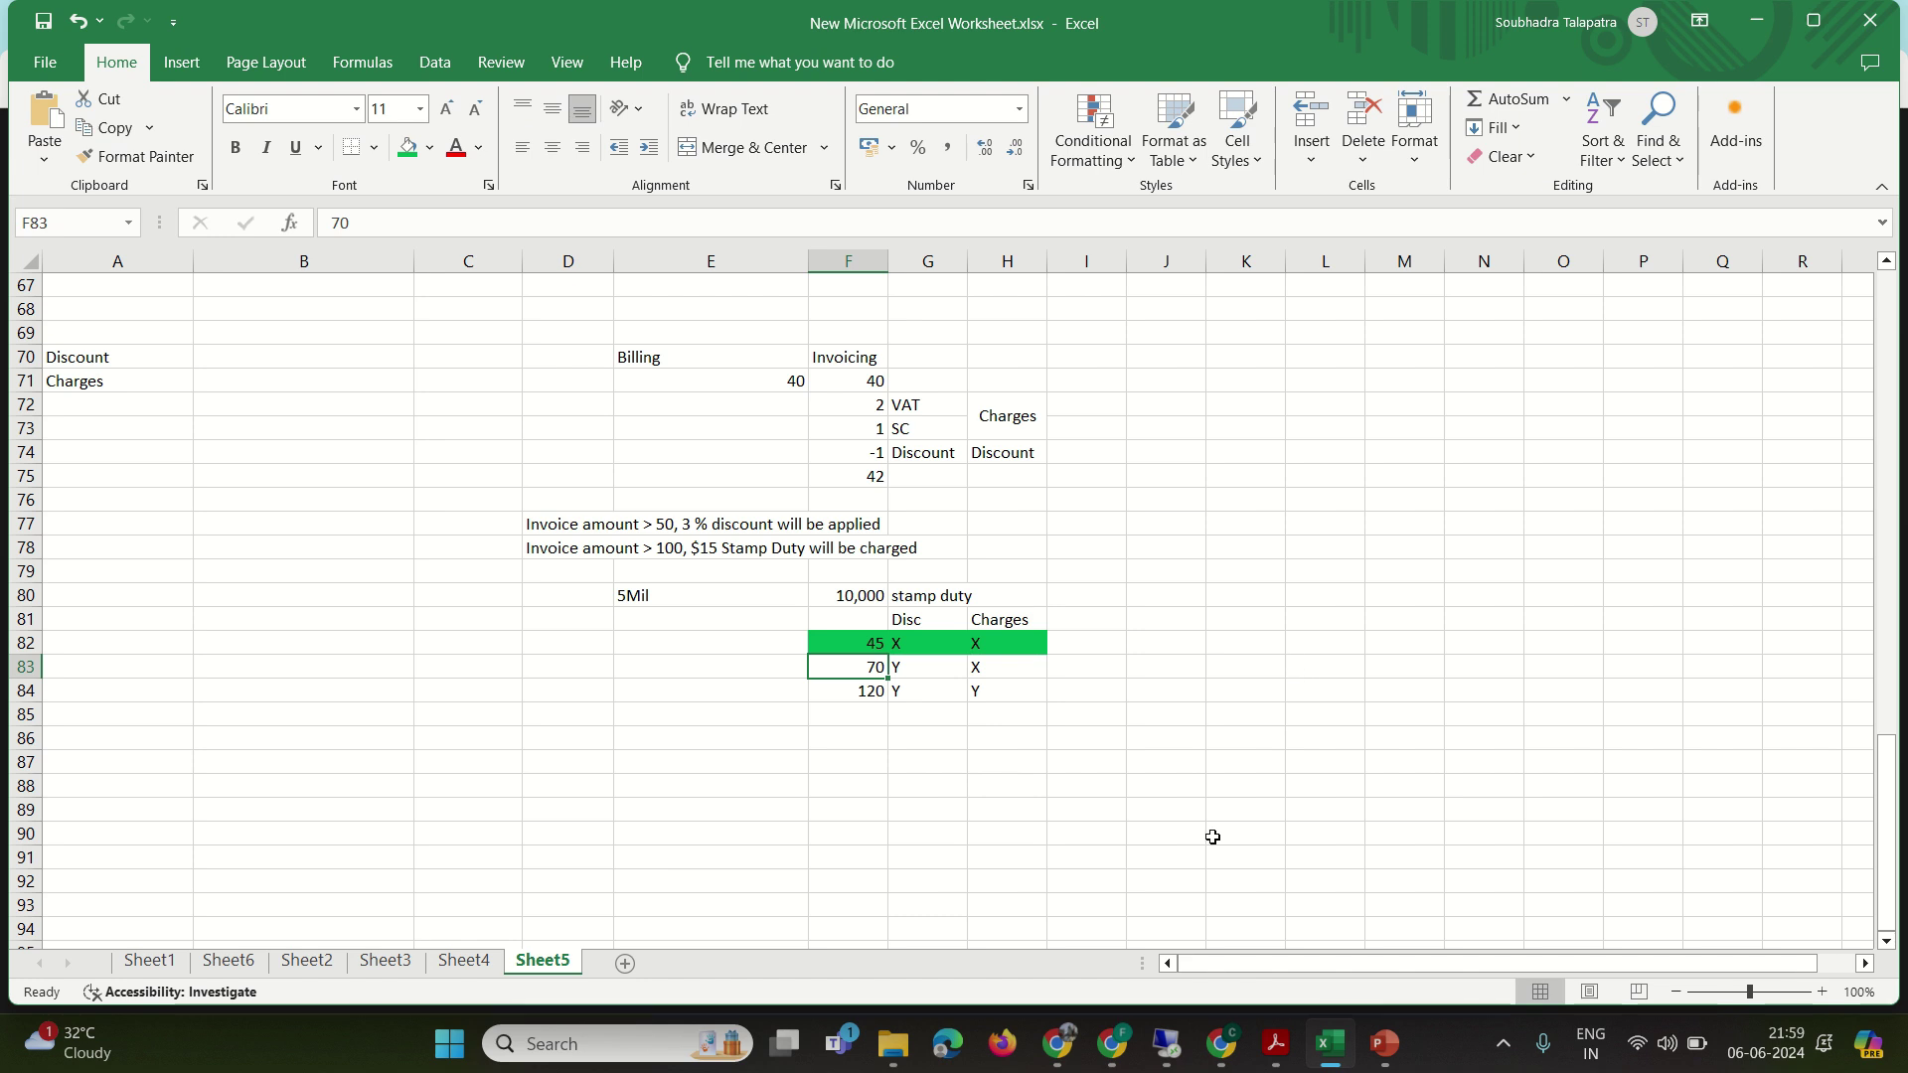
click(902, 672)
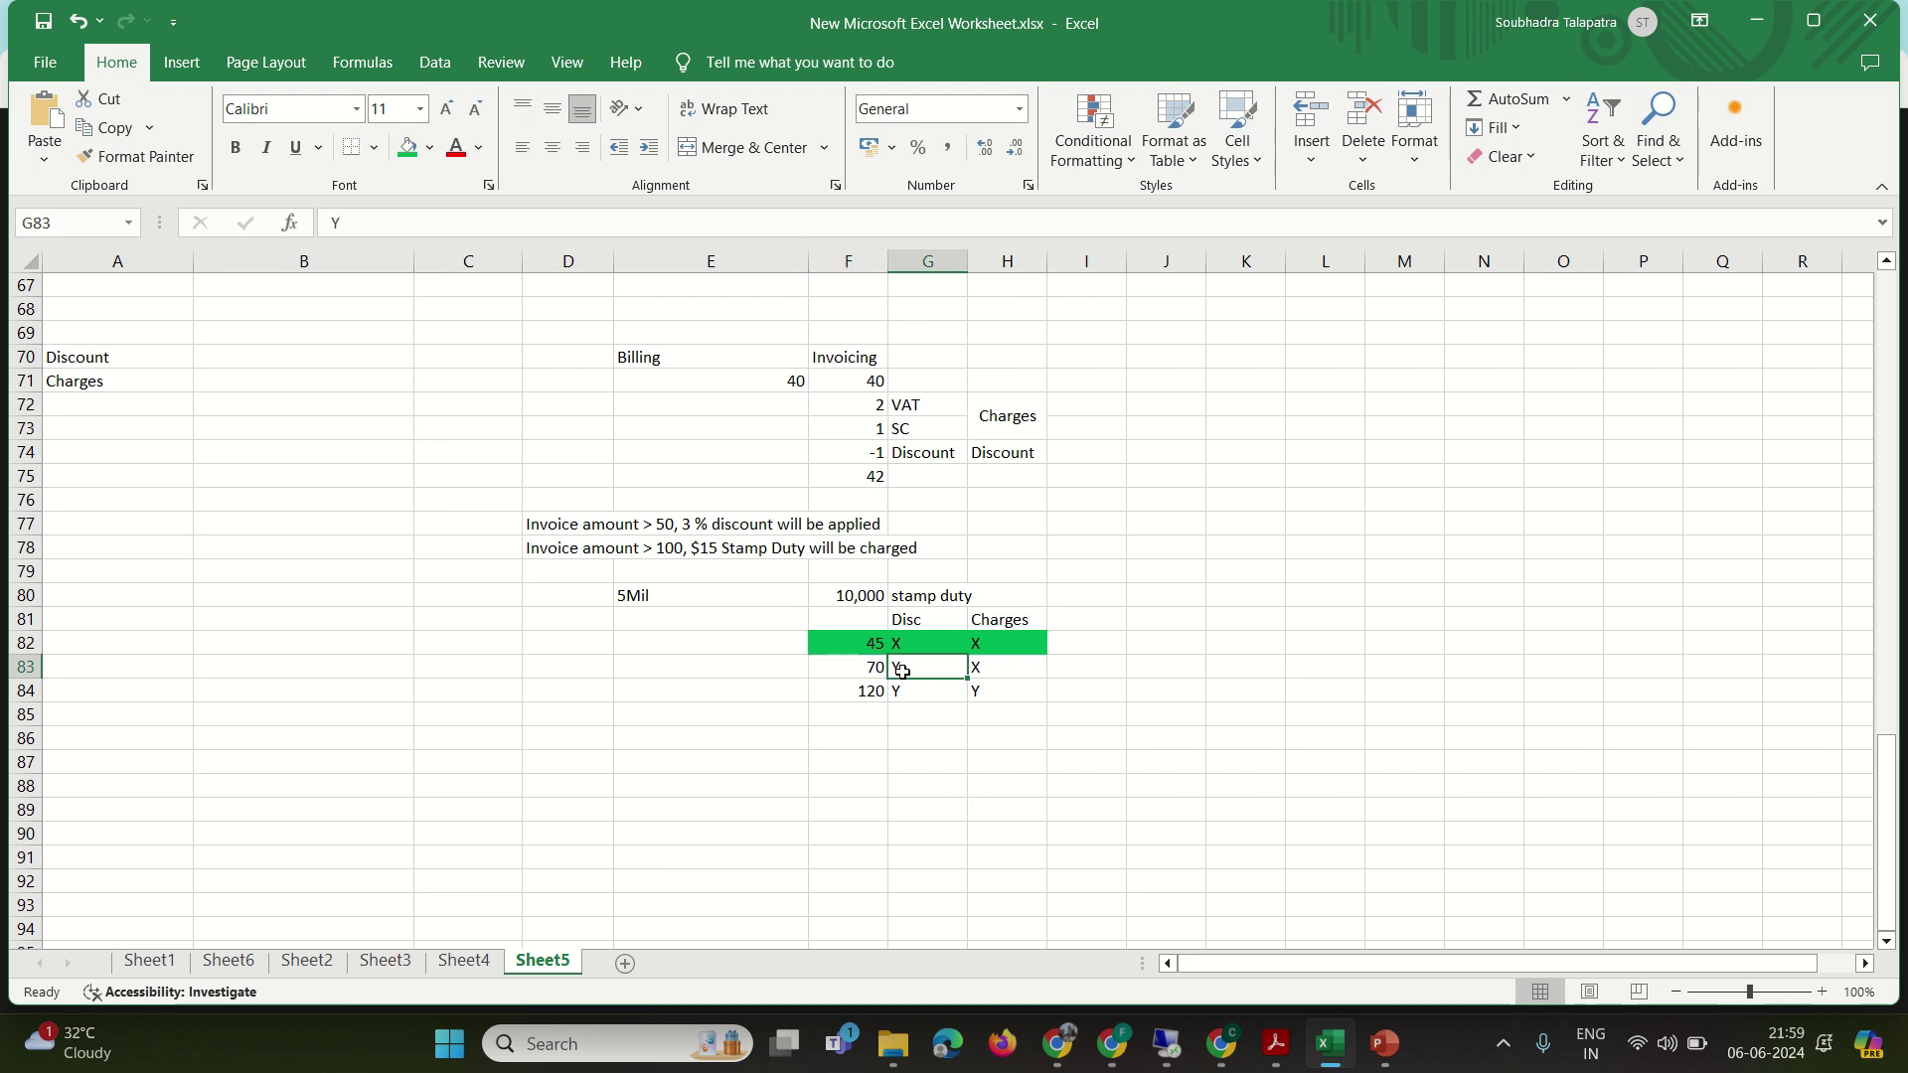
click(926, 736)
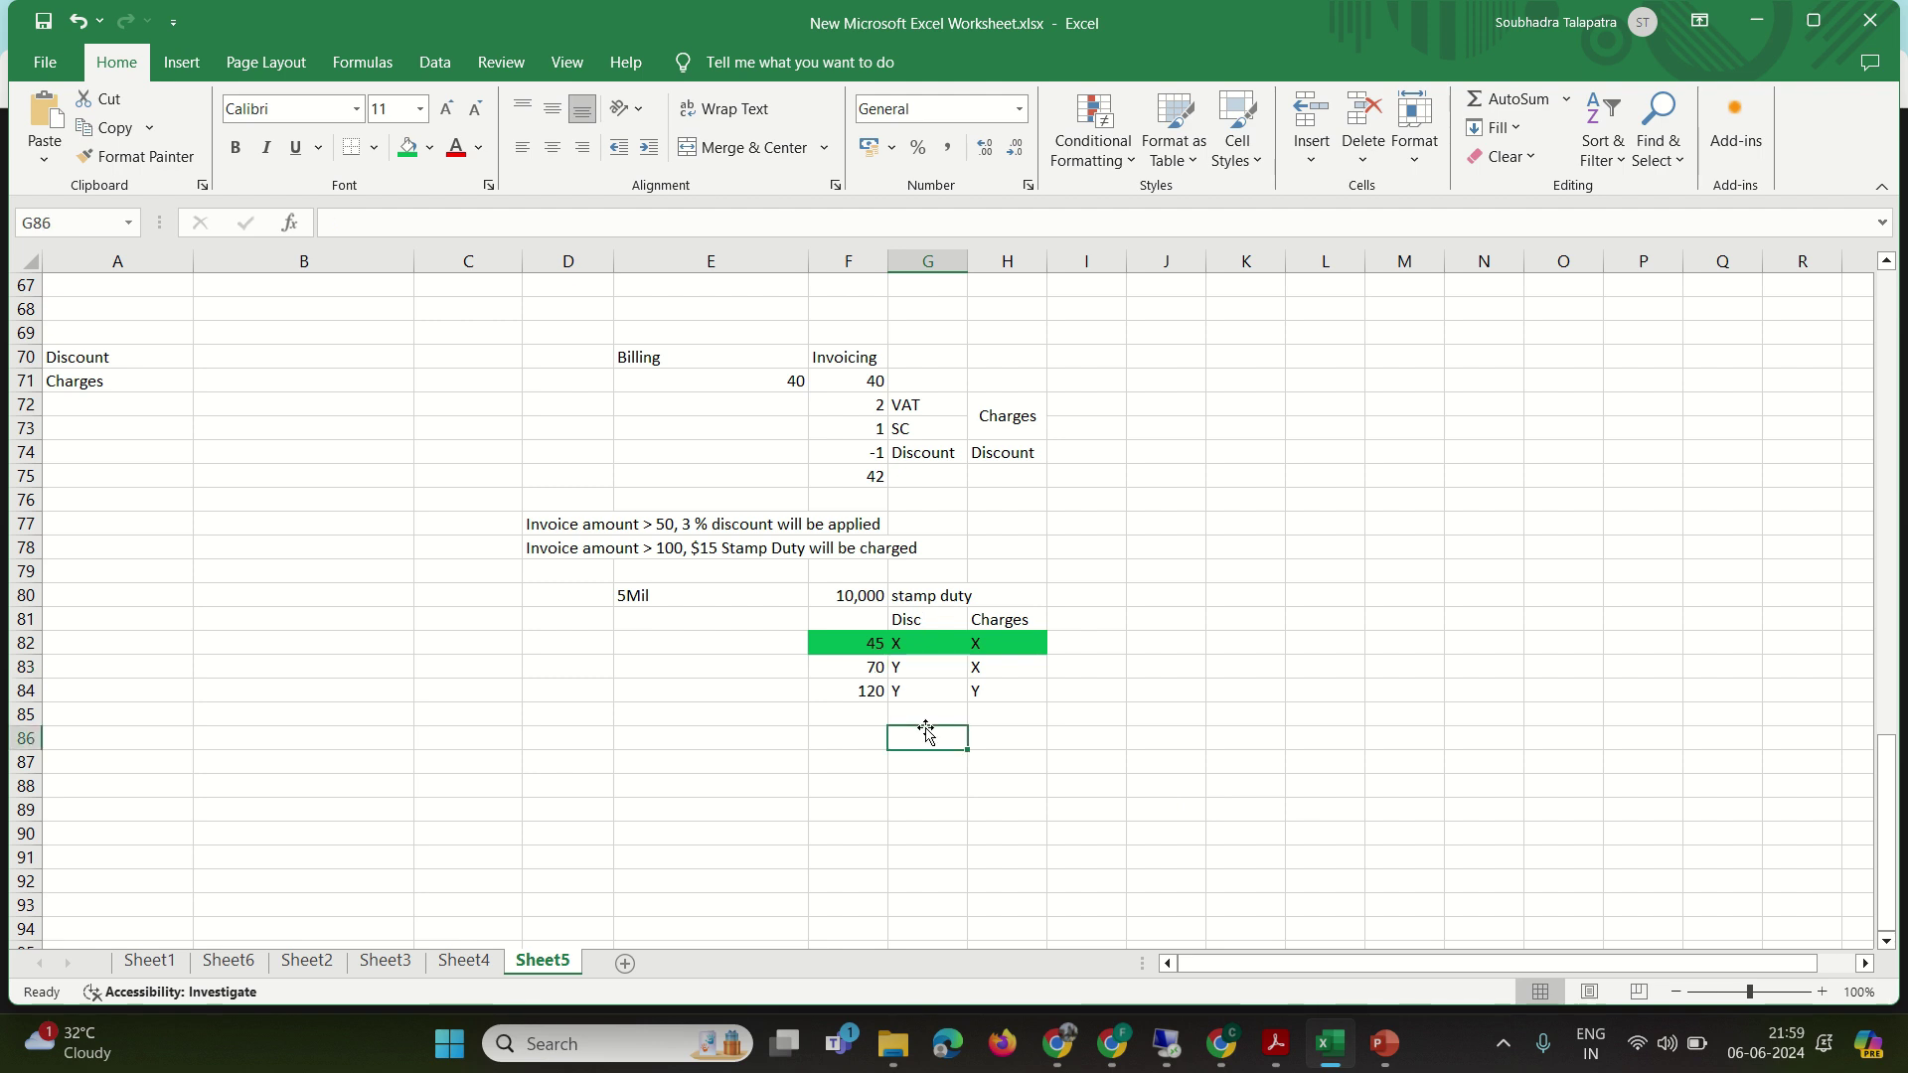
click(681, 527)
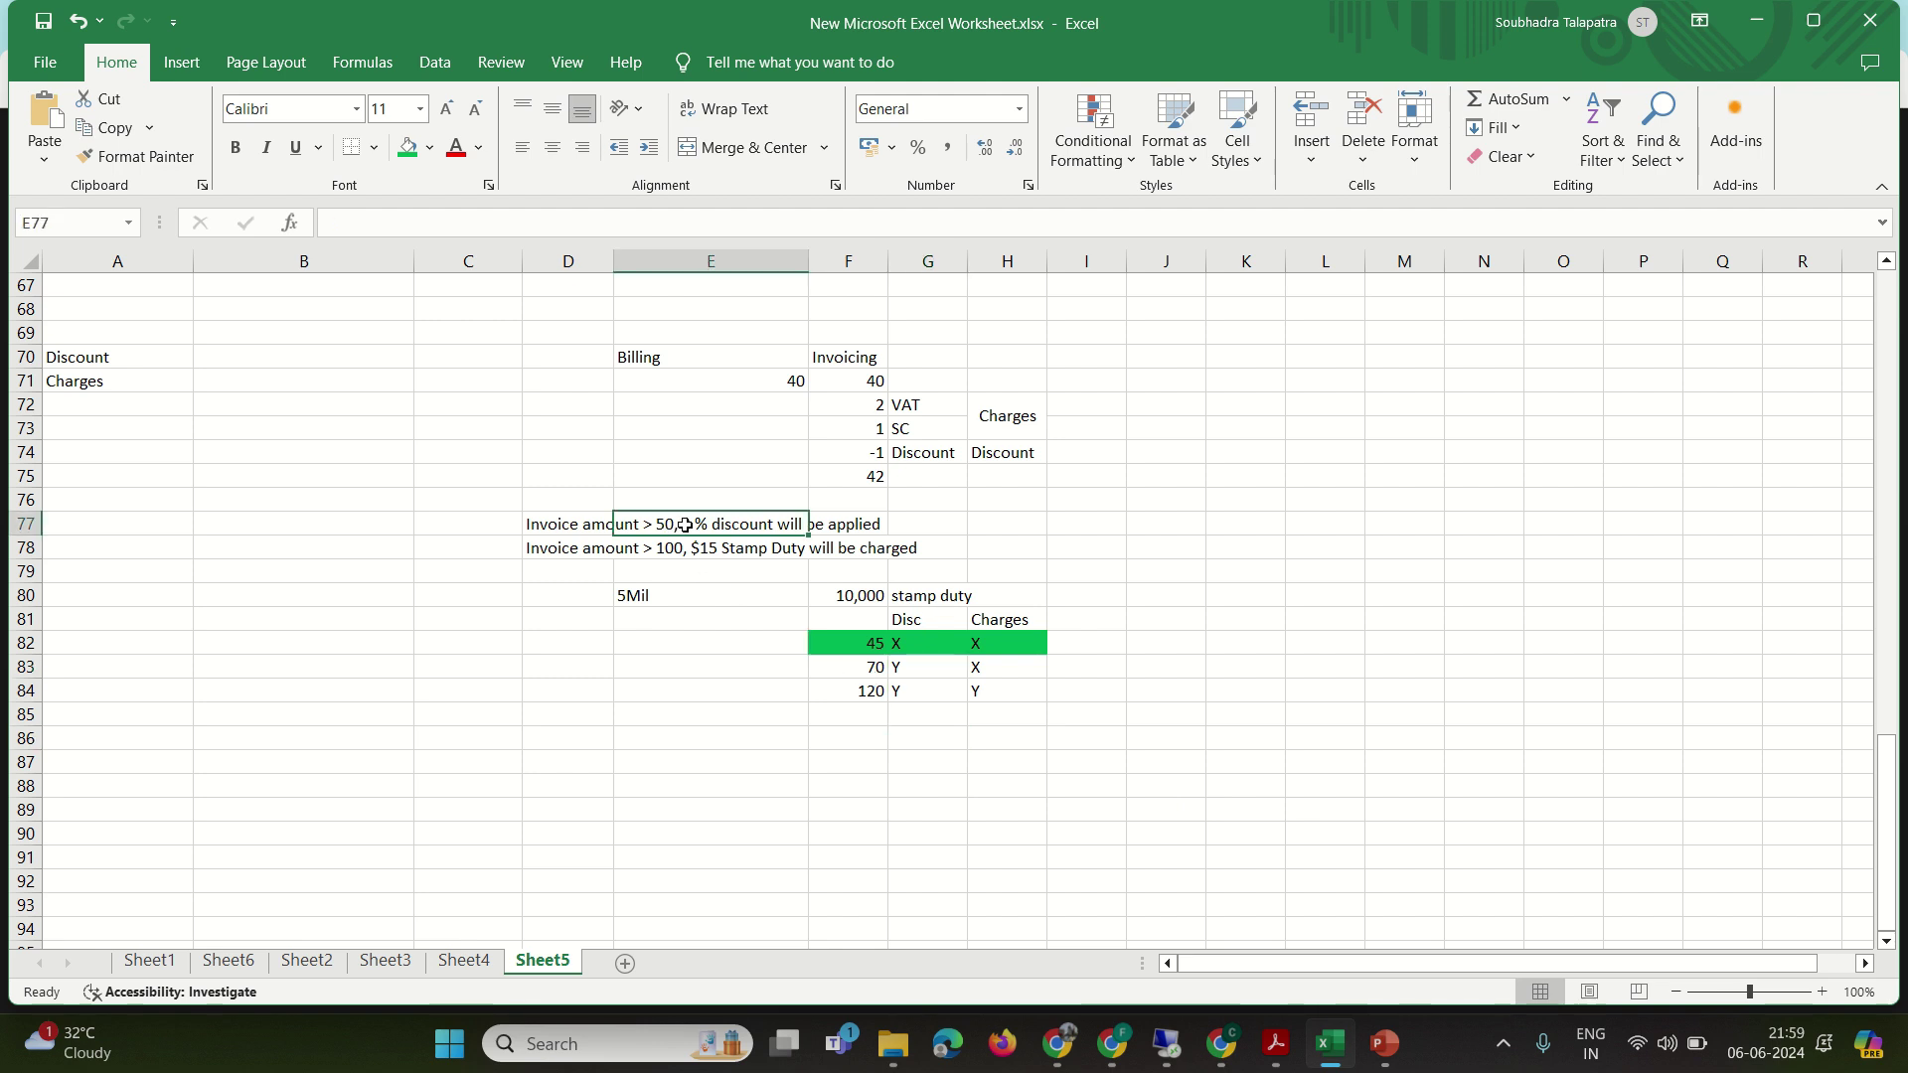
click(1169, 1048)
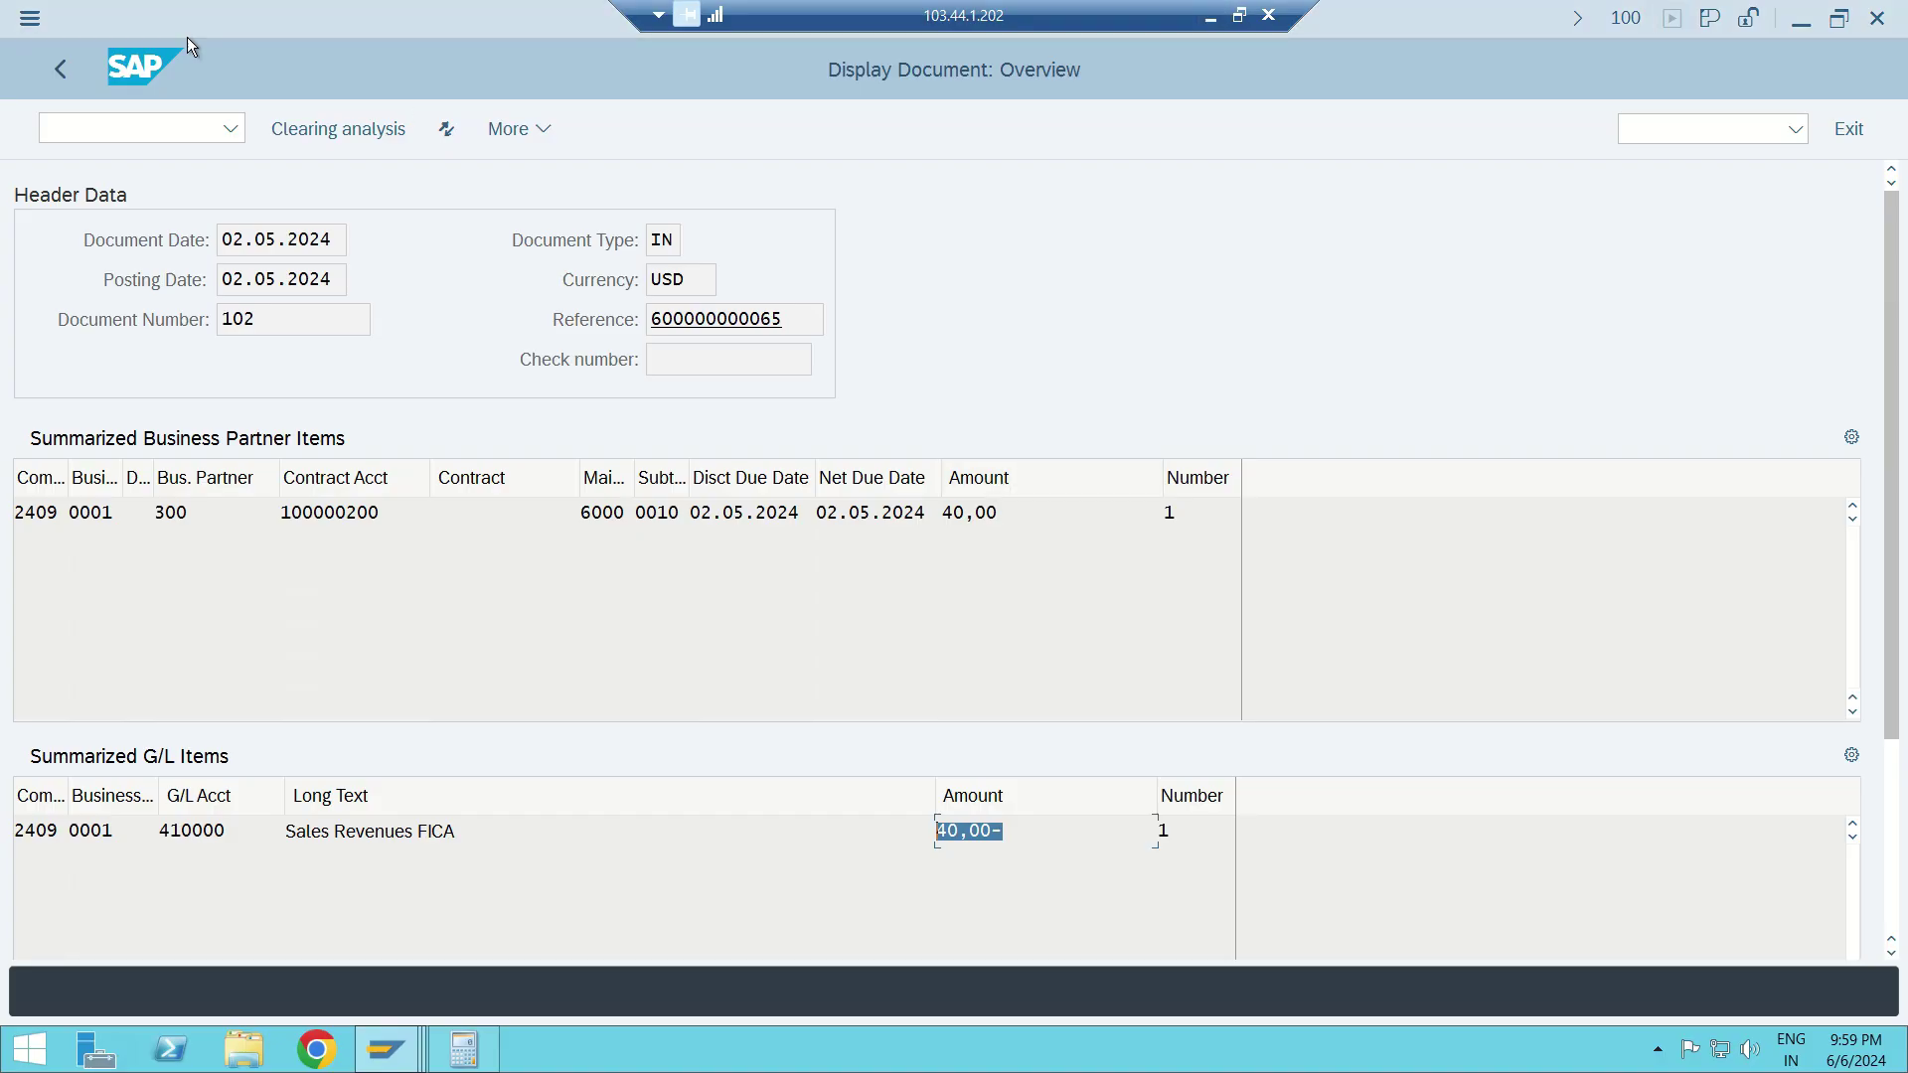
- Close the invoicing and sample data summaries and return to the sample billable items screen
click(49, 70)
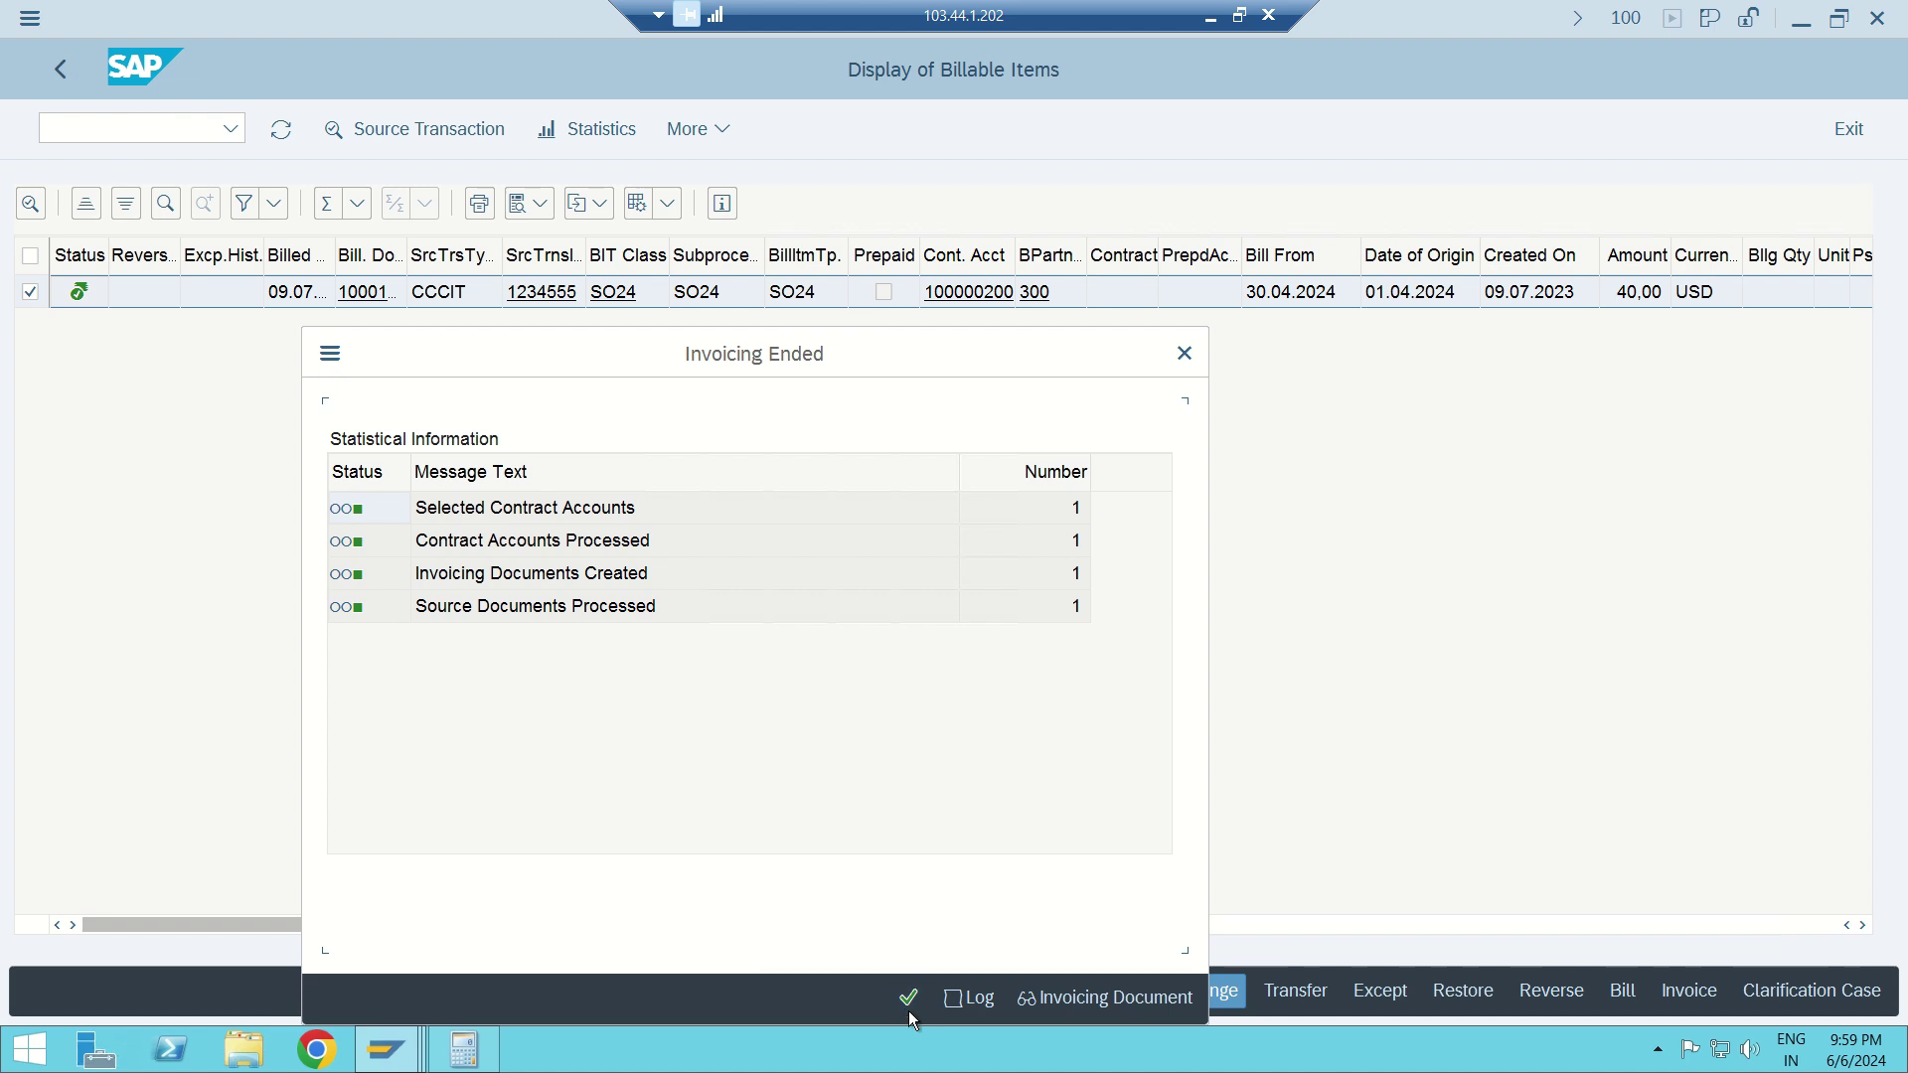
click(907, 998)
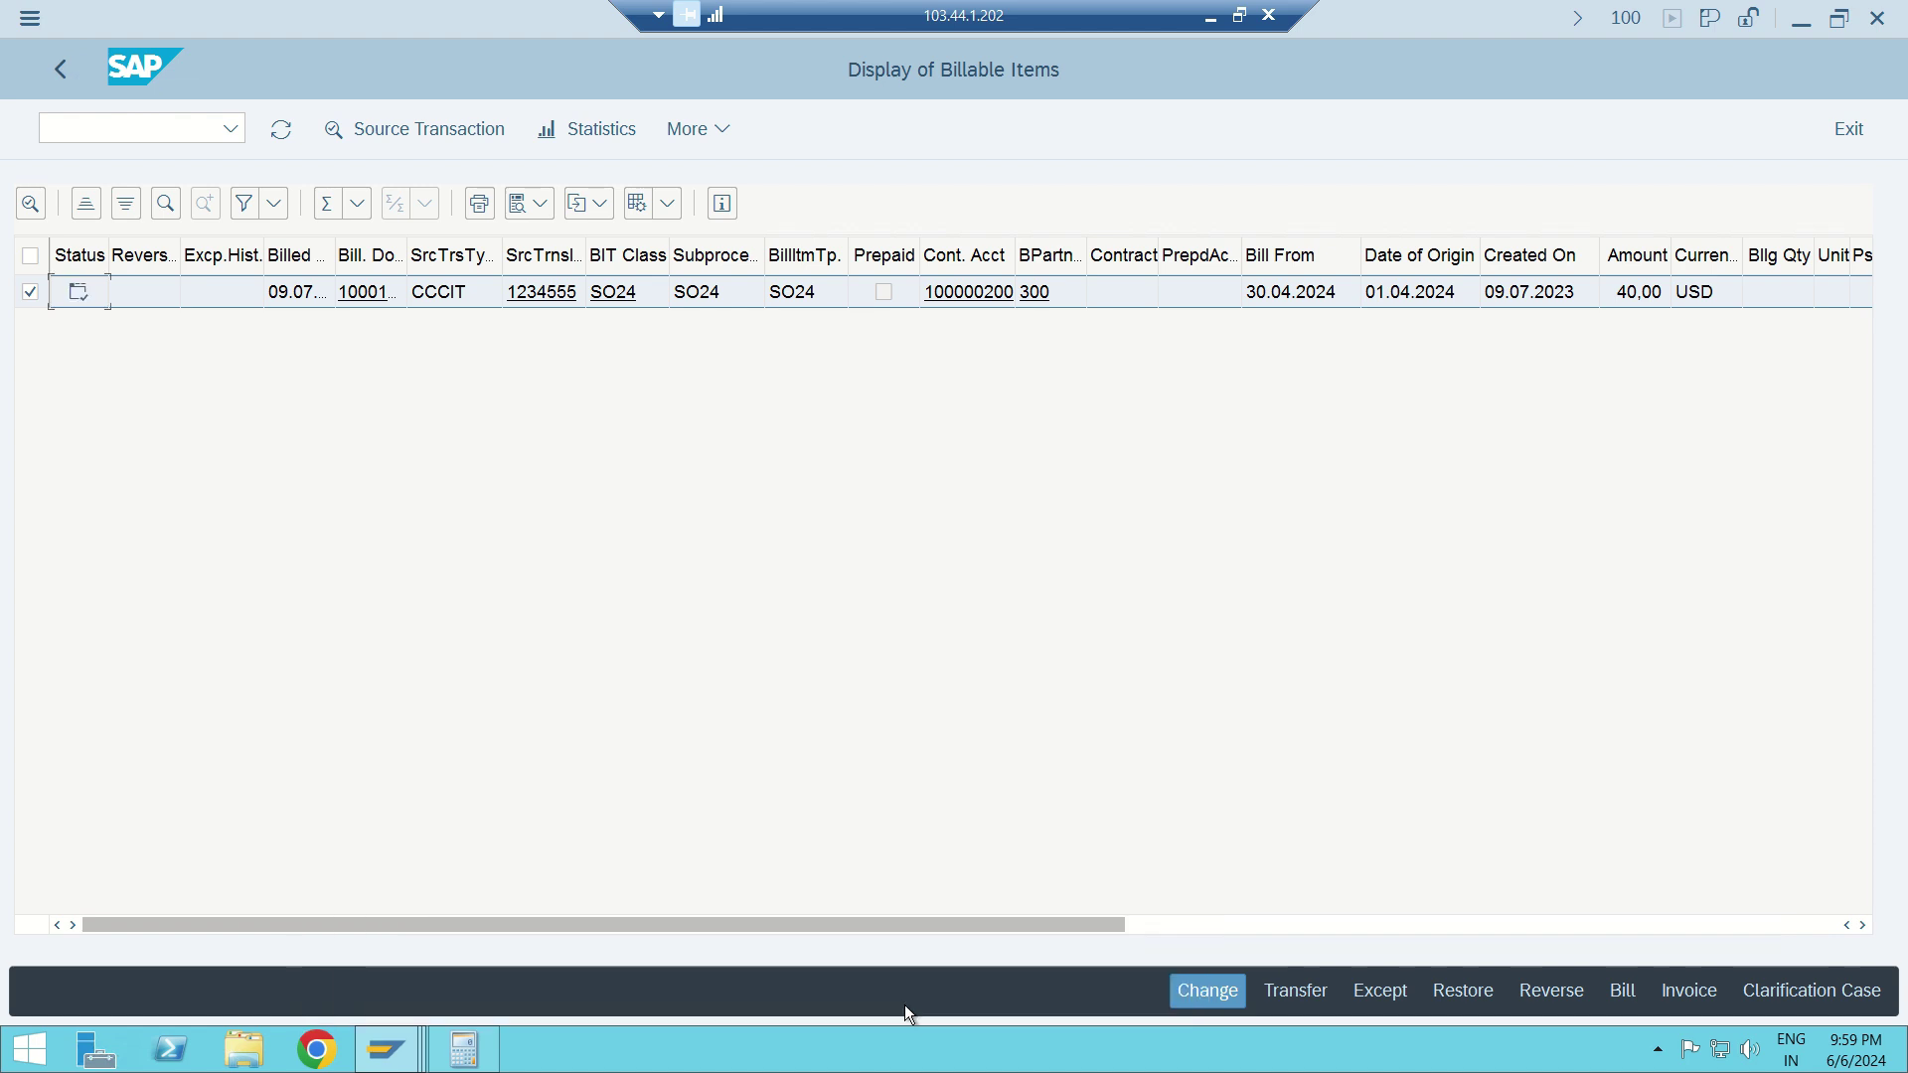
click(56, 67)
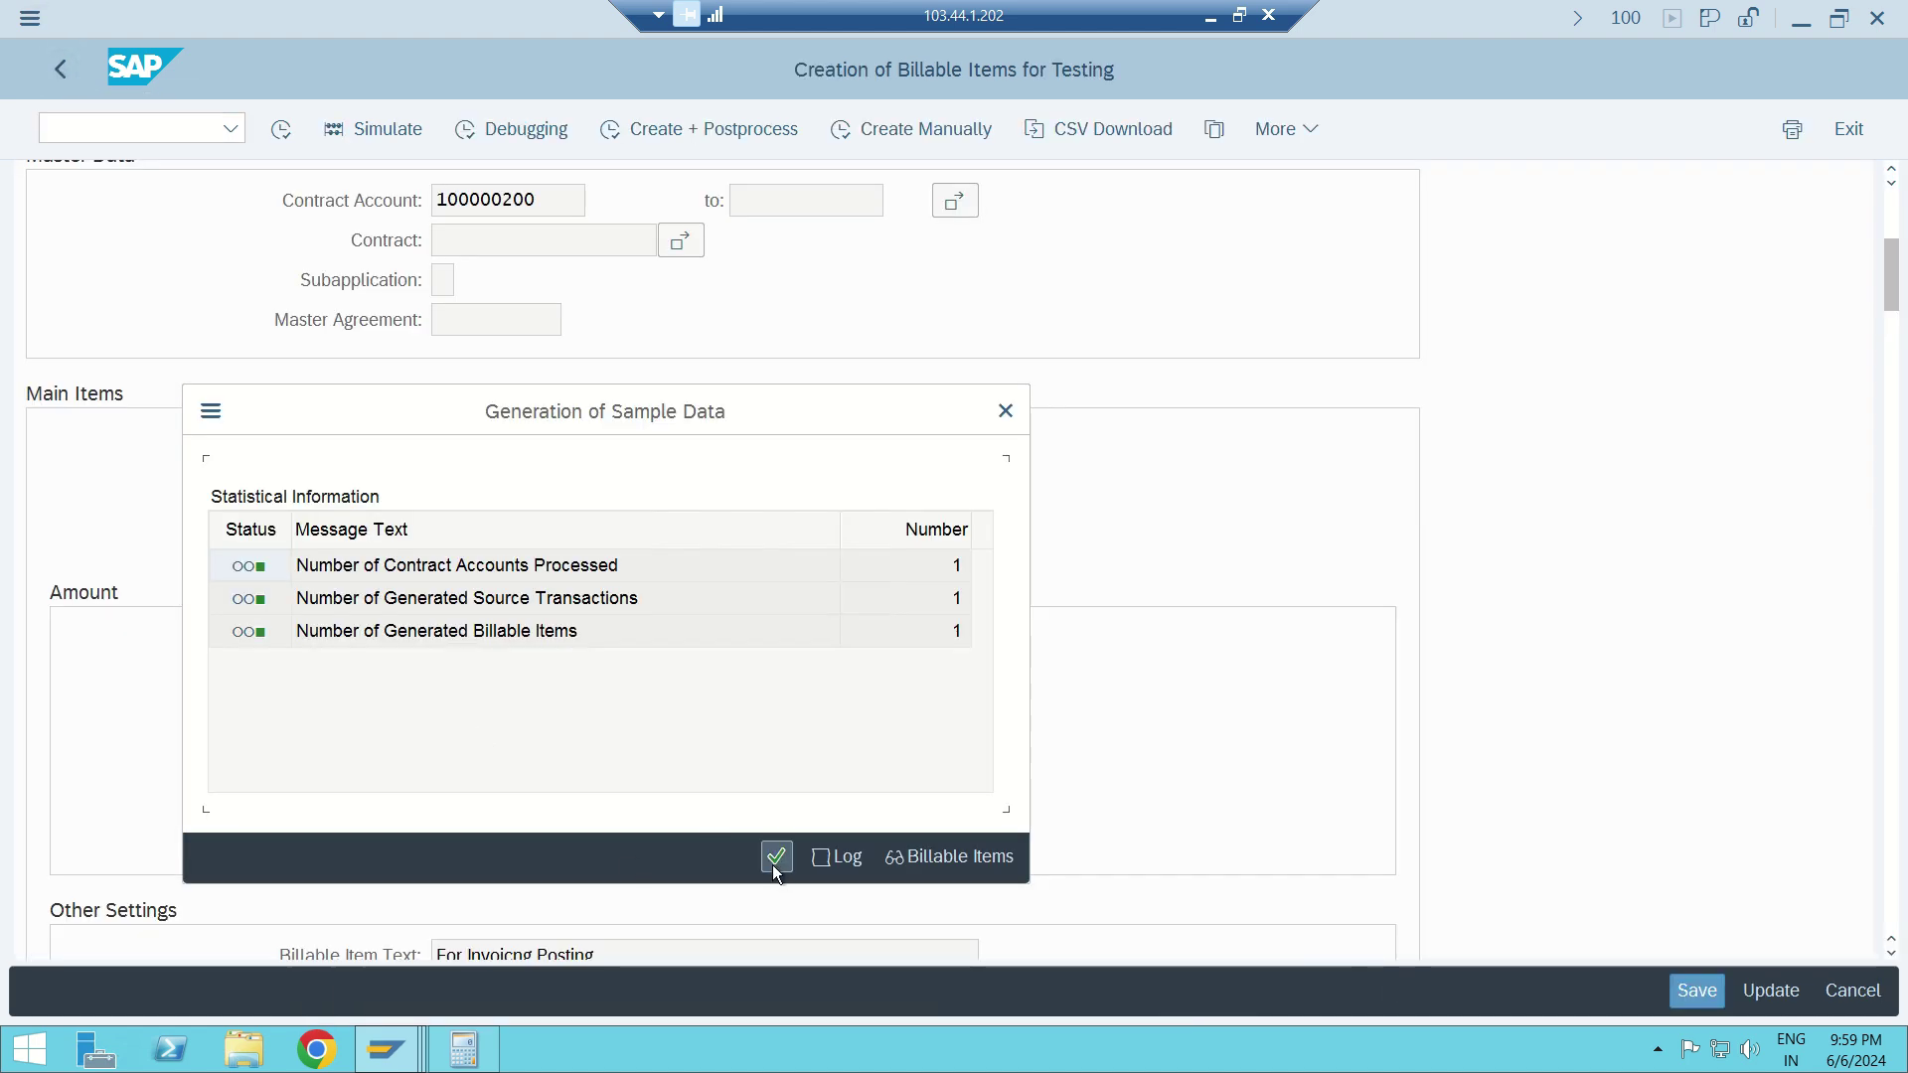
click(777, 870)
click(792, 47)
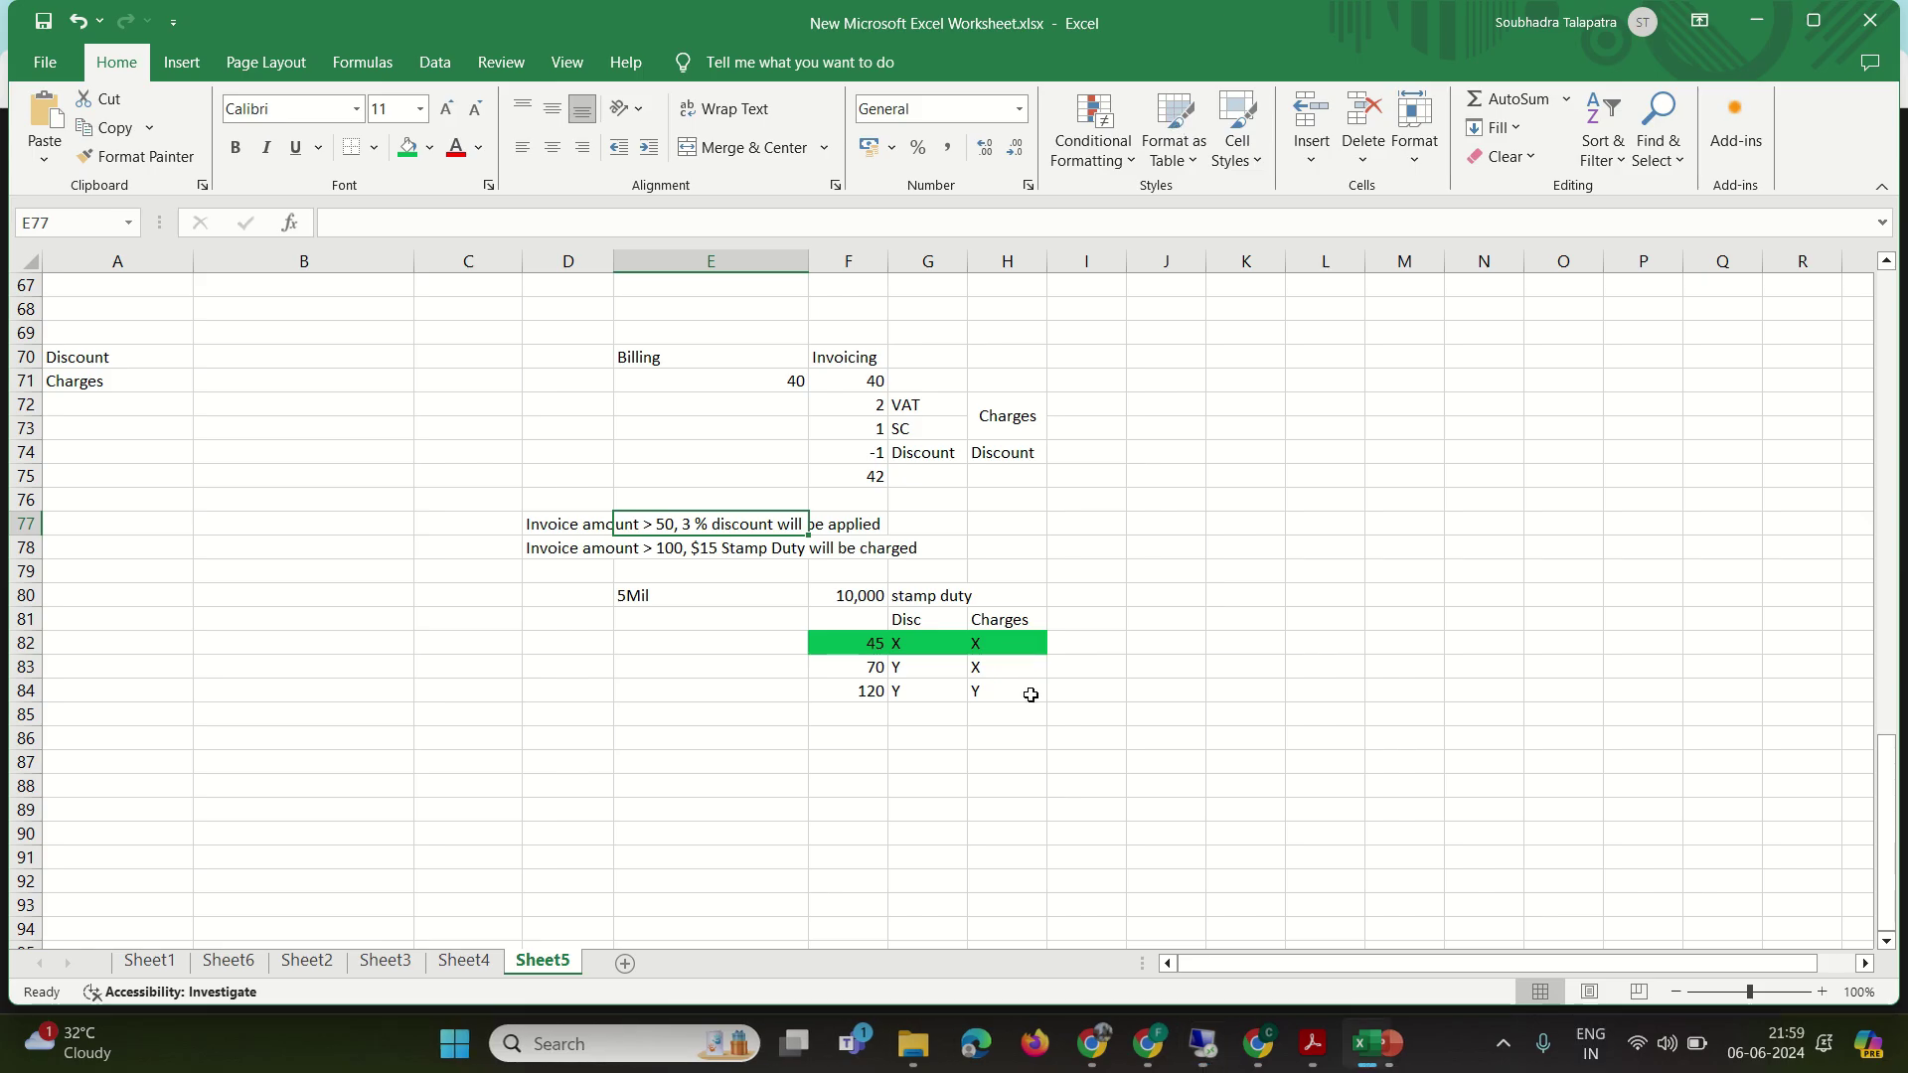
click(1166, 1044)
scroll(532, 791, down, 1)
scroll(536, 801, down, 3)
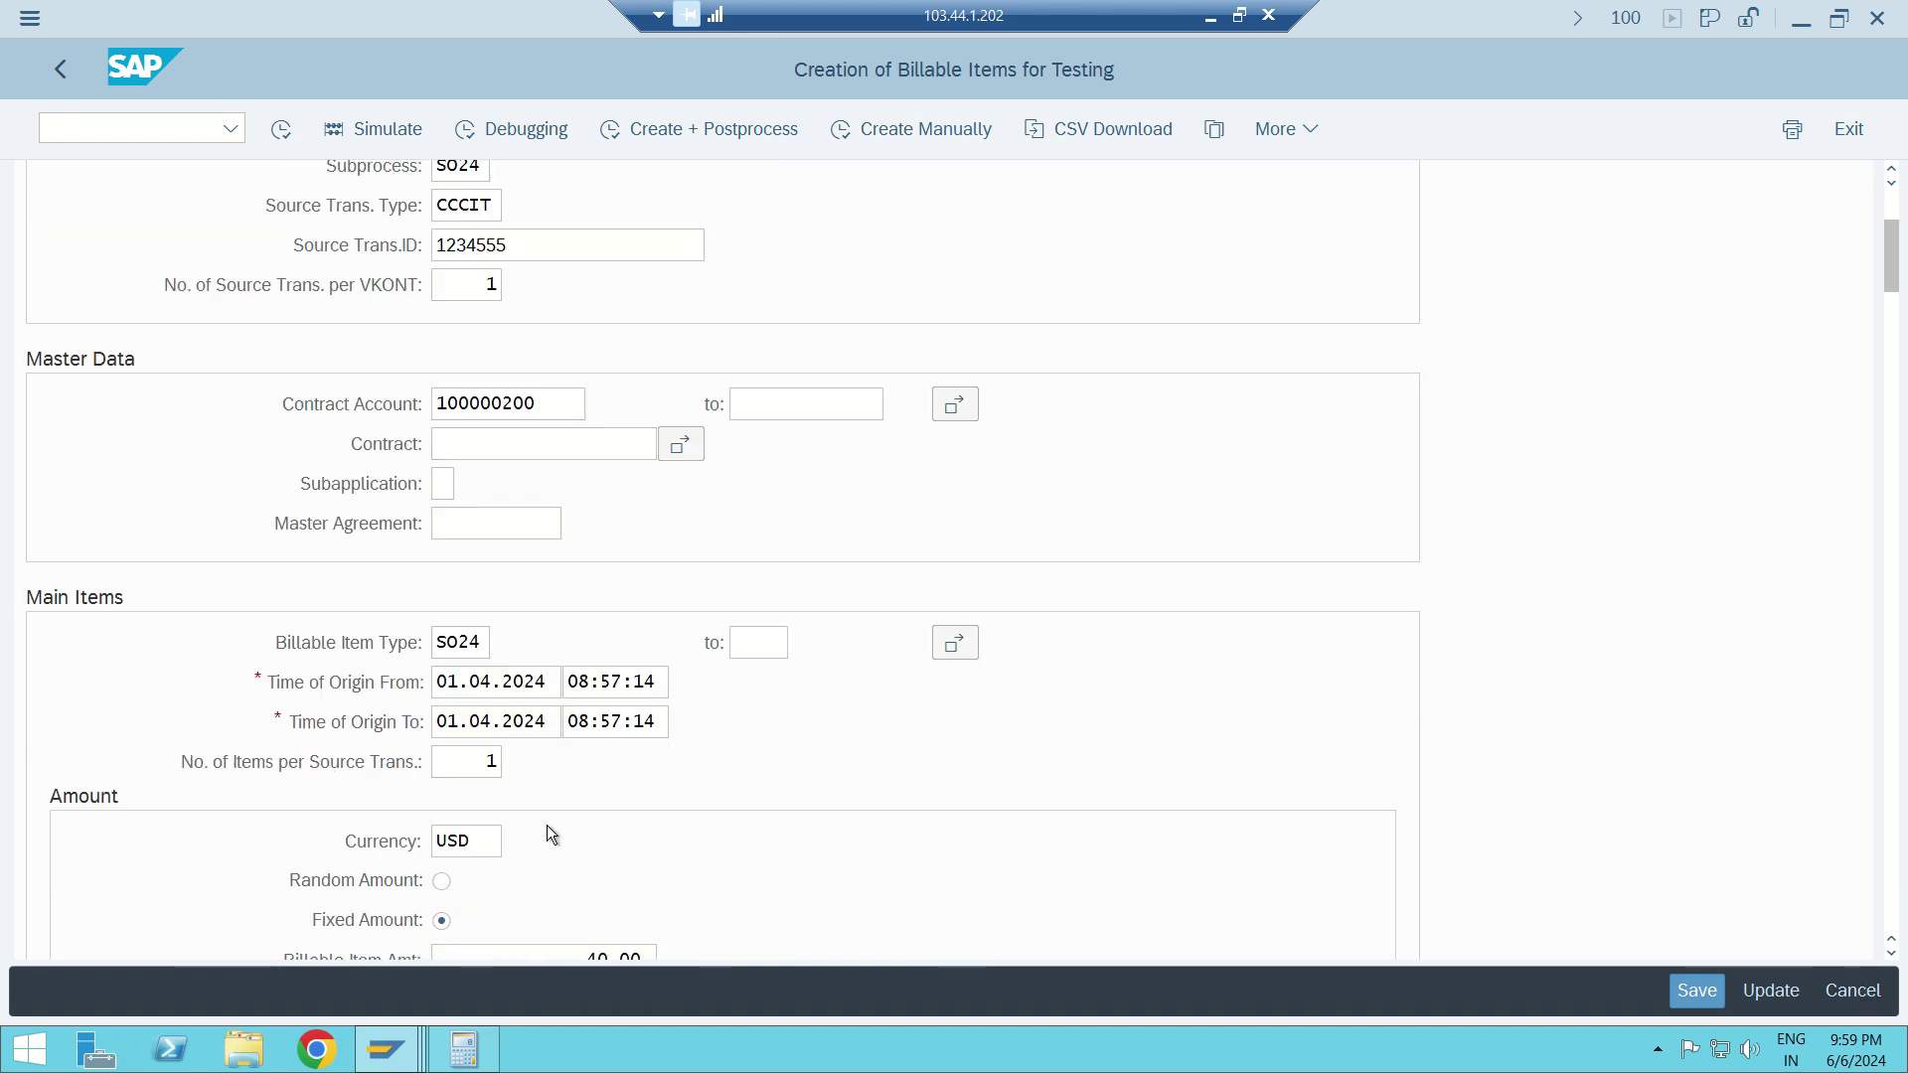
scroll(547, 825, down, 1)
- Generate a 70,00 USD billable item for contract account 100000200 and list it
click(577, 884)
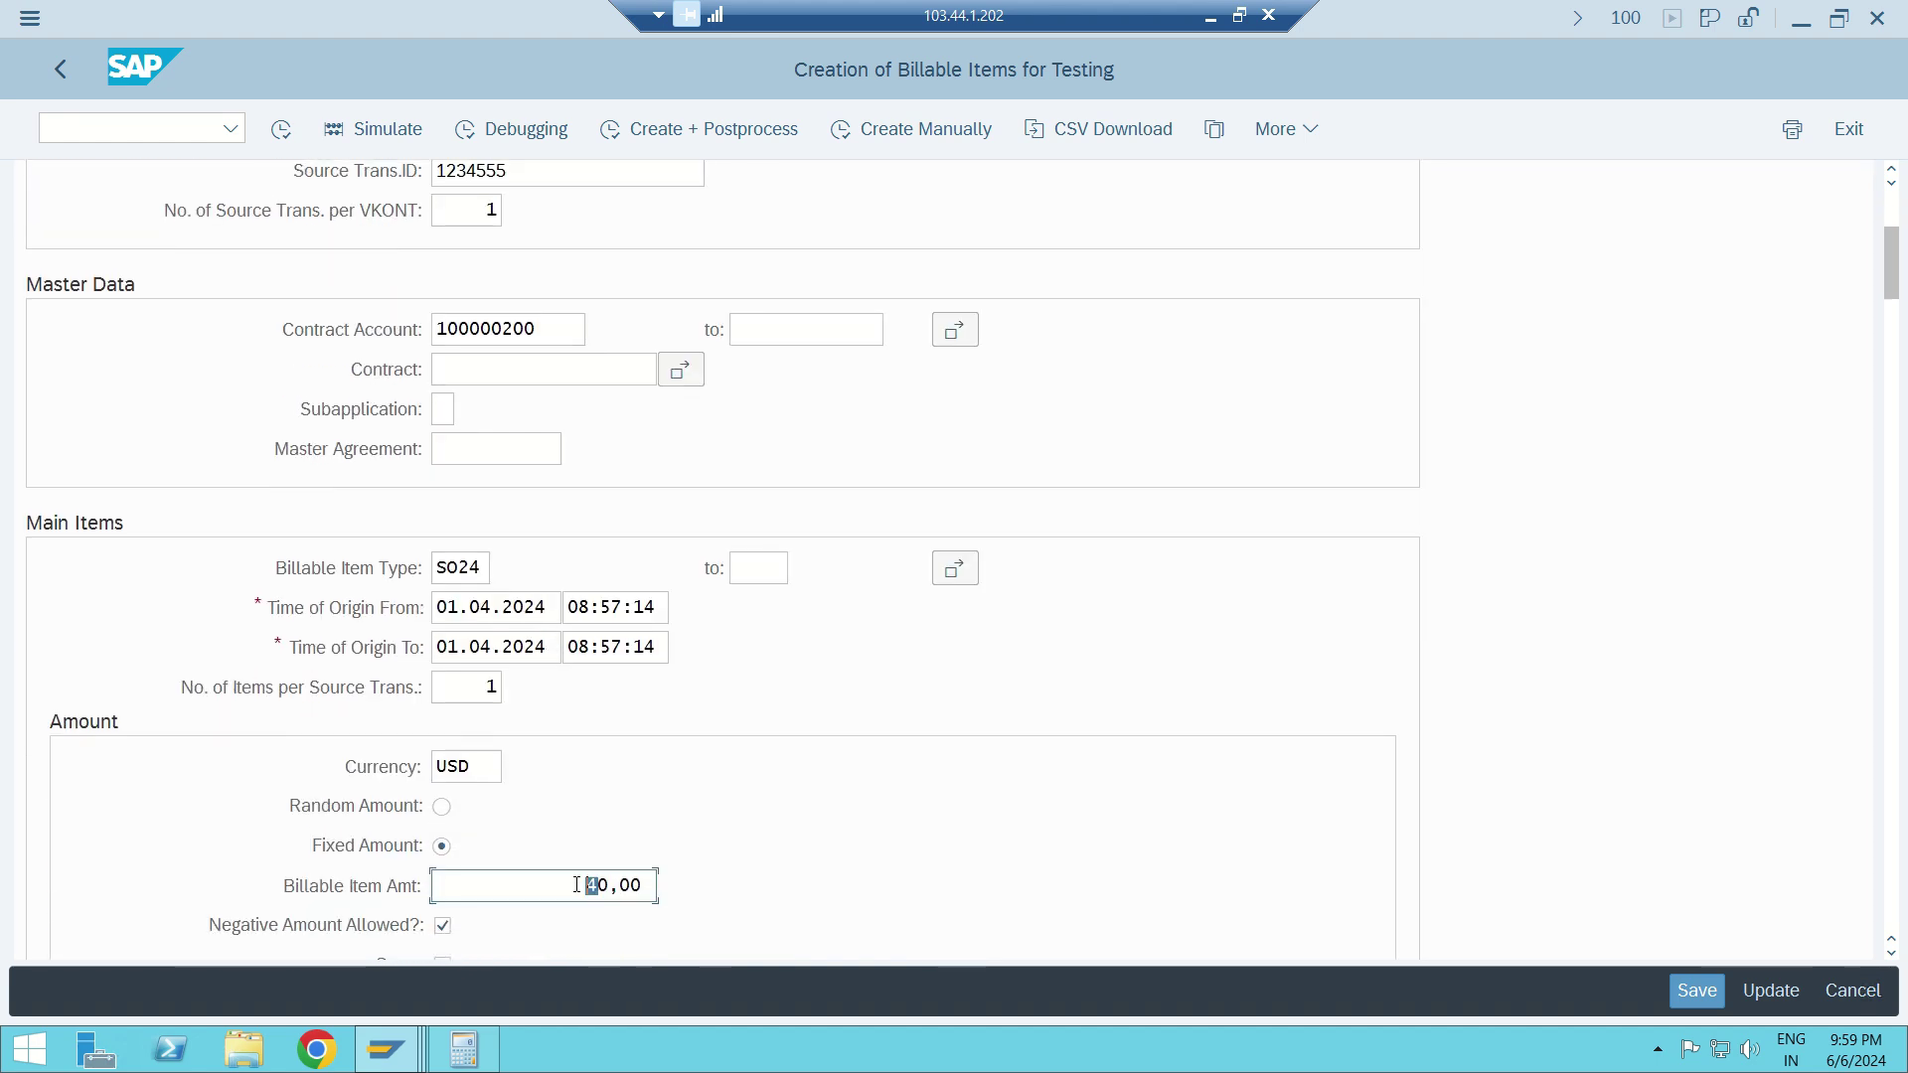
text(7)
click(282, 129)
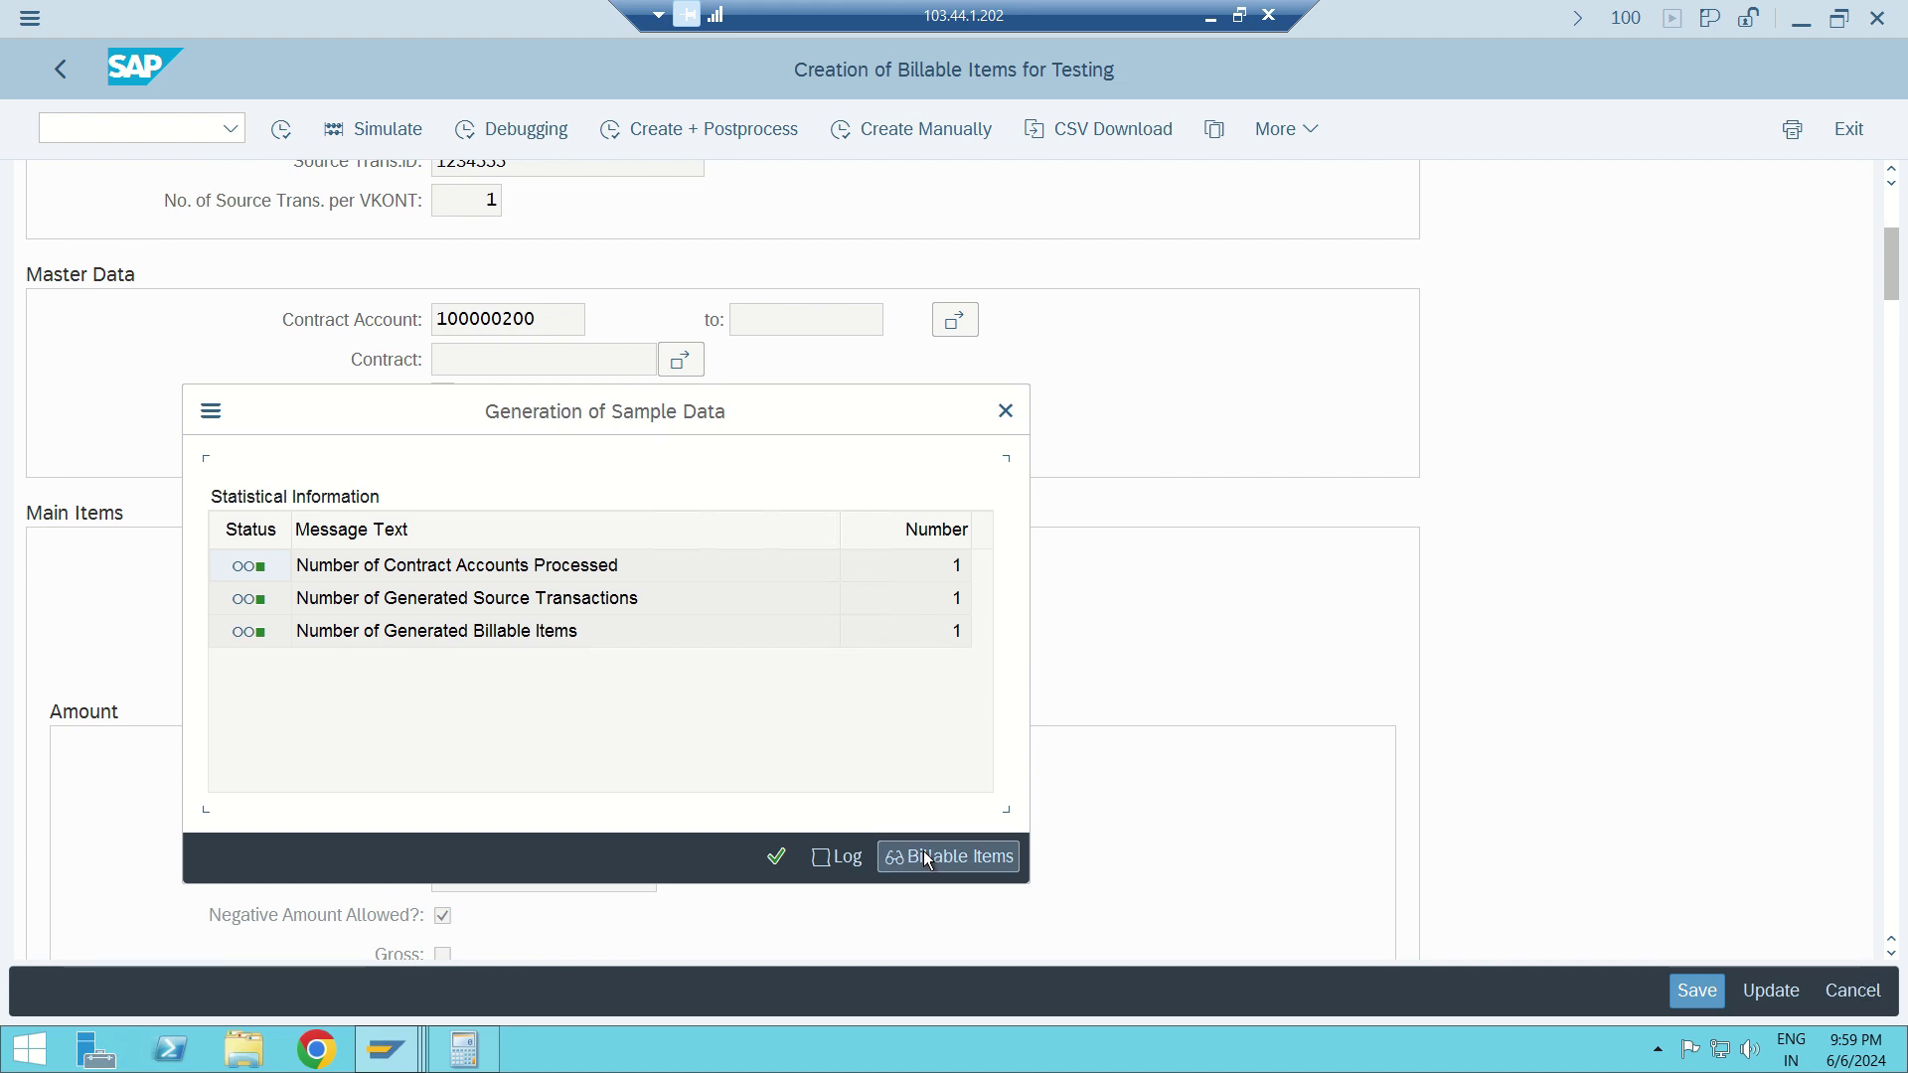
click(928, 857)
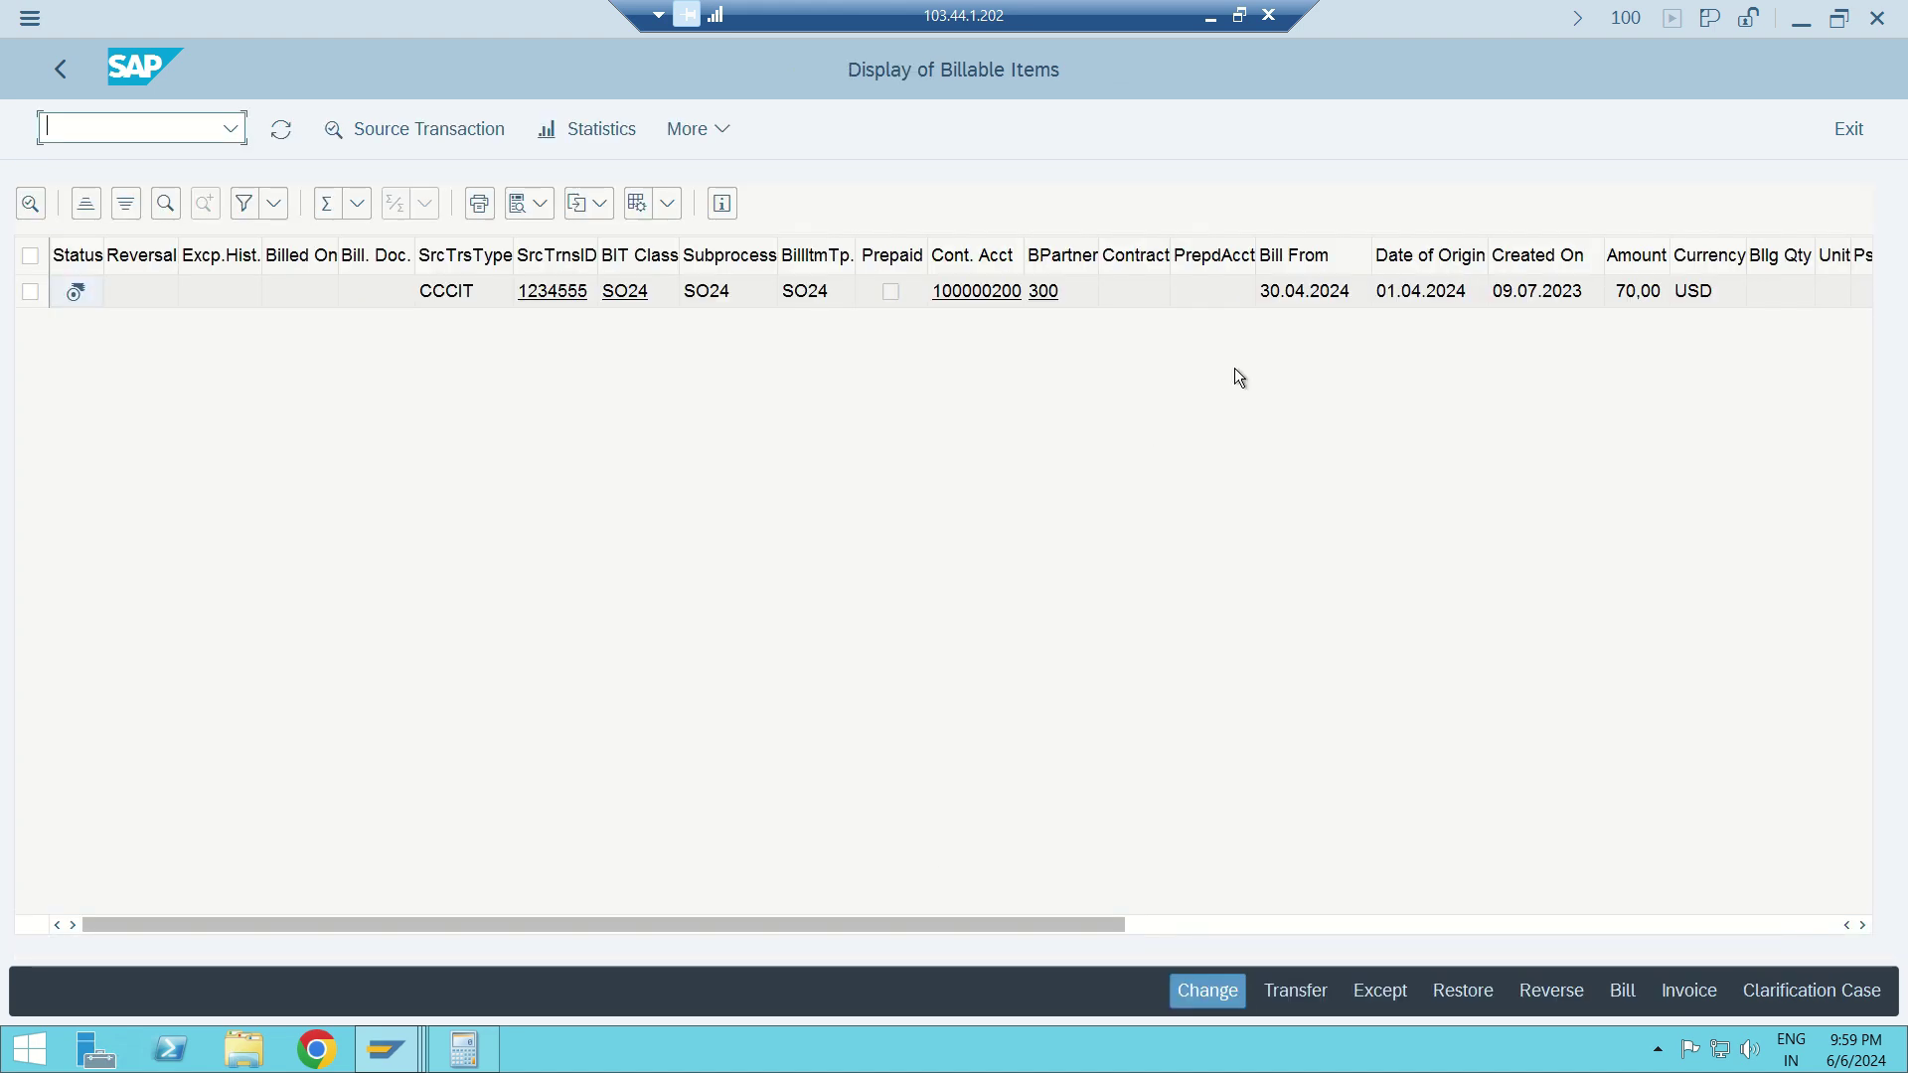
click(1303, 268)
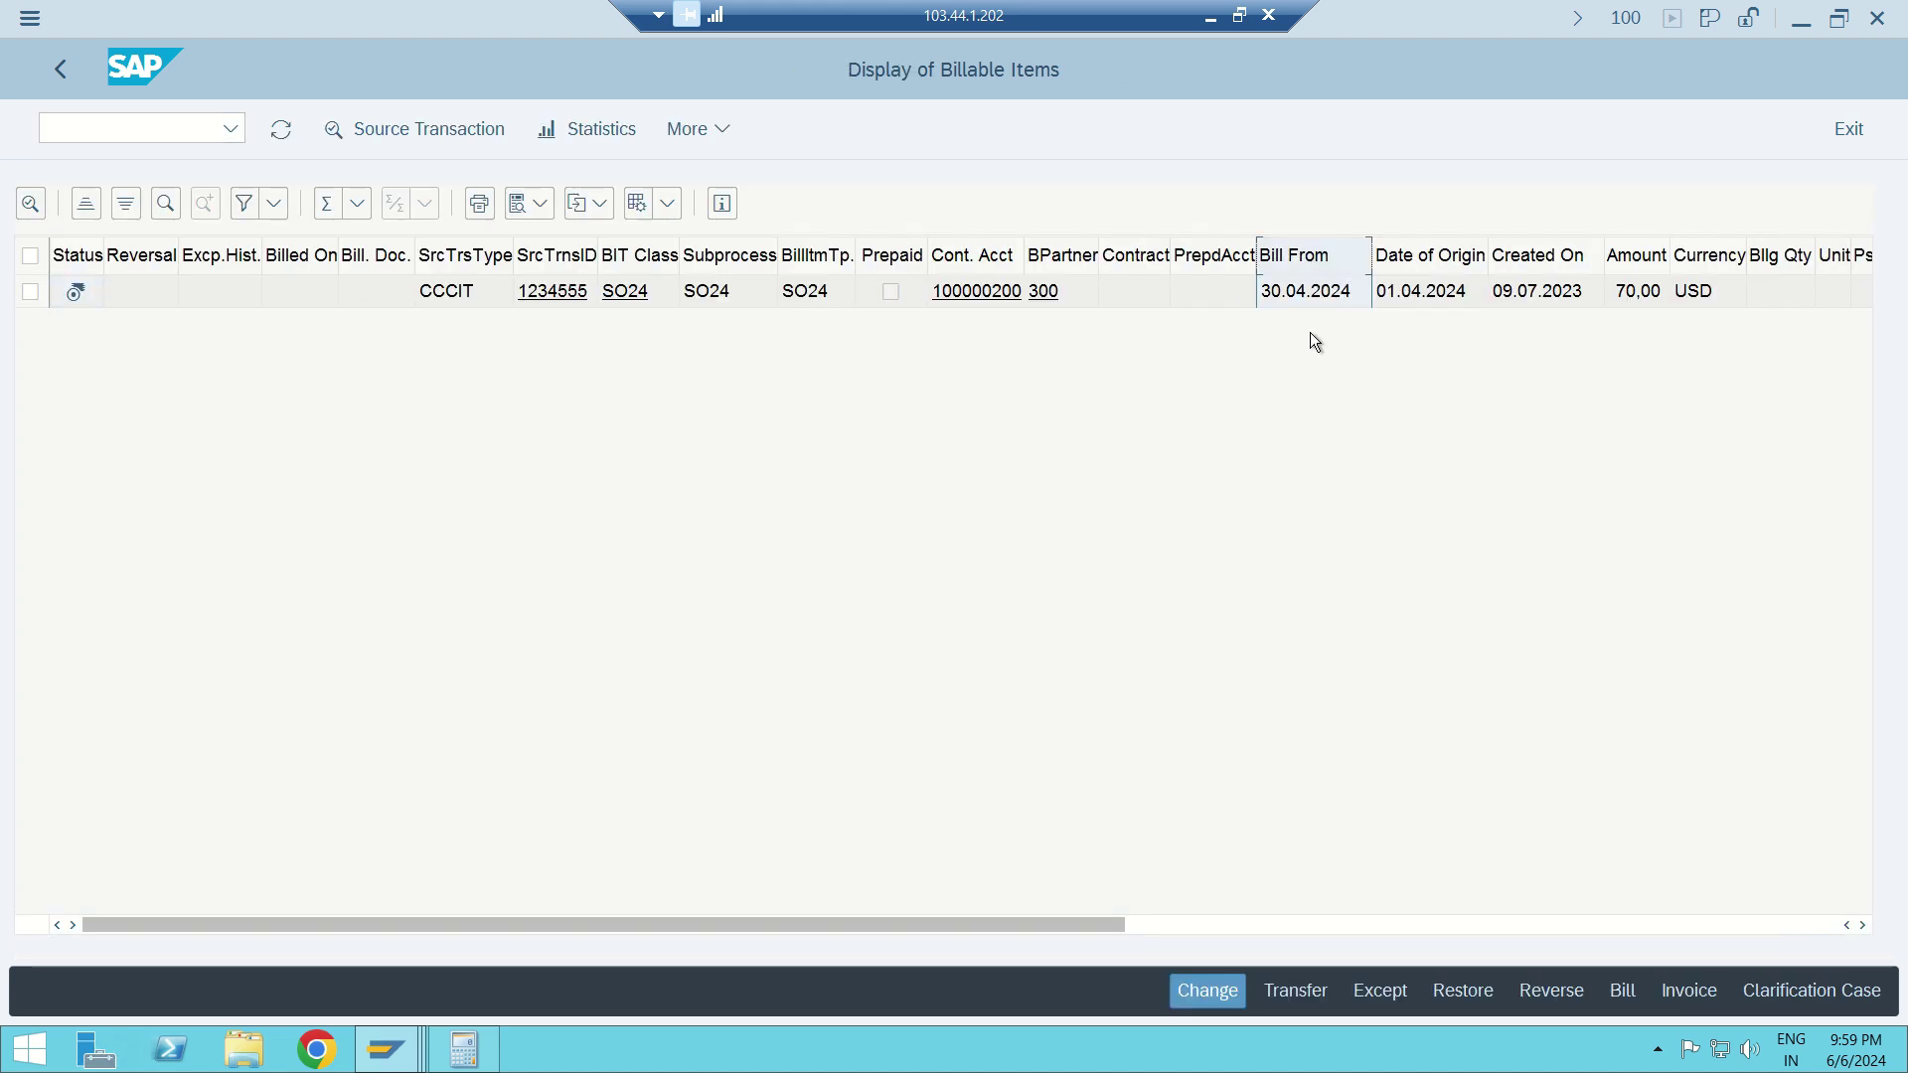
- Bill the 70,00 USD SO24001 item with billing date 30.04.2024 and open billing document 1000126
click(30, 292)
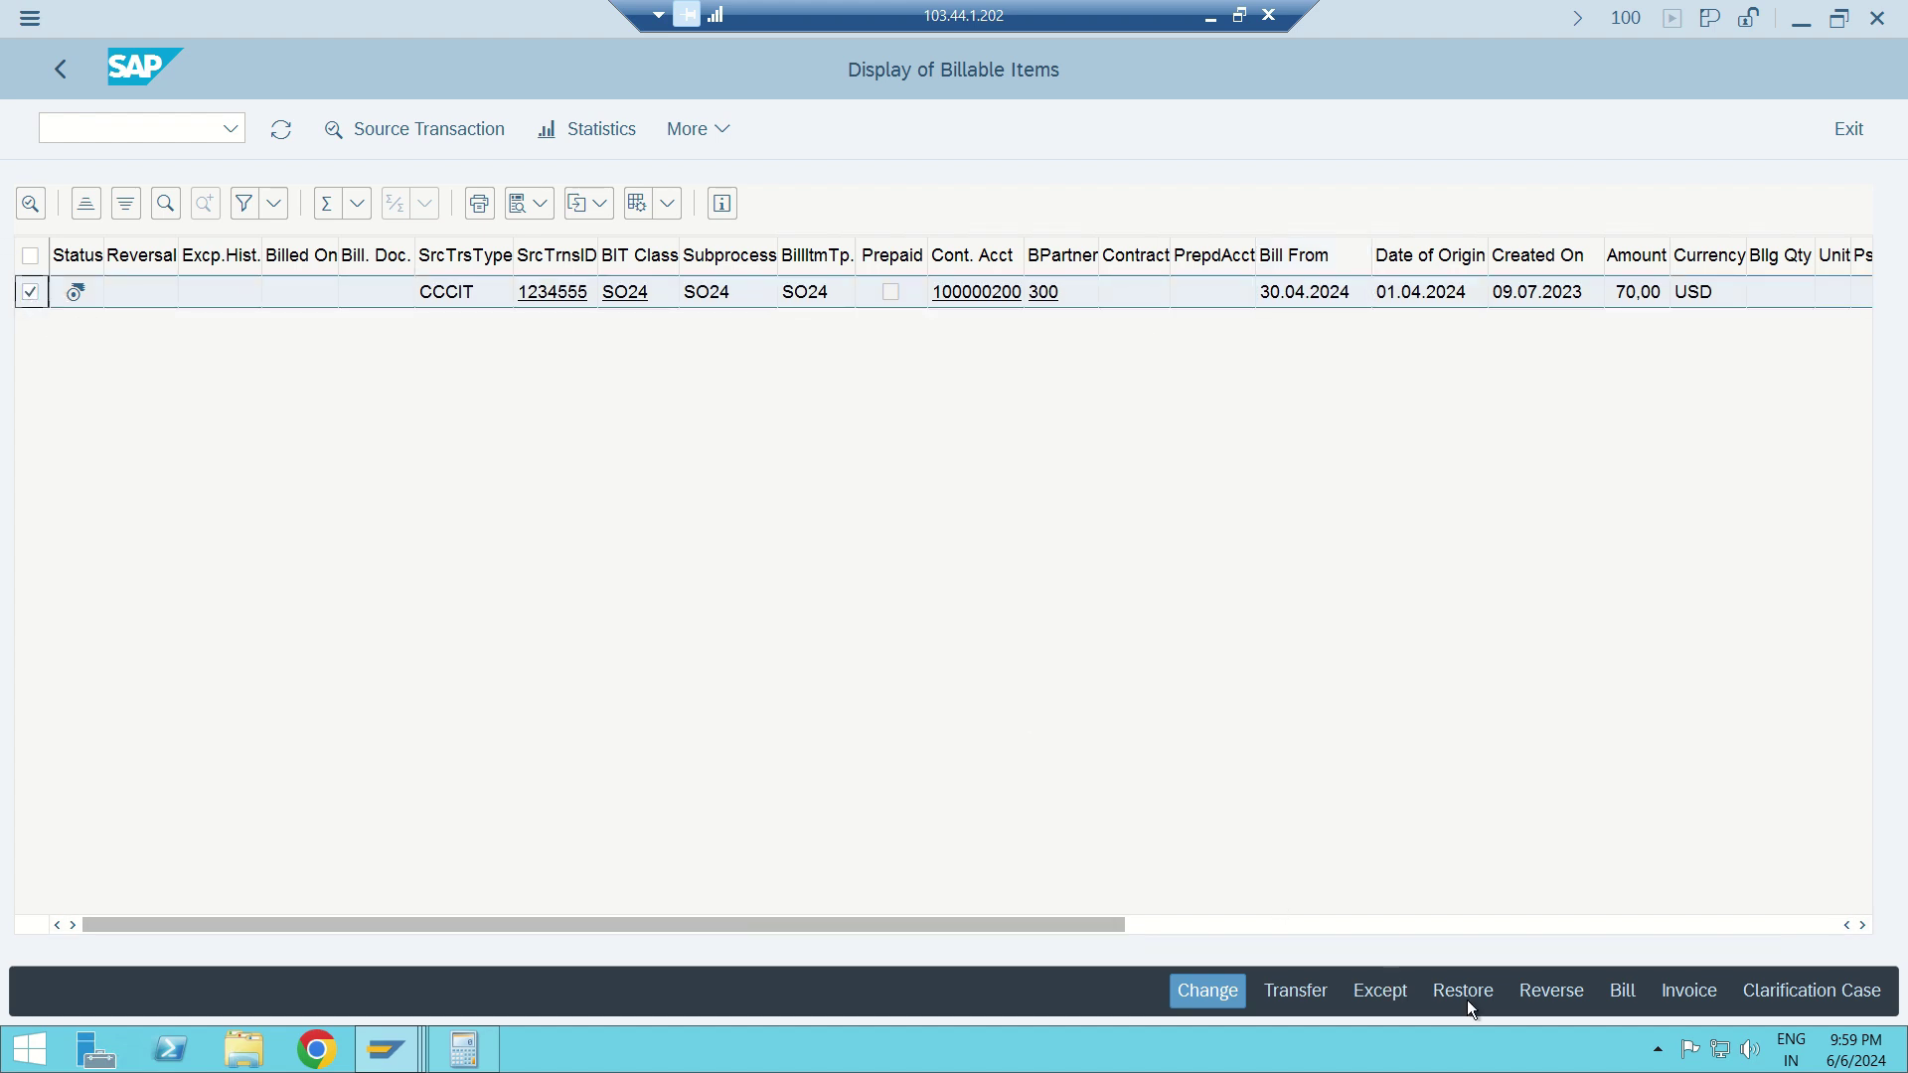
click(1623, 992)
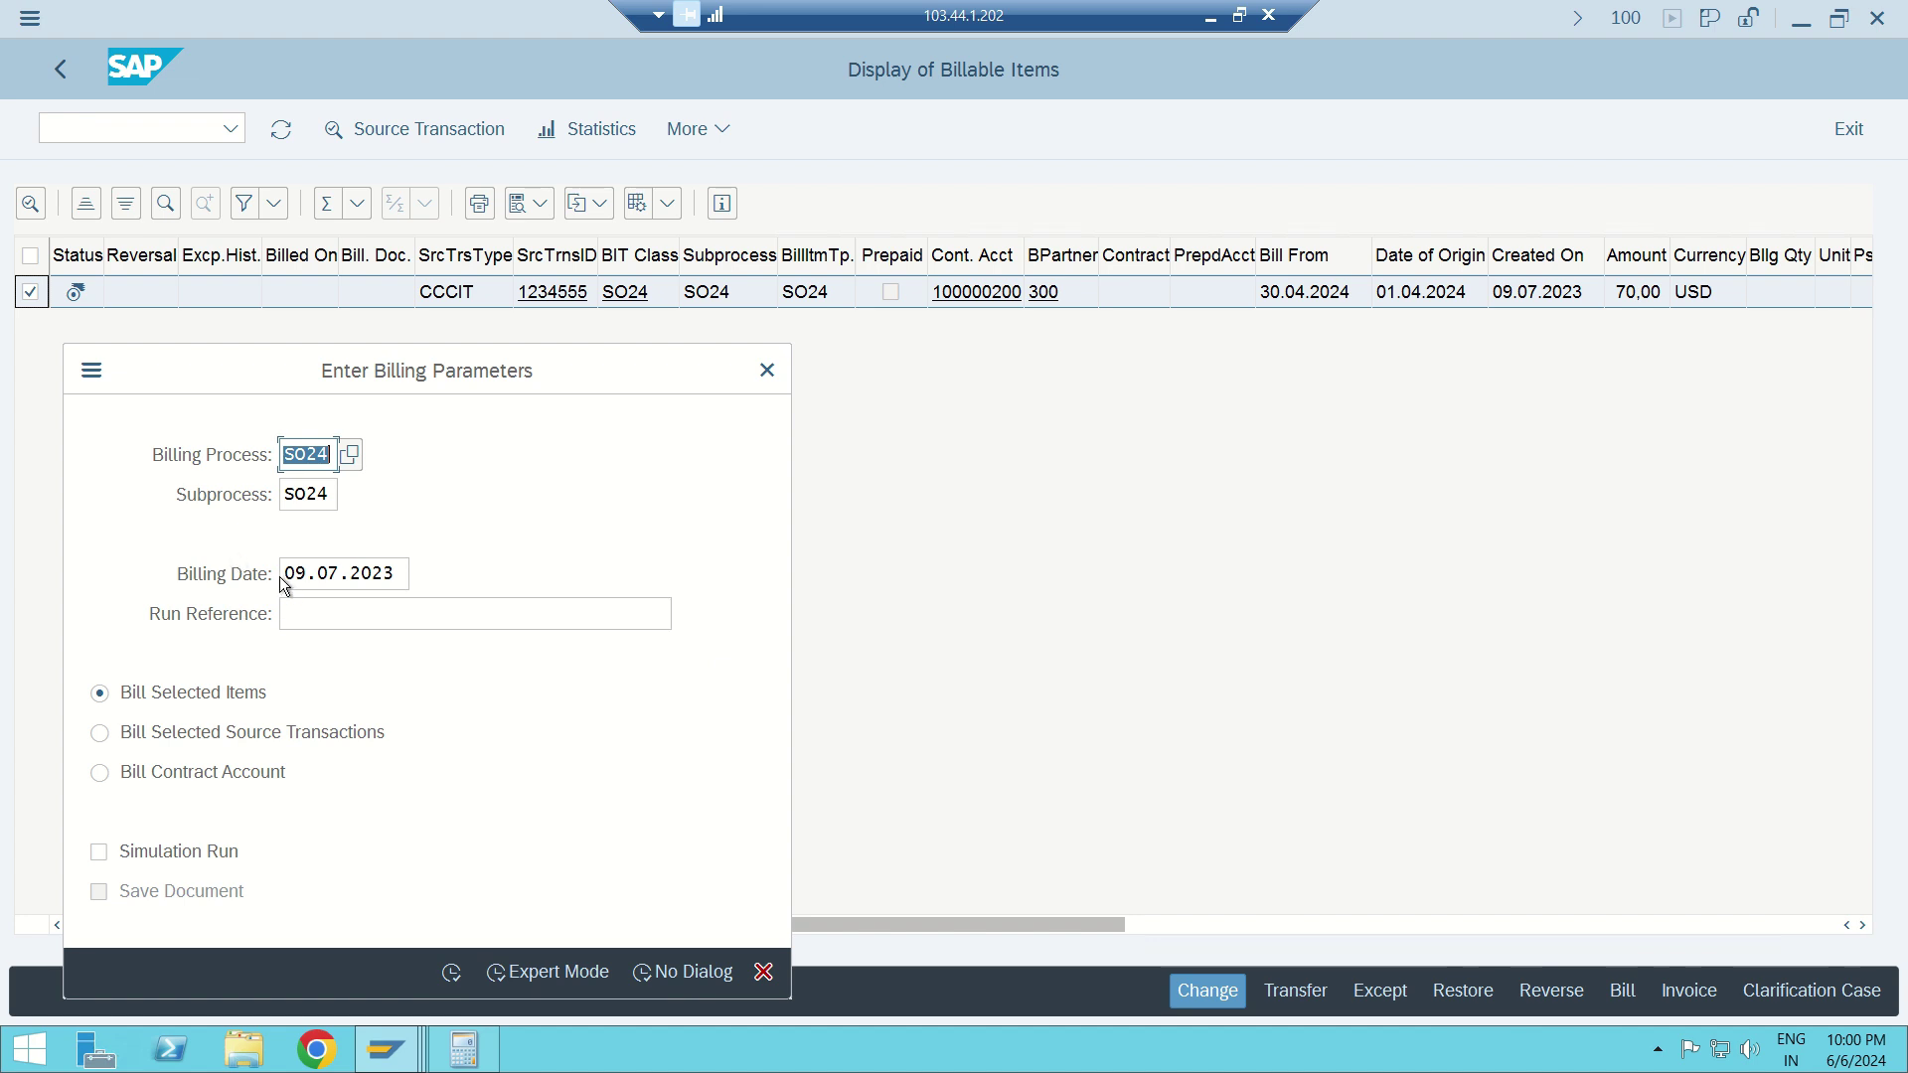
drag(282, 576, 626, 606)
text(30.04.2024)
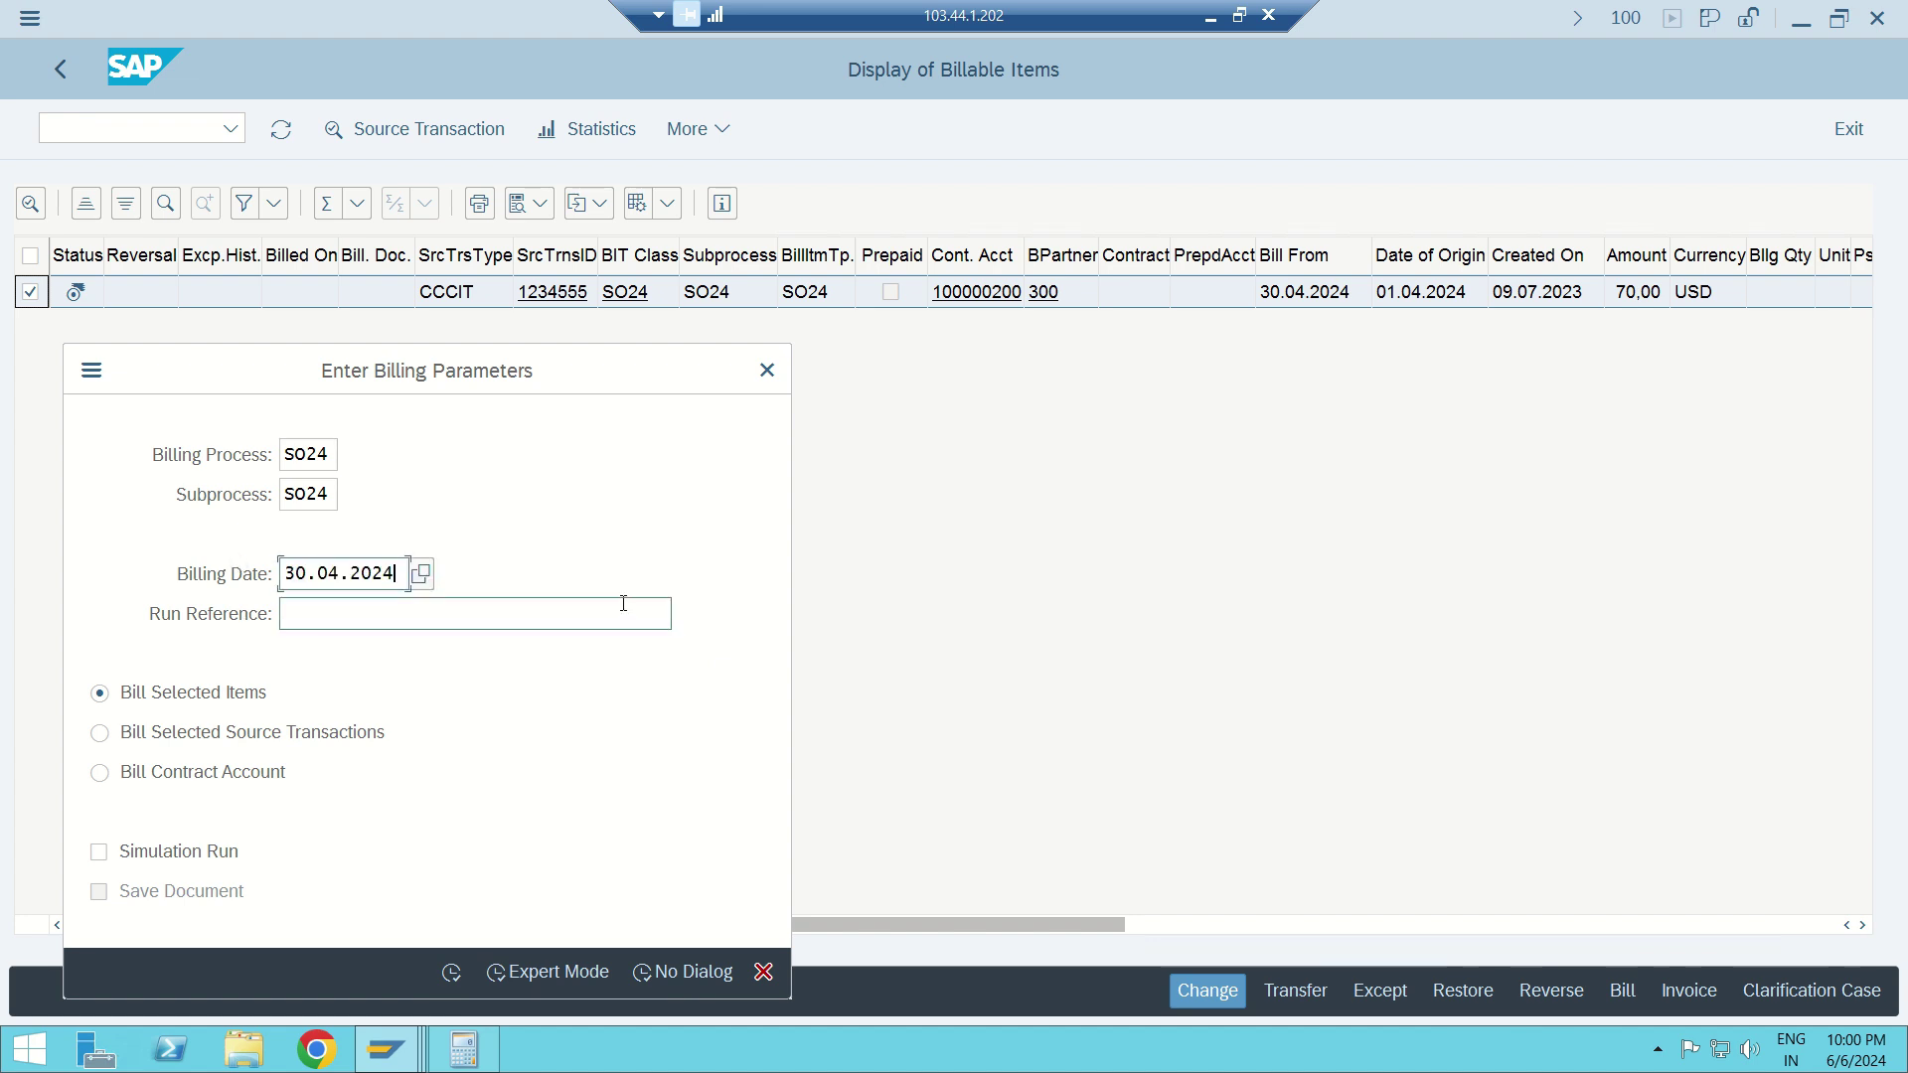
click(451, 971)
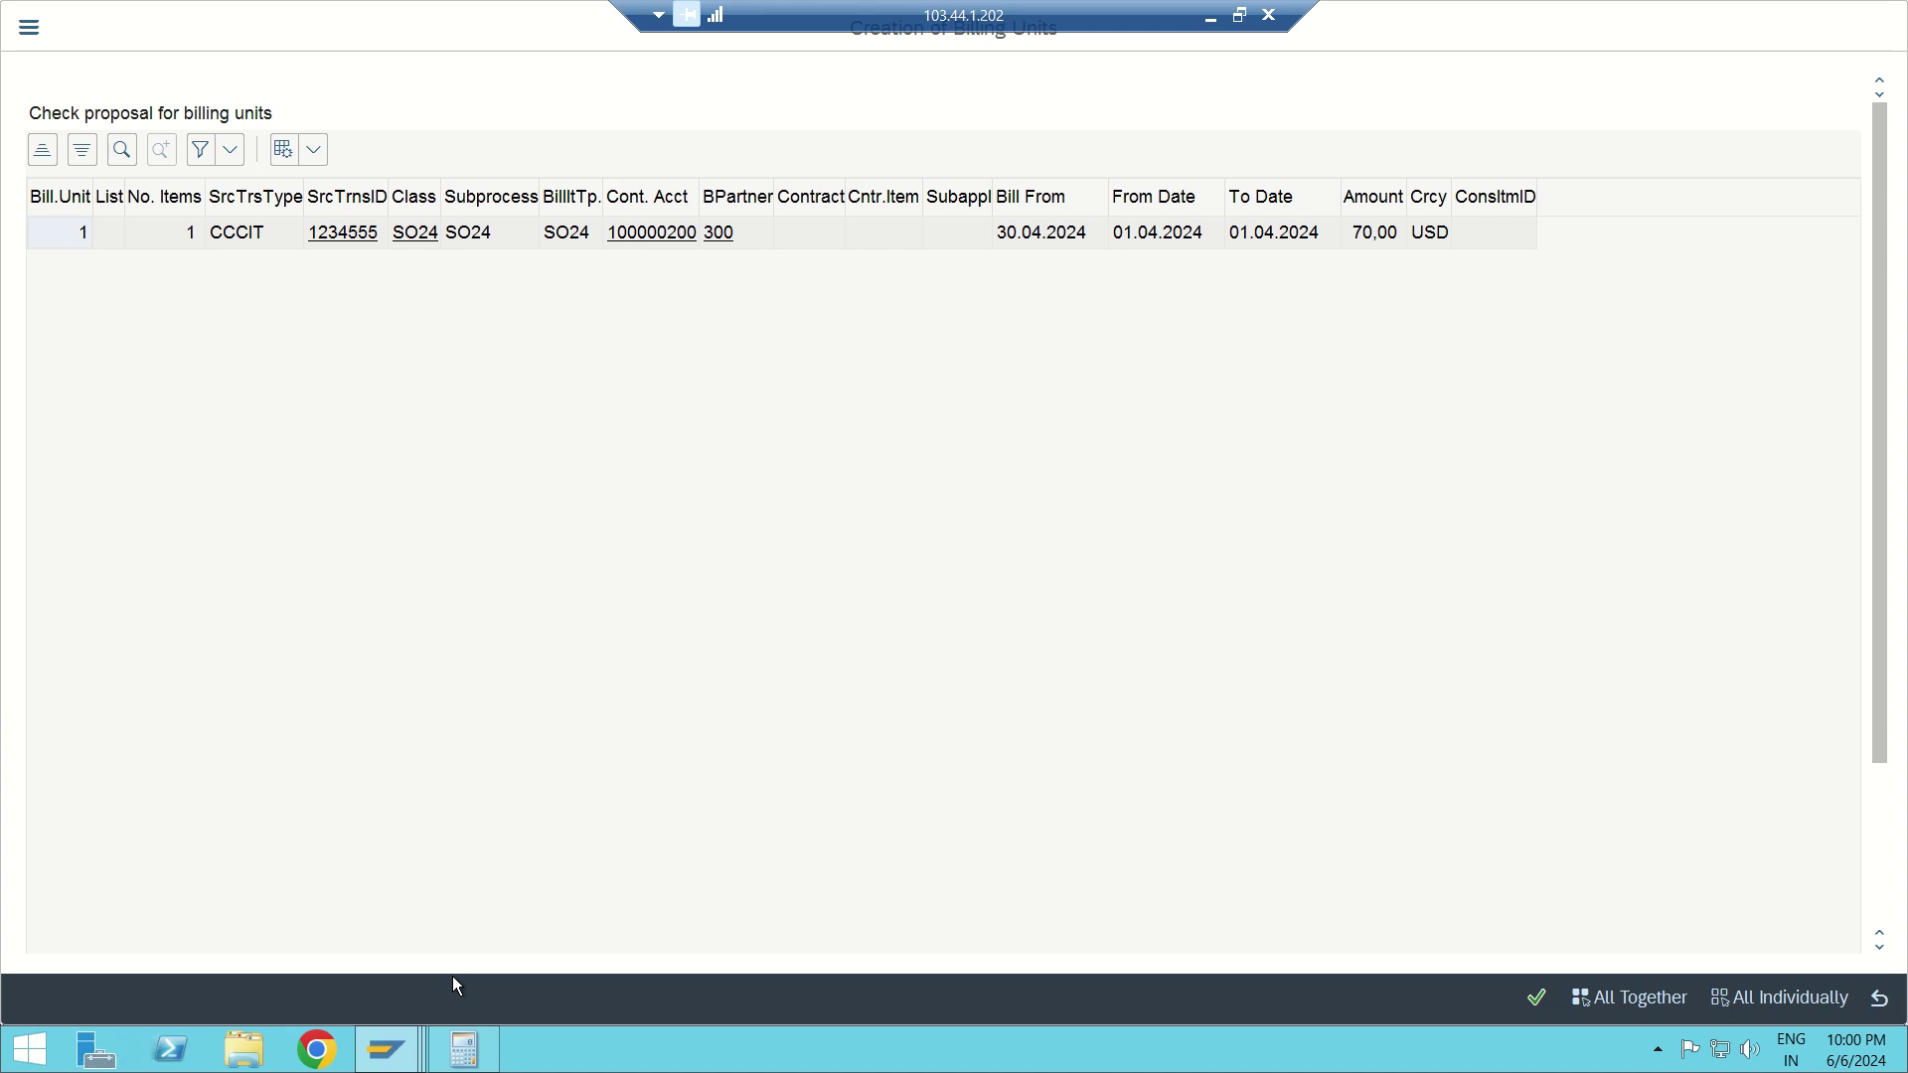
key(Return)
click(975, 851)
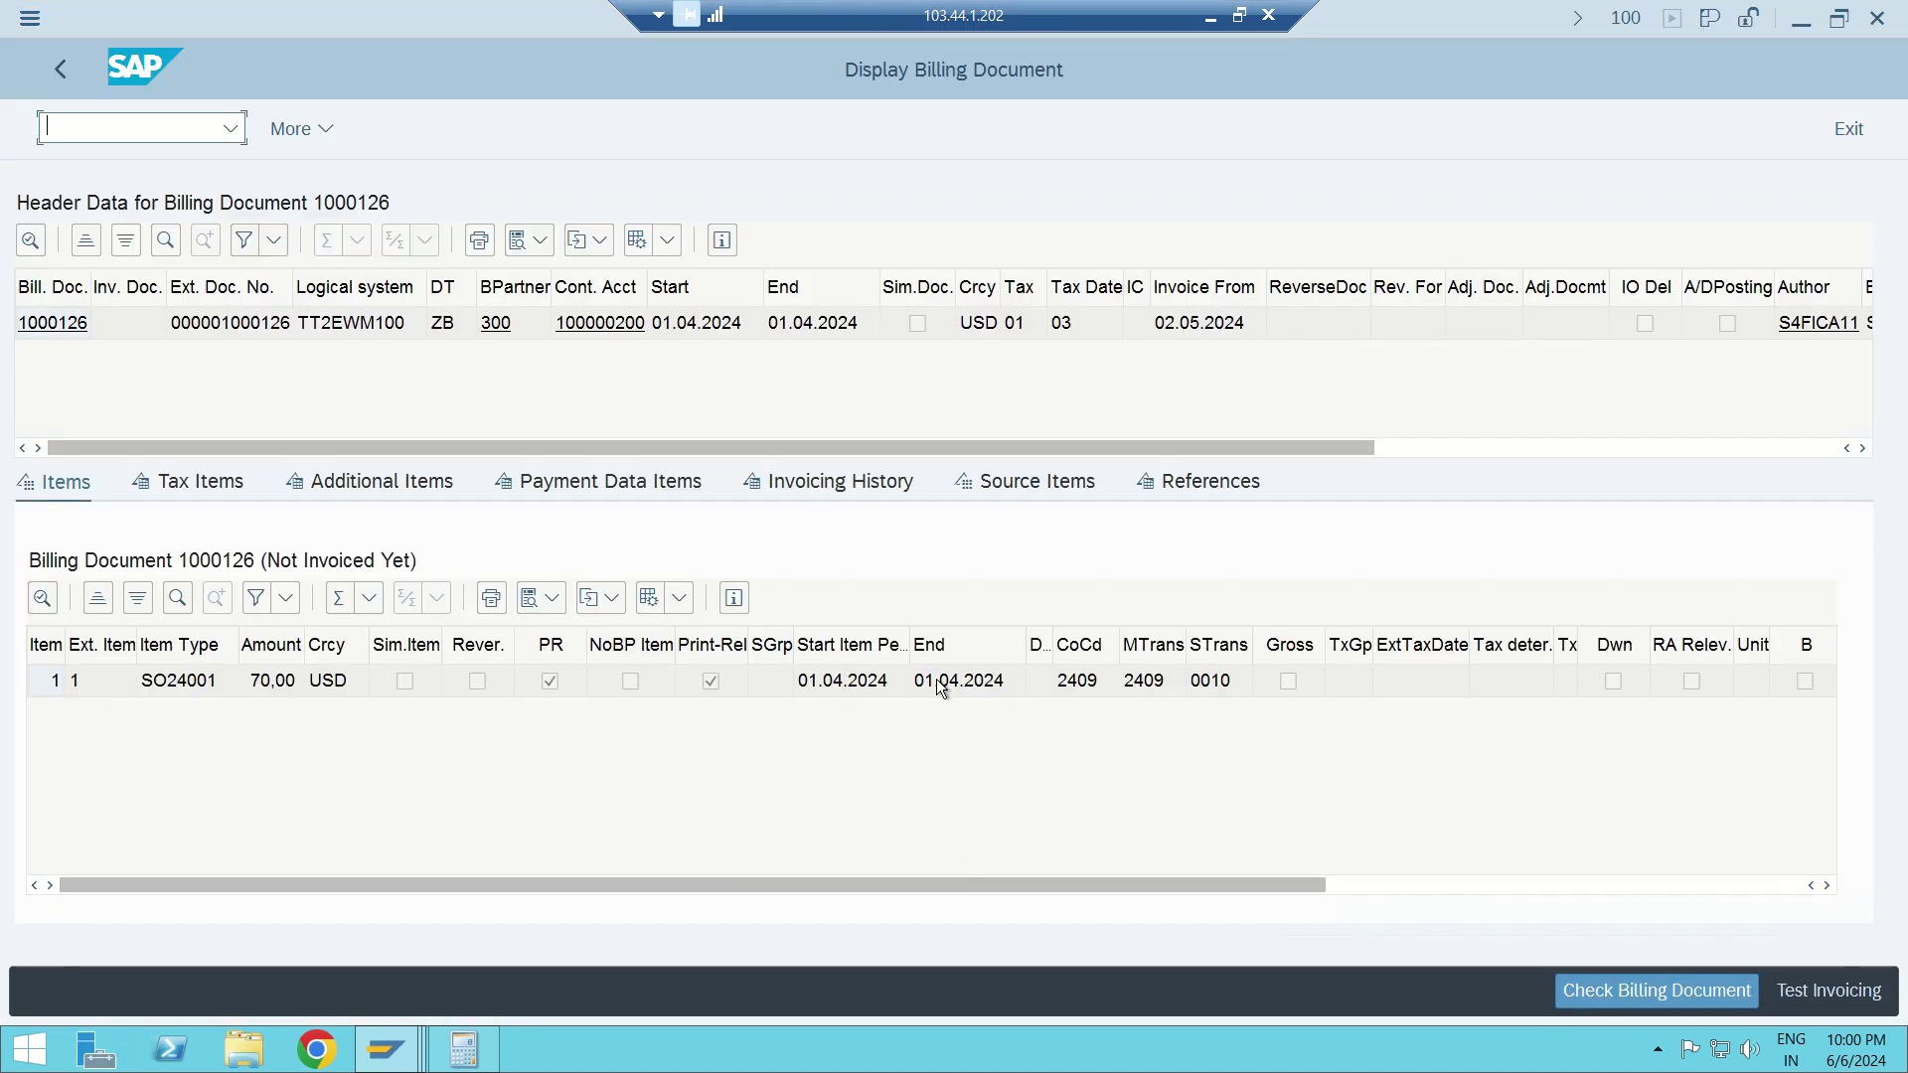
click(1192, 300)
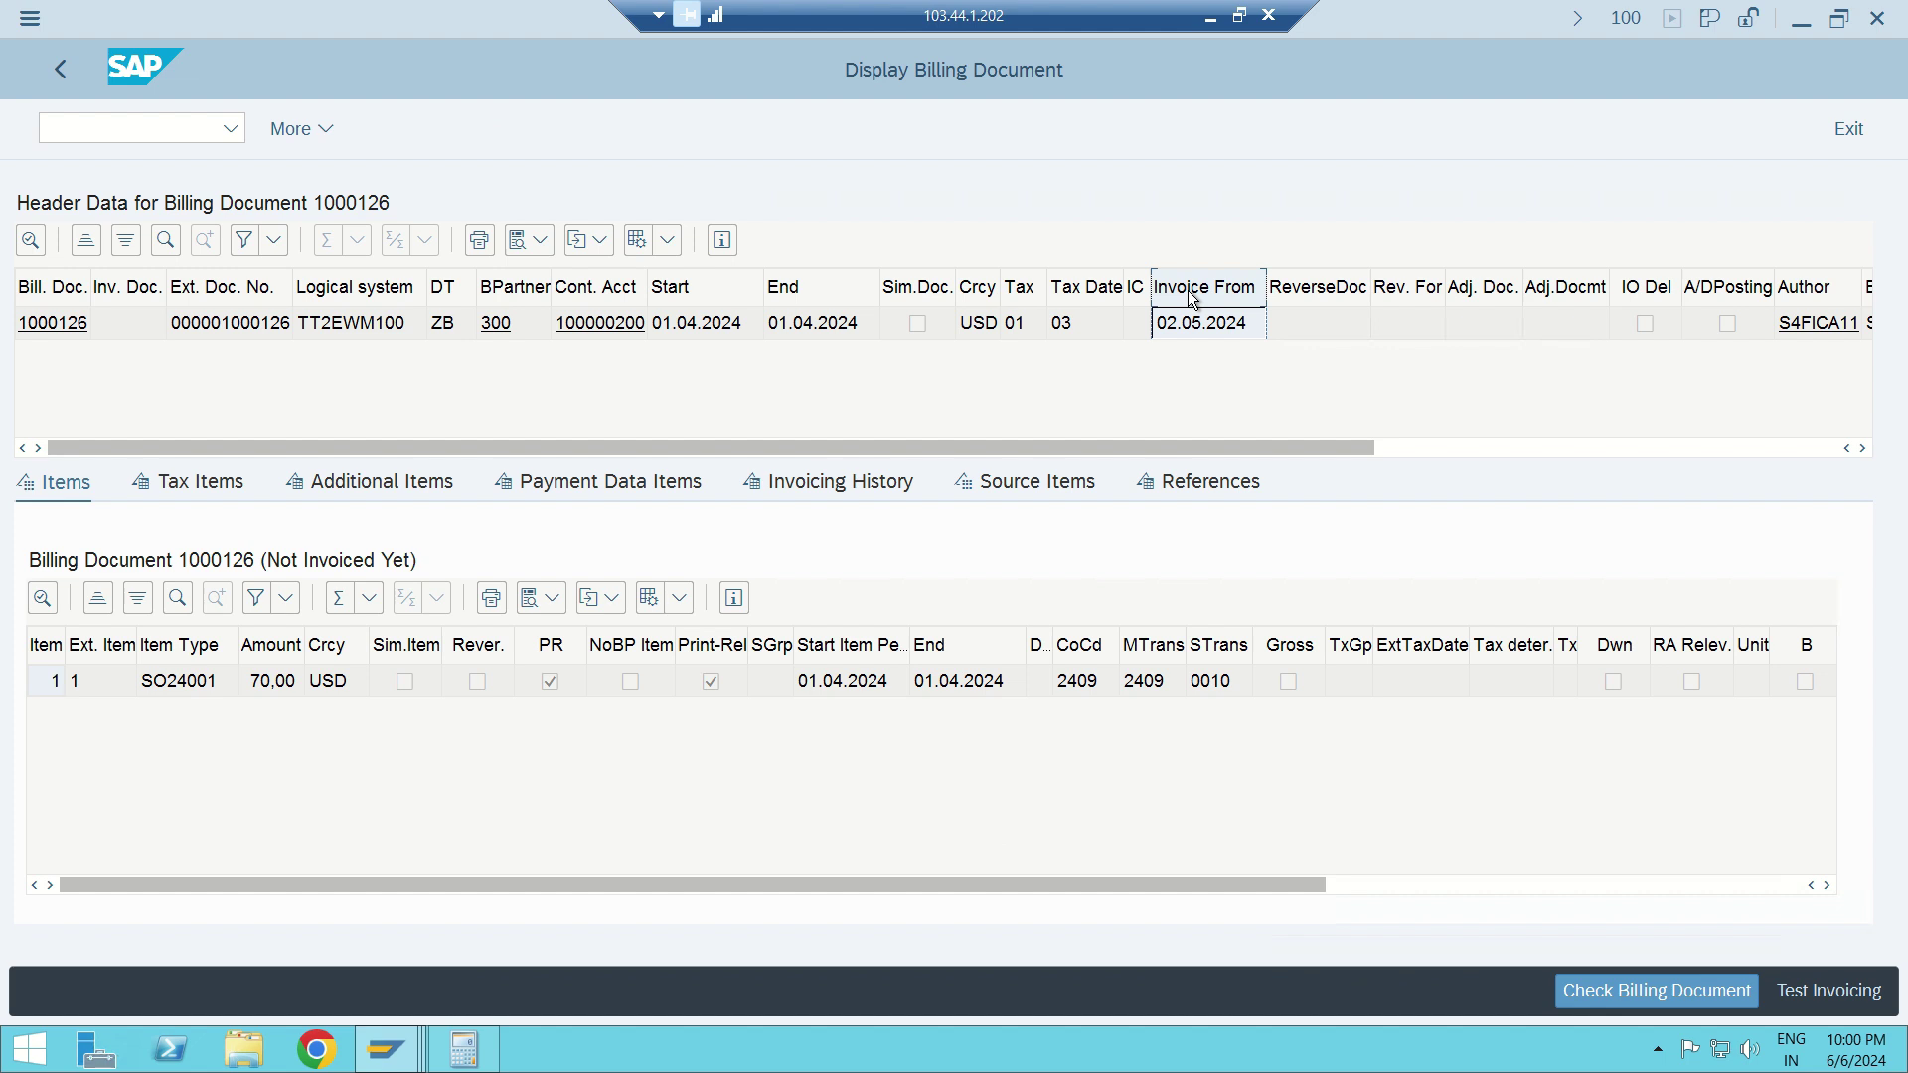
- Back on the billed items, invoice the item with document and posting dates 02.05.2024
click(59, 71)
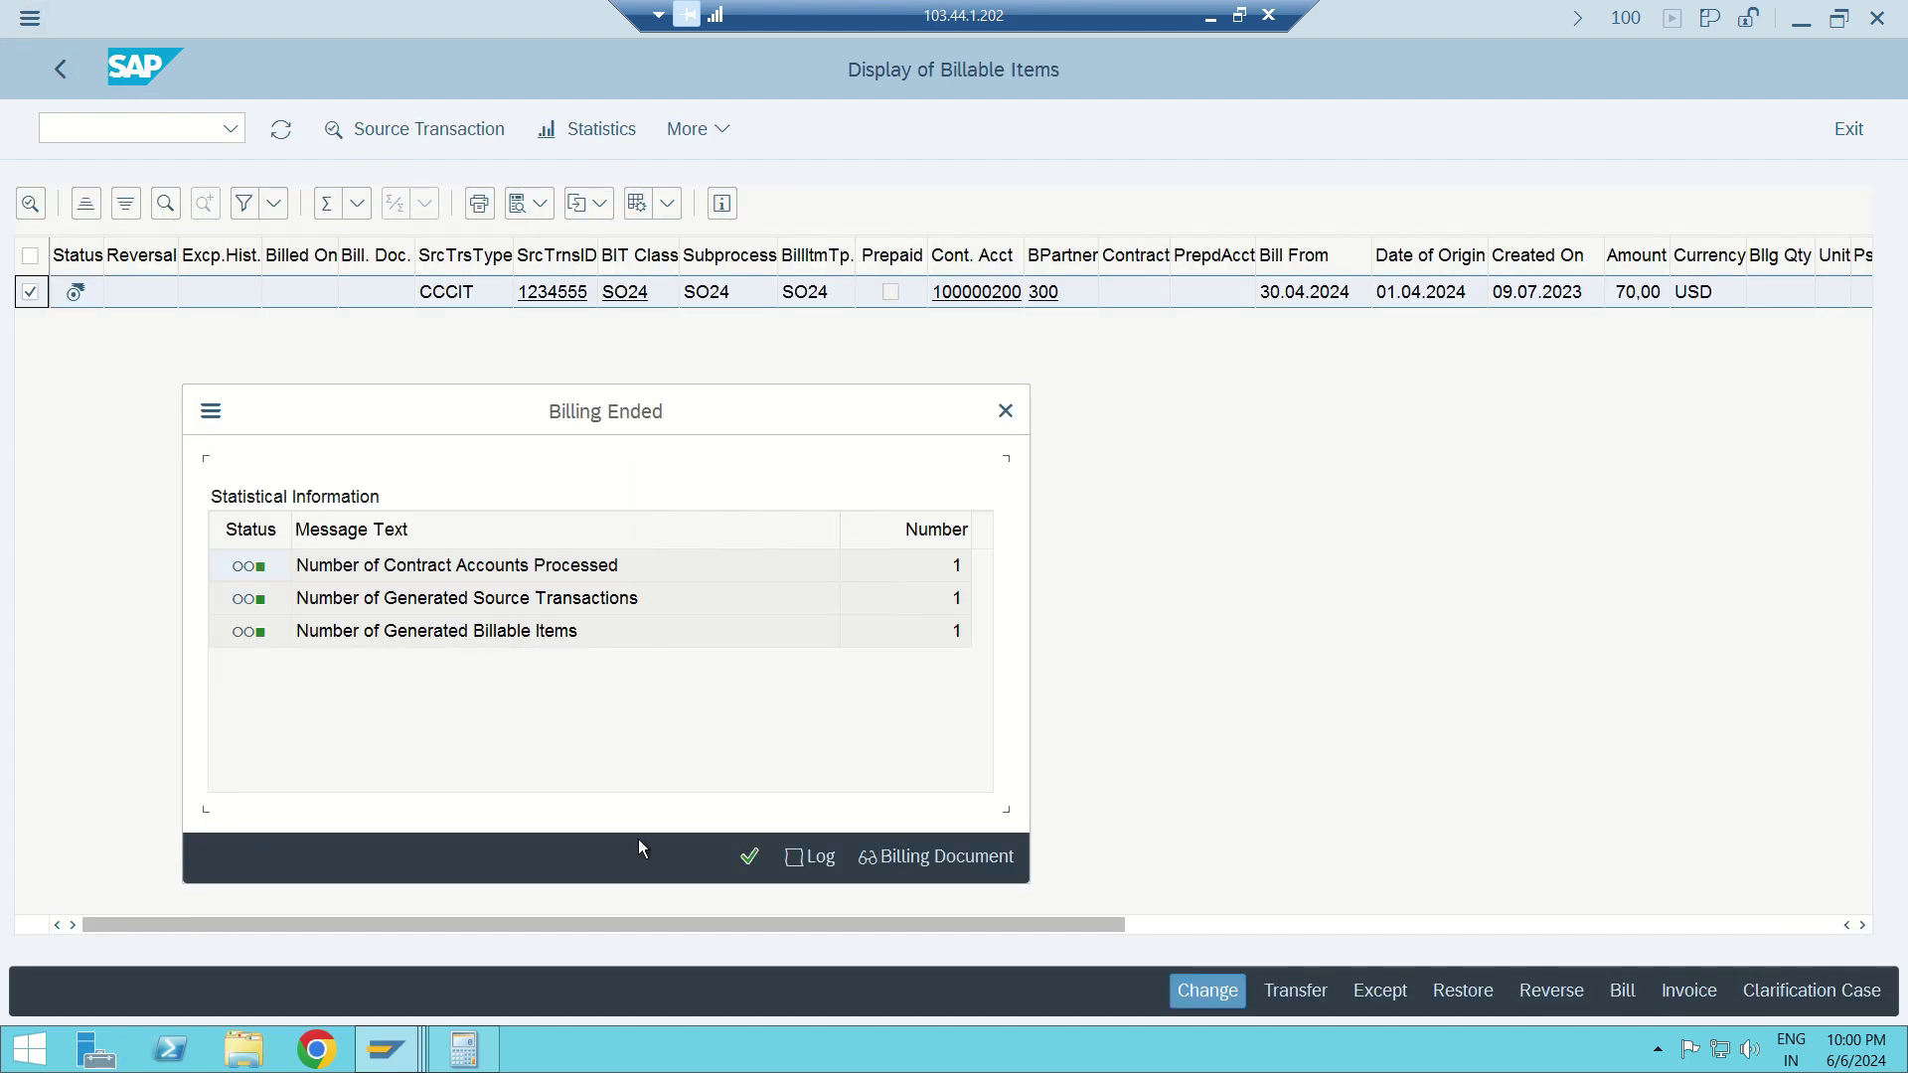
click(752, 856)
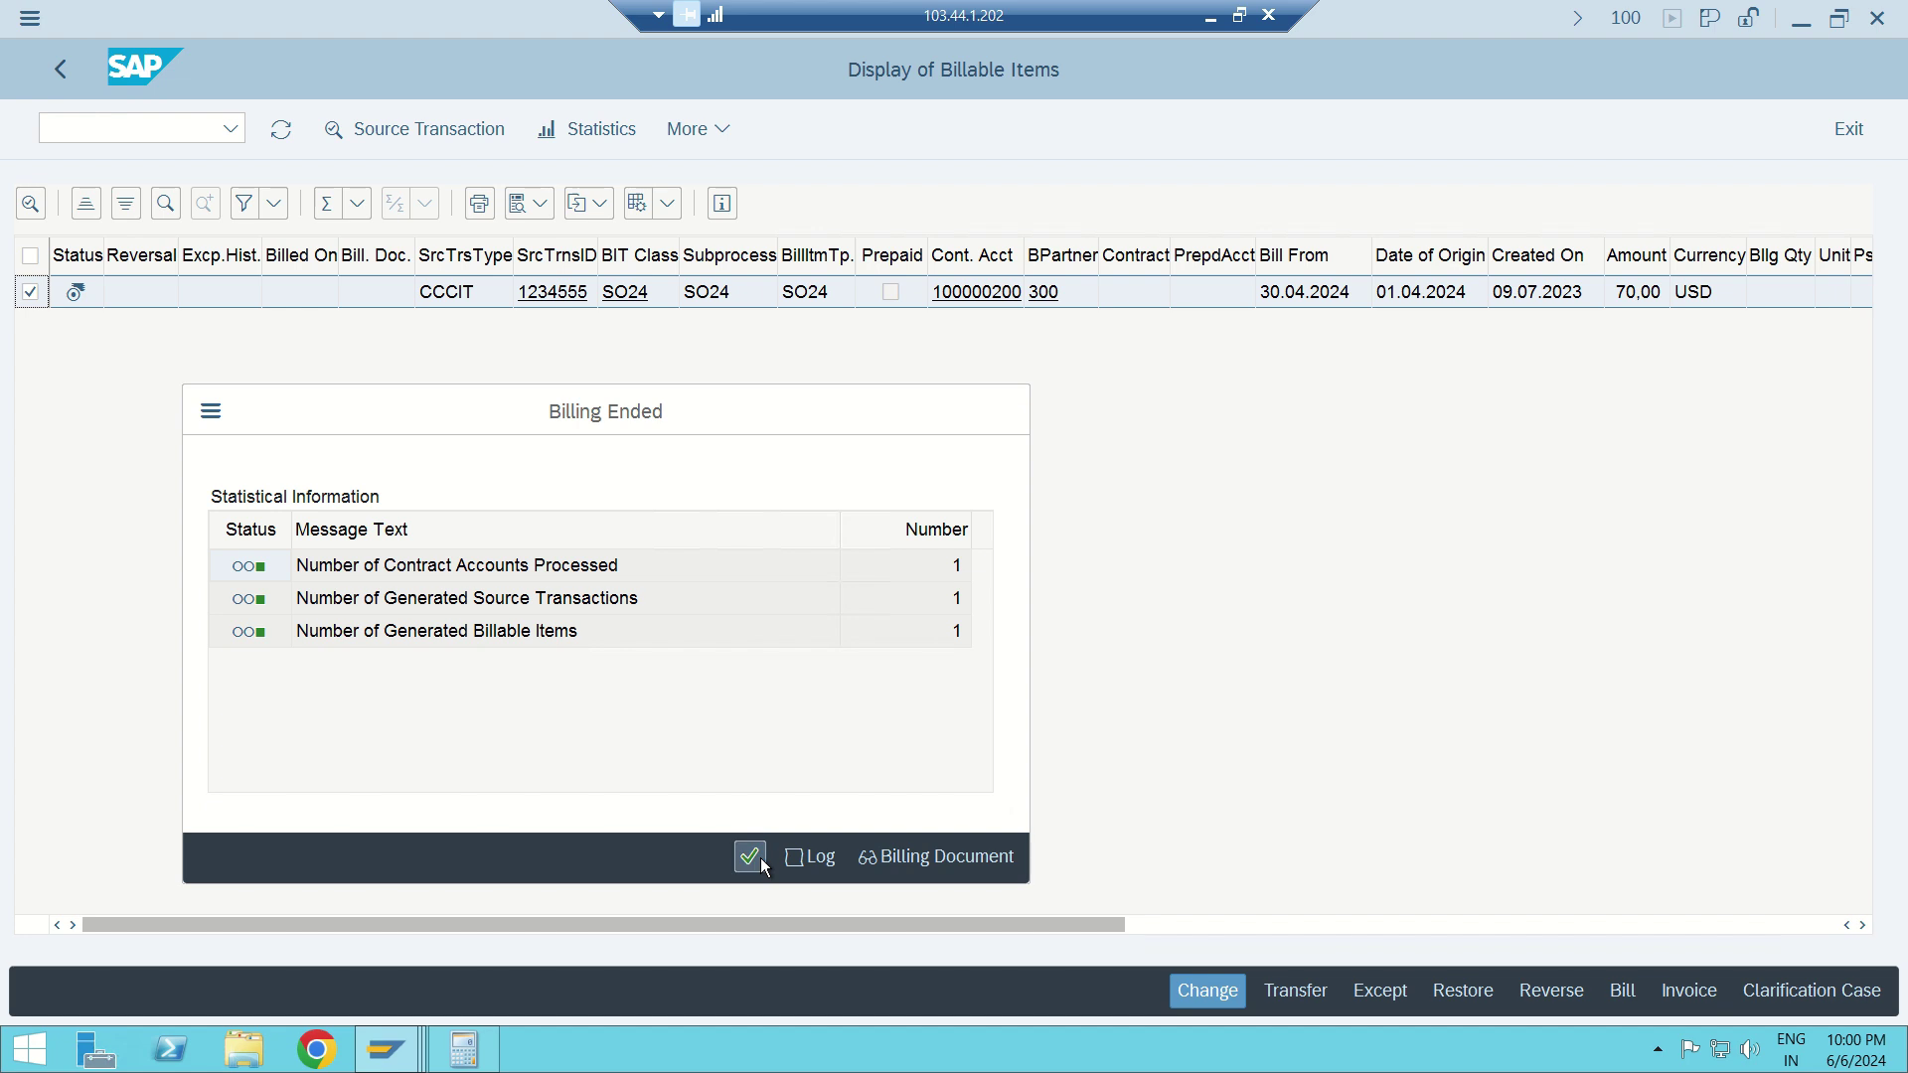
click(1691, 993)
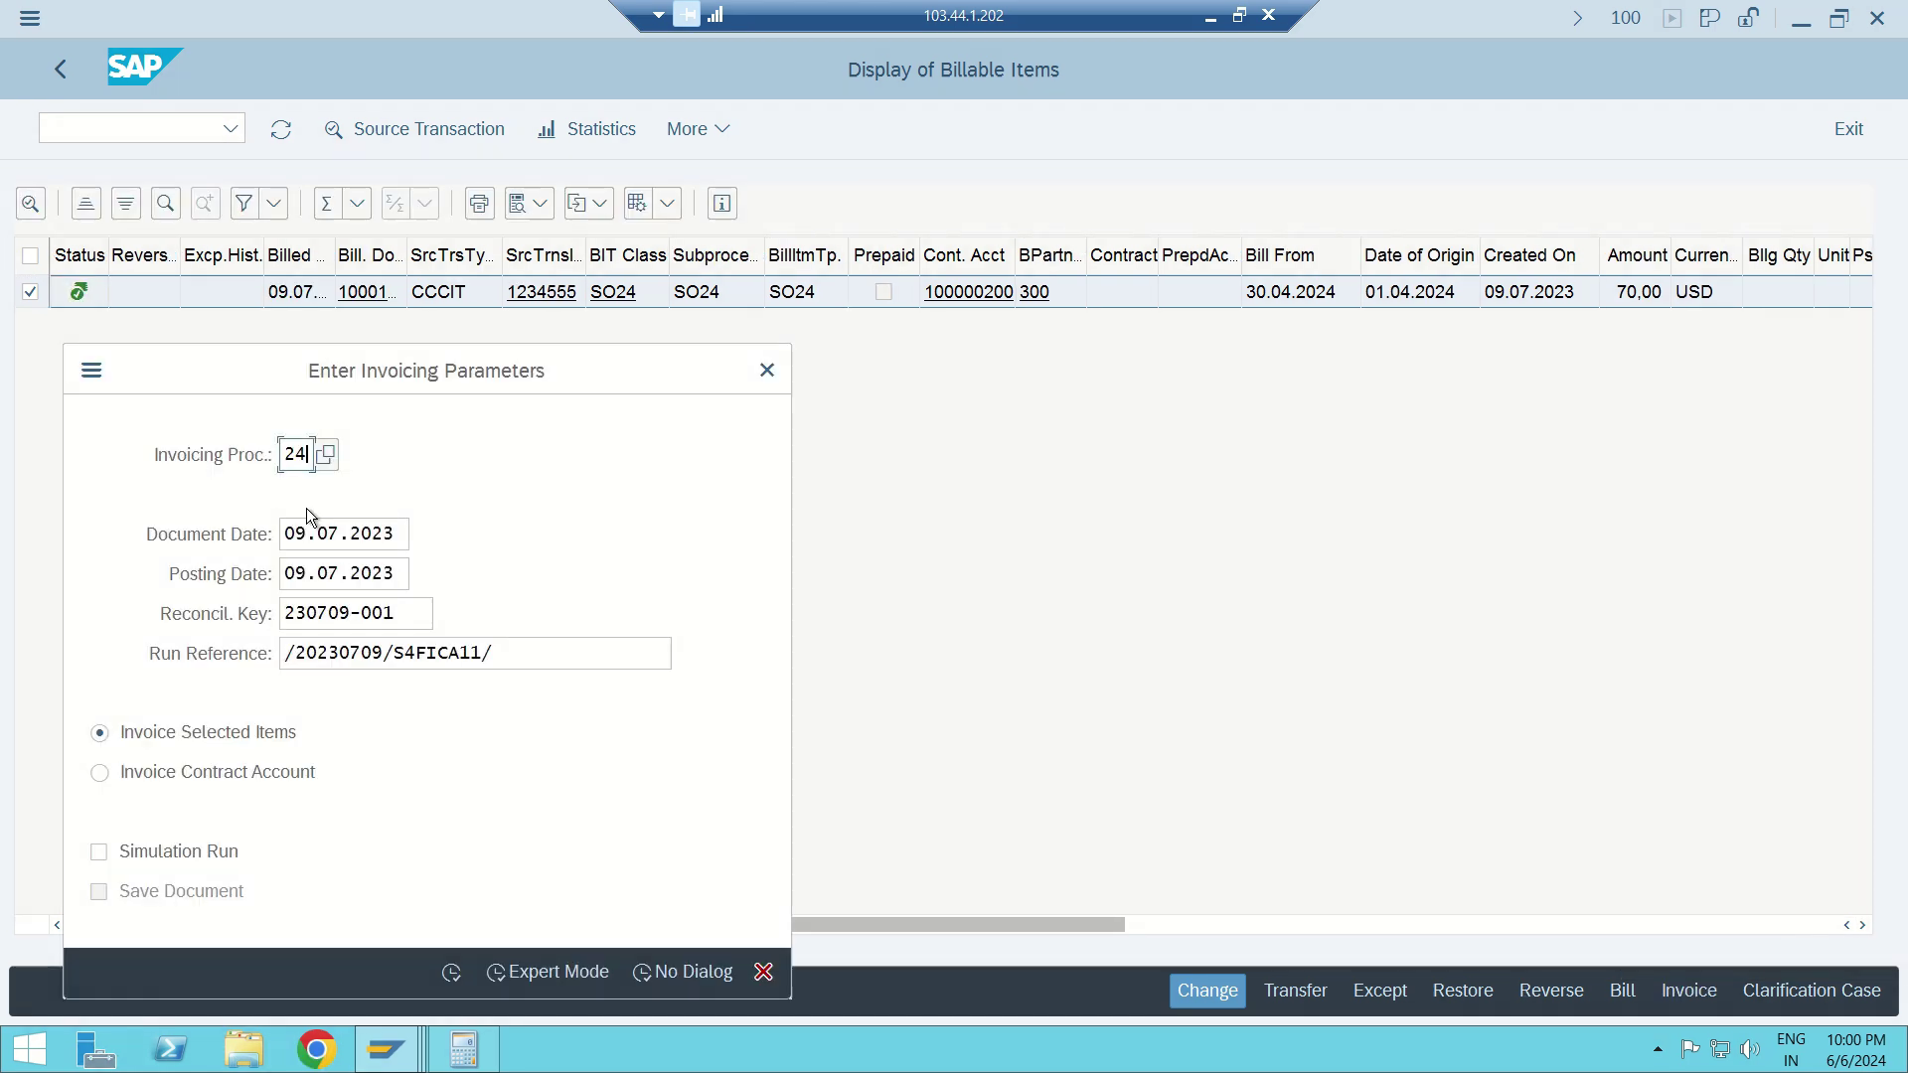
key(Tab)
text(02.05.2024)
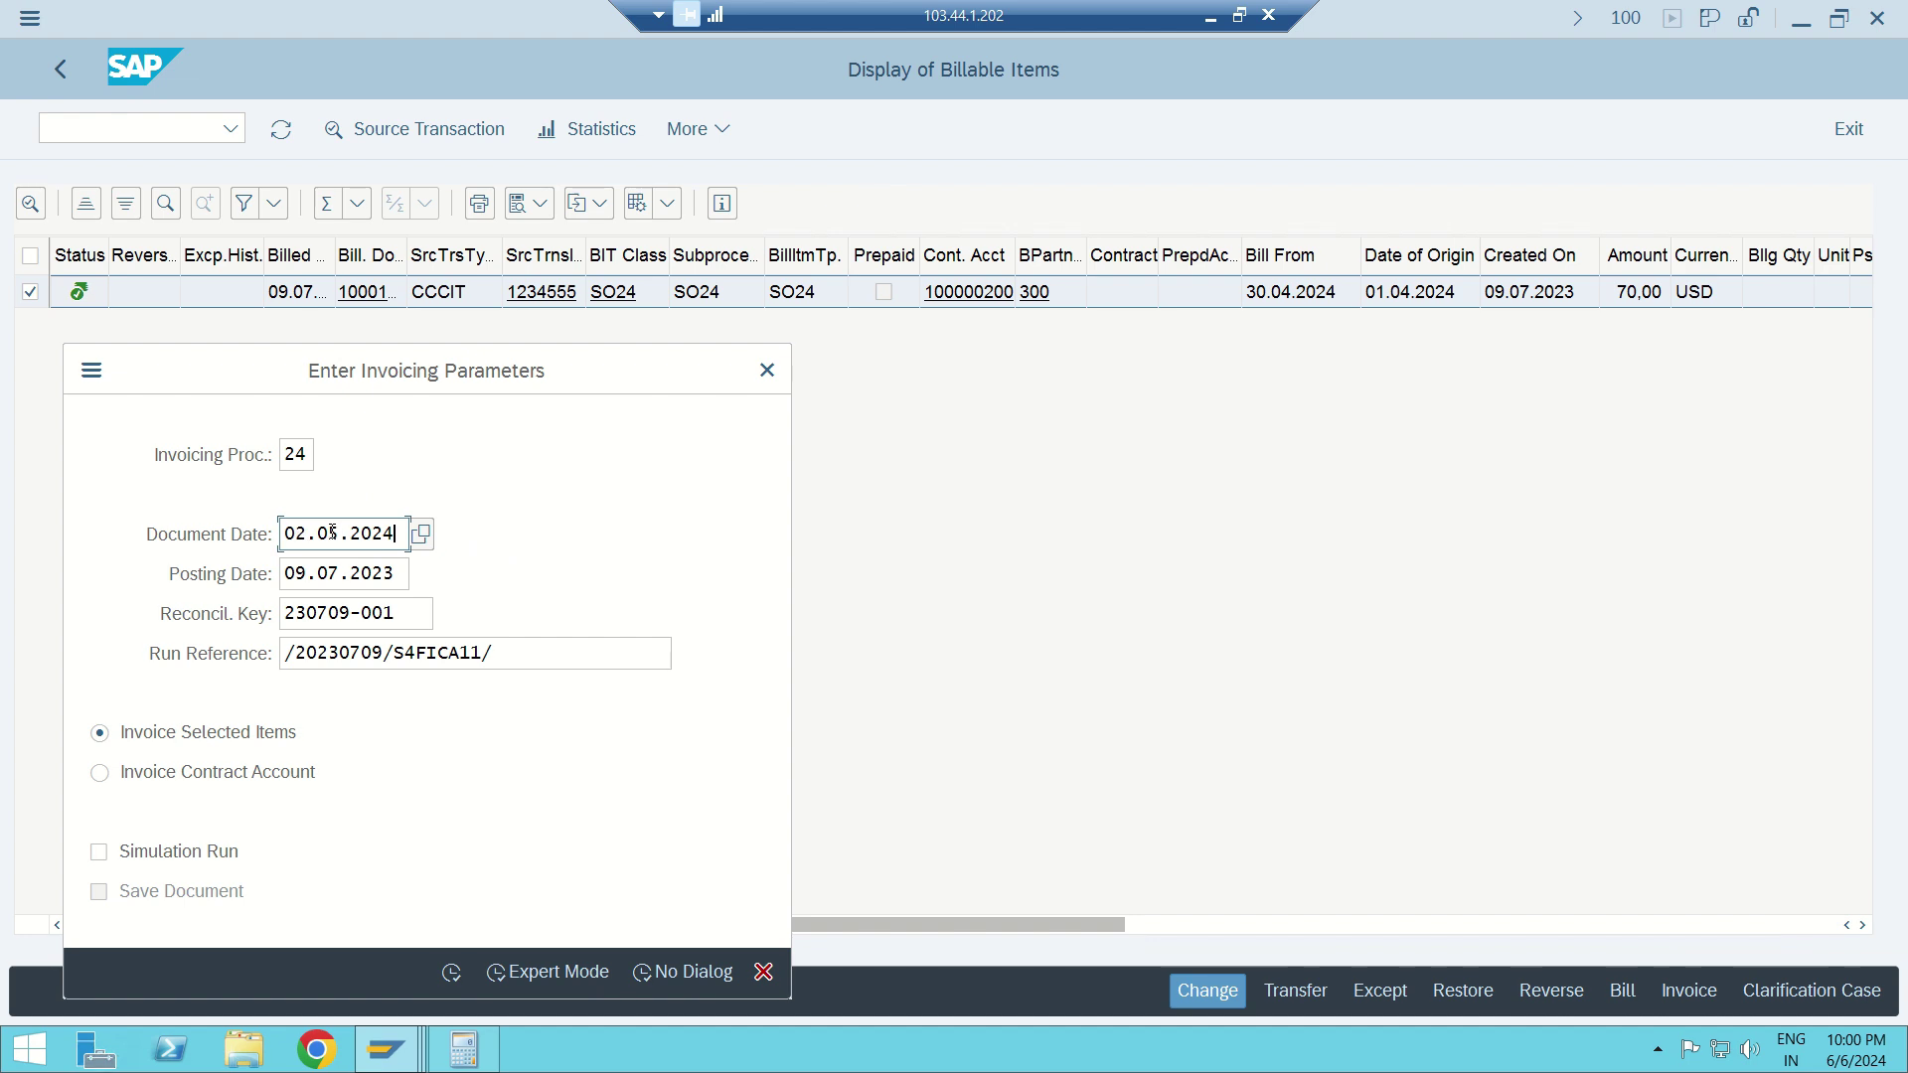
key(Tab)
text(02.05.2024)
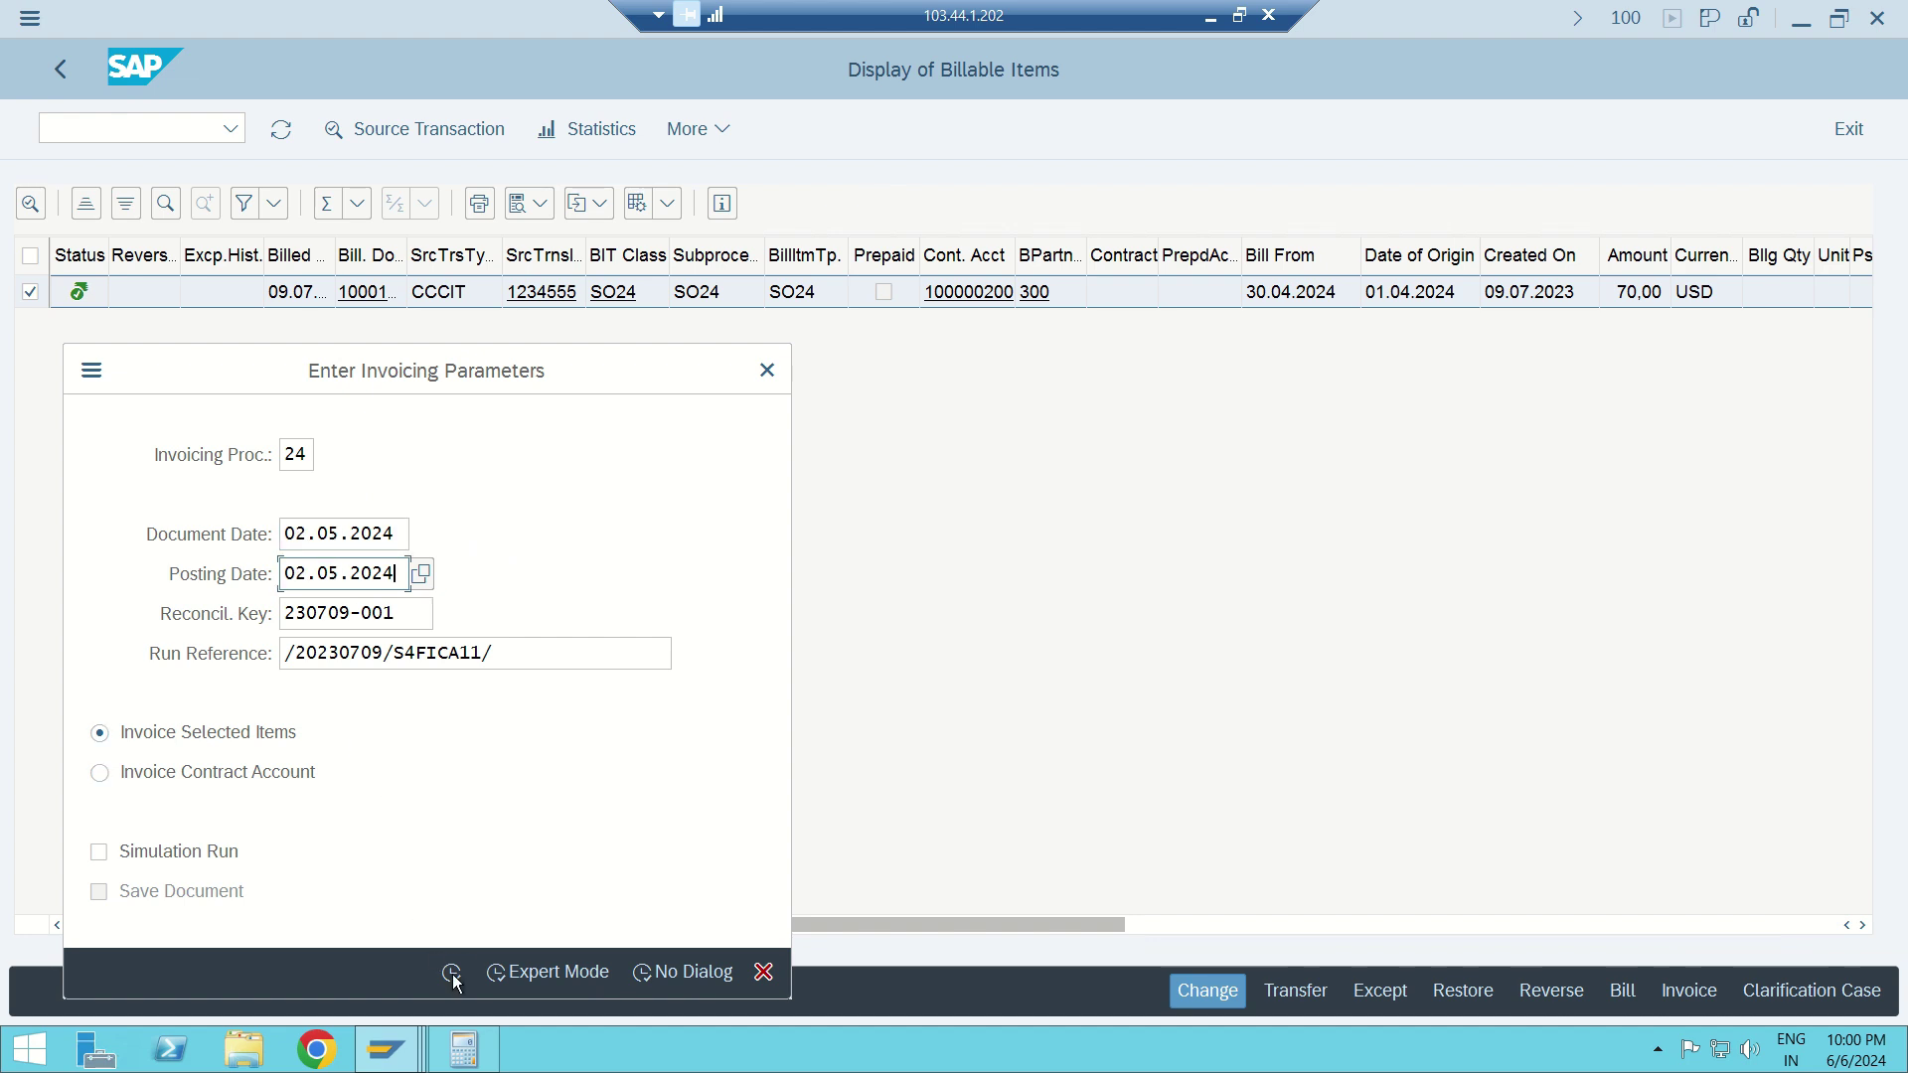
click(452, 974)
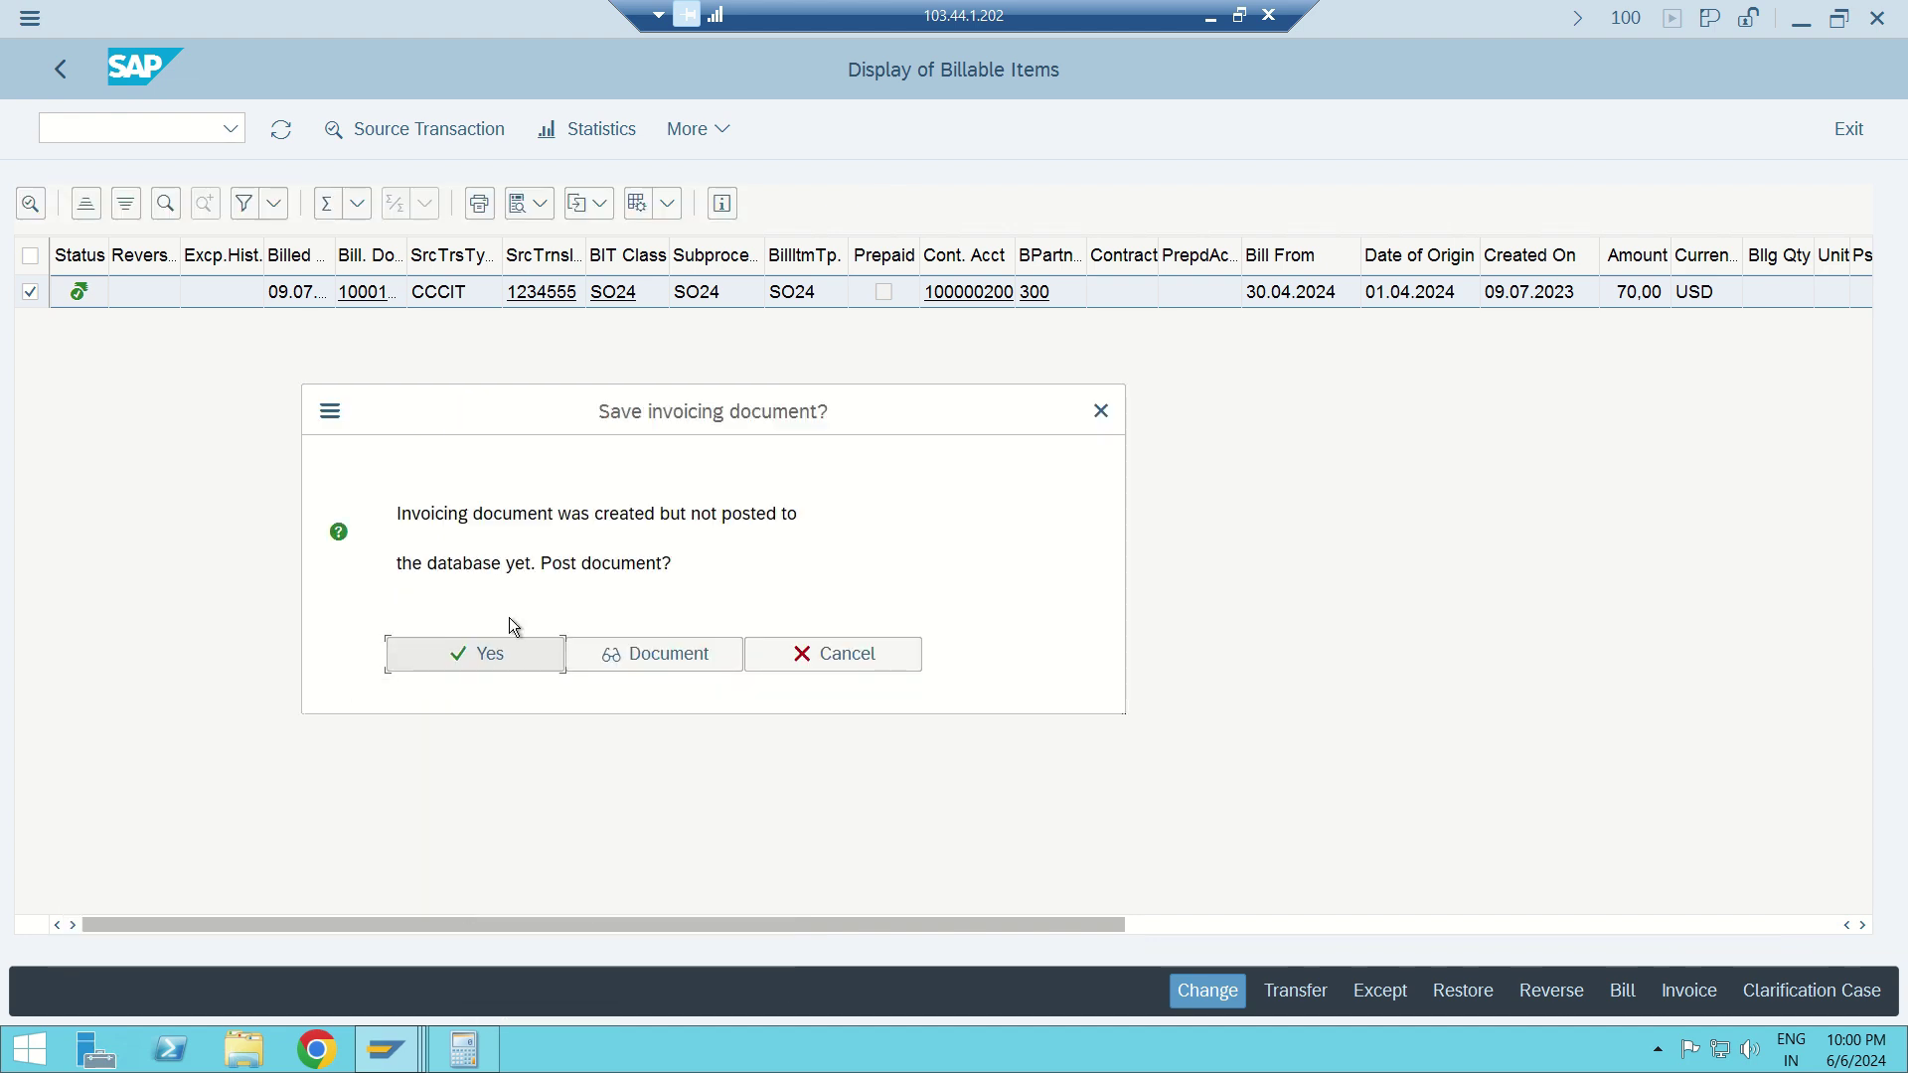
click(502, 657)
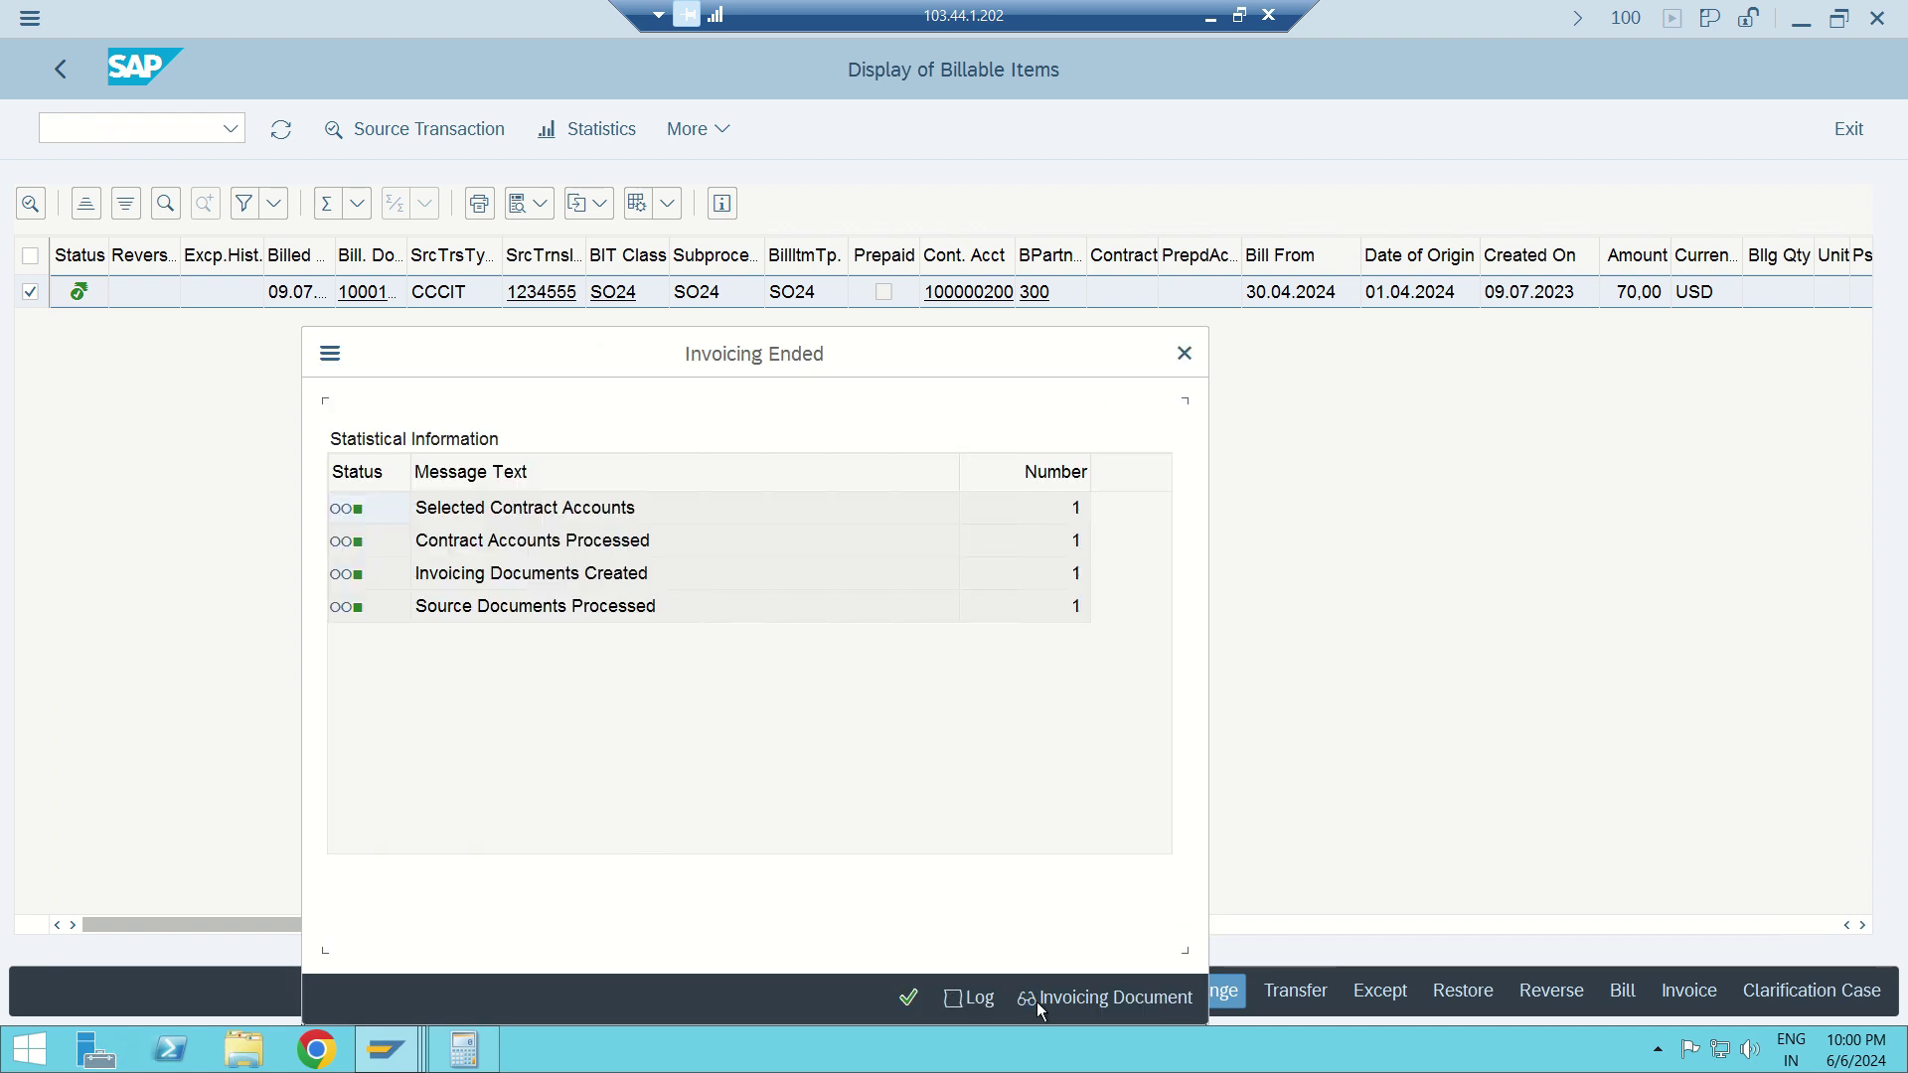
click(1053, 998)
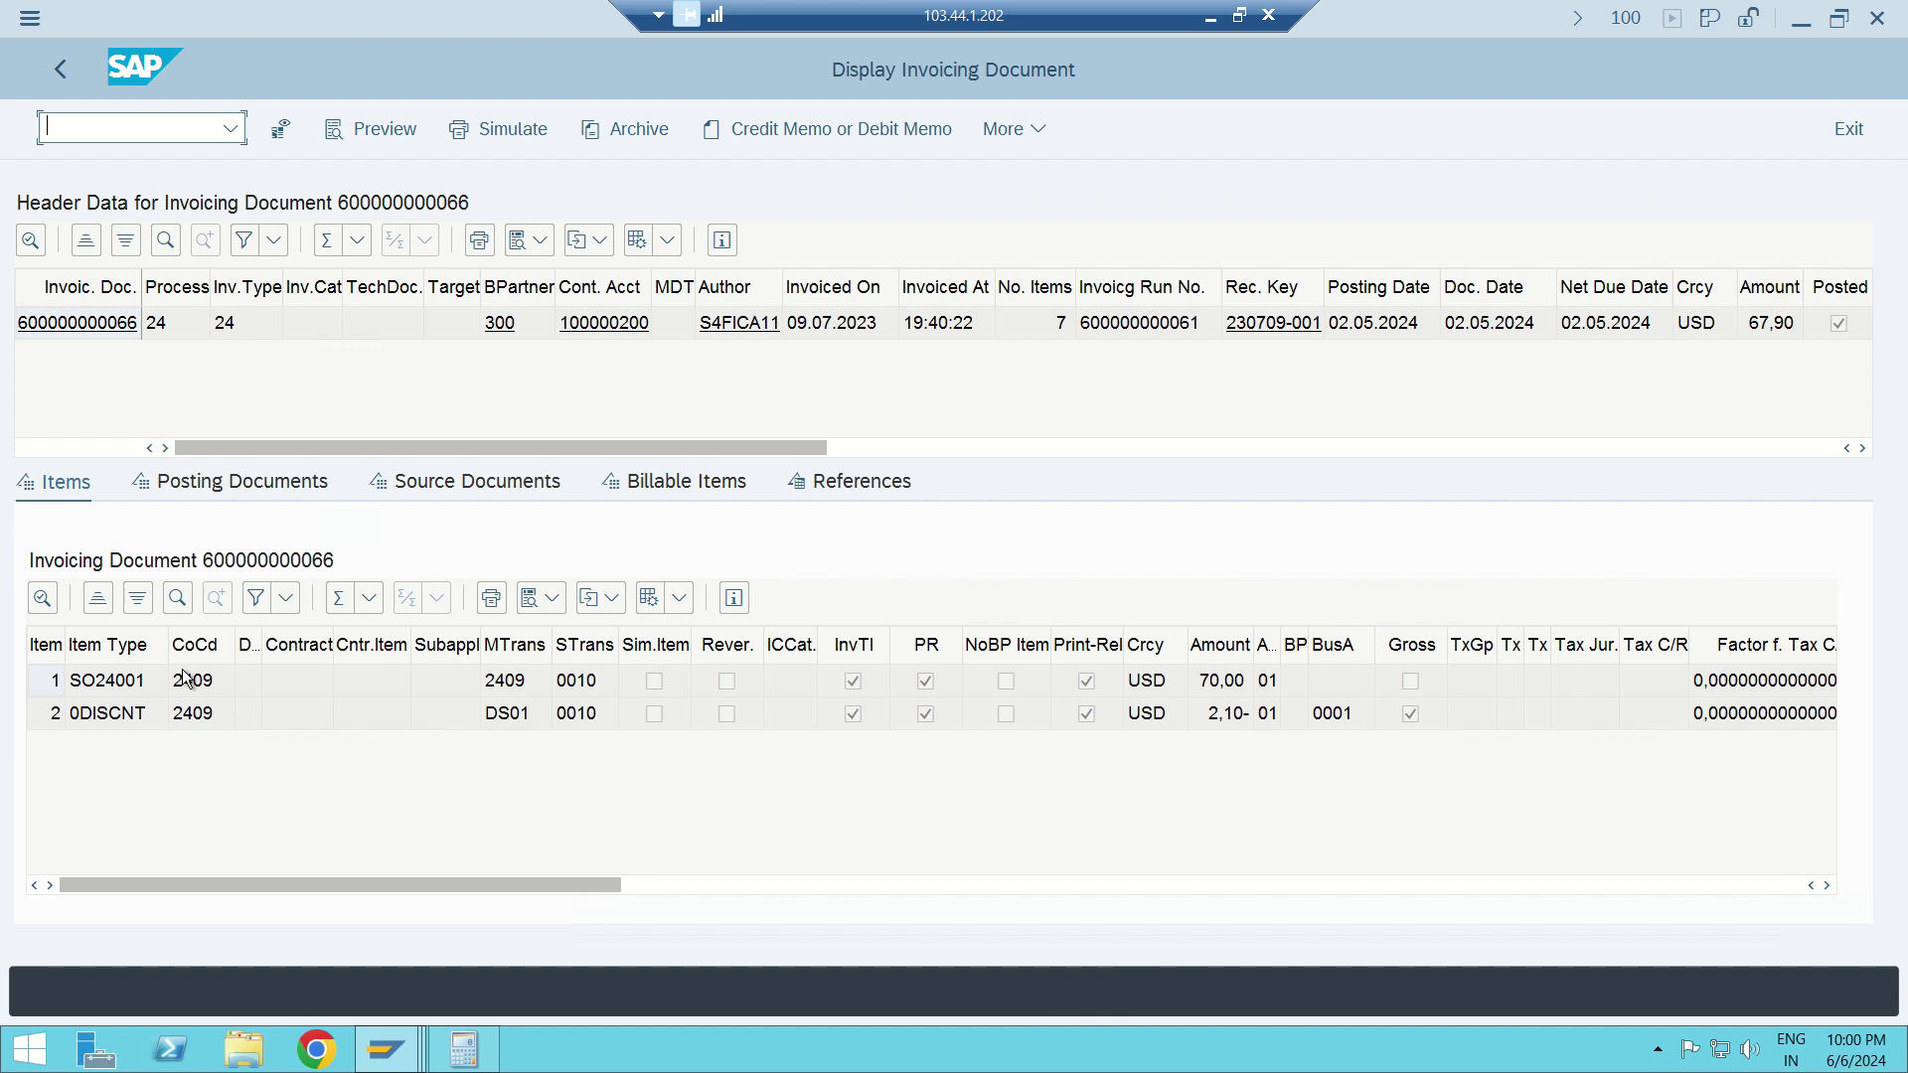
click(34, 683)
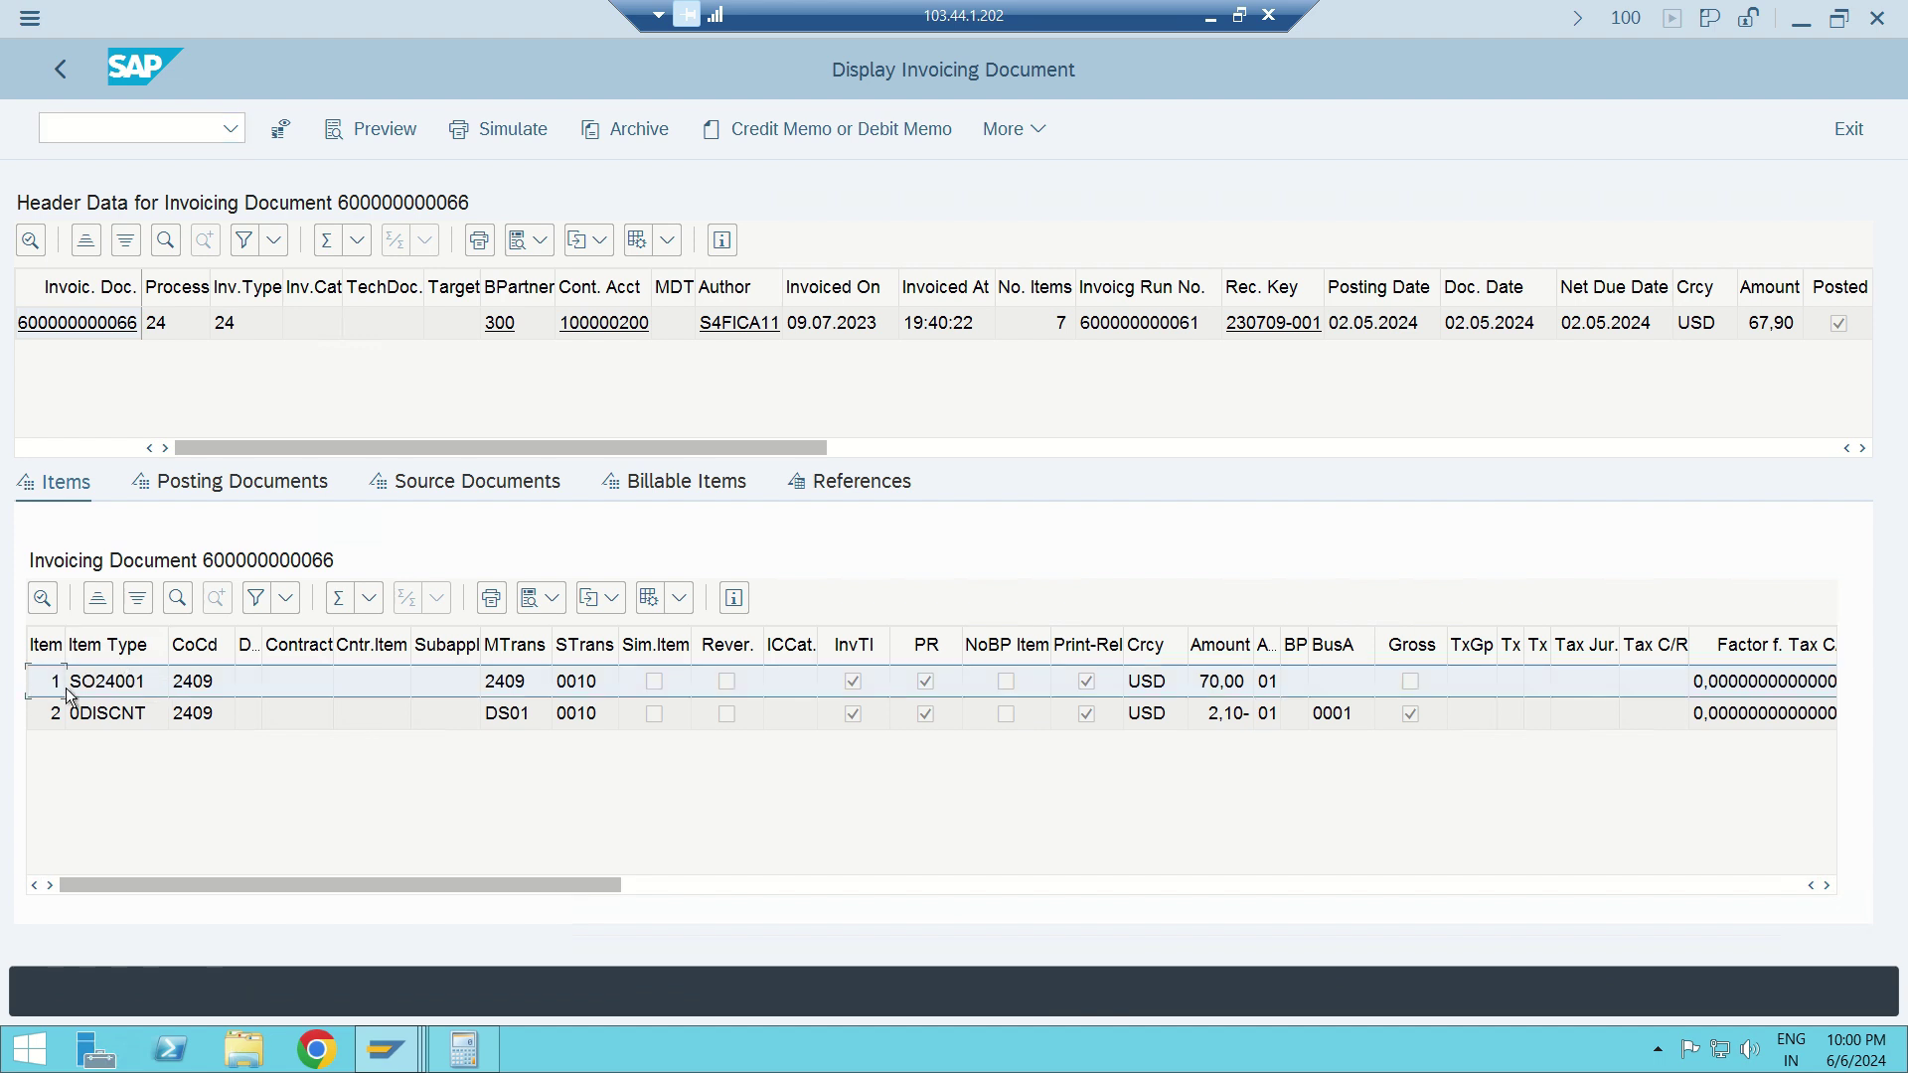
click(1230, 656)
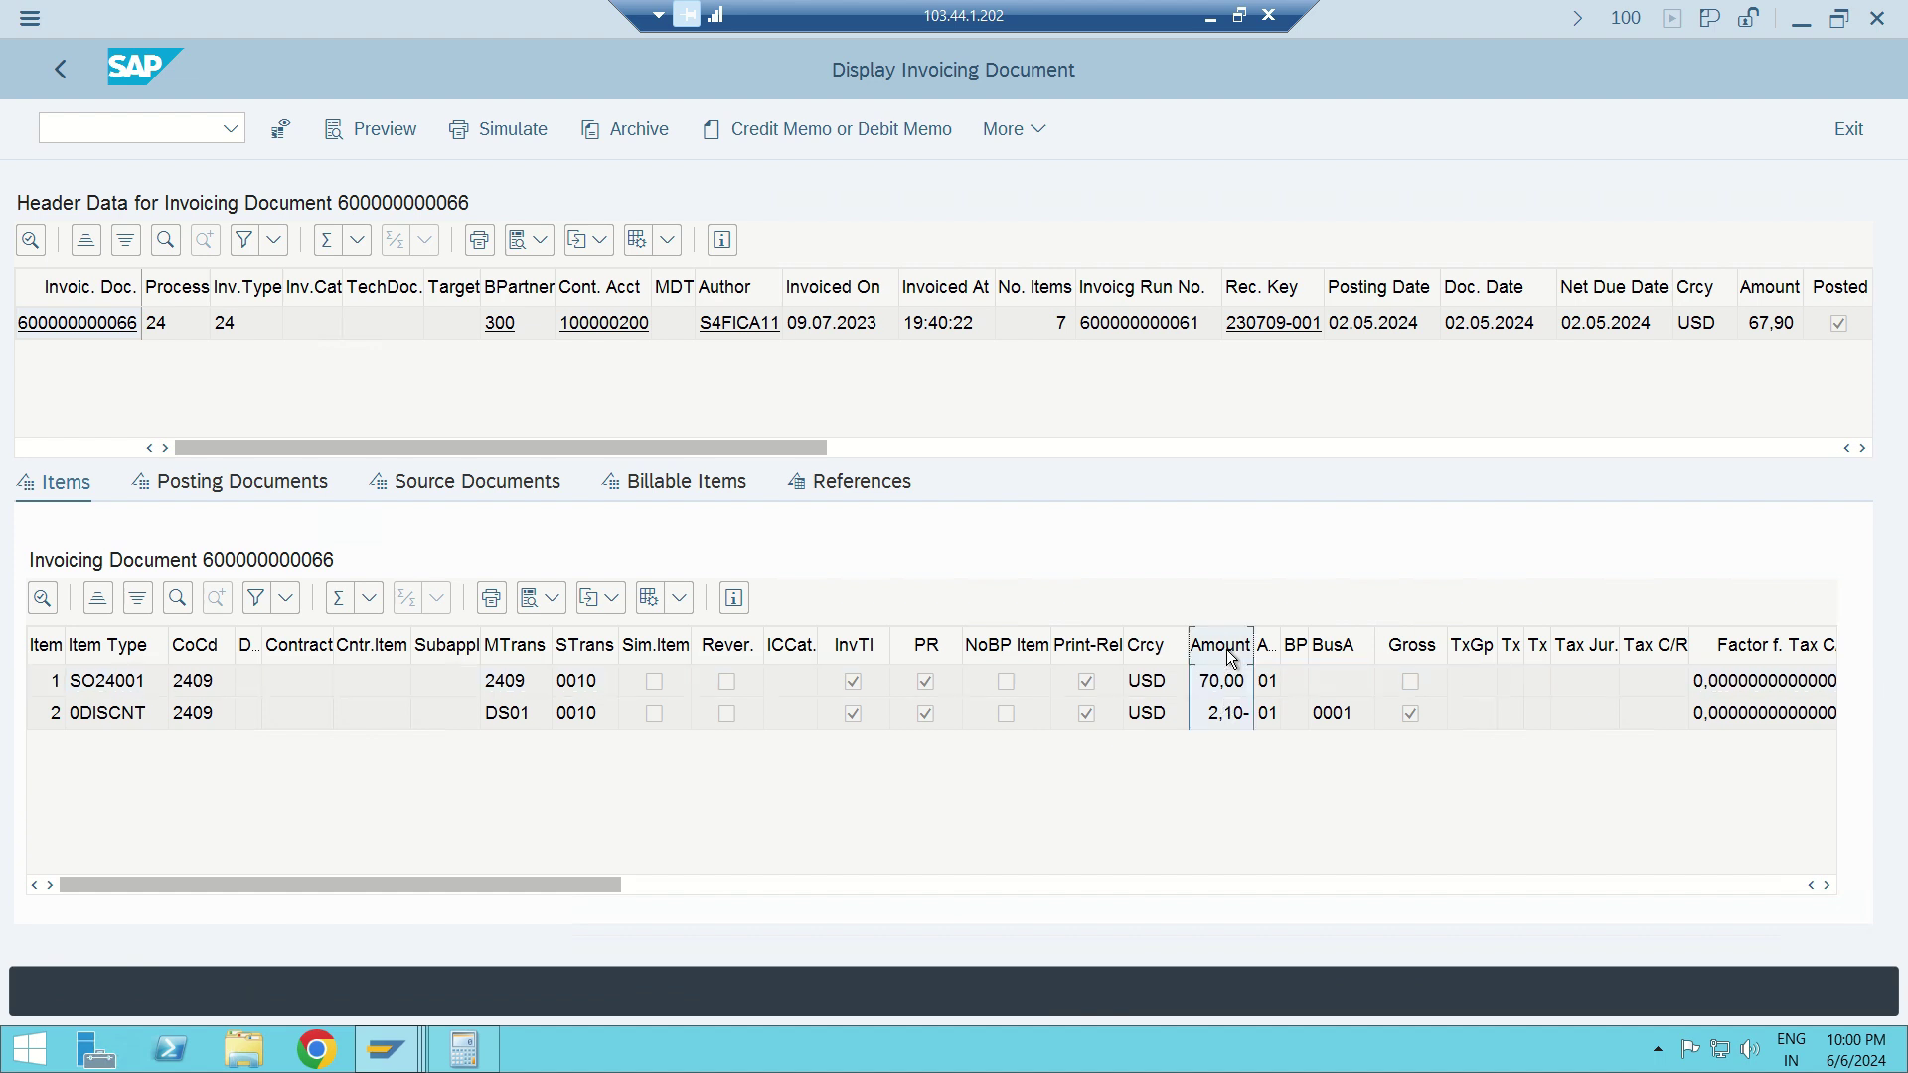
click(1772, 288)
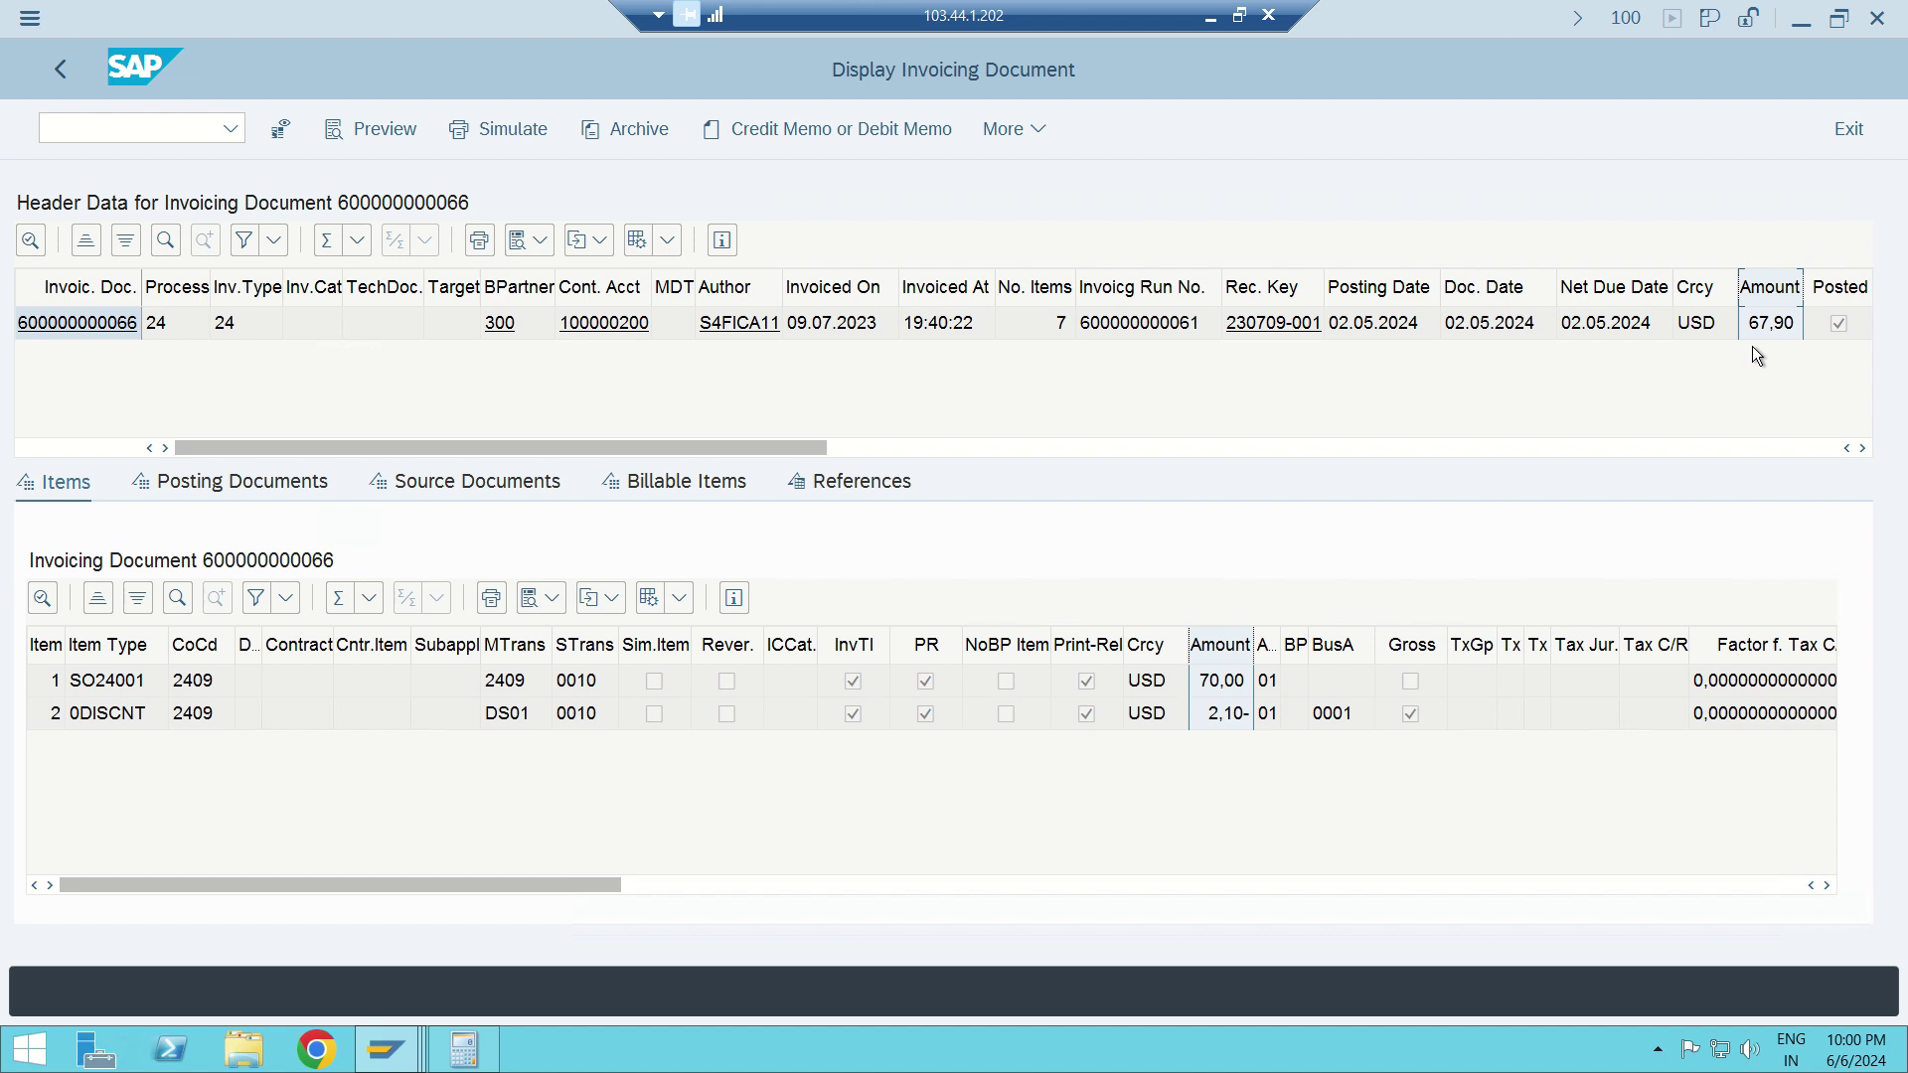
click(1218, 687)
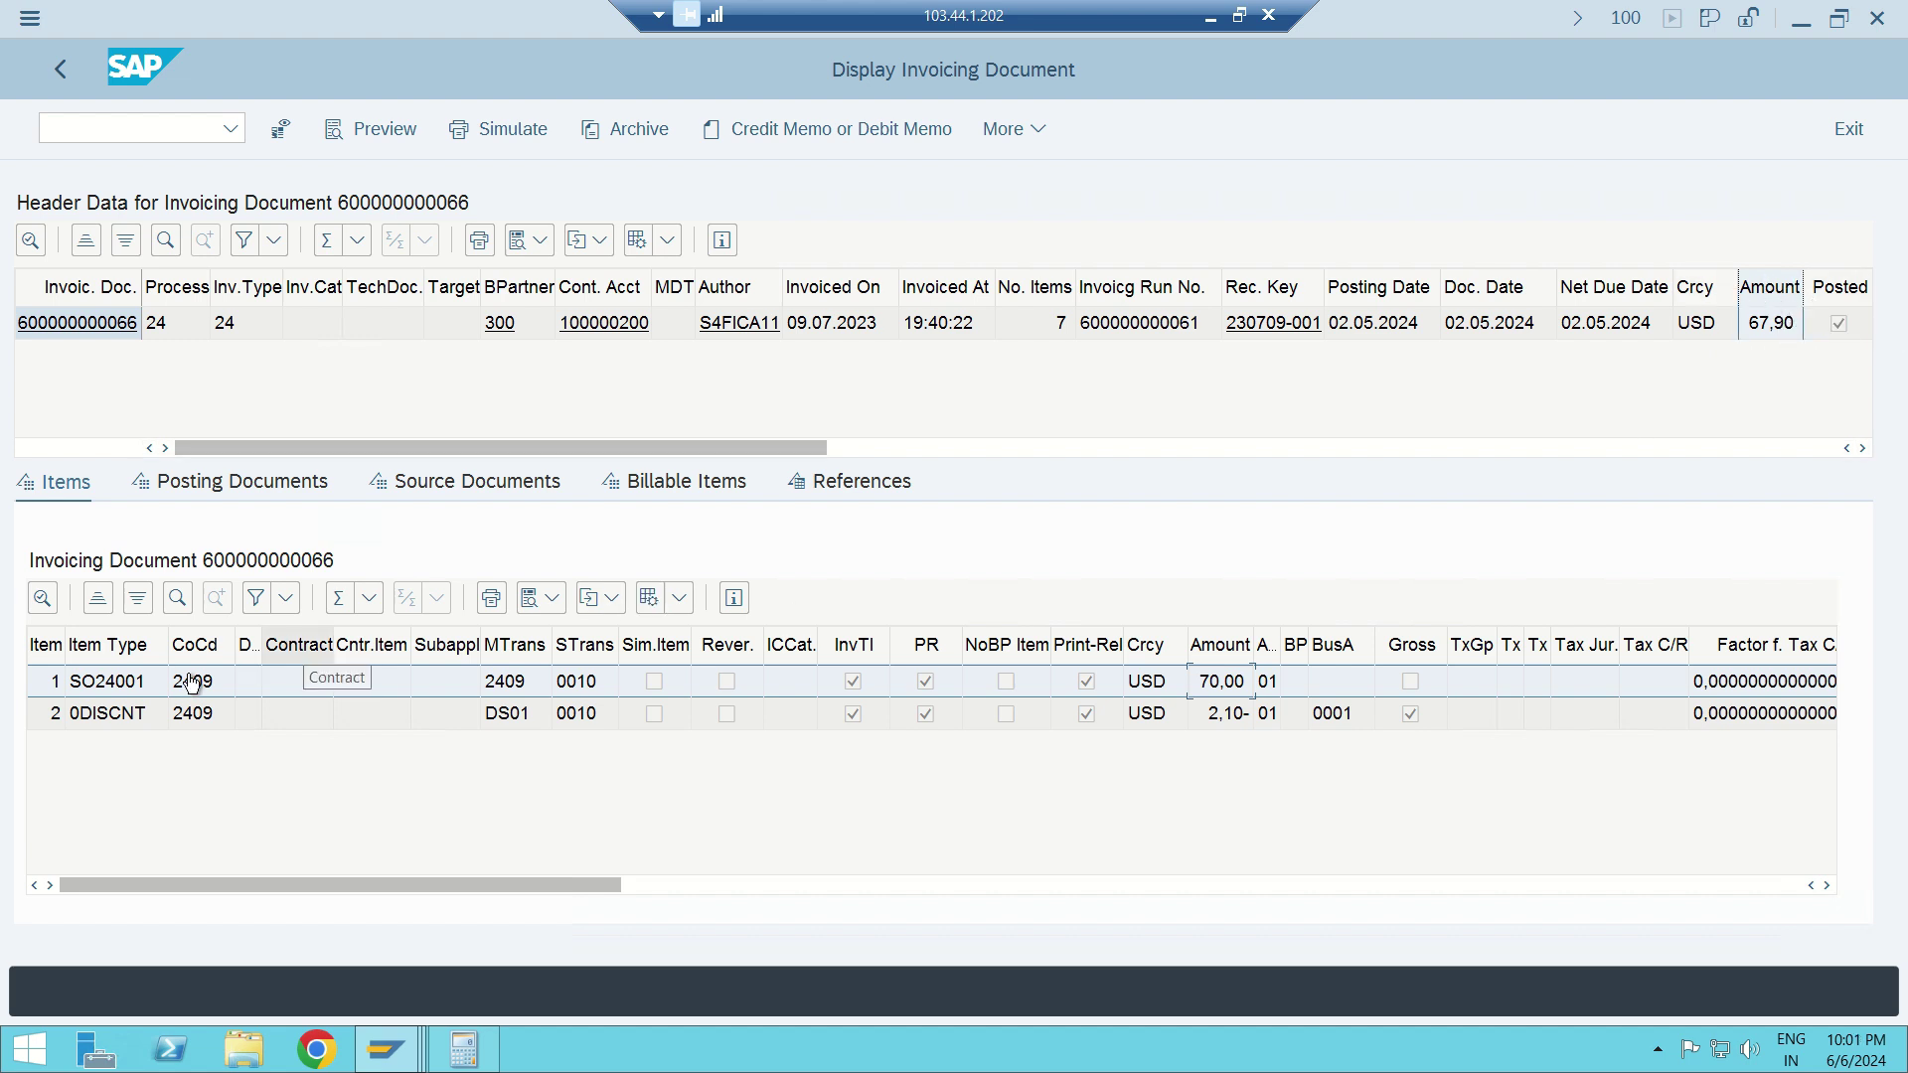
click(96, 713)
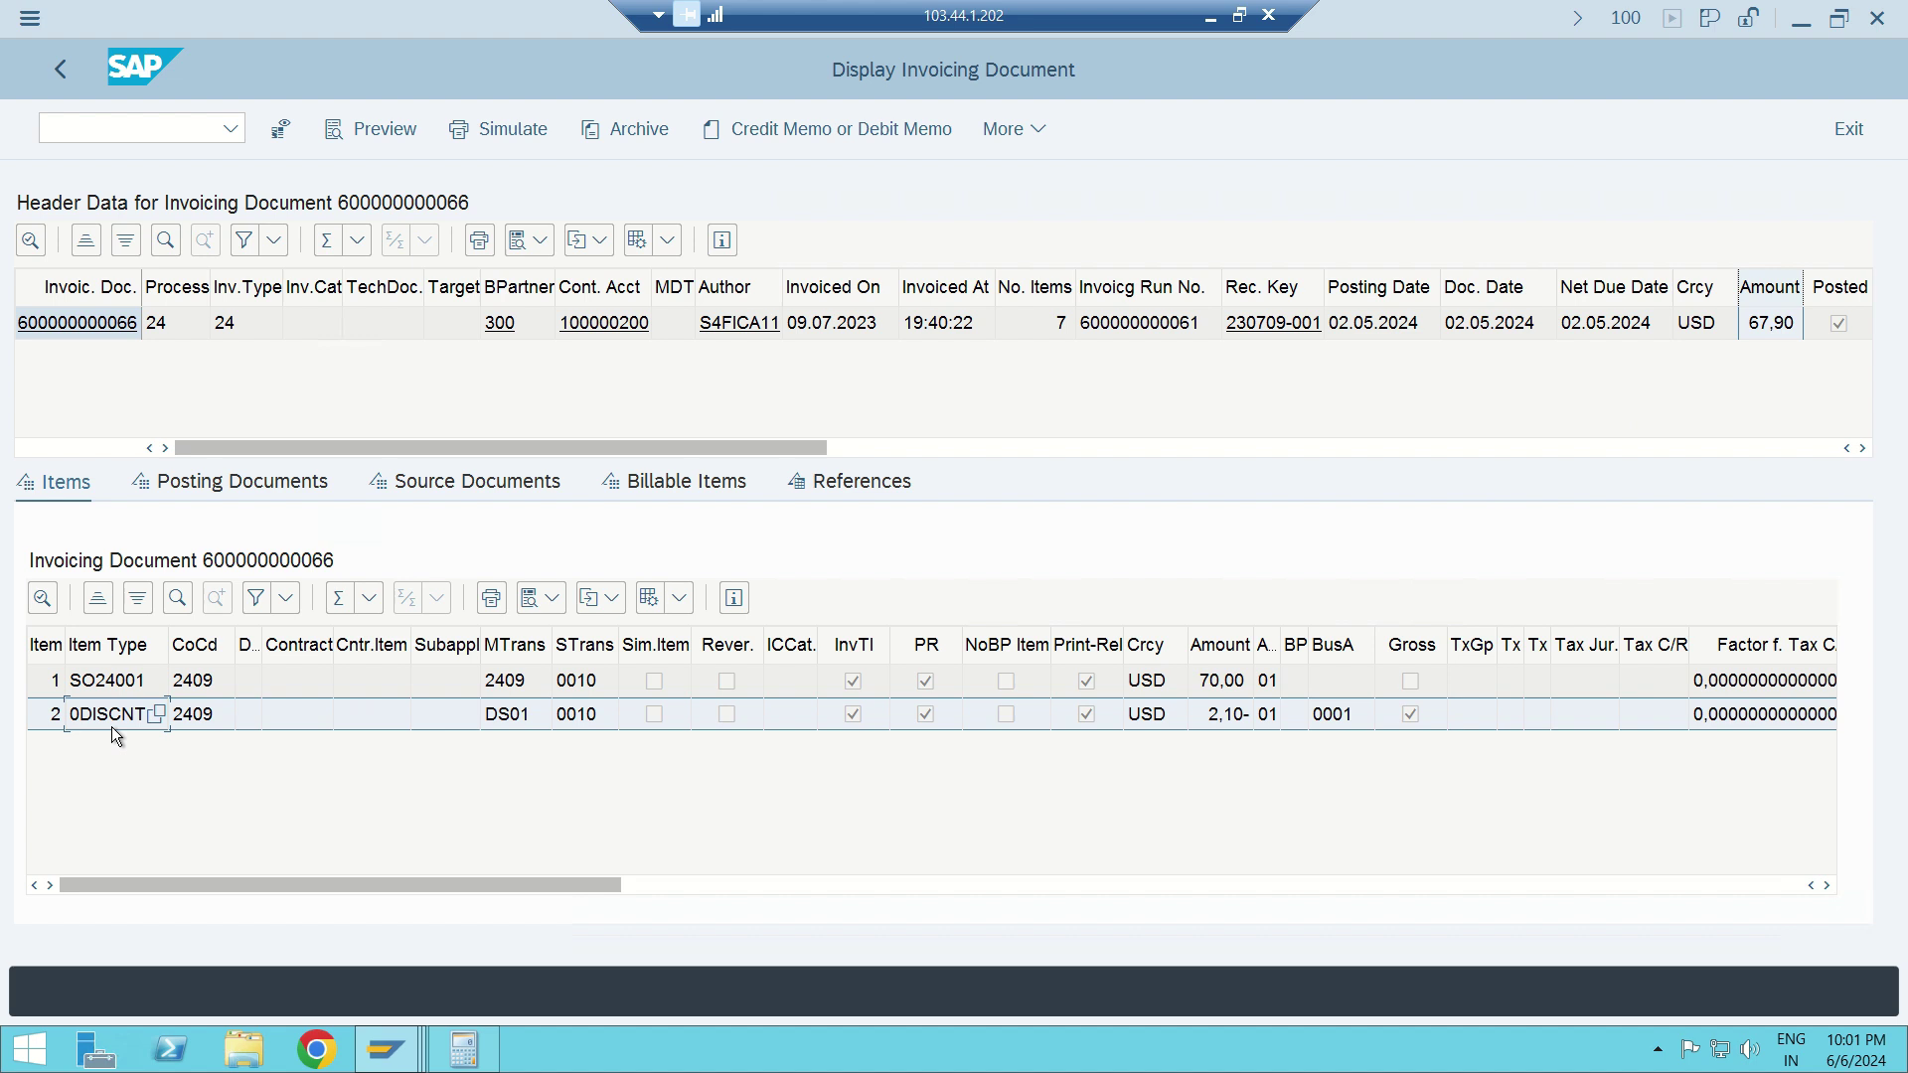
click(1495, 885)
click(1494, 885)
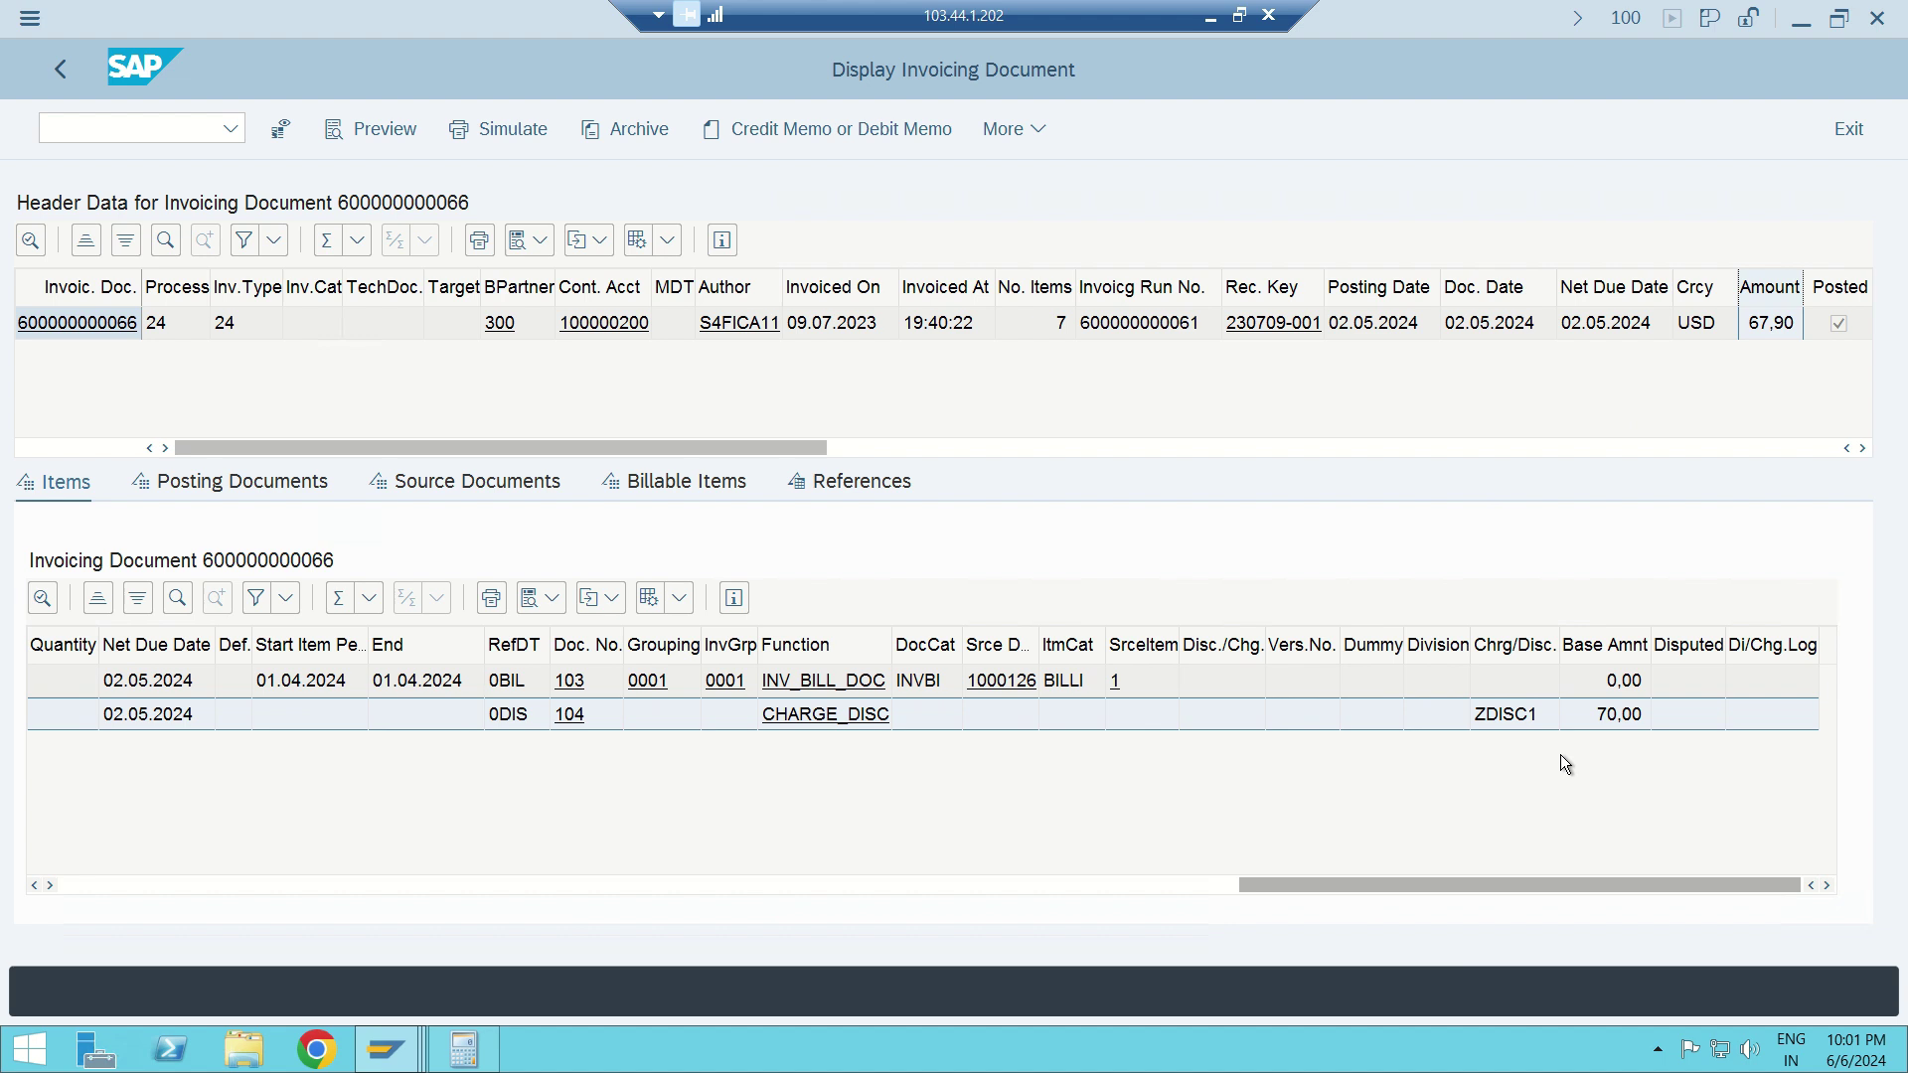
click(1625, 717)
click(1178, 888)
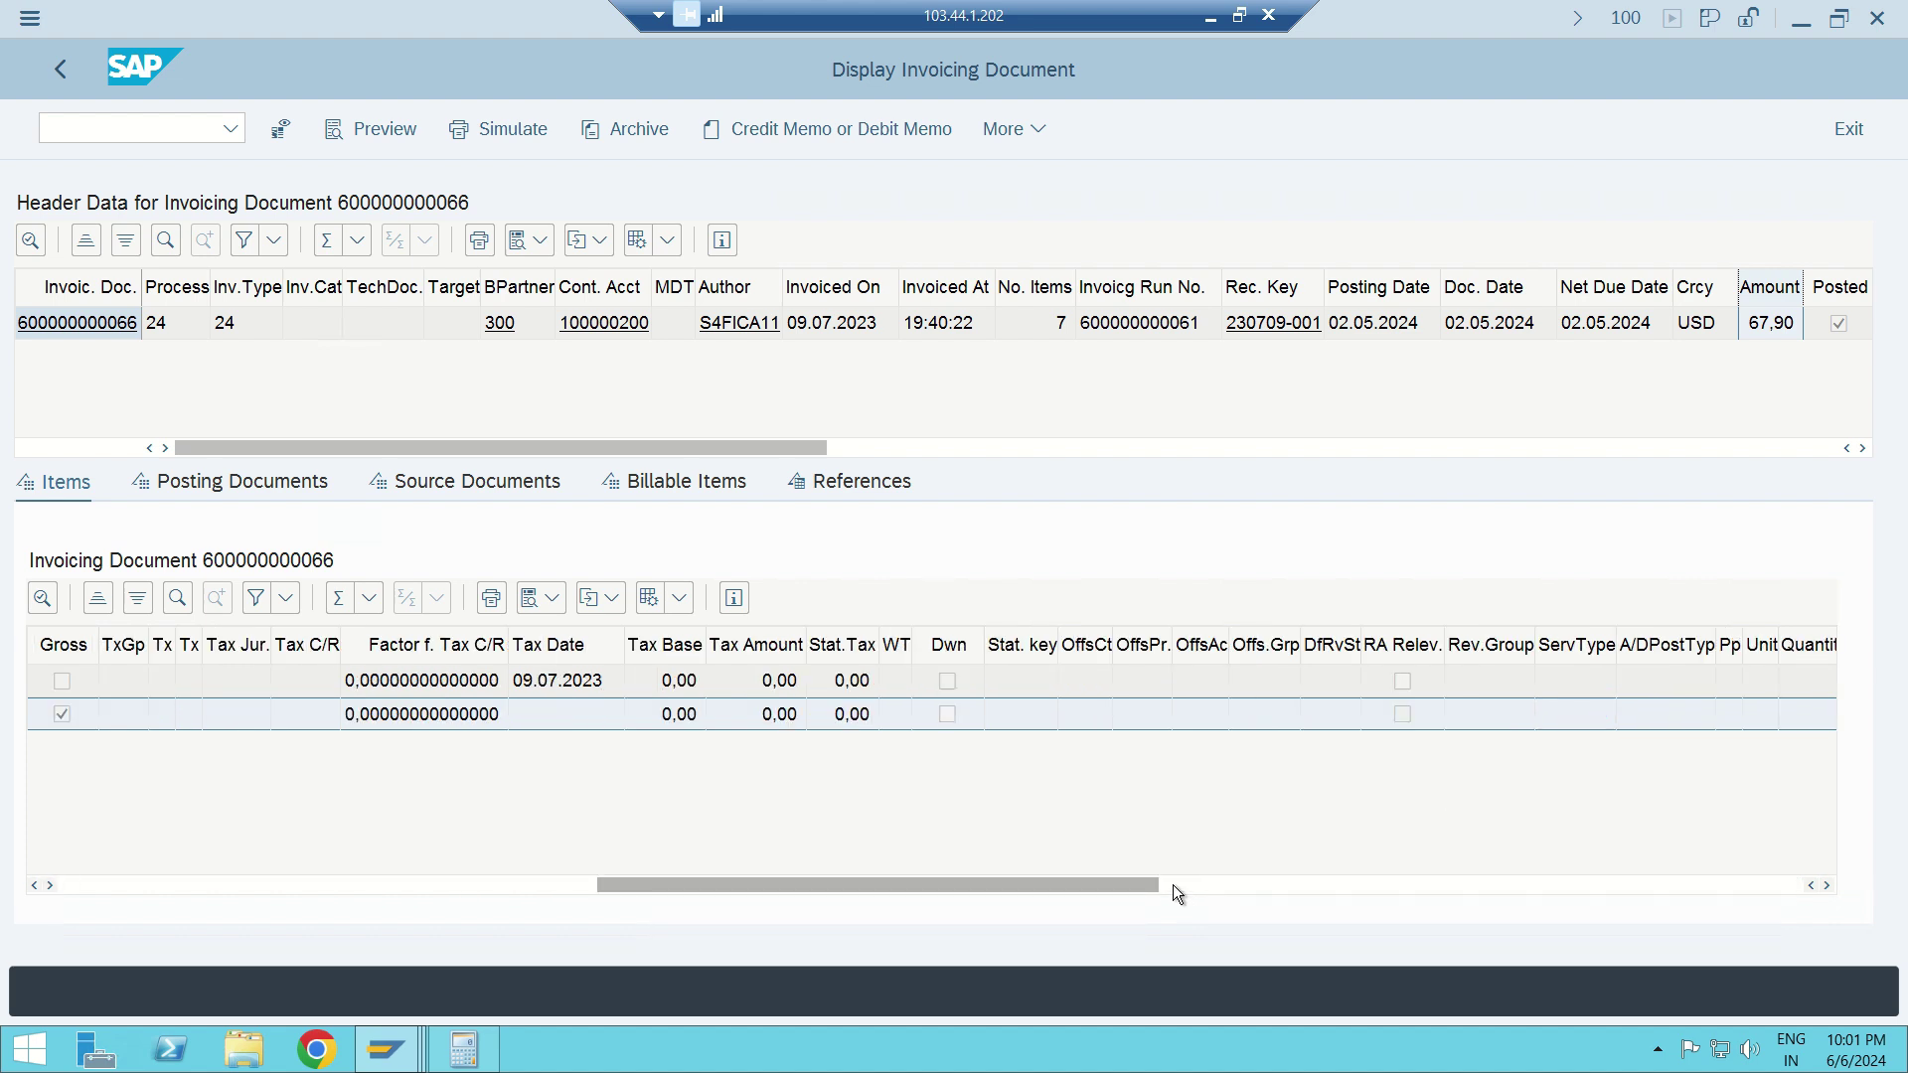
click(538, 890)
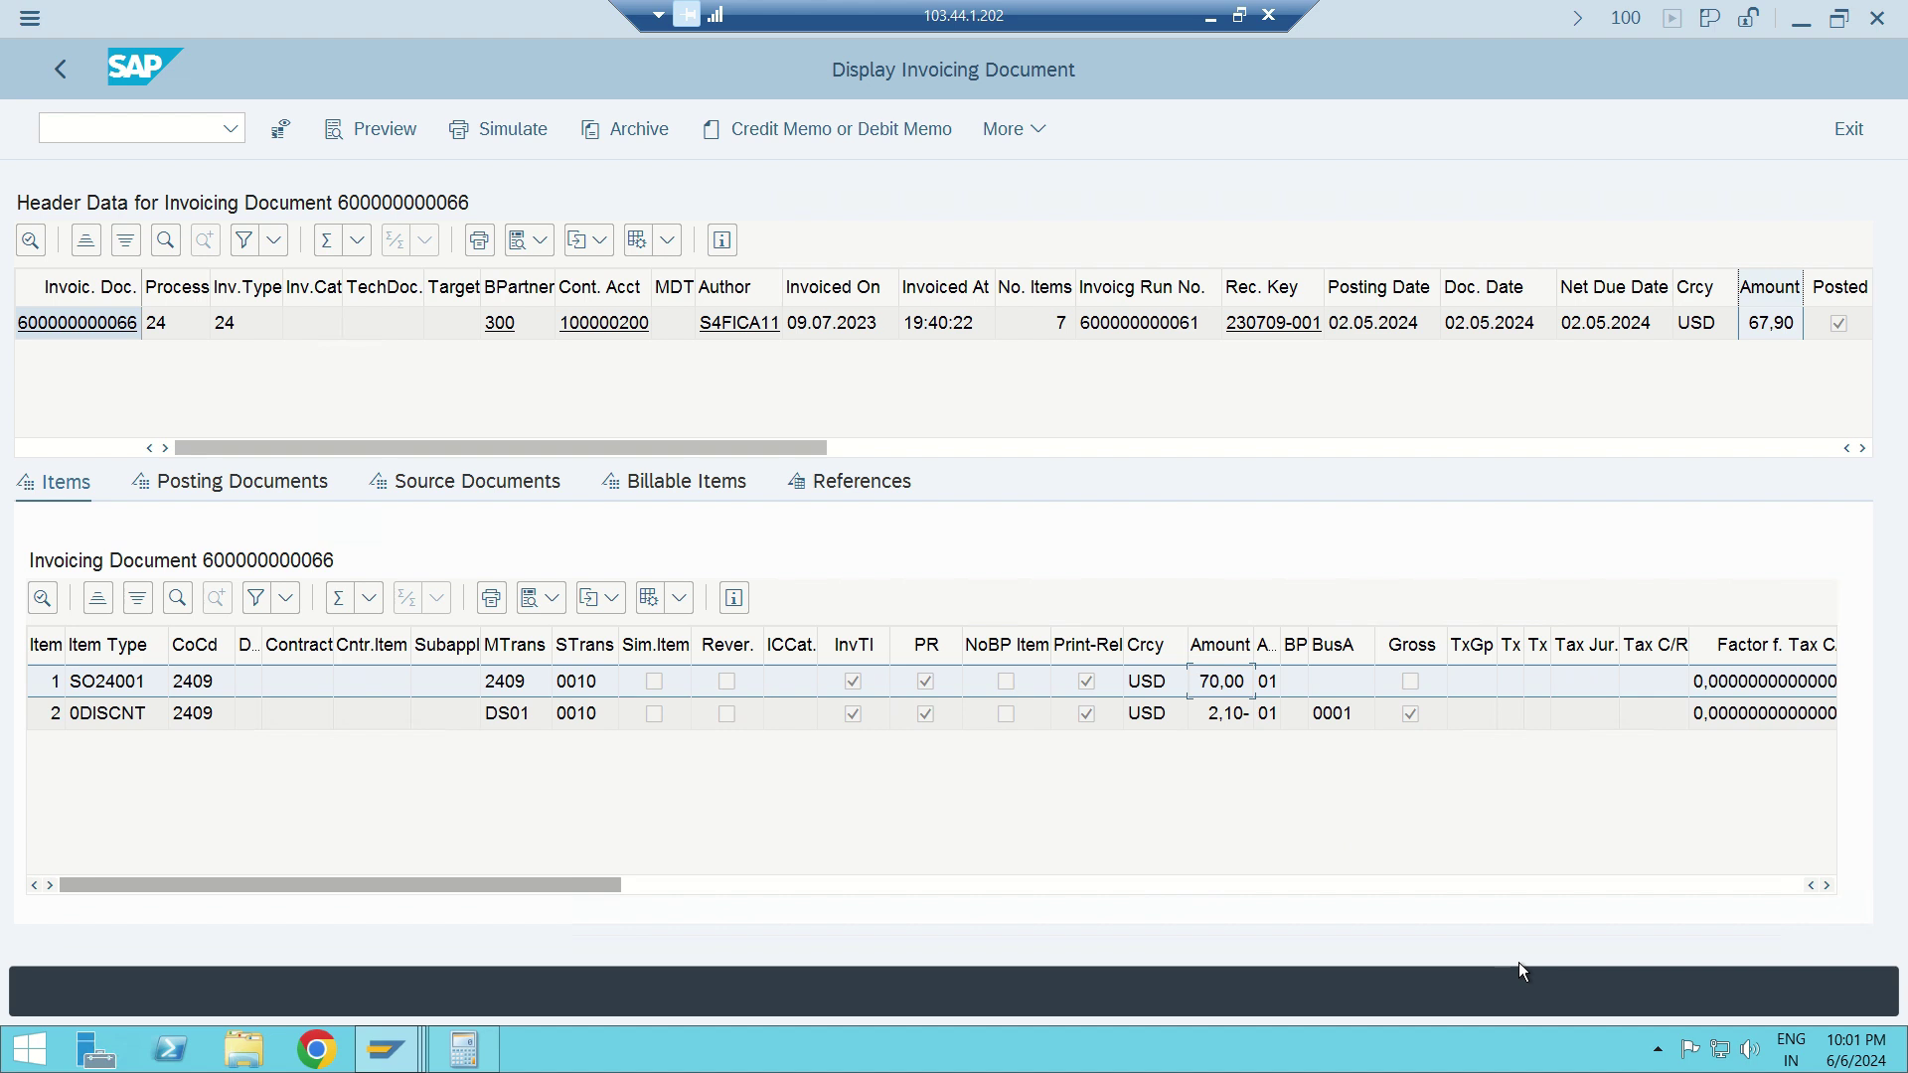
click(1604, 884)
click(1603, 884)
click(1618, 715)
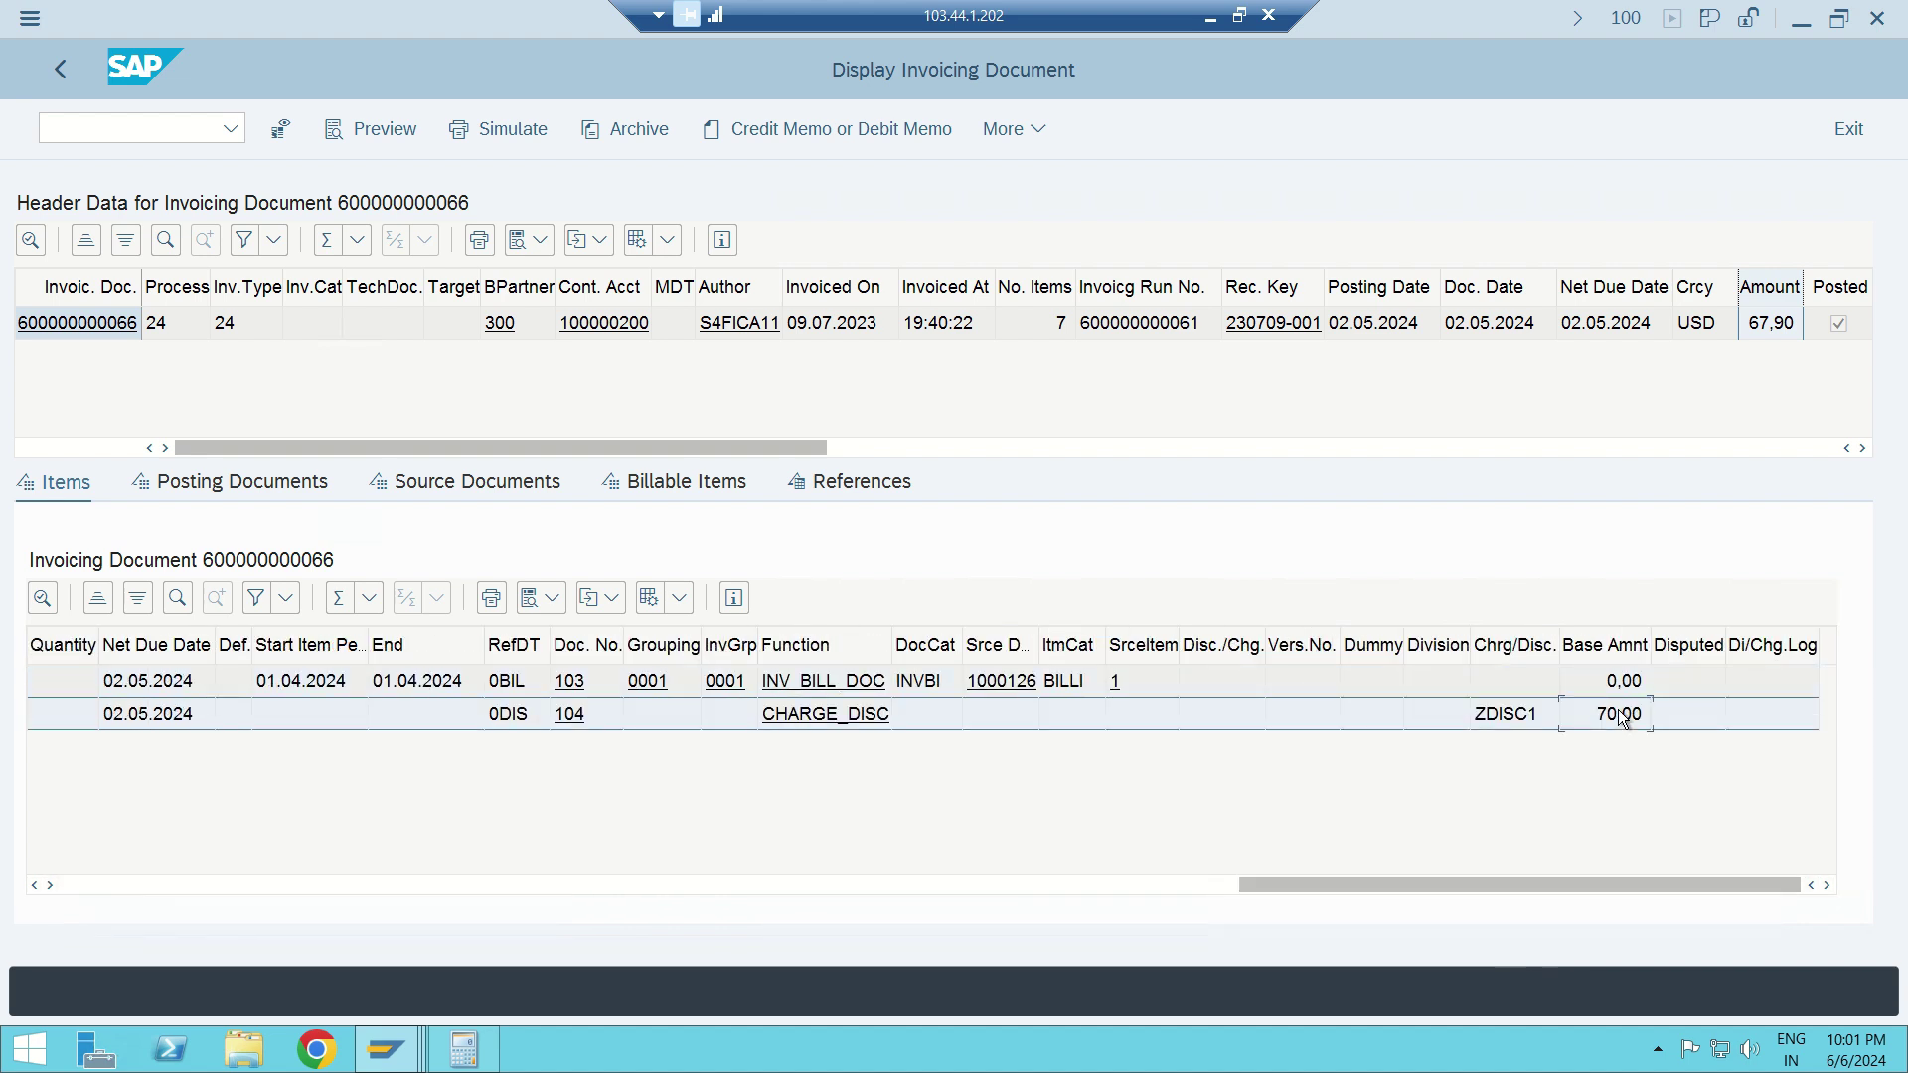
click(741, 886)
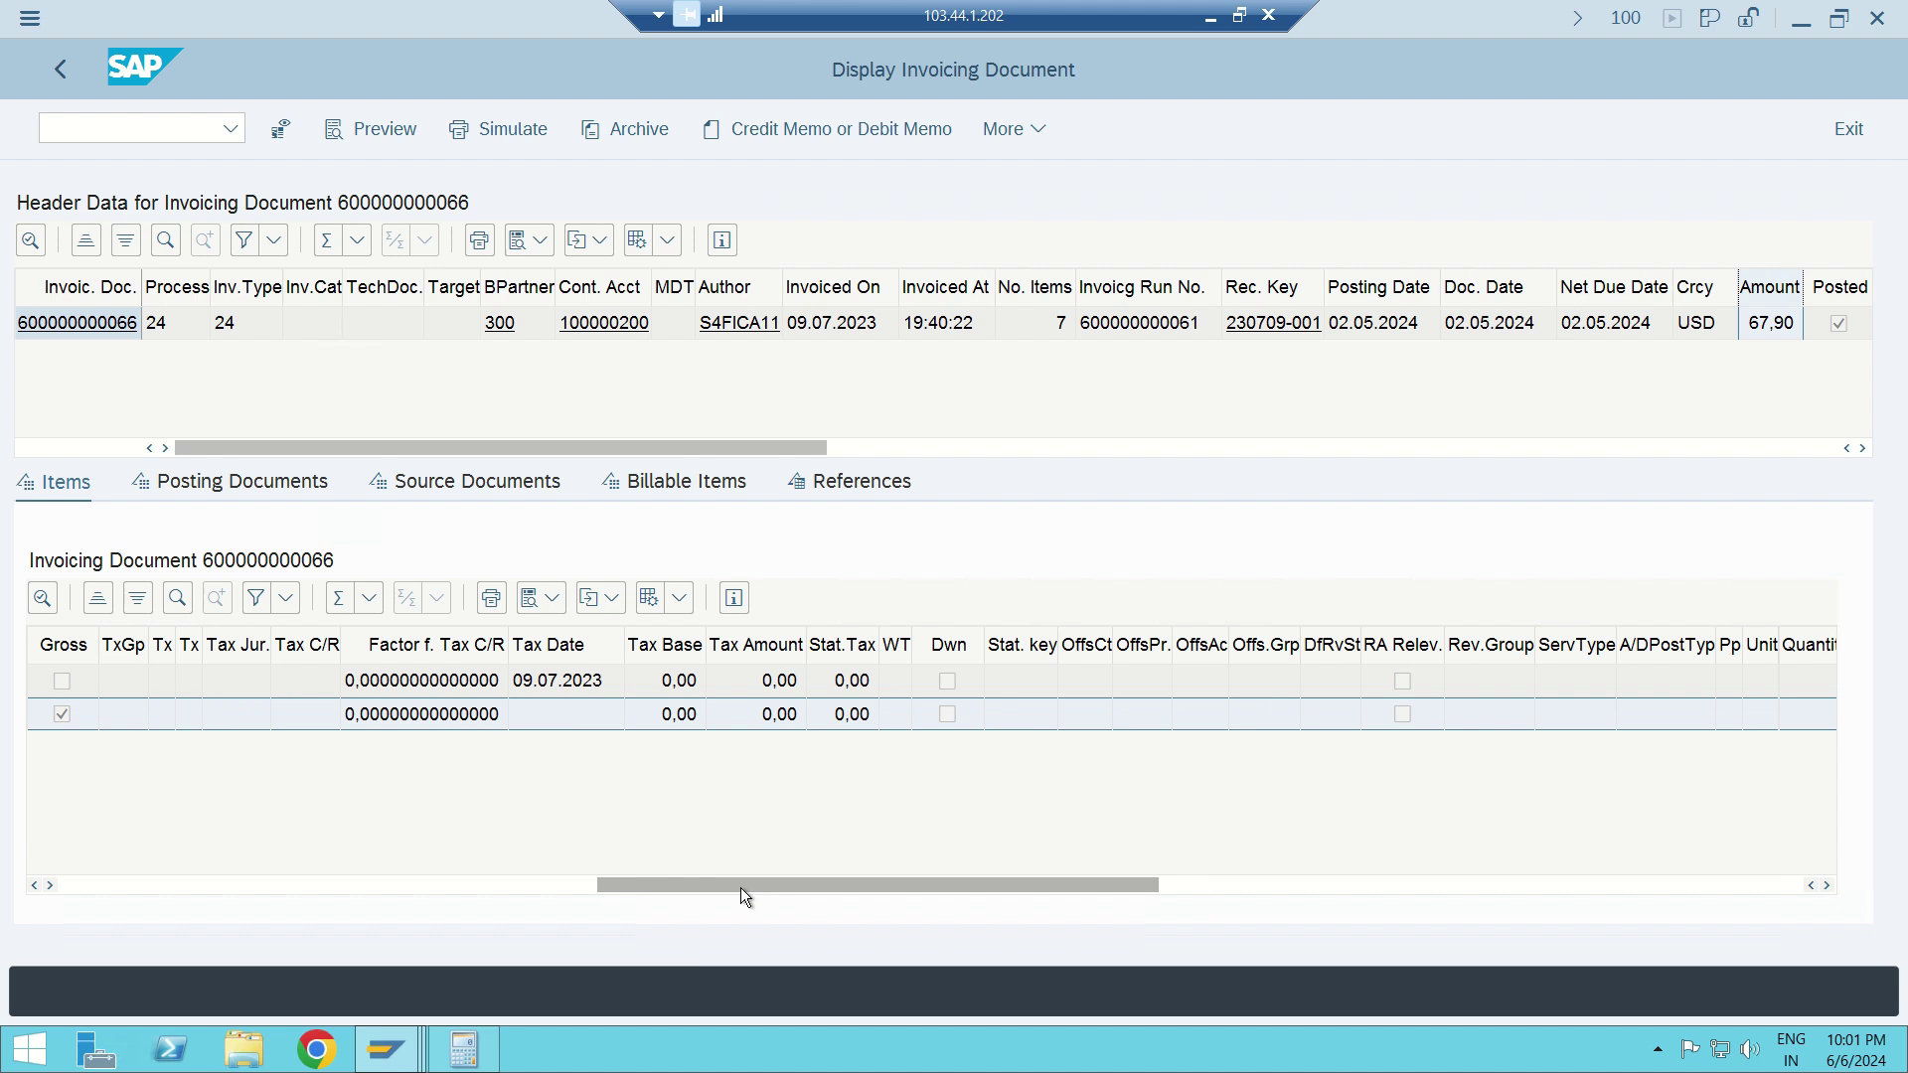
click(556, 886)
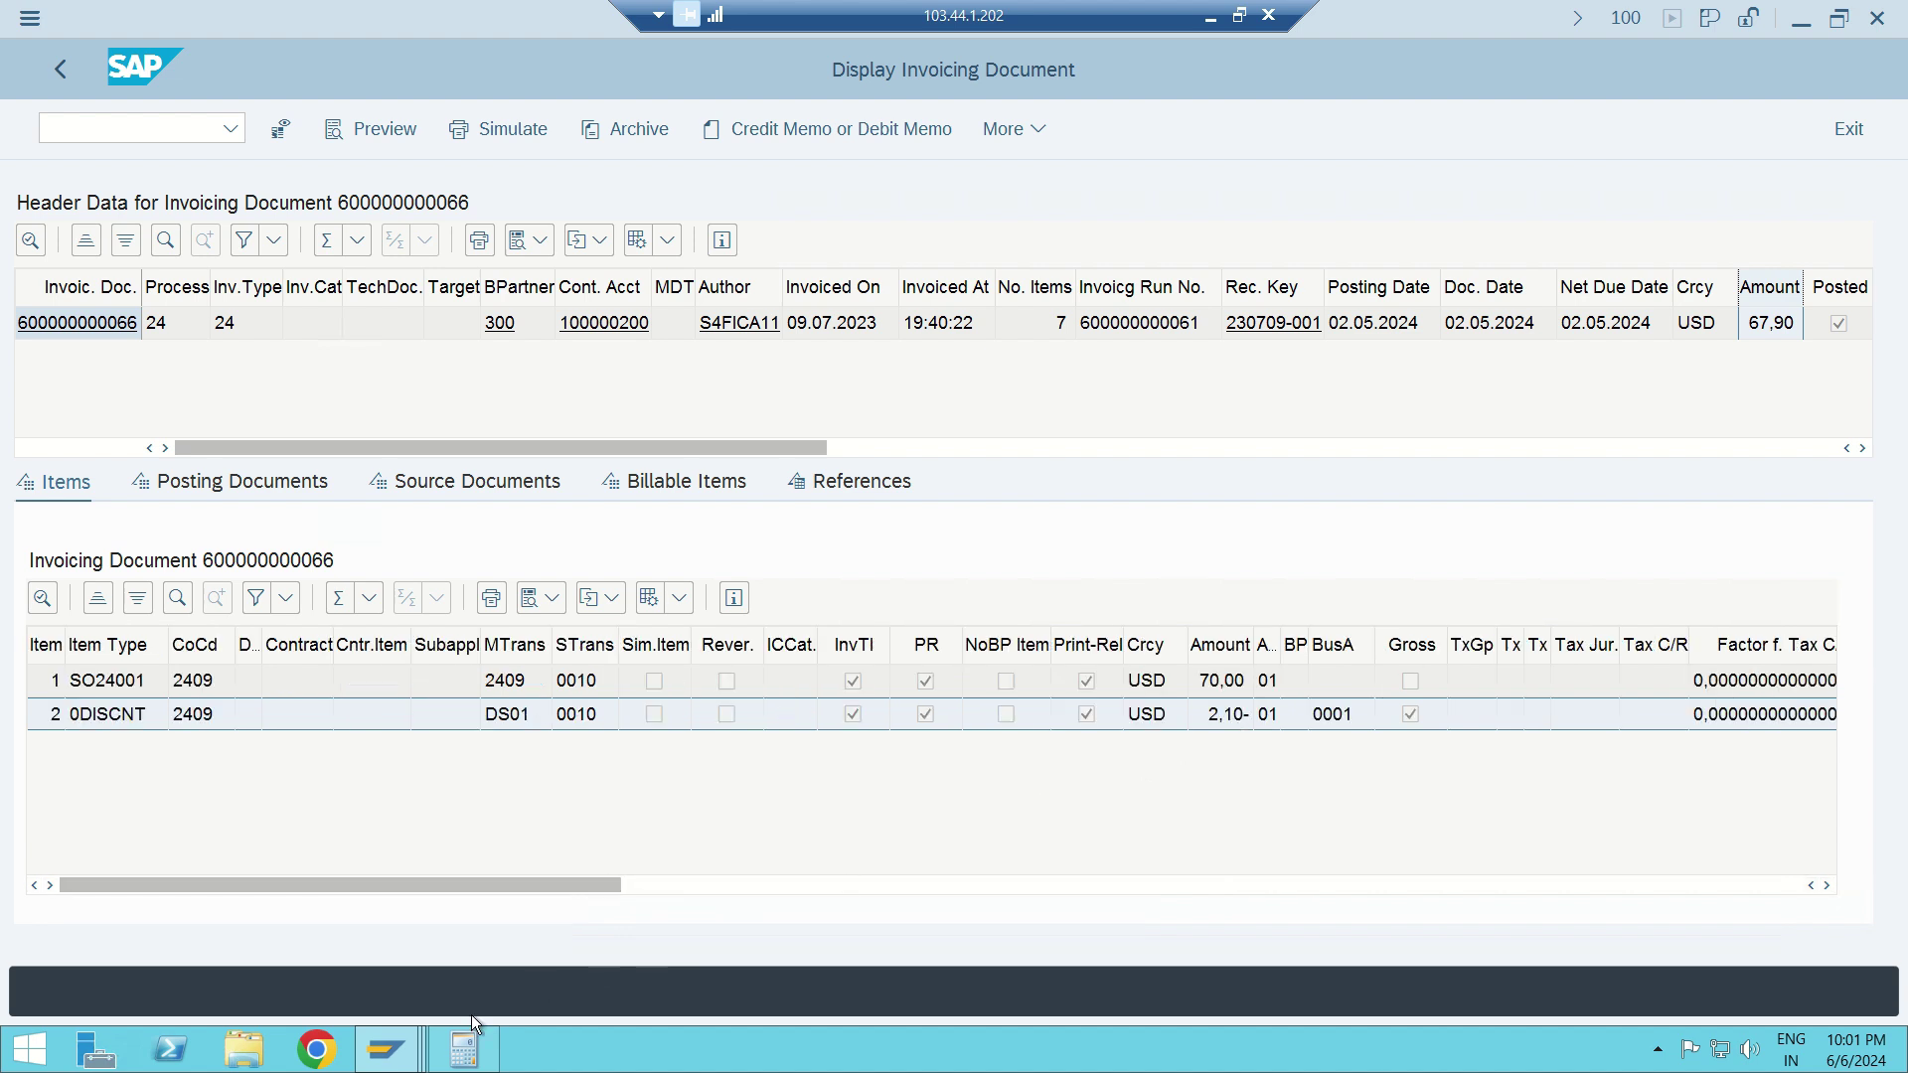
click(461, 1051)
- Work out 70 less the 2.1 discount in Calculator, giving 67.9
click(295, 389)
text(70*3)
click(291, 393)
text(2.1)
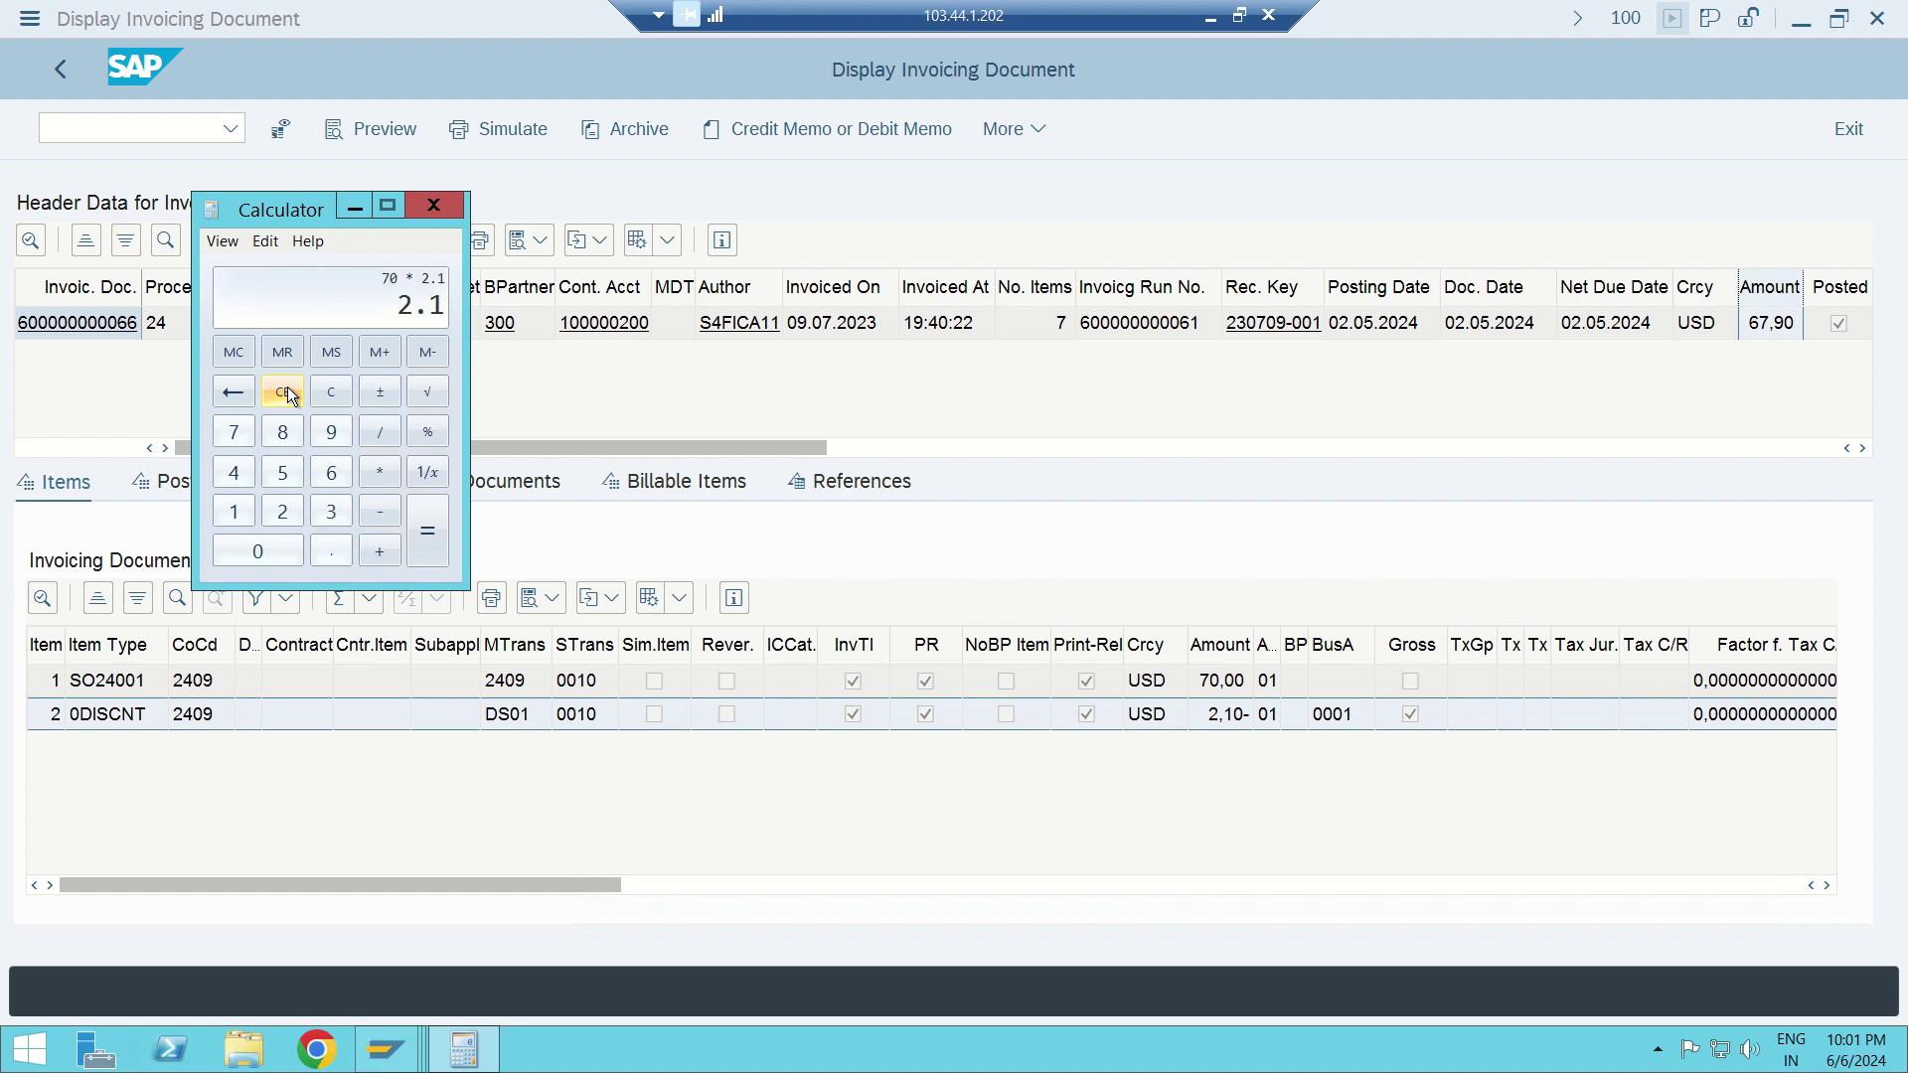
key(Return)
text(-70)
key(Return)
- Recheck the total as 70*97% and move Calculator out of the way
click(284, 394)
text(70*97%)
click(358, 204)
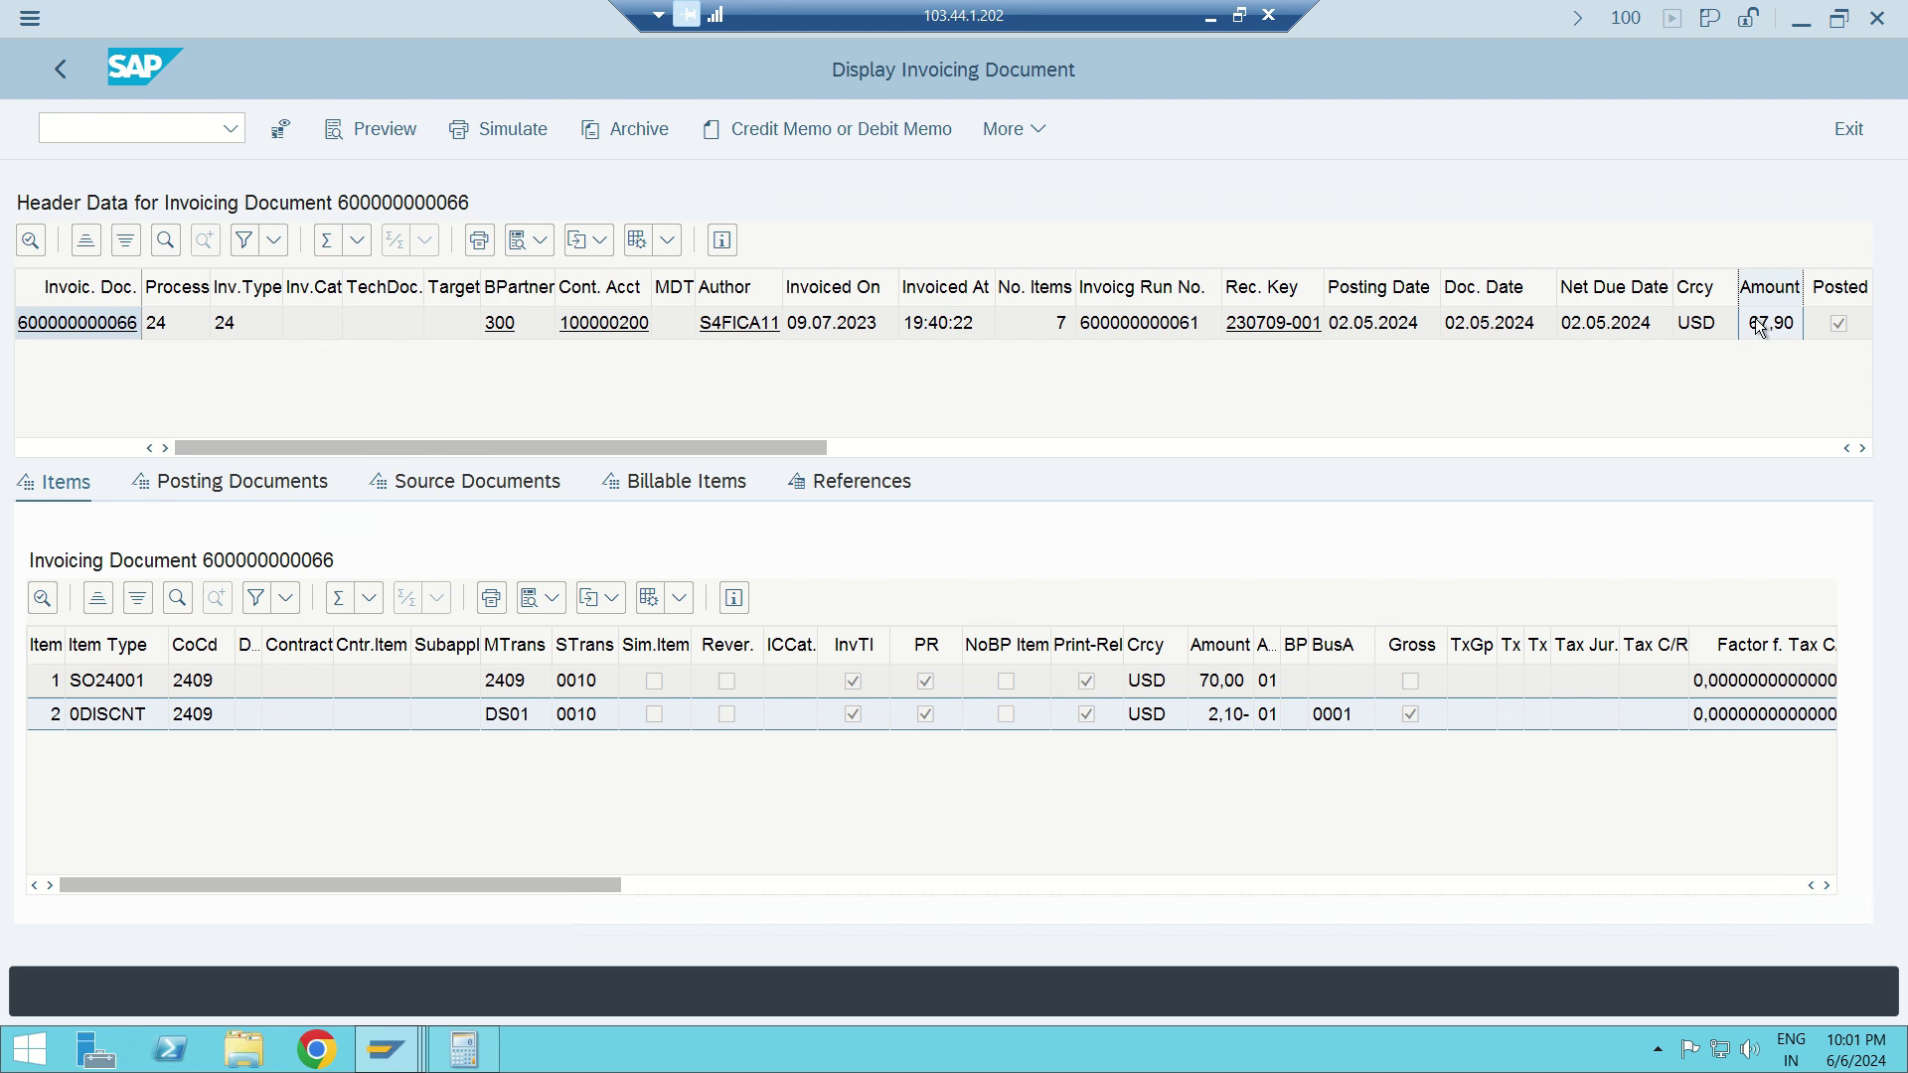
- Open posting document 103 and review its contract account and 70,00- revenue amount
click(242, 481)
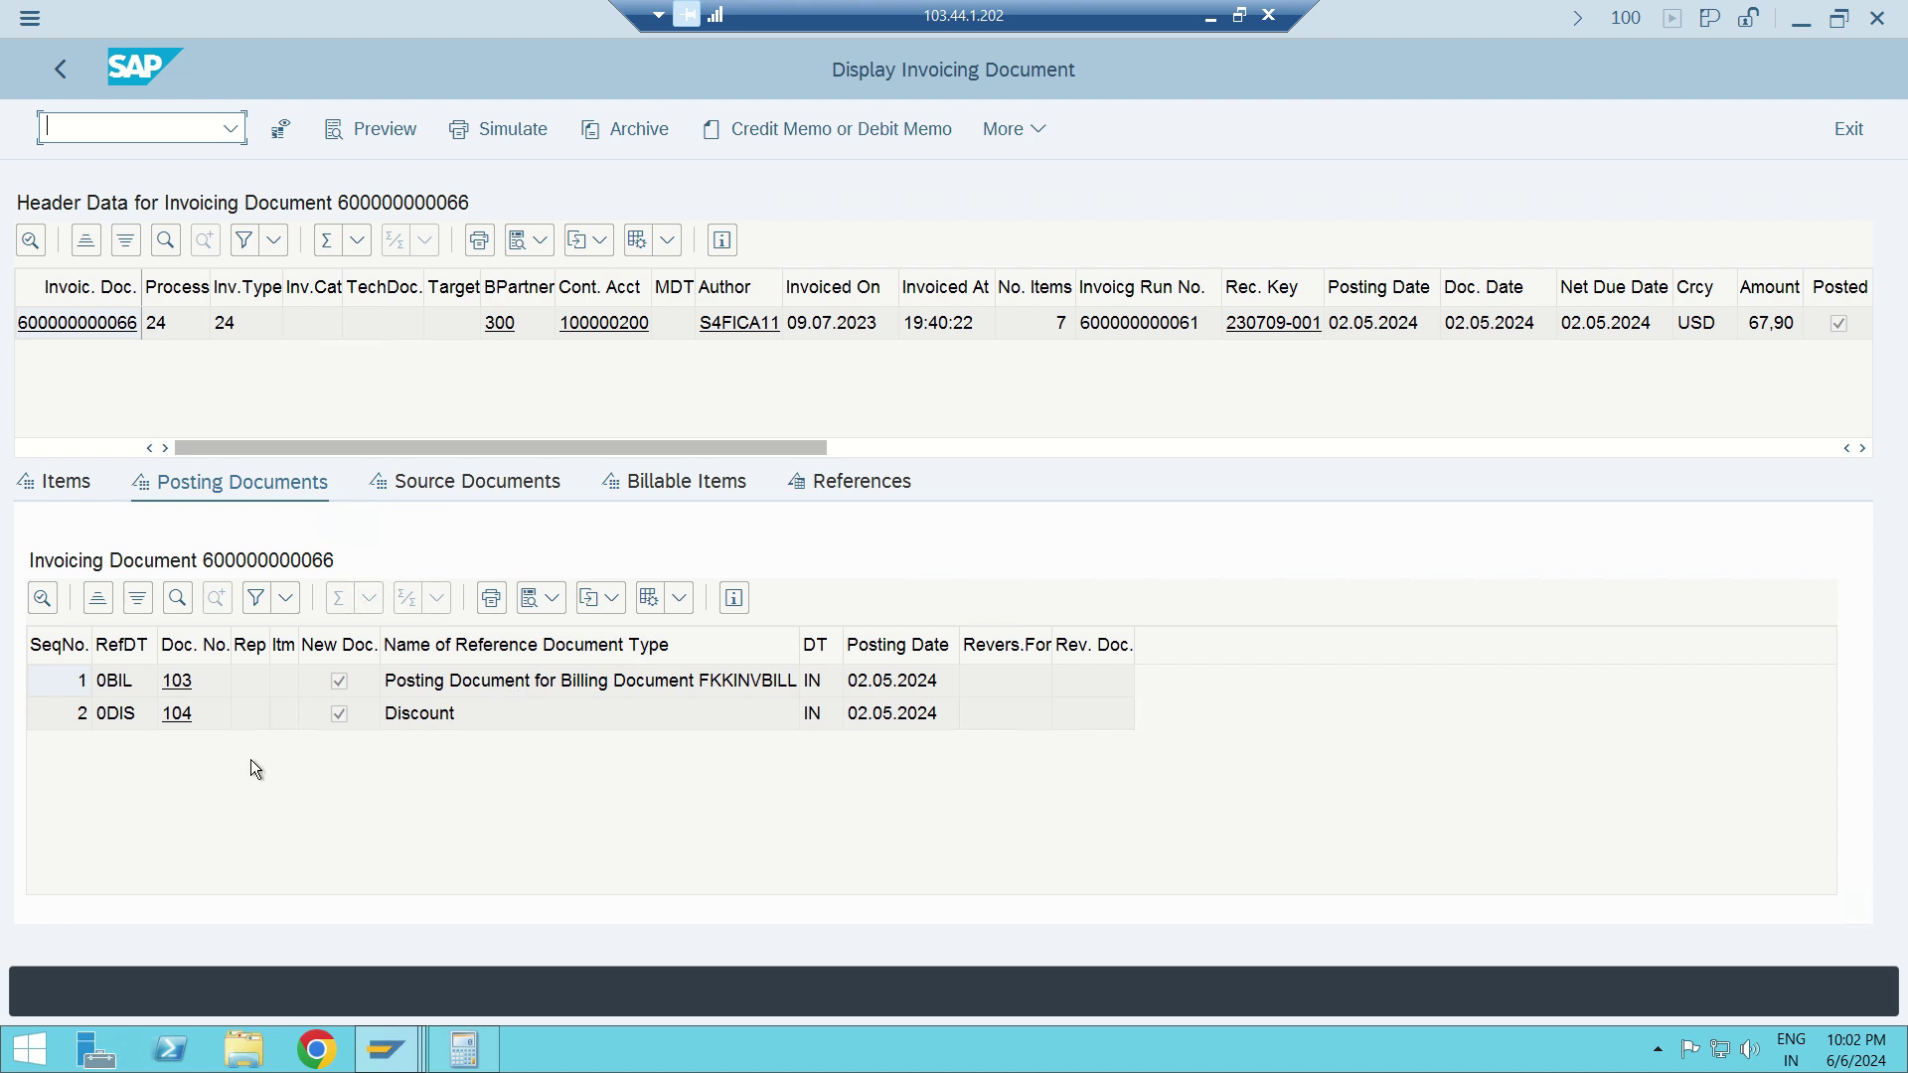
click(178, 681)
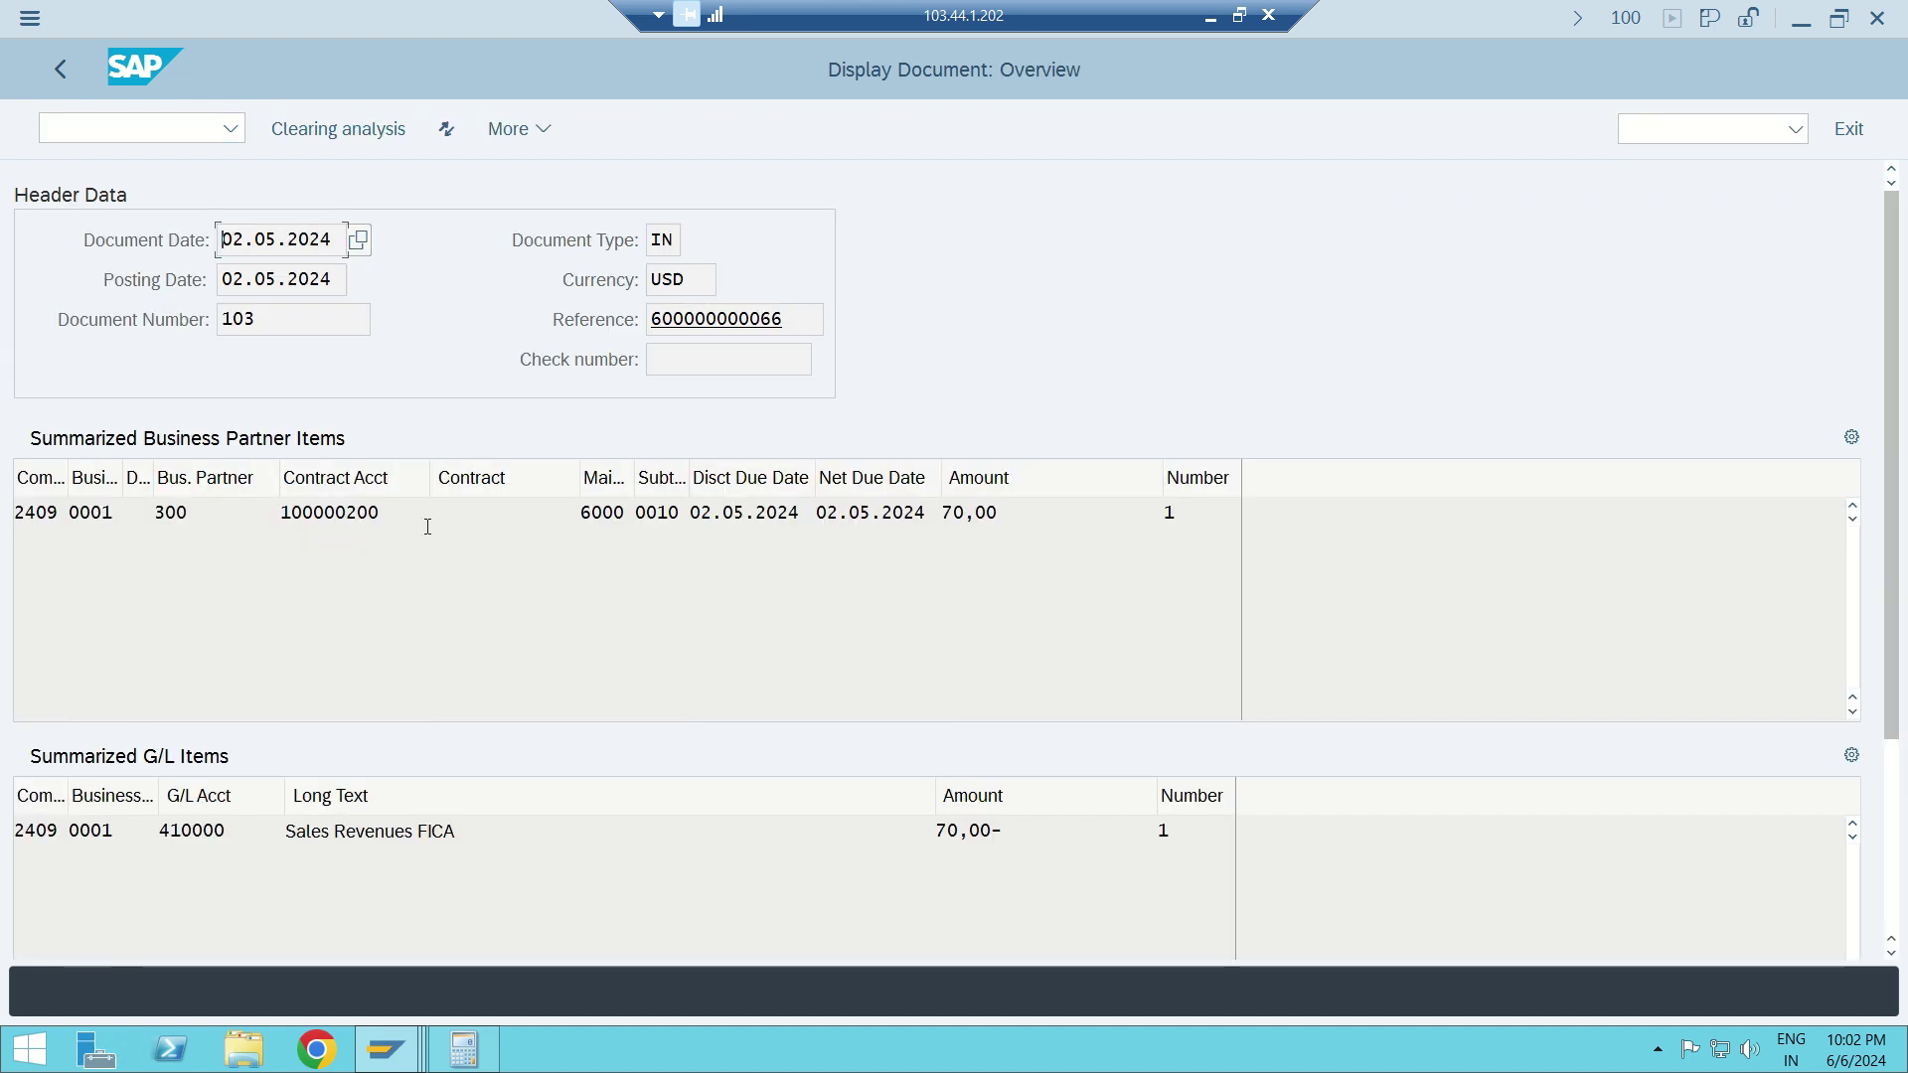
double_click(385, 515)
double_click(968, 830)
click(55, 69)
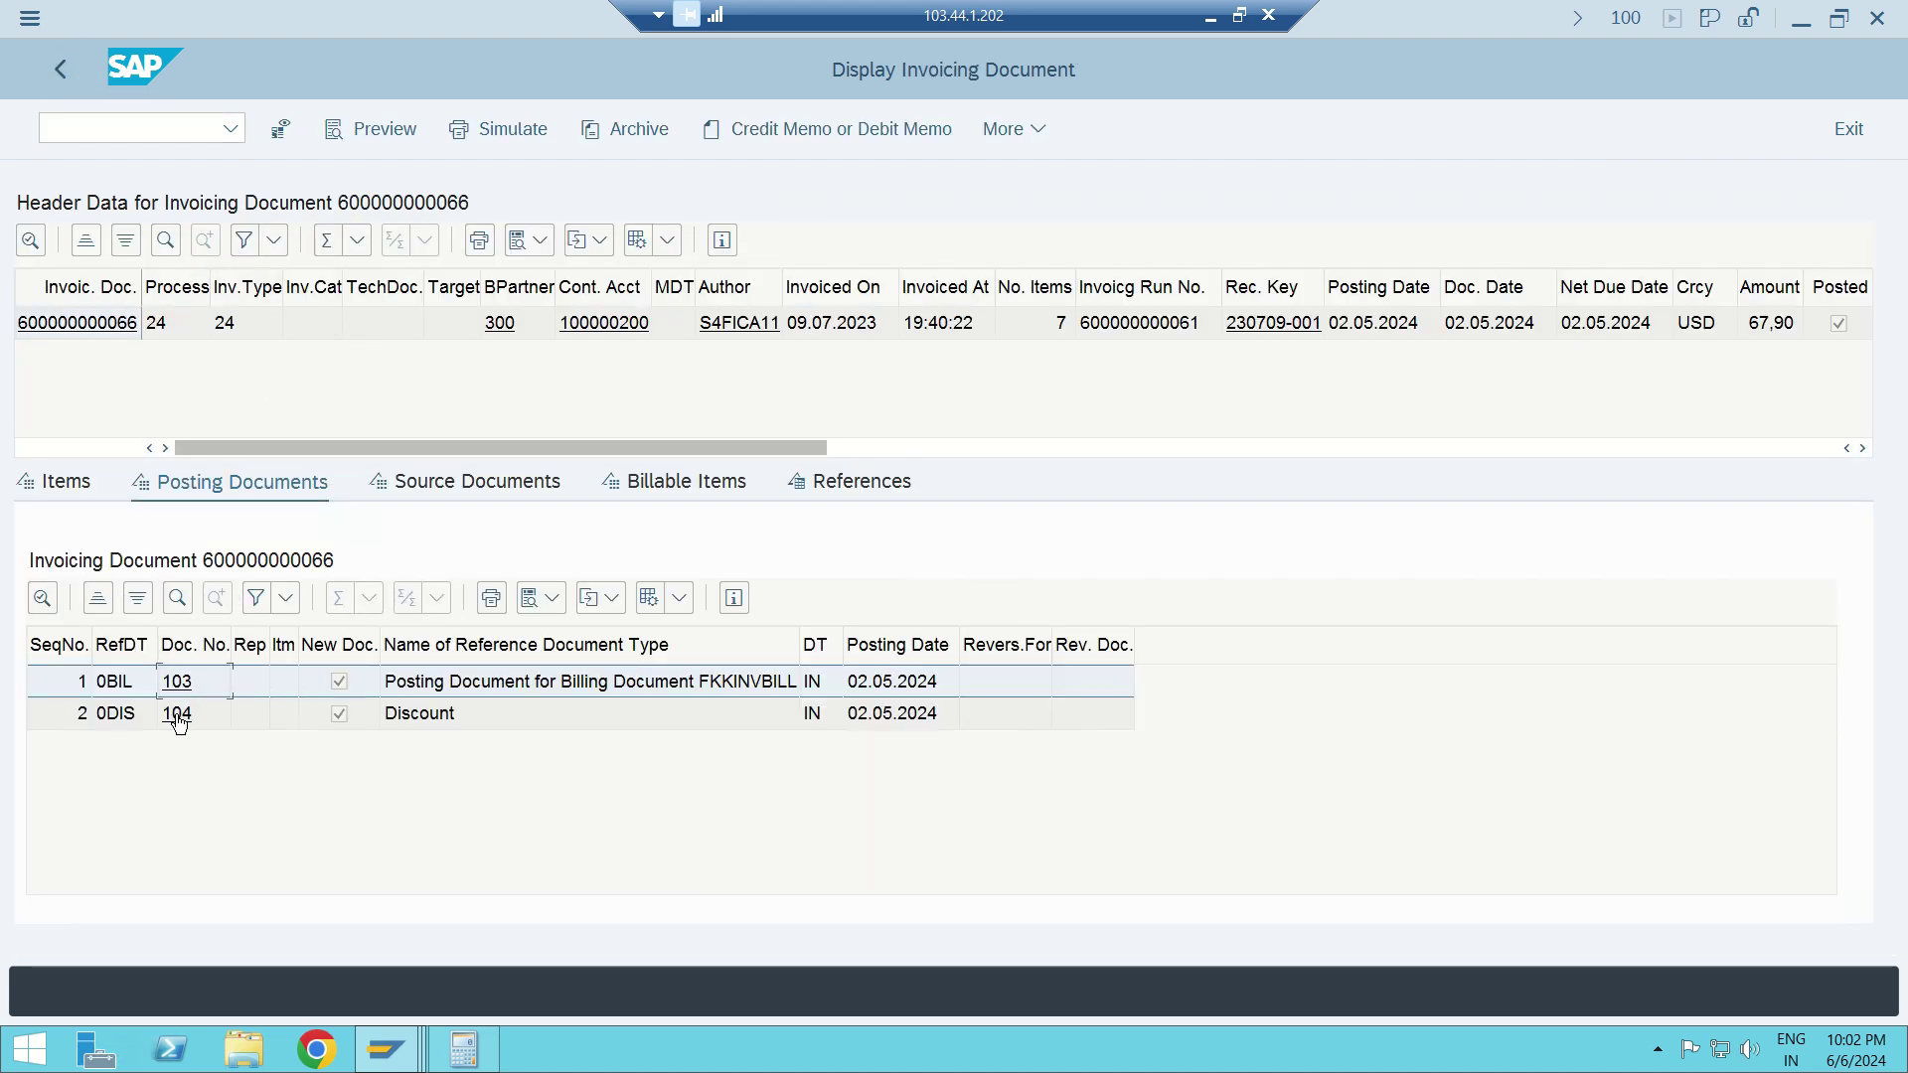
- Review discount posting document 104's 2,10 amounts on the G/L and partner lines
click(177, 713)
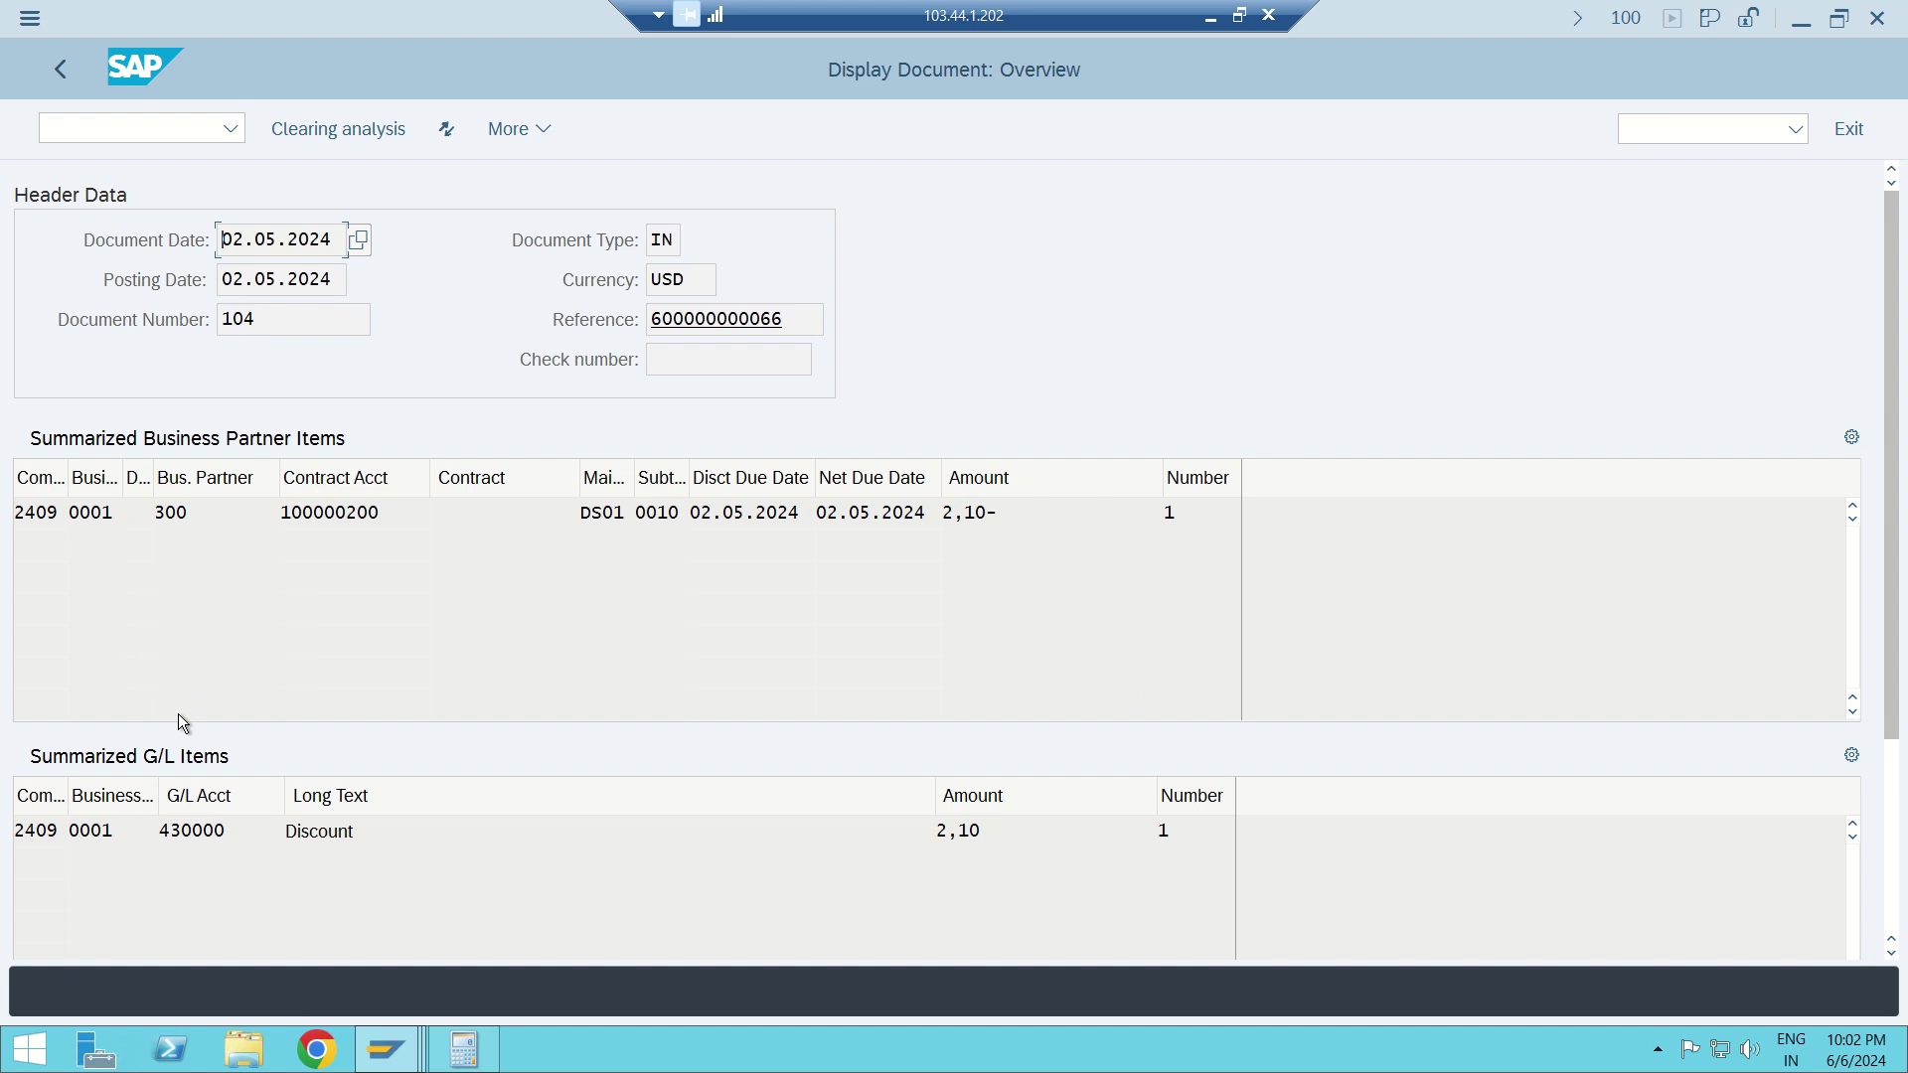
drag(989, 833, 902, 832)
click(1003, 511)
double_click(956, 510)
click(58, 72)
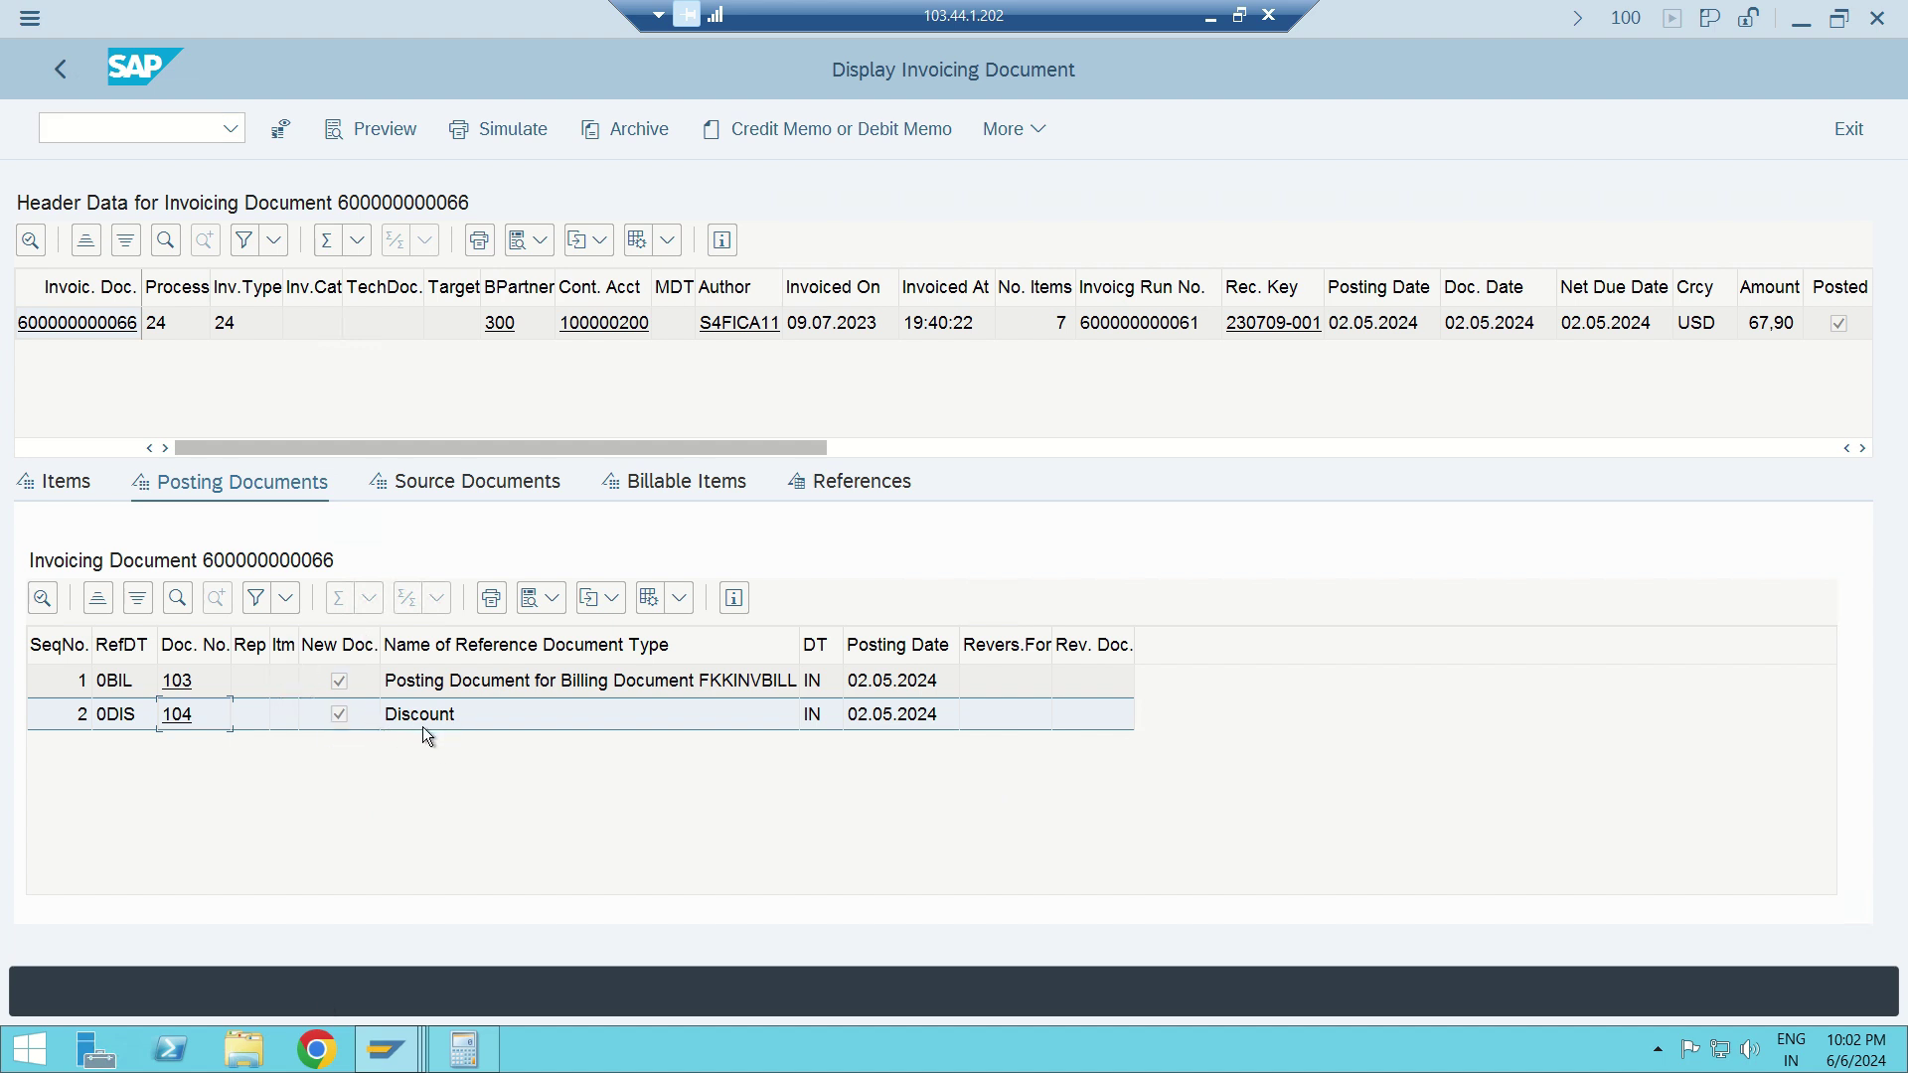
- Fill Excel cells F83:H83 (the 70 row) green, then select F84:H84 and return to SAP
click(1210, 16)
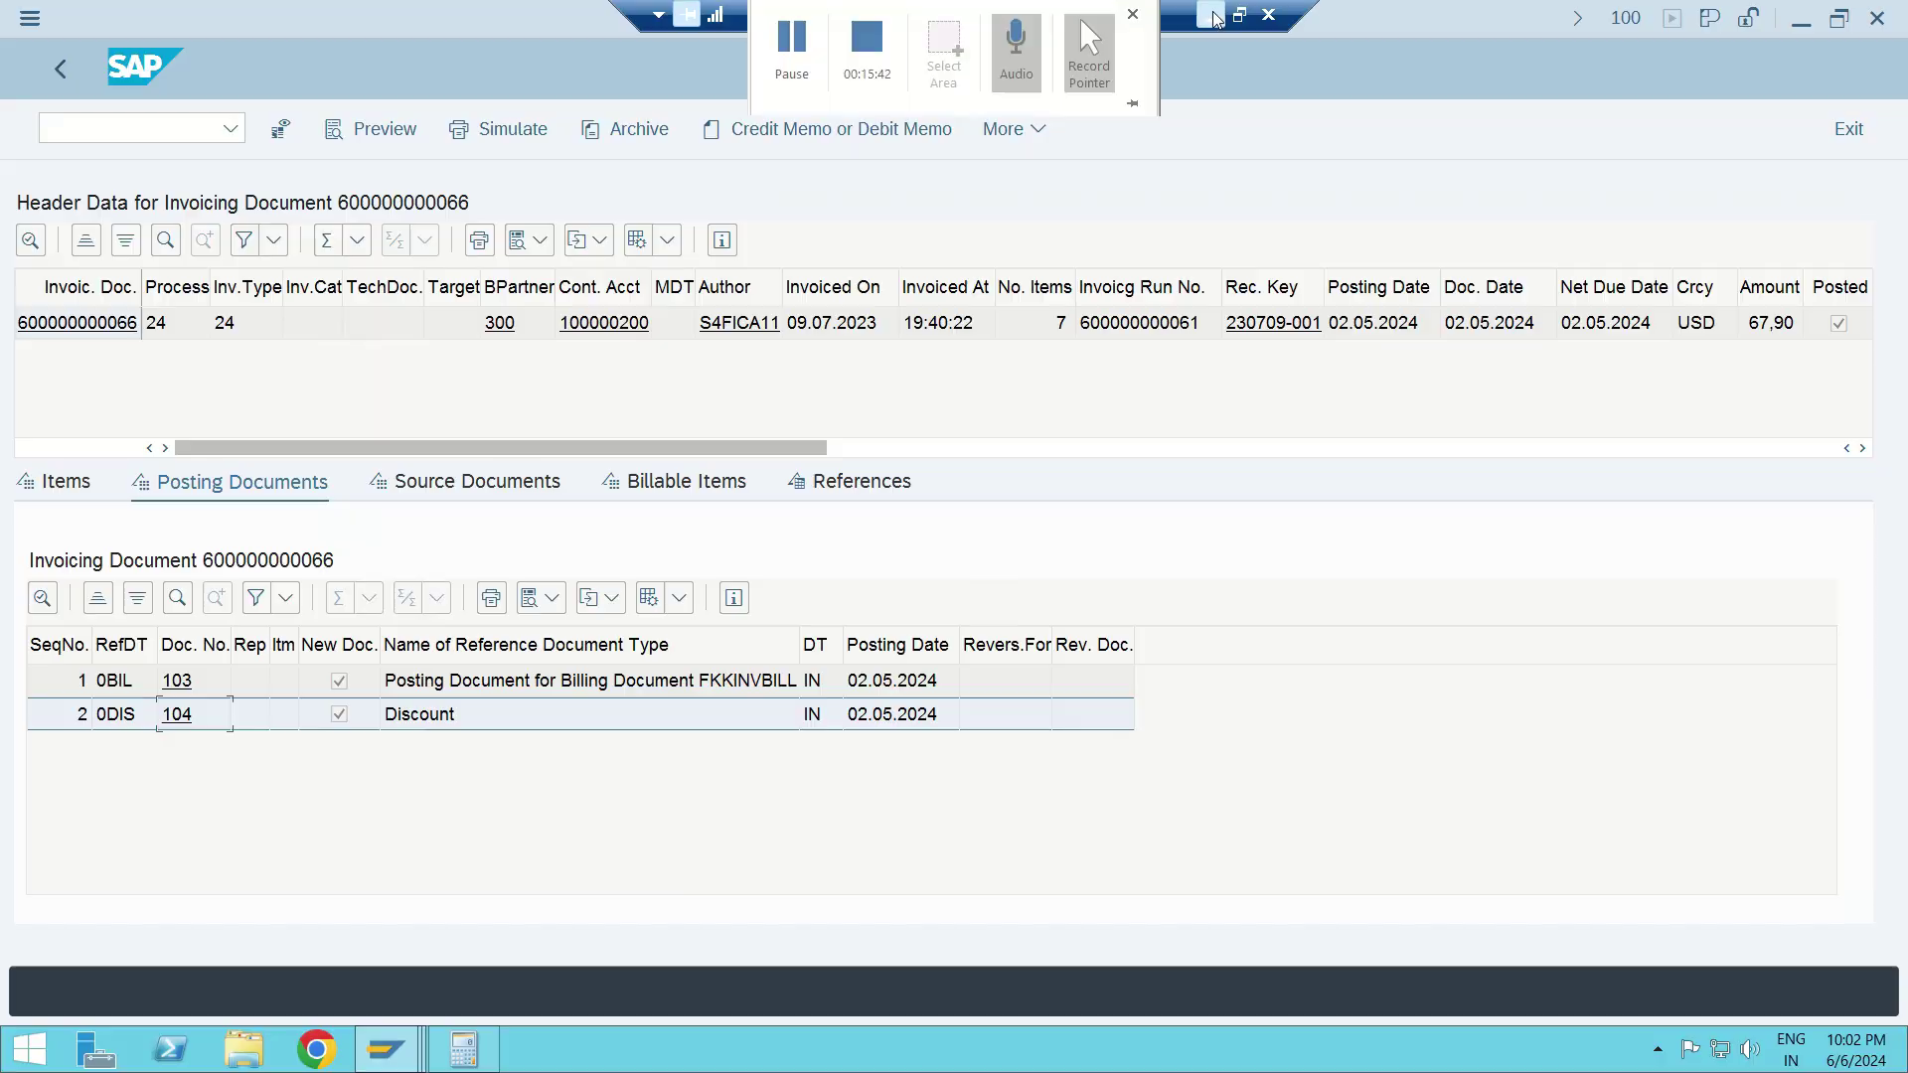
drag(852, 668, 992, 668)
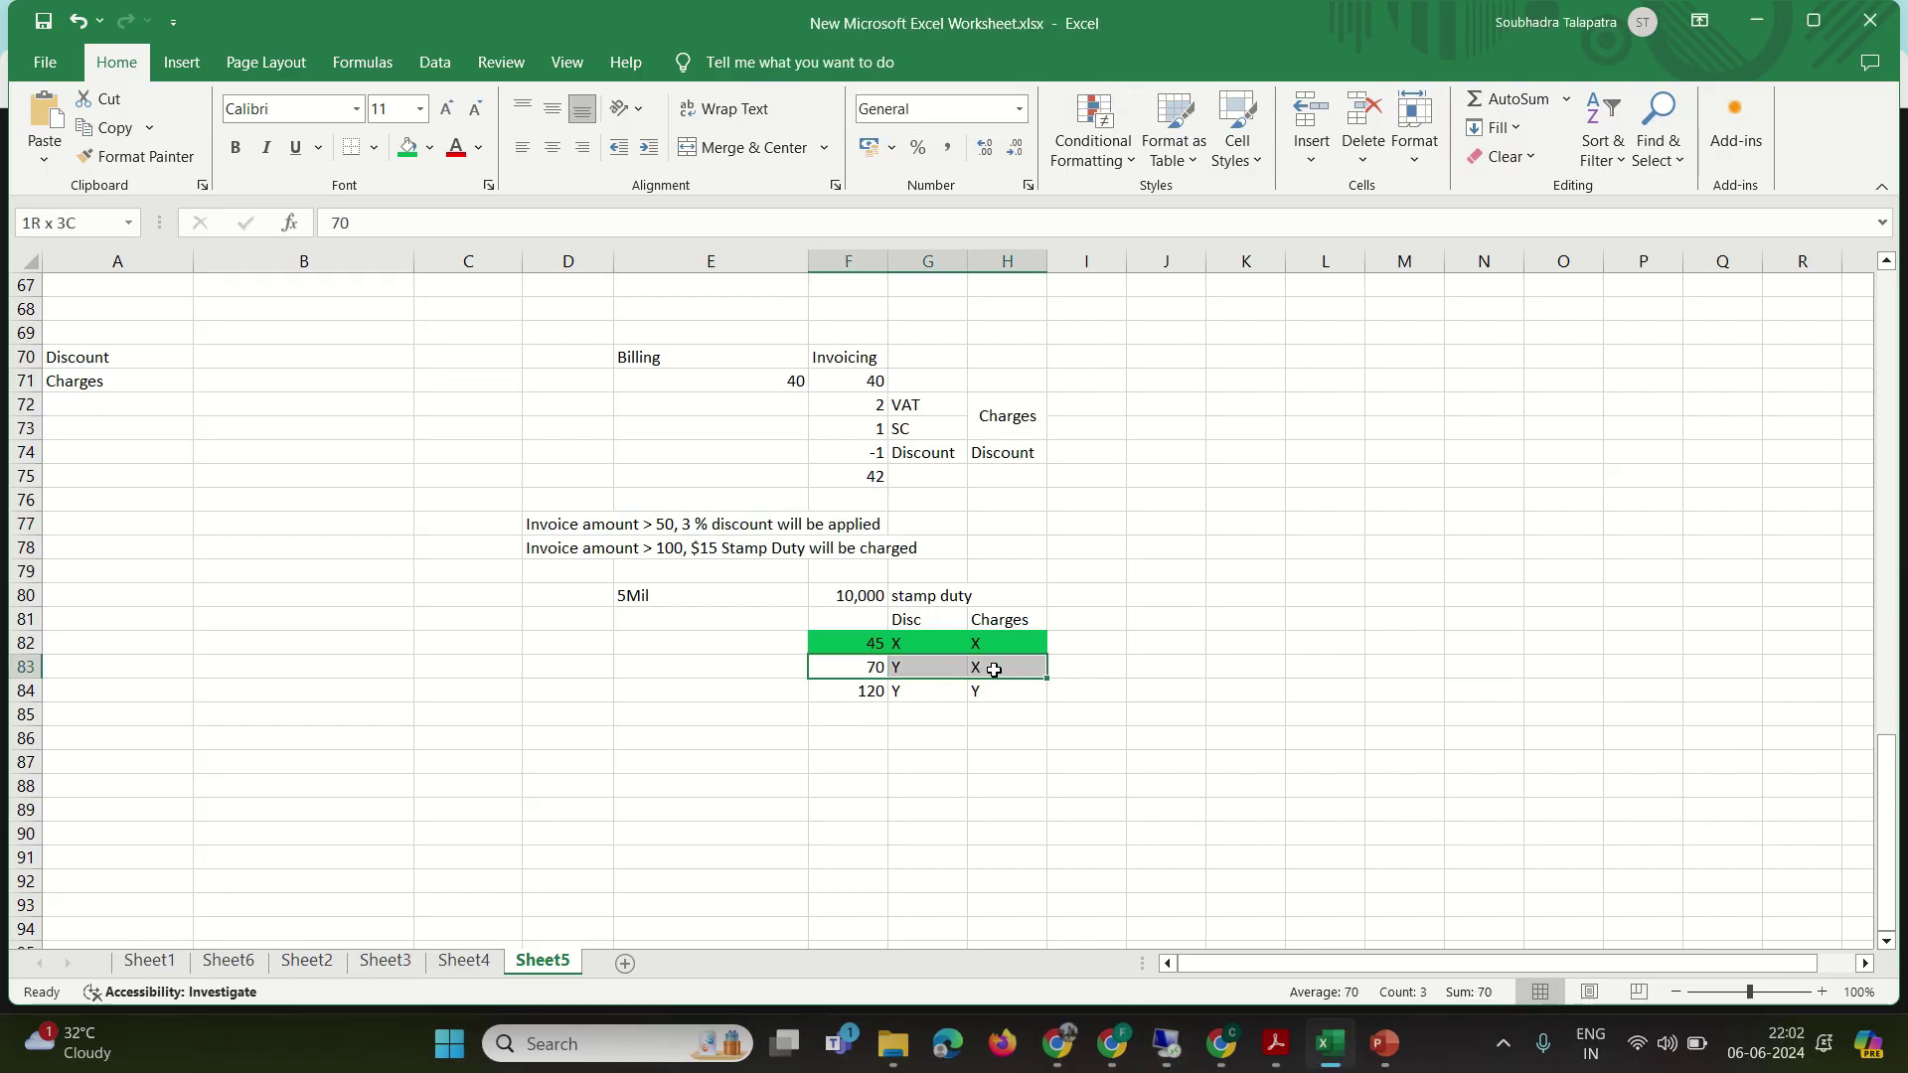
click(408, 147)
drag(856, 694, 982, 694)
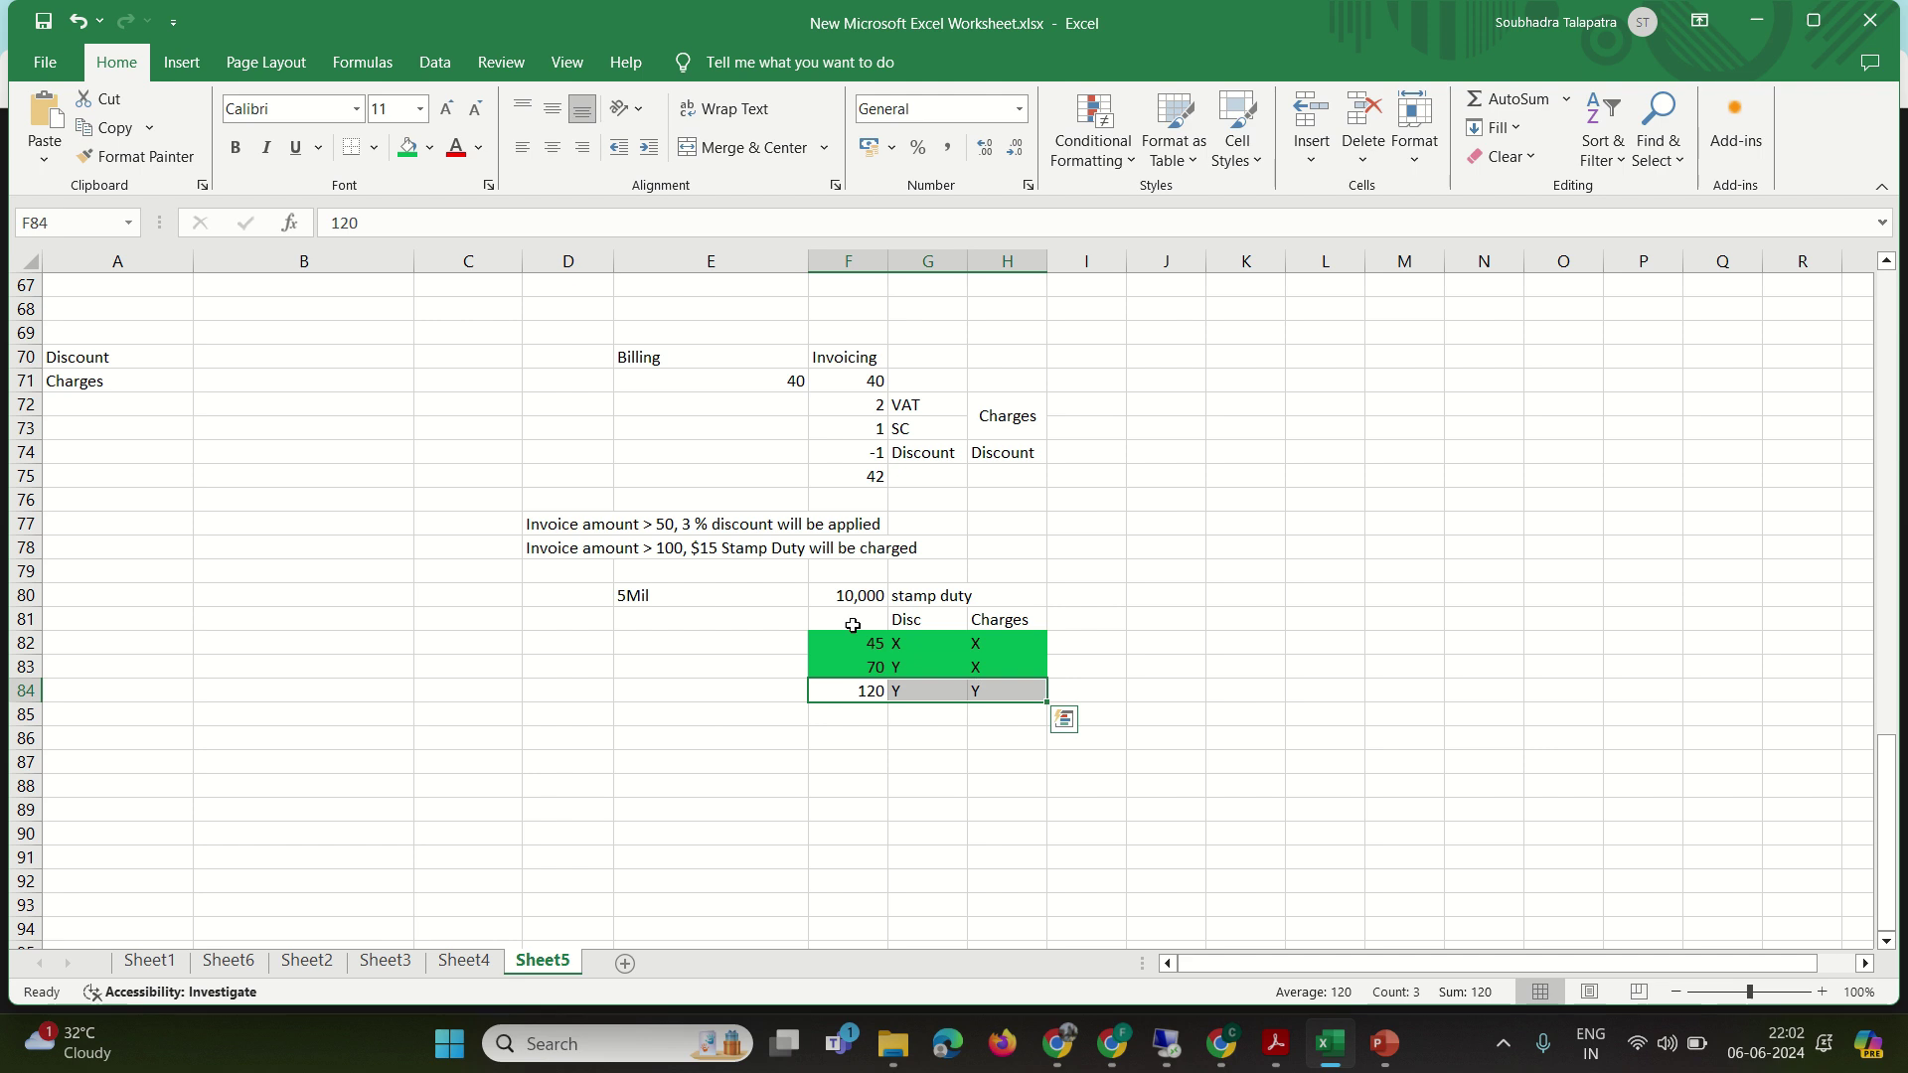
click(1185, 1045)
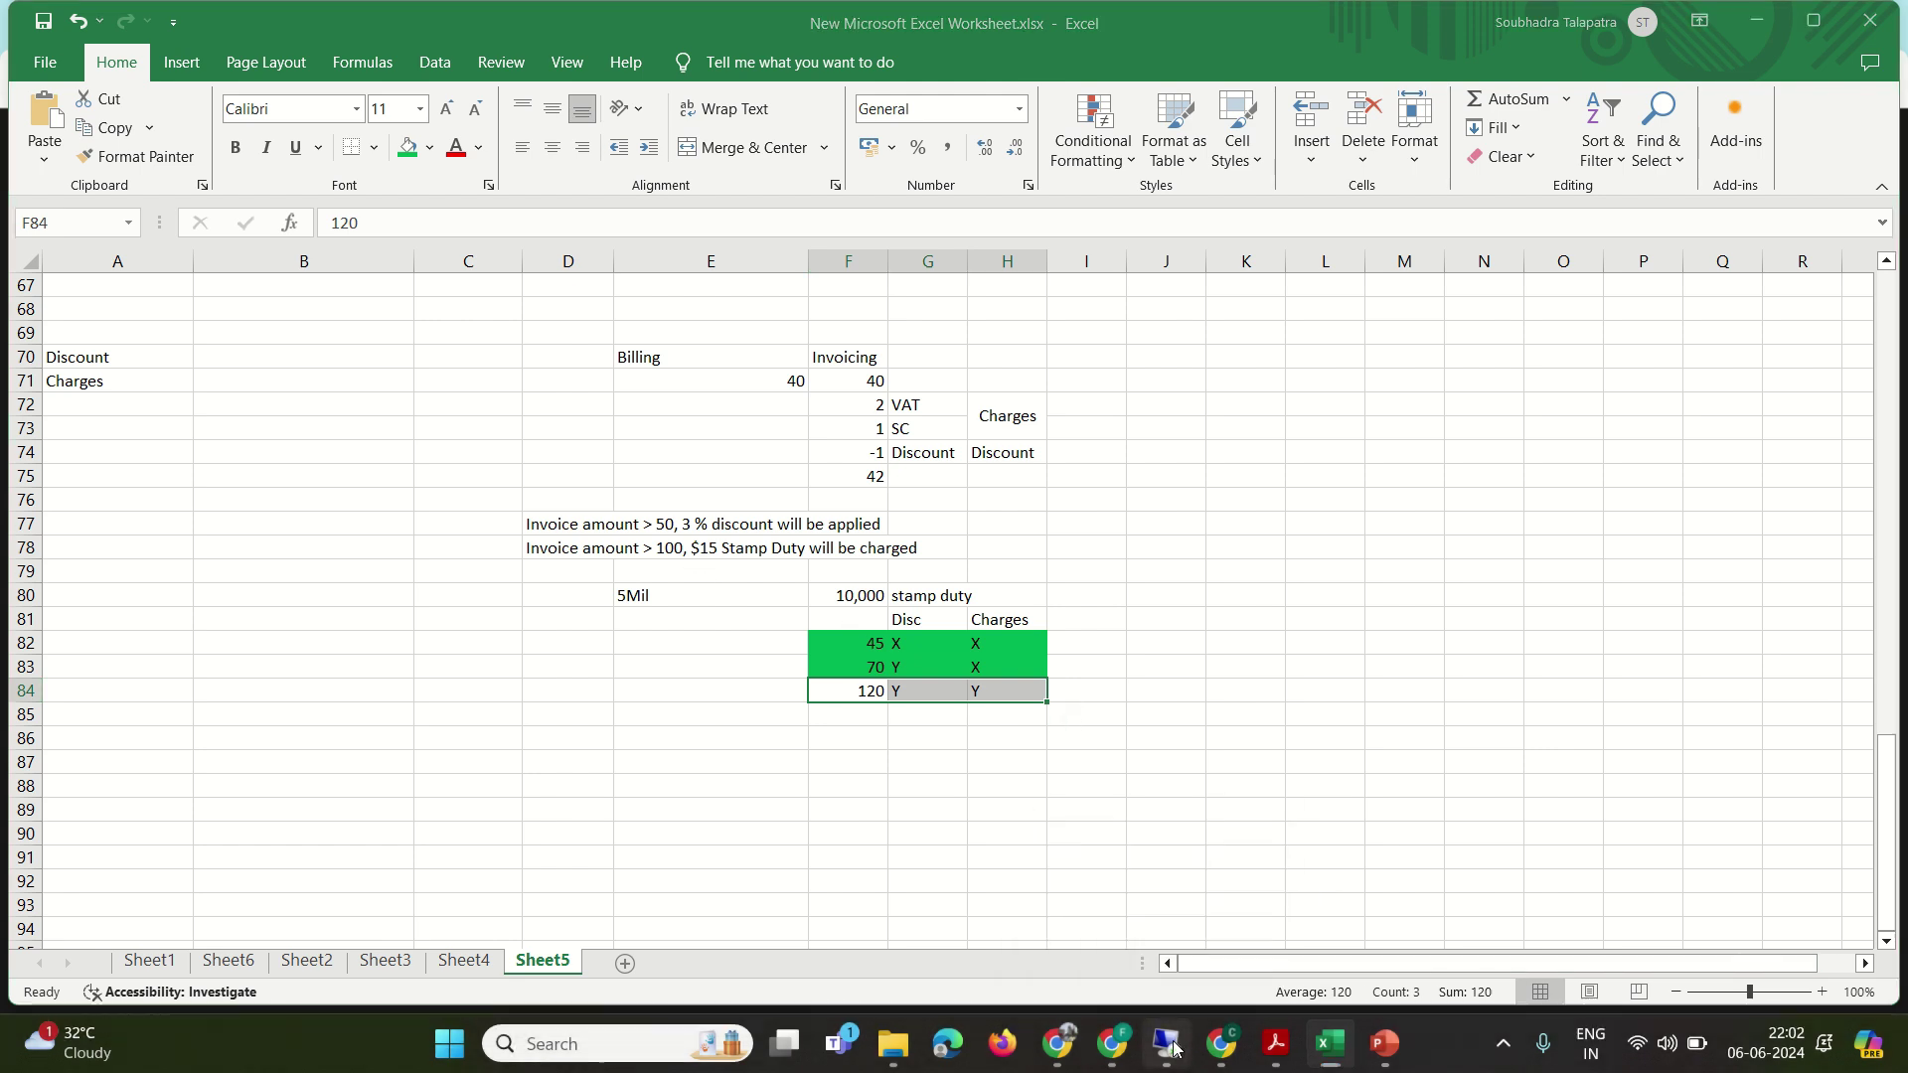
- Change the test form's Billable Item Amt from 70,00 to 120,00 USD
click(61, 60)
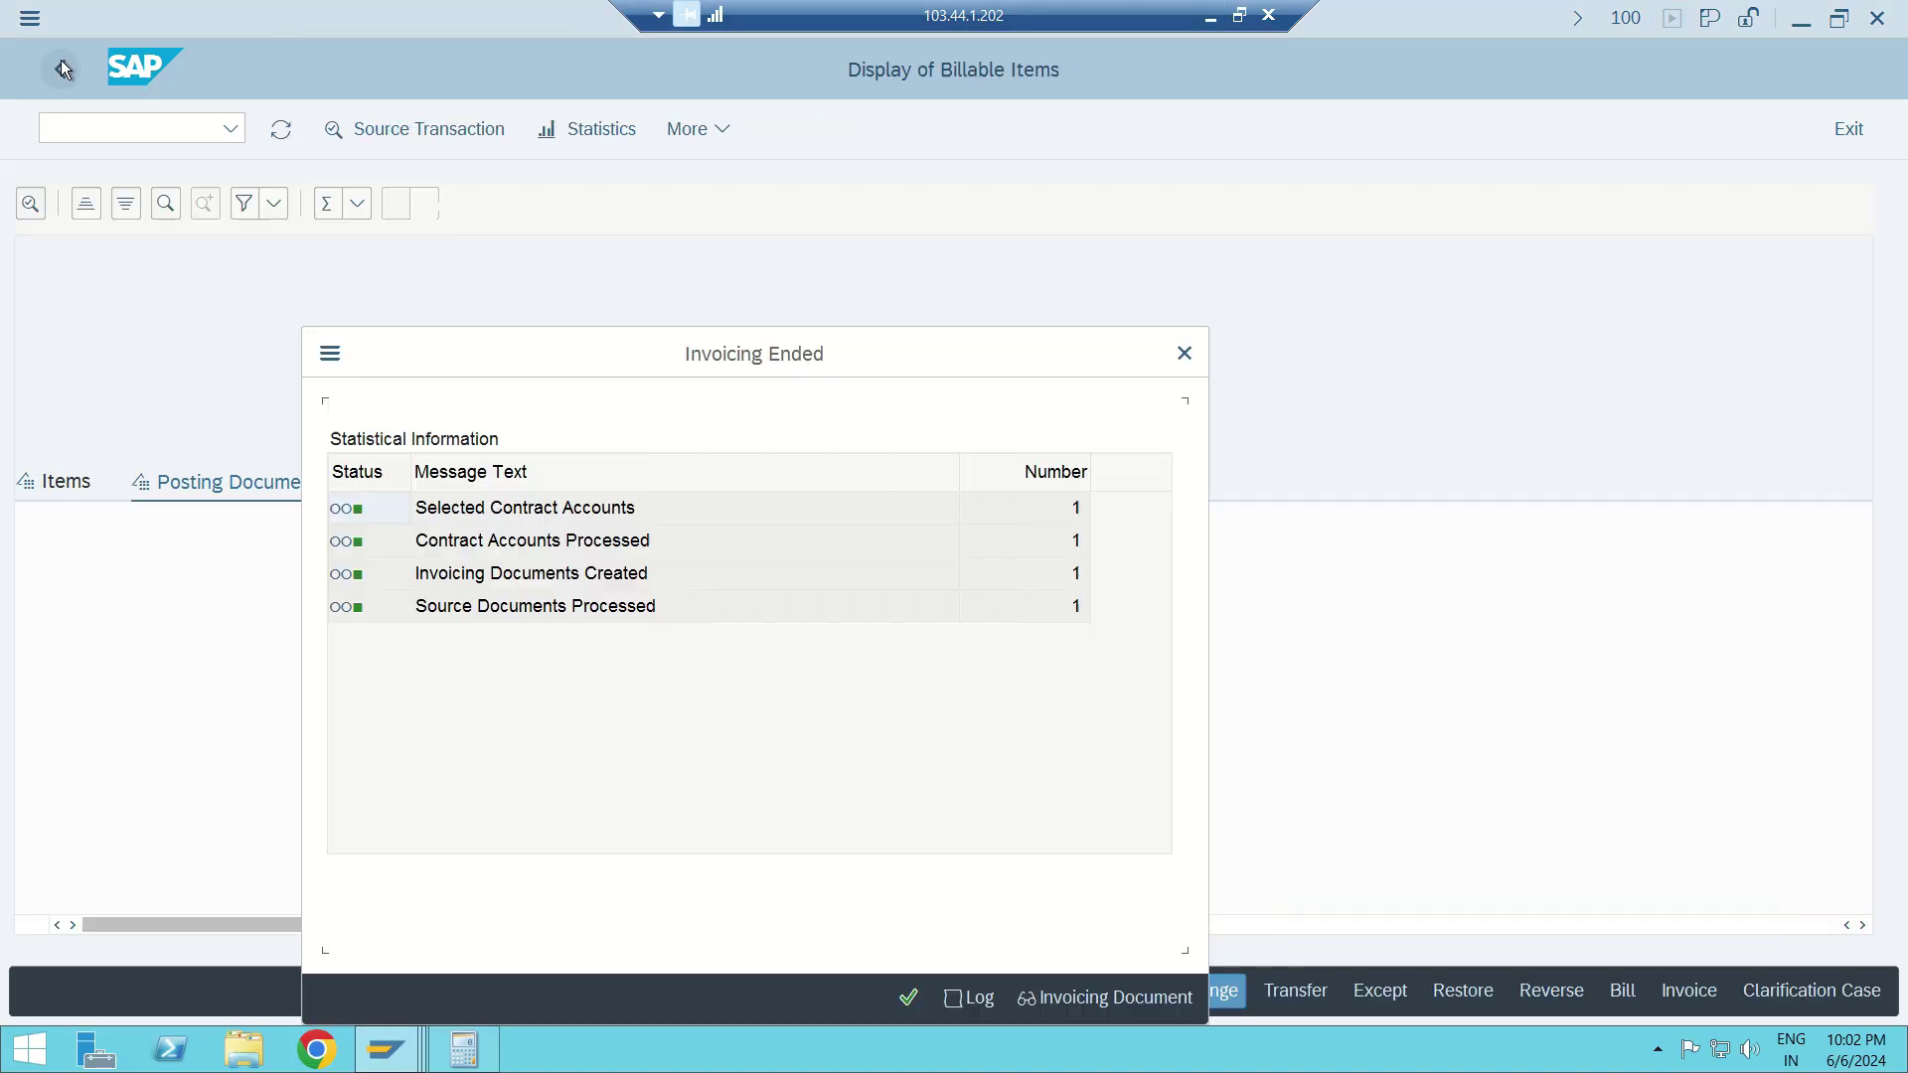
scroll(767, 862, down, 5)
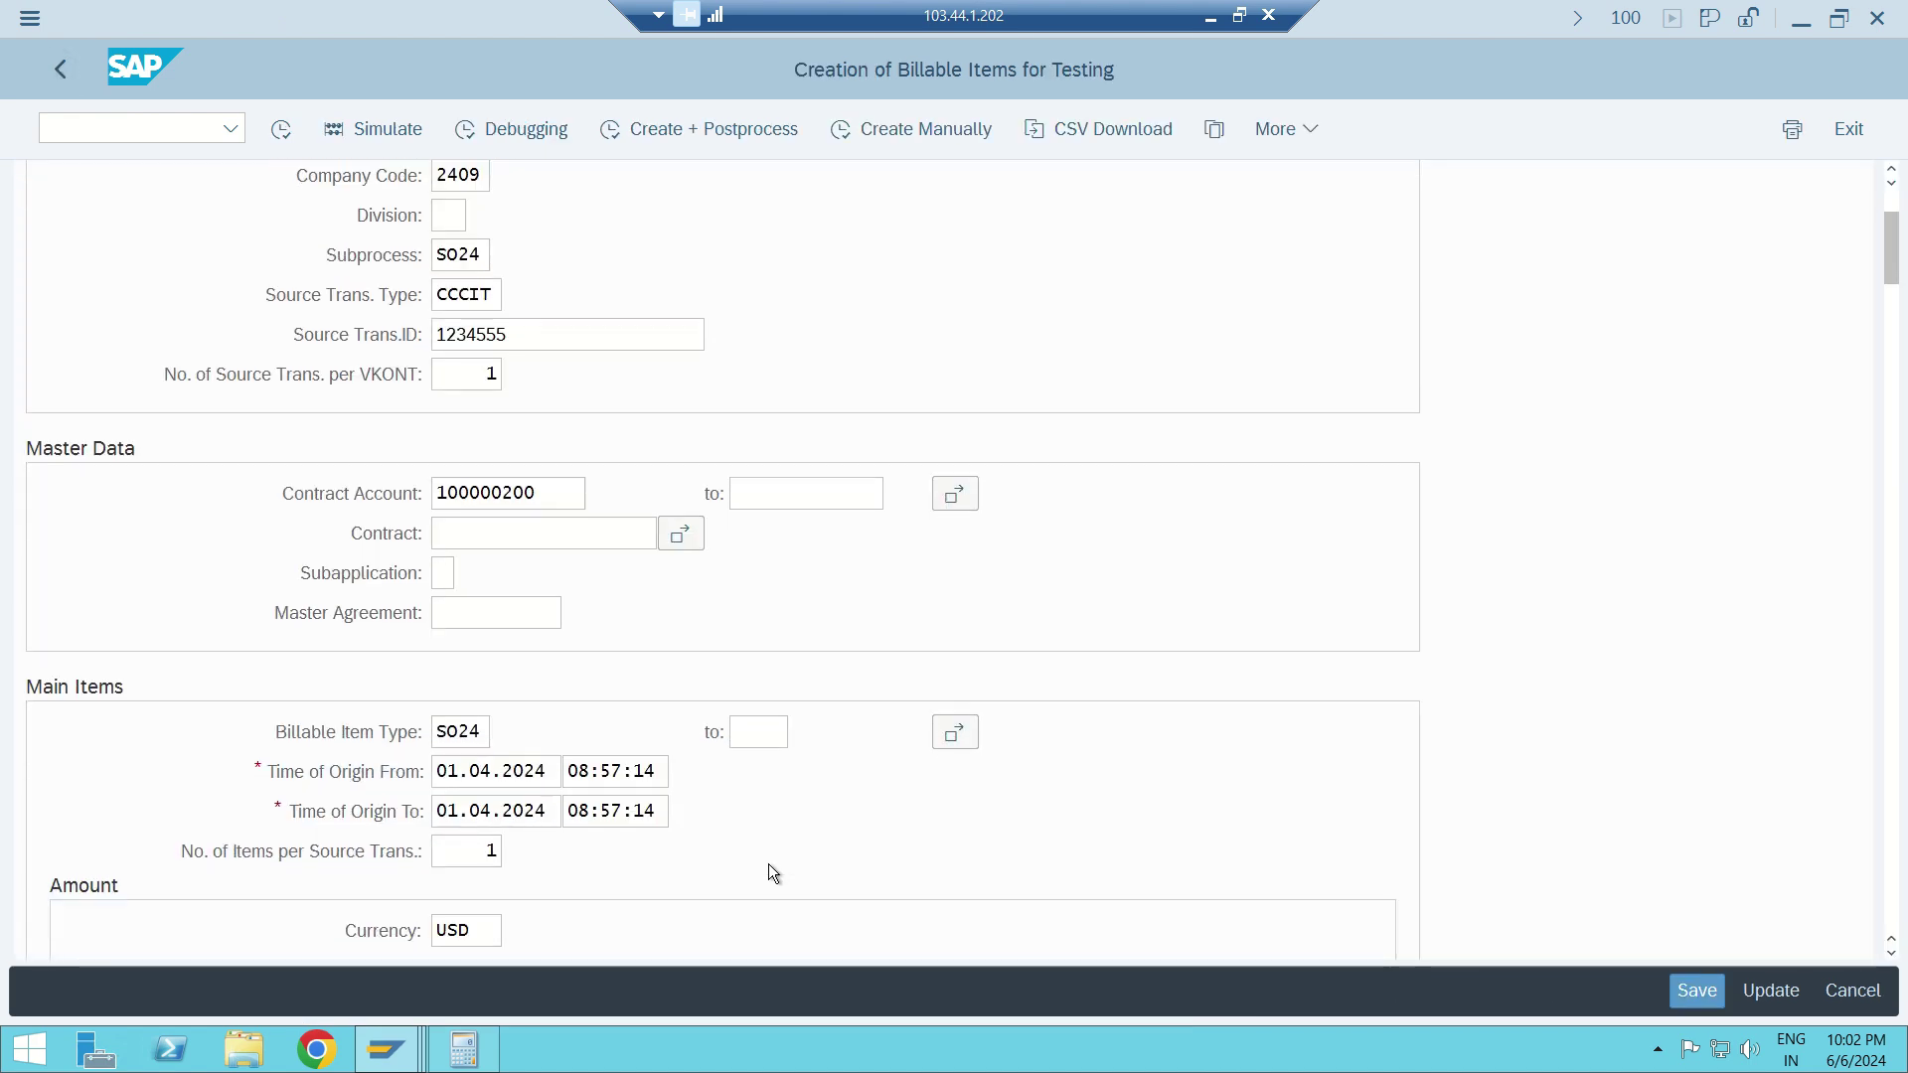
click(1210, 16)
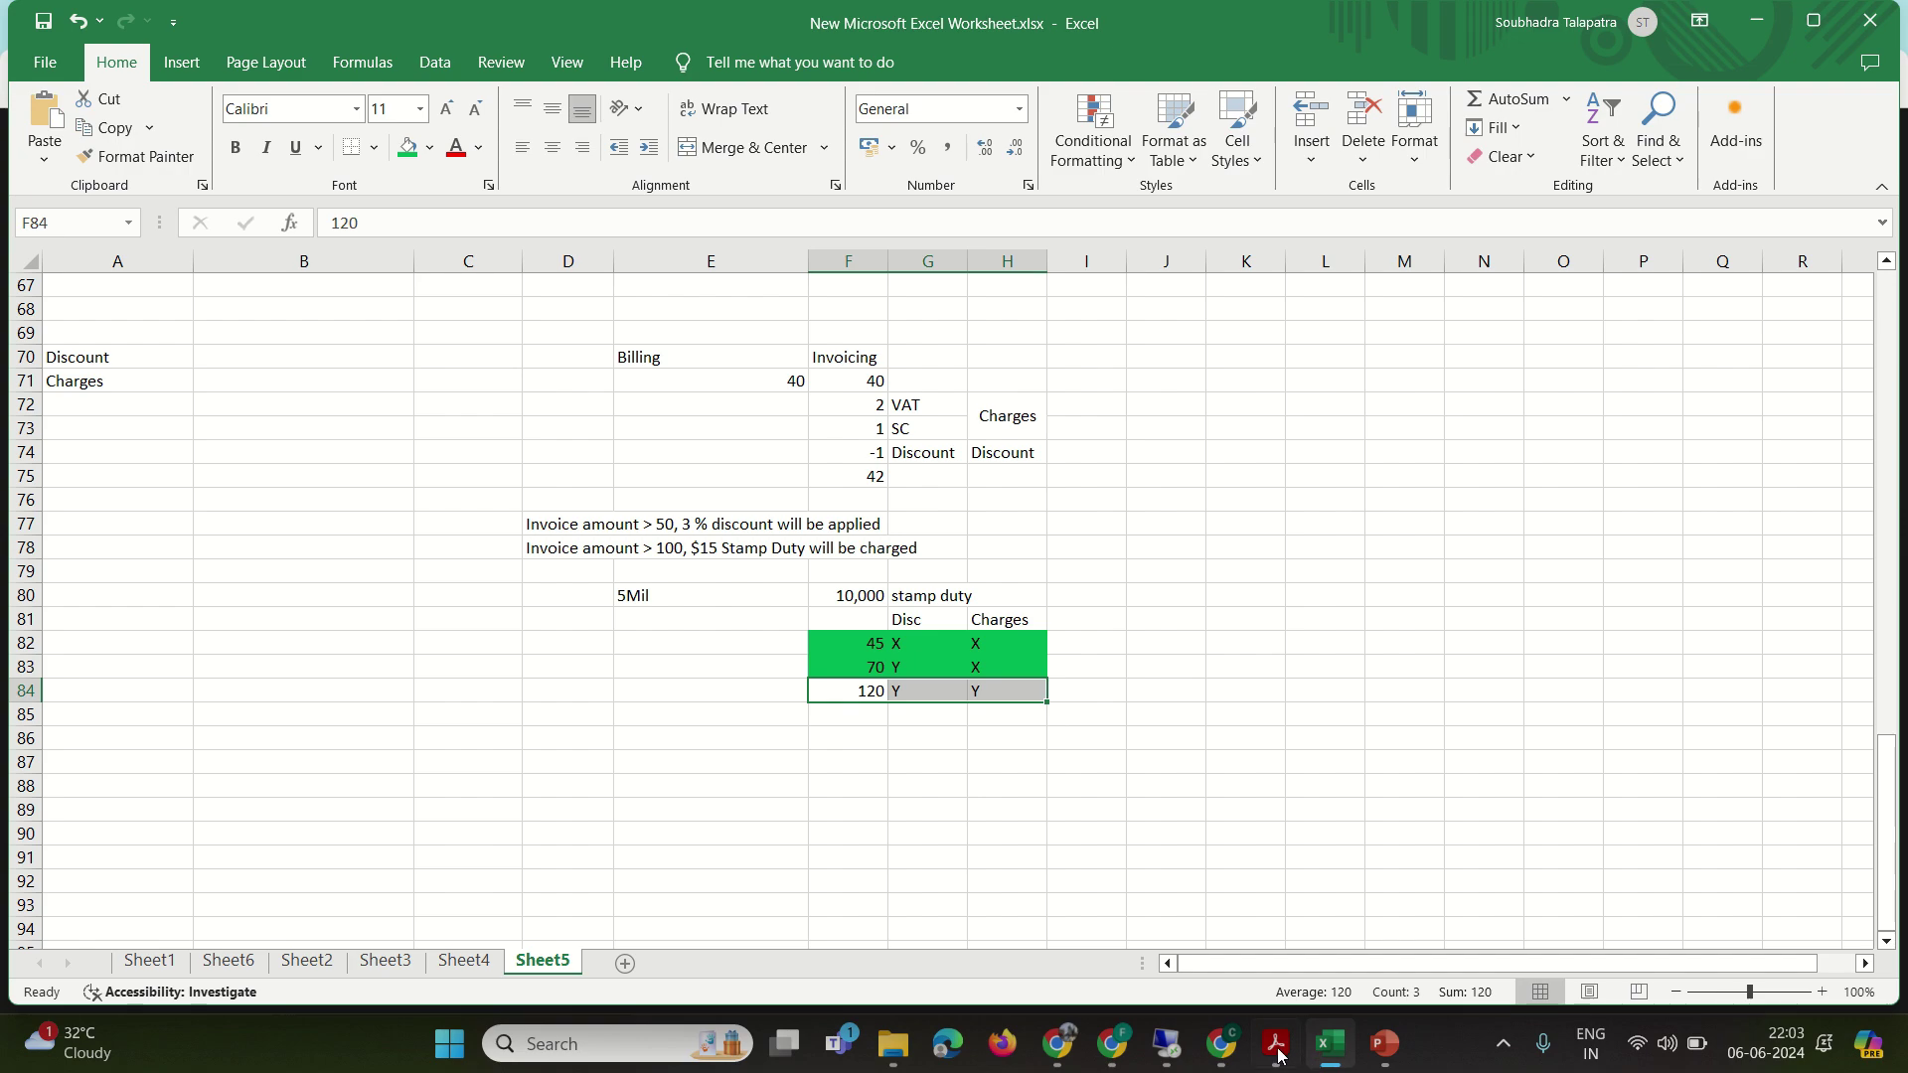
click(1165, 1043)
scroll(633, 852, down, 5)
drag(610, 716, 596, 716)
text(120,00)
double_click(628, 733)
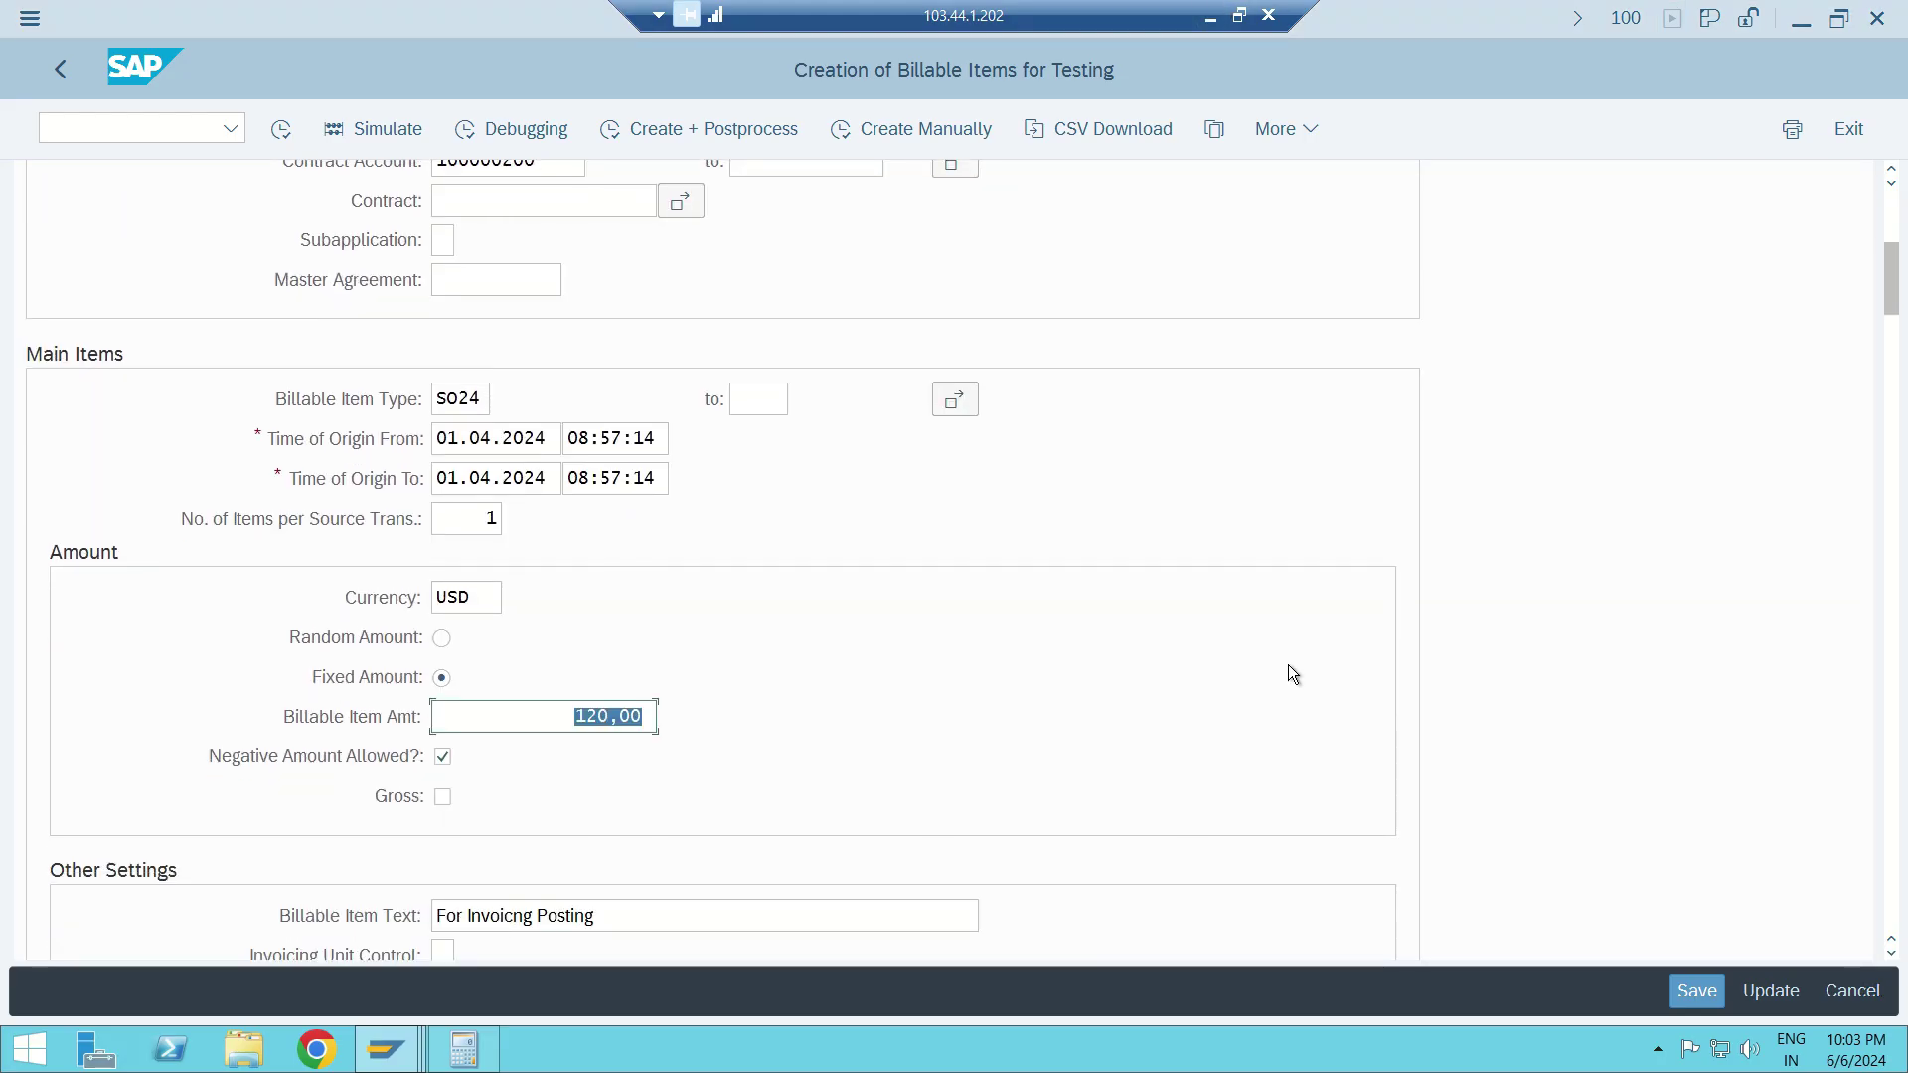
- Generate the 120,00 USD test billable item and select it in the billable items list
click(286, 133)
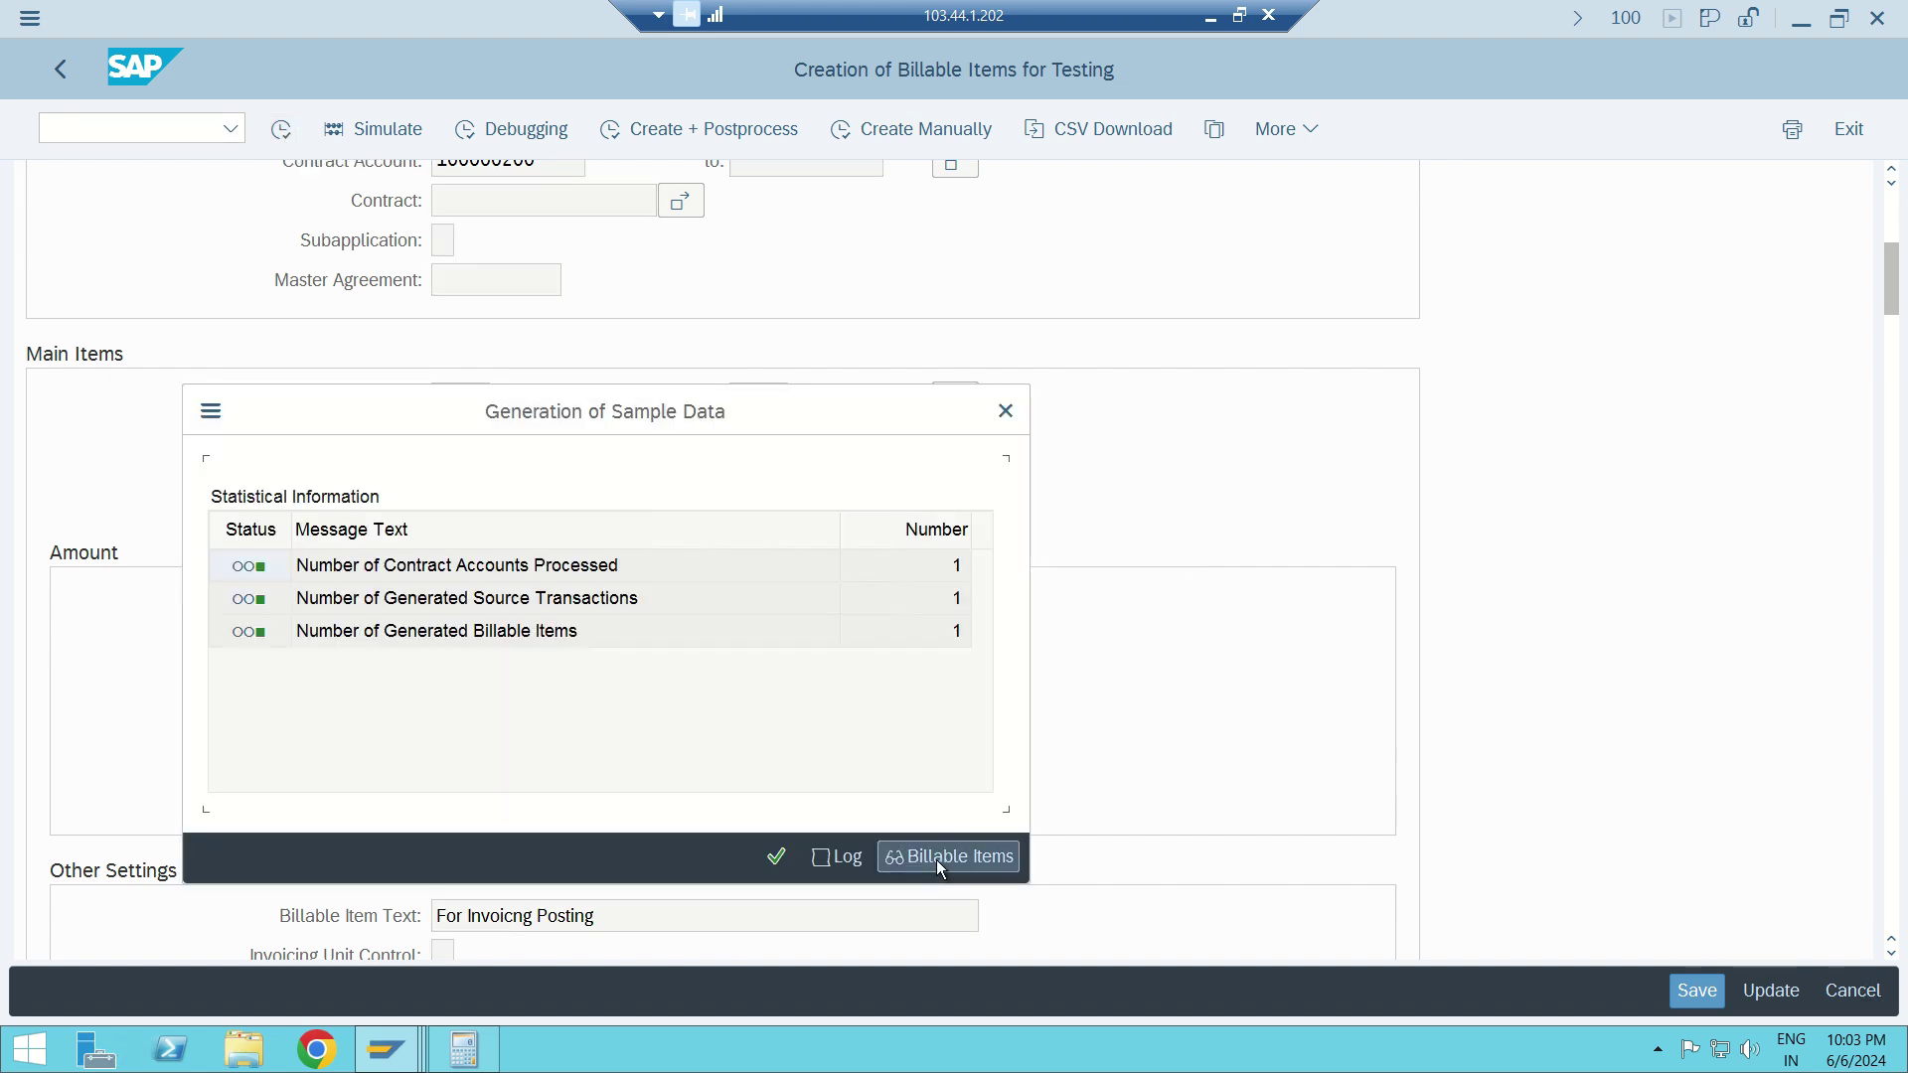
click(937, 858)
click(30, 291)
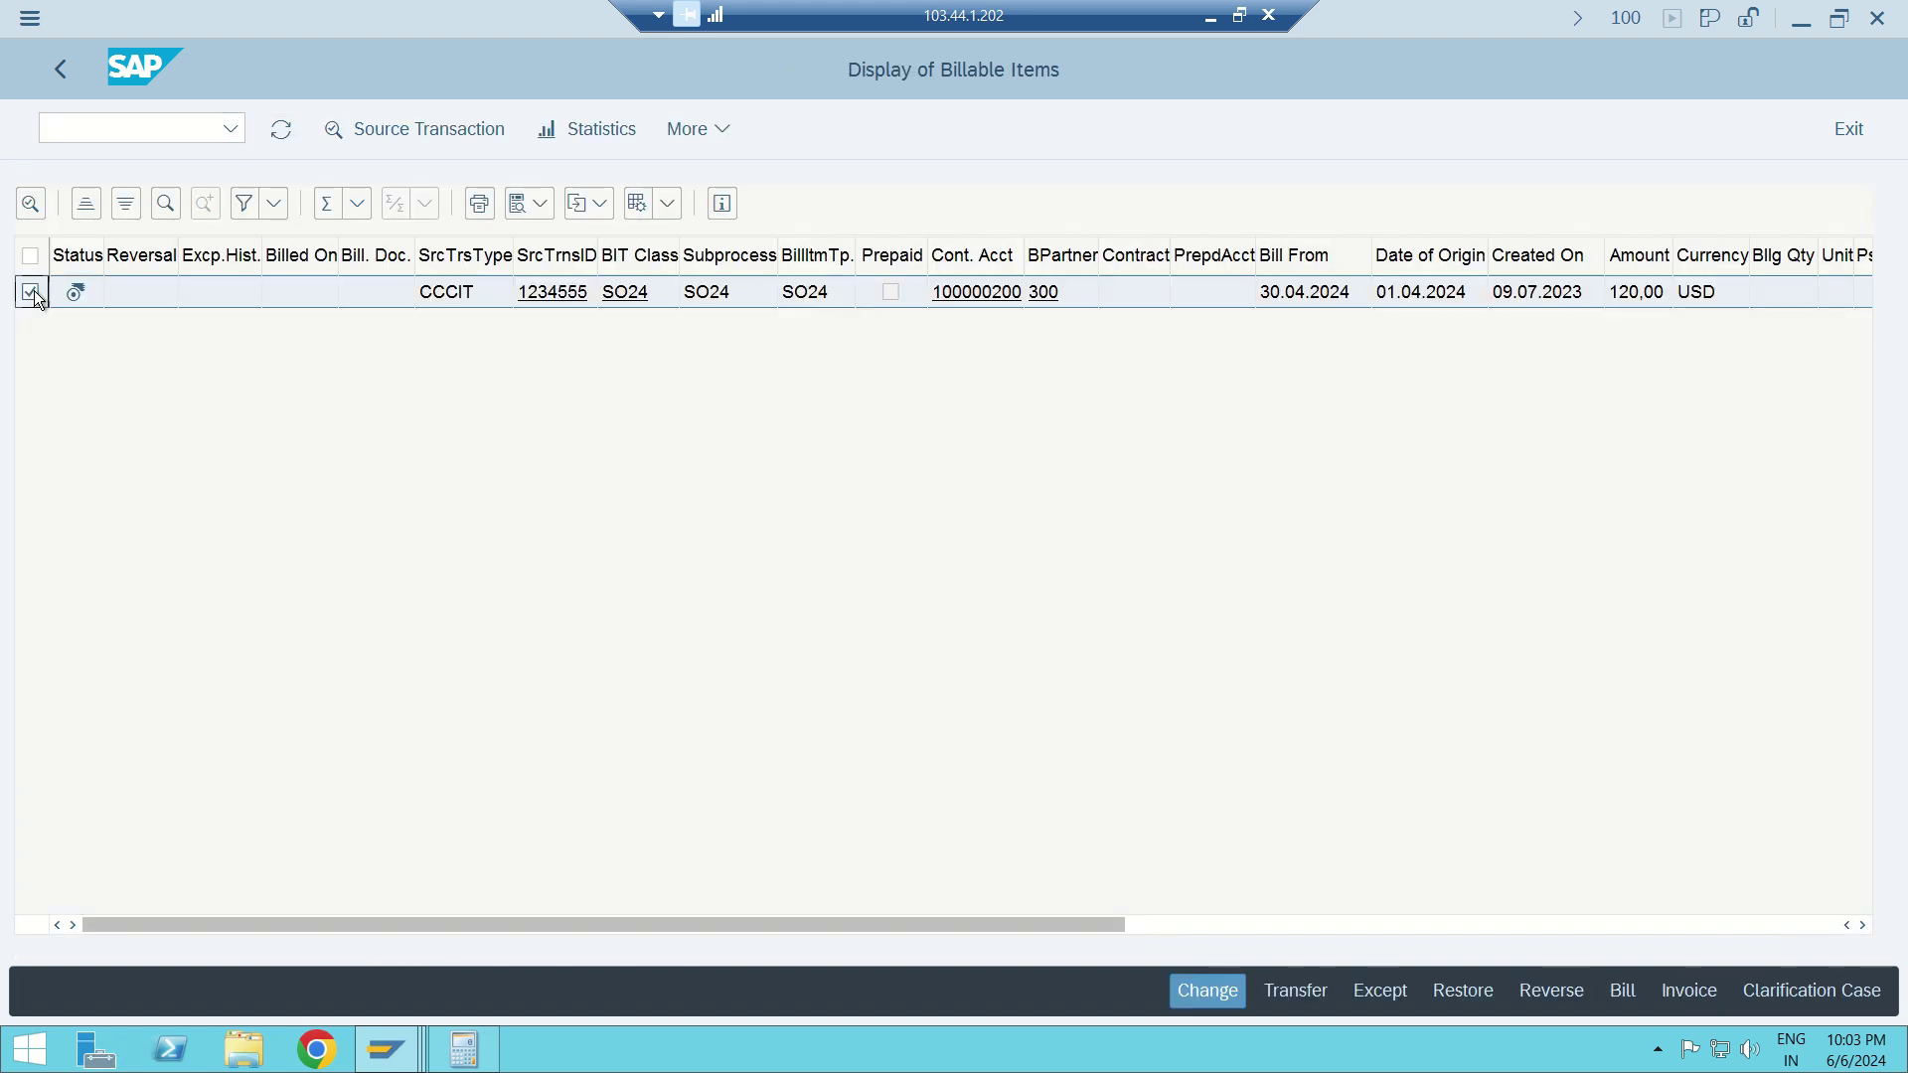
- Bill it with billing date 30.04.2024, billing all proposed items together
click(1623, 991)
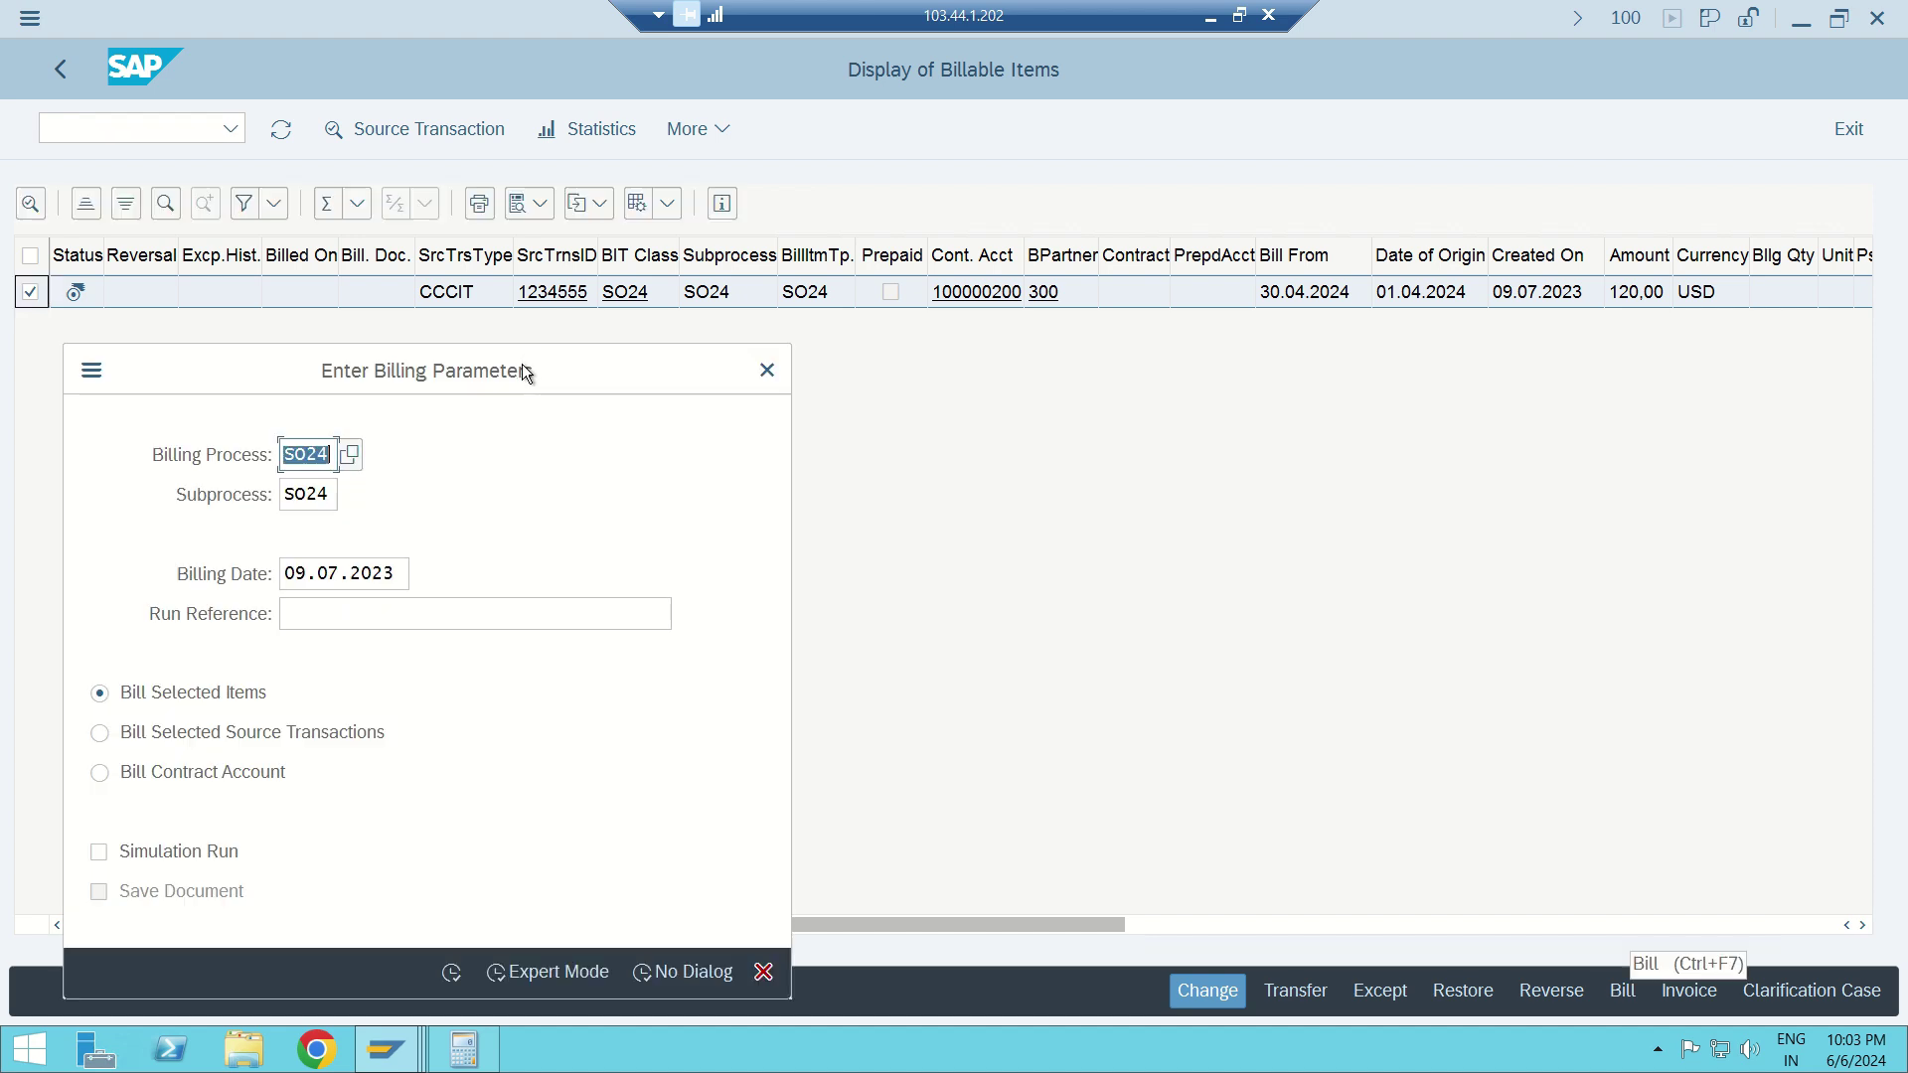
key(Tab)
key(Tab)
key(Delete)
click(334, 612)
click(451, 972)
key(Return)
click(1578, 1011)
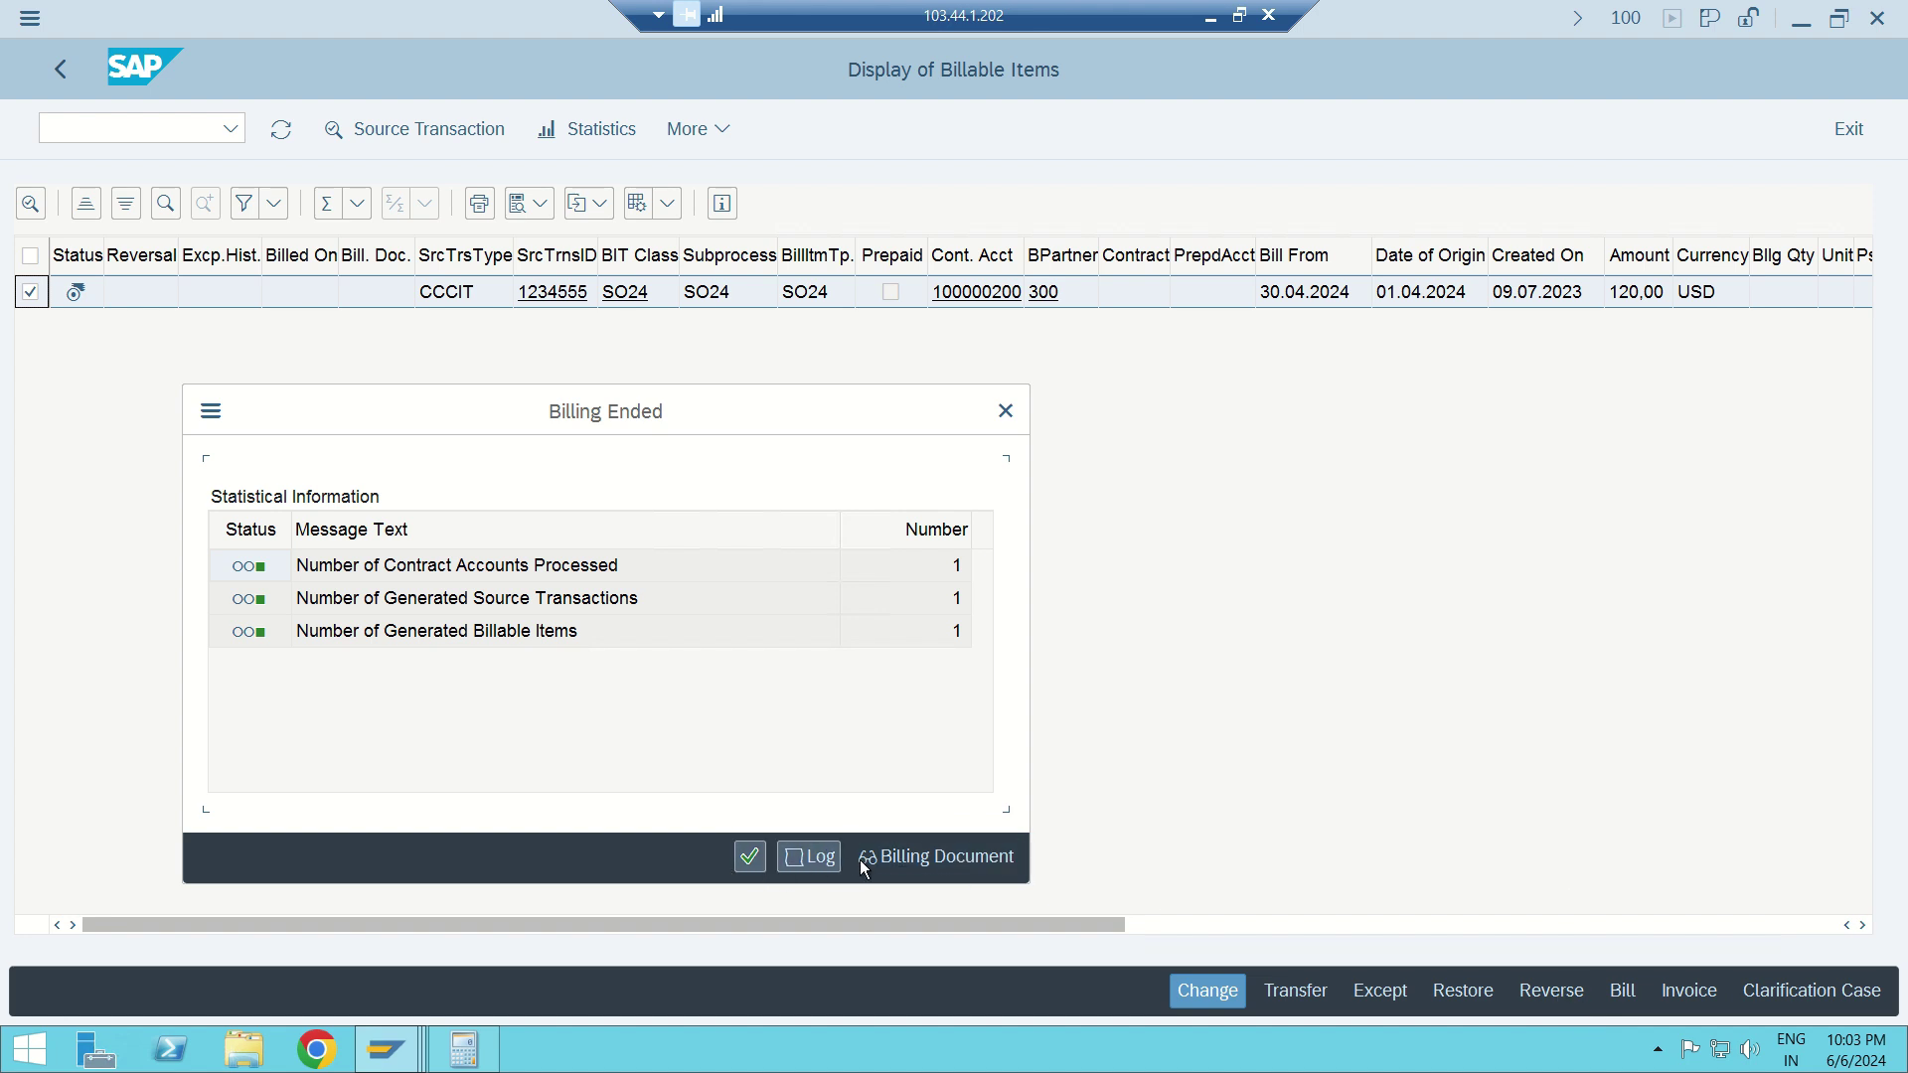
- Check the 120,00 amount on billing document 1000127 and return to the billable items list
click(930, 856)
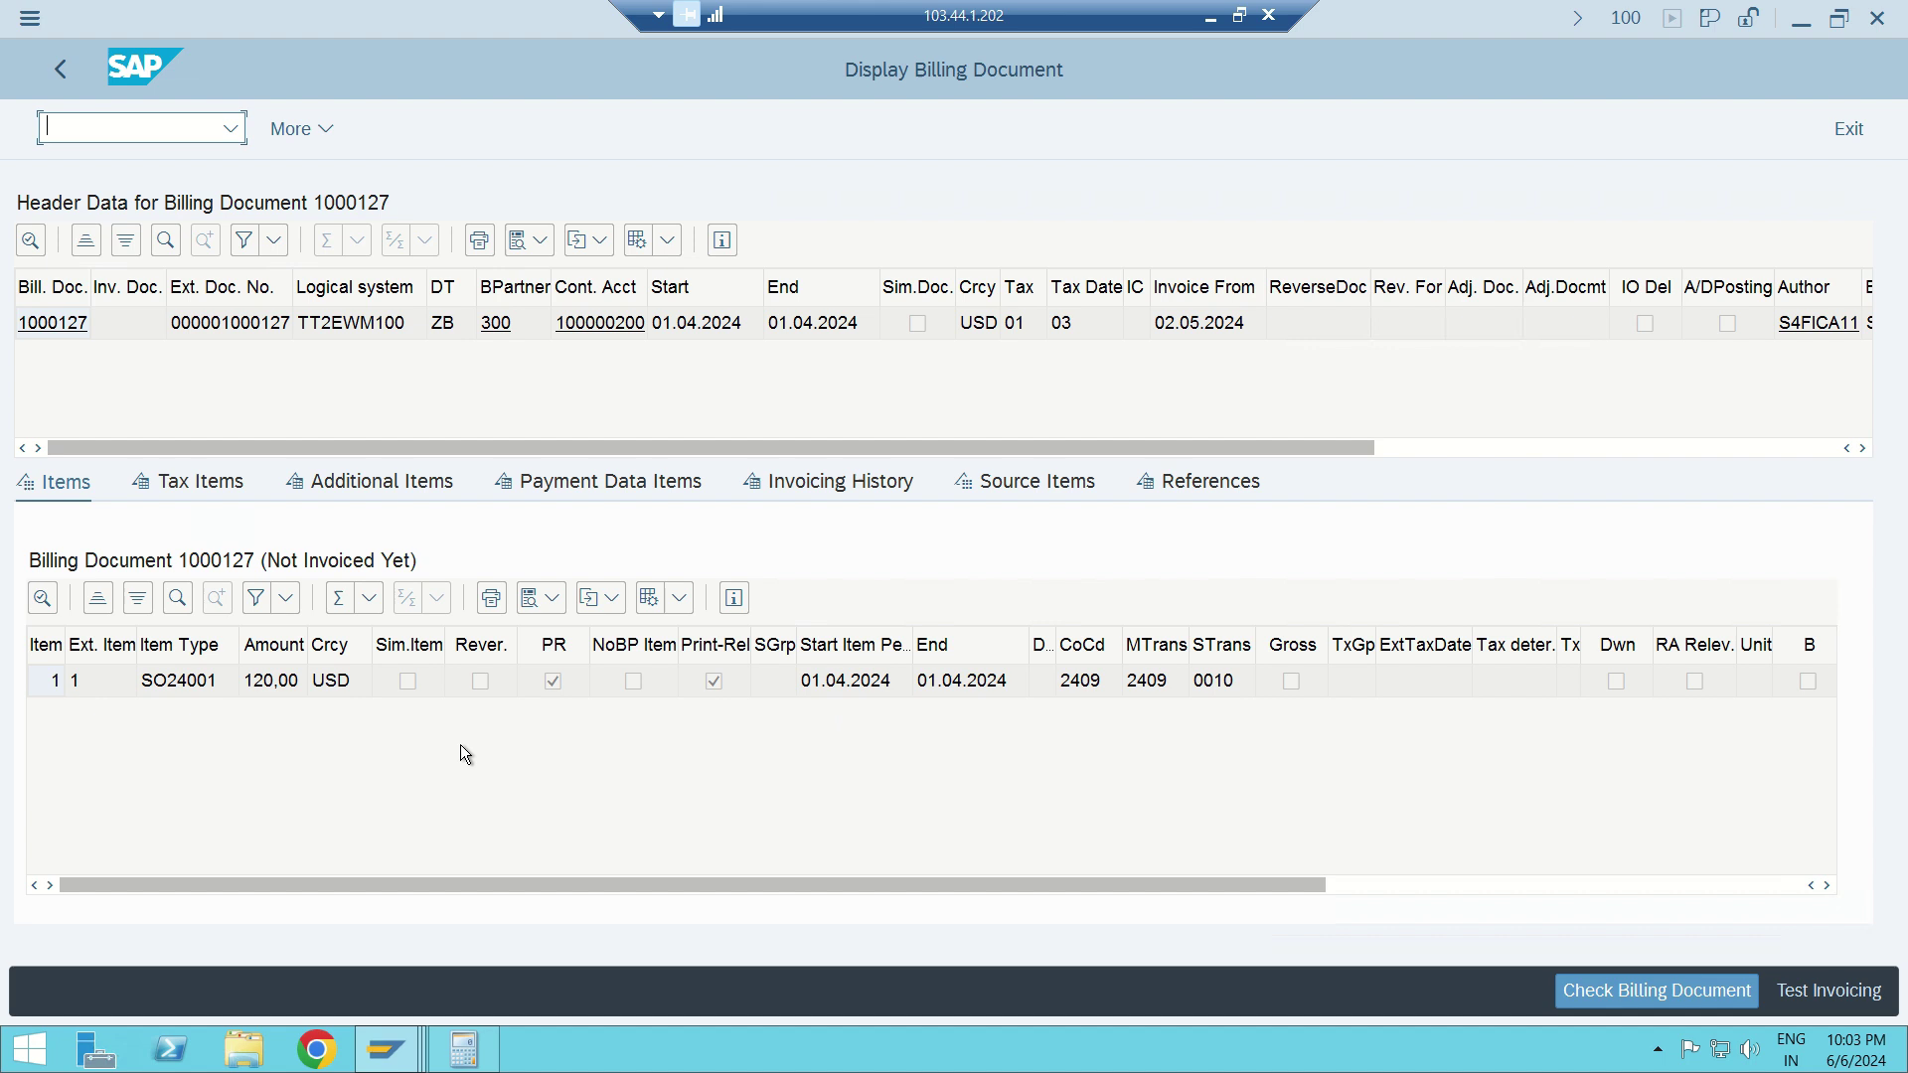
click(260, 679)
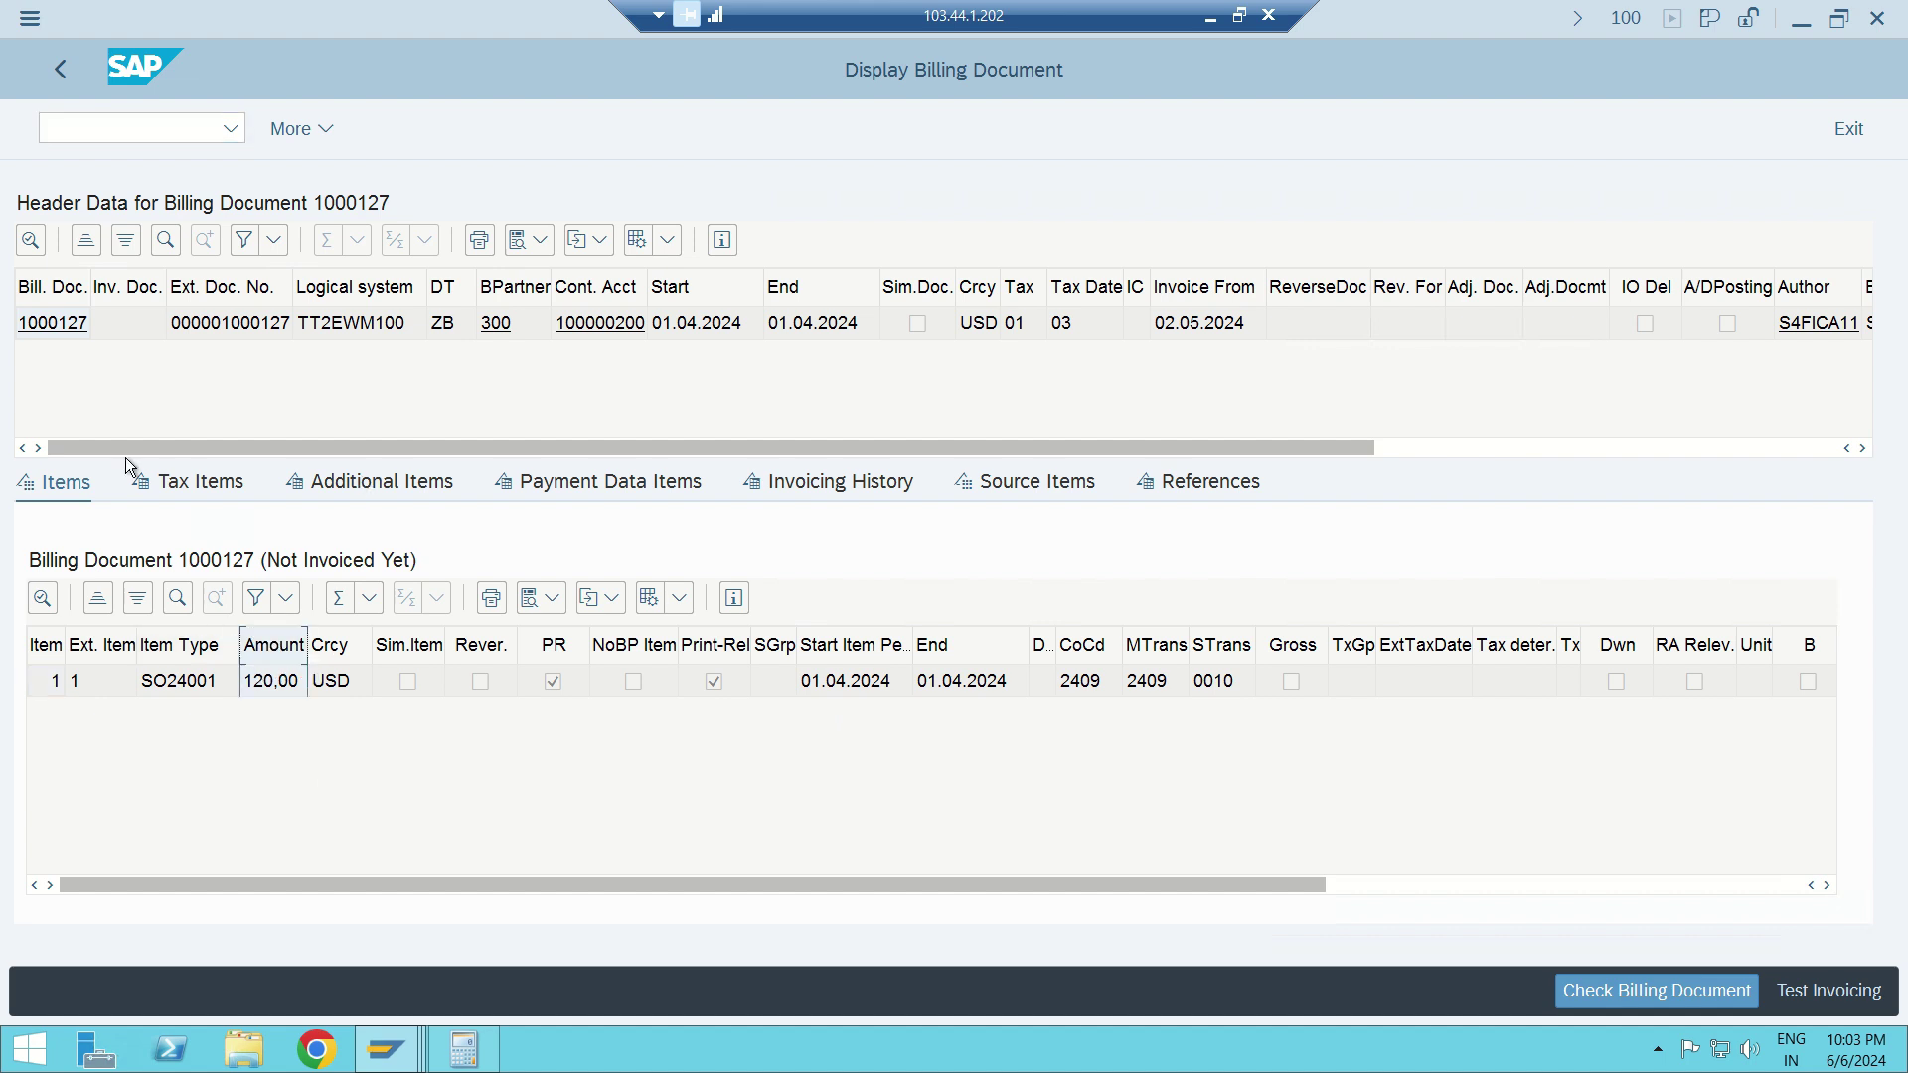
click(59, 70)
click(750, 856)
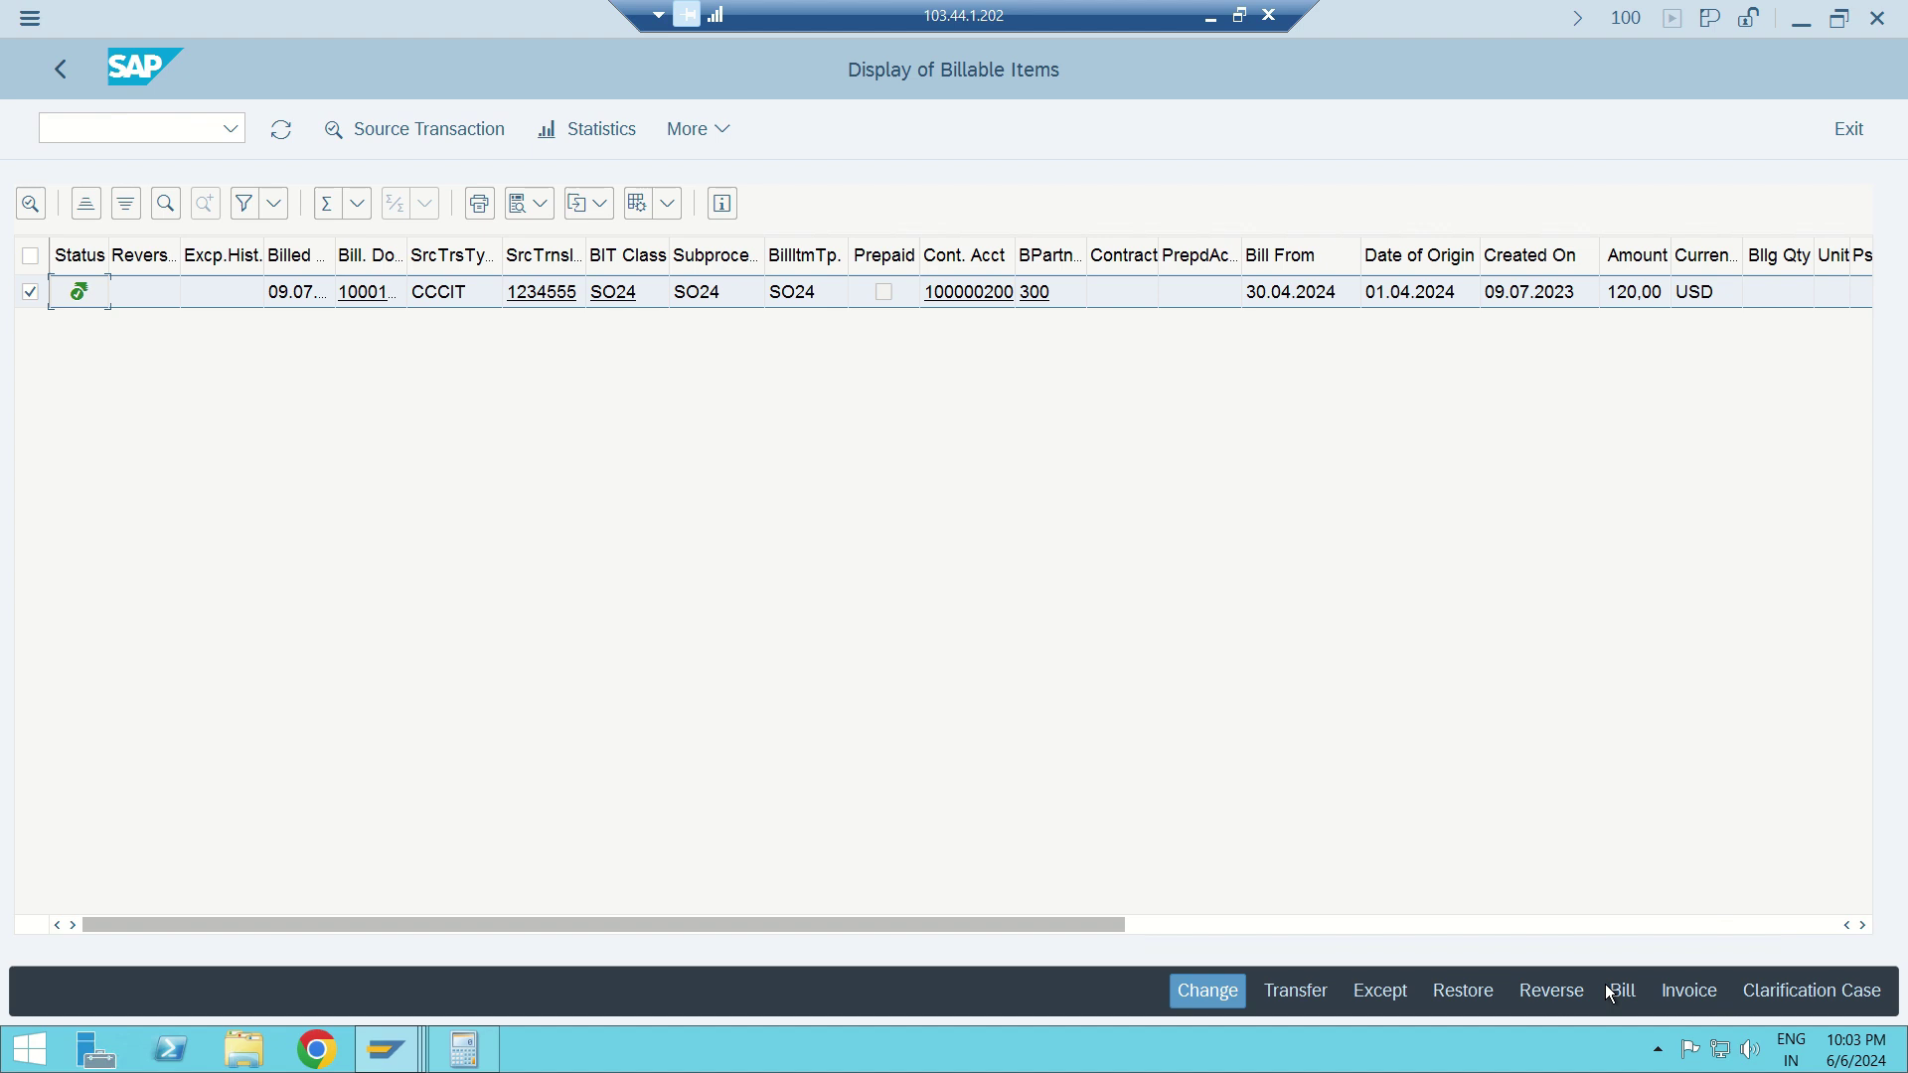
- Set up invoicing with invoicing process 24 and document and posting dates 02.05.2024
click(1685, 995)
text(24)
key(Tab)
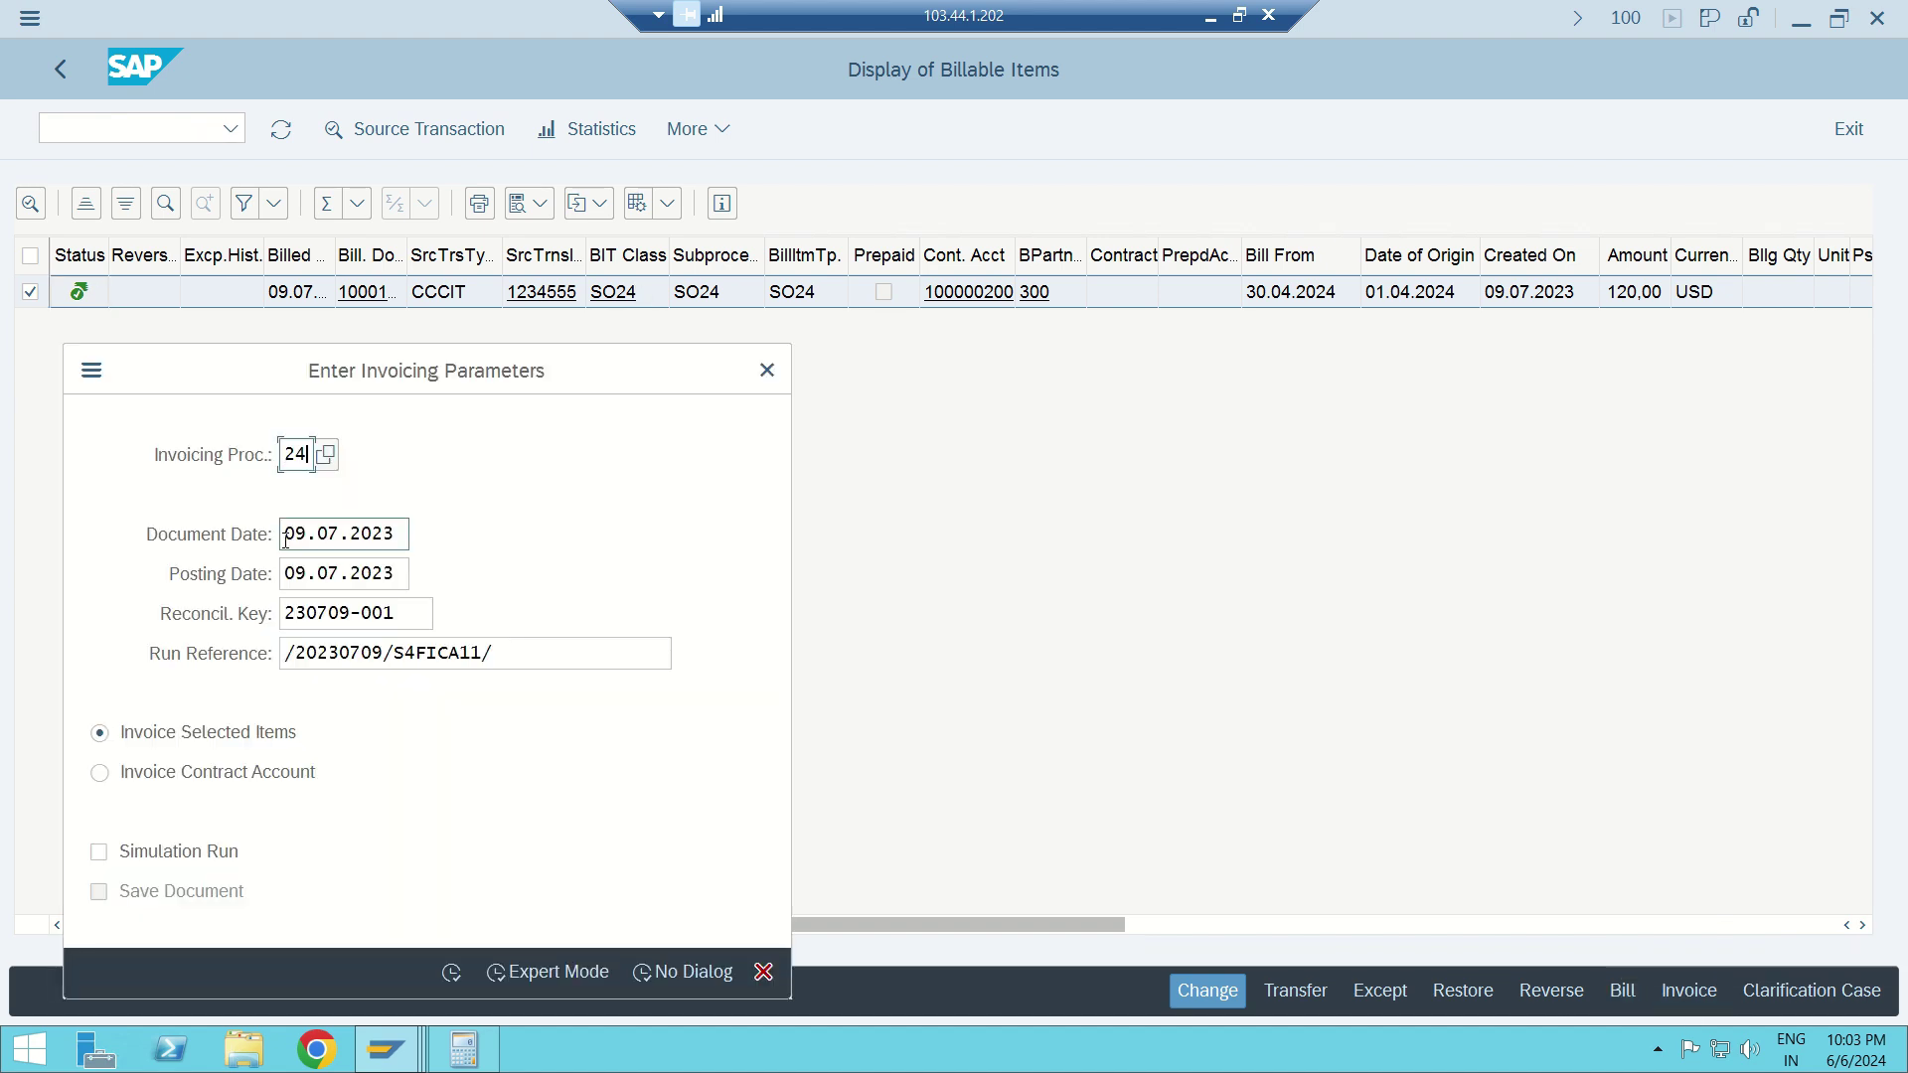
key(BackSpace)
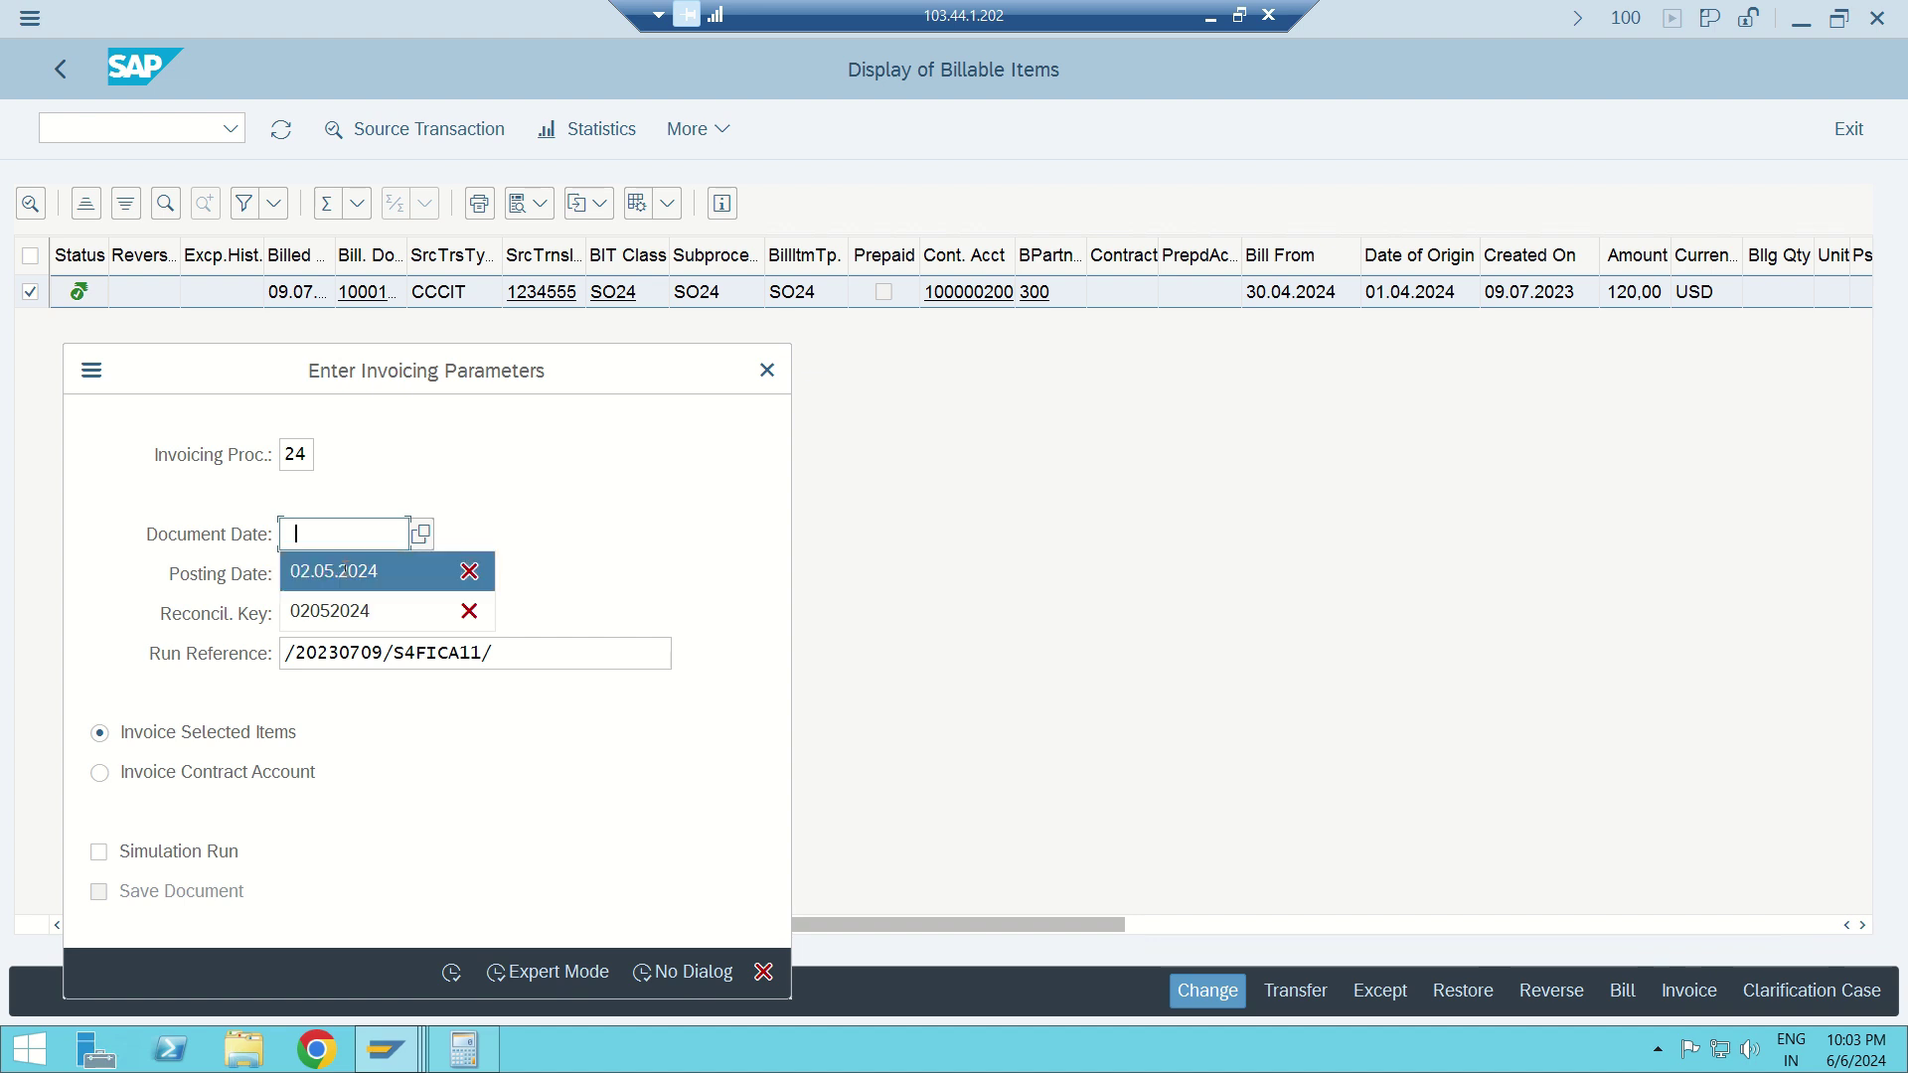
click(348, 572)
key(Tab)
key(BackSpace)
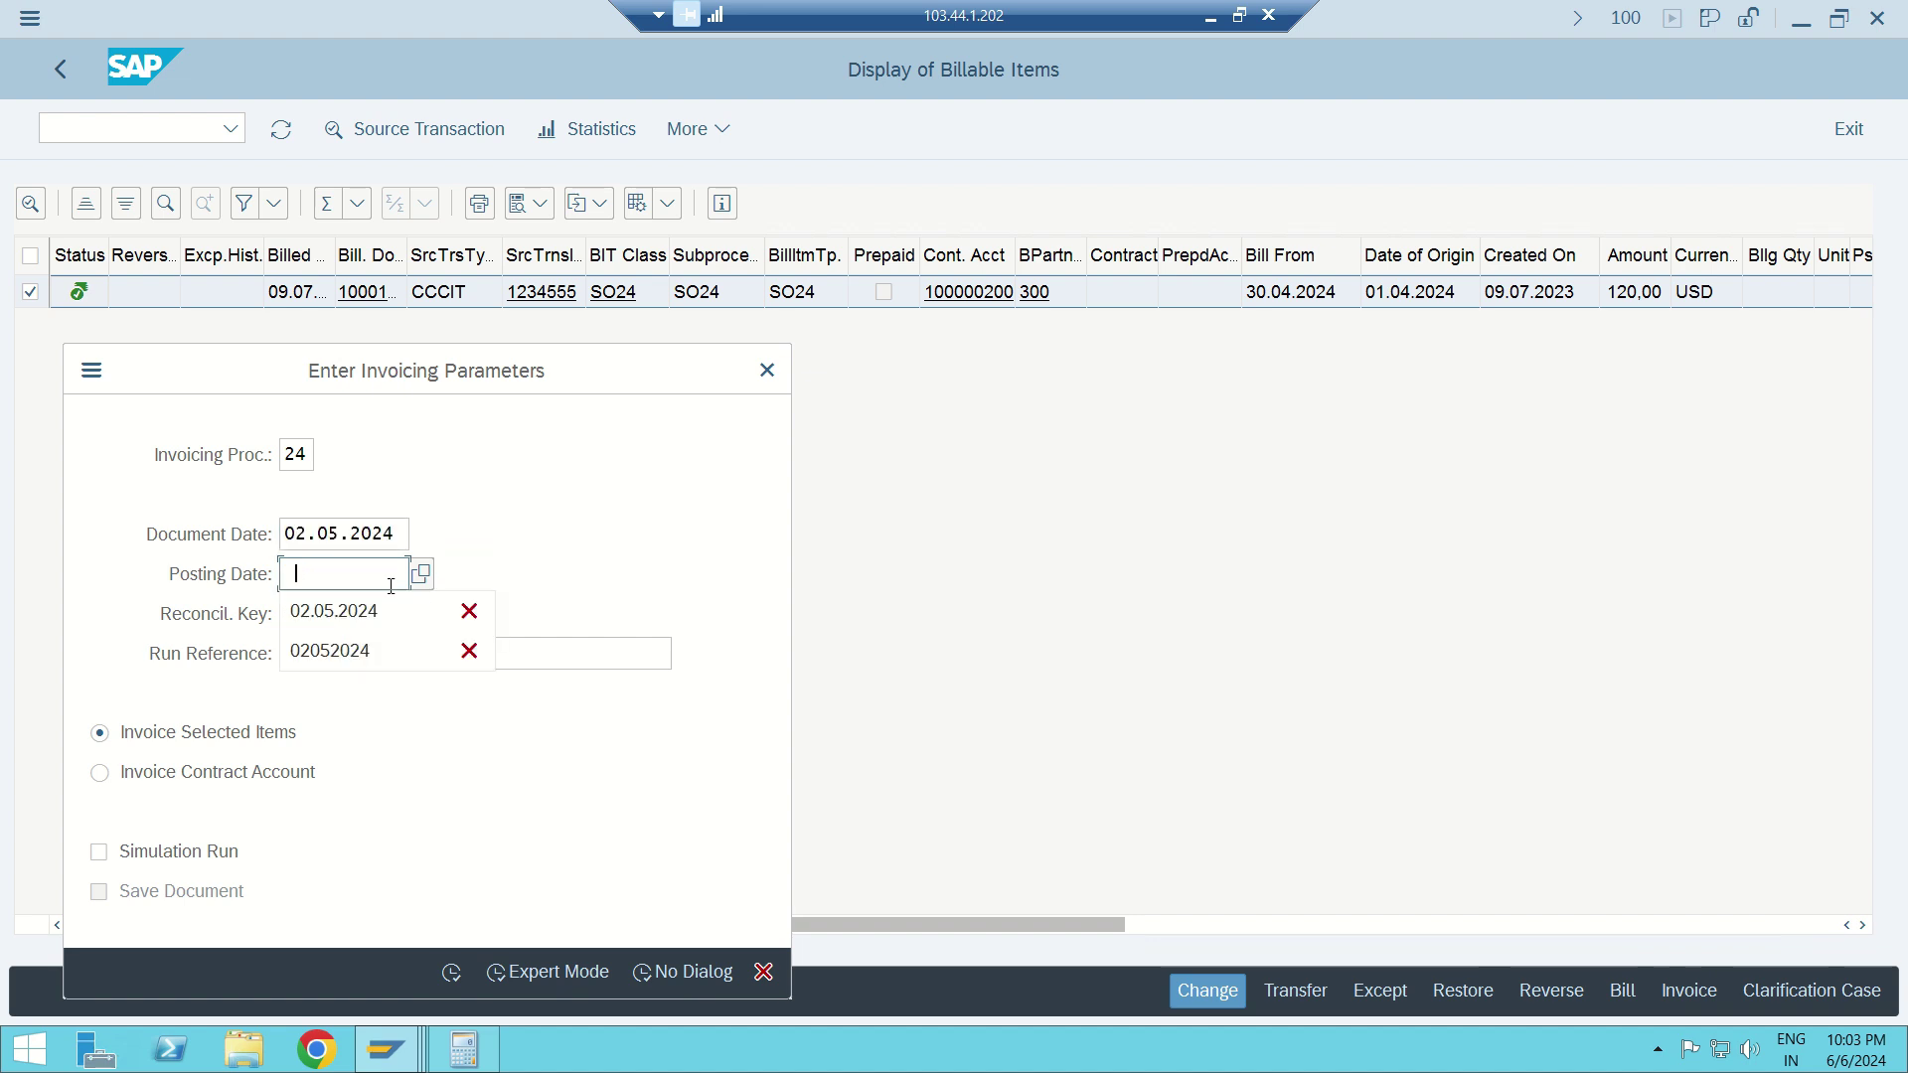
click(379, 611)
click(451, 972)
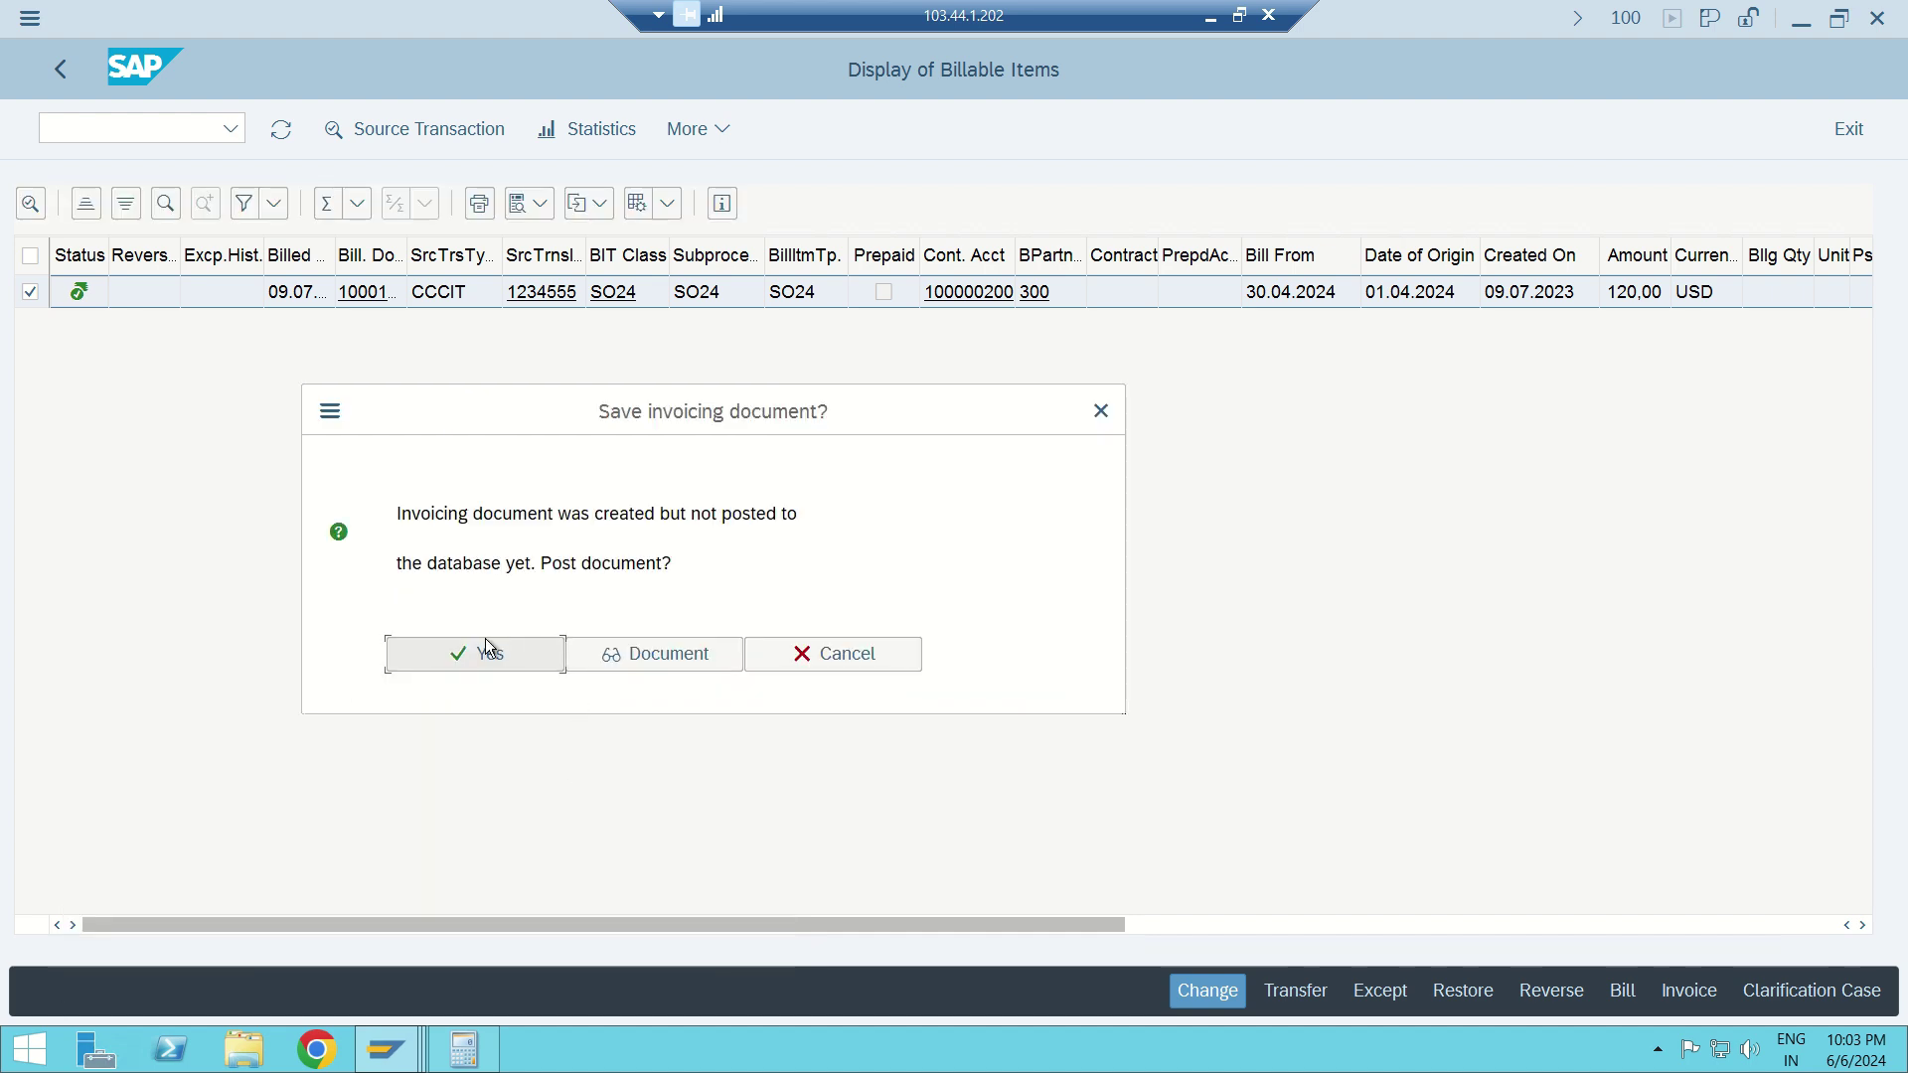
click(488, 656)
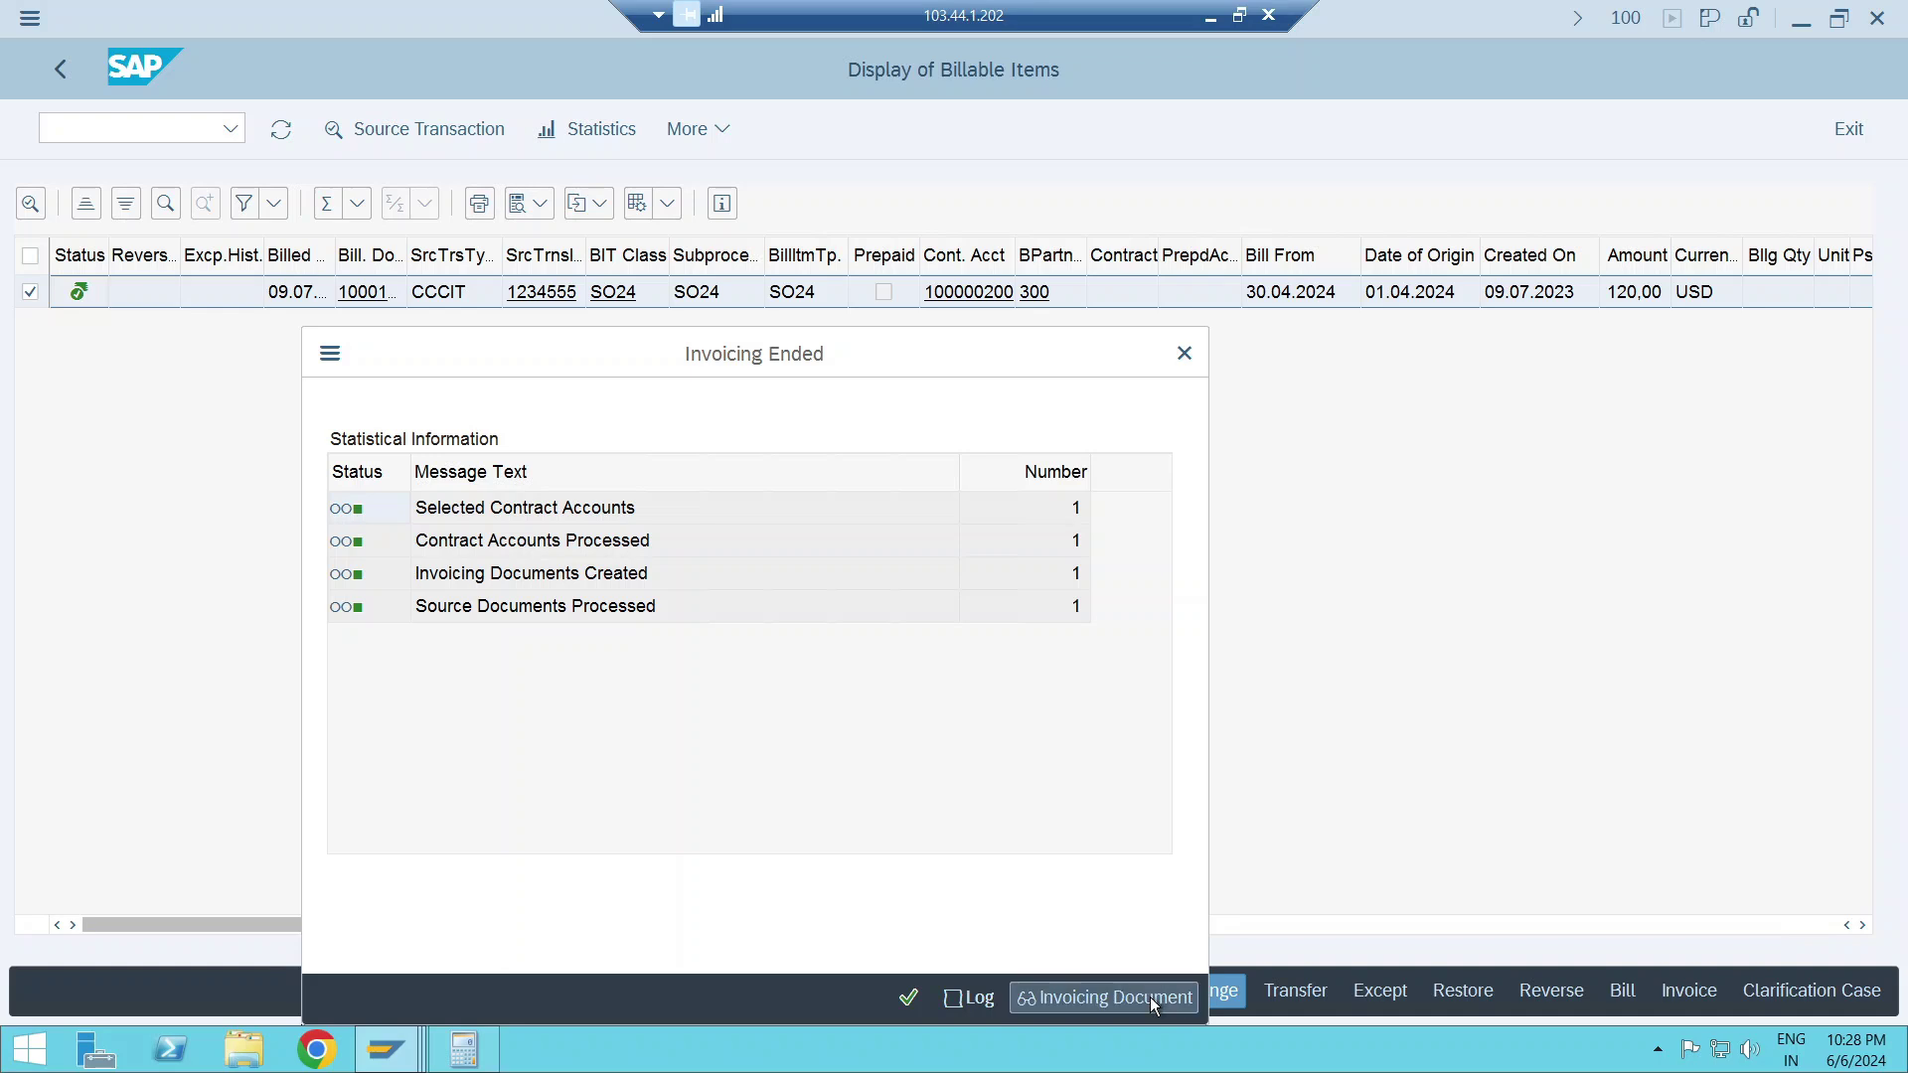
click(1151, 1001)
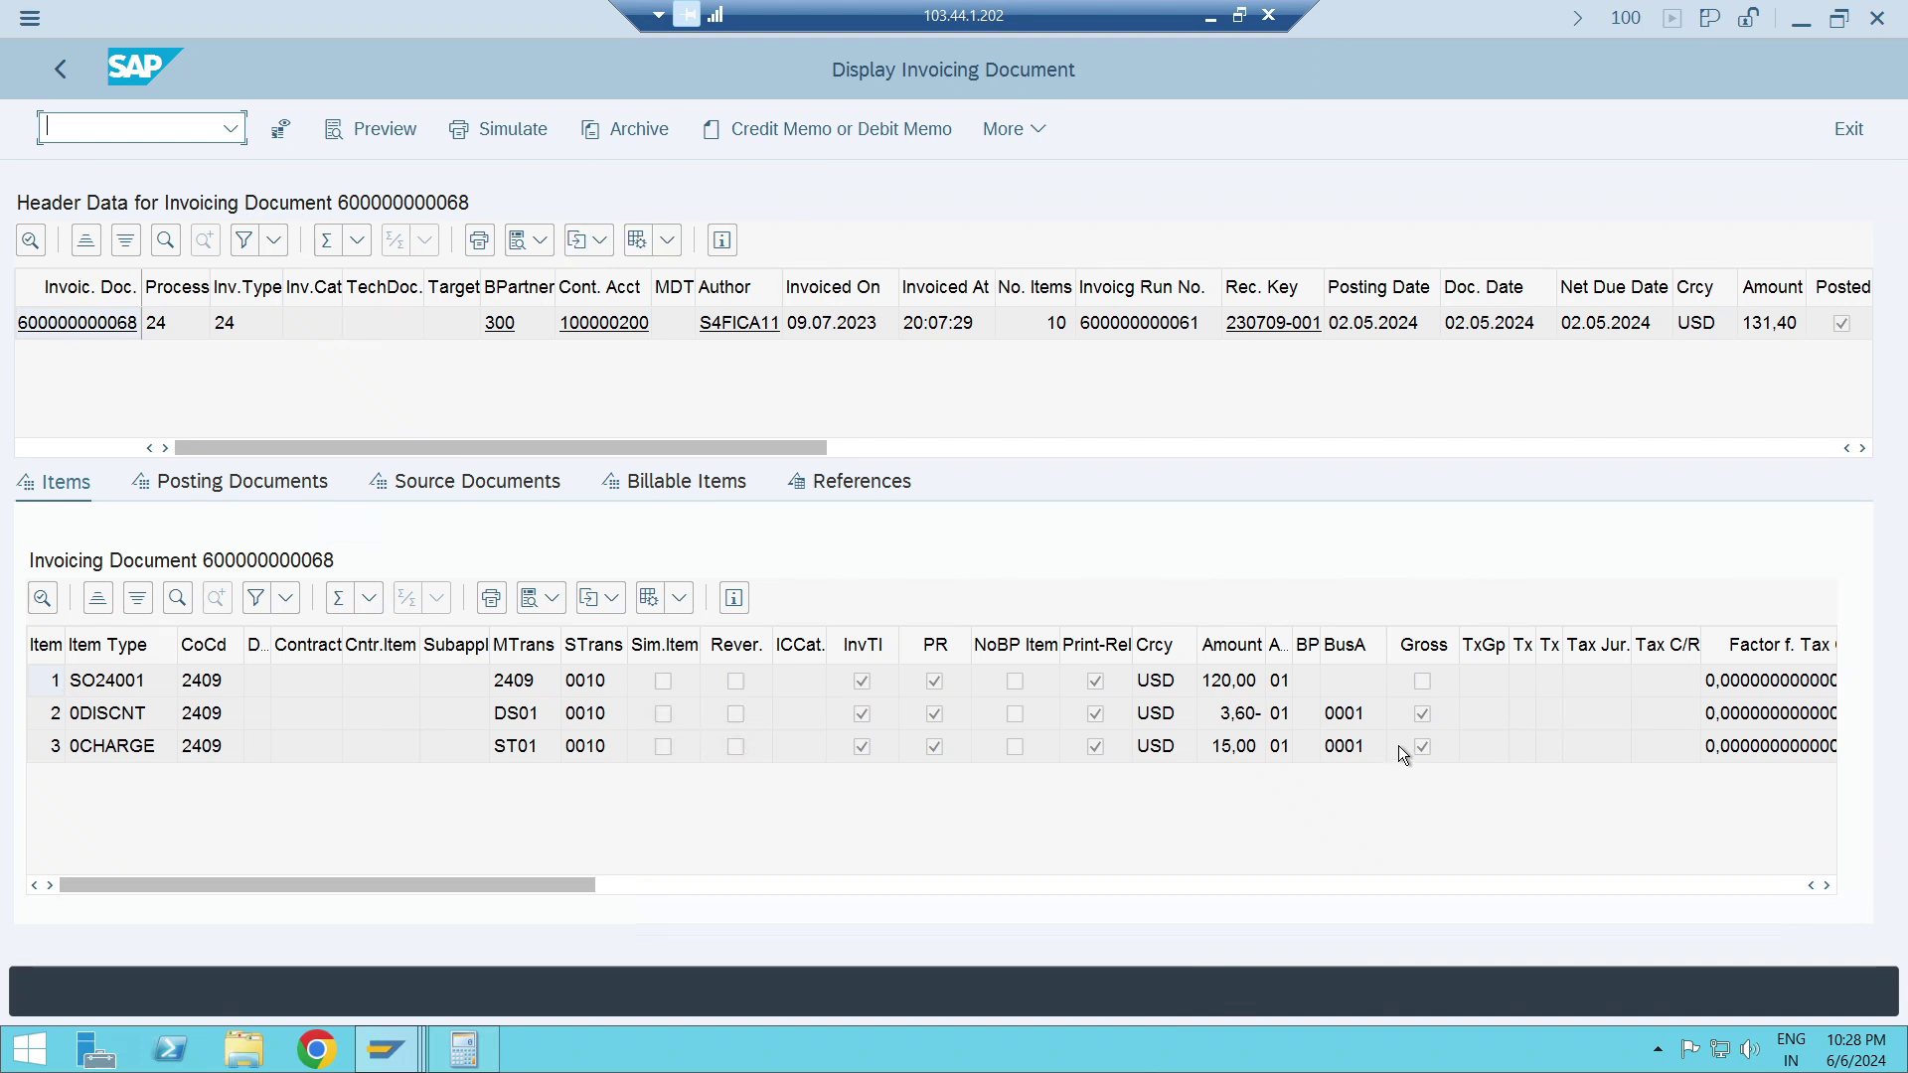
- Check the item amounts: 120,00 item, 3,60- discount, 0CHARGE line, and the 131,40 total
click(1235, 684)
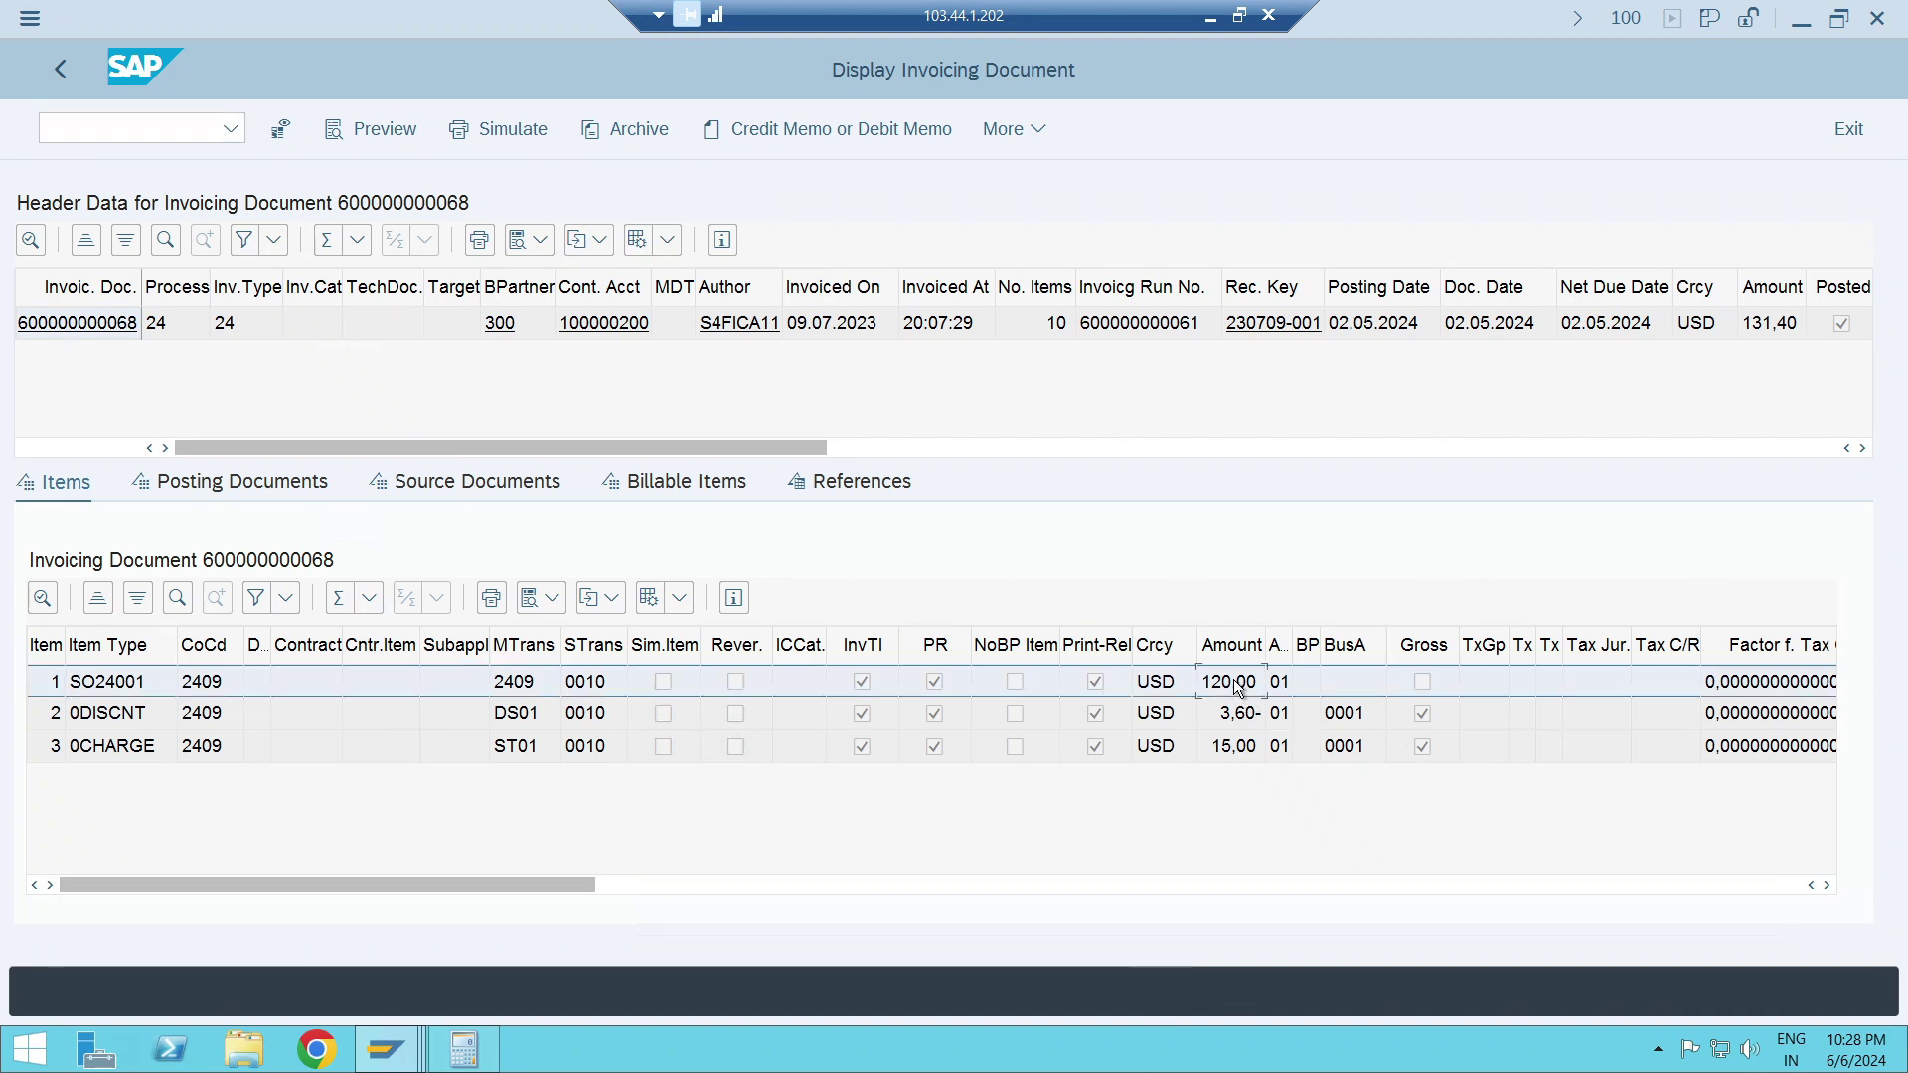
click(1776, 298)
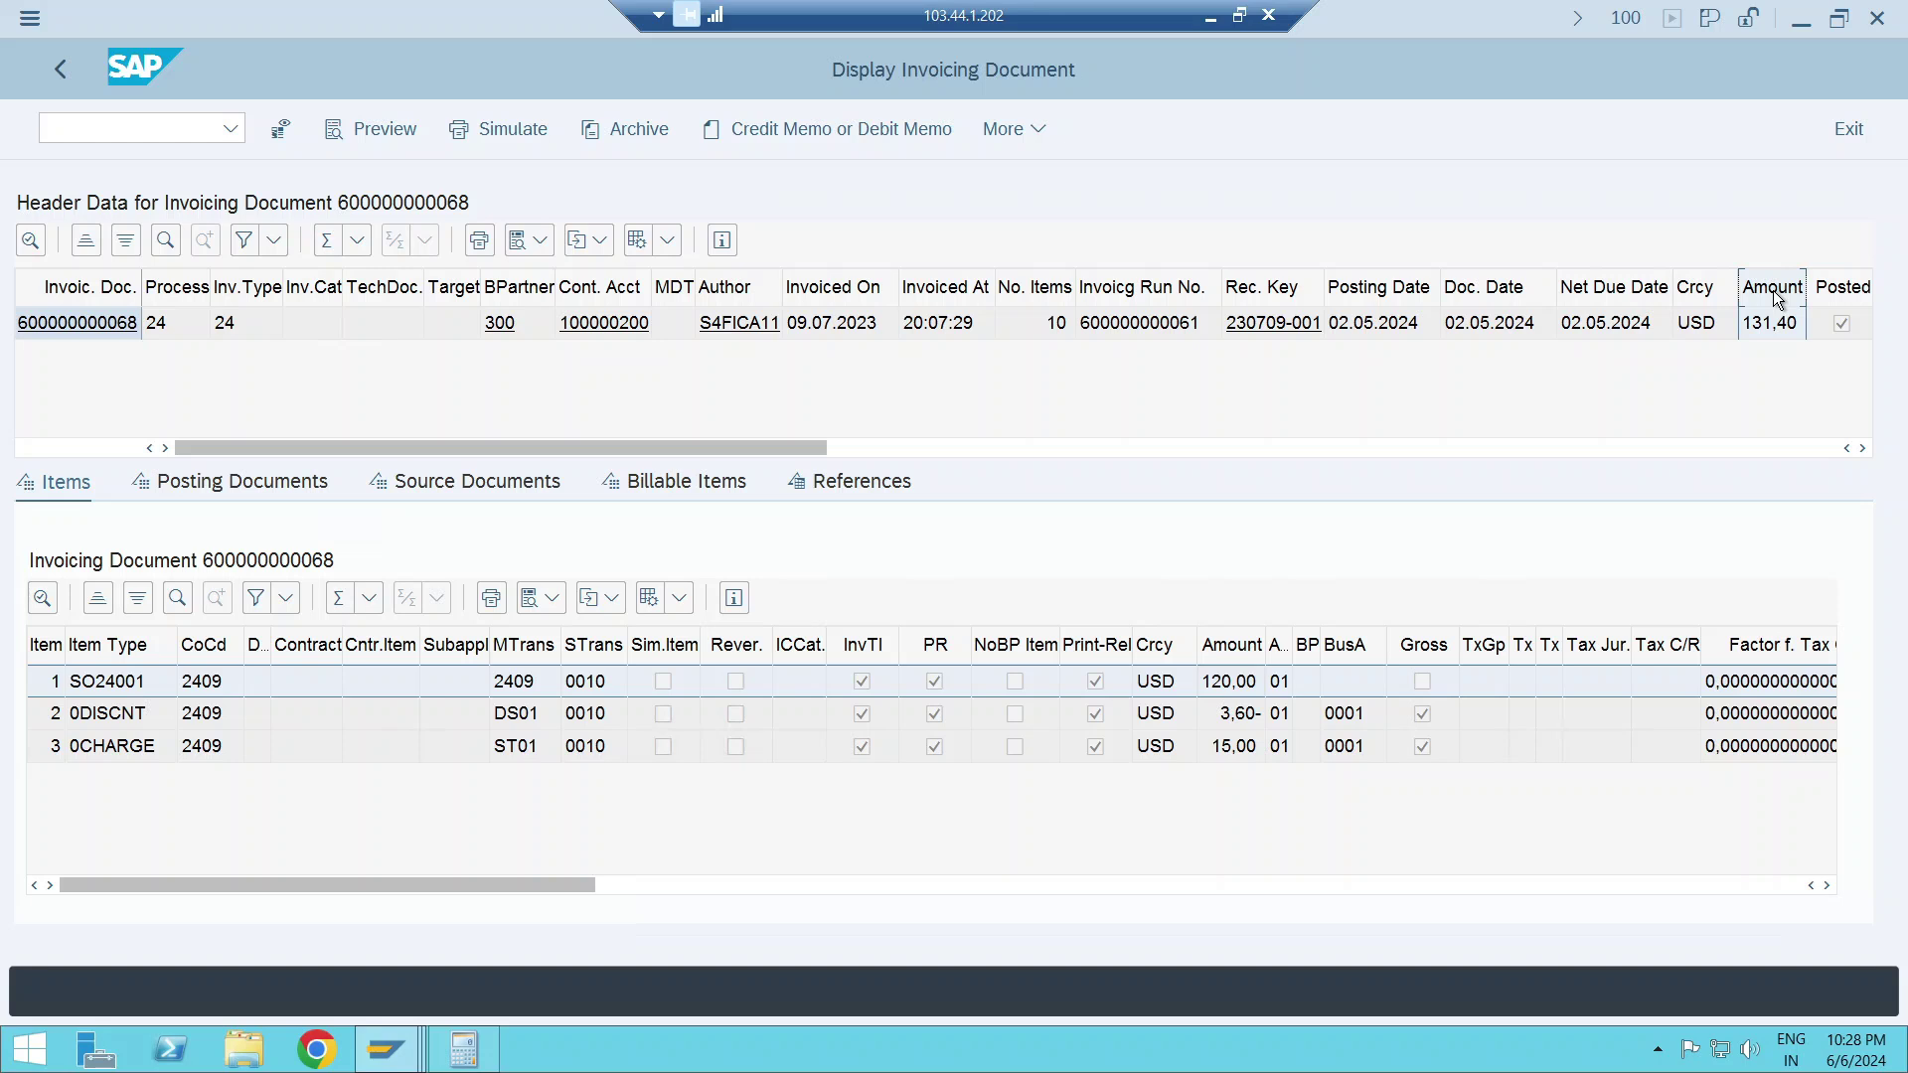
click(1229, 683)
click(1230, 715)
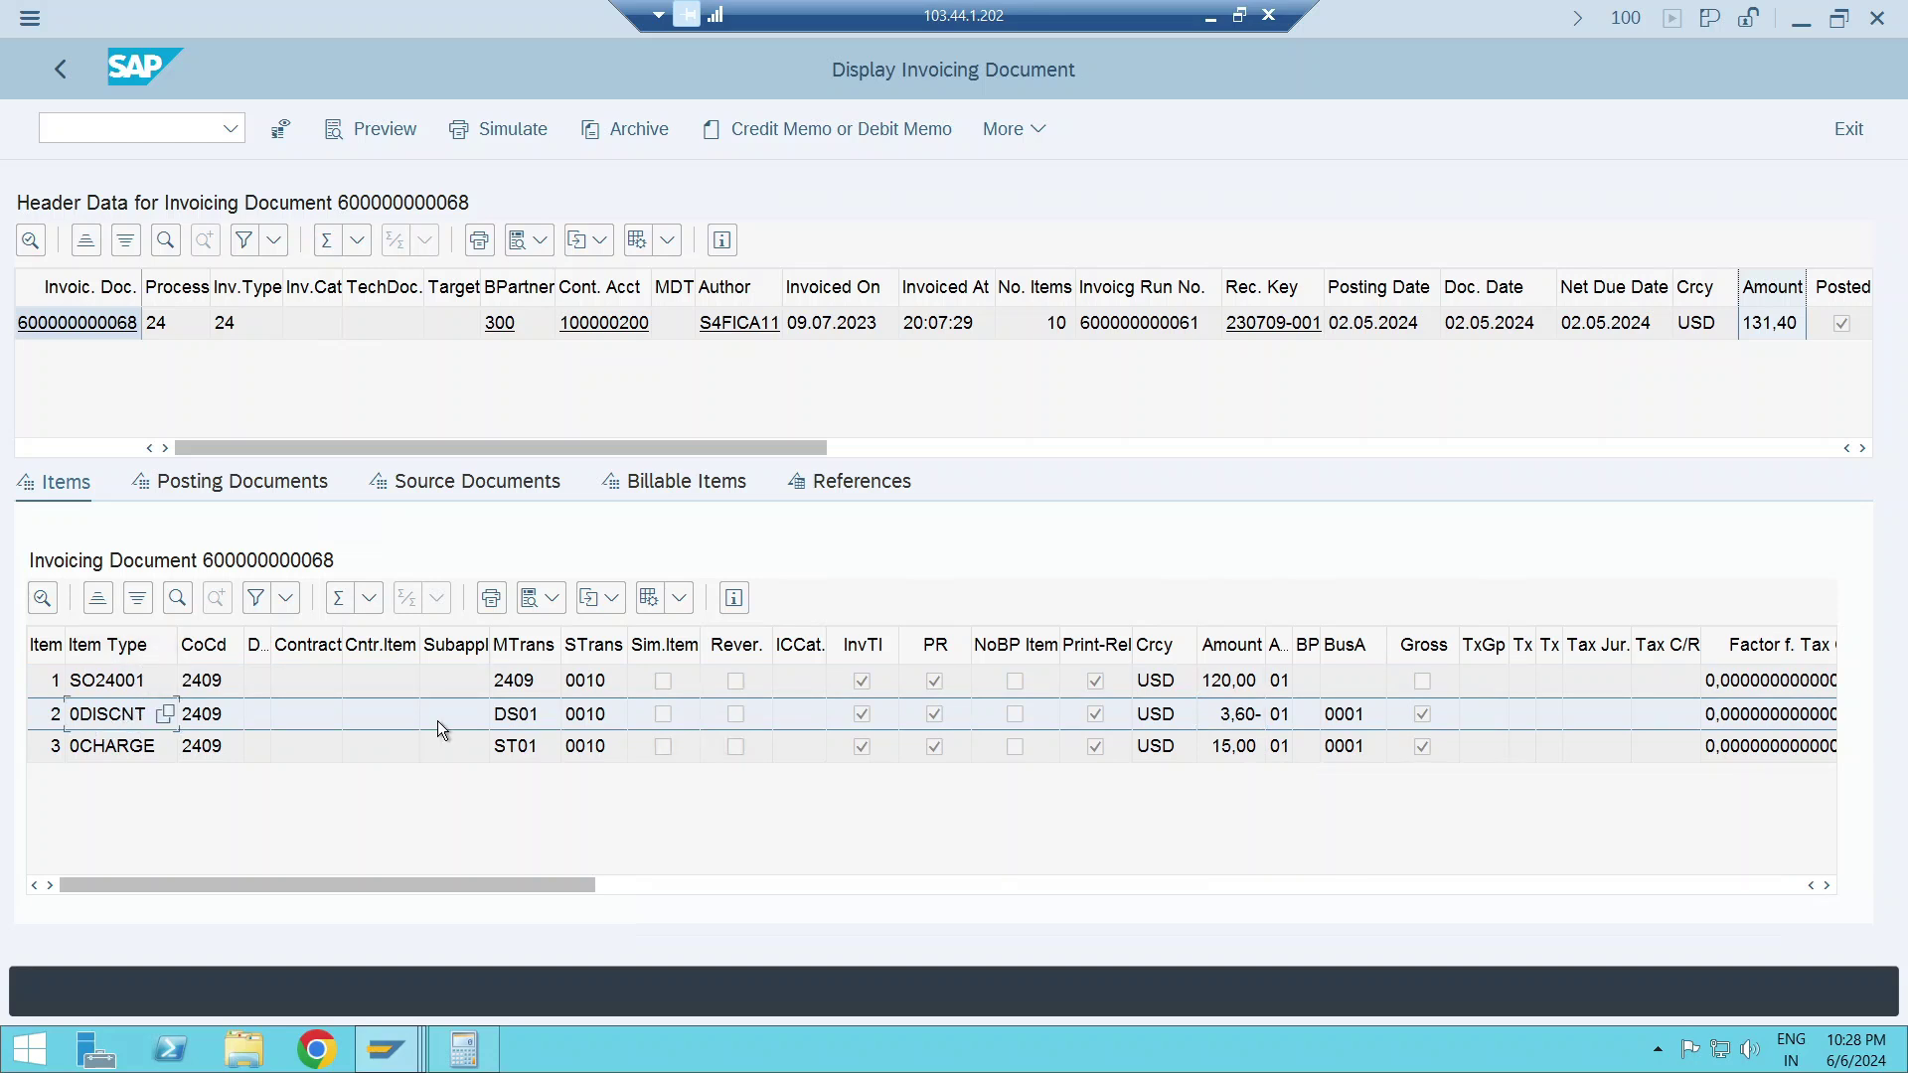
click(1242, 718)
click(149, 747)
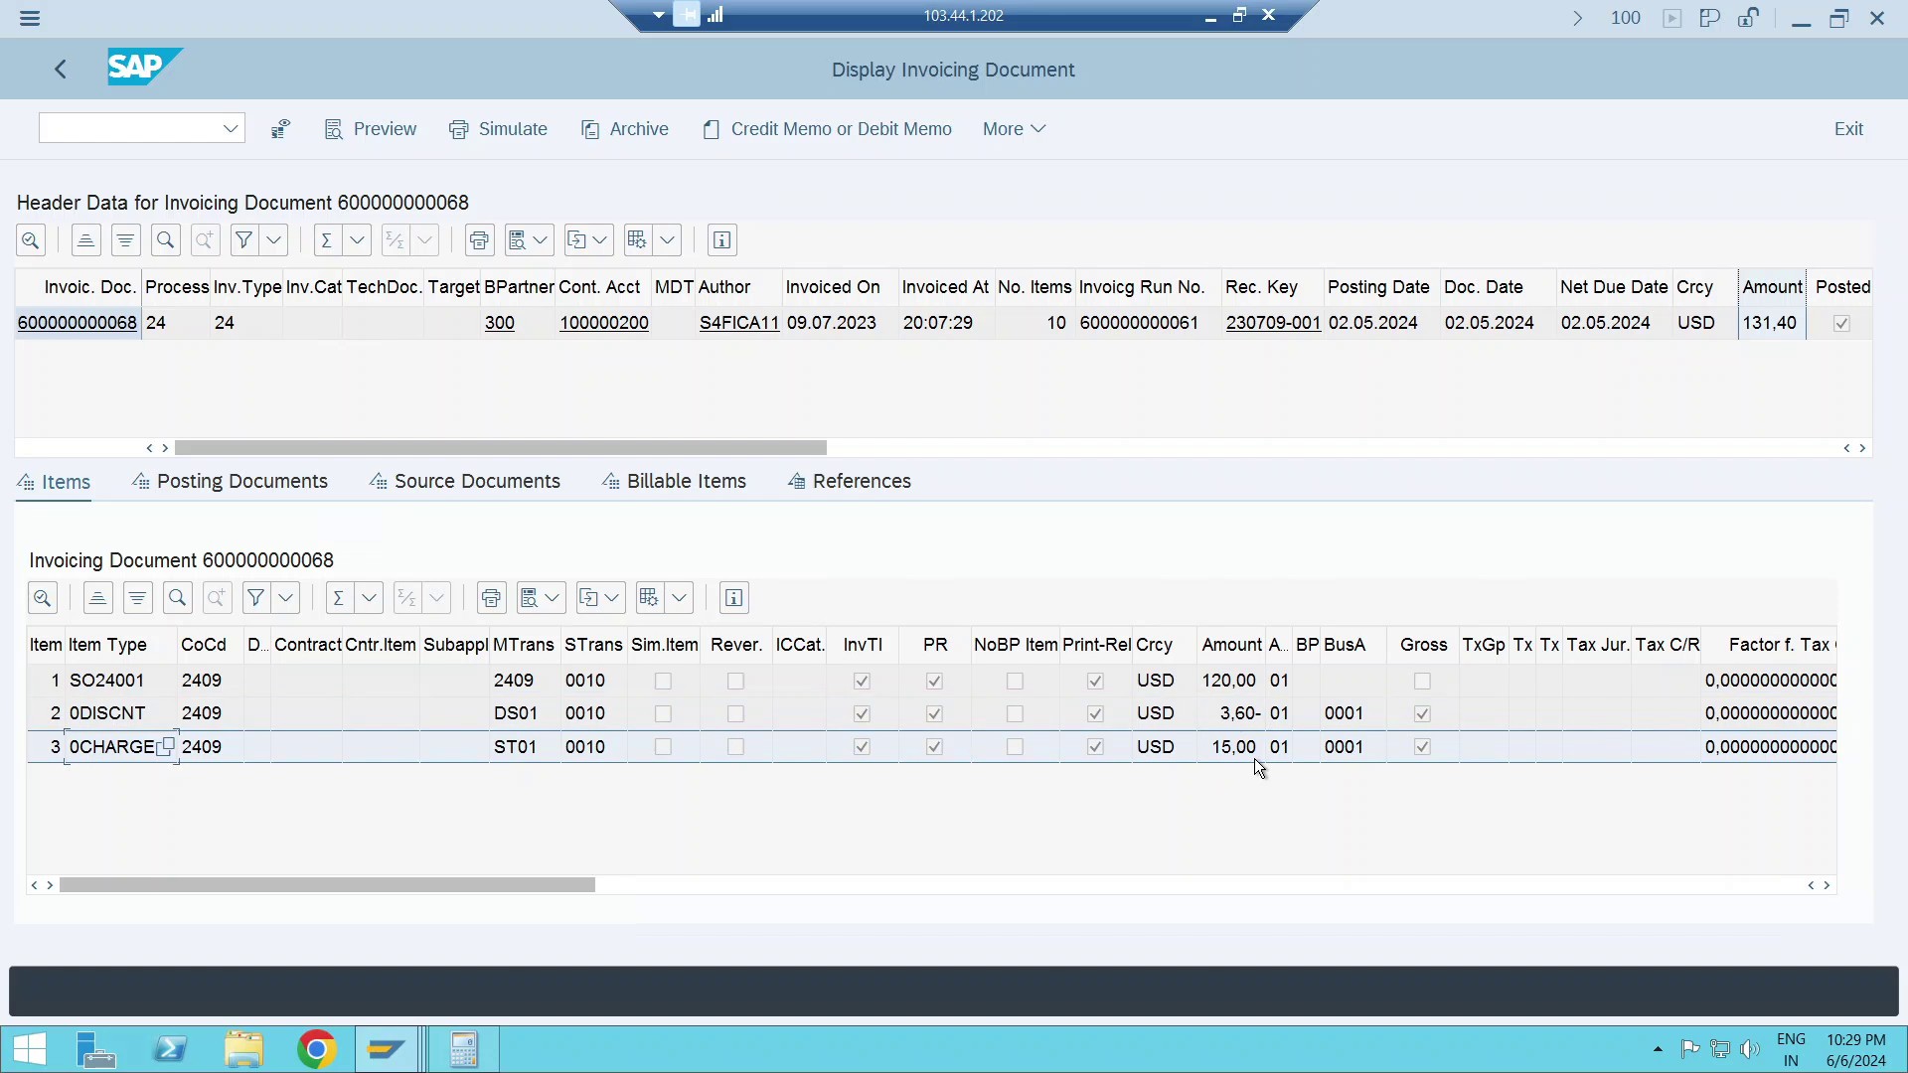
click(1238, 723)
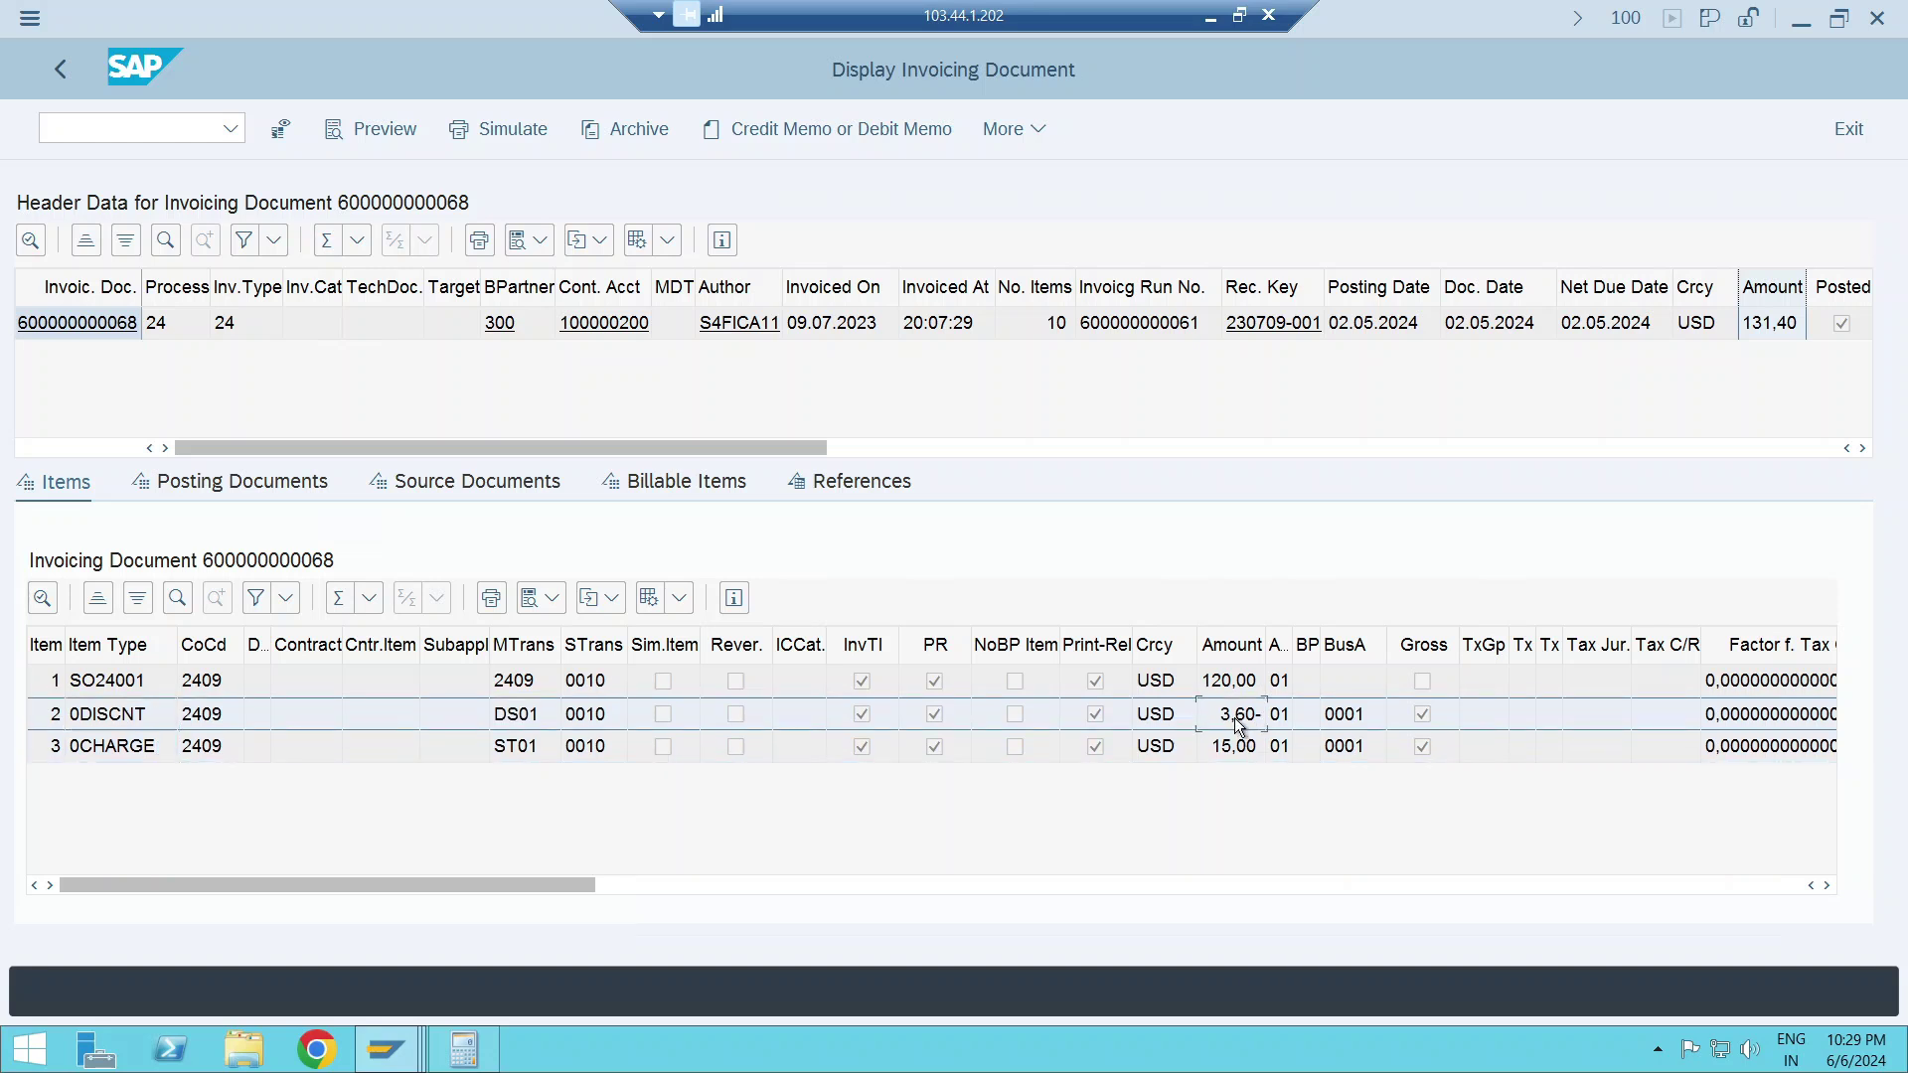
- Compare base amounts across the item columns, including the discount's 120,00 base and 15,00 charge
click(1522, 886)
click(1526, 885)
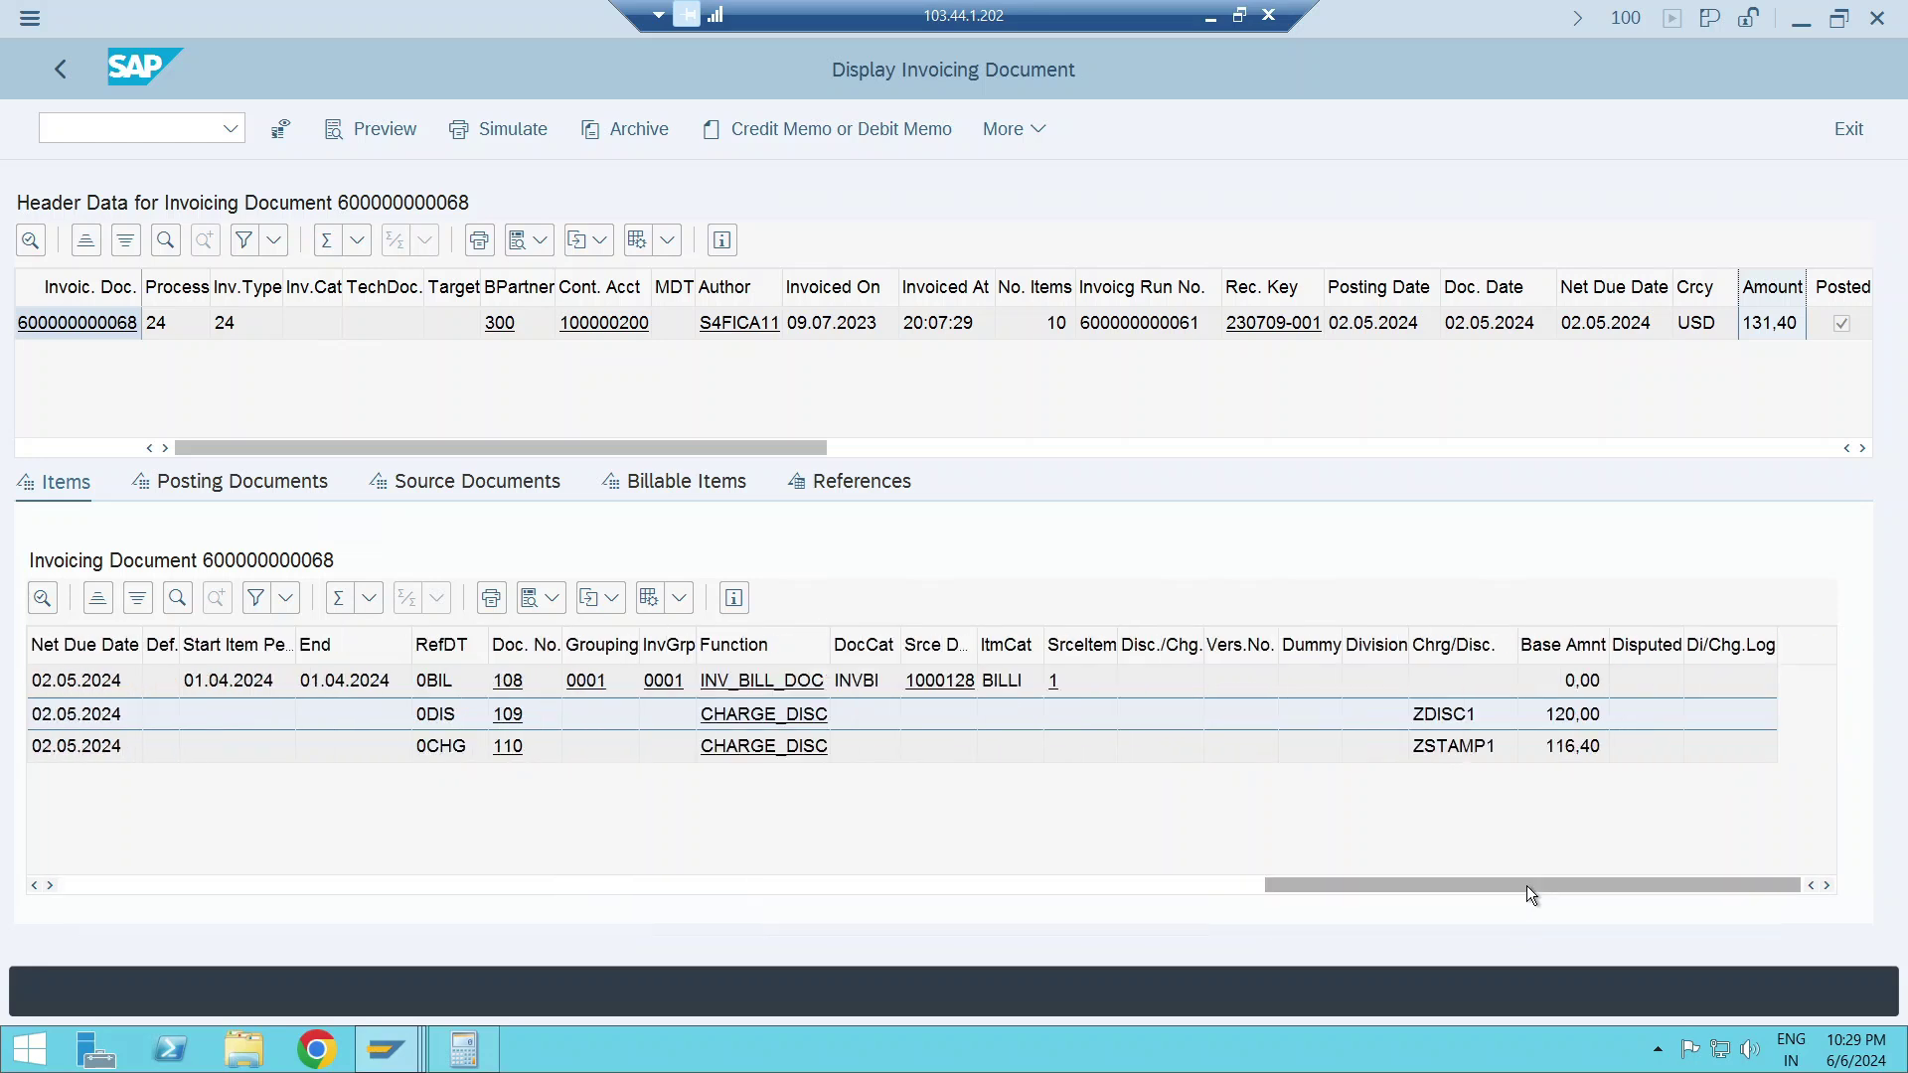
click(1582, 727)
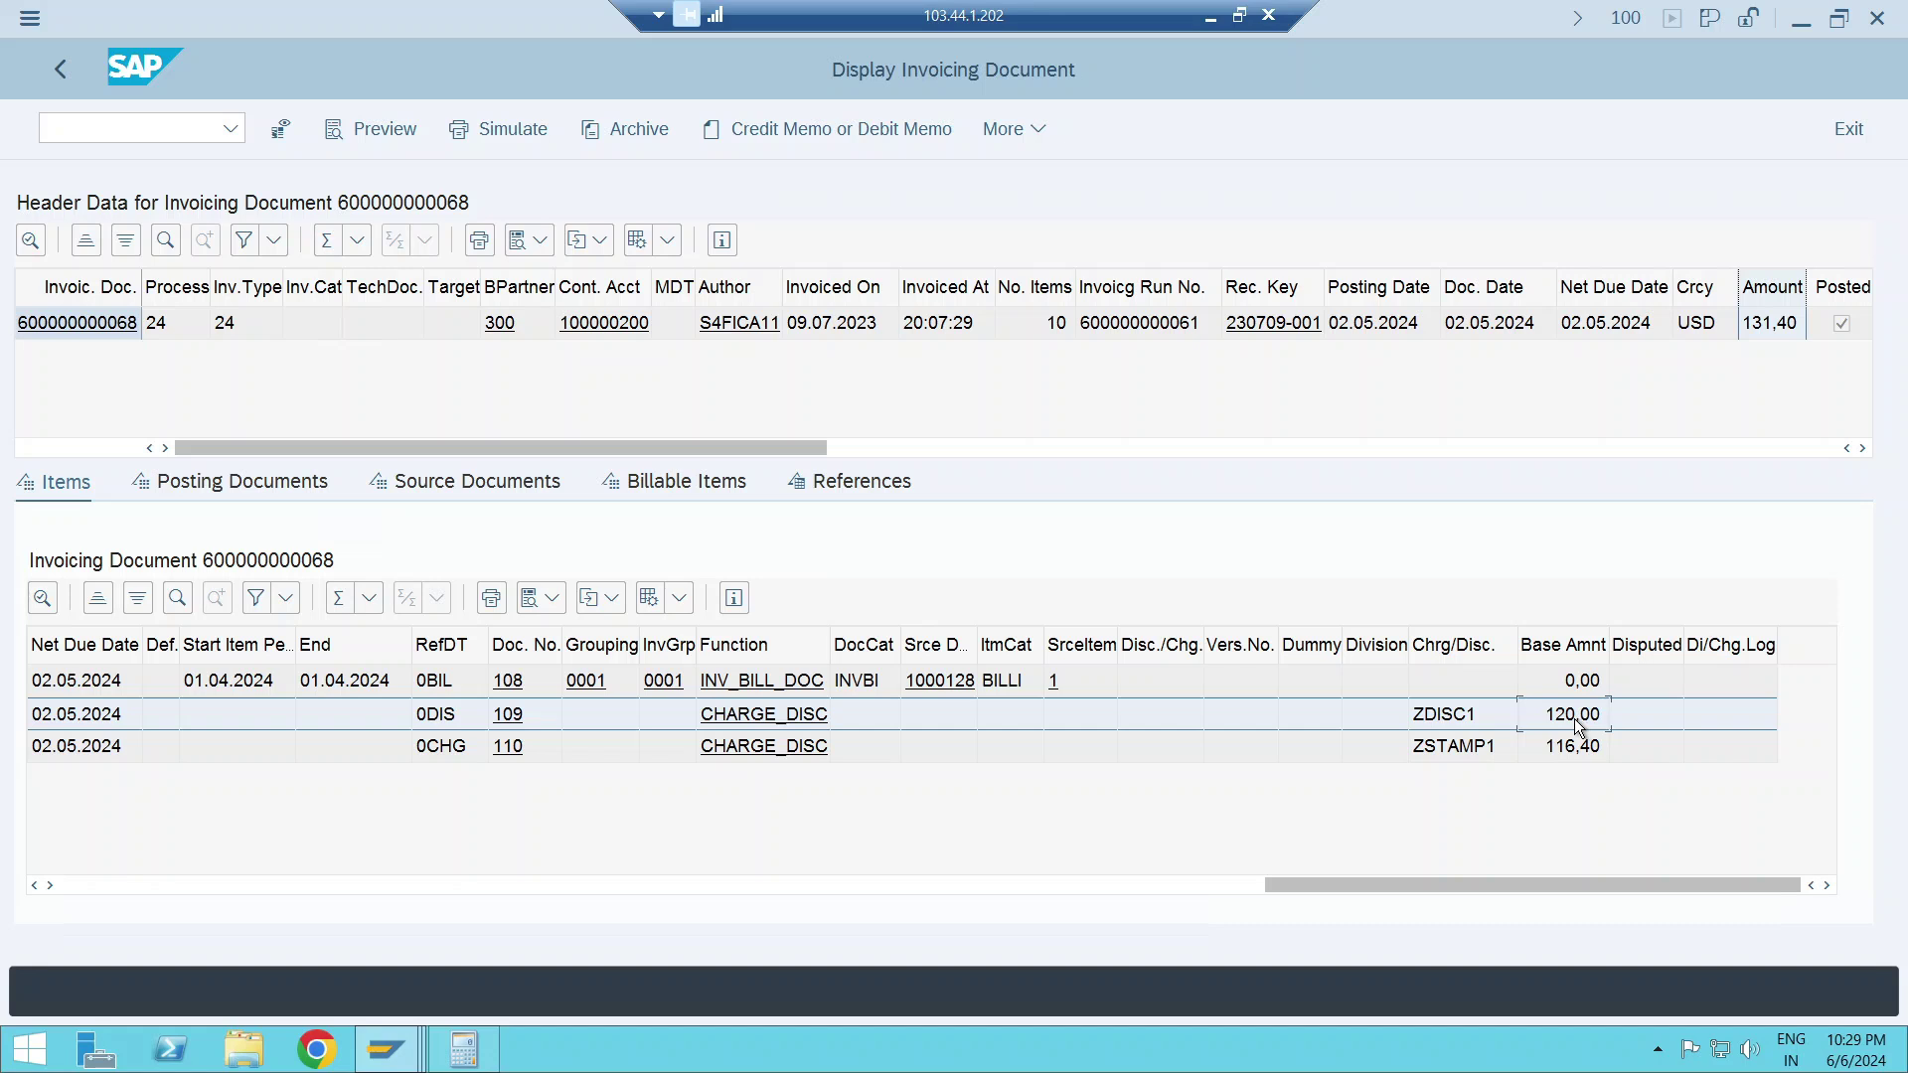
click(1057, 882)
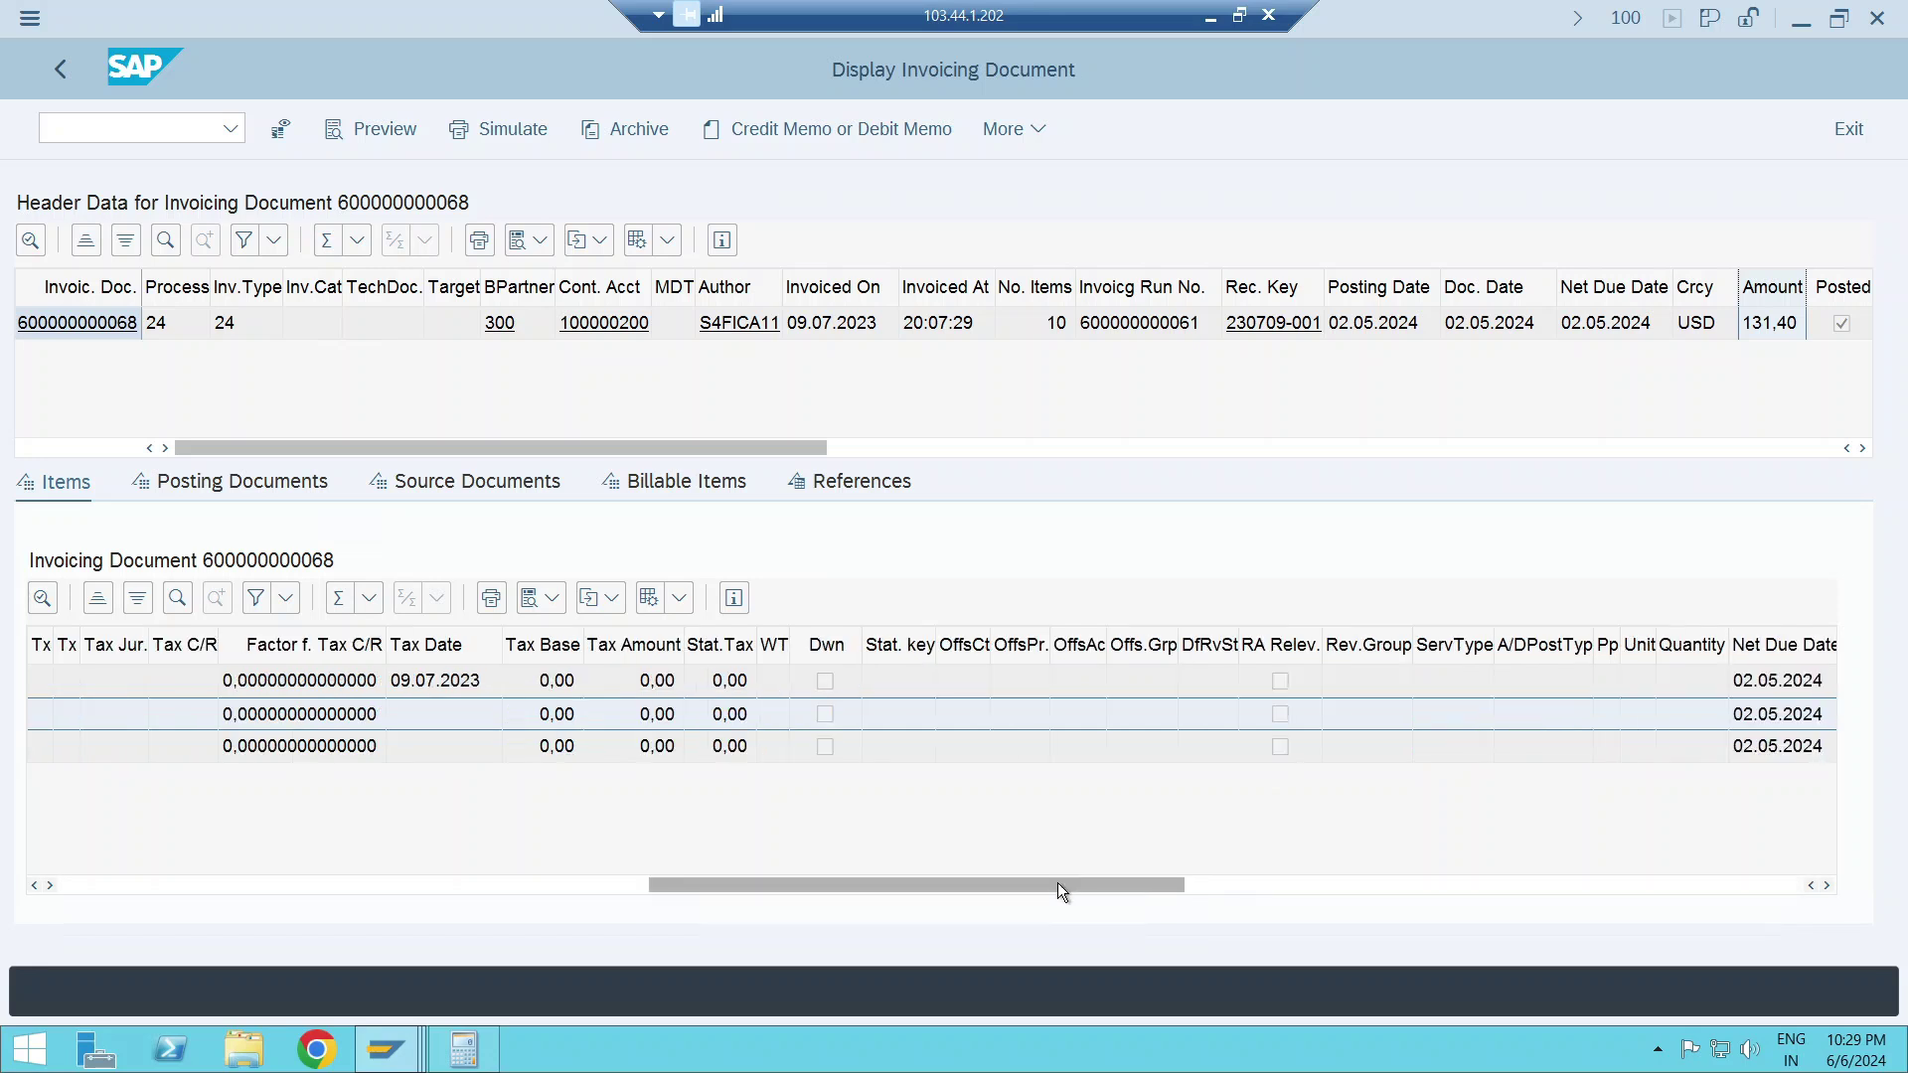
click(600, 882)
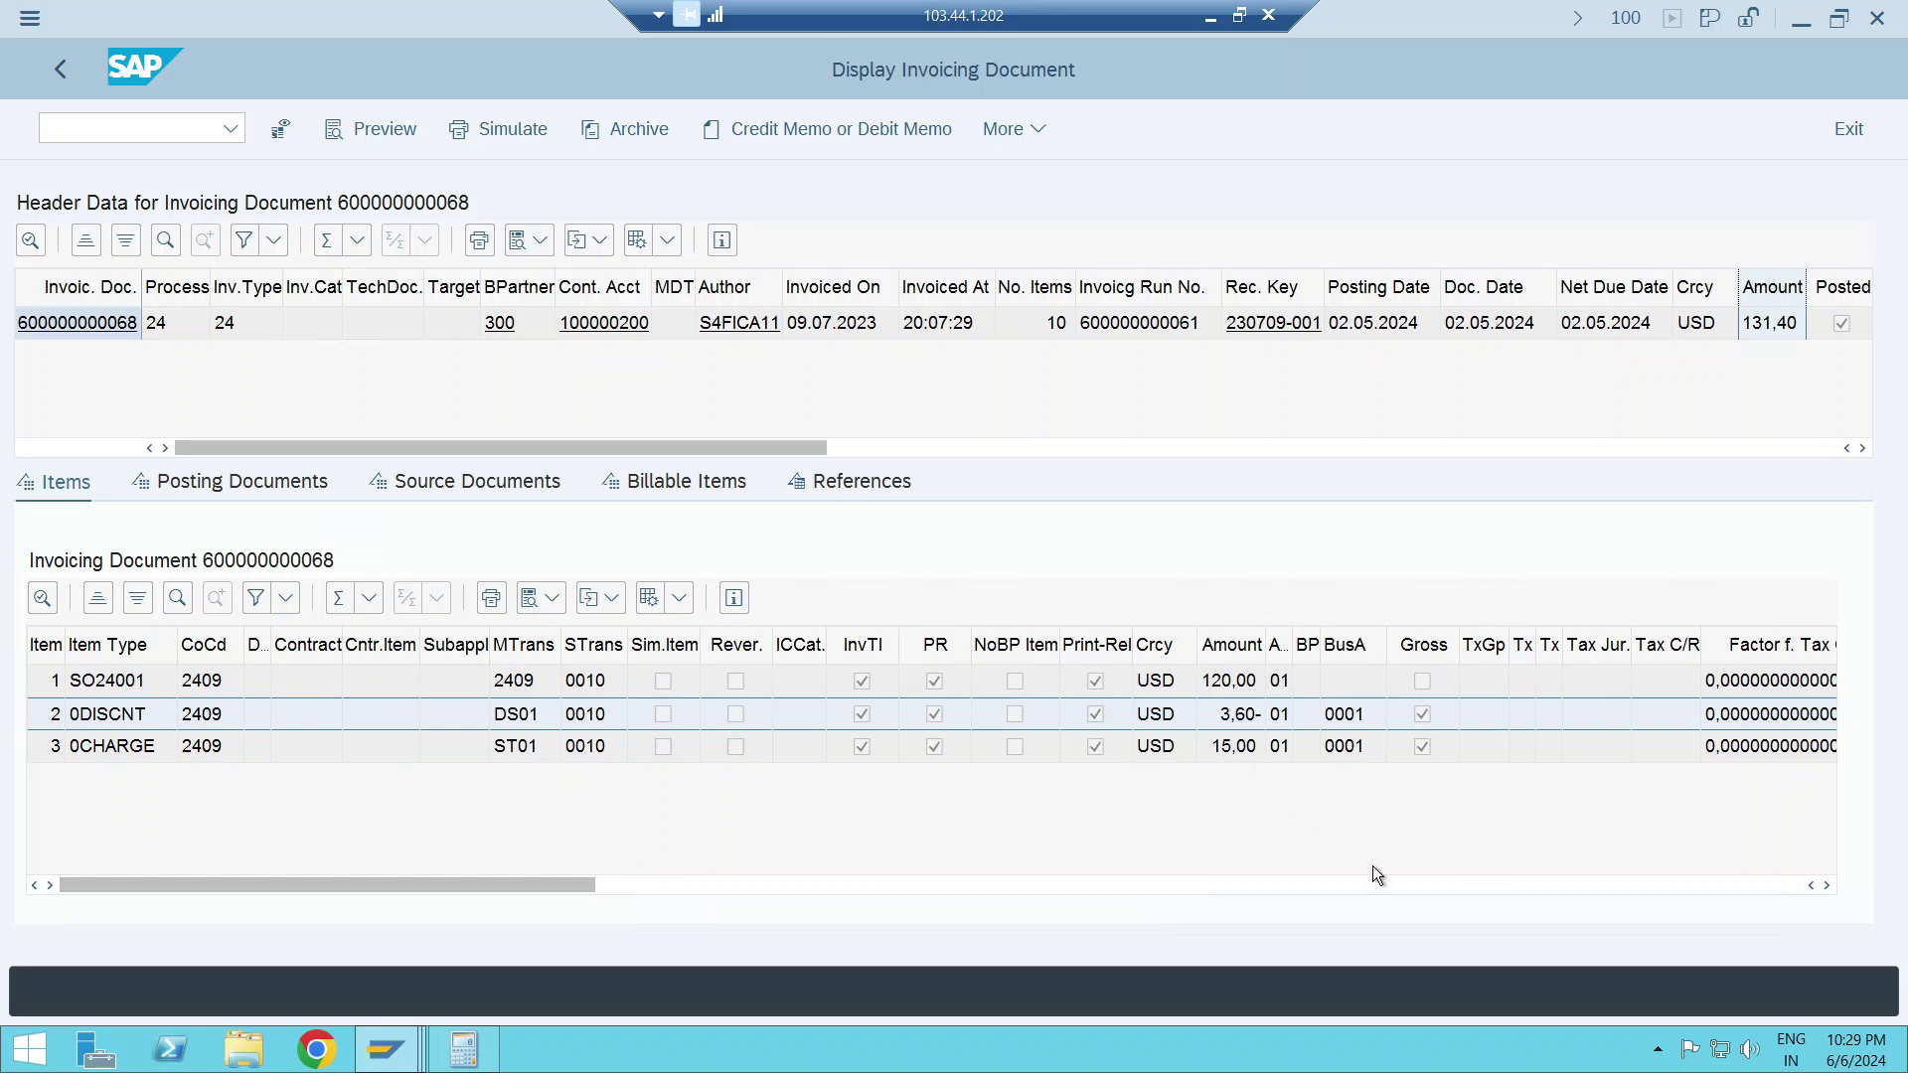
click(1581, 882)
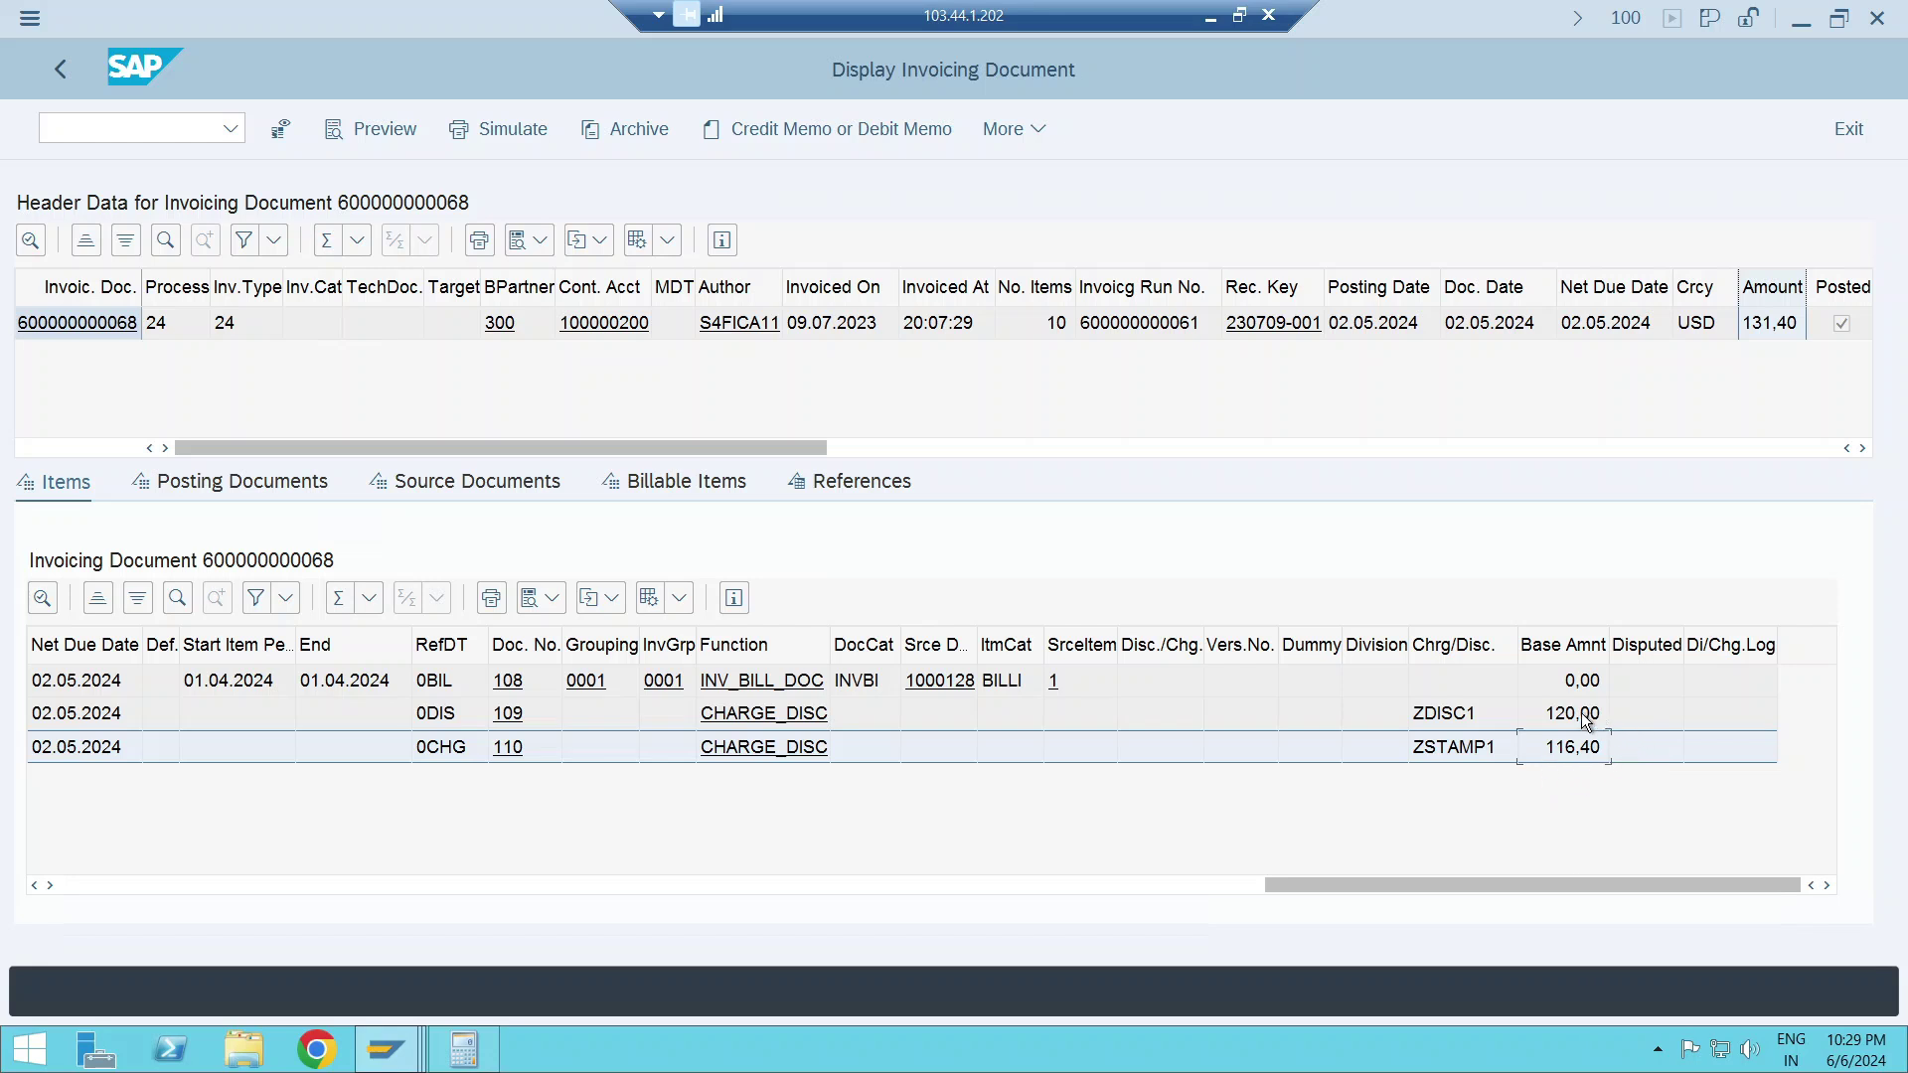
click(1176, 884)
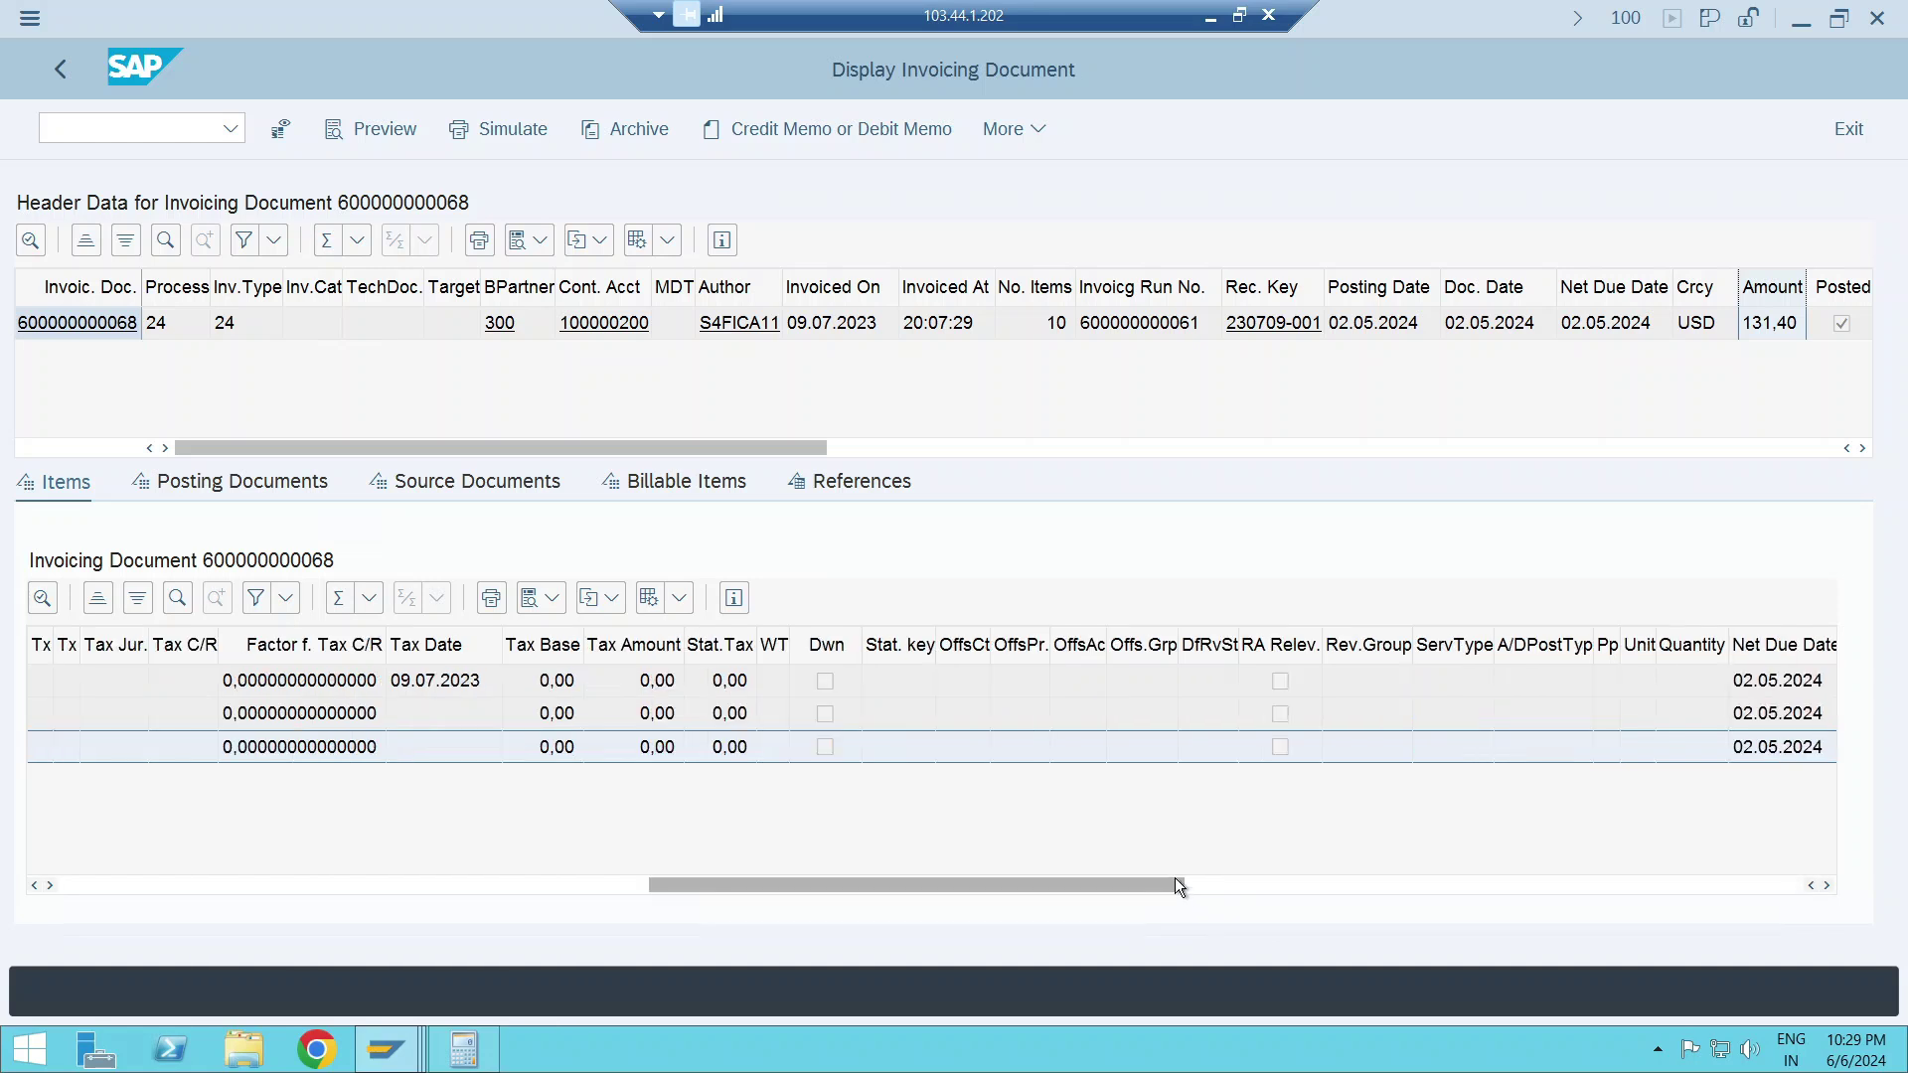
click(391, 884)
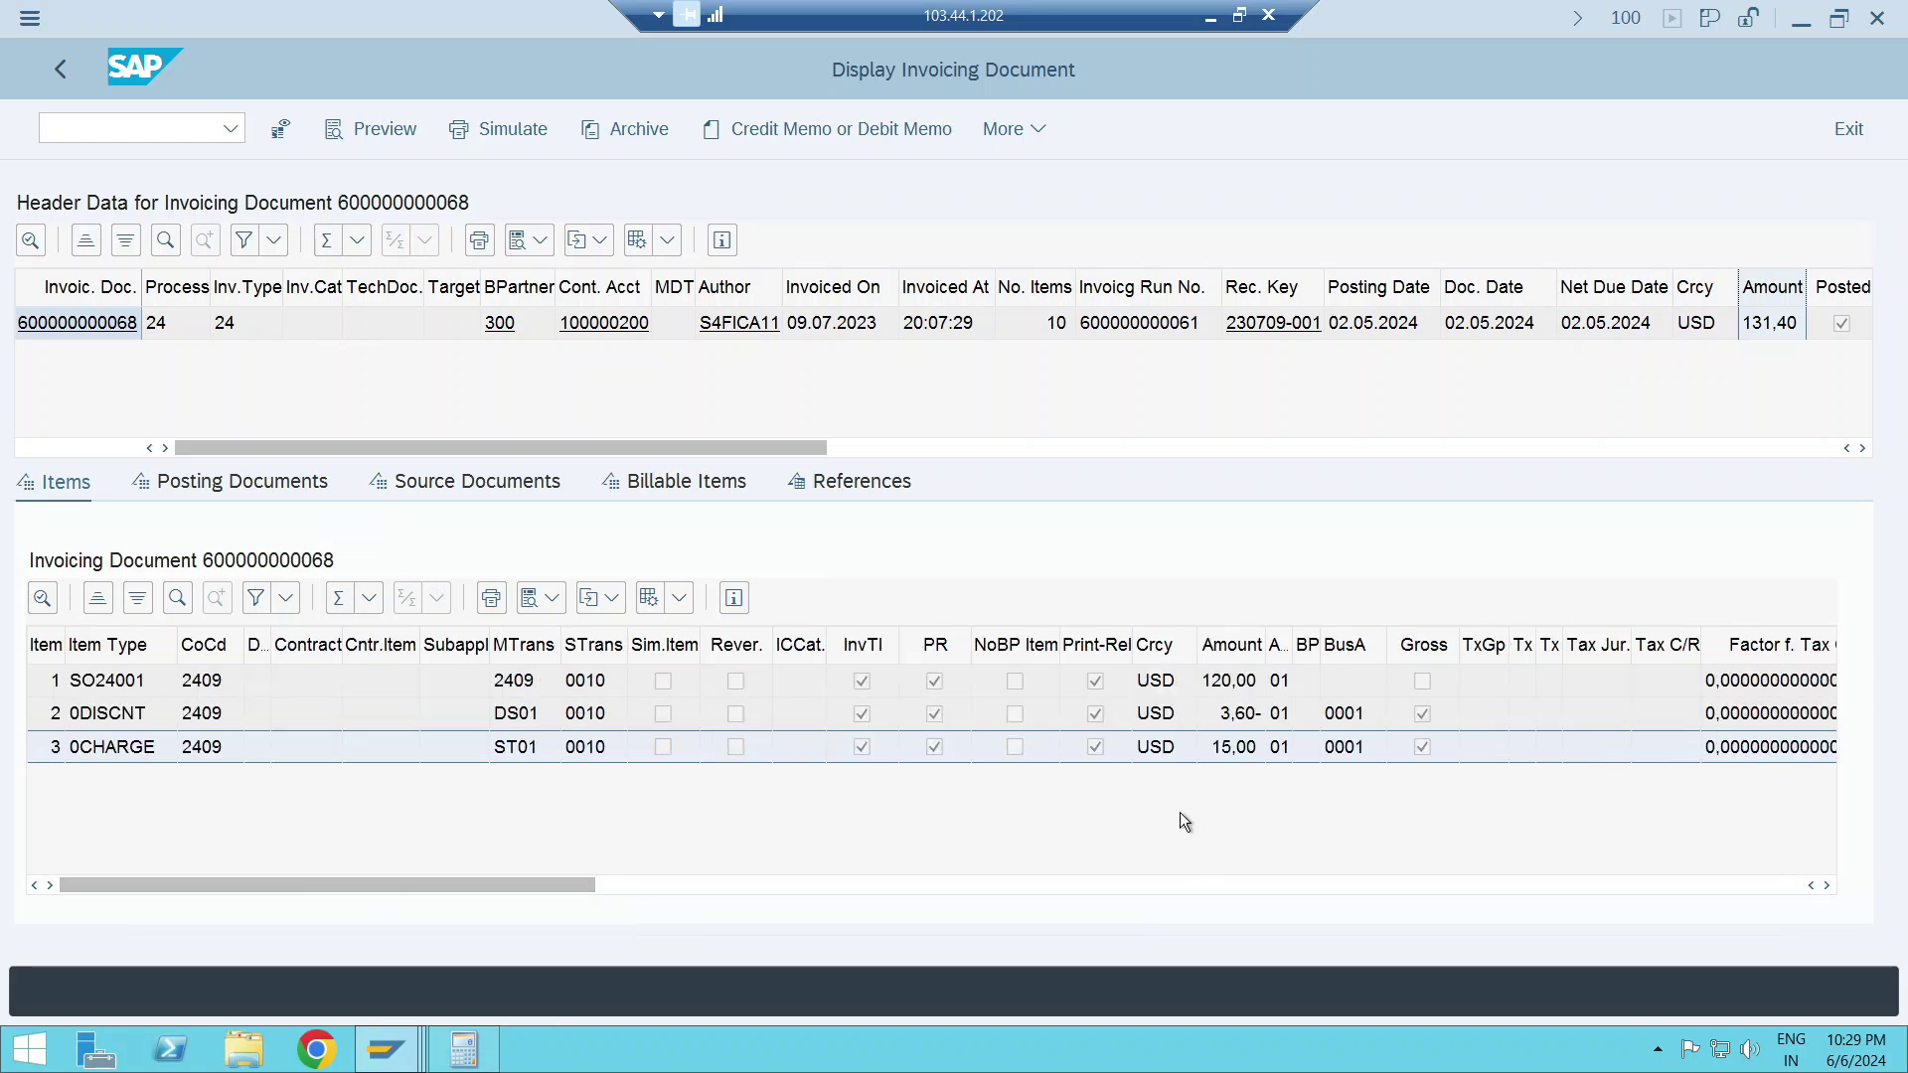
click(1643, 886)
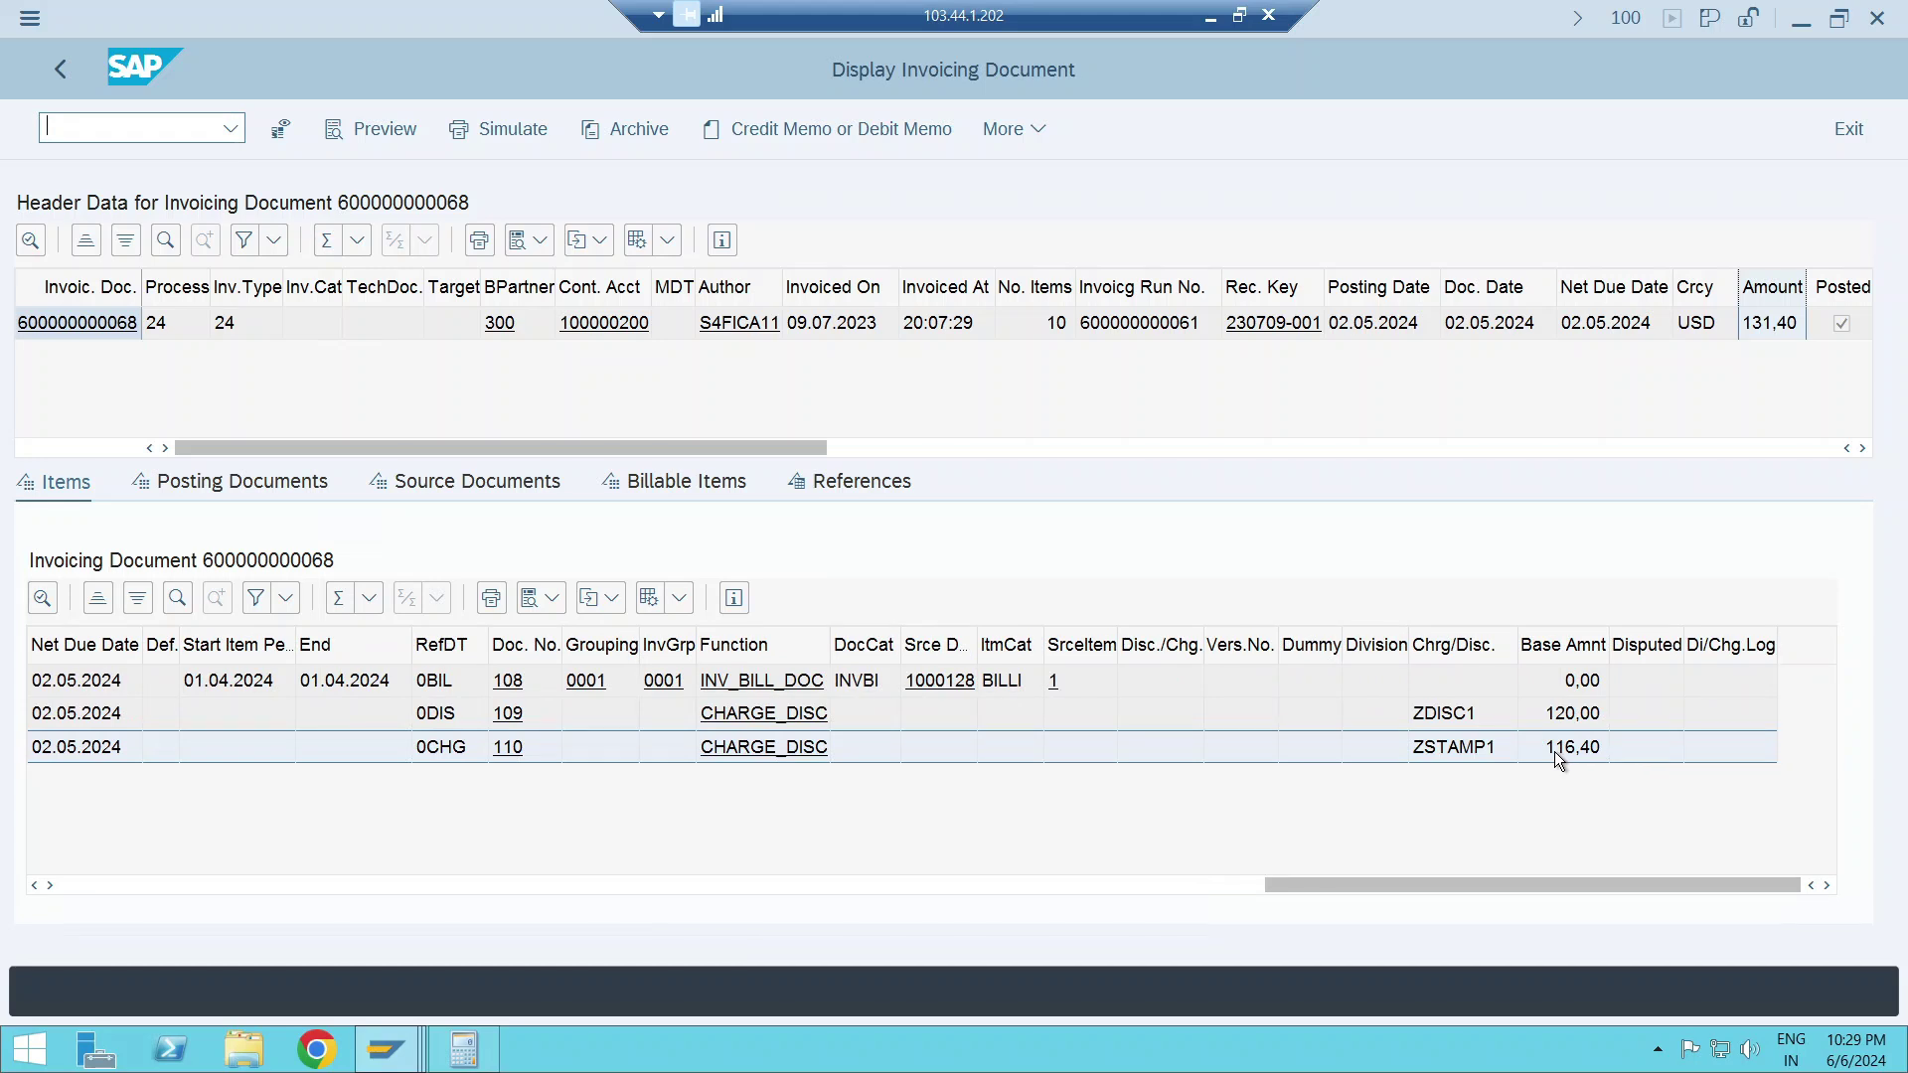
click(552, 887)
click(553, 886)
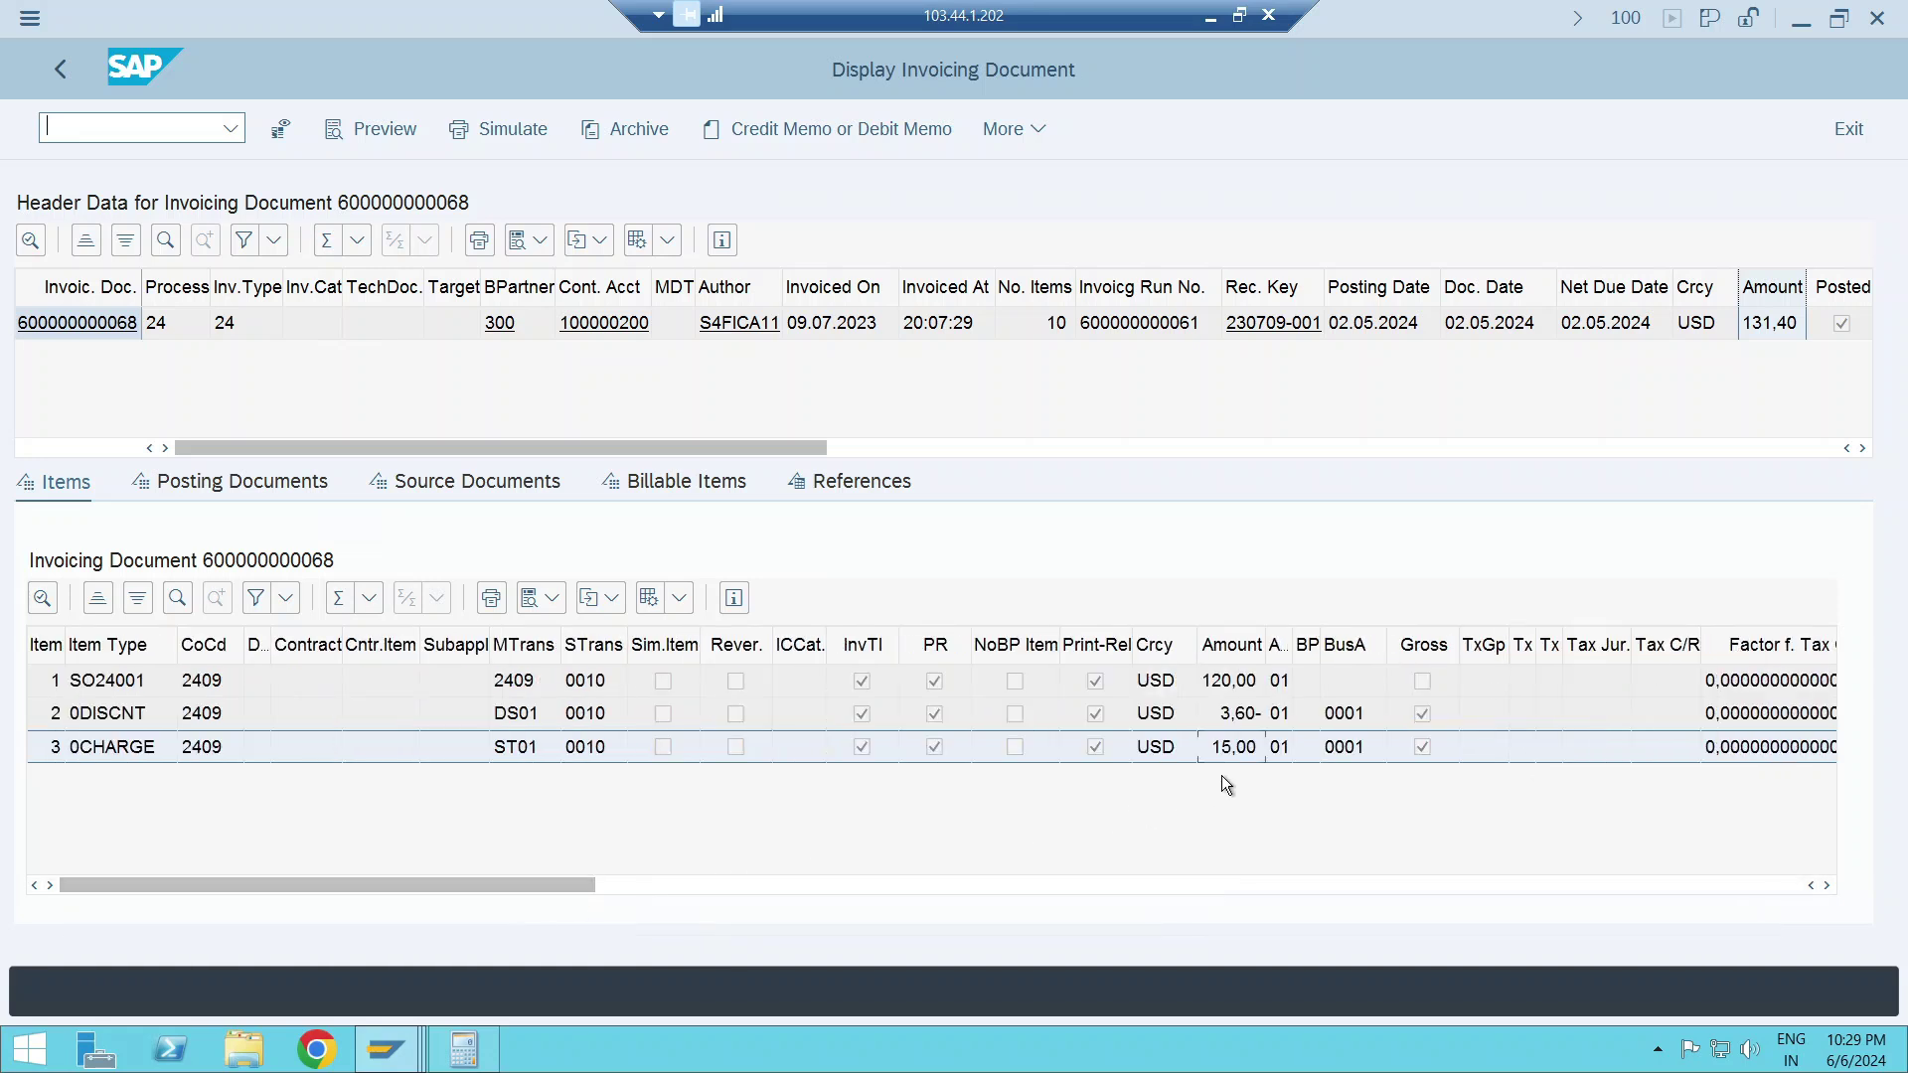
click(1236, 718)
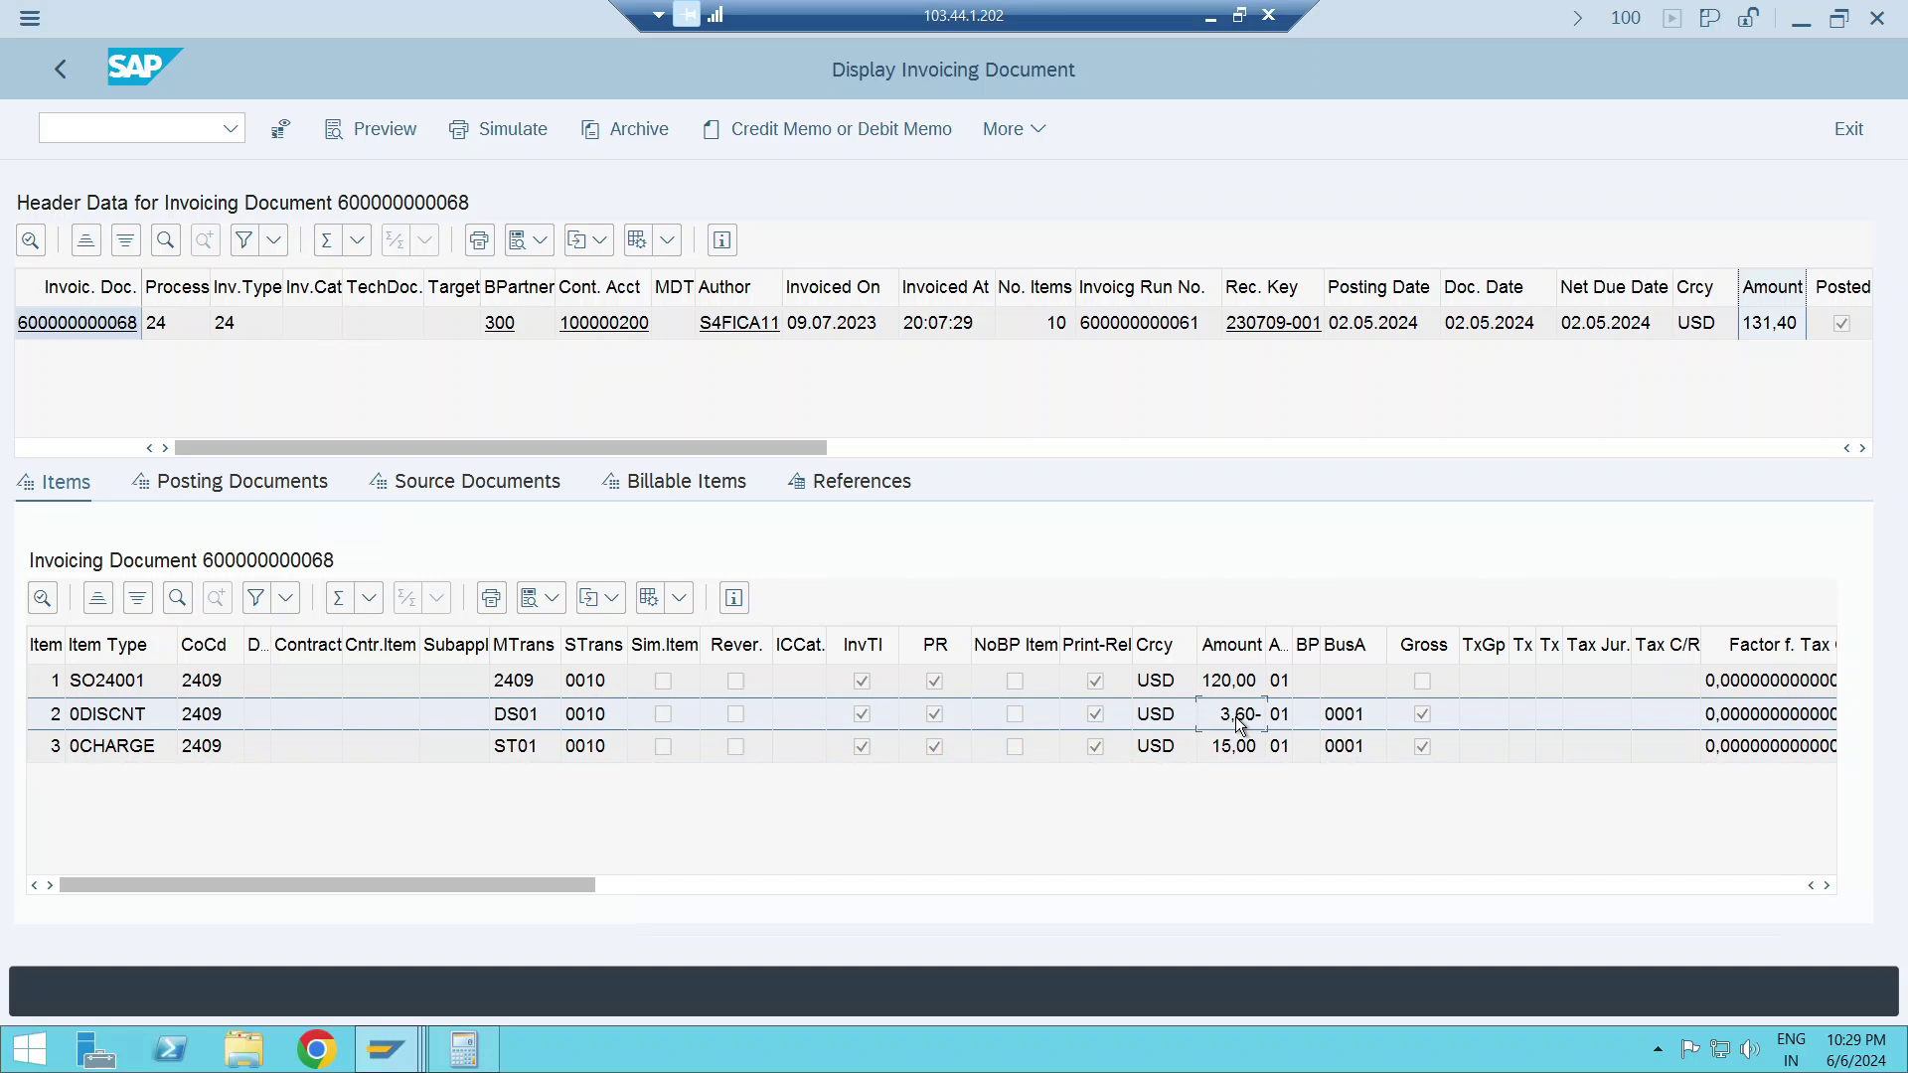
click(1231, 750)
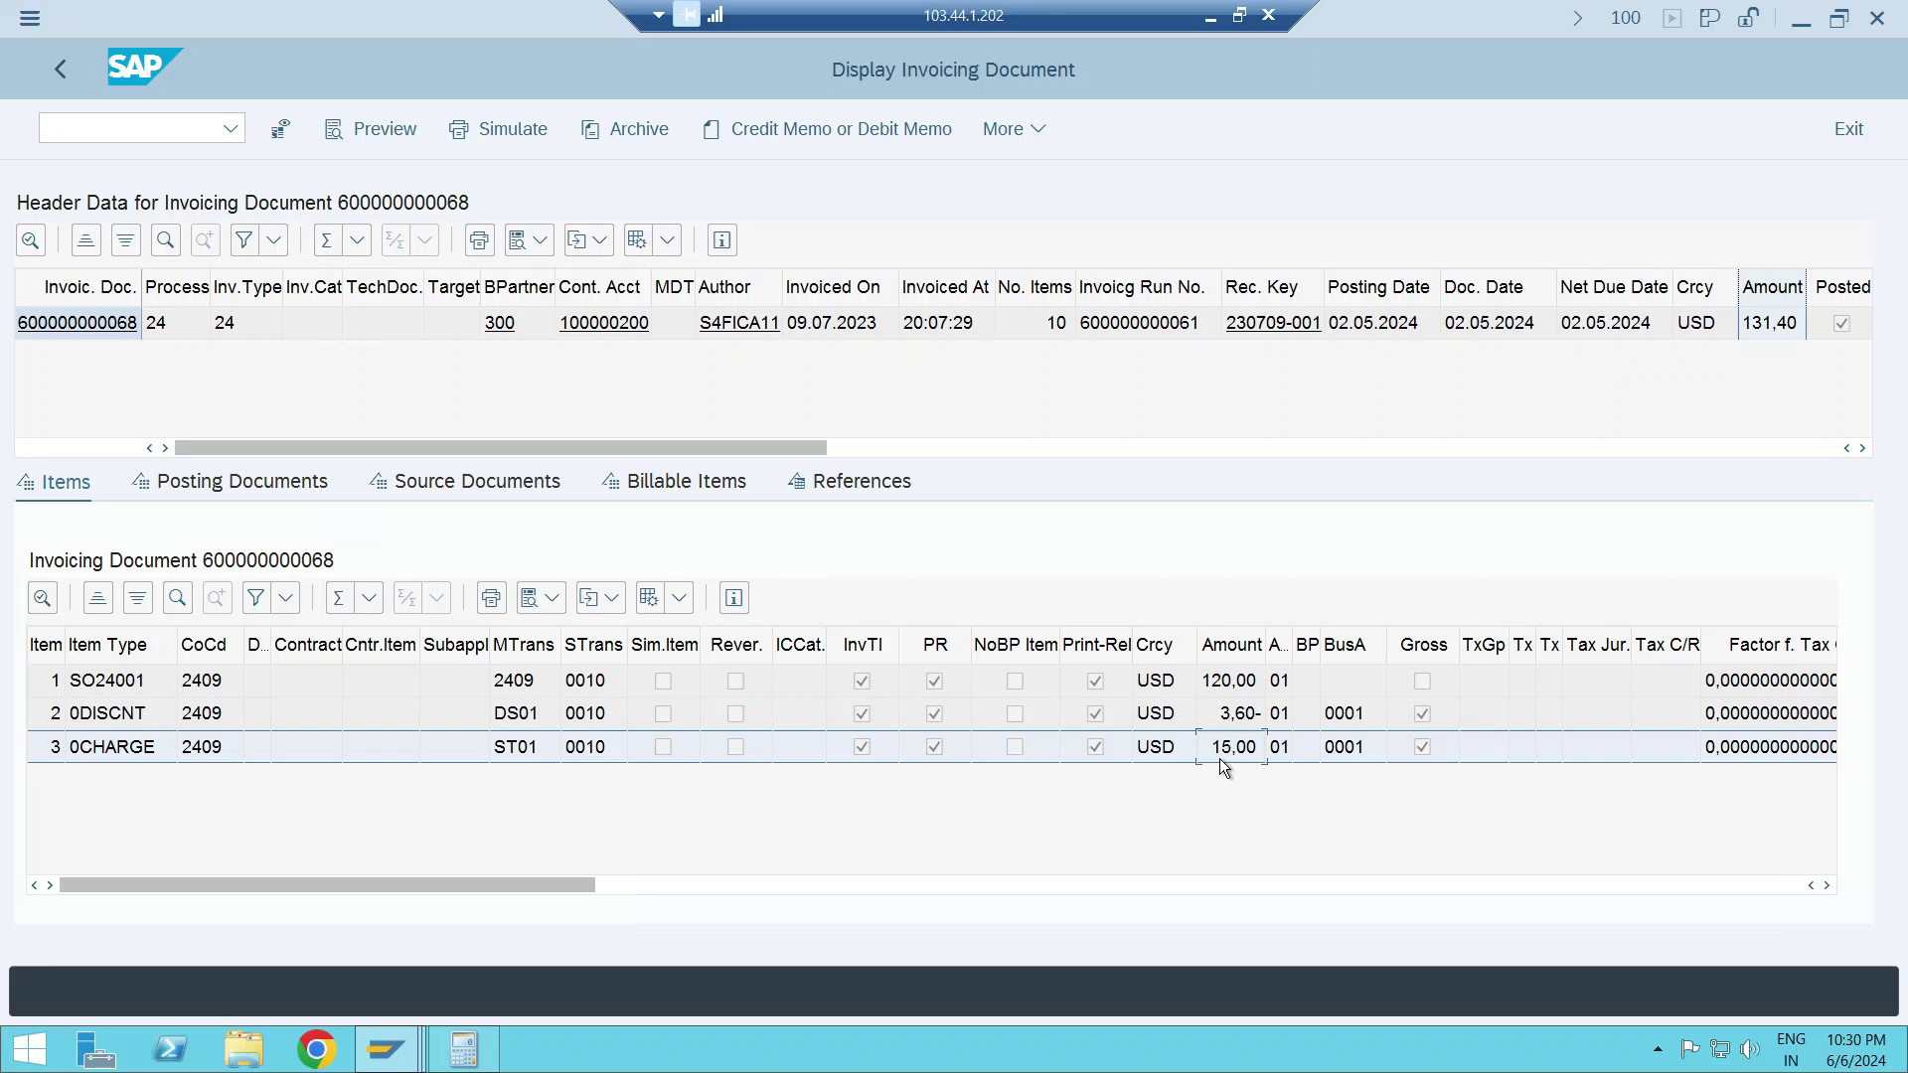
- Open posting document 108 and check its 120,00 partner and 120,00- revenue account 410000 lines
click(236, 481)
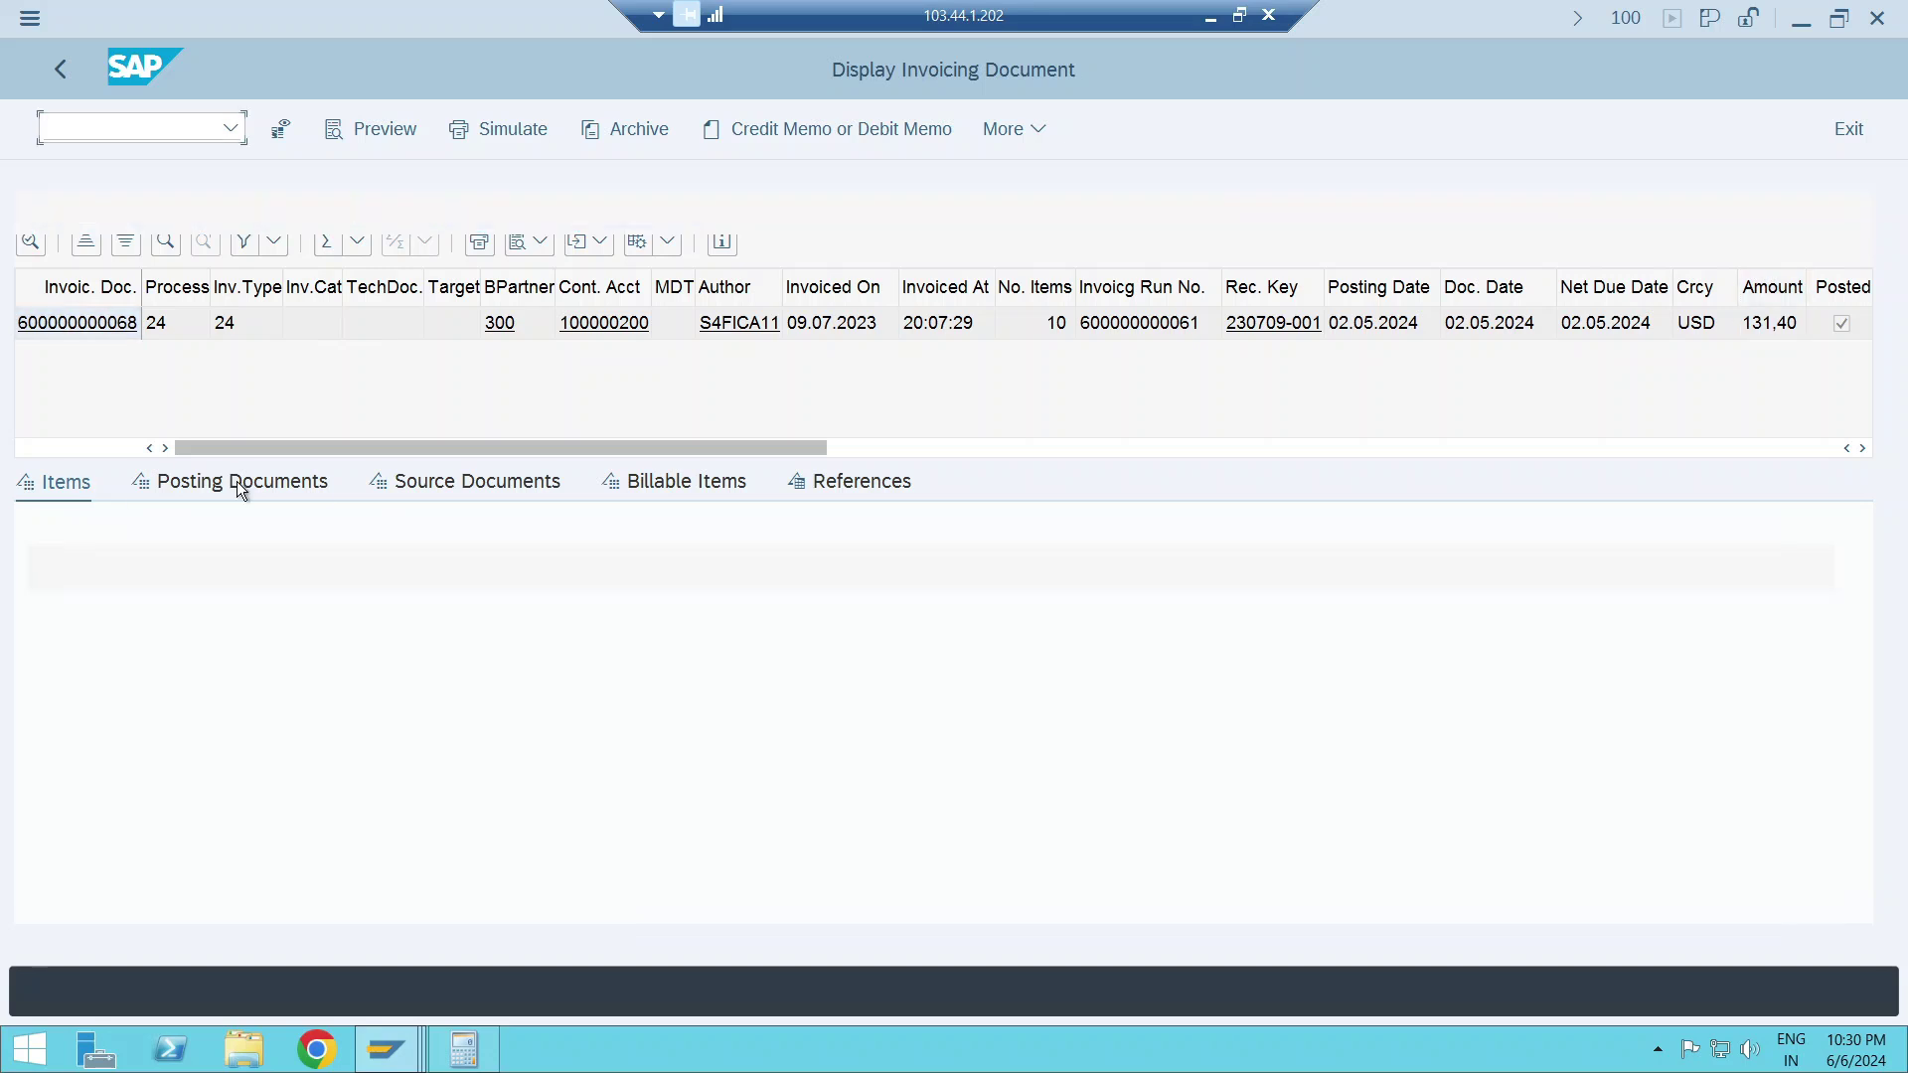
click(189, 681)
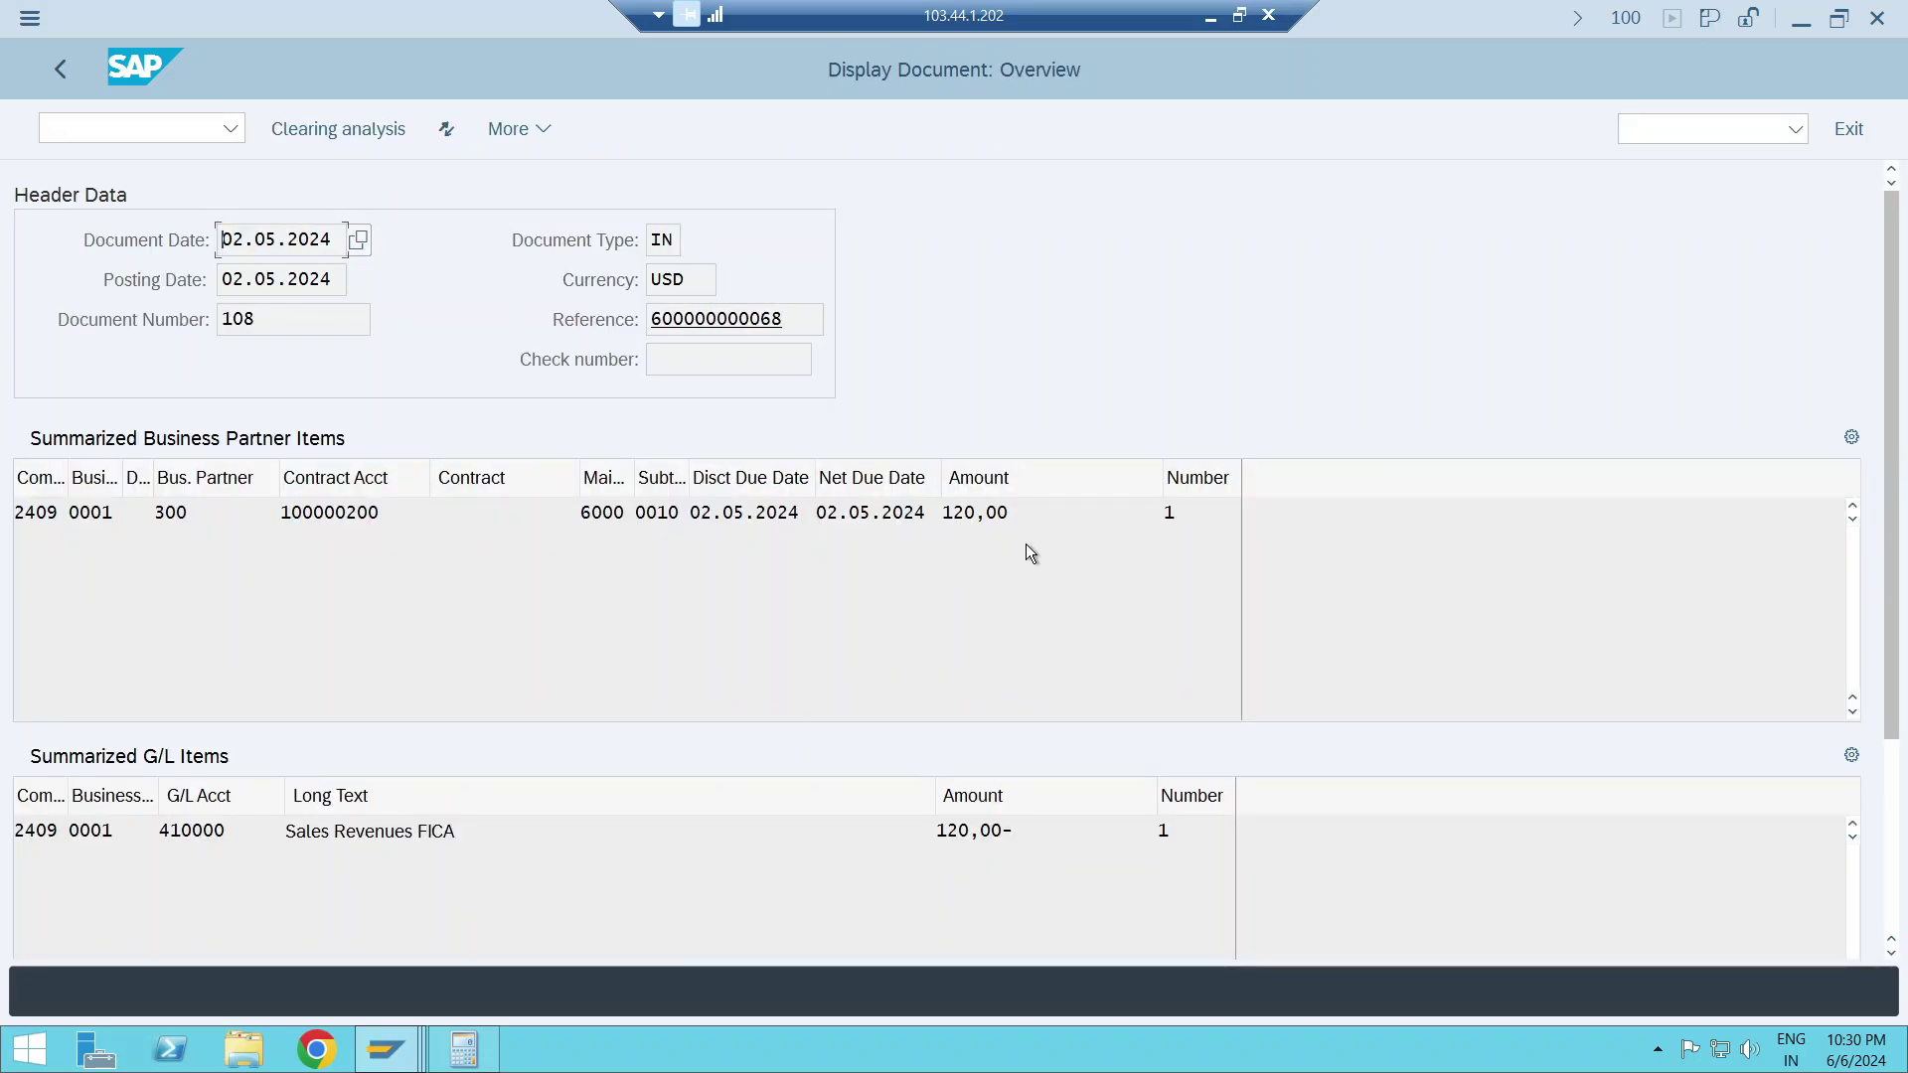
drag(1020, 508, 898, 652)
drag(1014, 831, 894, 833)
drag(237, 827, 140, 831)
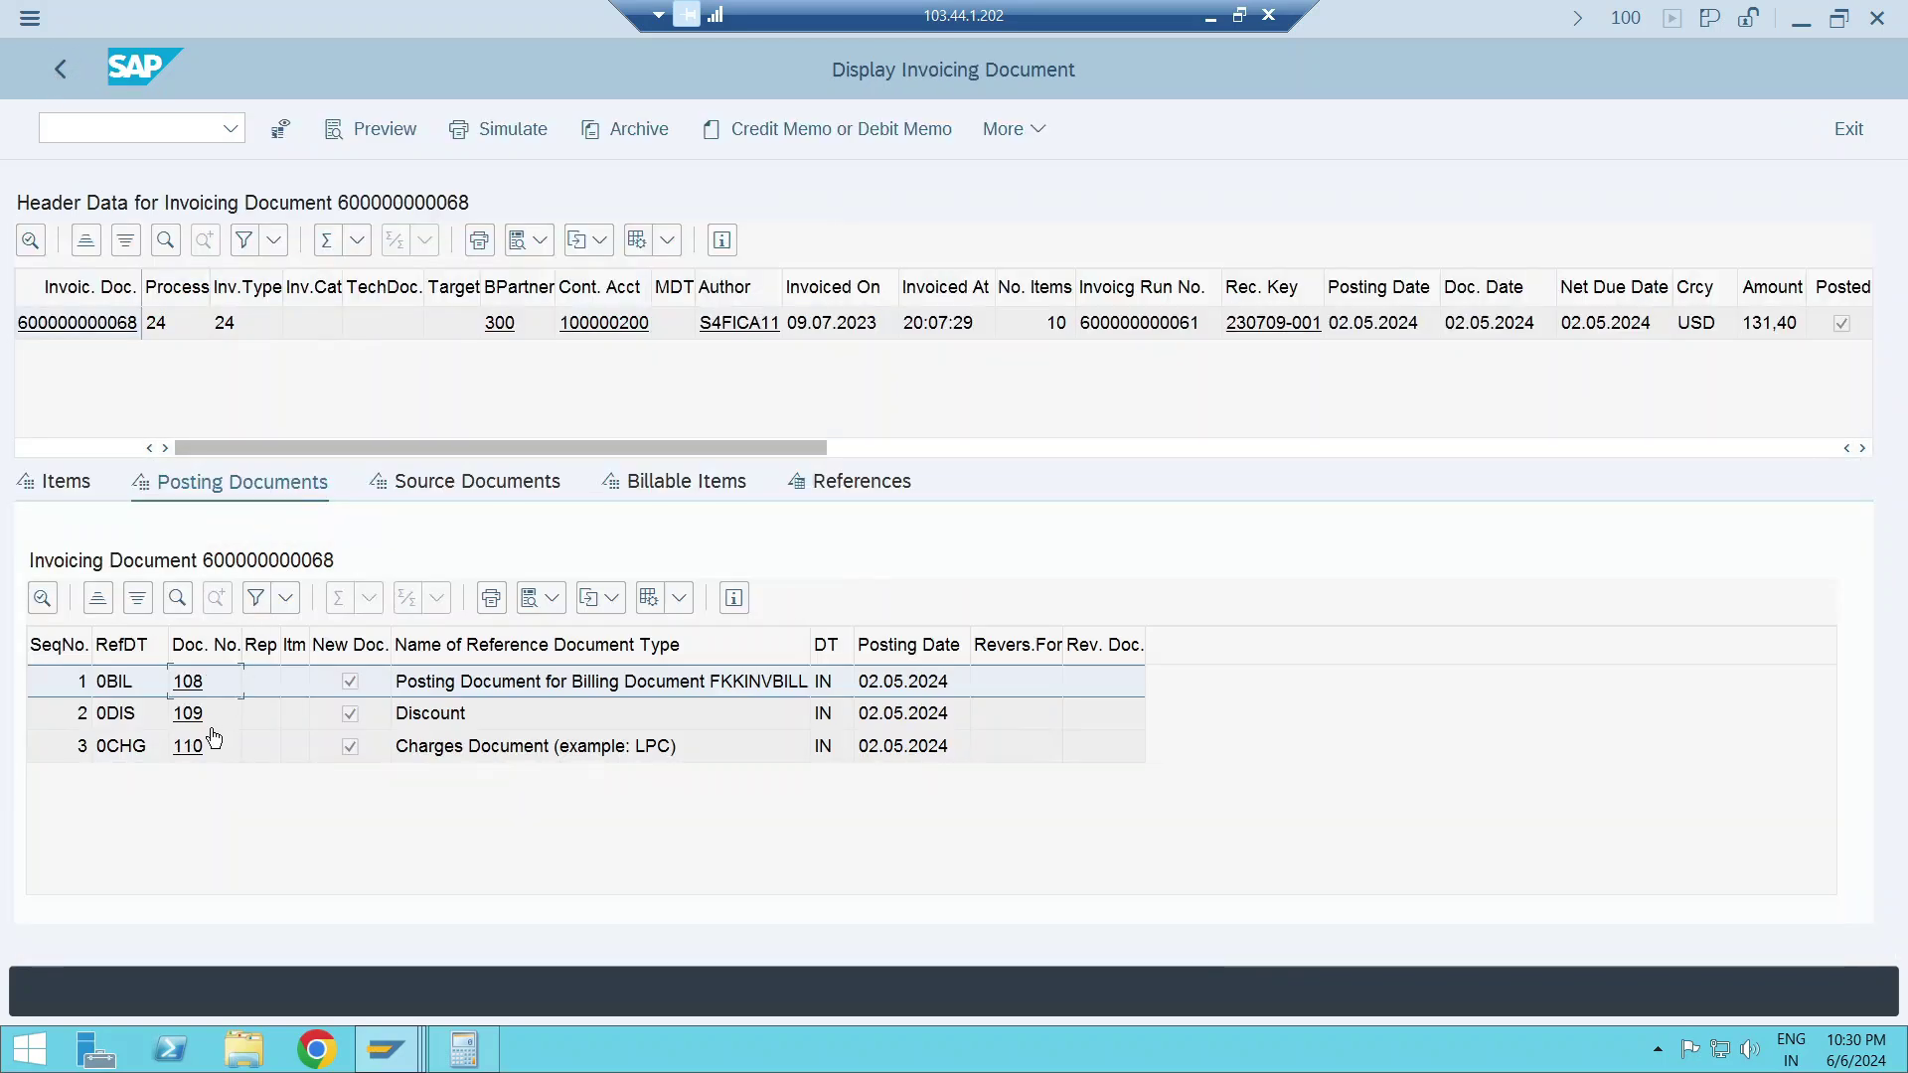
- Review discount posting document 109: 3,60 to account 430000 against the partner's 3,60-
click(196, 723)
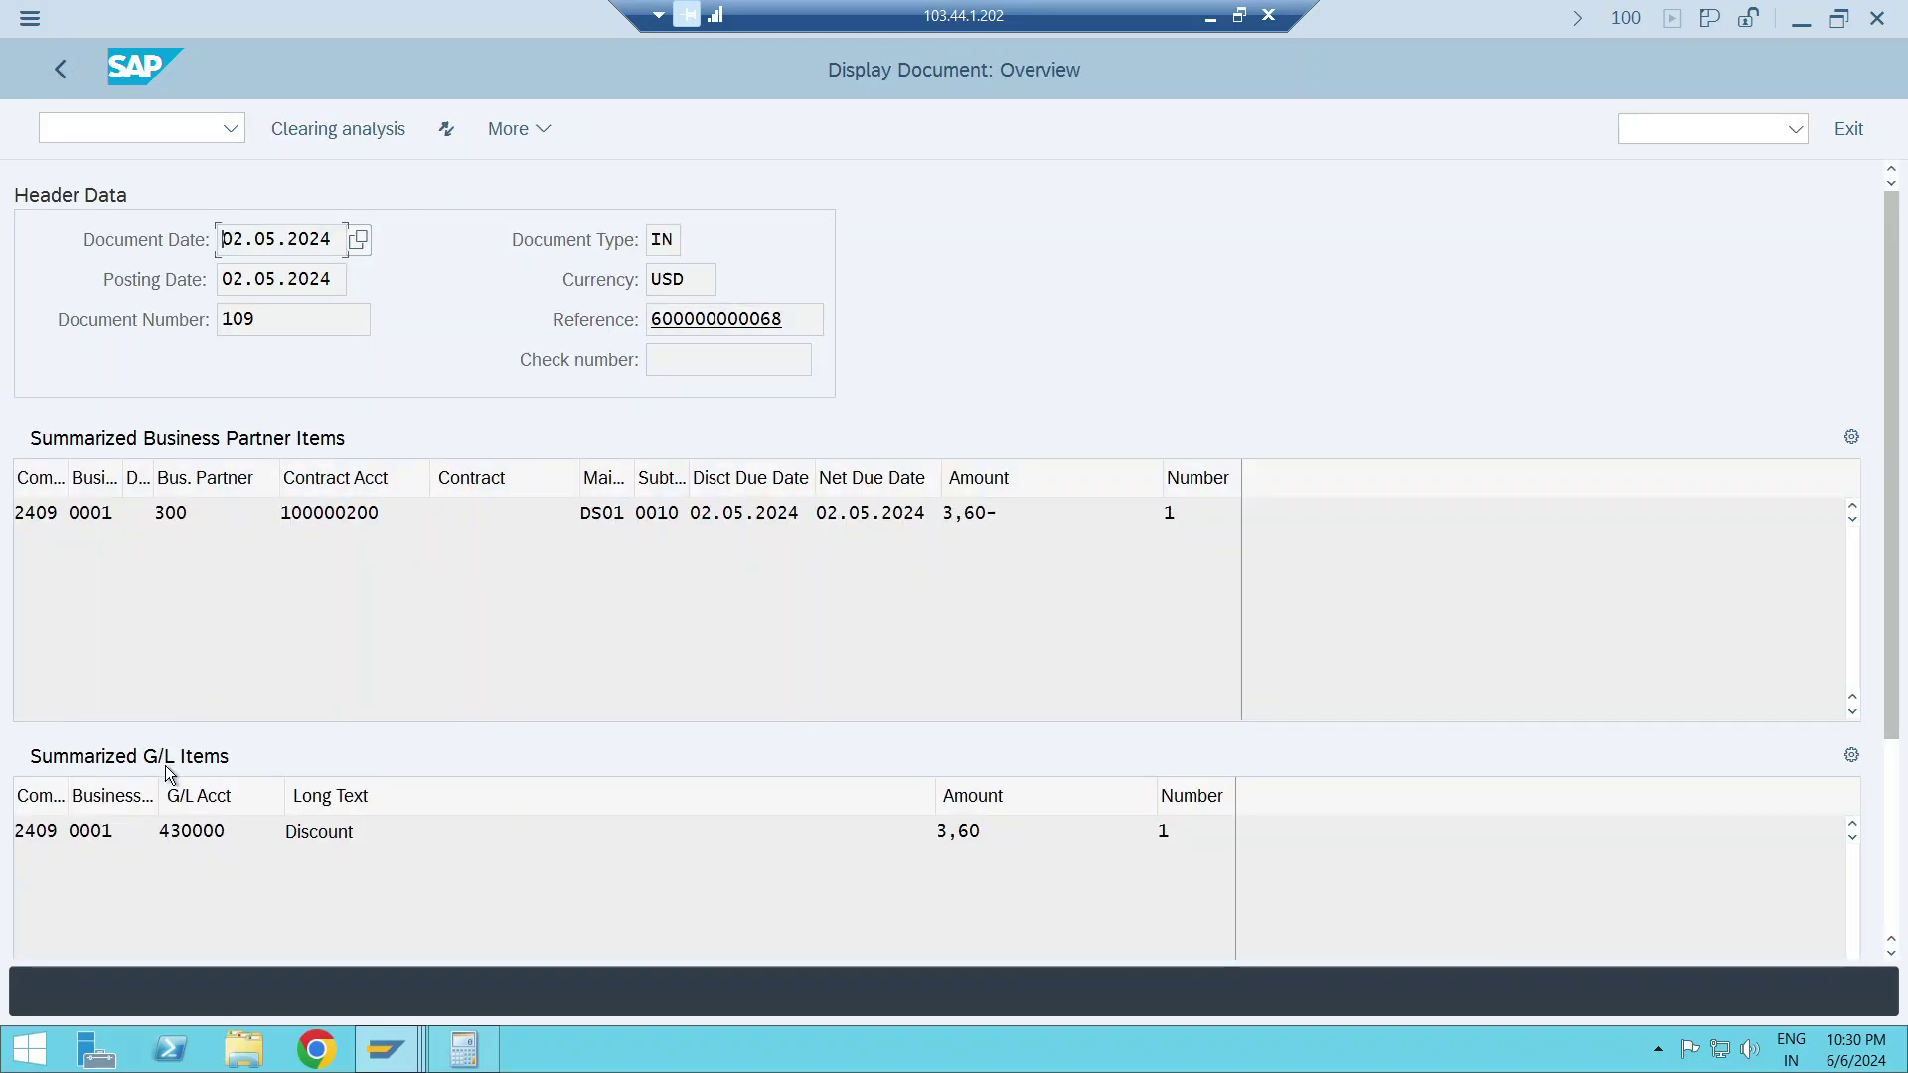
drag(232, 837, 157, 832)
drag(354, 832, 286, 833)
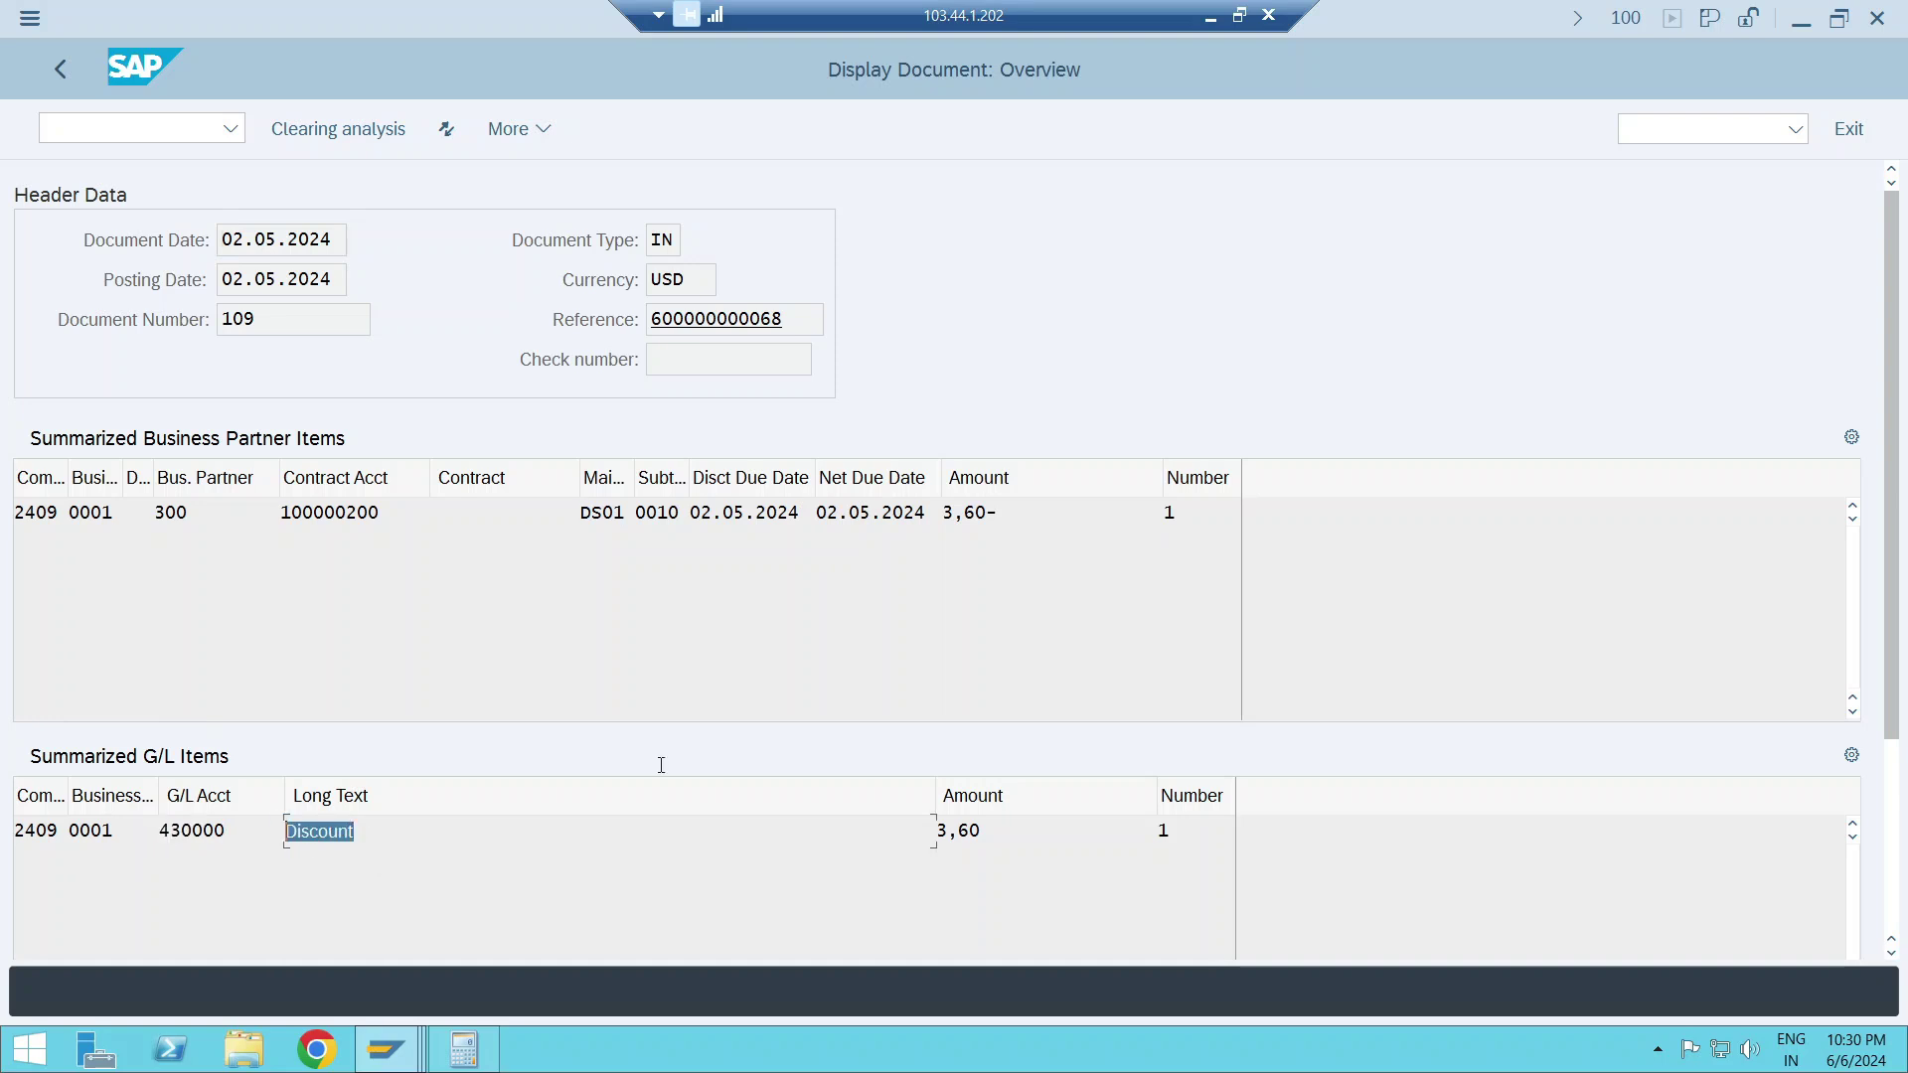
drag(1011, 514, 940, 514)
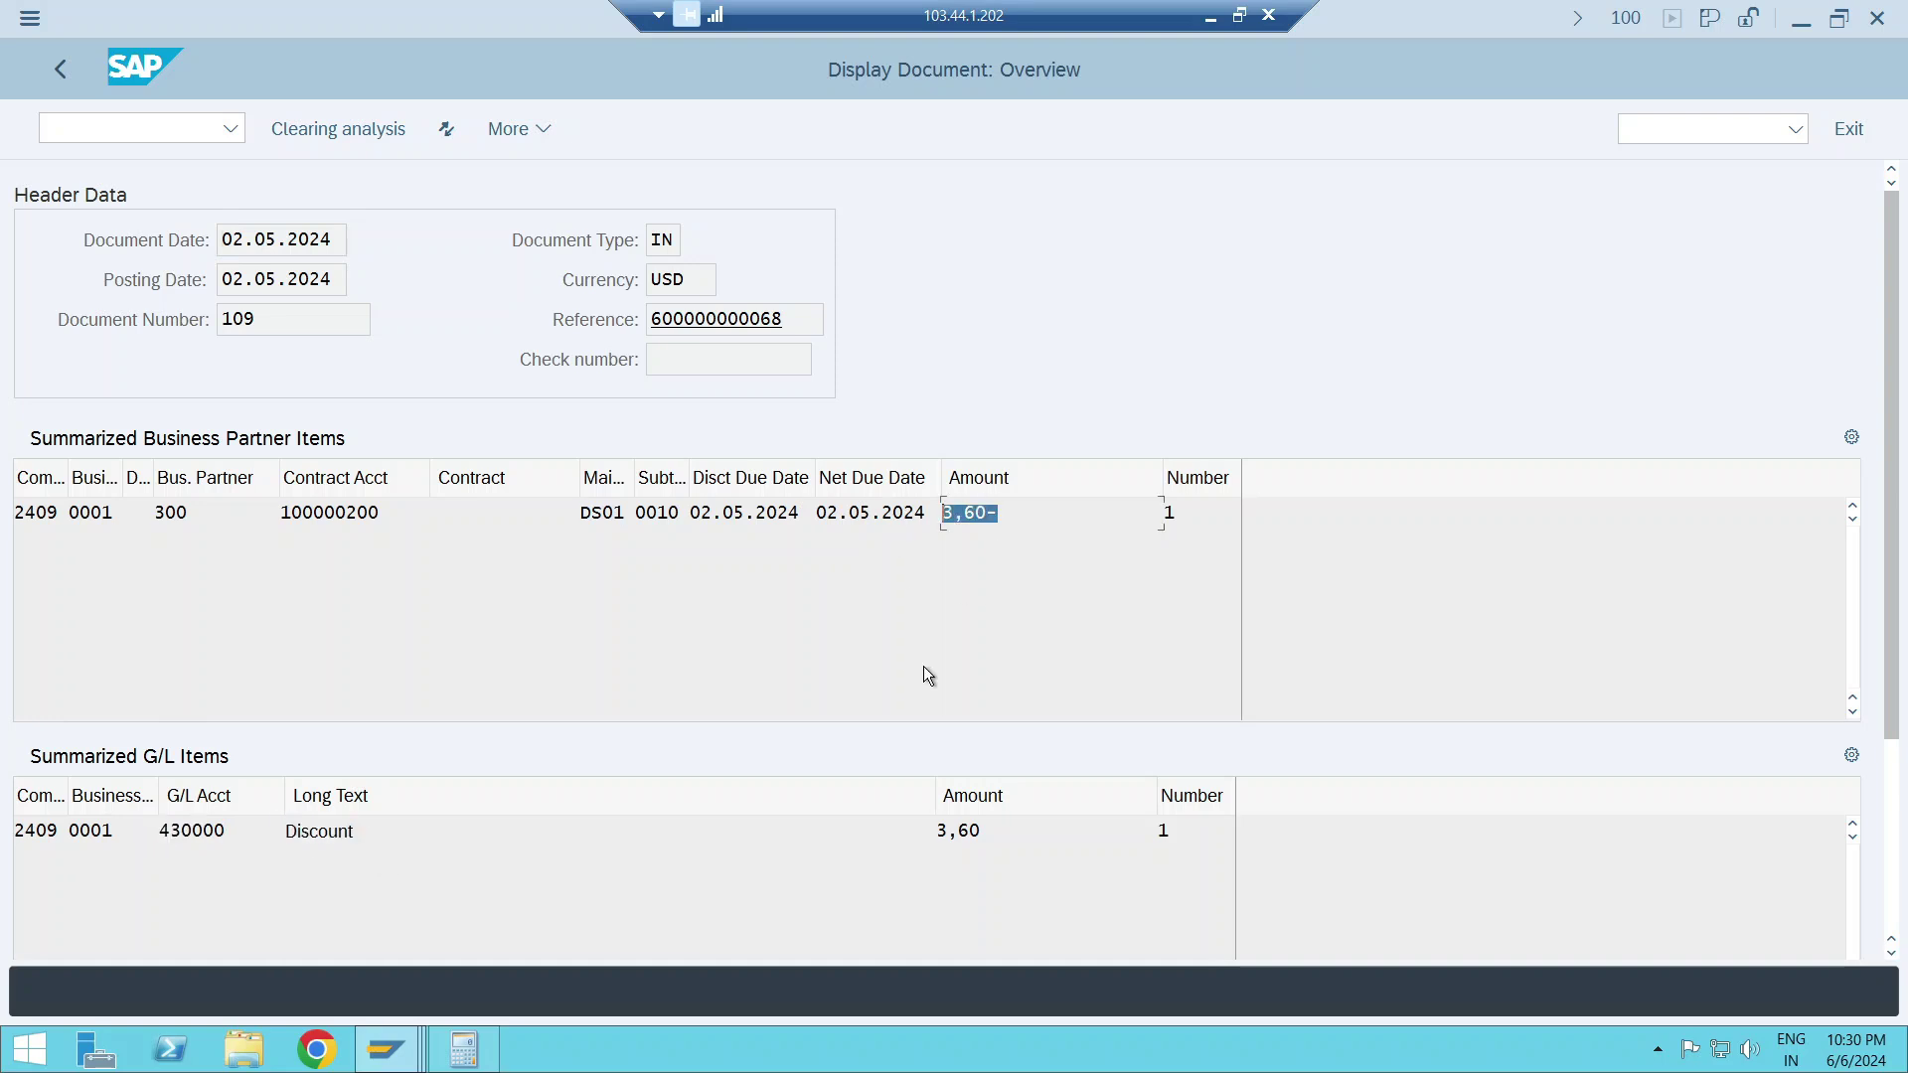
click(990, 833)
drag(989, 833, 937, 833)
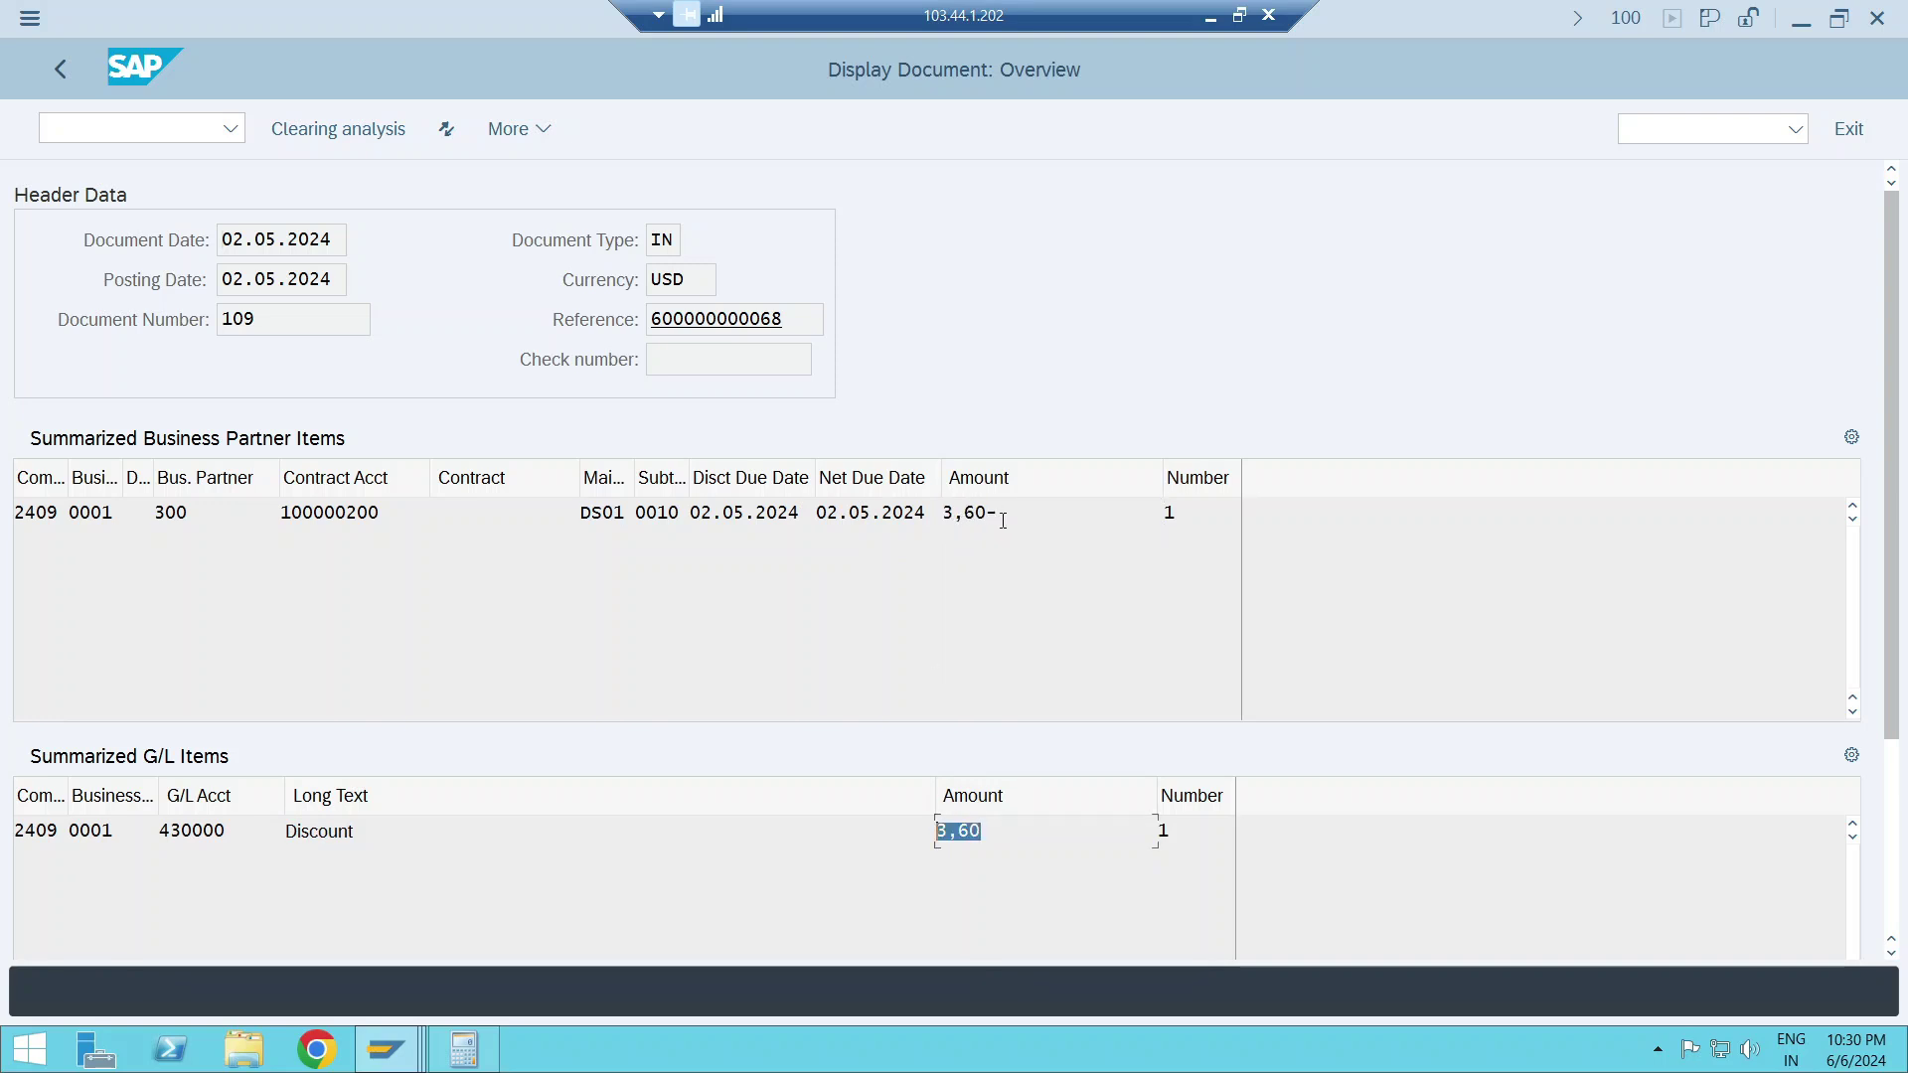
drag(1005, 515, 933, 511)
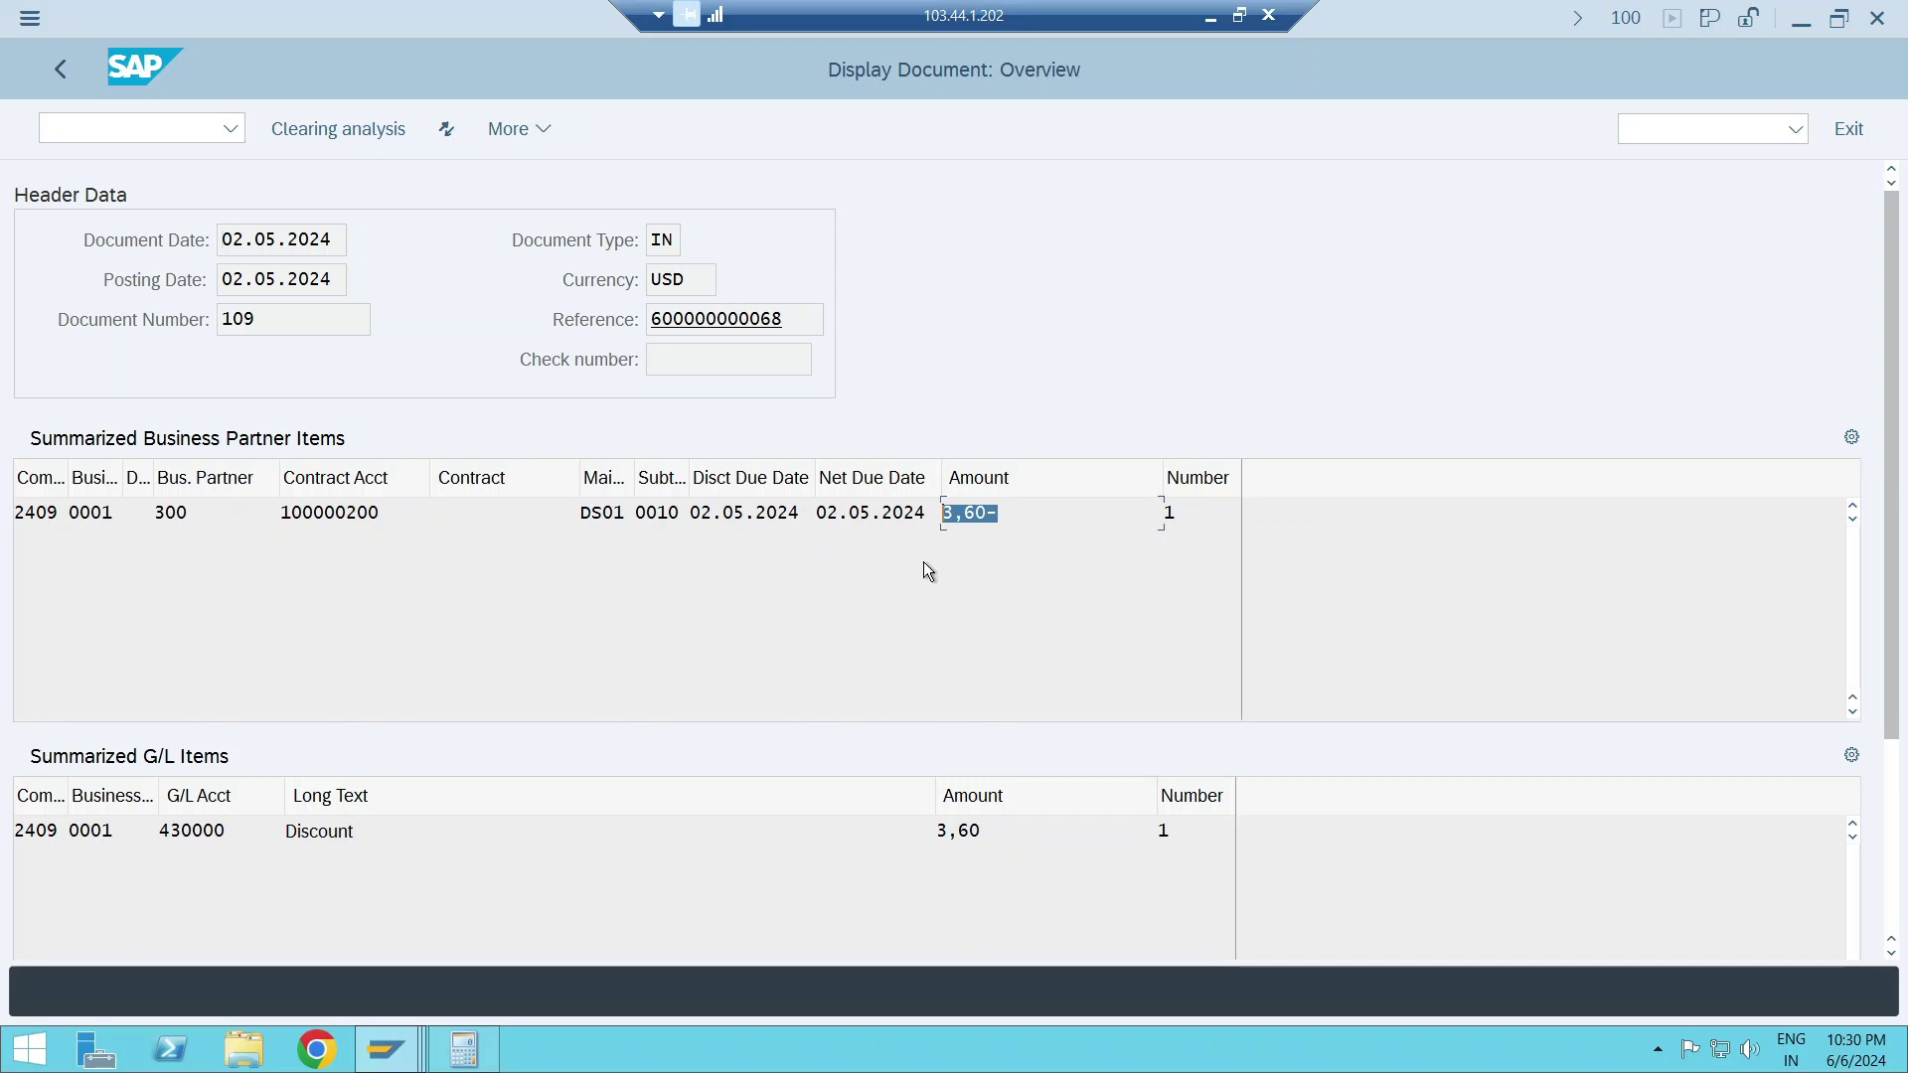
click(60, 69)
- Open posting document 110 and check the 15,00 partner and 15,00- Stamp Duty amounts
click(188, 746)
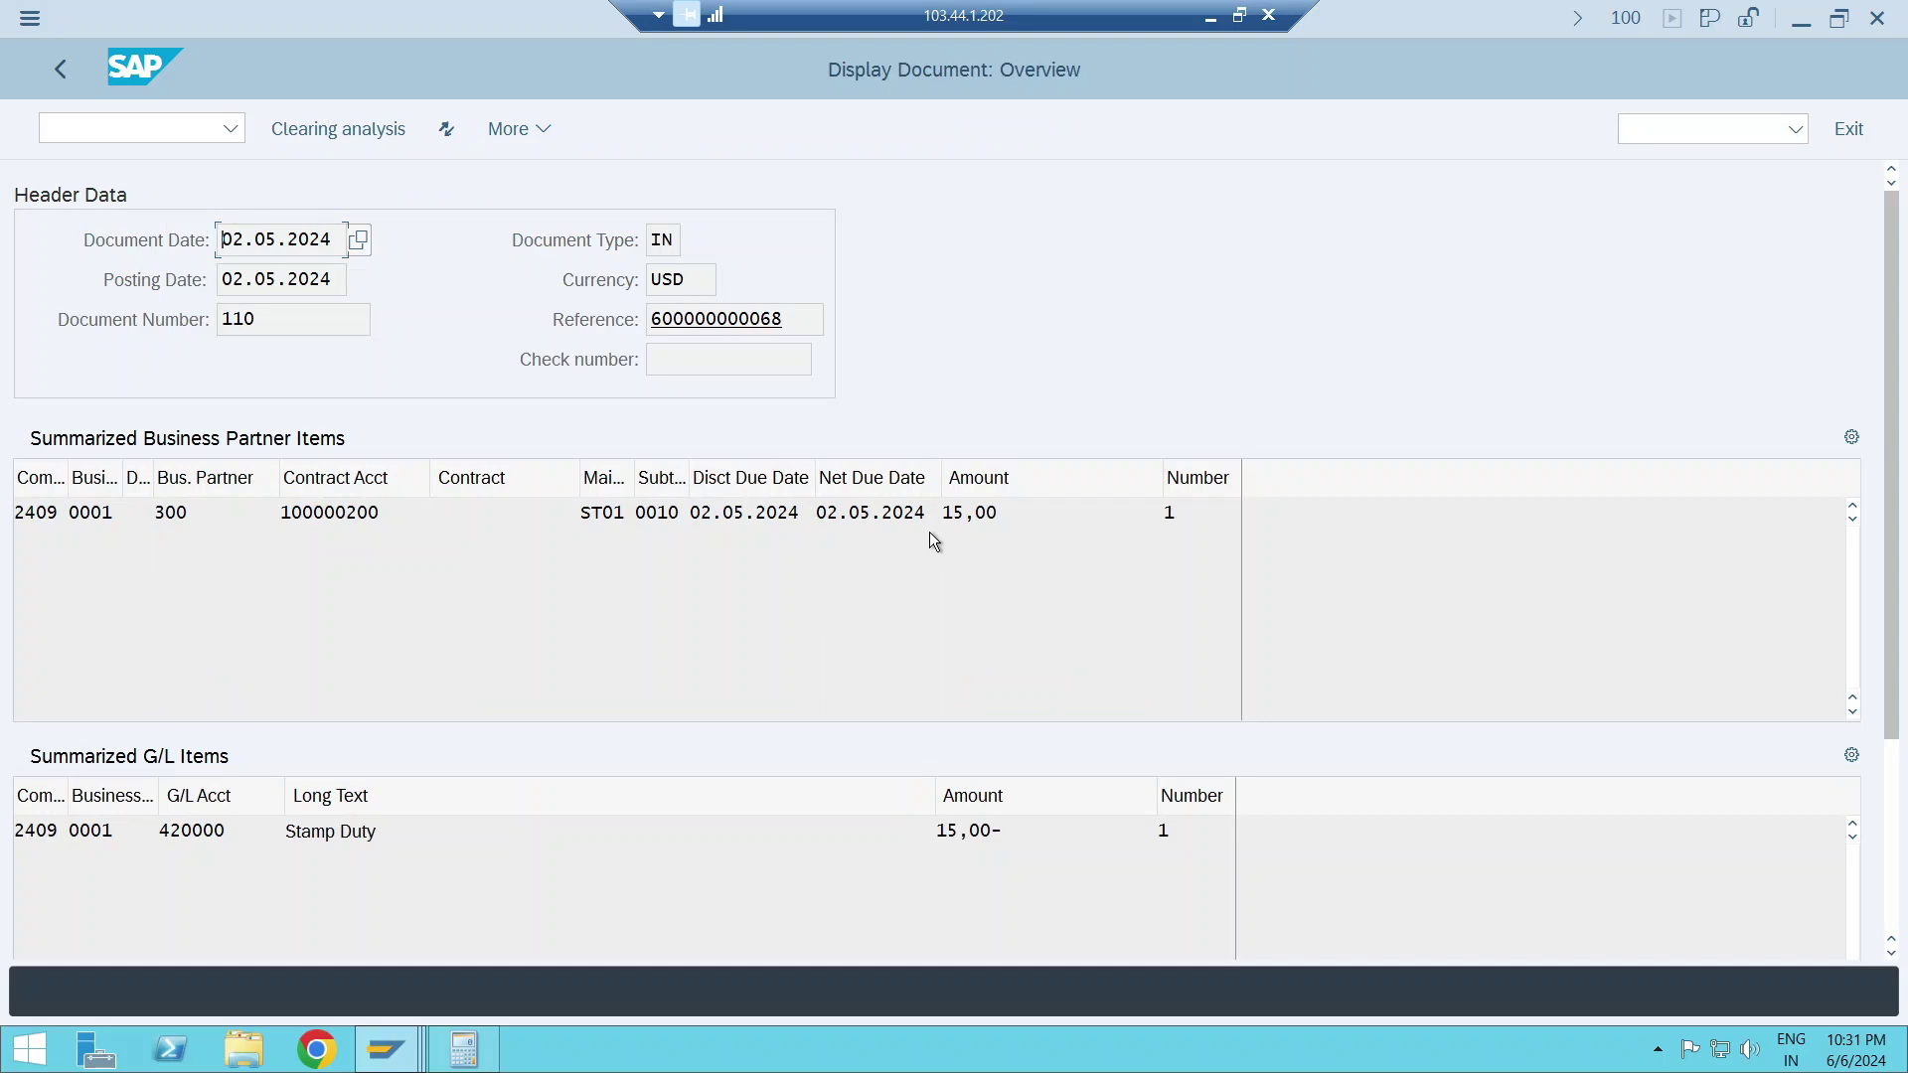
drag(1009, 518, 935, 523)
drag(1012, 835, 937, 835)
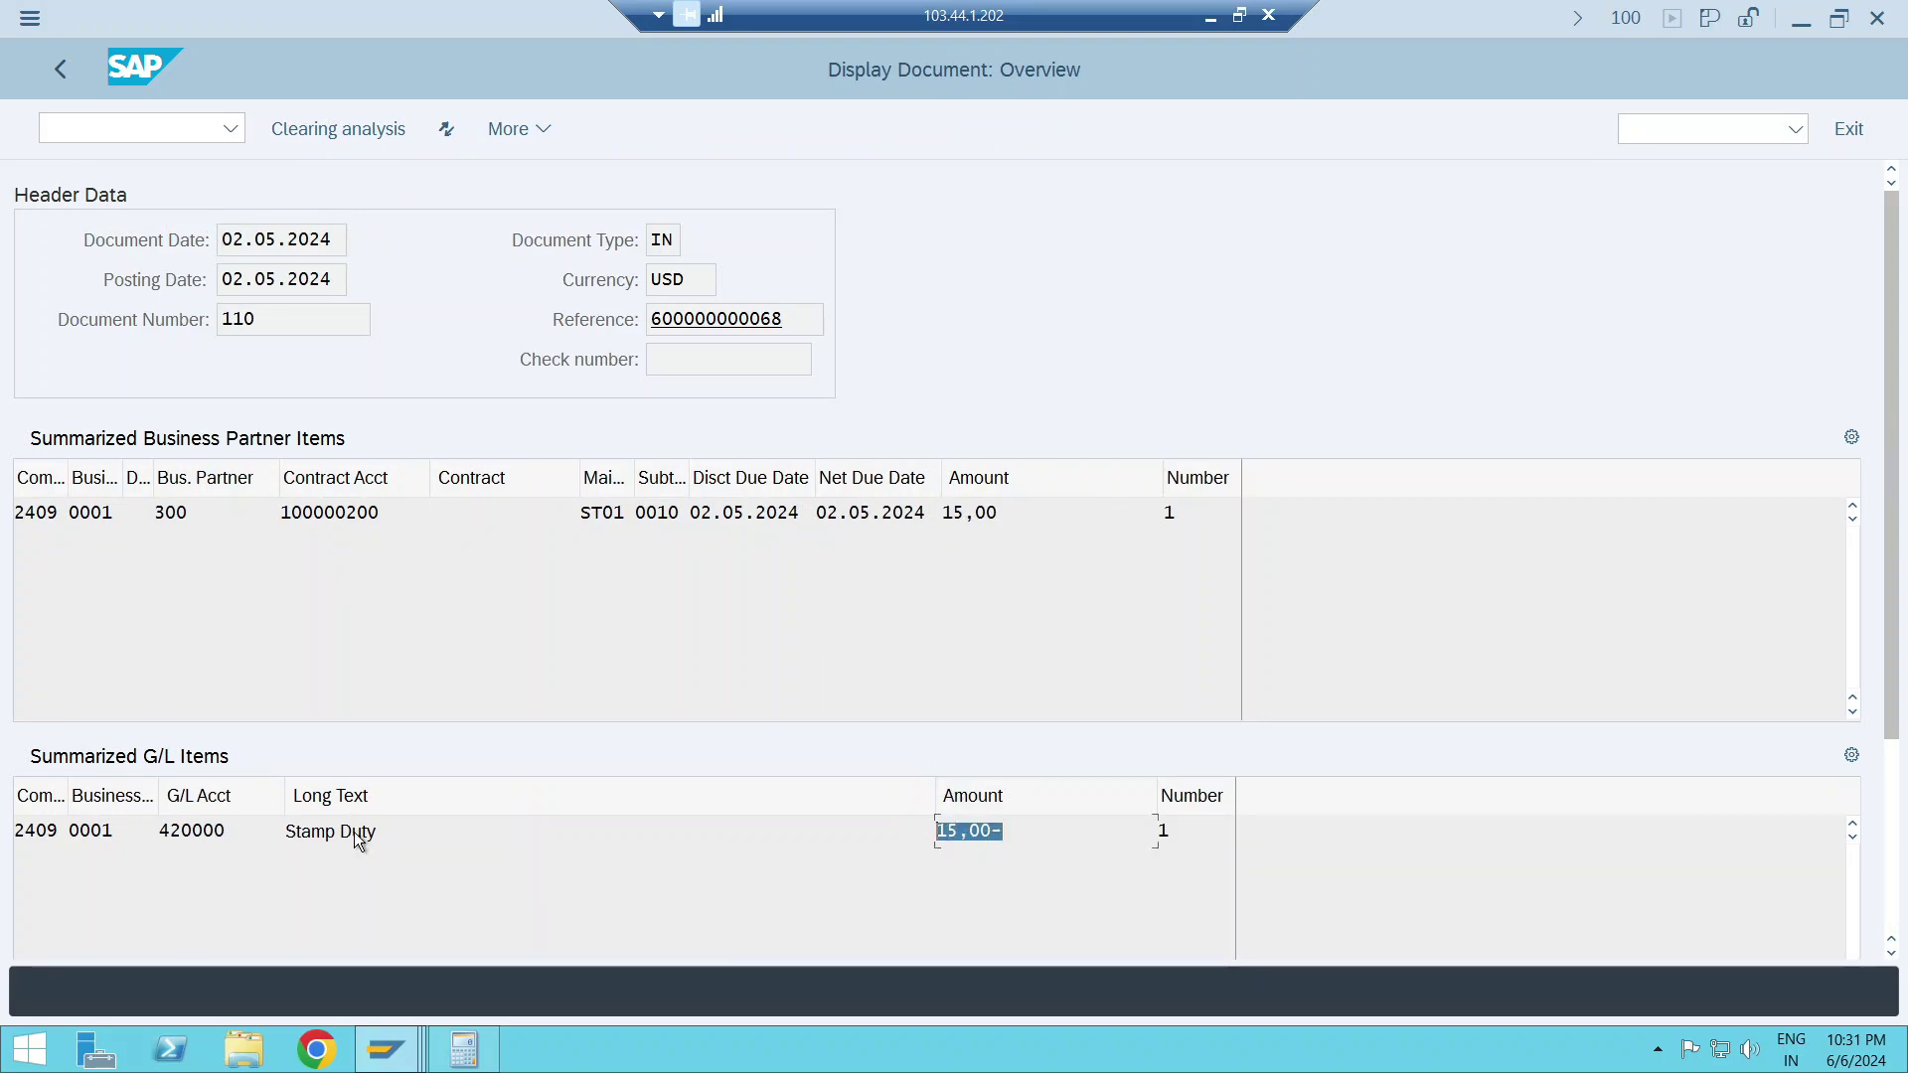
drag(382, 831, 133, 827)
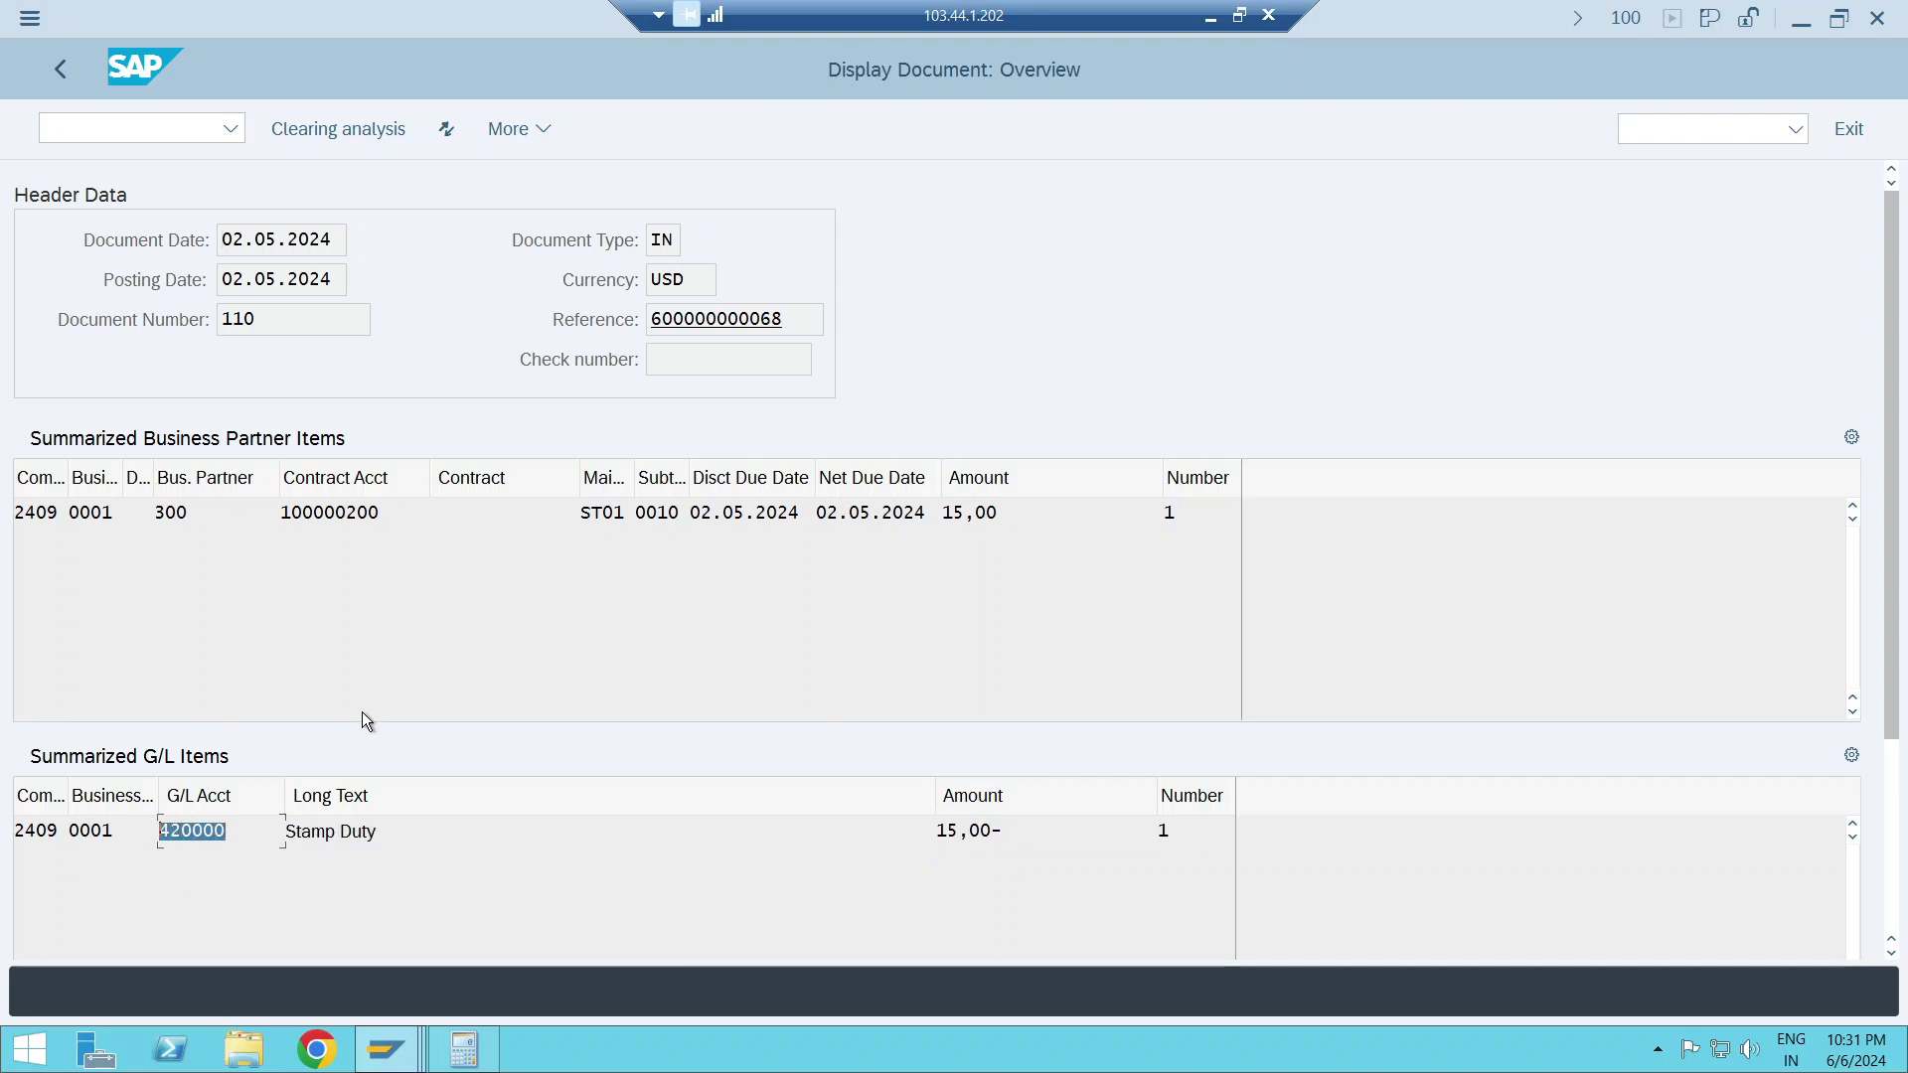